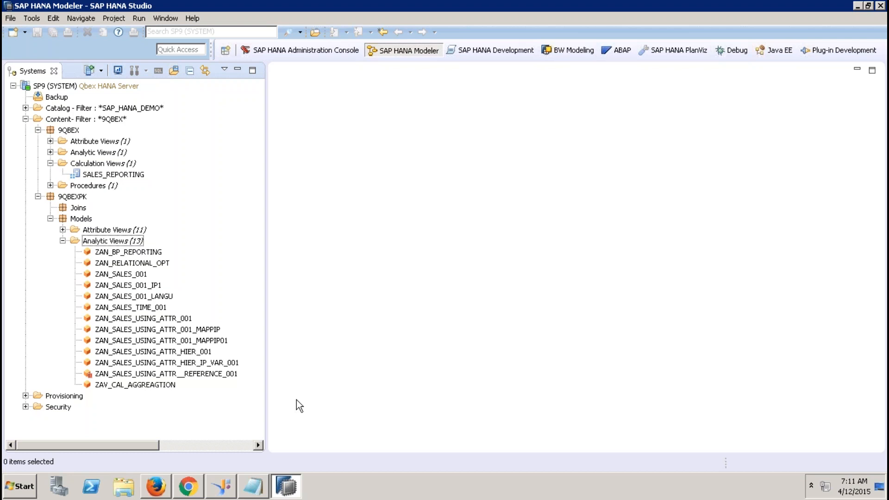
Switch to Notepad and add the heading "- Variables:" with a dashed underline at the end of the notes.
{"action": "left_click", "coordinate": [256, 493]}
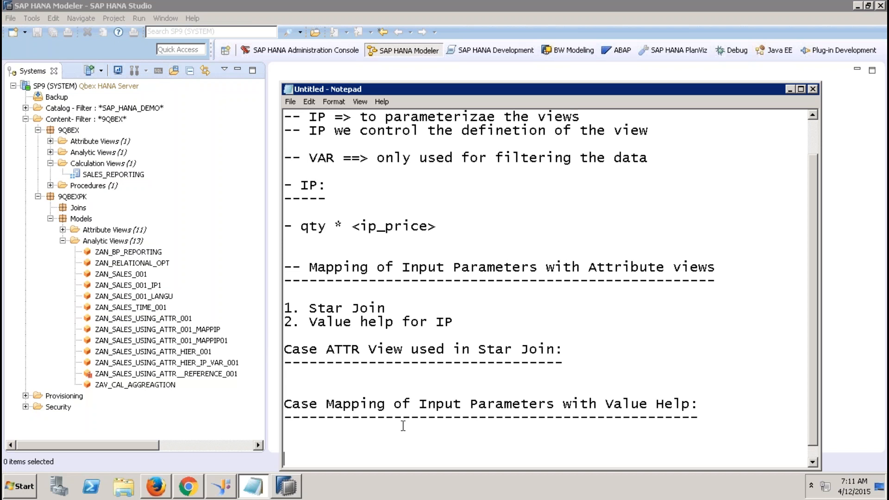
{"action": "type", "text": "- Variables:"}
{"action": "key", "text": "Return"}
{"action": "type", "text": "----------------"}
{"action": "key", "text": "BackSpace"}
{"action": "key", "text": "BackSpace"}
{"action": "key", "text": "BackSpace"}
{"action": "key", "text": "BackSpace"}
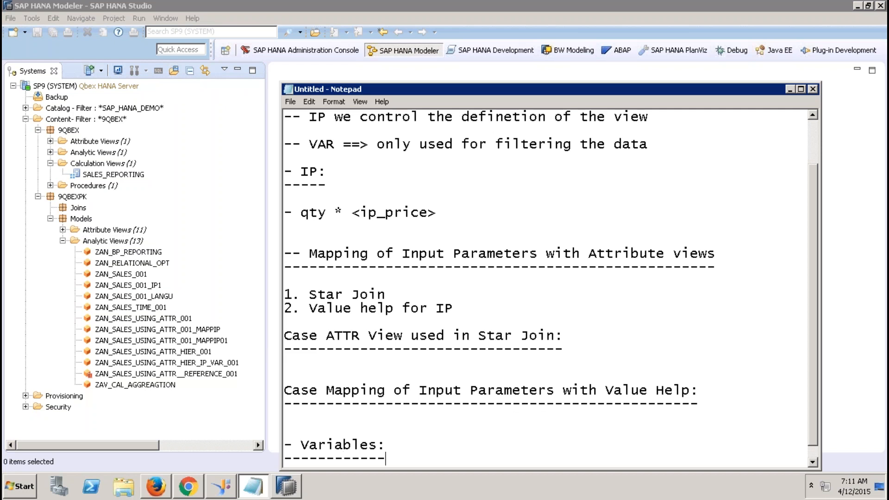
Return to SAP HANA Studio and copy analytic view ZAN_SALES_USING_ATTR_001 into the same Analytic Views folder as ZAN_SALES_USING_ATTR_001_VAR01.
{"action": "left_click", "coordinate": [770, 139]}
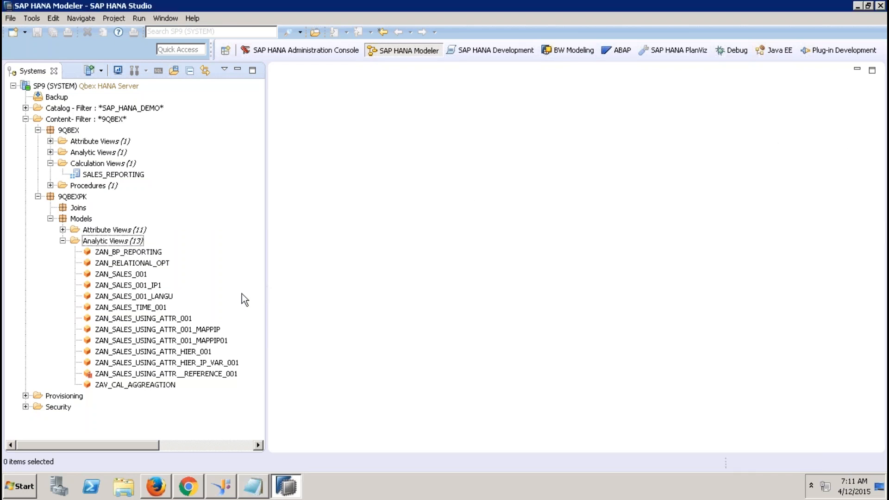
{"action": "right_click", "coordinate": [185, 318]}
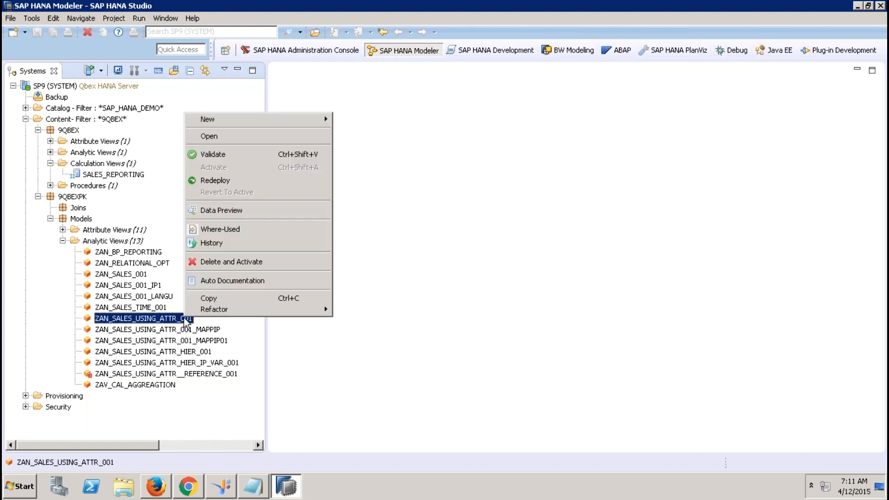
{"action": "left_click", "coordinate": [215, 298]}
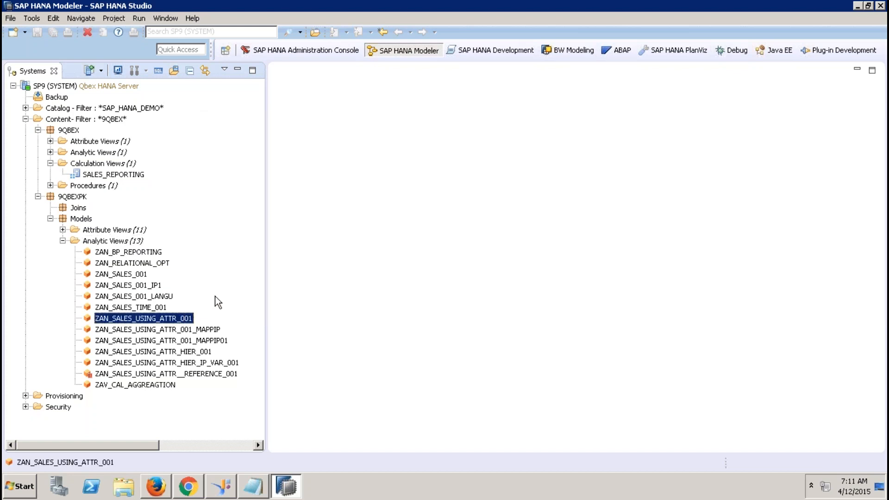
{"action": "right_click", "coordinate": [117, 241]}
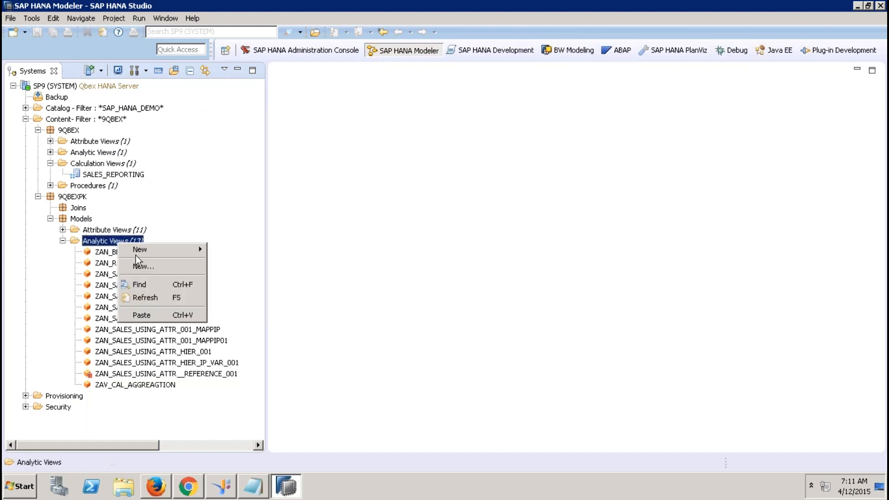
{"action": "left_click", "coordinate": [147, 315]}
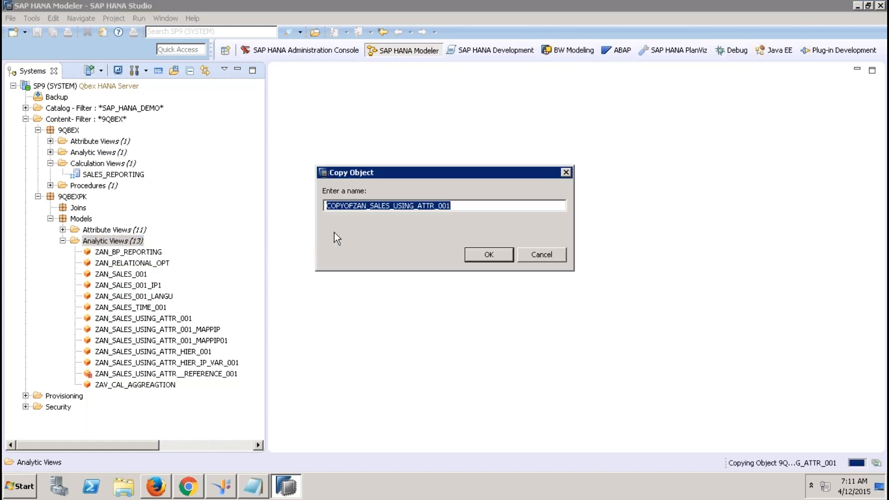
{"action": "left_click_drag", "start_coordinate": [354, 208], "coordinate": [327, 206]}
{"action": "key", "text": "BackSpace"}
{"action": "left_click", "coordinate": [445, 207]}
{"action": "type", "text": "_VAR_00"}
{"action": "type", "text": "1"}
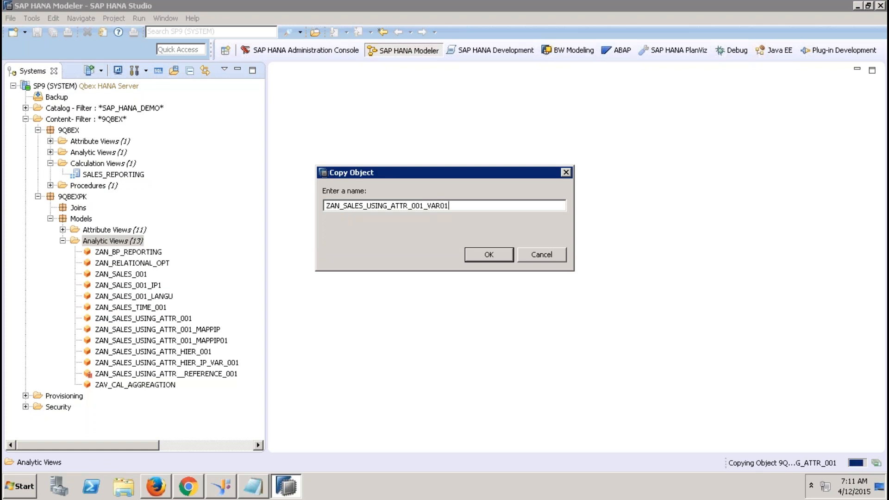
{"action": "left_click", "coordinate": [486, 254]}
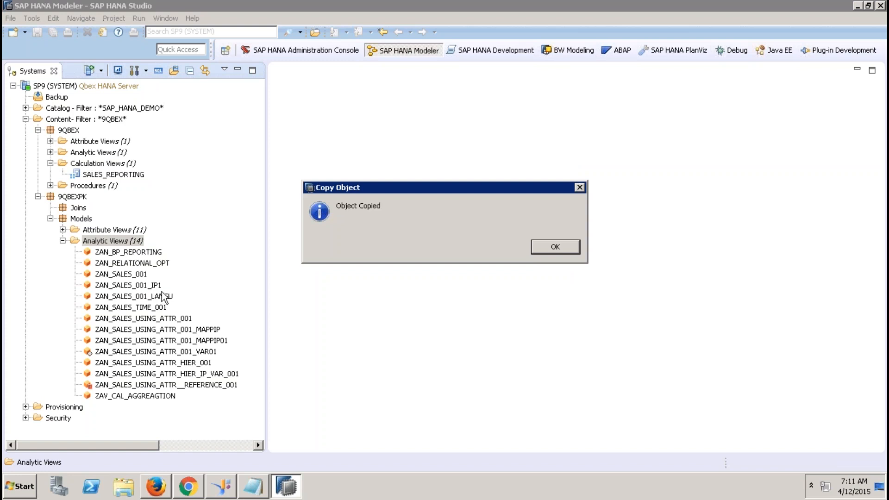
{"action": "left_click", "coordinate": [564, 245]}
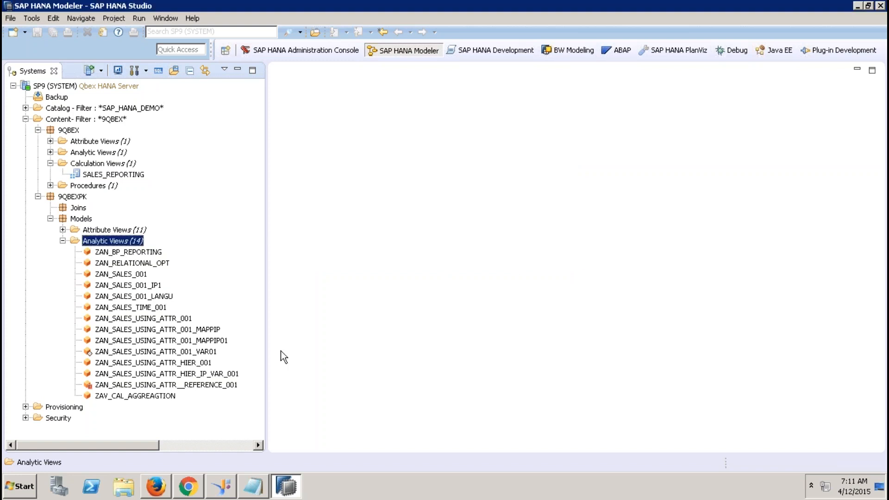
Open the analytic view ZAN_SALES_USING_ATTR_001_VAR01, minimize the Systems view and activate the model.
{"action": "left_click", "coordinate": [209, 351]}
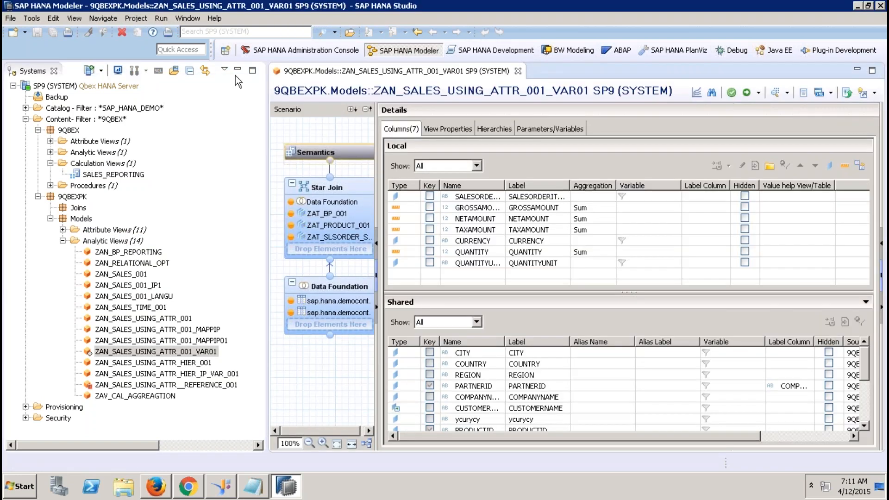
{"action": "left_click", "coordinate": [237, 70]}
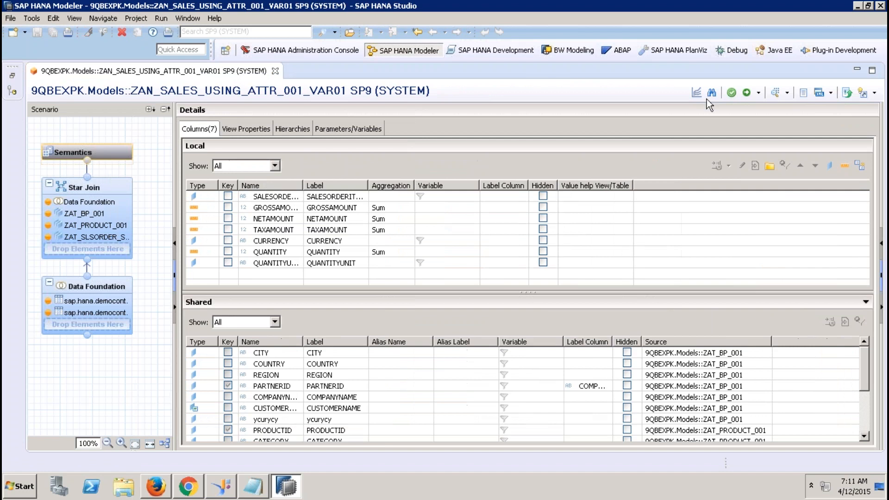
{"action": "left_click", "coordinate": [780, 94]}
{"action": "left_click", "coordinate": [604, 254]}
{"action": "left_click", "coordinate": [747, 94]}
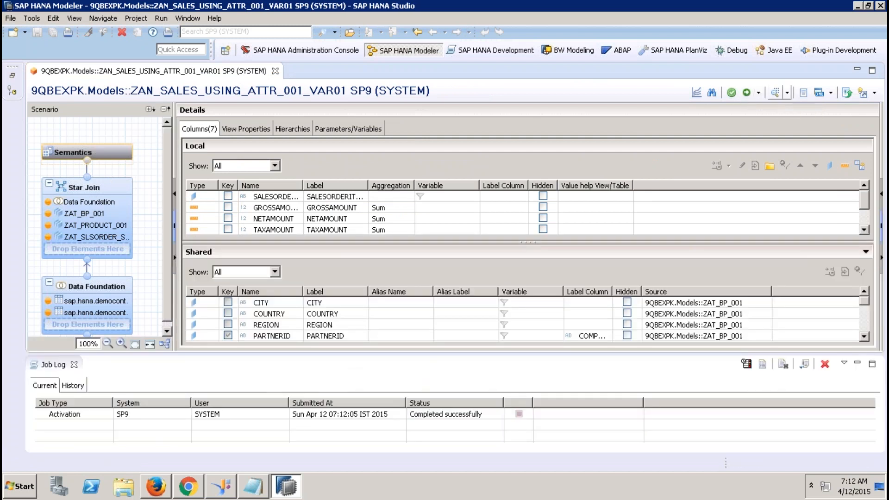
Preview the view's raw data, dismissing the job log, and close the preview.
{"action": "left_click", "coordinate": [781, 93]}
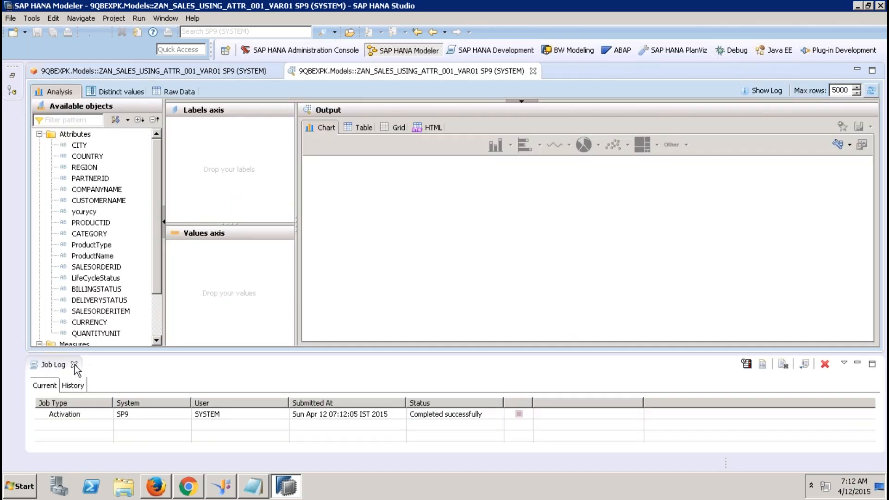
{"action": "left_click", "coordinate": [74, 364]}
{"action": "left_click", "coordinate": [187, 91]}
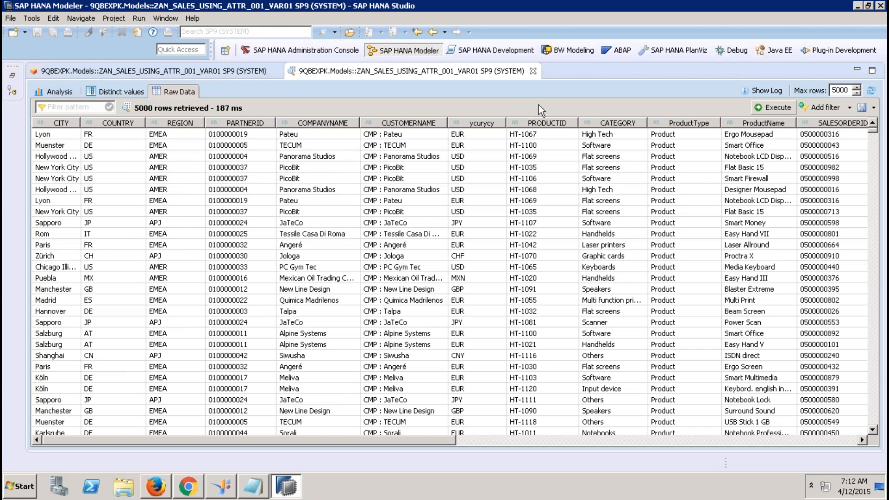
{"action": "left_click", "coordinate": [532, 71]}
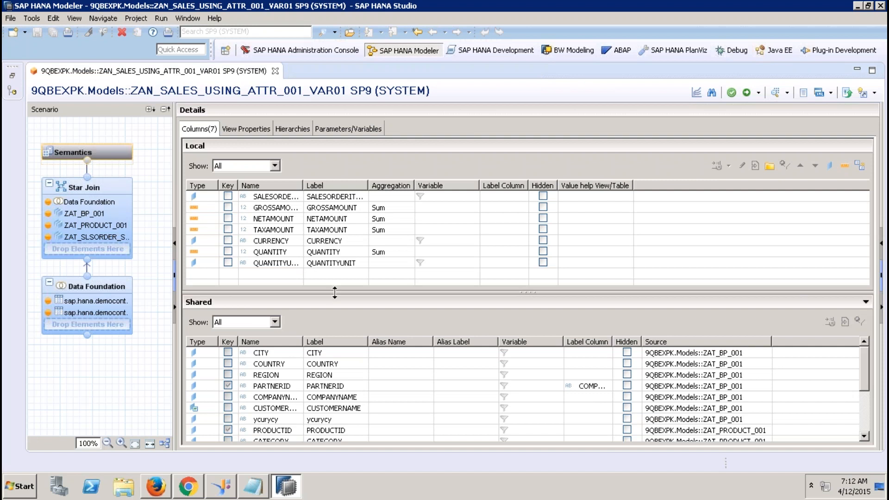
Start a new variable VAR_REGION on the shared REGION column and review its name, label and value help source.
{"action": "left_click_drag", "start_coordinate": [335, 279], "coordinate": [335, 270]}
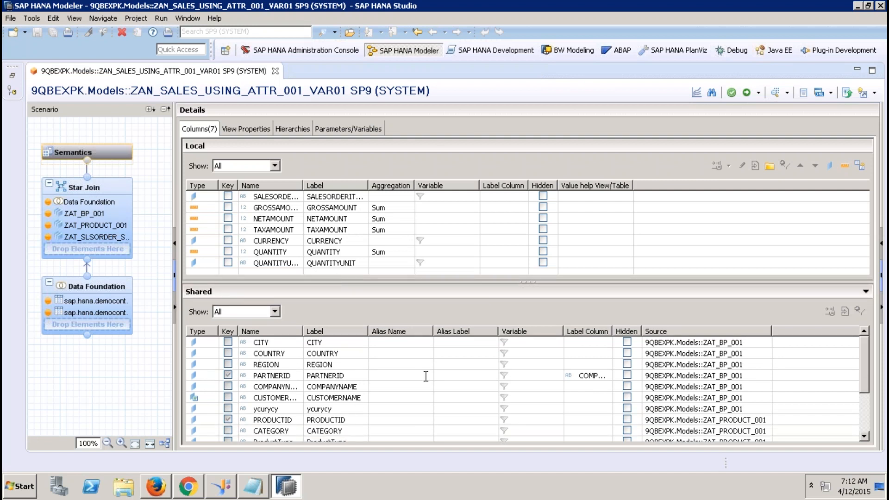
{"action": "left_click", "coordinate": [528, 365]}
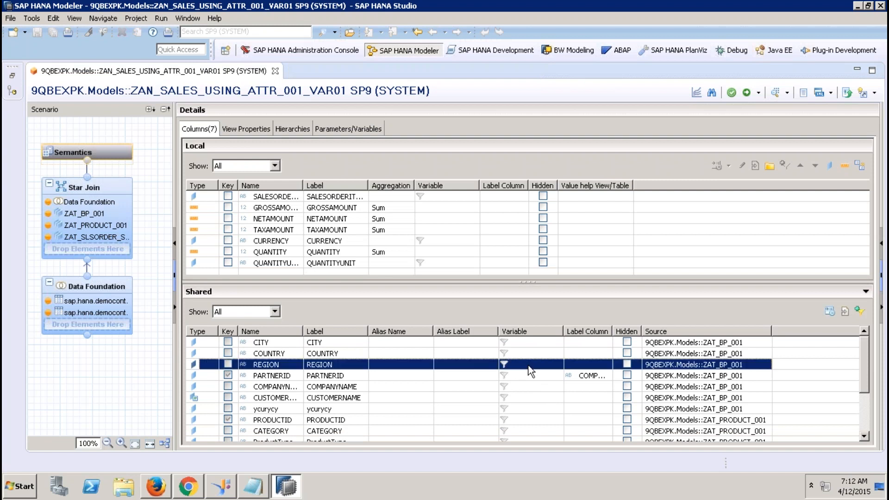
{"action": "left_click", "coordinate": [858, 313]}
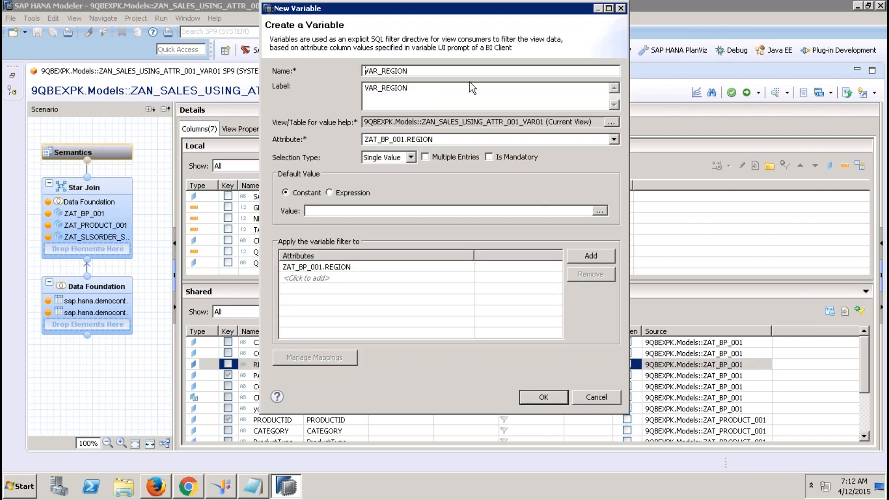
{"action": "left_click", "coordinate": [431, 91]}
{"action": "double_click", "coordinate": [368, 88]}
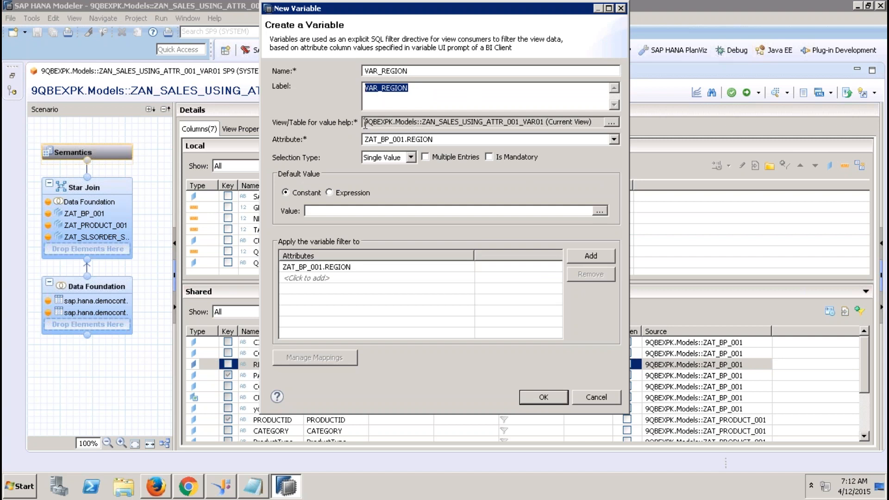
{"action": "left_click_drag", "start_coordinate": [365, 124], "coordinate": [582, 126]}
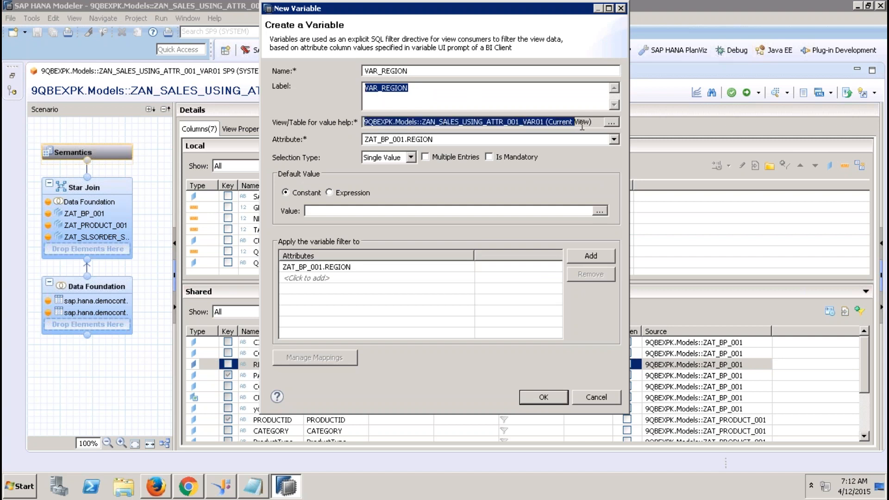
Set the variable's value help view to ZAT_BP_001 from 9QBEXPK.Models, with REGION as the attribute.
{"action": "left_click", "coordinate": [611, 122]}
{"action": "type", "text": "za"}
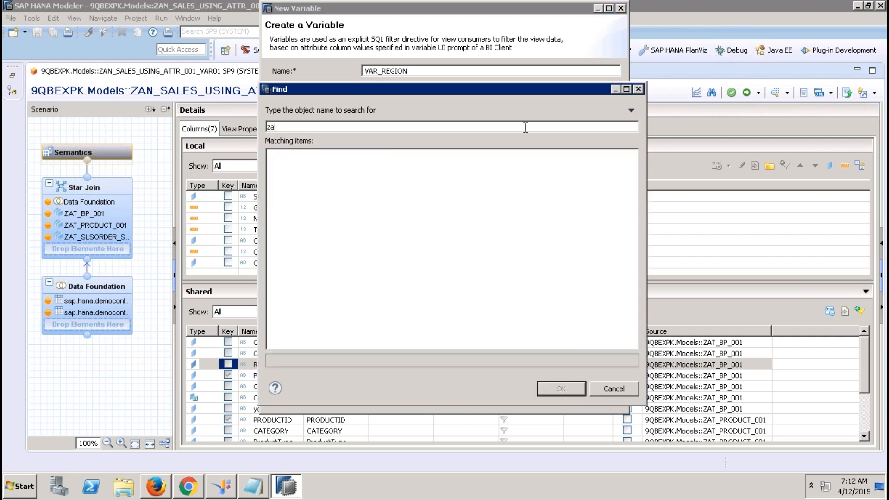
{"action": "type", "text": "t_bp"}
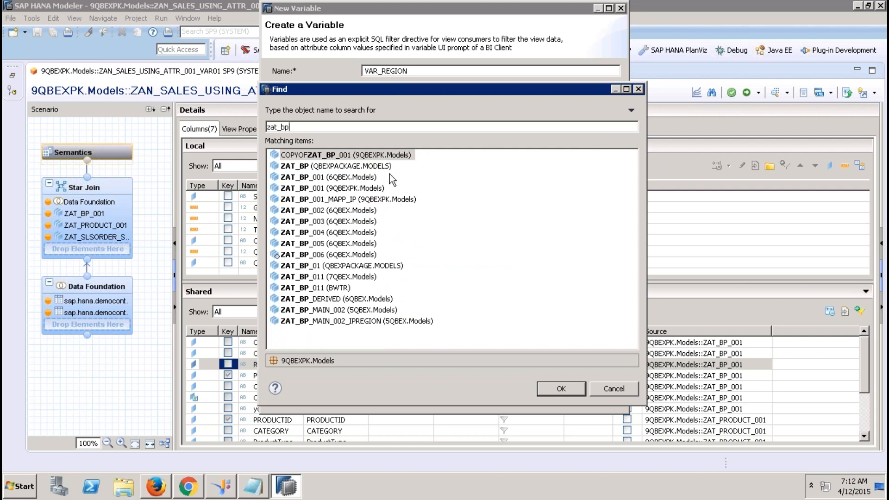
{"action": "double_click", "coordinate": [360, 188]}
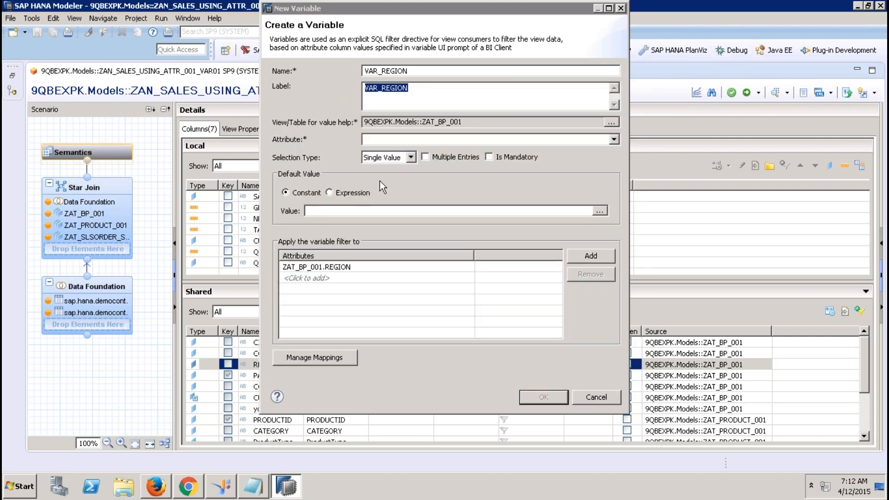
{"action": "left_click", "coordinate": [396, 140]}
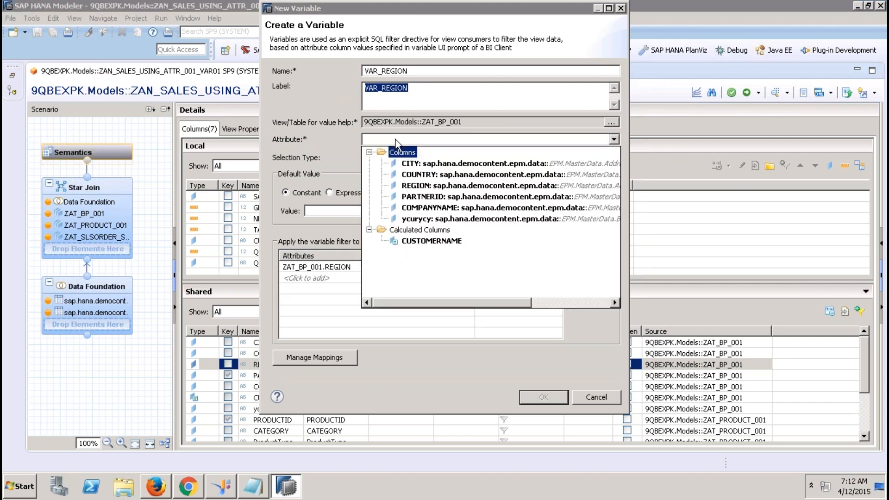
{"action": "left_click", "coordinate": [421, 186]}
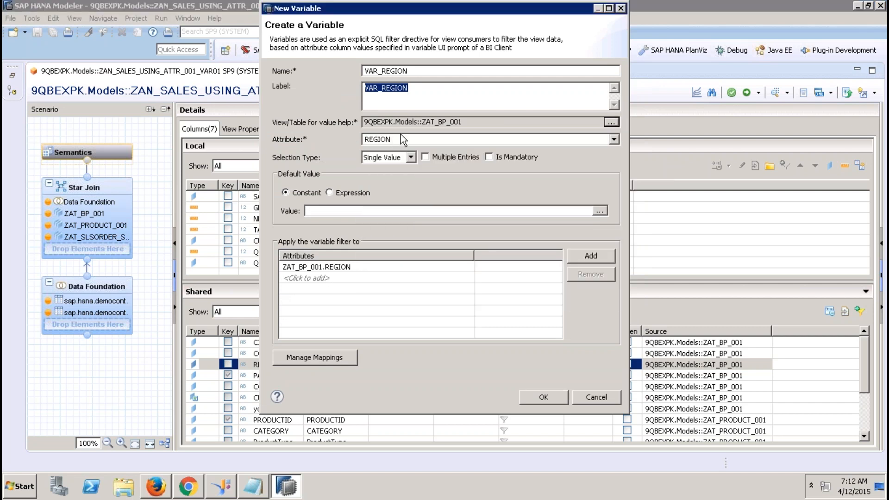
Make the variable mandatory with multiple entries allowed, using Single Value as its selection type after trying Interval.
{"action": "left_click", "coordinate": [411, 157]}
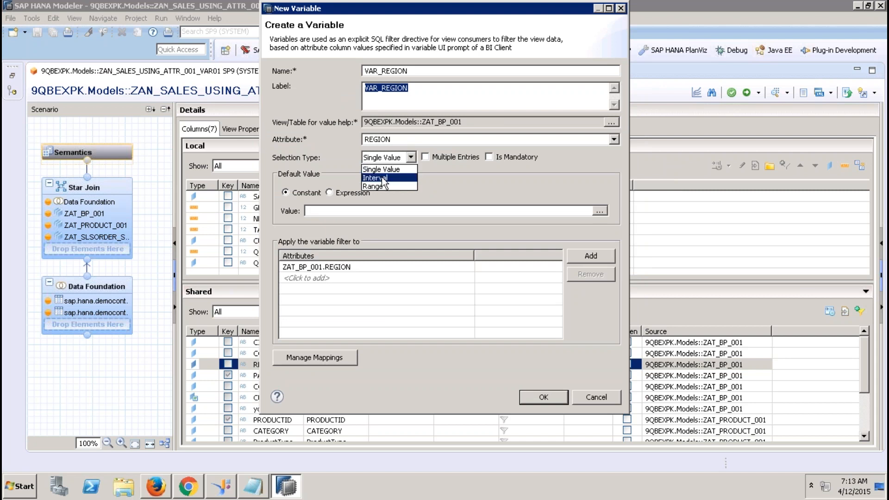
{"action": "left_click", "coordinate": [383, 179]}
{"action": "left_click", "coordinate": [424, 157]}
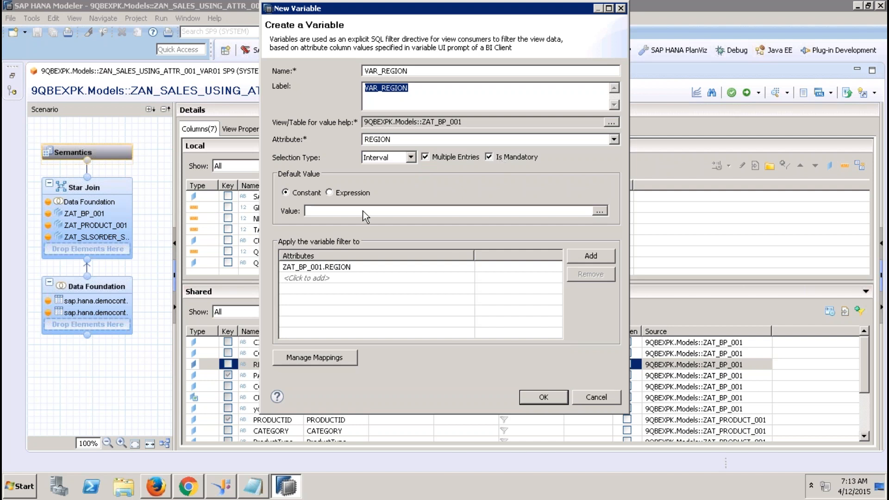
{"action": "left_click", "coordinate": [410, 157]}
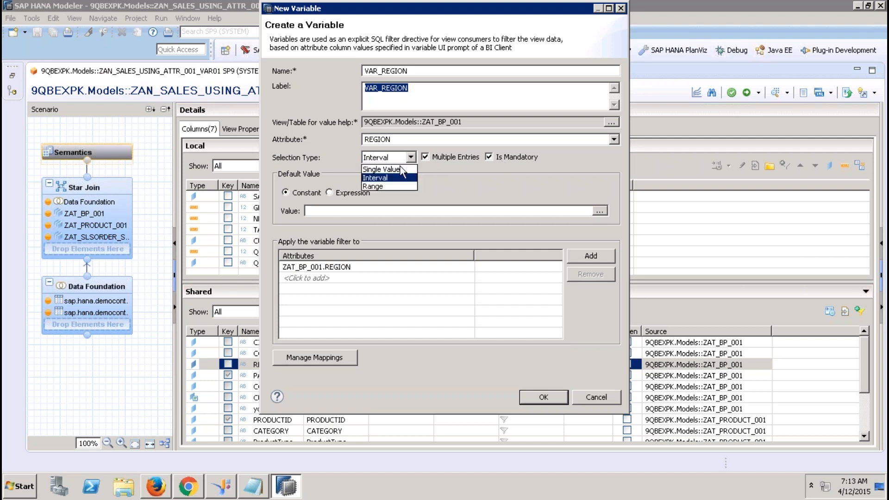
{"action": "left_click", "coordinate": [396, 168]}
{"action": "left_click", "coordinate": [396, 158]}
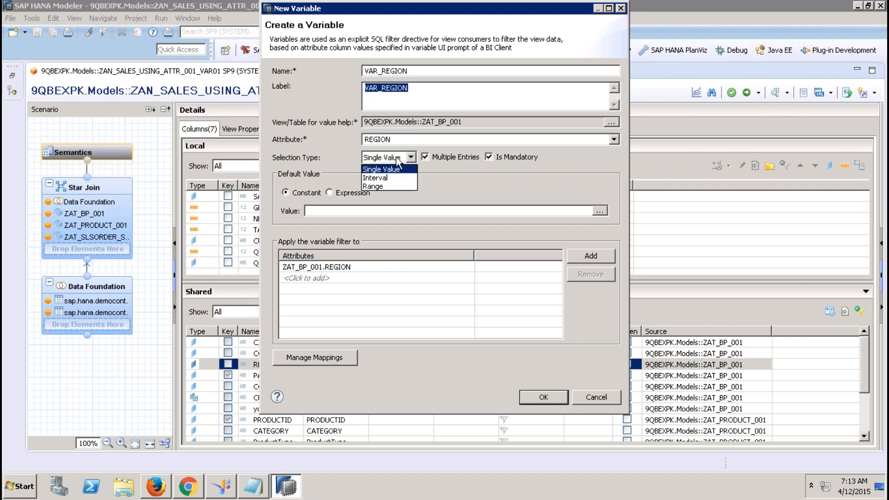
{"action": "left_click", "coordinate": [396, 157]}
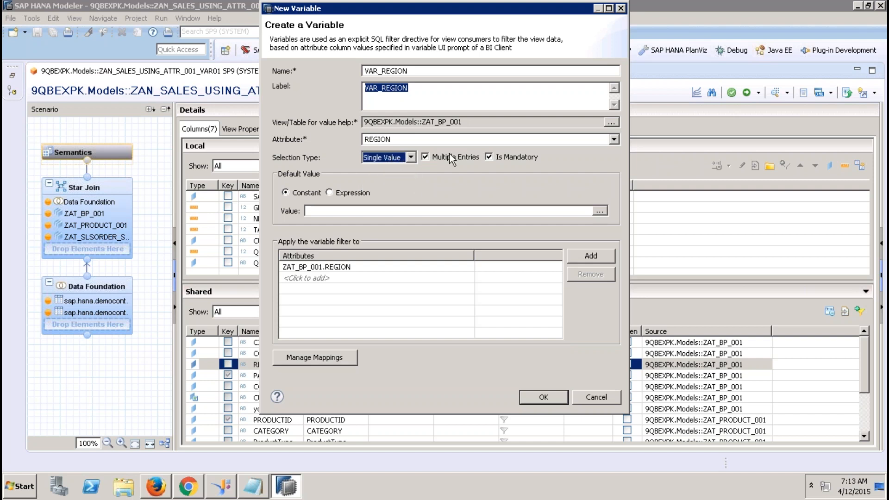
Leave the default value empty, check the filter attribute ZAT_BP_001.REGION, and create the variable VAR_REGION.
{"action": "left_click", "coordinate": [318, 211]}
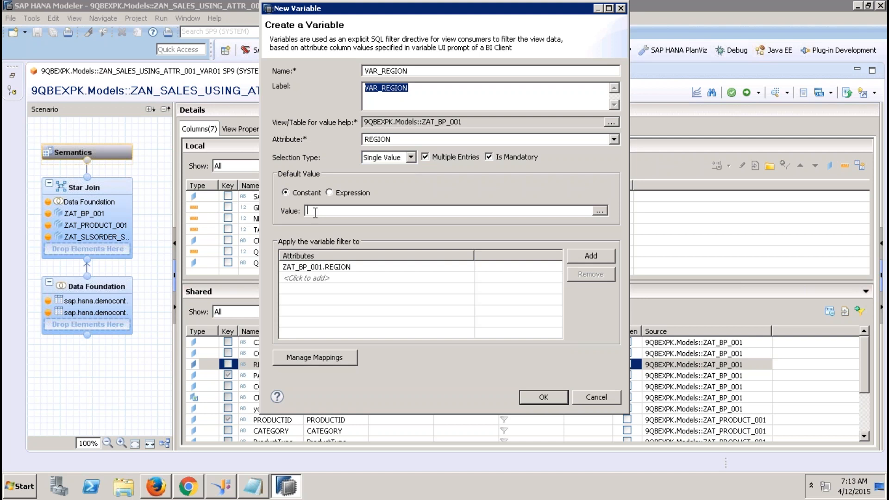
{"action": "left_click", "coordinate": [332, 267]}
{"action": "left_click", "coordinate": [331, 267]}
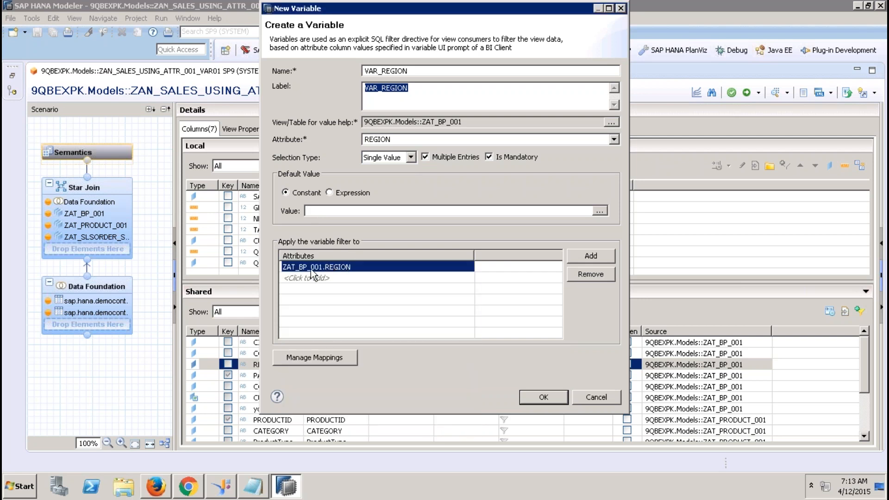
{"action": "left_click_drag", "start_coordinate": [419, 73], "coordinate": [355, 71]}
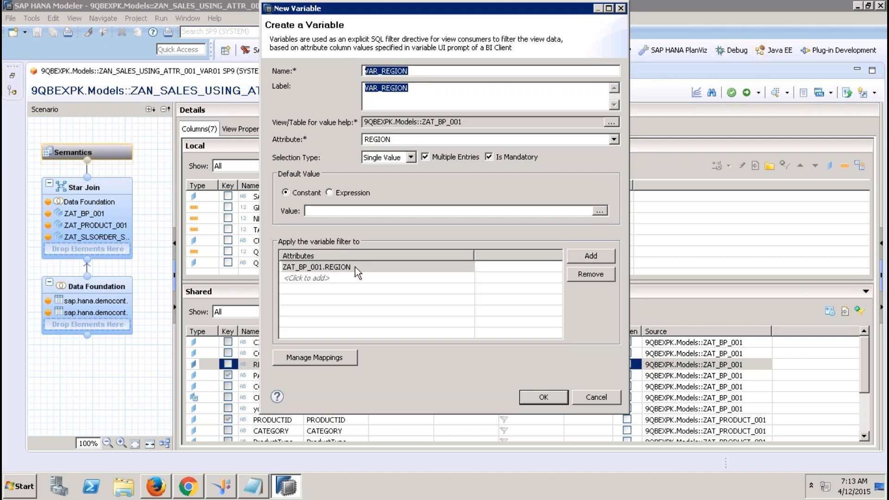
{"action": "left_click", "coordinate": [543, 402]}
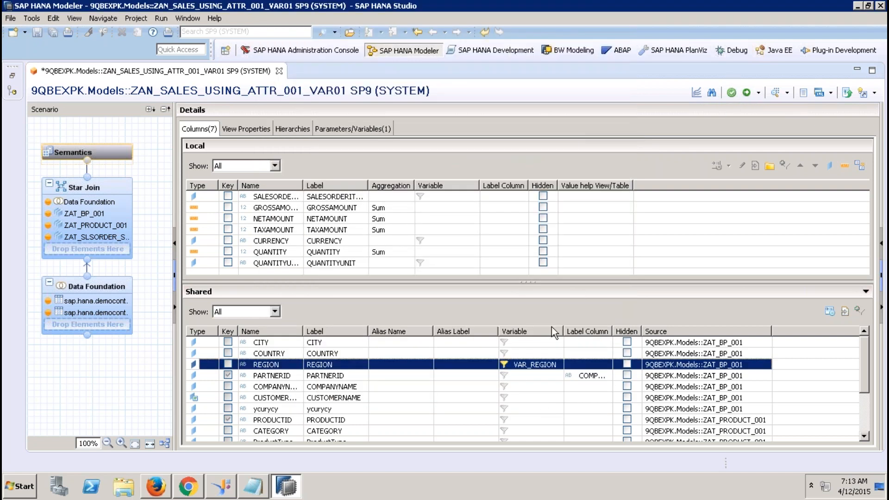
Examine the view's variable list and the settings and selection types for creating another variable, and discard the new variable.
{"action": "left_click", "coordinate": [371, 131]}
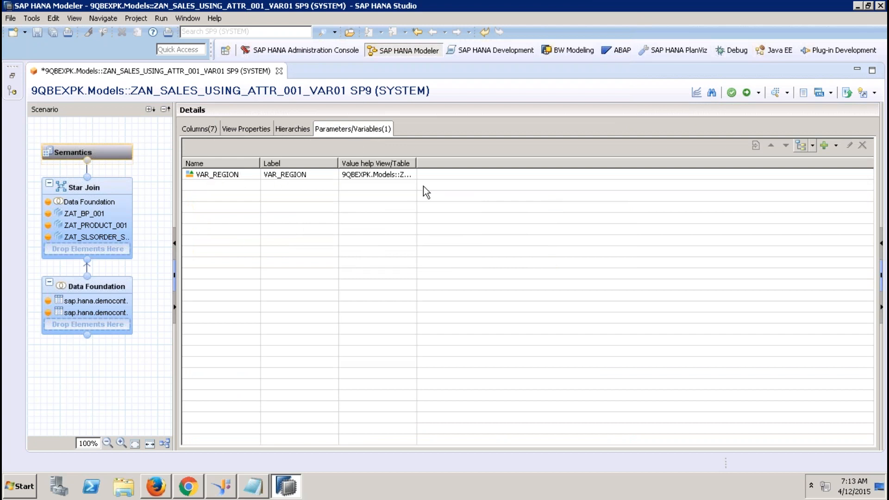
{"action": "left_click", "coordinate": [836, 145]}
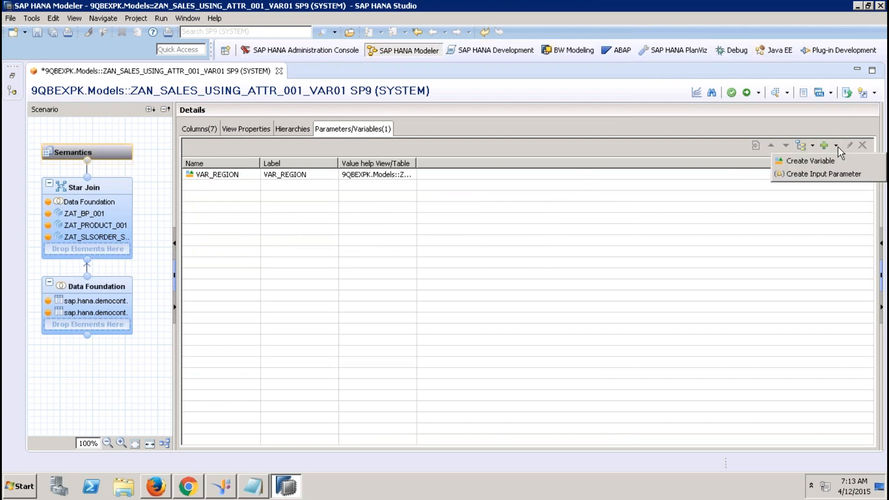
{"action": "left_click", "coordinate": [809, 161]}
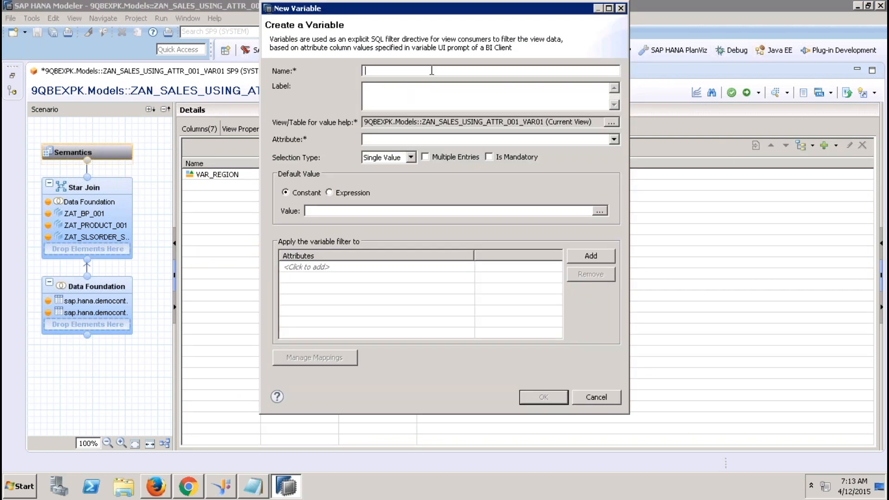
{"action": "left_click", "coordinate": [431, 92]}
{"action": "left_click", "coordinate": [410, 158]}
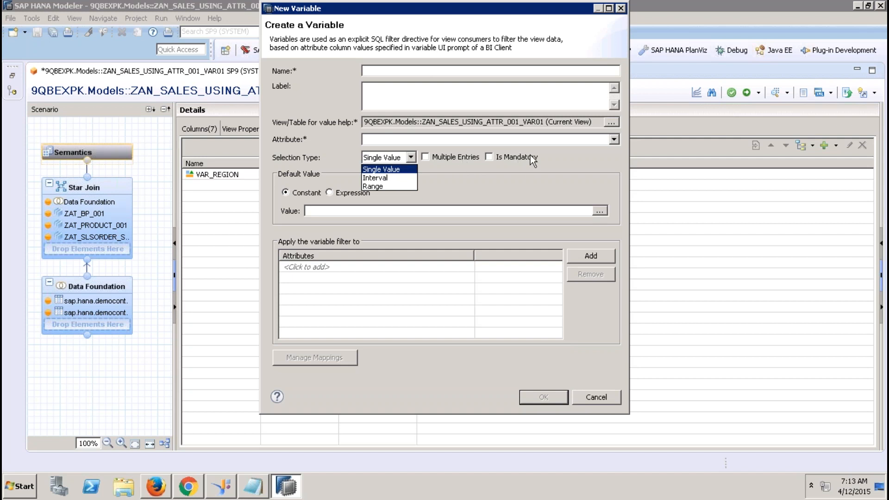
{"action": "left_click", "coordinate": [612, 397]}
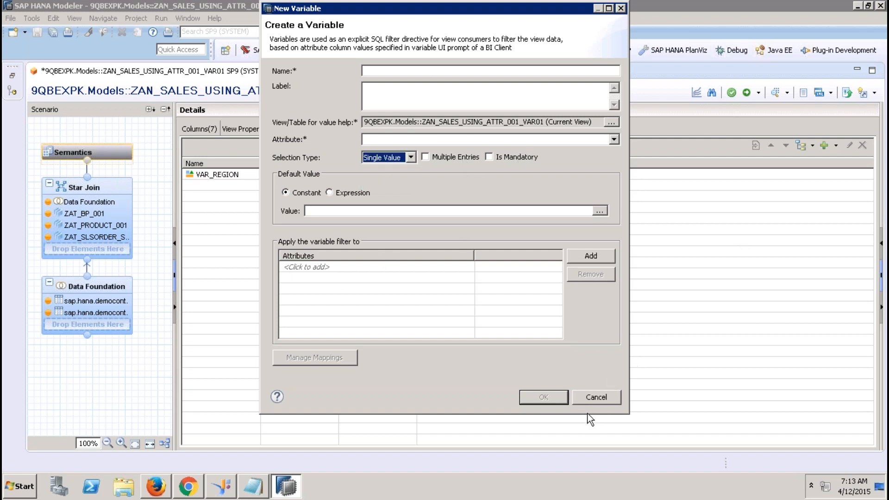
{"action": "left_click", "coordinate": [592, 398]}
Activate the analytic view and open its data preview, setting the first VAR_REGION value to EMEA.
{"action": "left_click", "coordinate": [747, 92]}
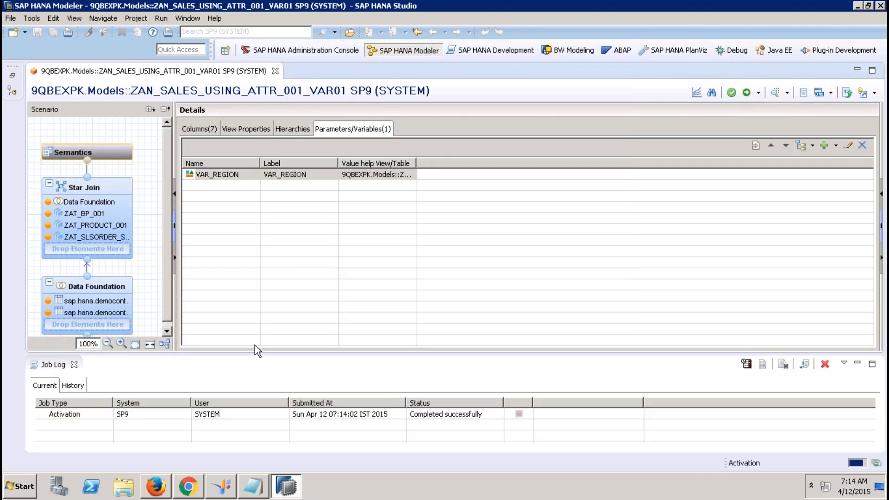
{"action": "left_click", "coordinate": [74, 365]}
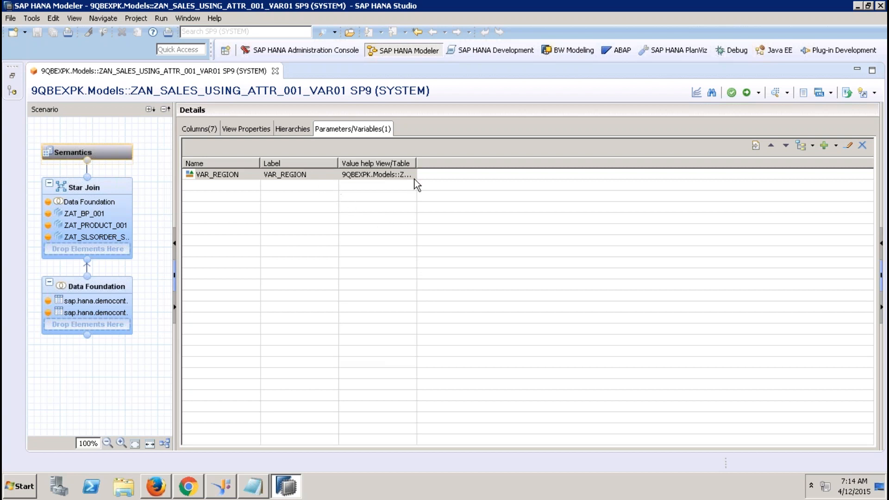
{"action": "left_click", "coordinate": [775, 92]}
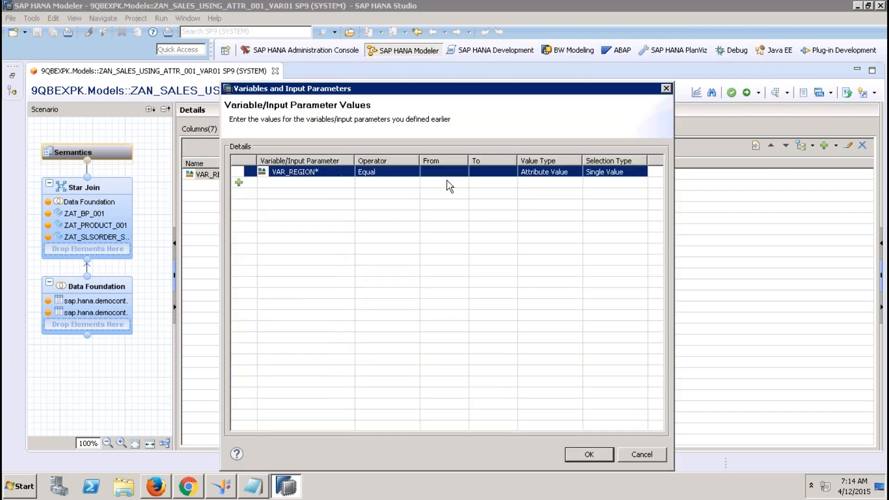
{"action": "left_click", "coordinate": [440, 174]}
{"action": "left_click", "coordinate": [459, 172]}
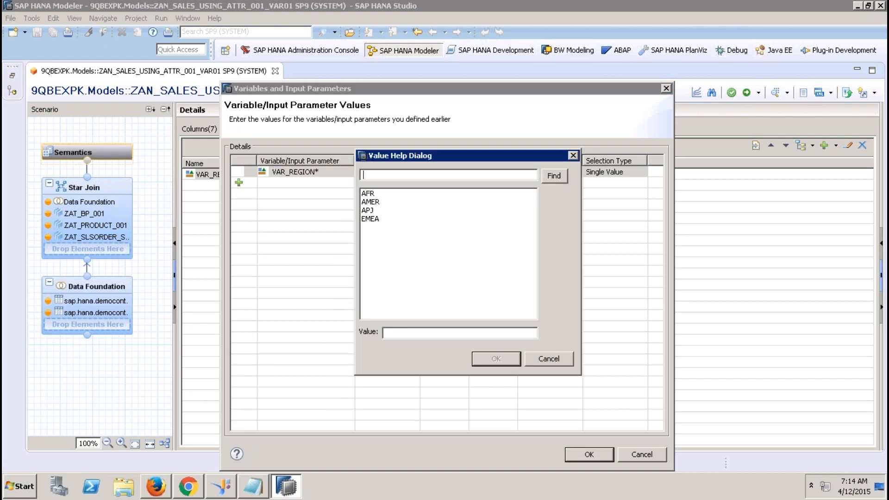
{"action": "double_click", "coordinate": [370, 218]}
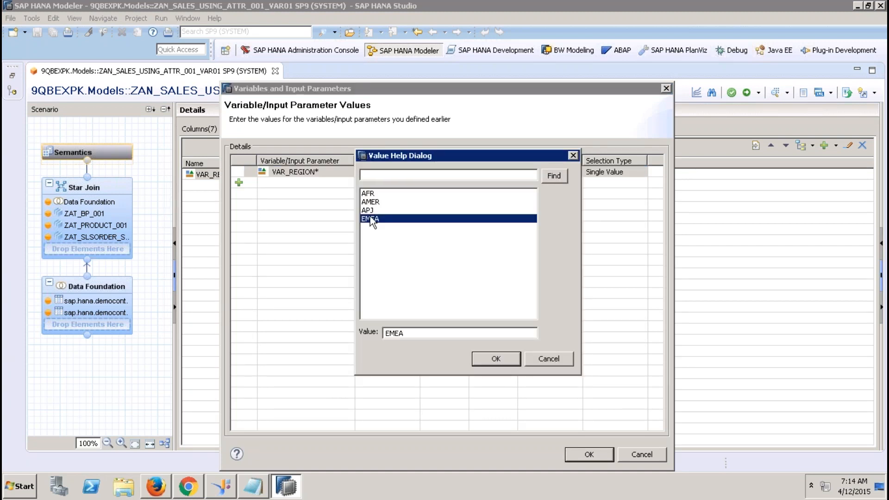
Add a second VAR_REGION entry with the value APJ and run the data preview.
{"action": "left_click", "coordinate": [238, 185]}
{"action": "left_click", "coordinate": [450, 187]}
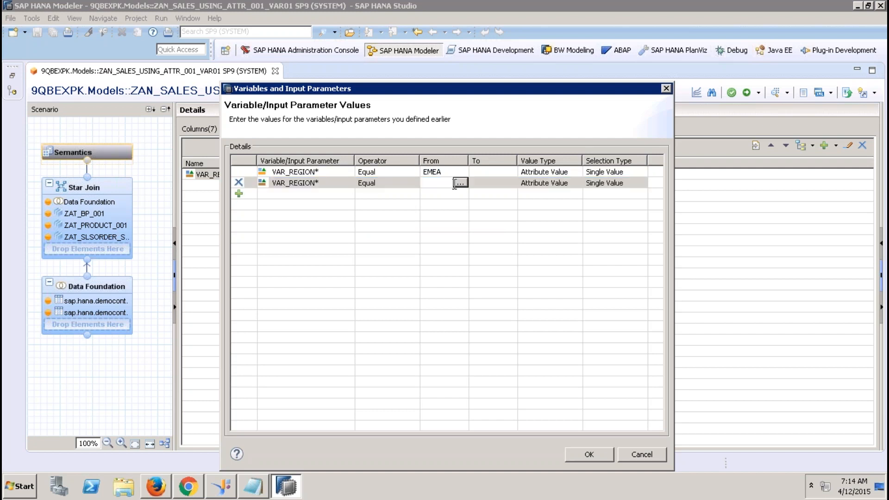
{"action": "left_click", "coordinate": [458, 184]}
{"action": "left_click", "coordinate": [371, 210]}
{"action": "double_click", "coordinate": [376, 211]}
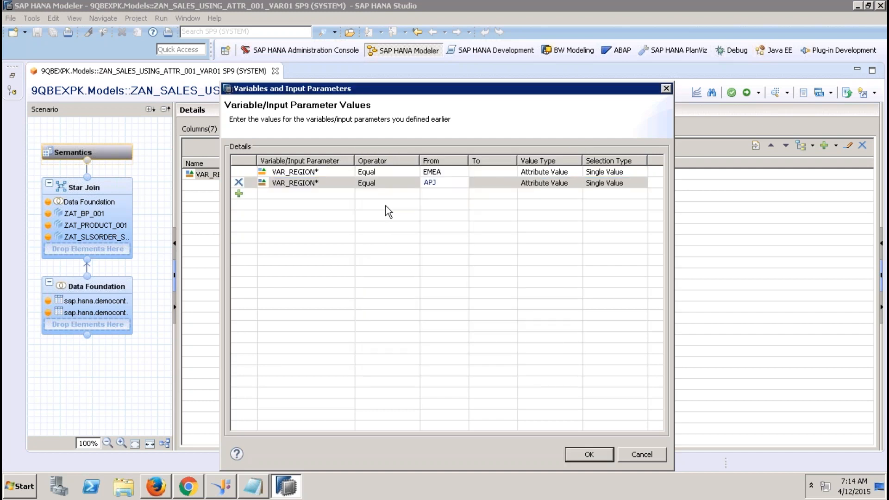
{"action": "left_click", "coordinate": [479, 173]}
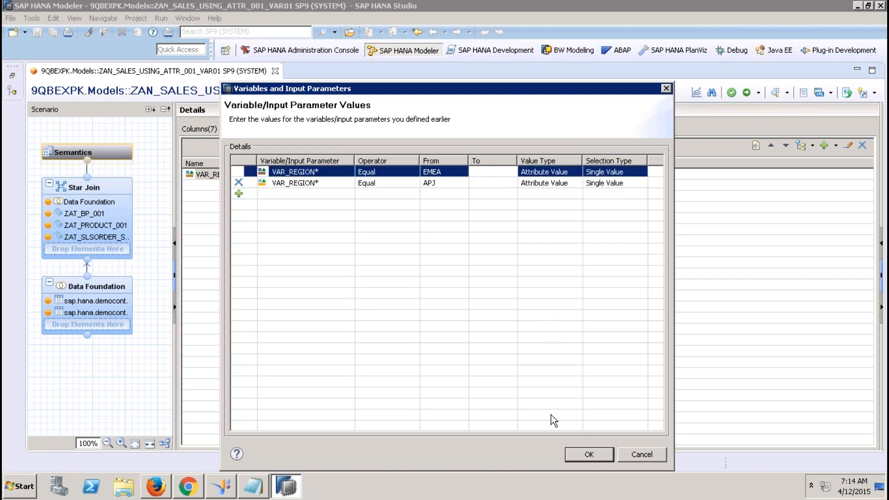
{"action": "left_click", "coordinate": [588, 455]}
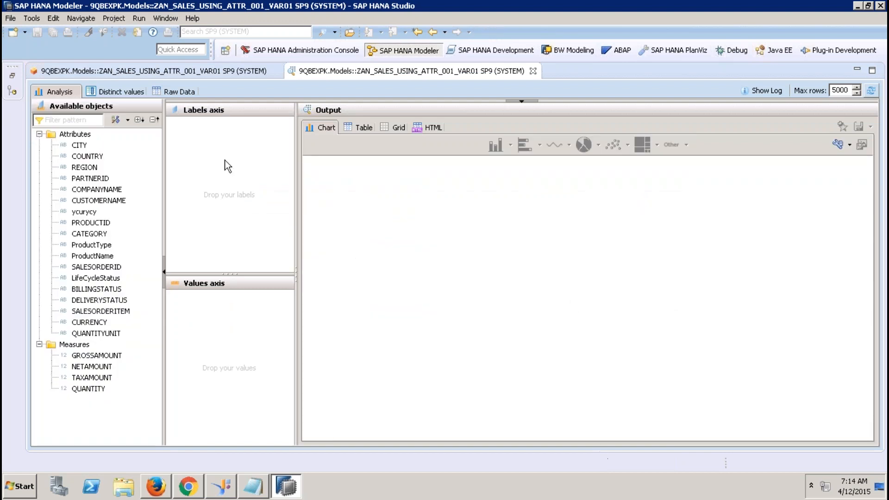
Add REGION to the labels axis of the analysis and view the output as a table.
{"action": "left_click", "coordinate": [87, 168]}
{"action": "left_click_drag", "start_coordinate": [88, 171], "coordinate": [226, 186]}
{"action": "left_click", "coordinate": [366, 128]}
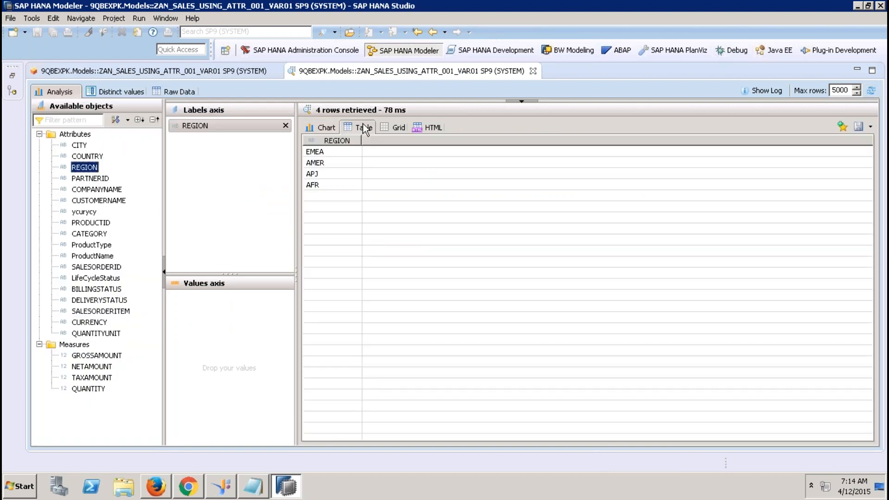
Sort the preview's raw data by REGION and examine which regions its rows contain.
{"action": "left_click", "coordinate": [197, 91]}
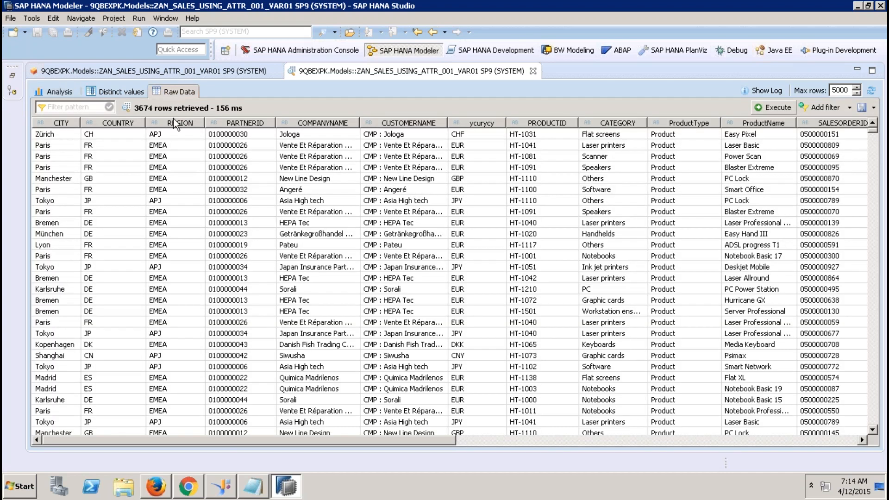
{"action": "left_click", "coordinate": [175, 123]}
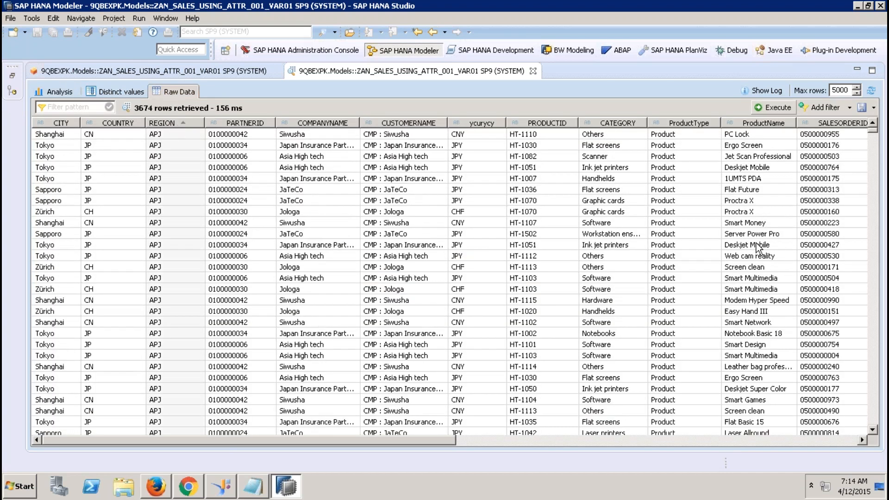
{"action": "left_click", "coordinate": [873, 209]}
{"action": "left_click", "coordinate": [873, 209]}
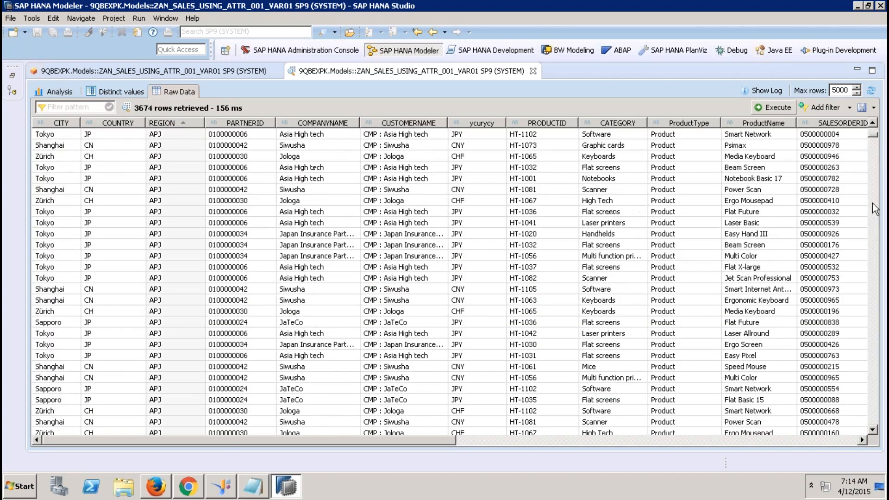
{"action": "left_click", "coordinate": [873, 210]}
{"action": "left_click", "coordinate": [873, 209]}
{"action": "left_click_drag", "start_coordinate": [872, 159], "coordinate": [870, 368]}
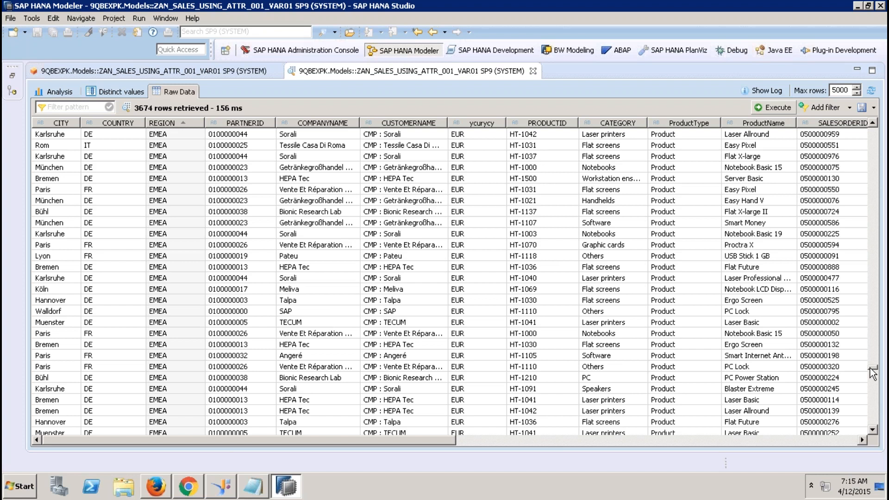
{"action": "left_click_drag", "start_coordinate": [872, 372], "coordinate": [873, 223]}
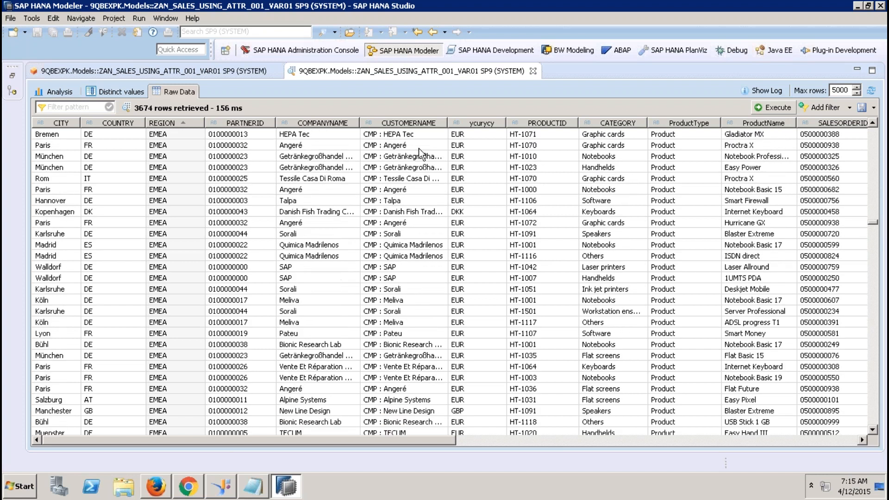
Open the VAR_REGION variable definition in the analytic view for editing and review its available selection types.
{"action": "left_click", "coordinate": [238, 71]}
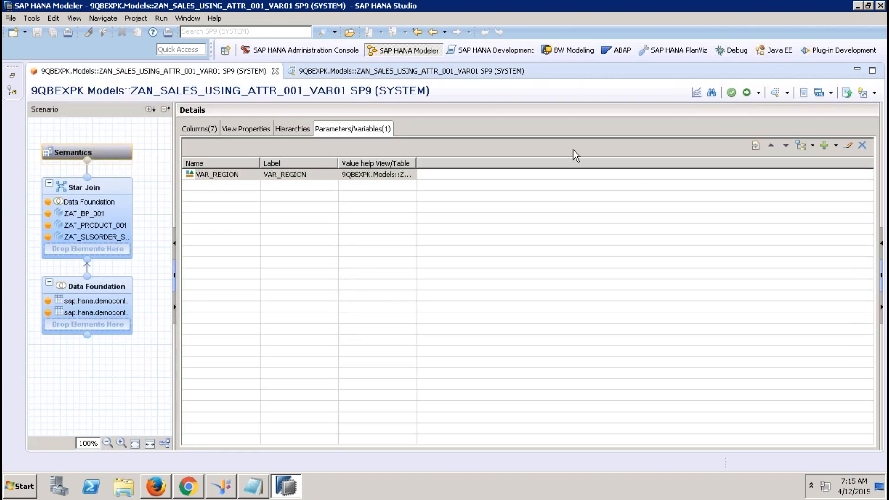
{"action": "left_click", "coordinate": [388, 175]}
{"action": "left_click", "coordinate": [849, 146]}
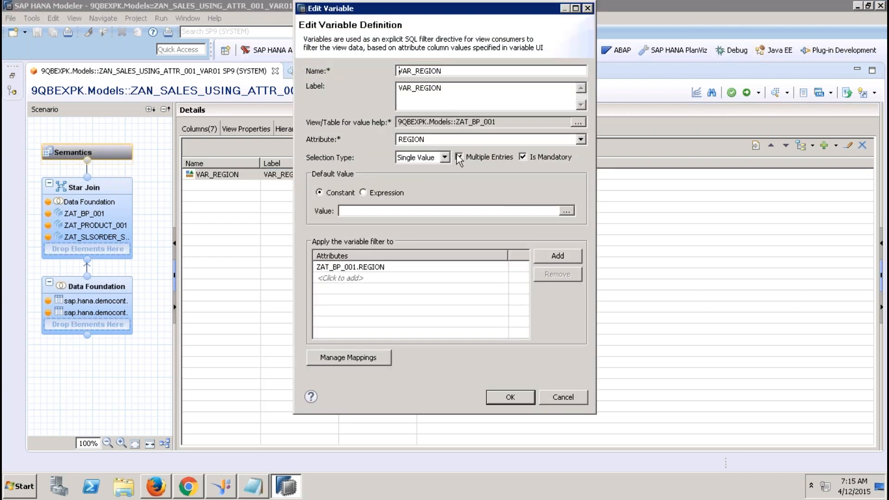
{"action": "left_click", "coordinate": [445, 156]}
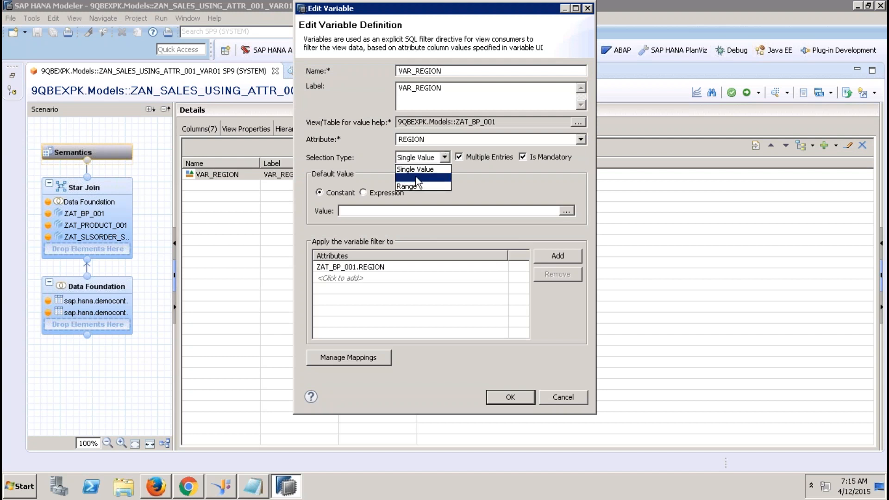
{"action": "left_click", "coordinate": [473, 177]}
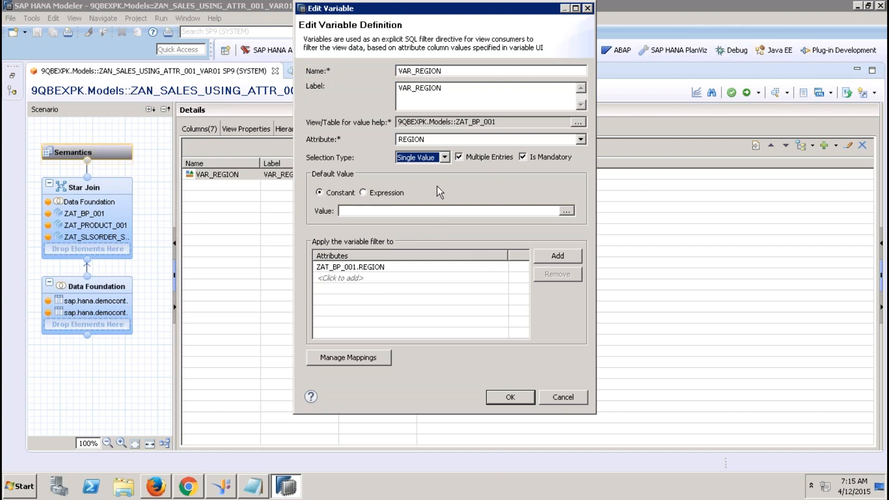
Inspect the Expression option and its expression editor for the variable's default value, and discard the edits.
{"action": "left_click", "coordinate": [364, 192]}
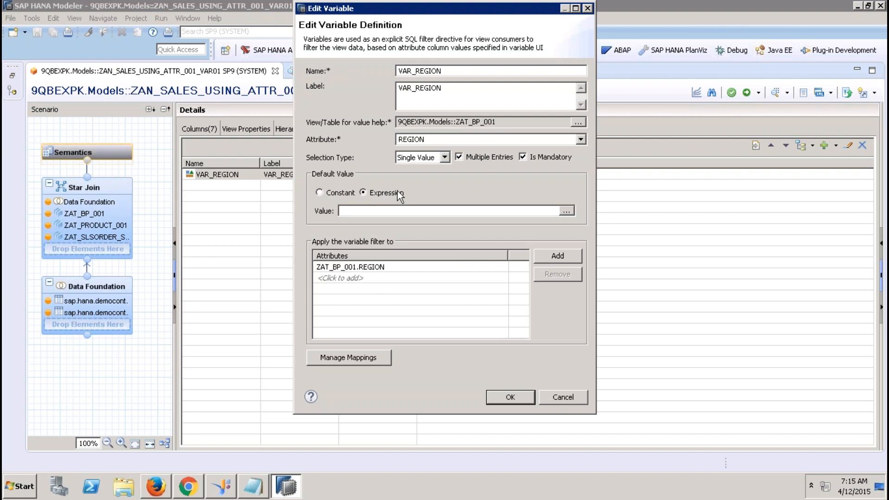
{"action": "left_click", "coordinate": [566, 210]}
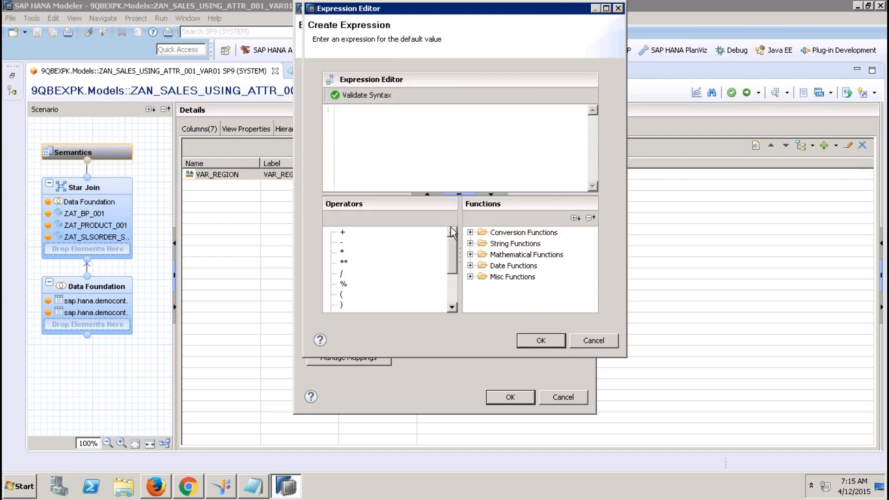
{"action": "left_click", "coordinate": [601, 340]}
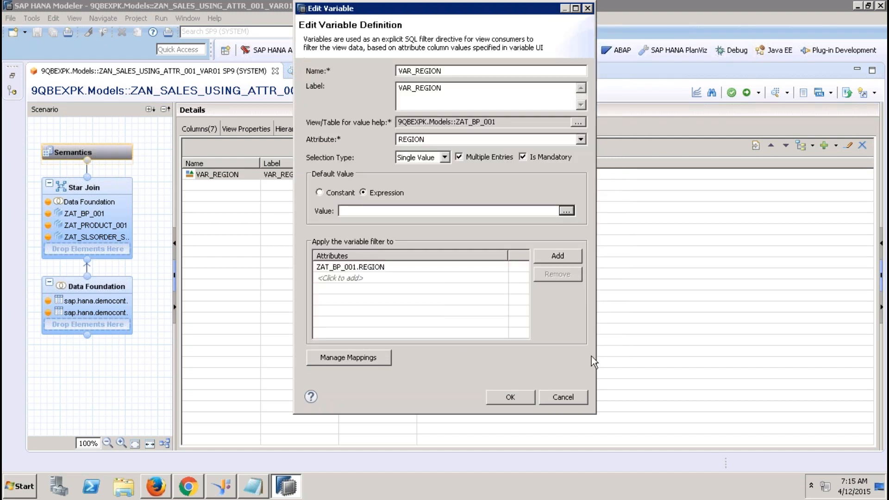
{"action": "left_click", "coordinate": [563, 397]}
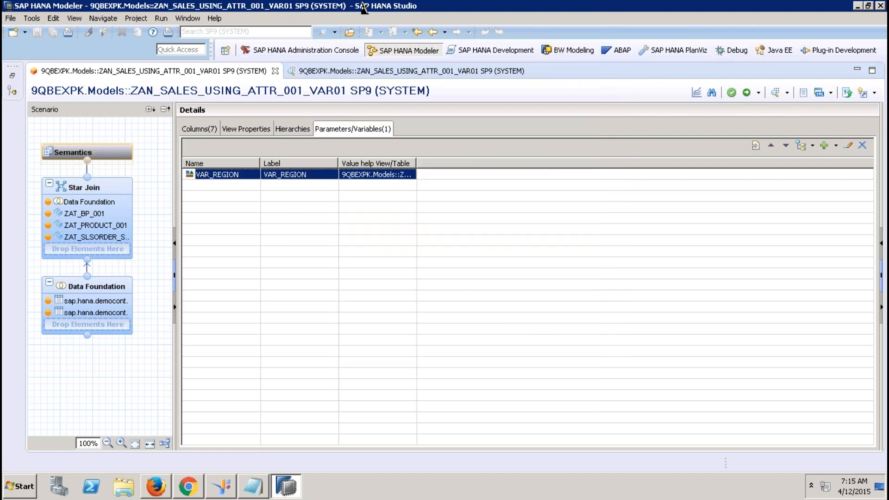
Minimise the remote session, switch to the SAP HANA Introduction presentation in PowerPoint, and show the Analytic View slide full screen.
{"action": "mouse_move", "coordinate": [367, 1]}
{"action": "left_click_drag", "start_coordinate": [422, 12], "coordinate": [558, 12]}
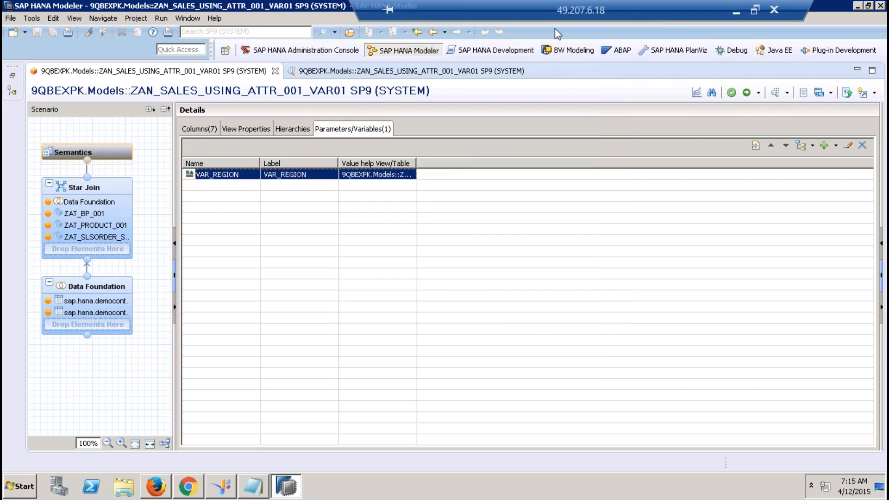
{"action": "left_click", "coordinate": [735, 12]}
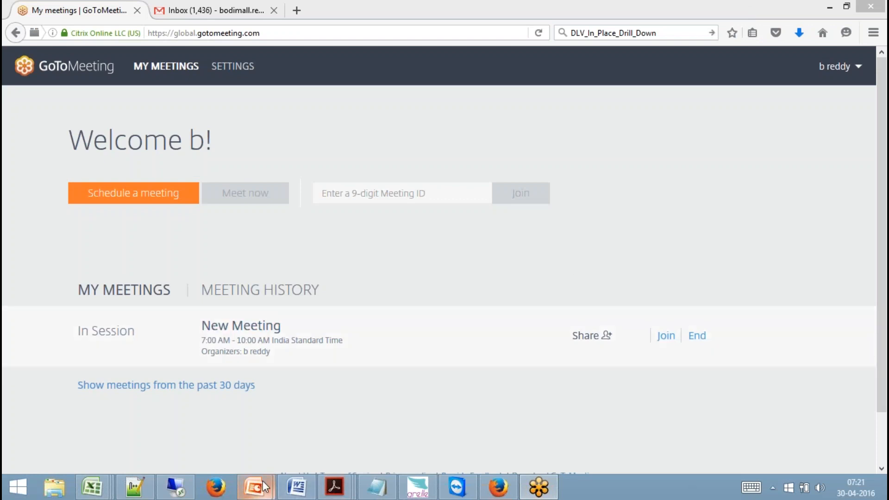
{"action": "mouse_move", "coordinate": [264, 486]}
{"action": "left_click", "coordinate": [232, 423]}
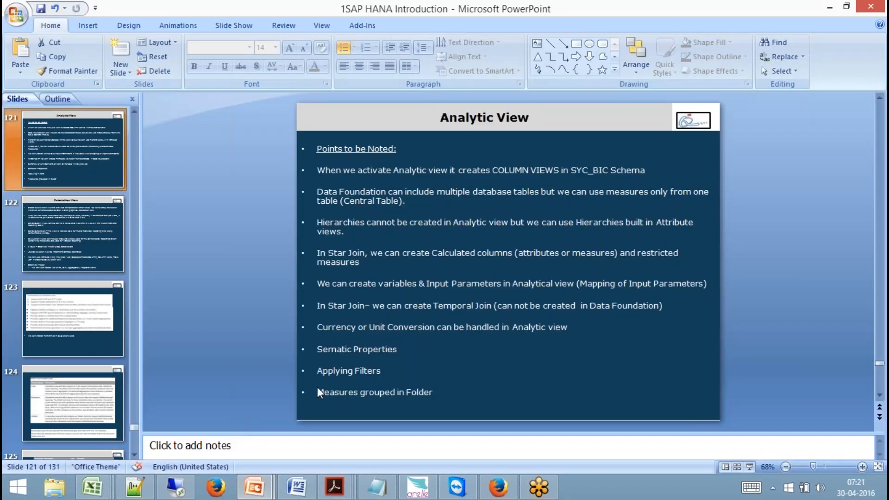
{"action": "left_click", "coordinate": [750, 467]}
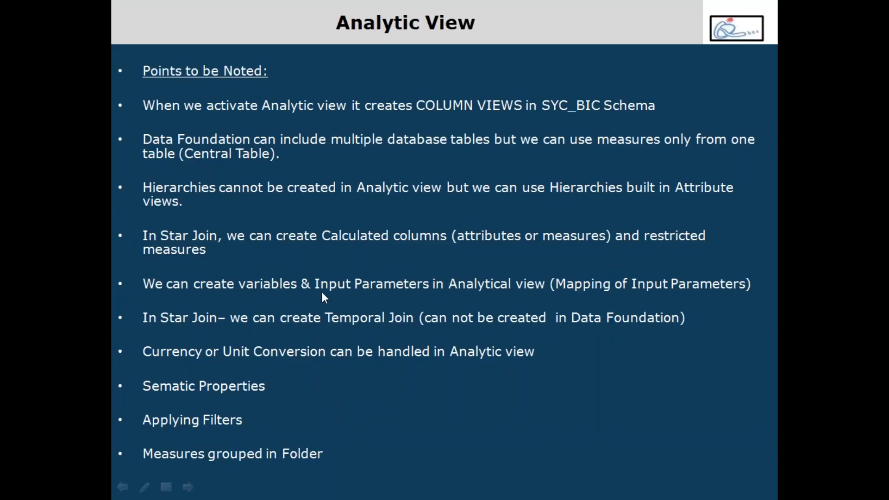
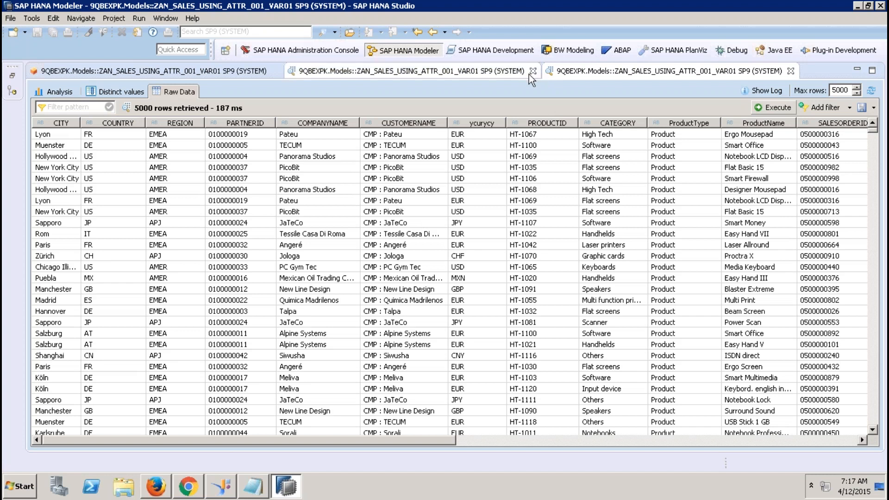
Close the older data preview of the view and examine the status, currency and amount columns in the remaining raw data.
{"action": "left_click", "coordinate": [532, 71]}
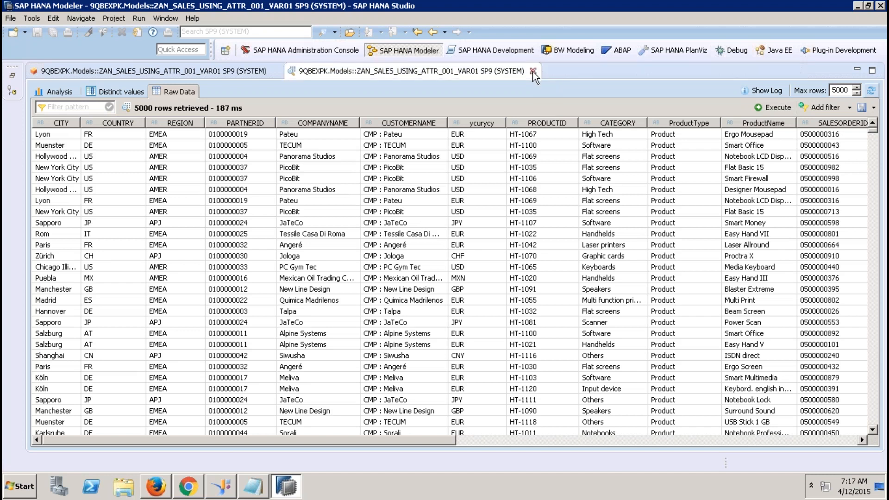
{"action": "left_click", "coordinate": [554, 438]}
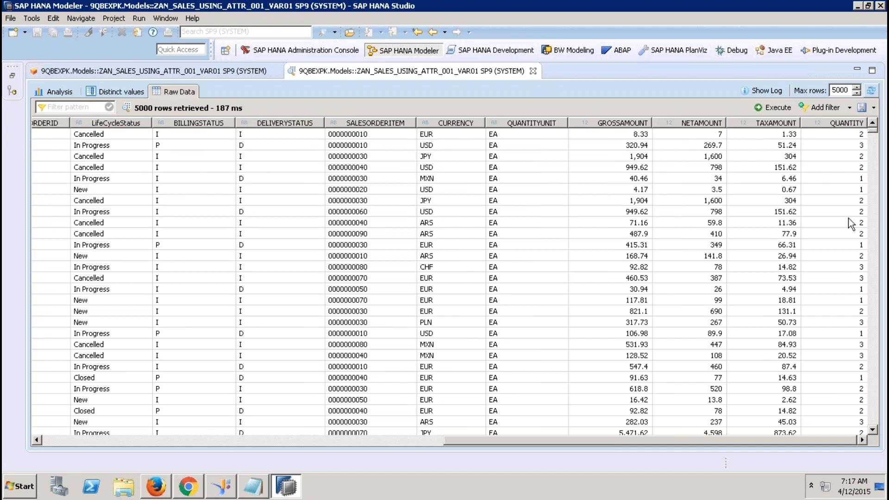
Close the data preview and show the analytic view's columns, enlarging the local column list and widening its Name column.
{"action": "left_click", "coordinate": [618, 132]}
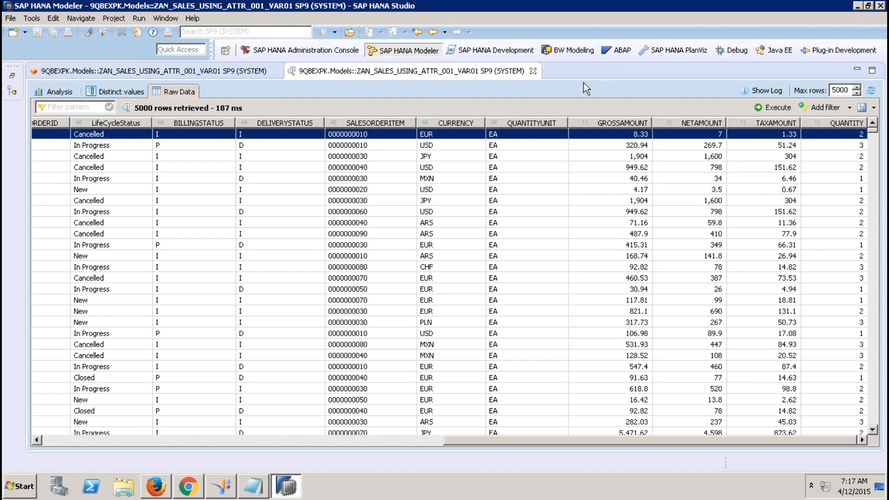
{"action": "left_click", "coordinate": [532, 71]}
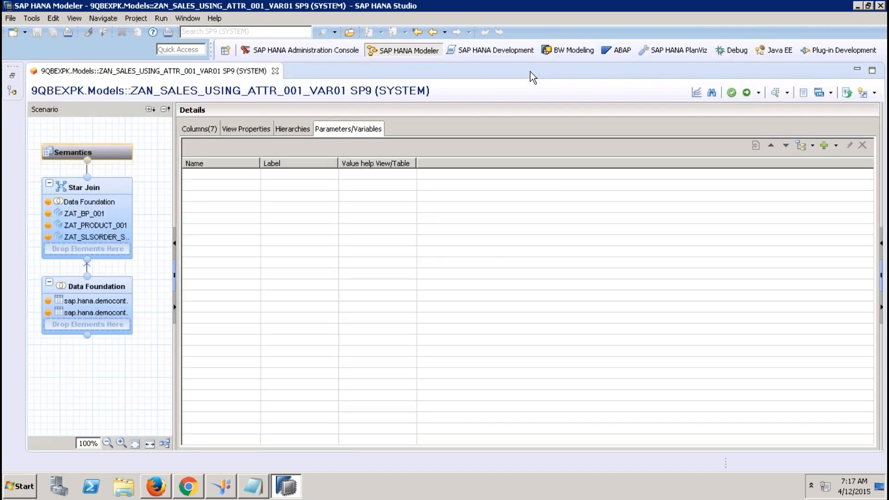
{"action": "left_click", "coordinate": [206, 130]}
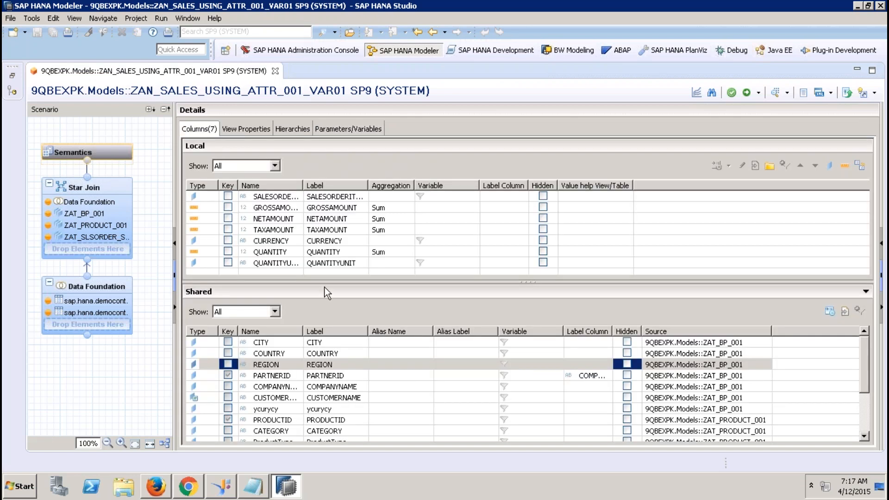
{"action": "left_click_drag", "start_coordinate": [325, 282], "coordinate": [325, 301]}
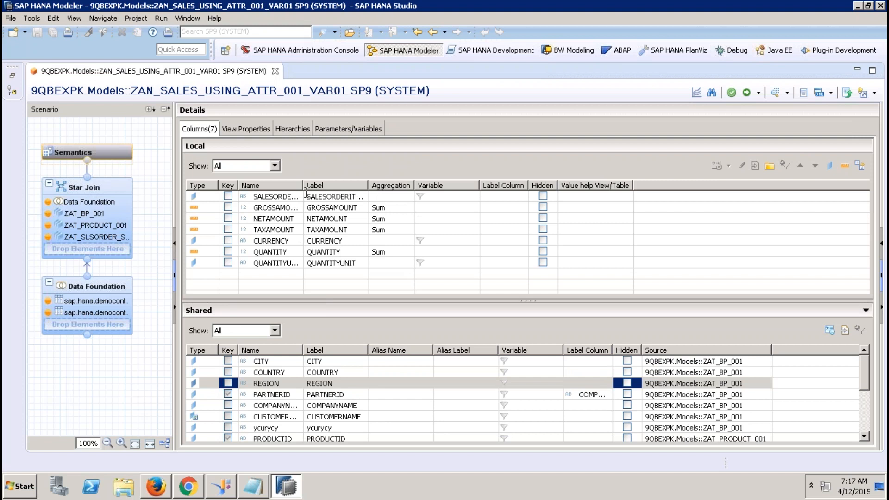
{"action": "left_click_drag", "start_coordinate": [301, 185], "coordinate": [336, 185]}
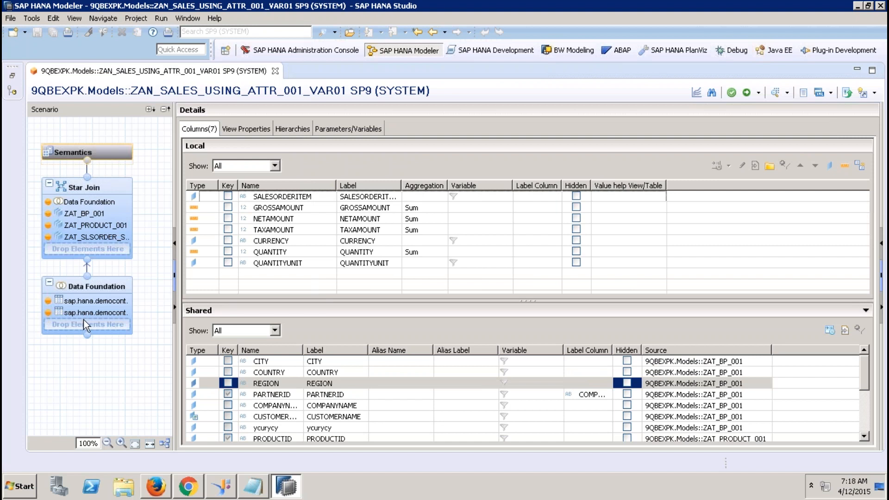
Assign the semantic type Currency Code to the local CURRENCY column.
{"action": "left_click", "coordinate": [314, 241]}
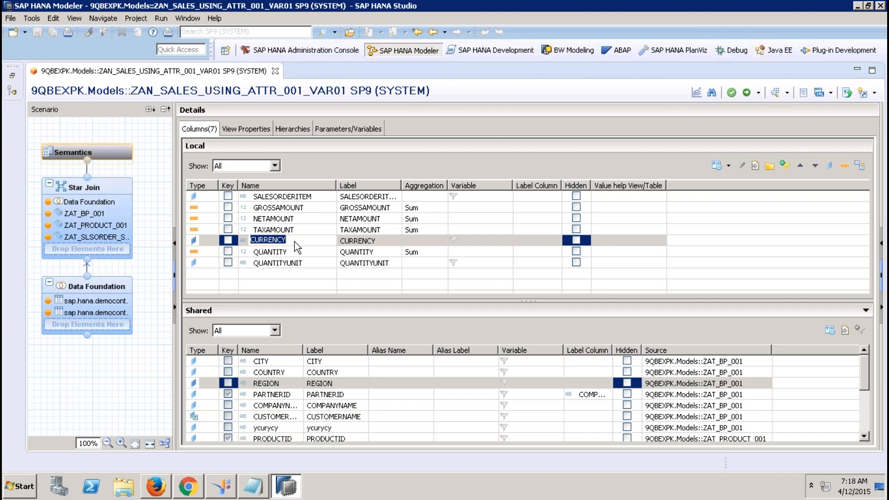
{"action": "left_click", "coordinate": [298, 240]}
{"action": "left_click", "coordinate": [354, 240]}
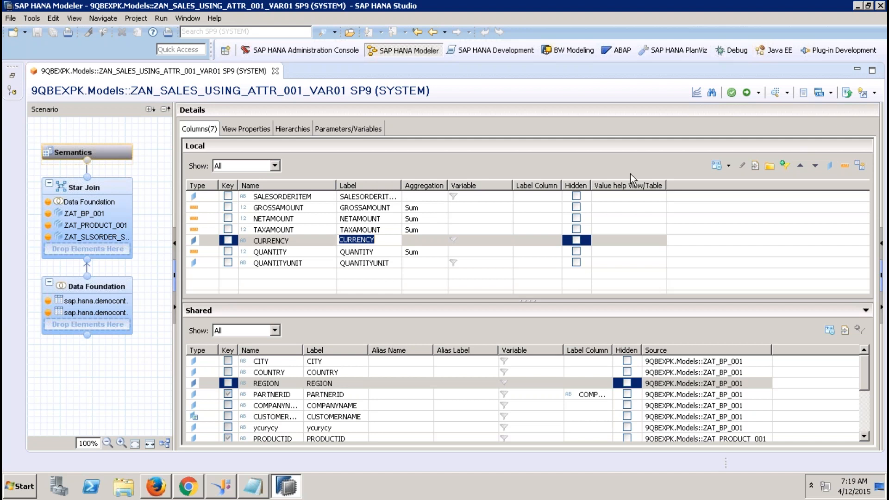
{"action": "left_click", "coordinate": [717, 166]}
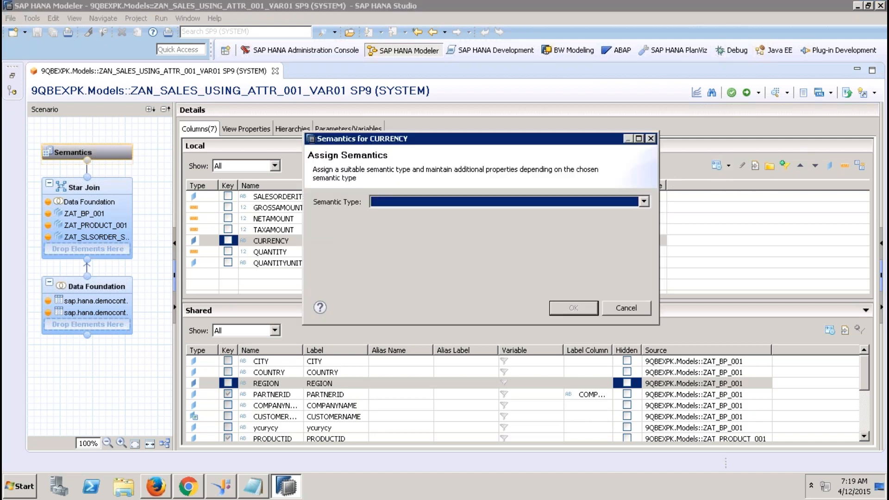
{"action": "left_click", "coordinate": [643, 202]}
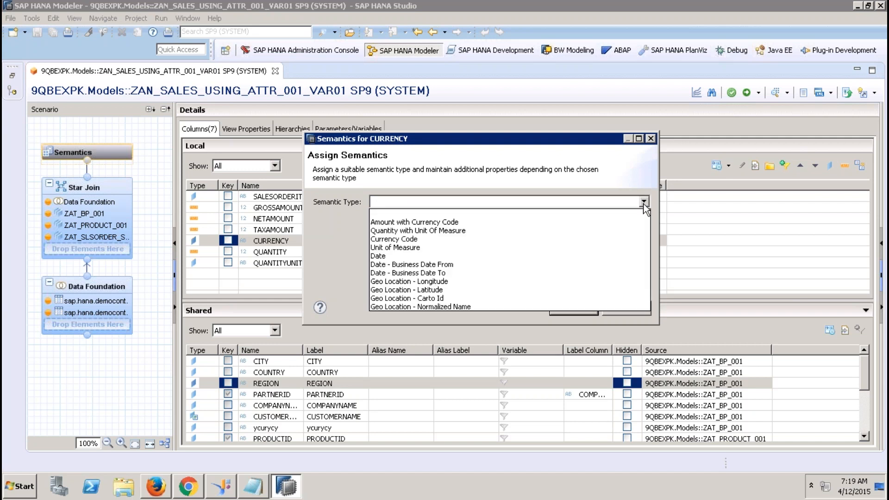
{"action": "left_click", "coordinate": [438, 240]}
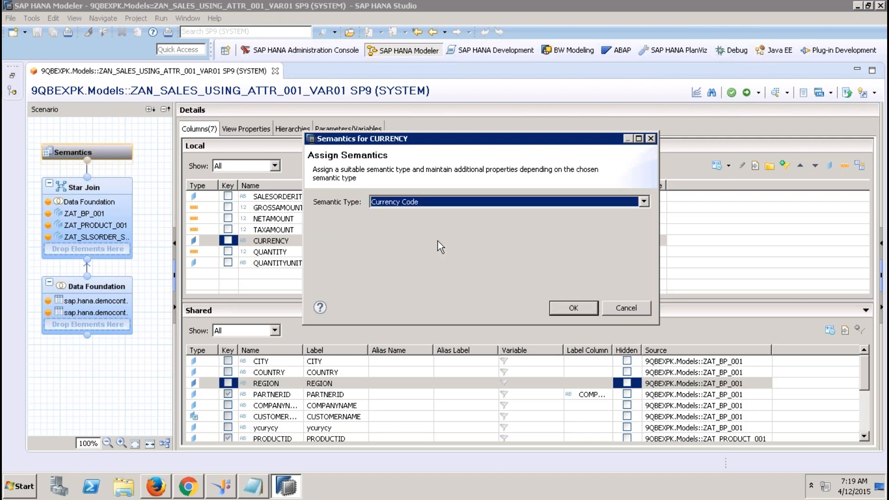
{"action": "left_click", "coordinate": [573, 308]}
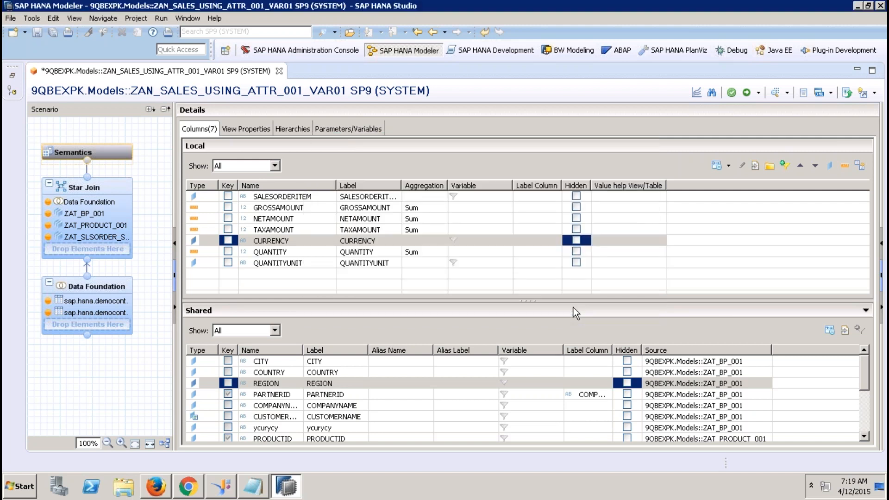
Assign the semantic type Unit of Measure to the local QUANTITYUNIT column.
{"action": "double_click", "coordinate": [314, 262]}
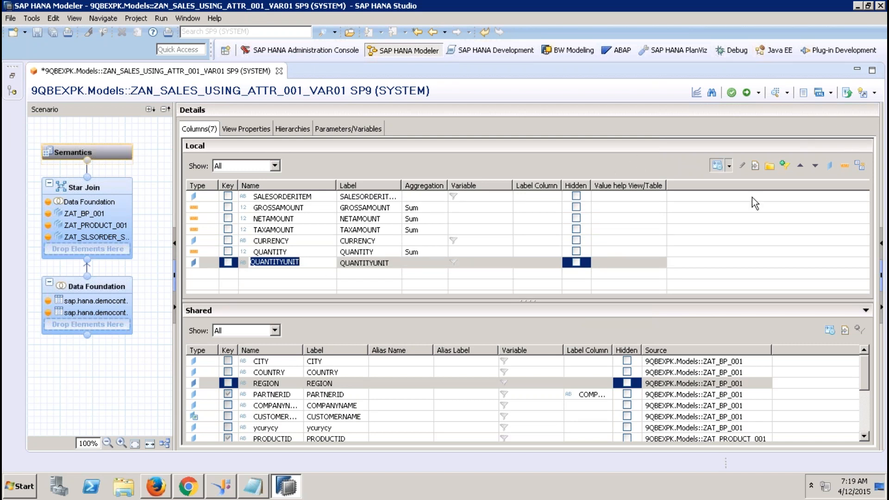
{"action": "left_click", "coordinate": [716, 165]}
{"action": "left_click", "coordinate": [643, 202]}
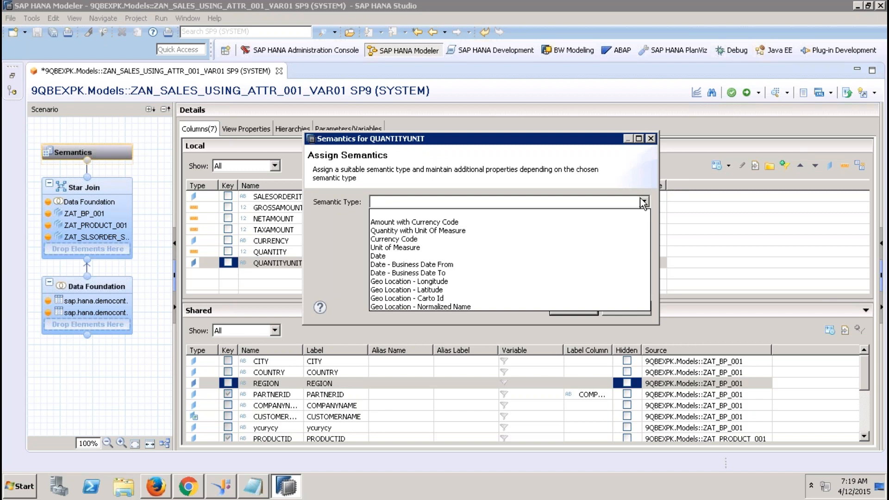
{"action": "left_click", "coordinate": [485, 249]}
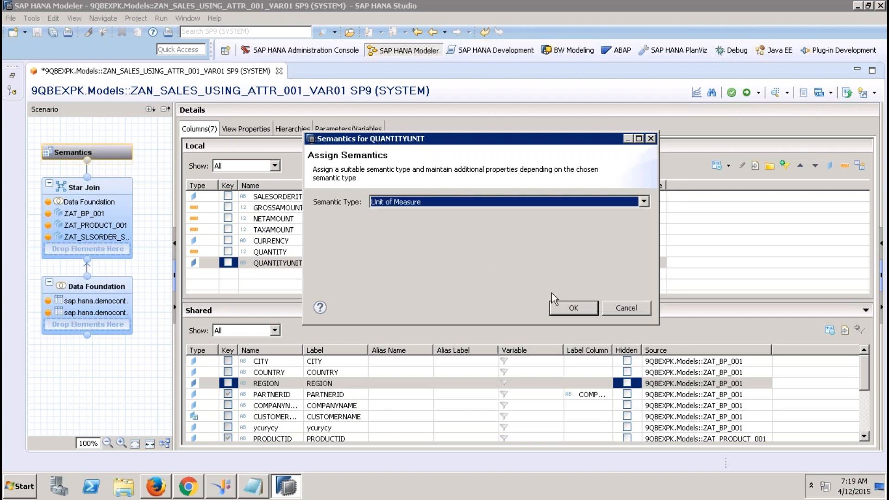
{"action": "left_click", "coordinate": [573, 308]}
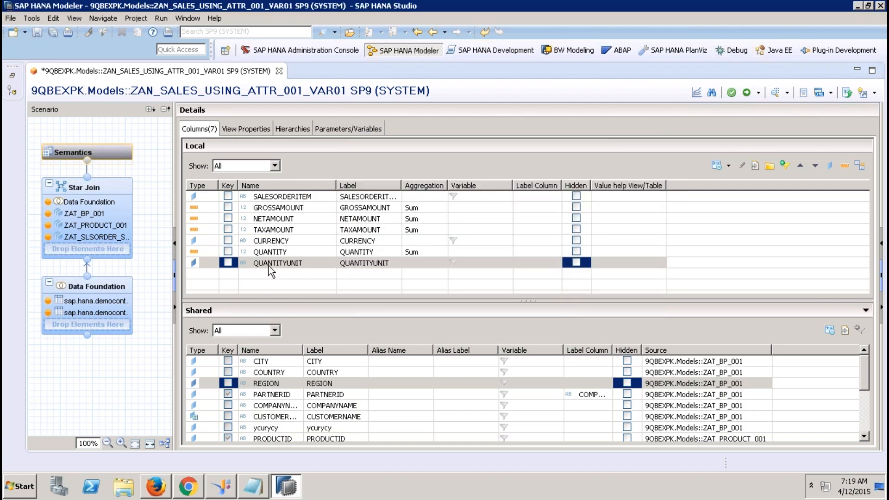
{"action": "double_click", "coordinate": [300, 240]}
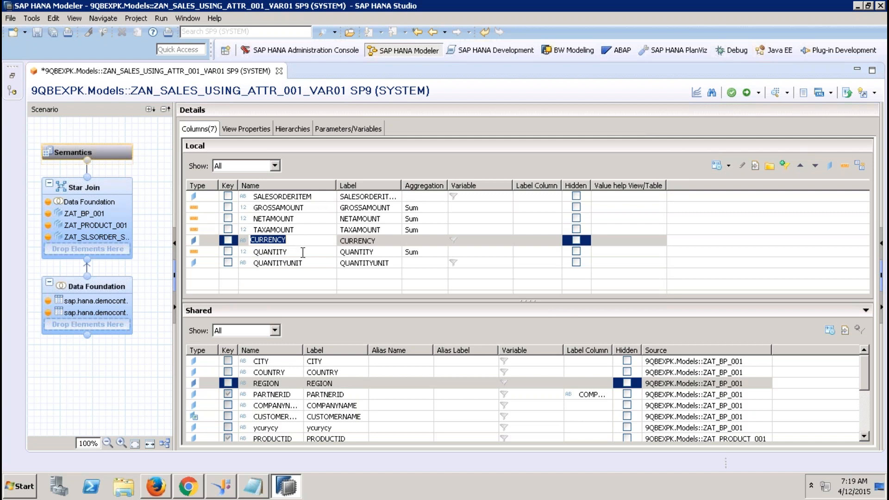
{"action": "double_click", "coordinate": [303, 262]}
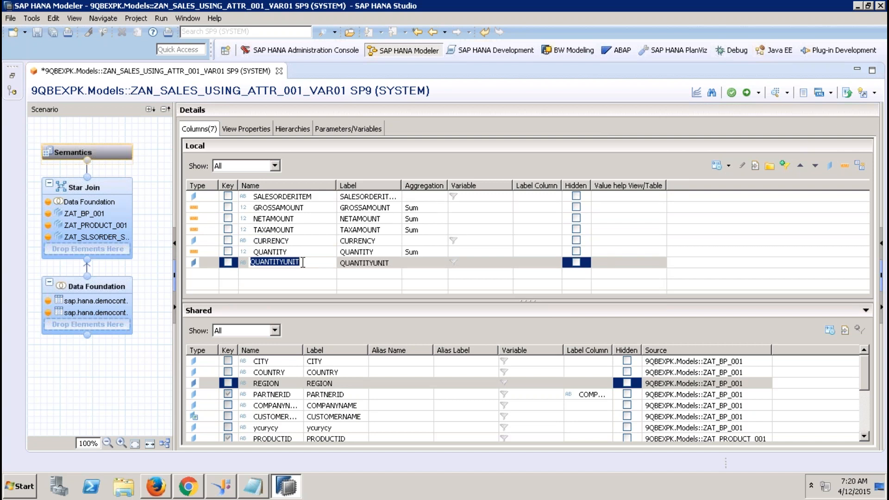
Assign the semantic type Amount with Currency Code to GROSSAMOUNT, taking its currency from the CURRENCY column of the Data Foundation.
{"action": "double_click", "coordinate": [304, 206]}
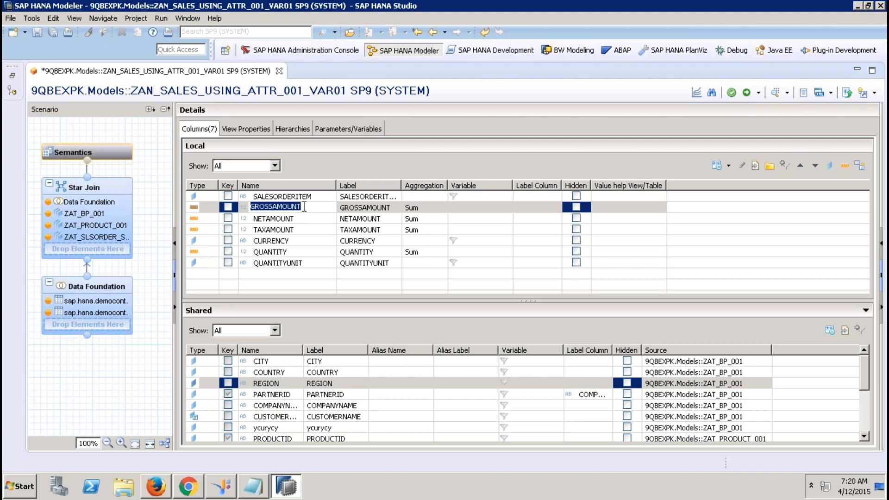
{"action": "left_click", "coordinate": [715, 165]}
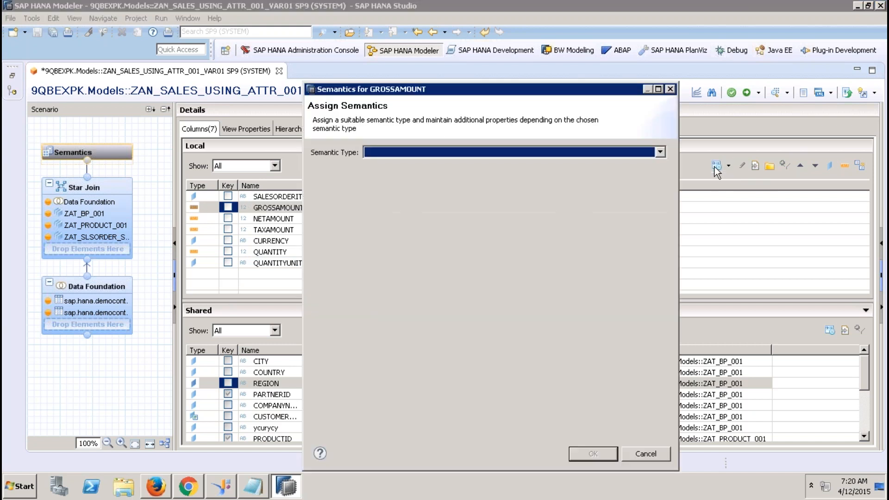
{"action": "left_click", "coordinate": [590, 154]}
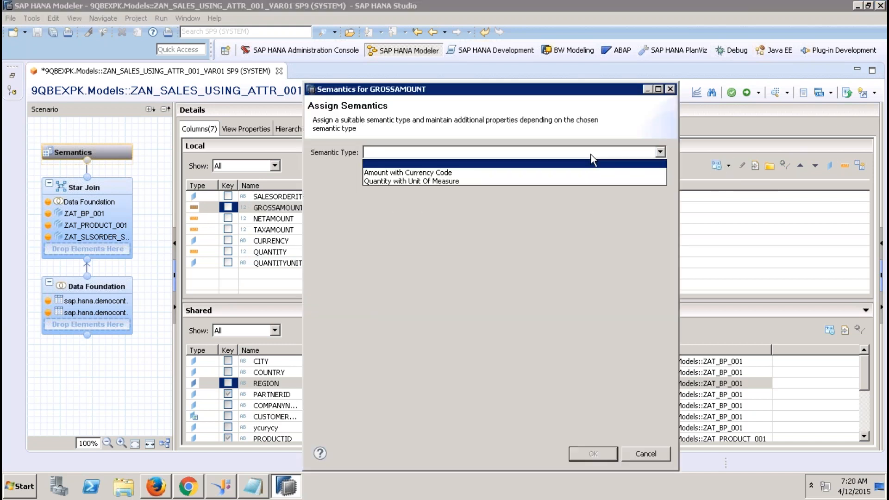
{"action": "left_click", "coordinate": [404, 175]}
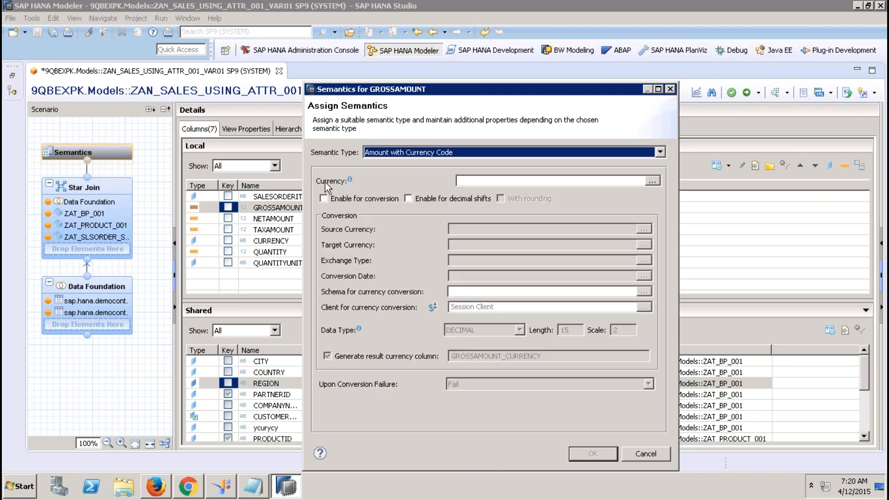
{"action": "left_click", "coordinate": [651, 182]}
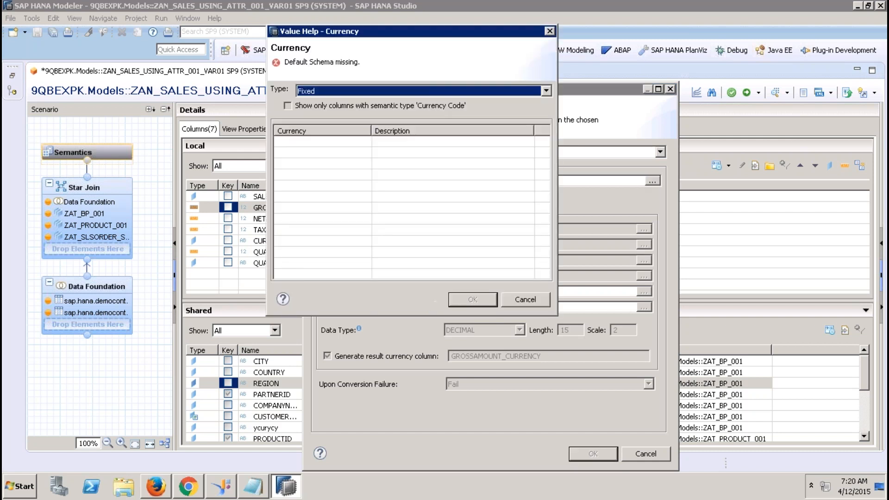
{"action": "left_click", "coordinate": [362, 92]}
{"action": "left_click", "coordinate": [340, 111]}
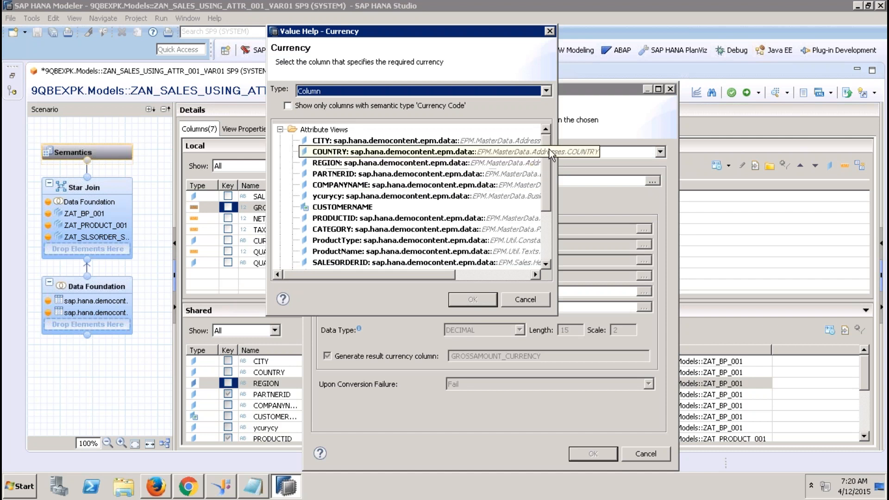
{"action": "left_click_drag", "start_coordinate": [545, 148], "coordinate": [546, 205]}
{"action": "left_click", "coordinate": [421, 241]}
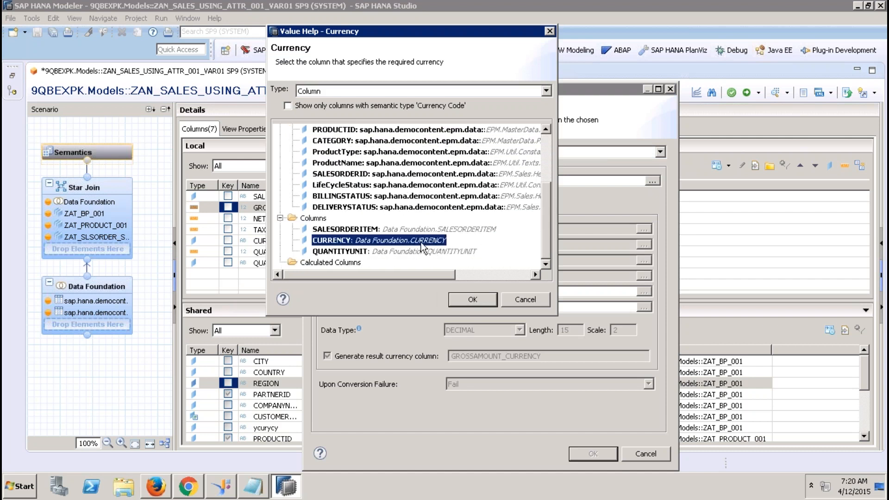
{"action": "left_click", "coordinate": [463, 300]}
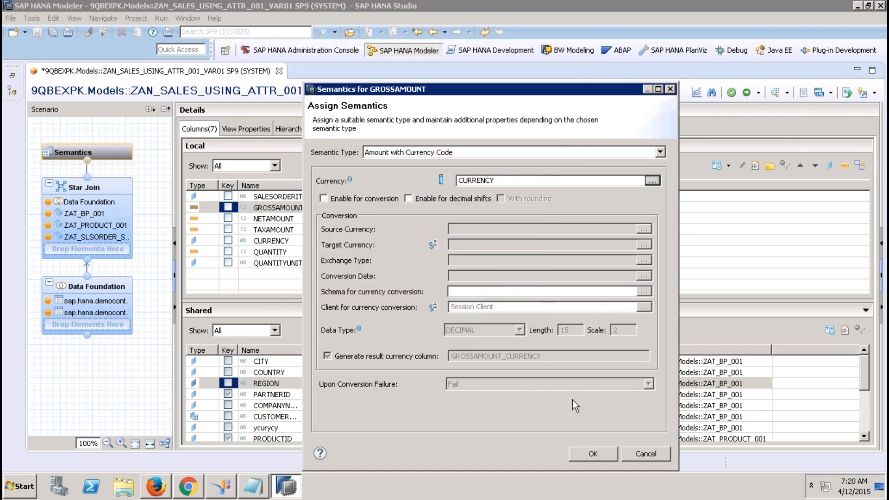
{"action": "left_click", "coordinate": [578, 447]}
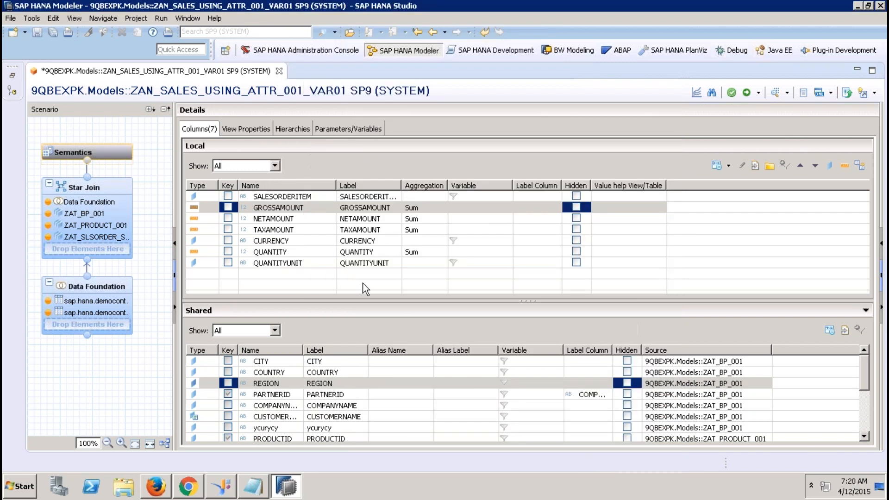
Assign the semantic type Amount with Currency Code to NETAMOUNT, taking its currency from the CURRENCY column of the Data Foundation.
{"action": "left_click", "coordinate": [311, 219]}
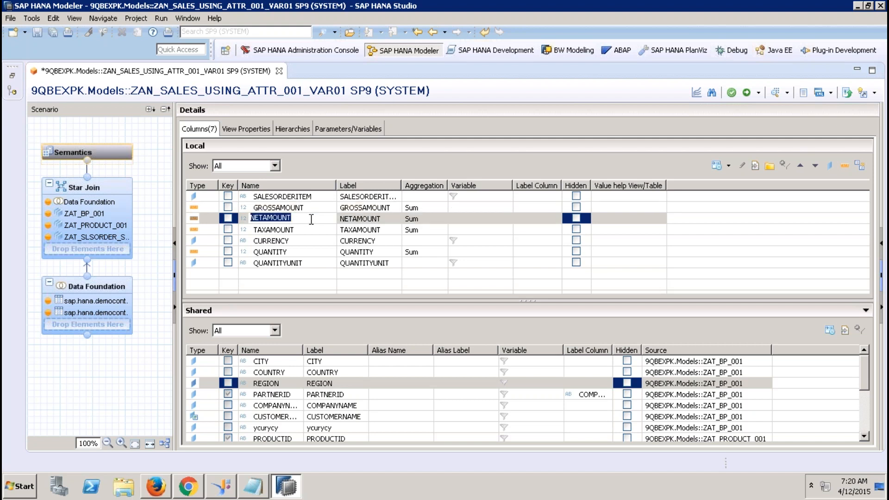
{"action": "left_click", "coordinate": [716, 165]}
{"action": "left_click", "coordinate": [600, 153]}
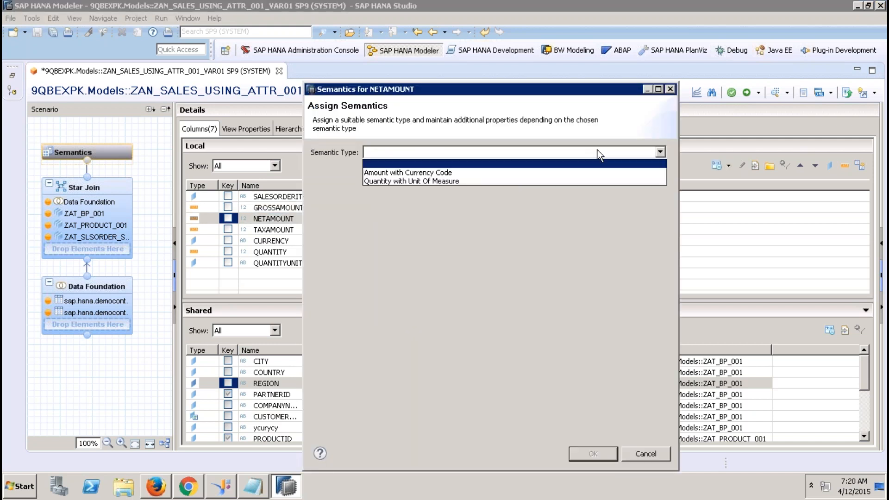
{"action": "left_click", "coordinate": [516, 174]}
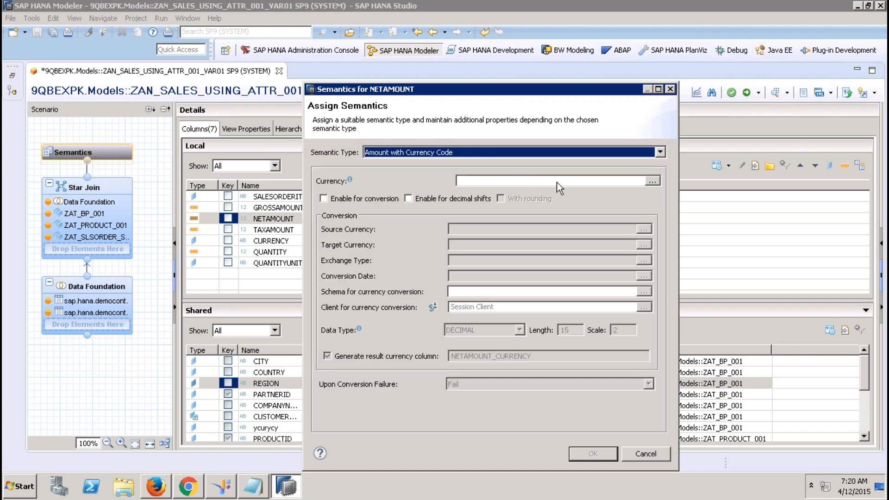
{"action": "left_click", "coordinate": [652, 181]}
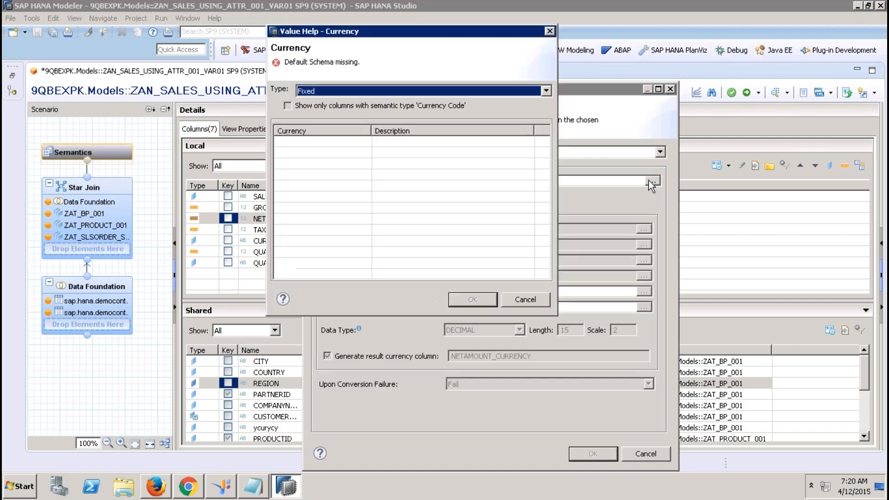
{"action": "left_click", "coordinate": [432, 93]}
{"action": "left_click", "coordinate": [397, 111]}
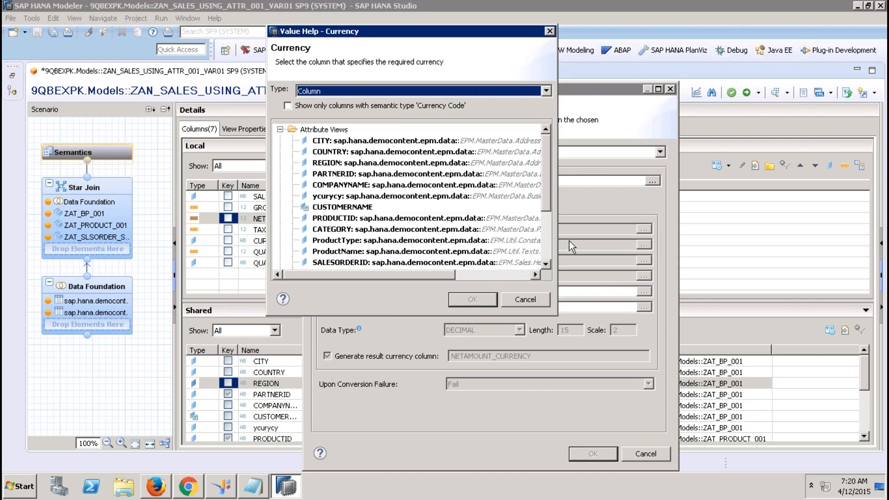
{"action": "scroll", "coordinate": [546, 245], "scroll_direction": "down", "scroll_amount": 3}
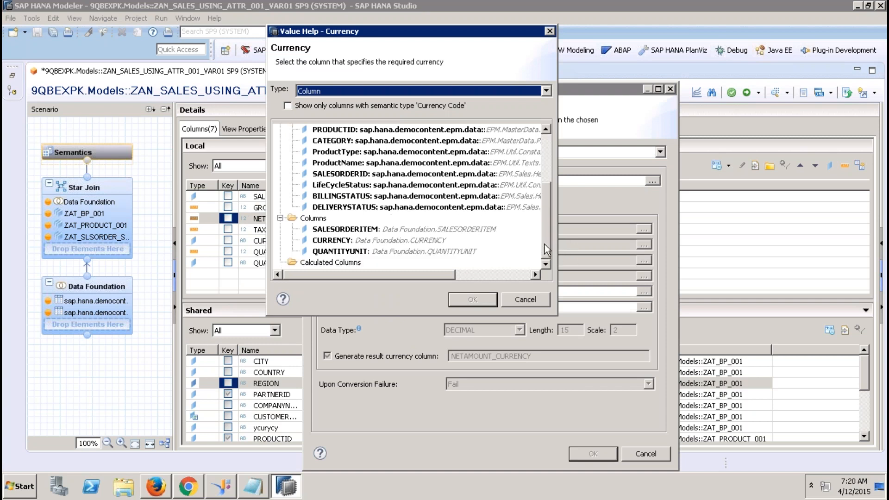
{"action": "left_click", "coordinate": [379, 241]}
{"action": "left_click", "coordinate": [476, 301]}
{"action": "left_click", "coordinate": [587, 450]}
Assign the semantic type Amount with Currency Code to TAXAMOUNT, taking its currency from the CURRENCY column of the Data Foundation.
{"action": "left_click", "coordinate": [311, 229]}
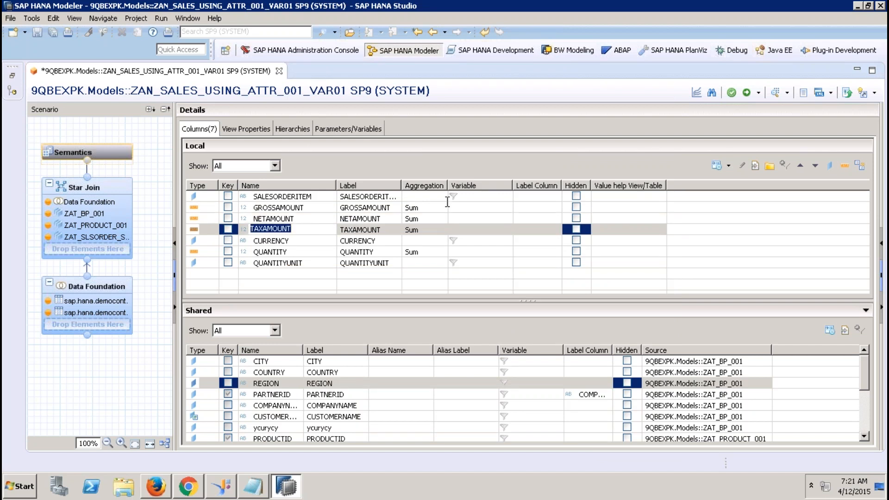
{"action": "left_click", "coordinate": [717, 165]}
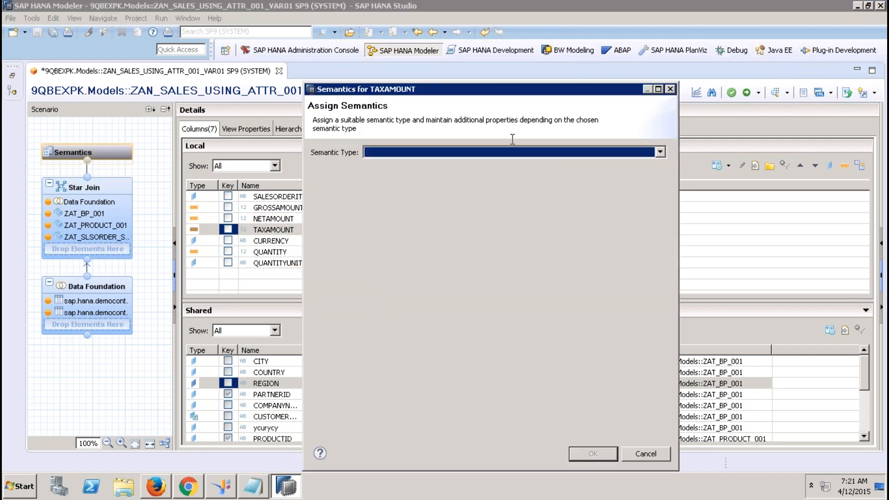
{"action": "left_click", "coordinate": [505, 154]}
{"action": "left_click", "coordinate": [462, 167]}
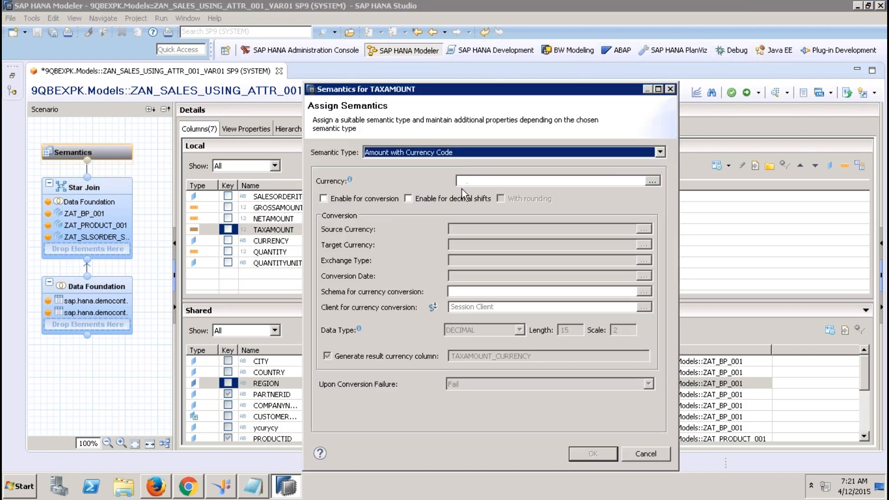
{"action": "left_click", "coordinate": [653, 180]}
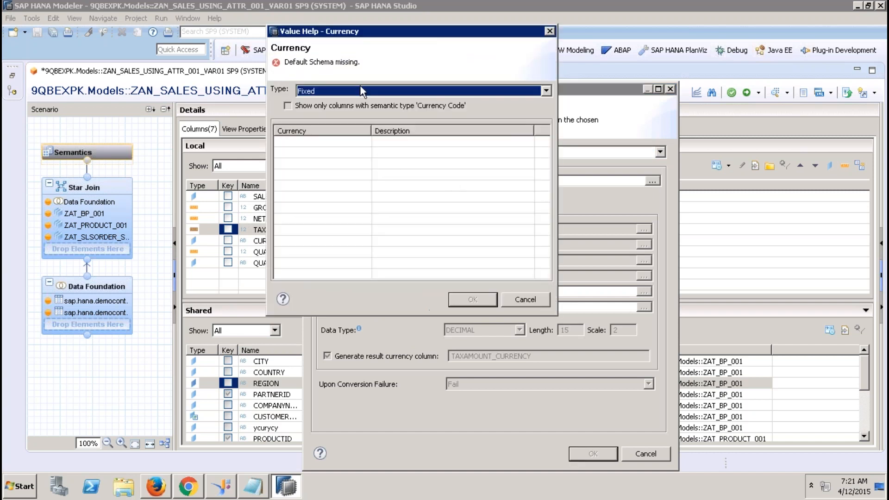
{"action": "left_click", "coordinate": [359, 91]}
{"action": "left_click", "coordinate": [341, 112]}
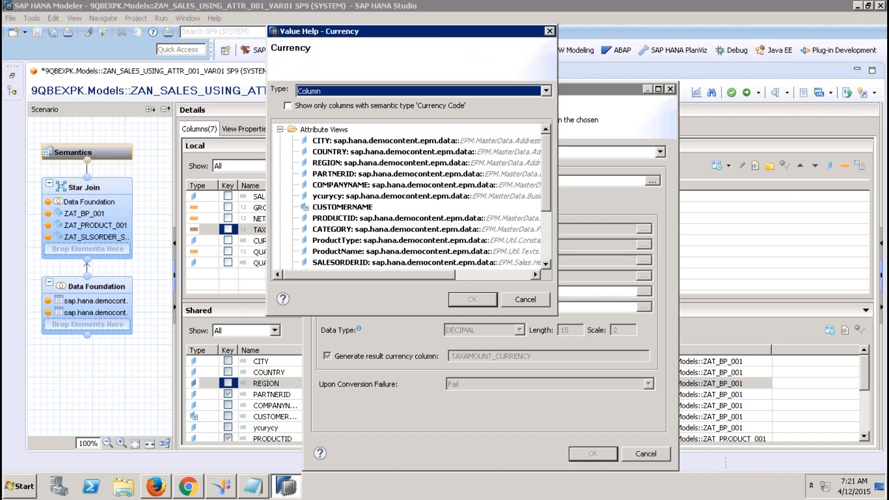
{"action": "left_click", "coordinate": [547, 247]}
{"action": "left_click", "coordinate": [345, 240]}
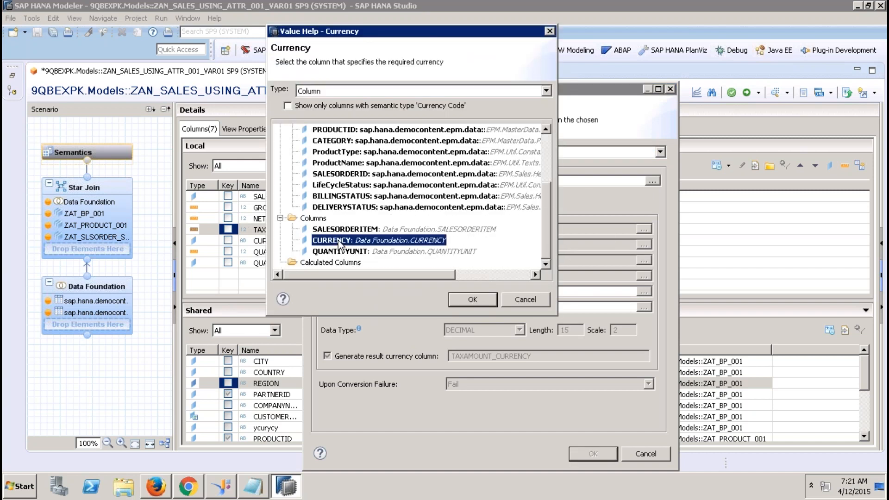
{"action": "left_click", "coordinate": [474, 301]}
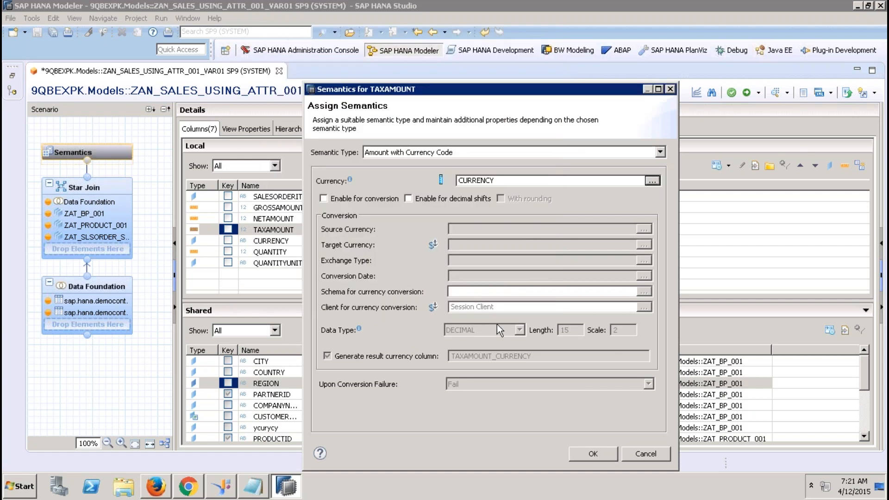
{"action": "left_click", "coordinate": [589, 454]}
Assign the semantic type Quantity with Unit Of Measure to QUANTITY, taking its unit from the QUANTITYUNIT column of the Data Foundation.
{"action": "double_click", "coordinate": [284, 252]}
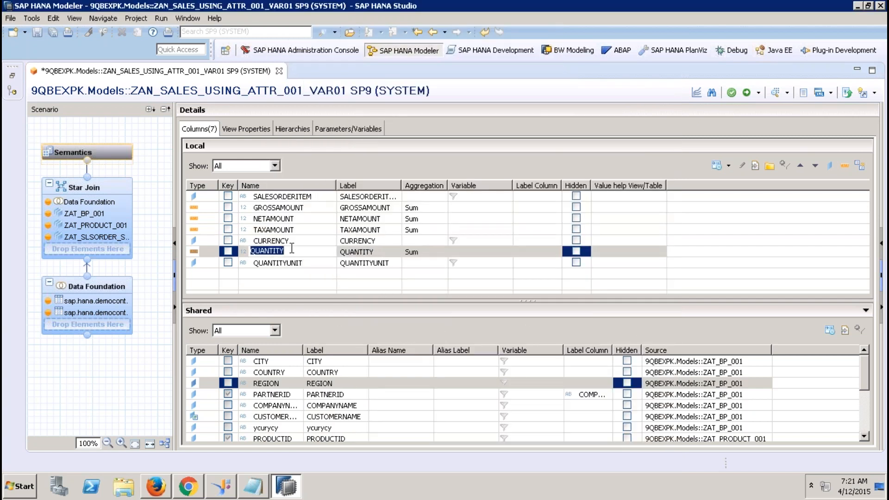
{"action": "left_click", "coordinate": [716, 166]}
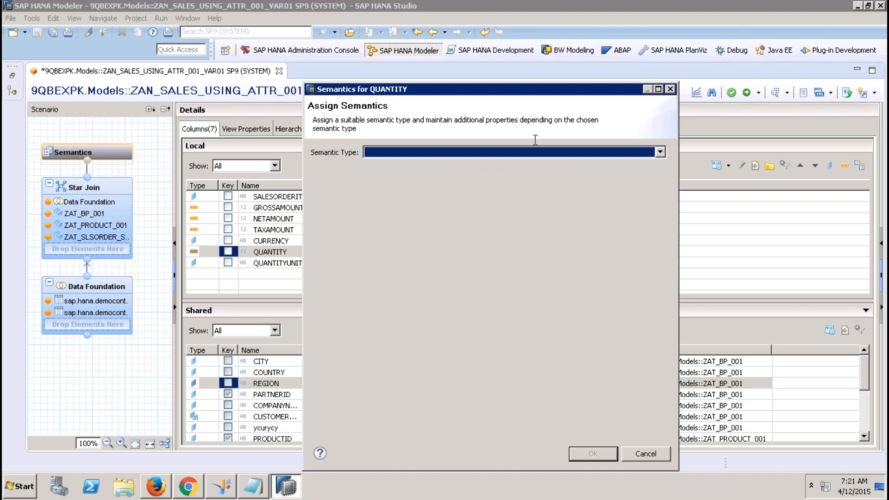
{"action": "left_click", "coordinate": [524, 153]}
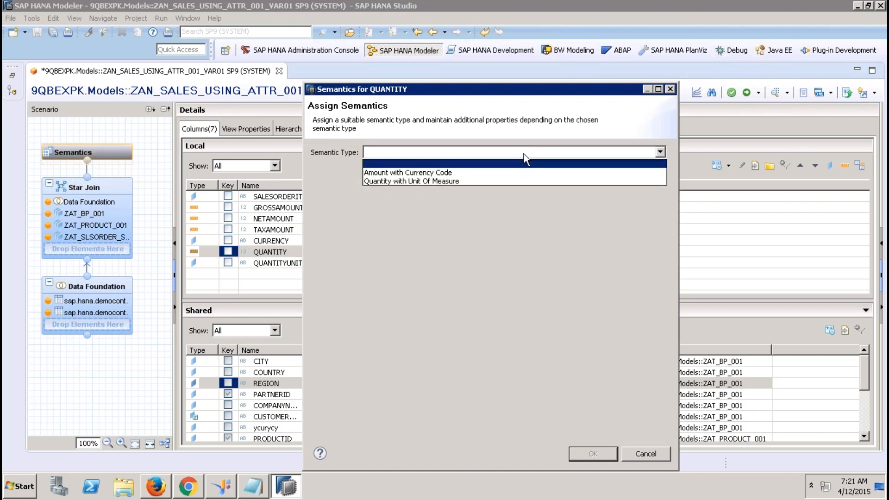
{"action": "left_click", "coordinate": [450, 182]}
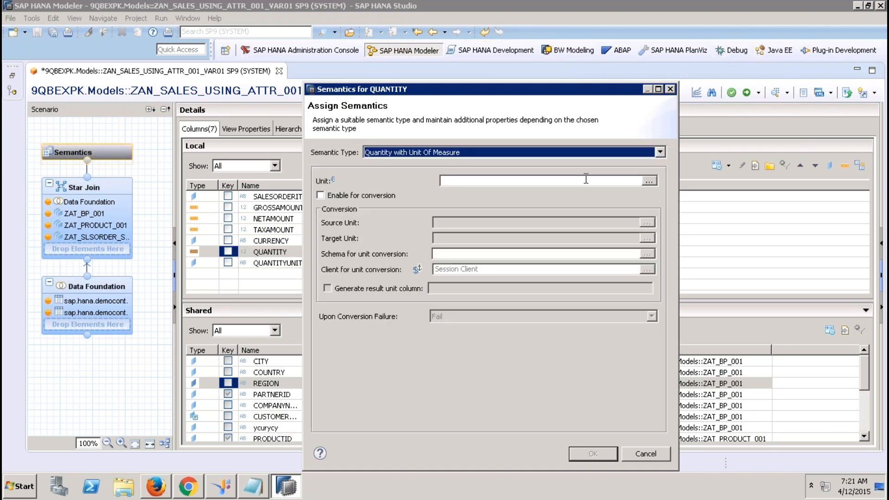
{"action": "left_click", "coordinate": [649, 181]}
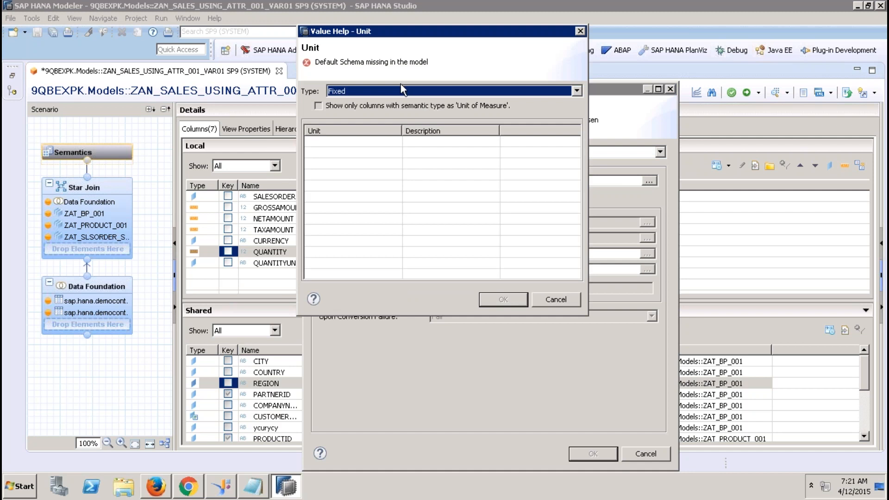
{"action": "left_click", "coordinate": [389, 91]}
{"action": "left_click", "coordinate": [357, 113]}
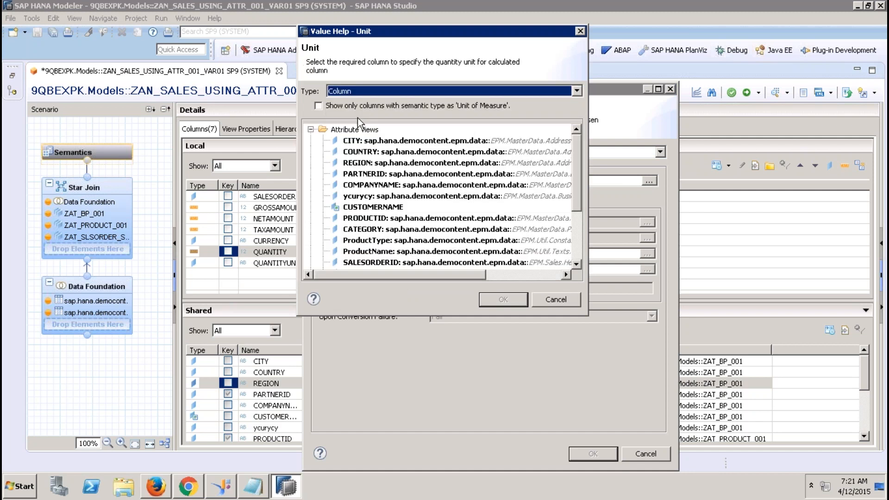
{"action": "scroll", "coordinate": [482, 244], "scroll_direction": "down", "scroll_amount": 3}
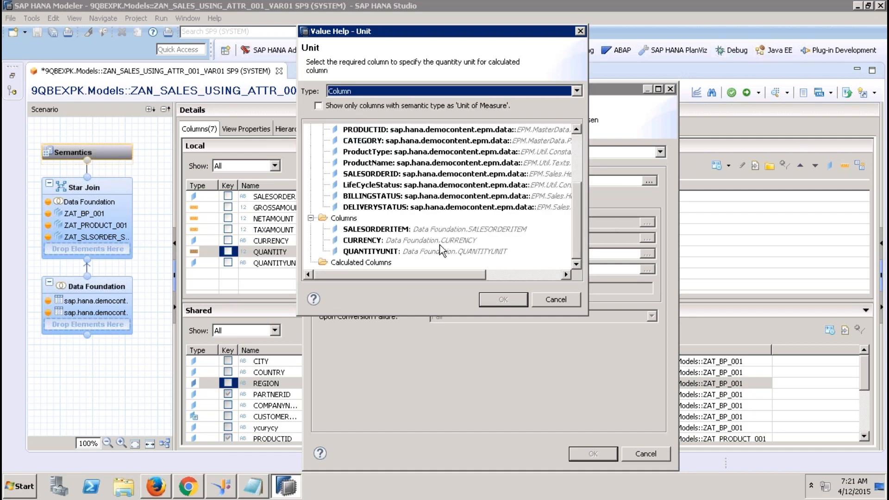
{"action": "left_click", "coordinate": [433, 250]}
{"action": "left_click", "coordinate": [505, 300]}
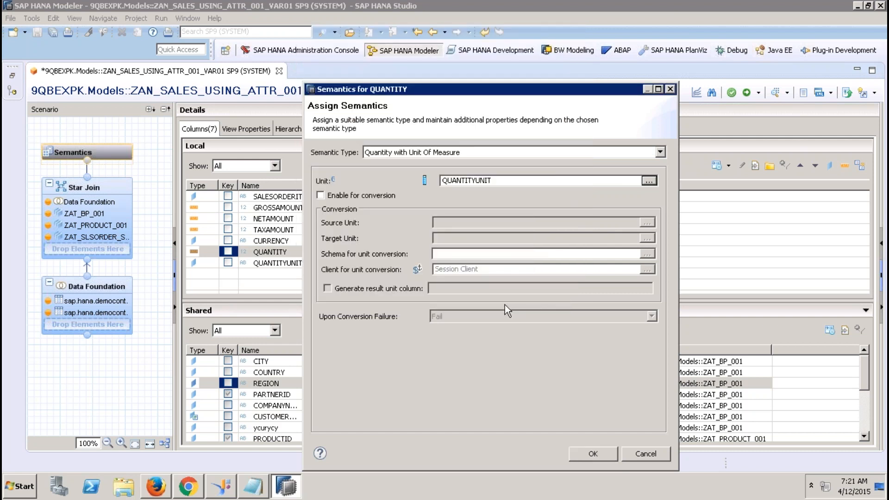
{"action": "left_click", "coordinate": [597, 456]}
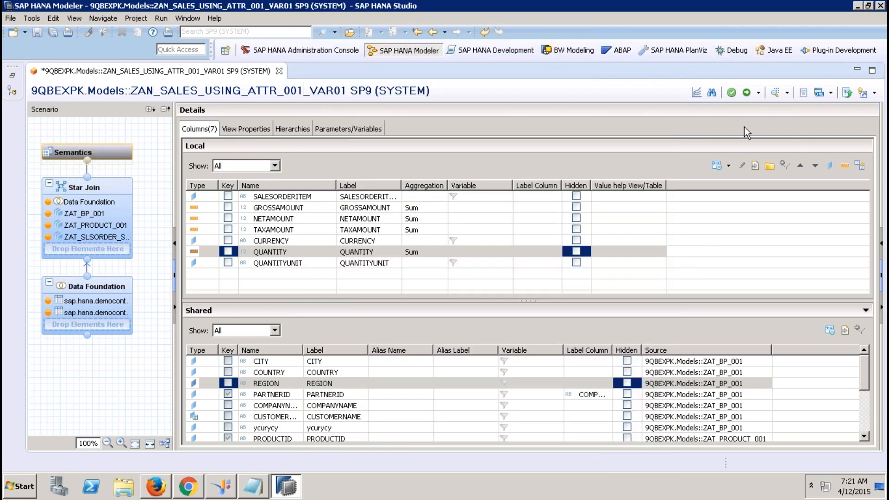
Activate the analytic view and check the amount and quantity columns in its raw data preview.
{"action": "left_click", "coordinate": [746, 93]}
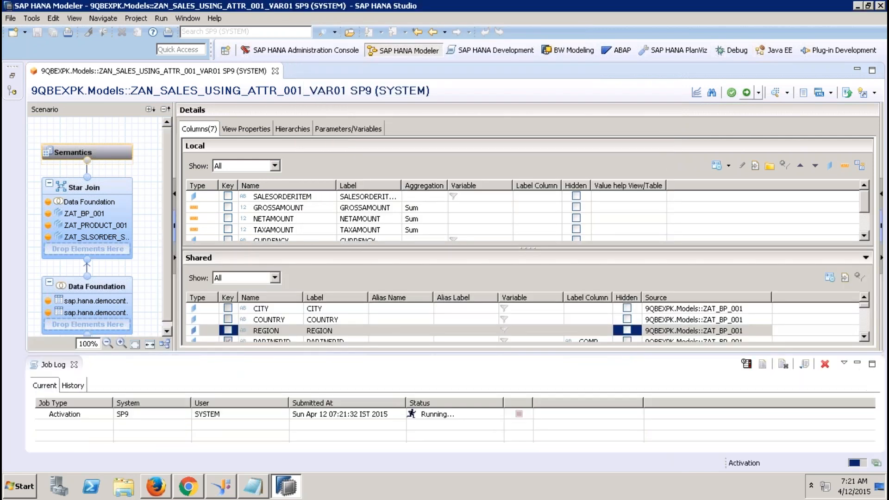
{"action": "left_click", "coordinate": [775, 92]}
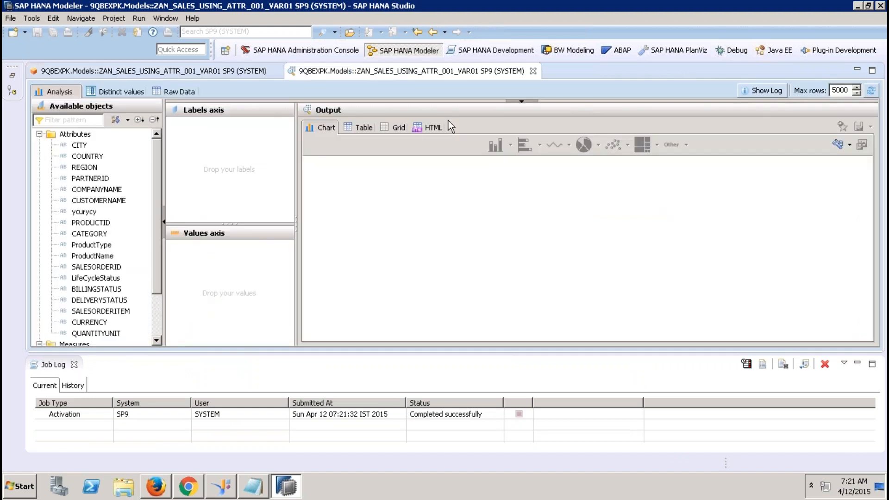
{"action": "left_click", "coordinate": [186, 92]}
{"action": "left_click", "coordinate": [76, 364]}
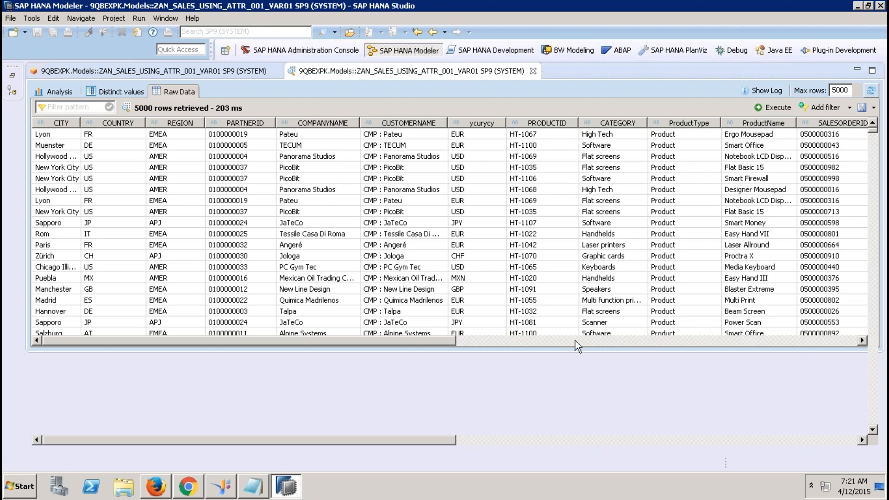
{"action": "left_click", "coordinate": [760, 441]}
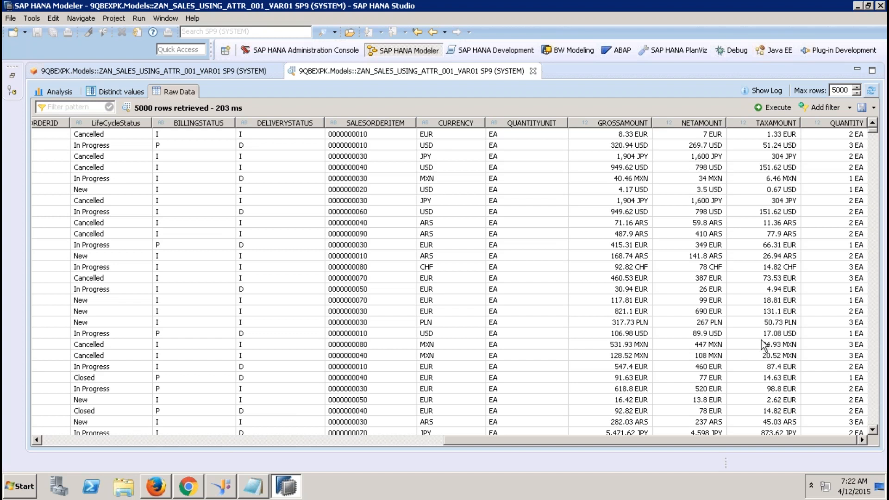
{"action": "left_click", "coordinate": [533, 72]}
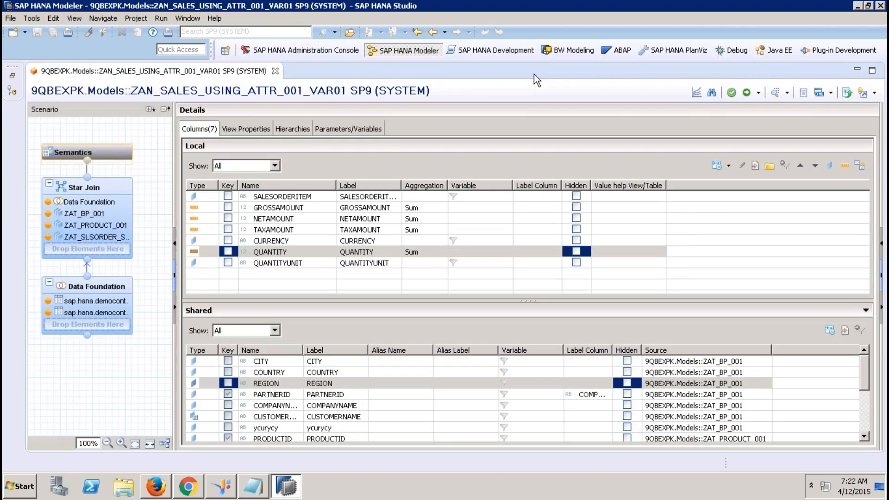
Switch to PowerPoint and highlight the Analytic View slide's point about currency or unit conversion.
{"action": "mouse_move", "coordinate": [422, 5]}
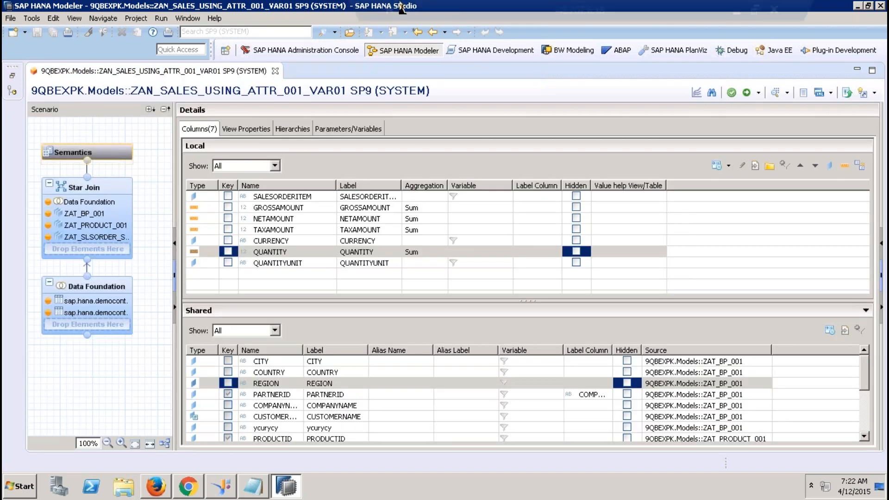
{"action": "left_click", "coordinate": [735, 11]}
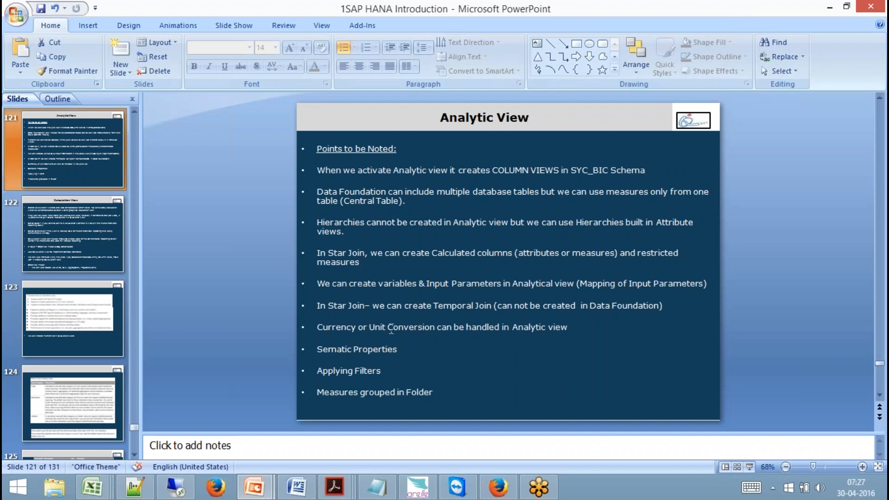
{"action": "left_click", "coordinate": [317, 328]}
{"action": "left_click_drag", "start_coordinate": [317, 327], "coordinate": [568, 327]}
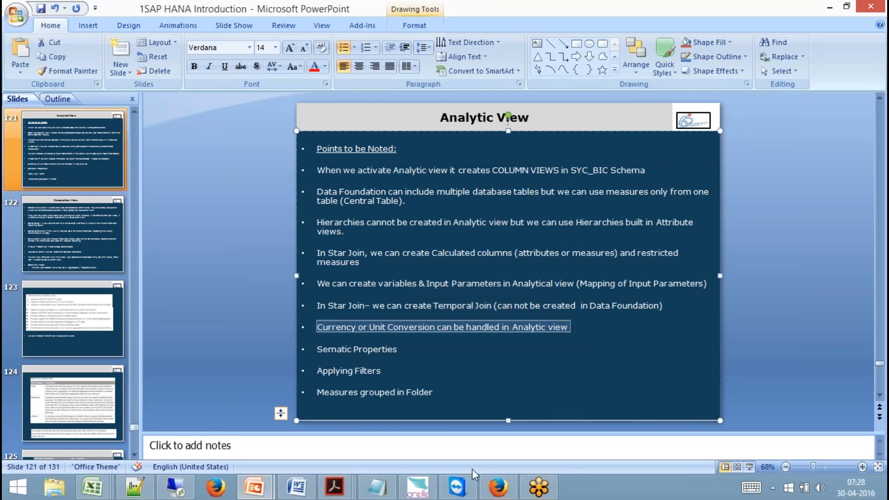
Return to SAP HANA Studio, close the analytic view editor and restore the Systems view.
{"action": "left_click", "coordinate": [176, 486]}
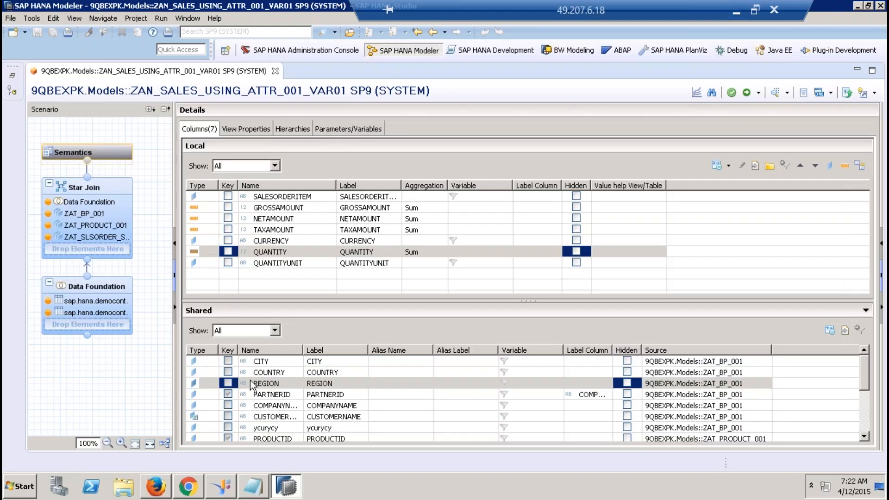
{"action": "left_click", "coordinate": [275, 71]}
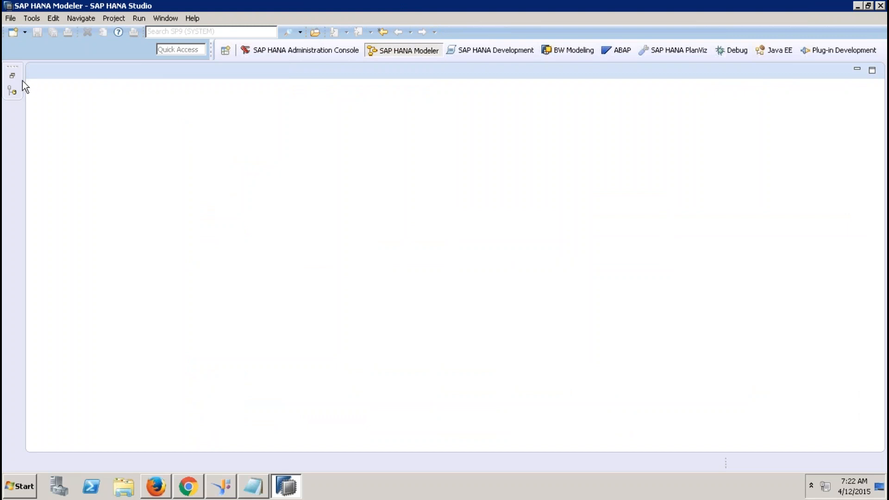
{"action": "left_click", "coordinate": [12, 75]}
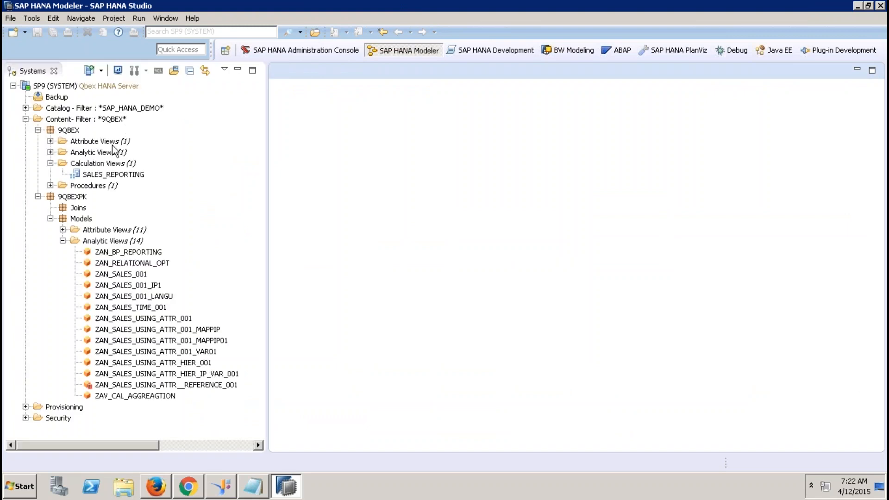
Filter the catalog schemas by the pattern 9QBEXSQL.
{"action": "left_click", "coordinate": [102, 109]}
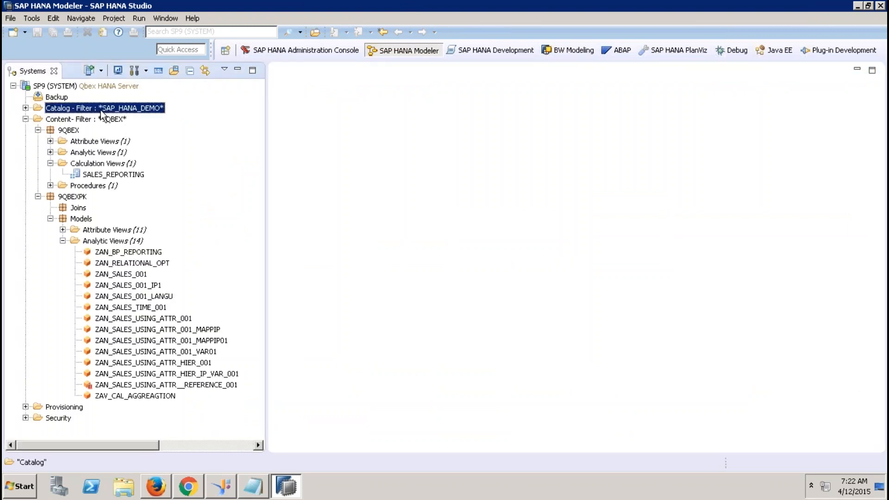
{"action": "right_click", "coordinate": [101, 111]}
{"action": "left_click", "coordinate": [131, 214]}
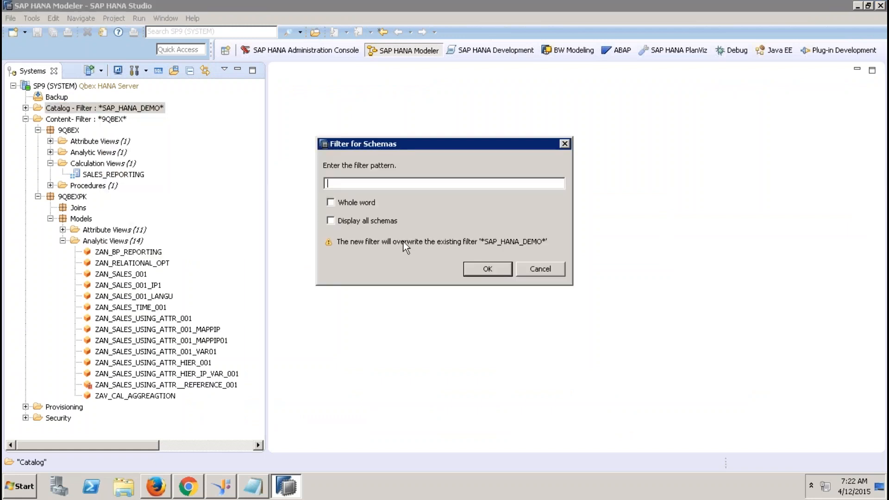
{"action": "type", "text": "*9QBEX*"}
{"action": "key", "text": "Return"}
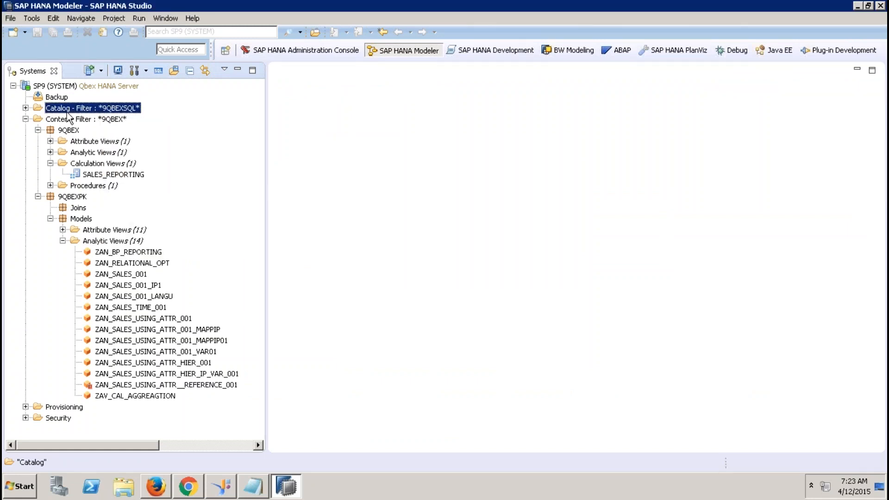
Expand the 9QBEXSQL schema in the catalog and look through its tables.
{"action": "left_click", "coordinate": [25, 108]}
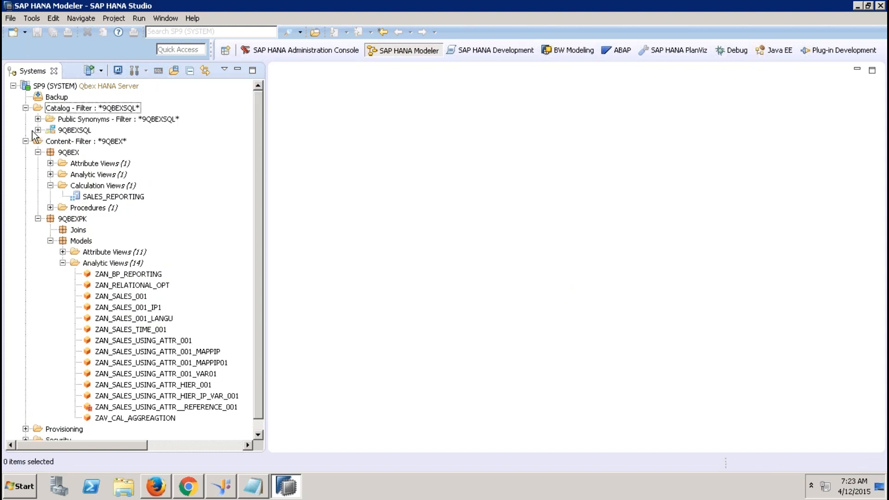
{"action": "left_click", "coordinate": [38, 130]}
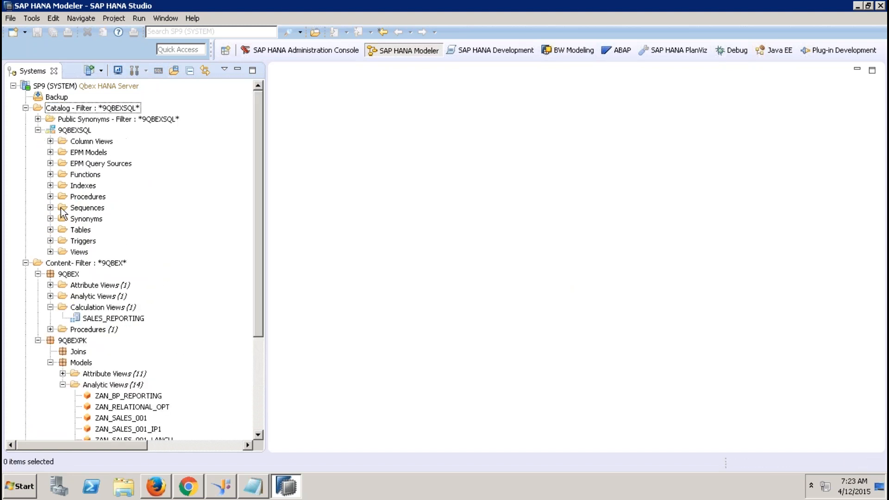
{"action": "left_click", "coordinate": [50, 230]}
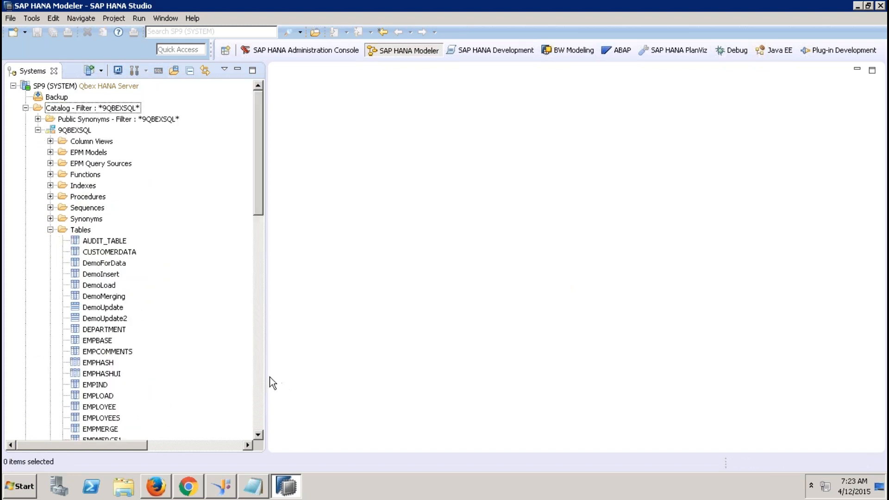
{"action": "left_click_drag", "start_coordinate": [257, 199], "coordinate": [261, 307]}
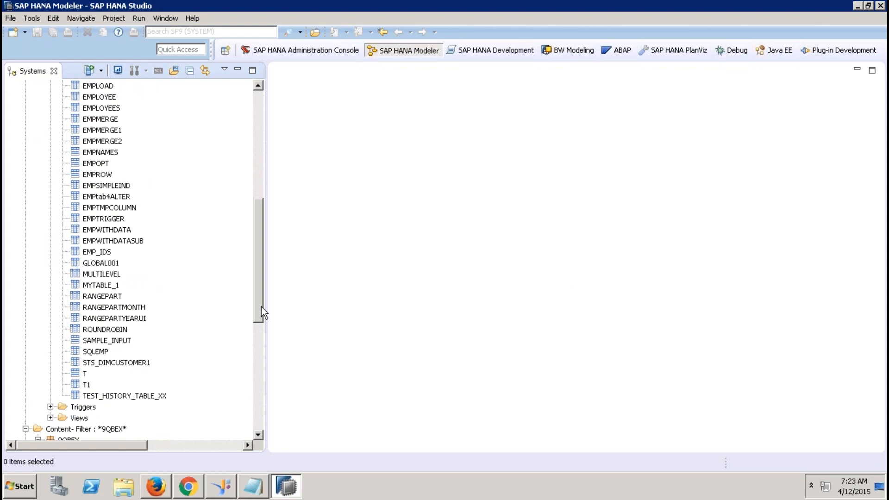
{"action": "left_click_drag", "start_coordinate": [261, 306], "coordinate": [261, 305]}
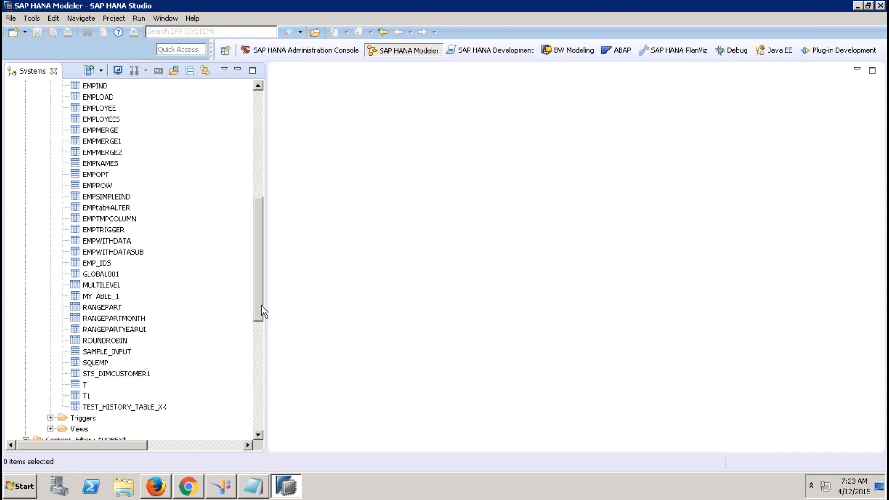
Copy the analytic view ZAN_SALES_USING_ATTR_001_VAR01 and paste it into the Analytic Views folder of the 9QBEXPK Models package.
{"action": "left_click_drag", "start_coordinate": [261, 303], "coordinate": [241, 211]}
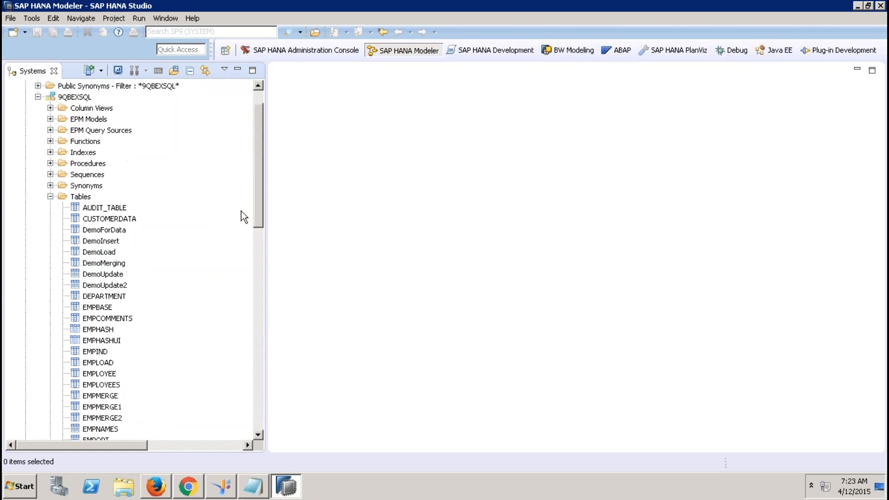
{"action": "left_click", "coordinate": [50, 196]}
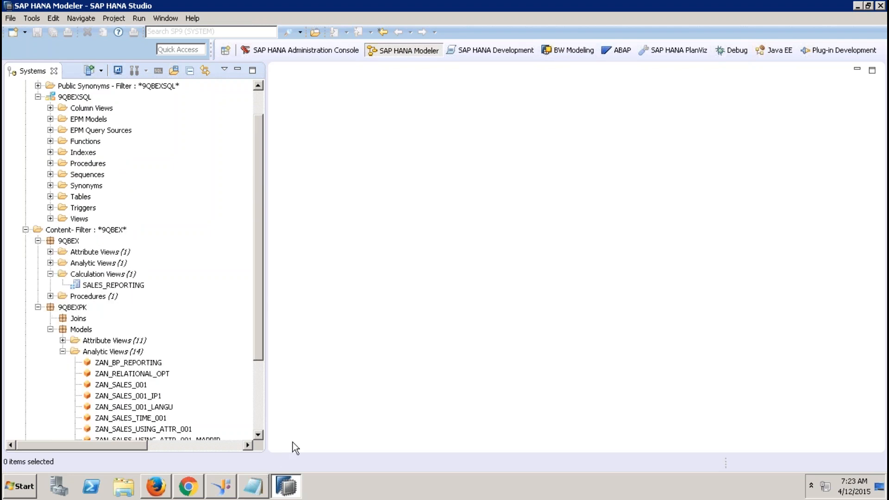
{"action": "left_click_drag", "start_coordinate": [258, 326], "coordinate": [260, 378]}
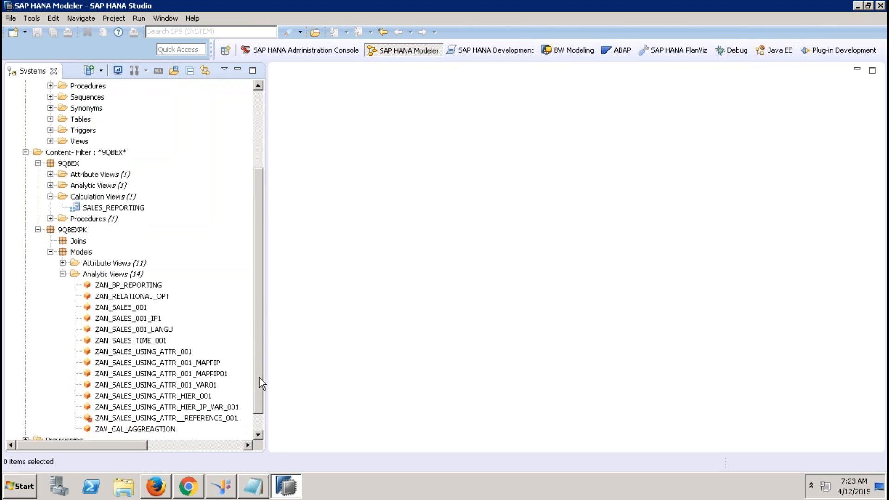
{"action": "left_click", "coordinate": [190, 364]}
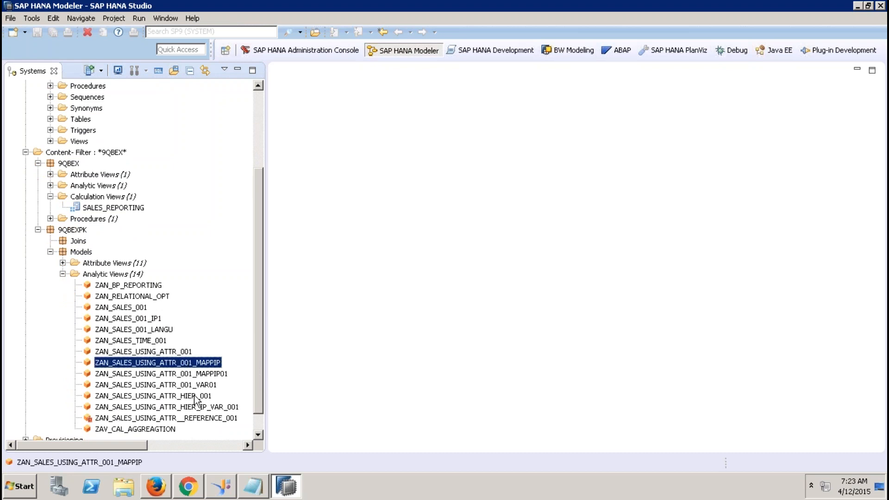
{"action": "right_click", "coordinate": [194, 384]}
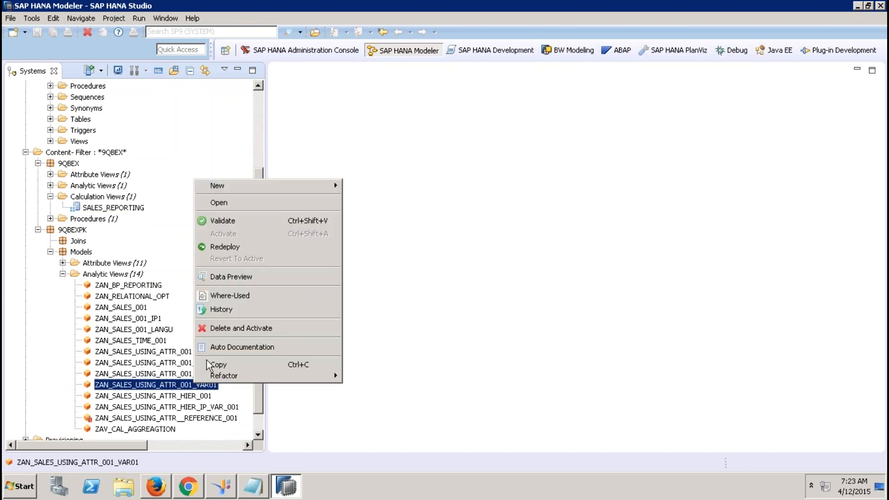
{"action": "left_click", "coordinate": [221, 364]}
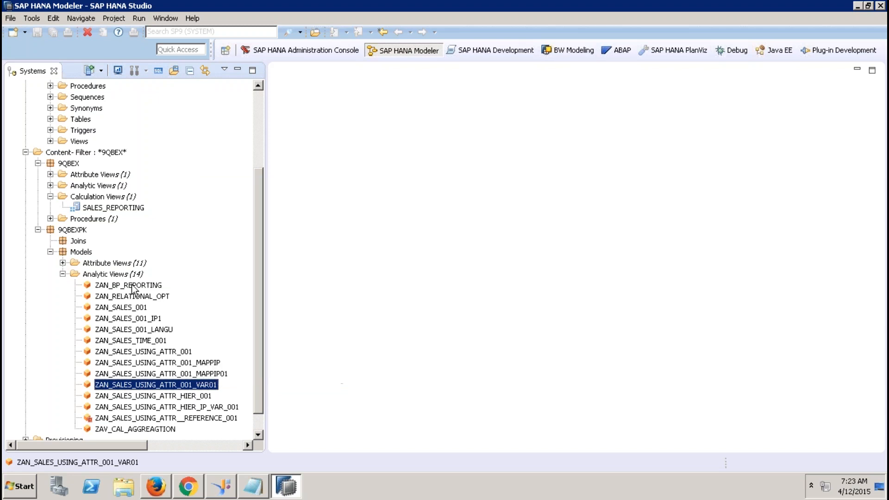
{"action": "left_click", "coordinate": [123, 276]}
{"action": "right_click", "coordinate": [124, 277]}
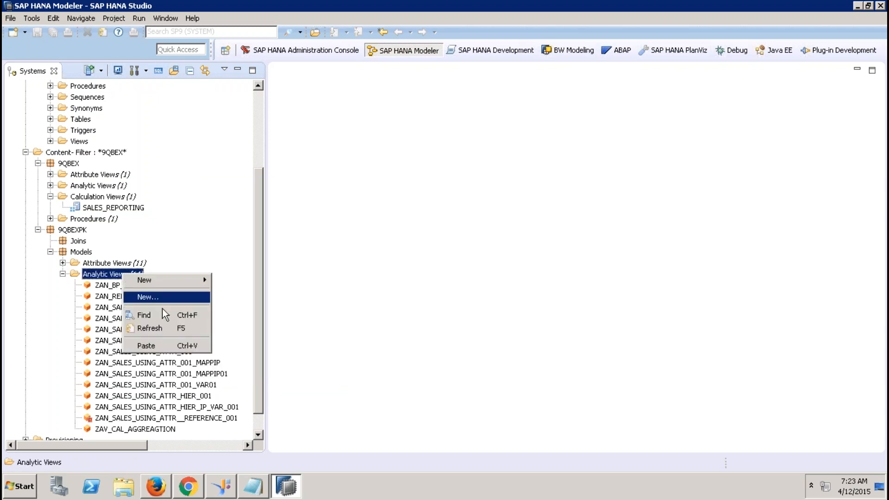
{"action": "left_click", "coordinate": [151, 344]}
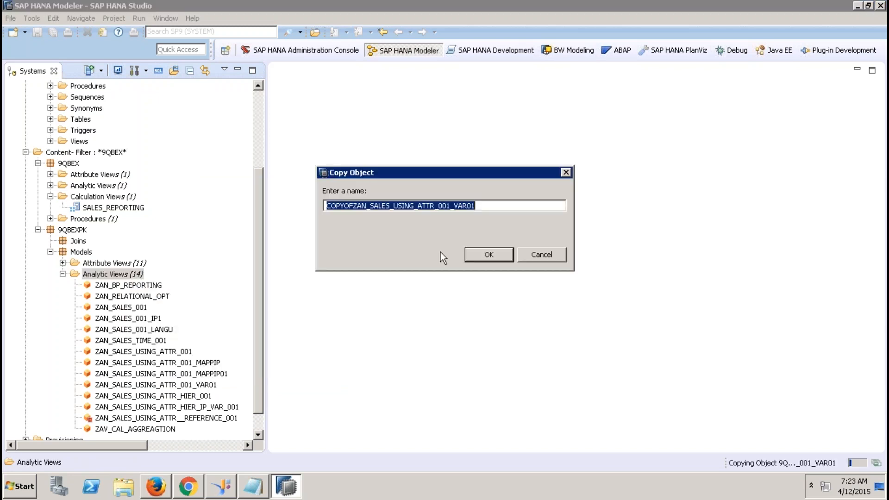
Name the copied analytic view ZAN_SALES_USING_ATTR_001_CURRCON and complete the copy.
{"action": "left_click", "coordinate": [352, 205]}
{"action": "key", "text": "shift+Home"}
{"action": "key", "text": "BackSpace"}
{"action": "left_click", "coordinate": [476, 205]}
{"action": "key", "text": "BackSpace"}
{"action": "key", "text": "BackSpace"}
{"action": "key", "text": "BackSpace"}
{"action": "key", "text": "BackSpace"}
{"action": "key", "text": "BackSpace"}
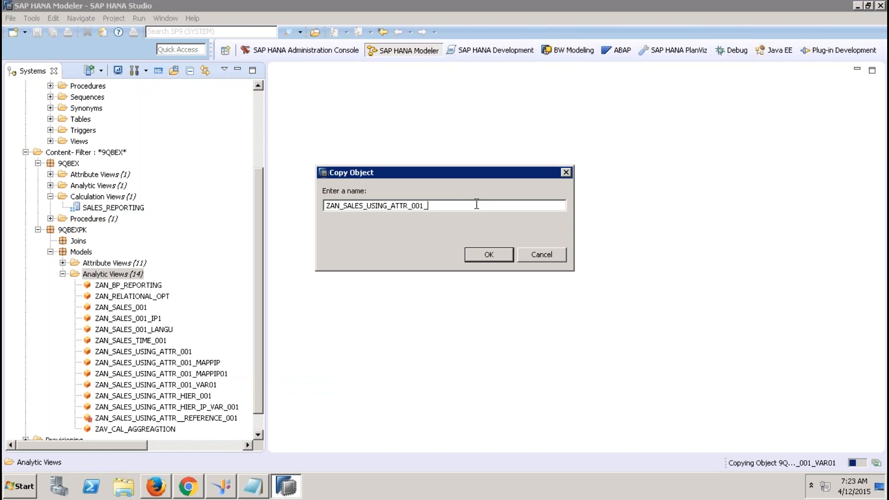
{"action": "type", "text": "CURRCON"}
{"action": "left_click", "coordinate": [492, 256]}
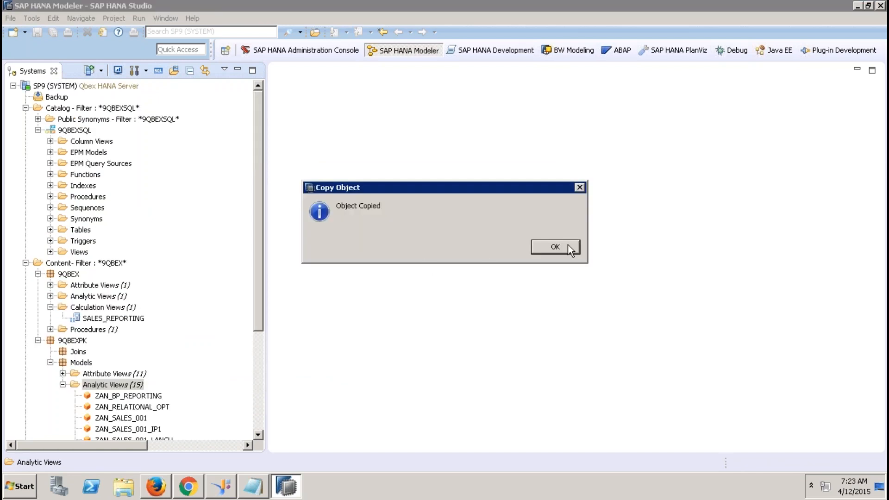
{"action": "left_click", "coordinate": [568, 246]}
Open the ZAN_SALES_USING_ATTR_001_CURRCON analytic view, minimize the Systems view and display the Data Foundation node.
{"action": "left_click", "coordinate": [259, 357]}
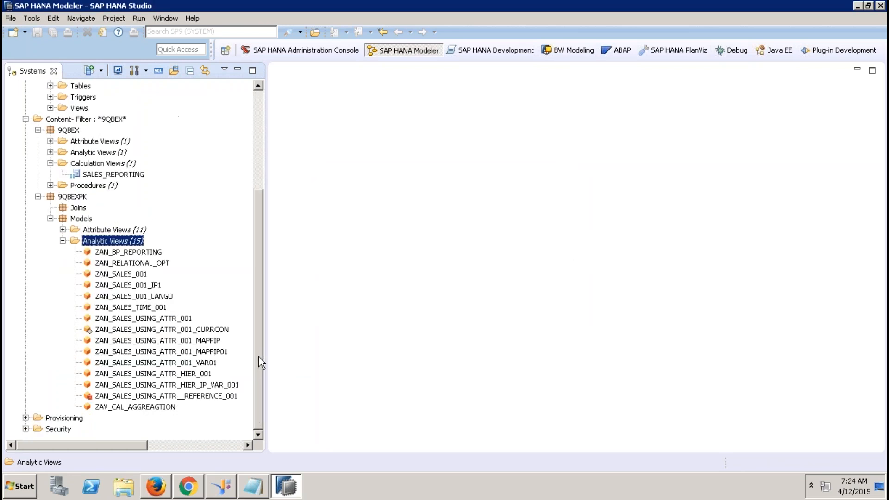
{"action": "double_click", "coordinate": [194, 330]}
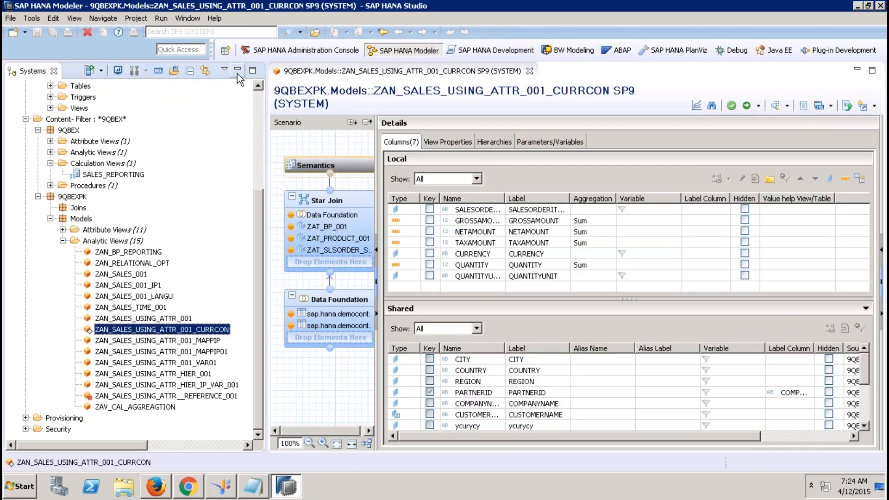
{"action": "left_click", "coordinate": [237, 72]}
{"action": "left_click", "coordinate": [96, 291]}
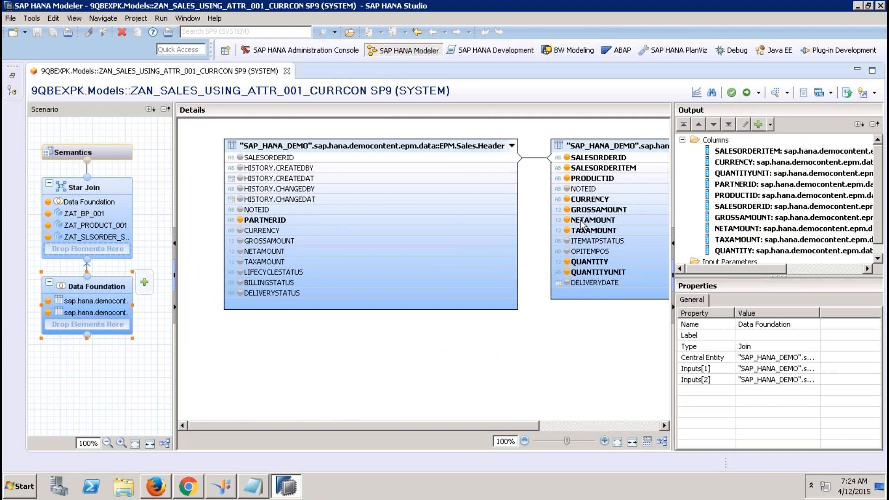
Apply an Equal filter of USD to the CURRENCY column of the sales item table and activate the analytic view.
{"action": "right_click", "coordinate": [601, 198]}
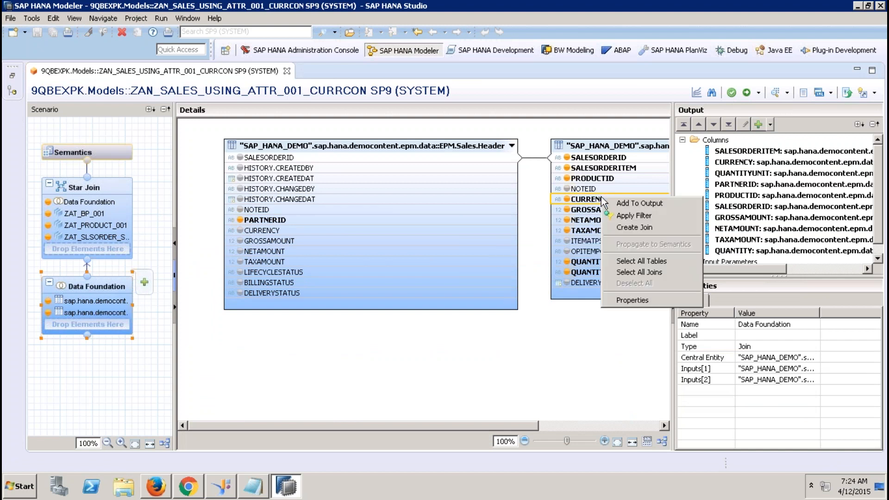
{"action": "left_click", "coordinate": [633, 215]}
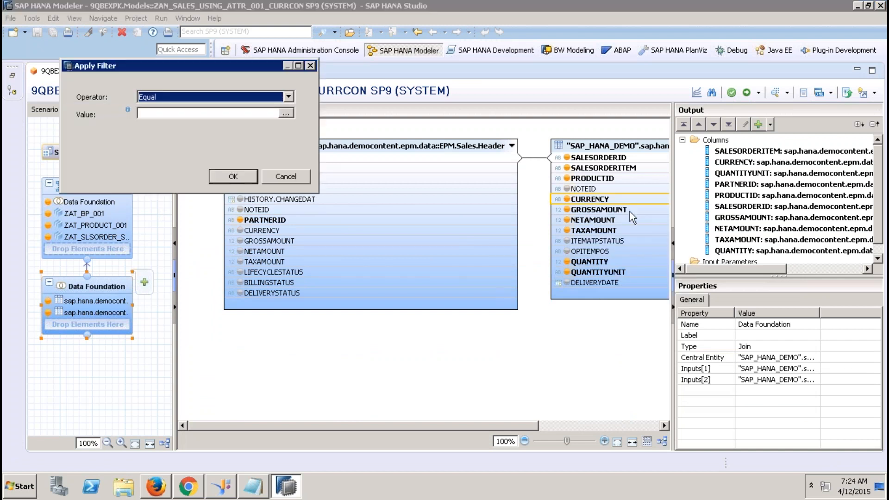
{"action": "key", "text": "Tab"}
{"action": "type", "text": "USD"}
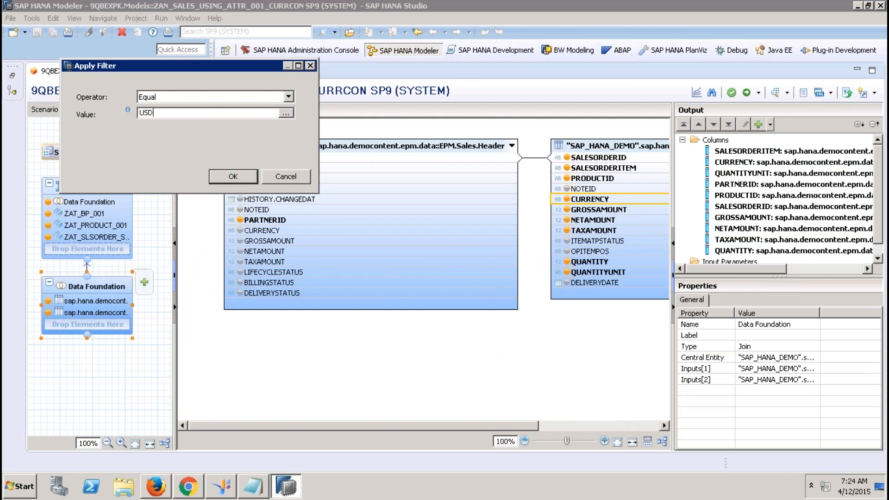
{"action": "left_click", "coordinate": [234, 177]}
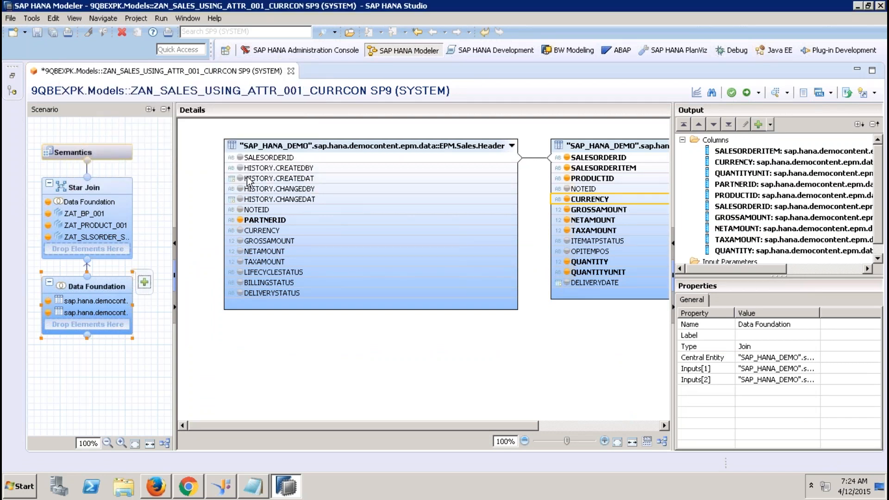
{"action": "left_click", "coordinate": [746, 92]}
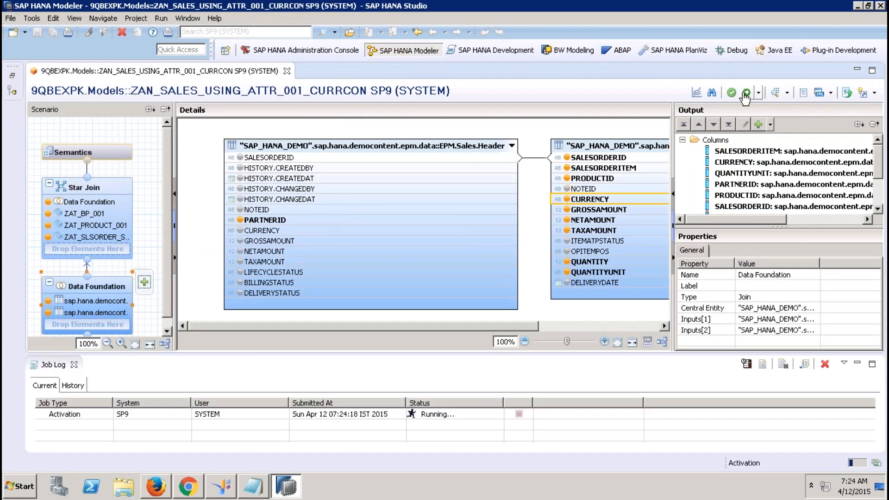
Preview the analytic view's raw data, check the currency and amount columns, and close the preview.
{"action": "left_click", "coordinate": [776, 94]}
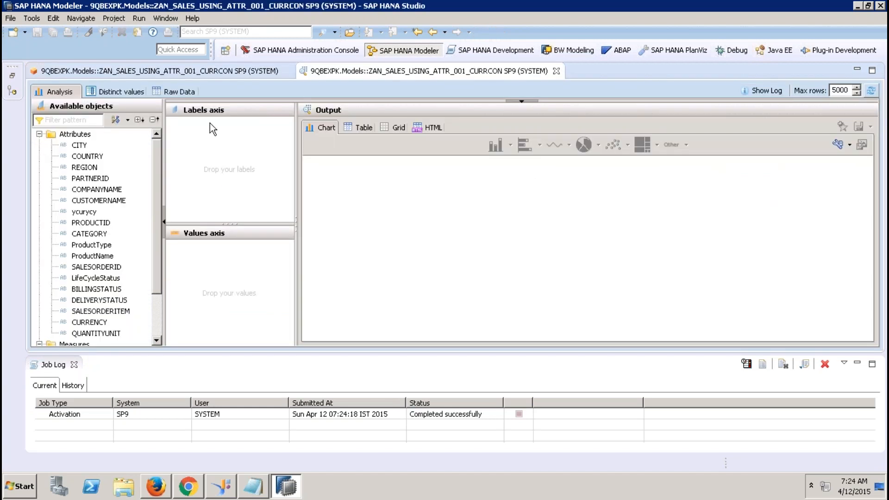
{"action": "left_click", "coordinate": [176, 91]}
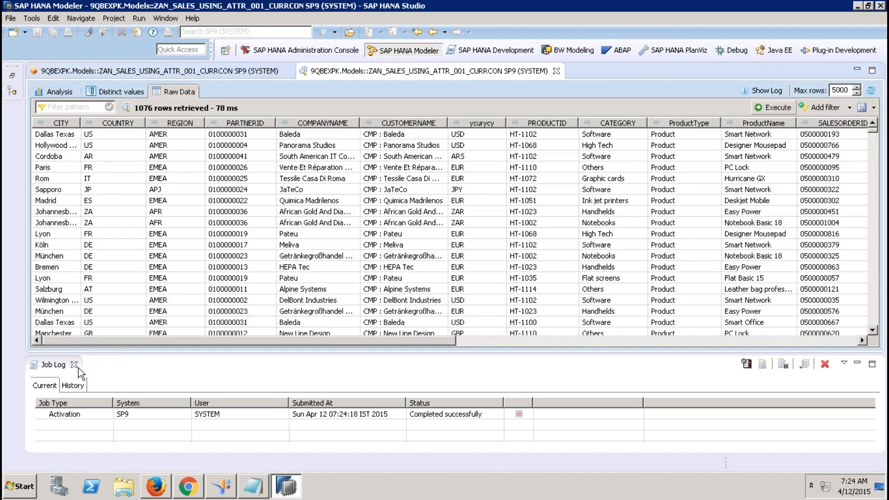
{"action": "left_click", "coordinate": [74, 365]}
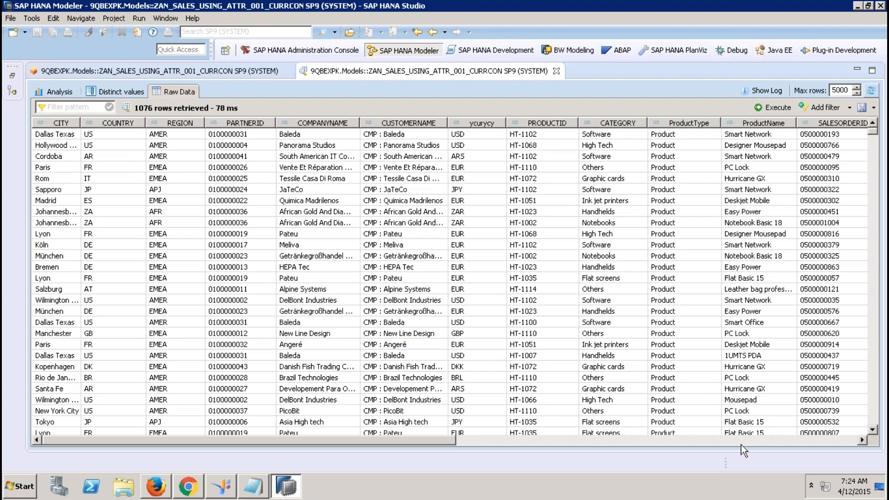
{"action": "left_click", "coordinate": [740, 442]}
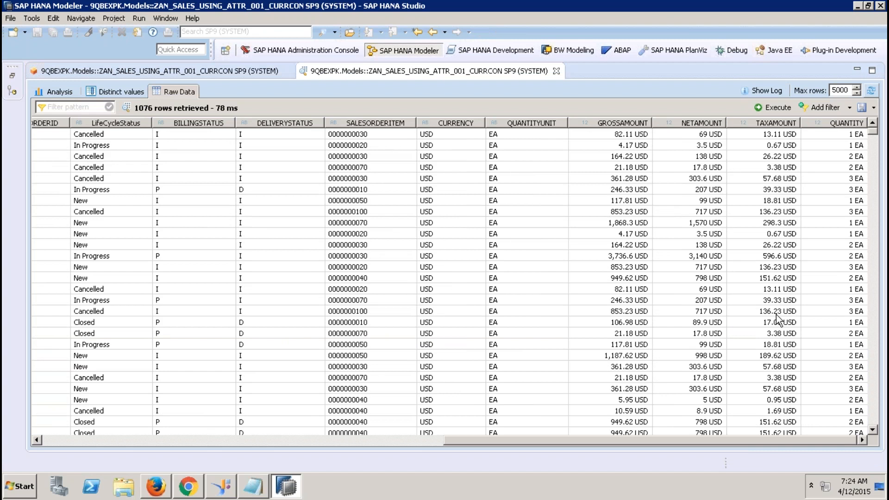
{"action": "left_click", "coordinate": [556, 71]}
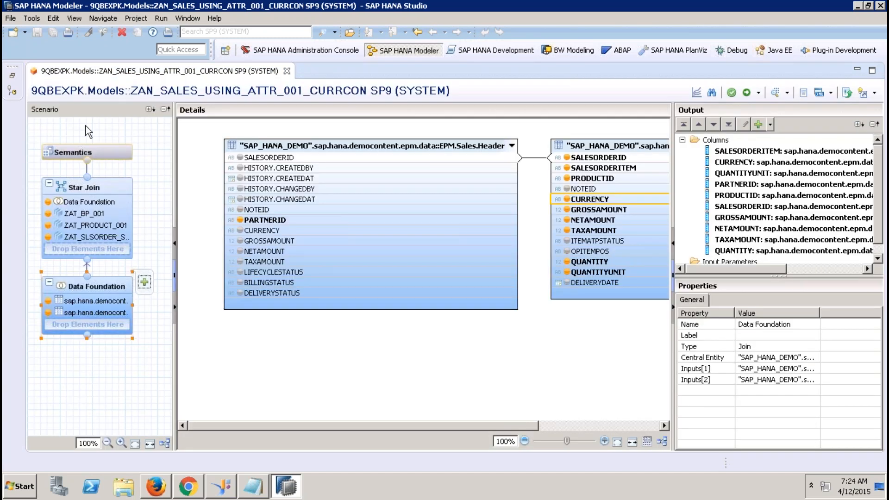
Restore the Systems view and filter the catalog schemas by the pattern SAP_HANA_.
{"action": "left_click", "coordinate": [11, 81]}
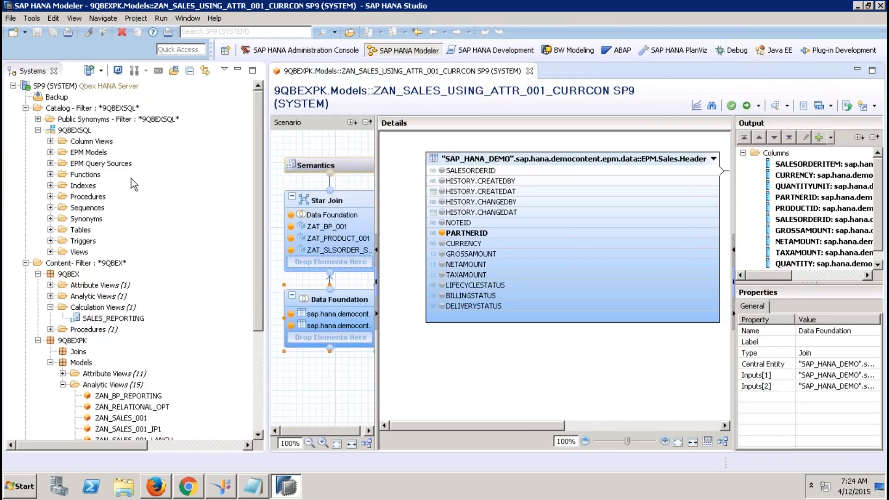
{"action": "left_click", "coordinate": [99, 109]}
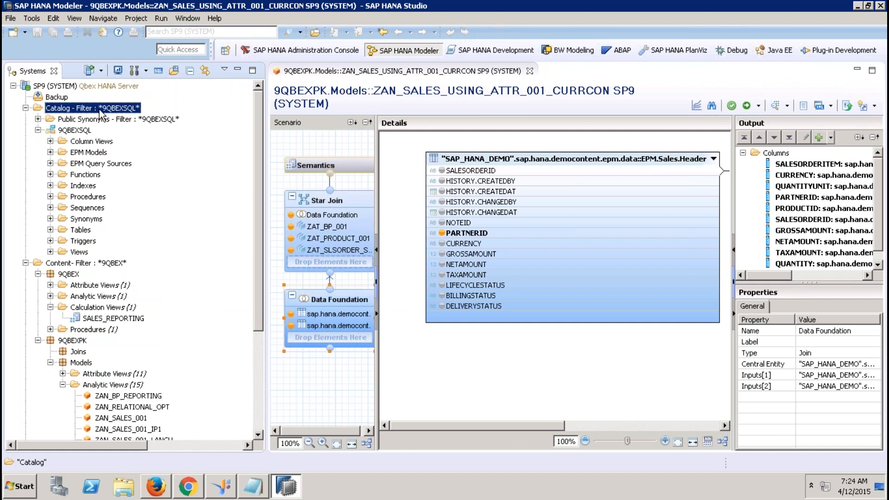
{"action": "right_click", "coordinate": [99, 109]}
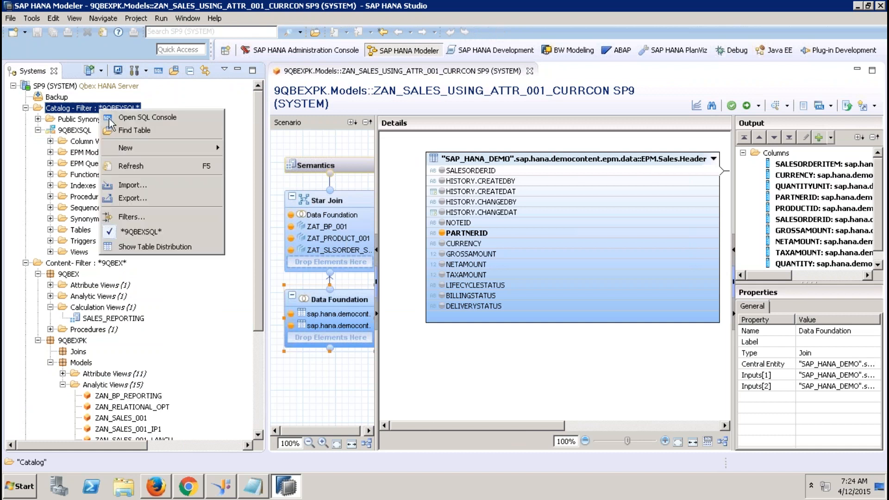
{"action": "left_click", "coordinate": [135, 216]}
{"action": "type", "text": "SAP"}
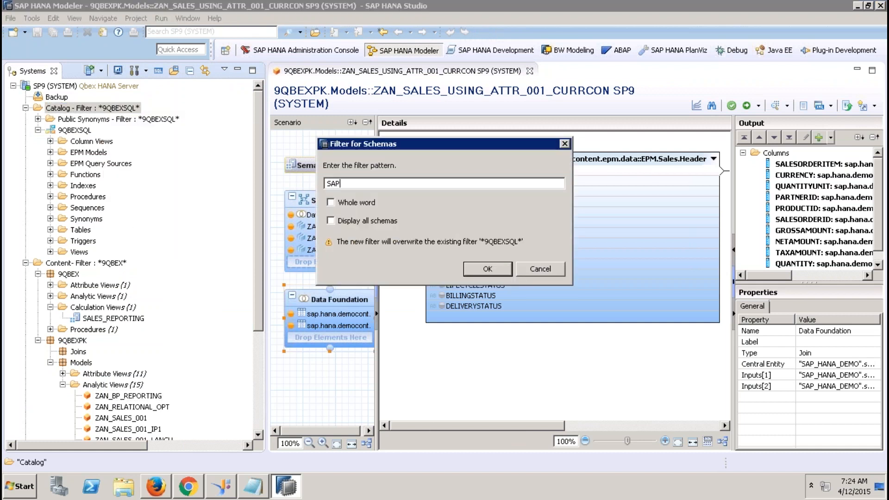
{"action": "type", "text": "_HANA_"}
{"action": "key", "text": "Return"}
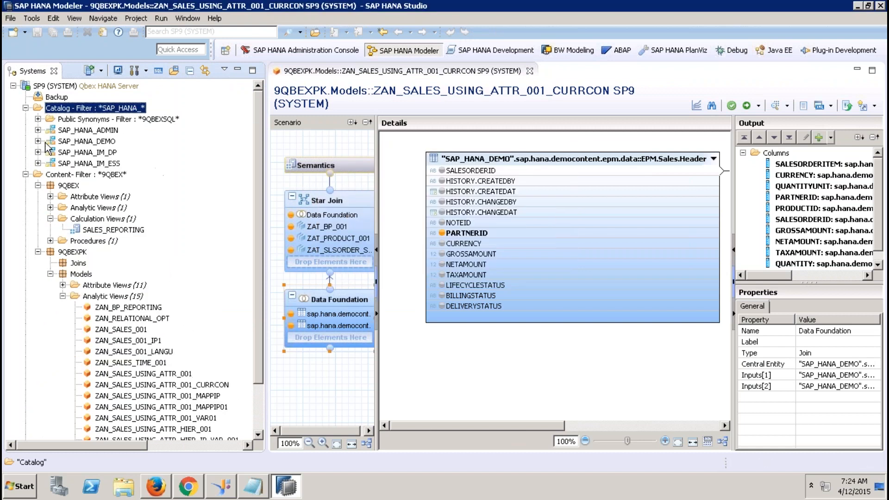
Expand the SAP_HANA_DEMO schema's tables, widen the Systems view and look through the EPM.Conversions currency tables.
{"action": "left_click", "coordinate": [80, 142]}
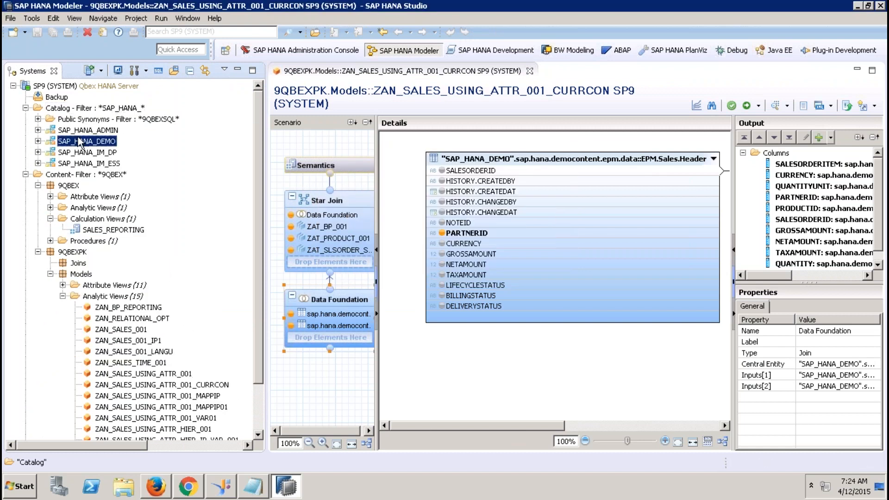
{"action": "left_click", "coordinate": [38, 142]}
{"action": "left_click", "coordinate": [50, 241]}
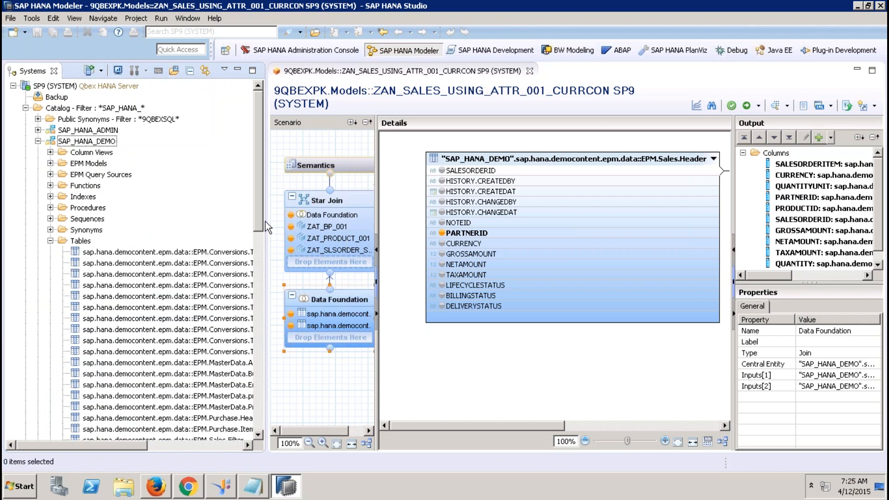
{"action": "left_click_drag", "start_coordinate": [265, 221], "coordinate": [431, 287]}
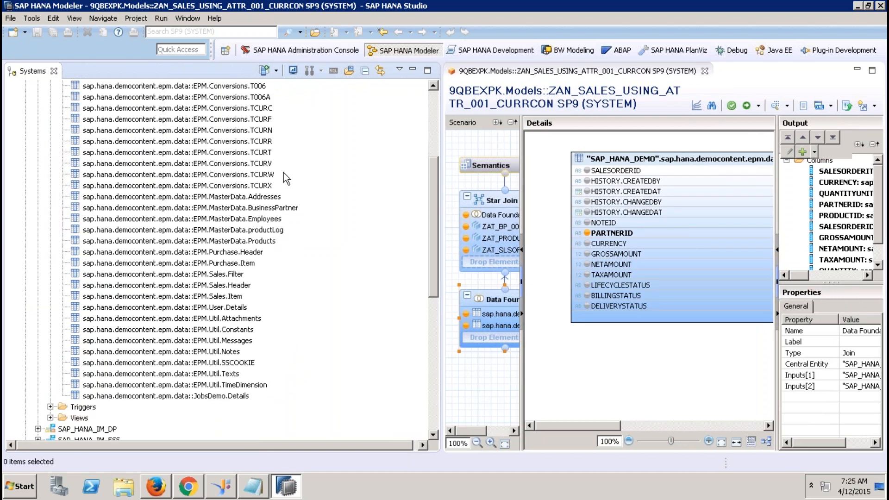
{"action": "left_click", "coordinate": [254, 108]}
{"action": "left_click", "coordinate": [254, 130]}
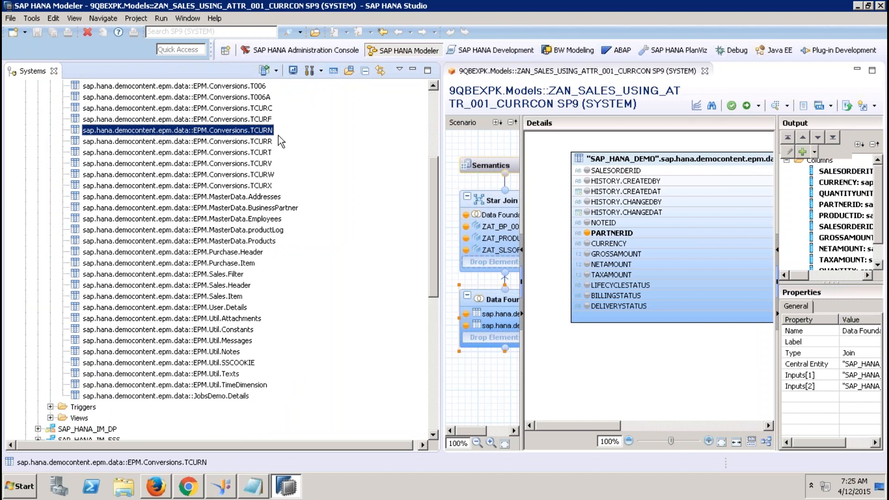
Open the content of the EPM.Conversions.TCURC table to view its currency codes.
{"action": "left_click", "coordinate": [259, 109]}
{"action": "right_click", "coordinate": [259, 111]}
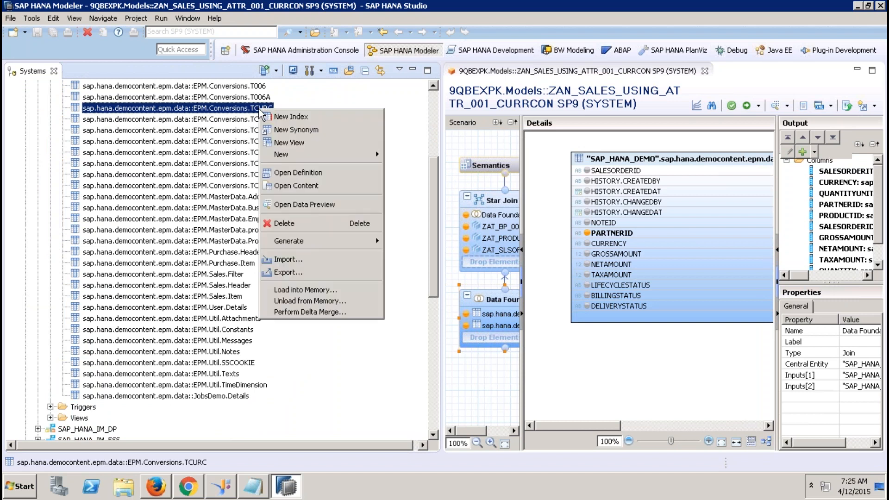
{"action": "left_click", "coordinate": [314, 185]}
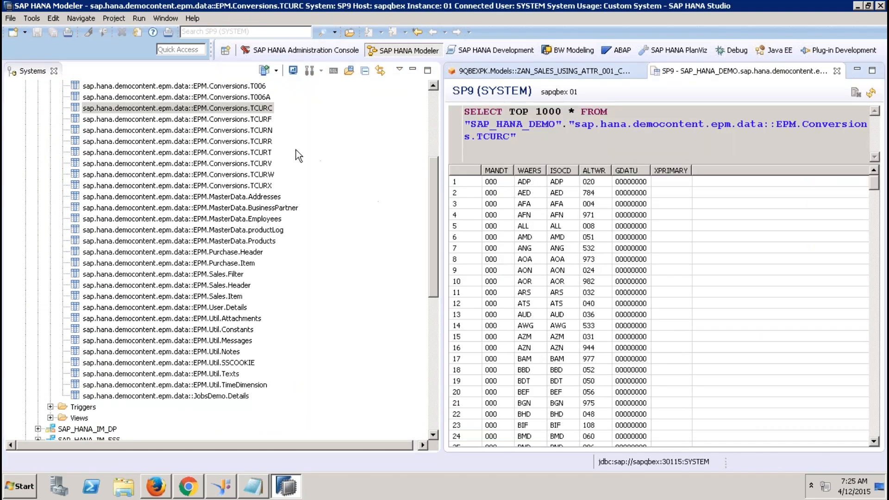
Open the content of the EPM.Conversions.TCURR table, check its EUR and USD exchange rate rows, and close the table content views.
{"action": "right_click", "coordinate": [262, 142]}
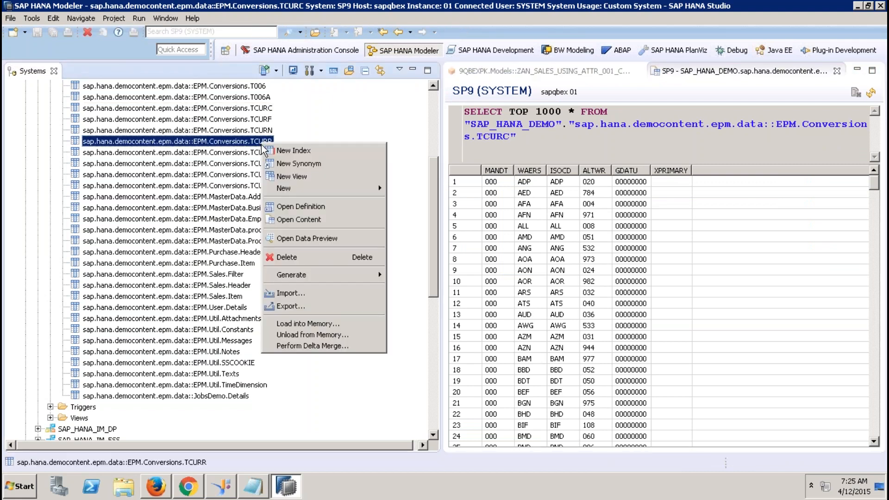
{"action": "left_click", "coordinate": [331, 222]}
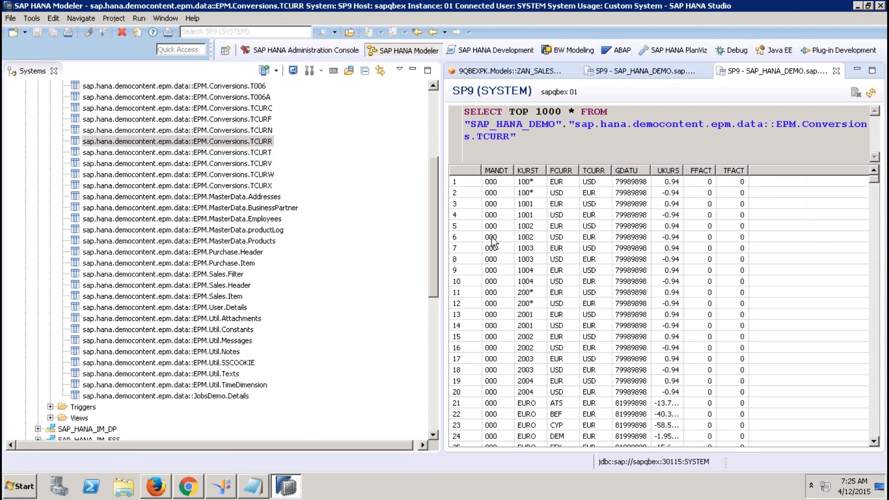
{"action": "left_click", "coordinate": [531, 249]}
{"action": "left_click", "coordinate": [563, 259]}
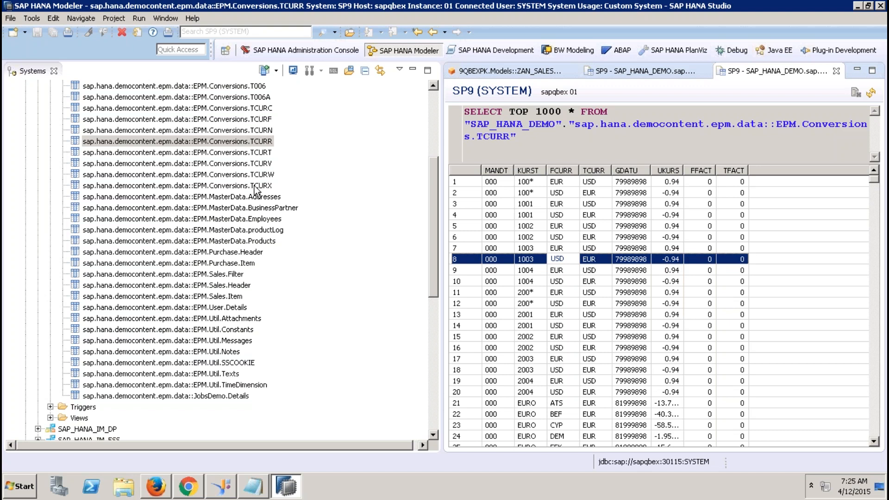
{"action": "left_click", "coordinate": [836, 72]}
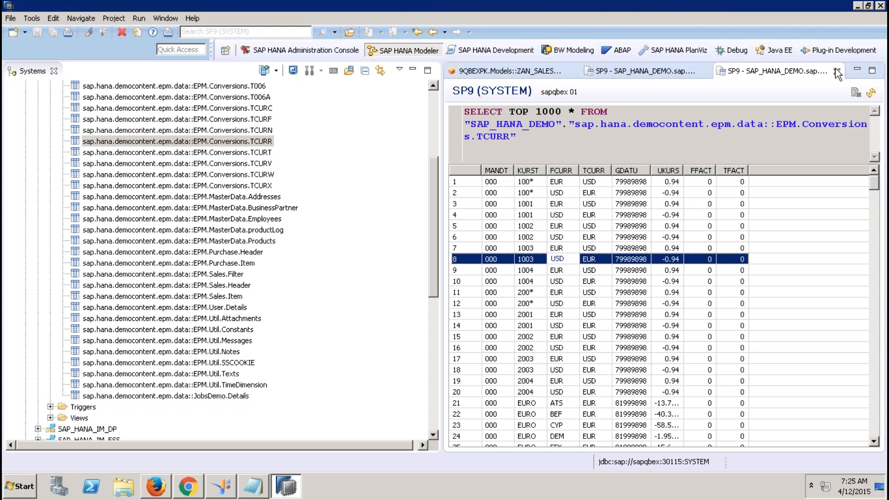
{"action": "left_click", "coordinate": [837, 73]}
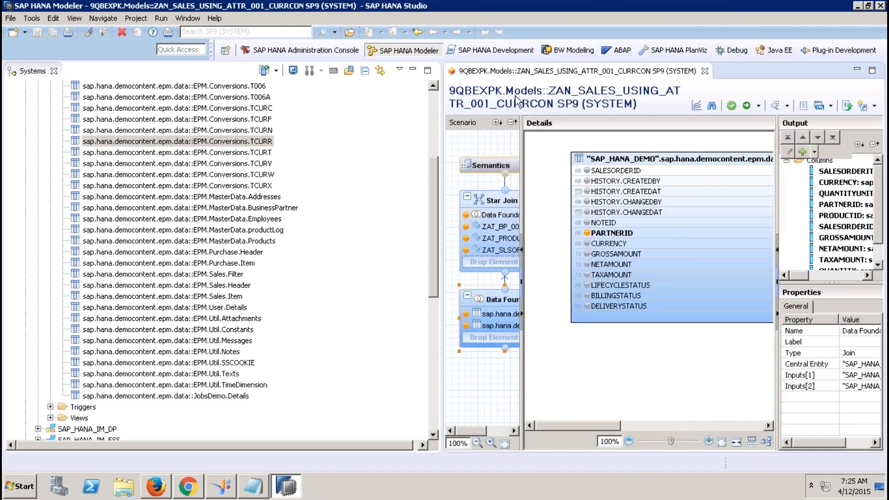
Expand the SAP_HANA_DEMO schema's synonyms, check which table the TCURC synonym points to, and close its definition.
{"action": "left_click_drag", "start_coordinate": [431, 184], "coordinate": [412, 154]}
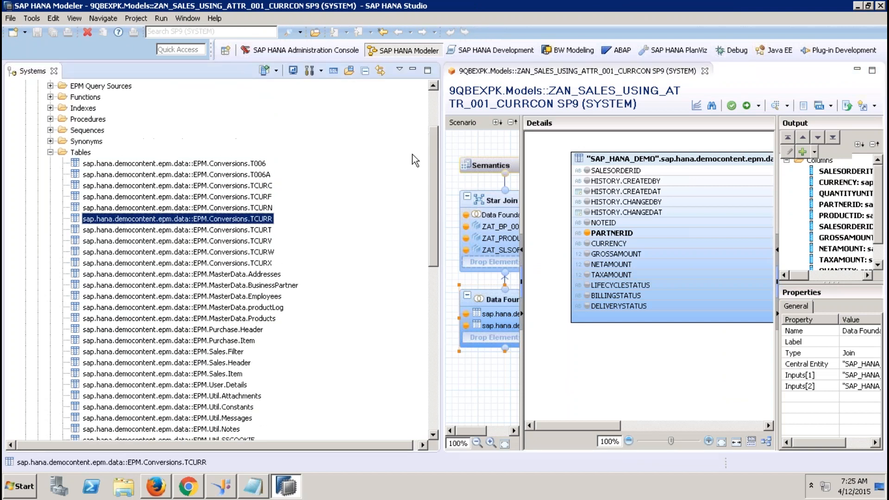
{"action": "left_click", "coordinate": [50, 141]}
{"action": "left_click", "coordinate": [95, 175]}
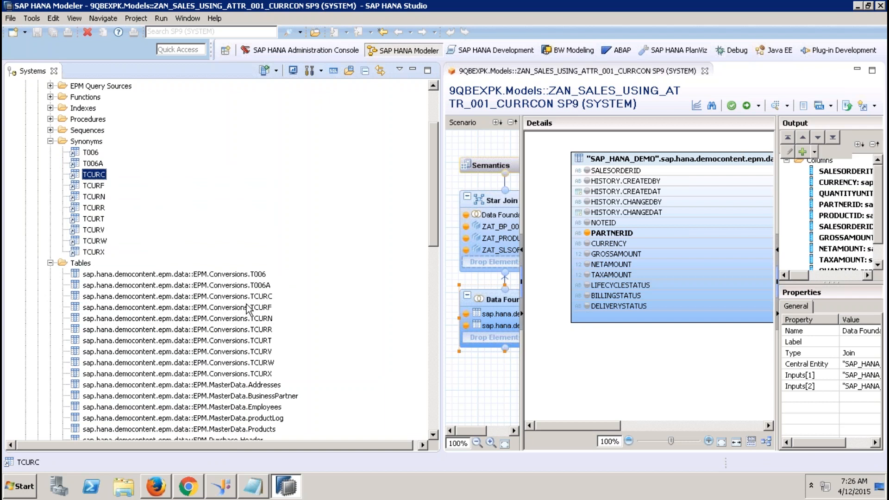
{"action": "left_click", "coordinate": [270, 299]}
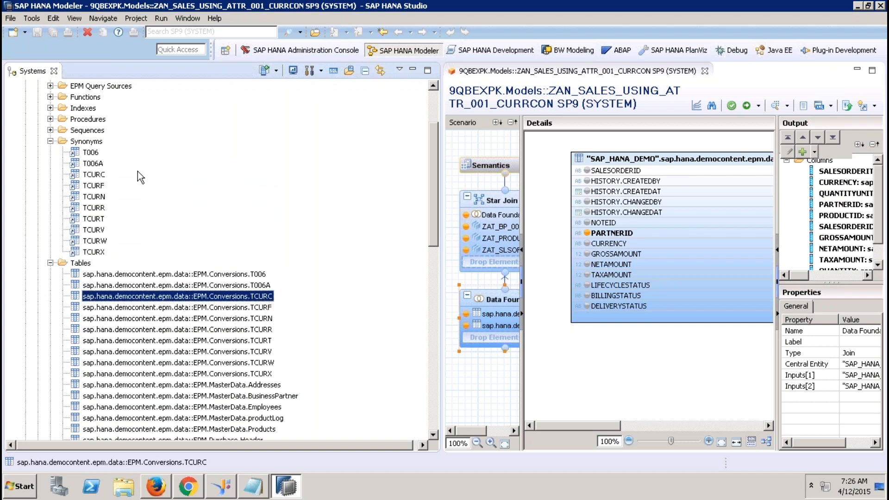
{"action": "left_click", "coordinate": [95, 175]}
{"action": "double_click", "coordinate": [95, 174]}
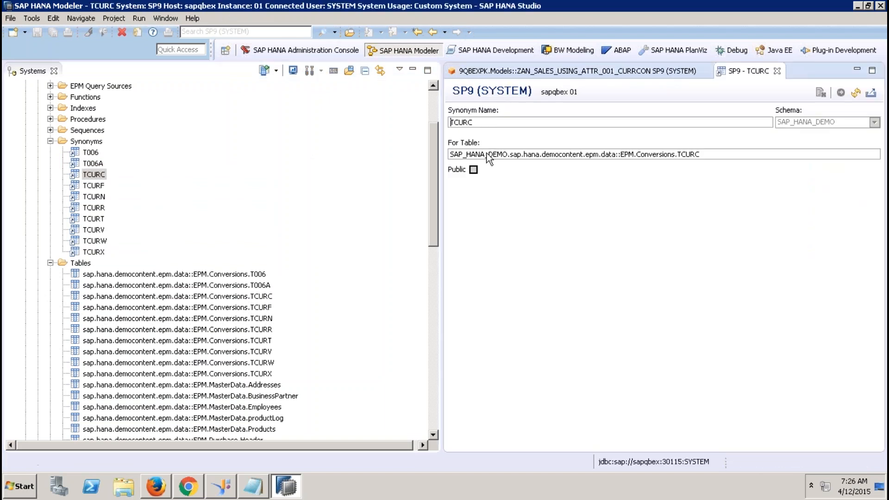
{"action": "left_click_drag", "start_coordinate": [476, 123], "coordinate": [440, 124]}
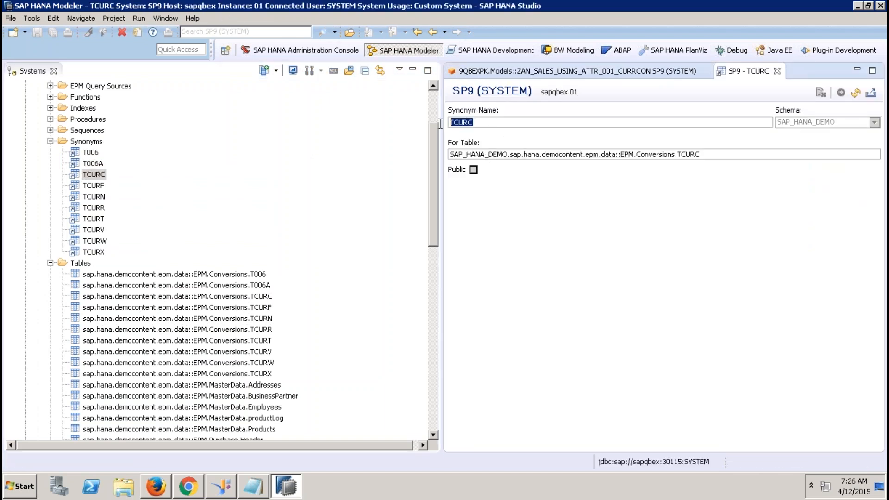
{"action": "left_click", "coordinate": [777, 71]}
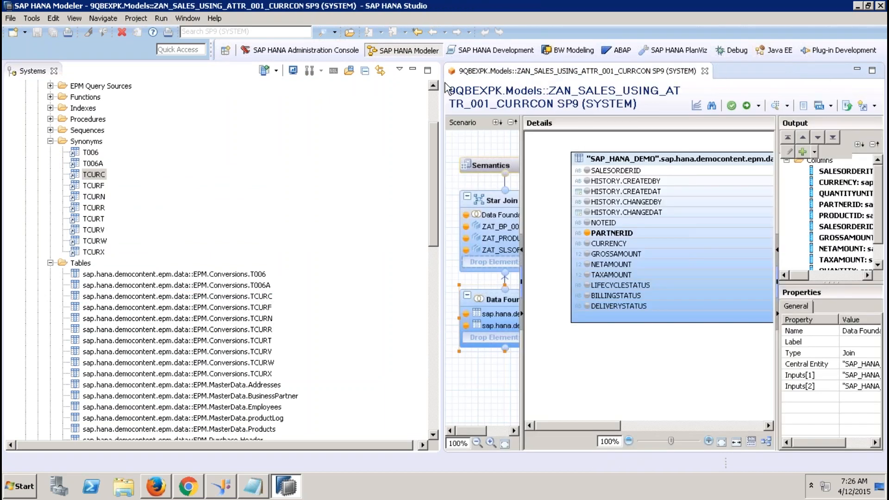
Minimize the Systems view, select the analytic view's Semantics node and check its view properties before returning to the columns.
{"action": "left_click", "coordinate": [413, 71]}
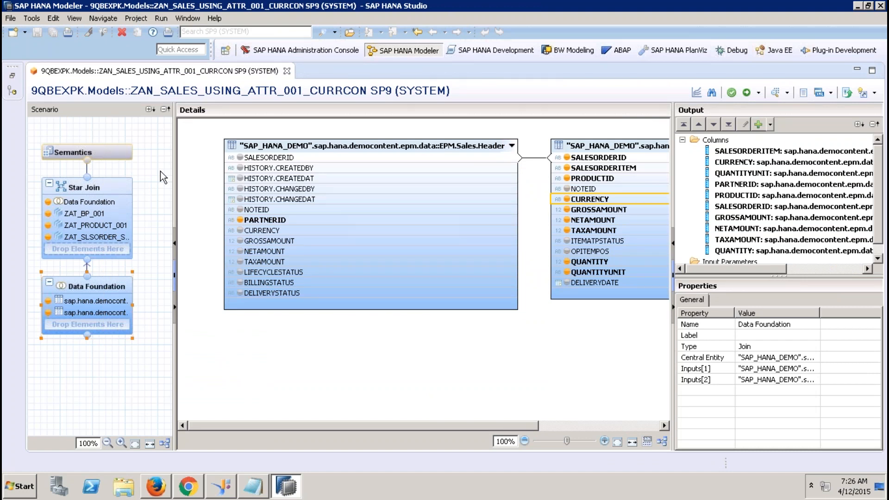
{"action": "left_click", "coordinate": [111, 157]}
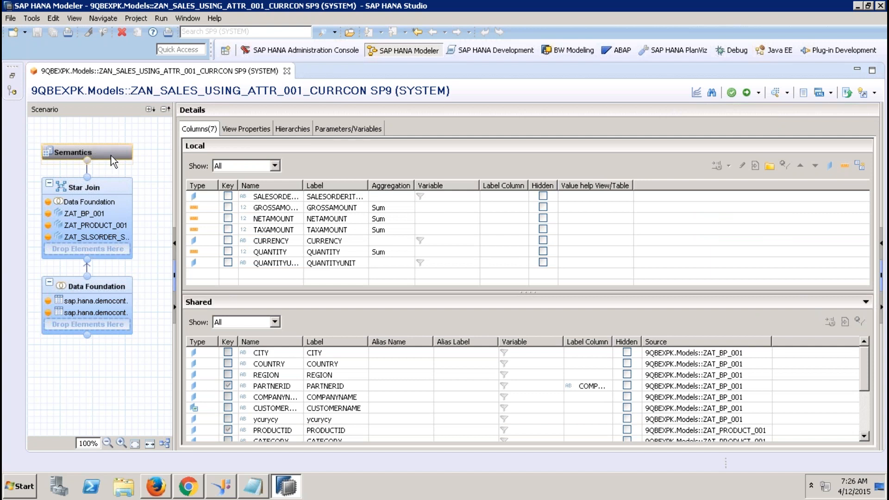
{"action": "left_click", "coordinate": [243, 129]}
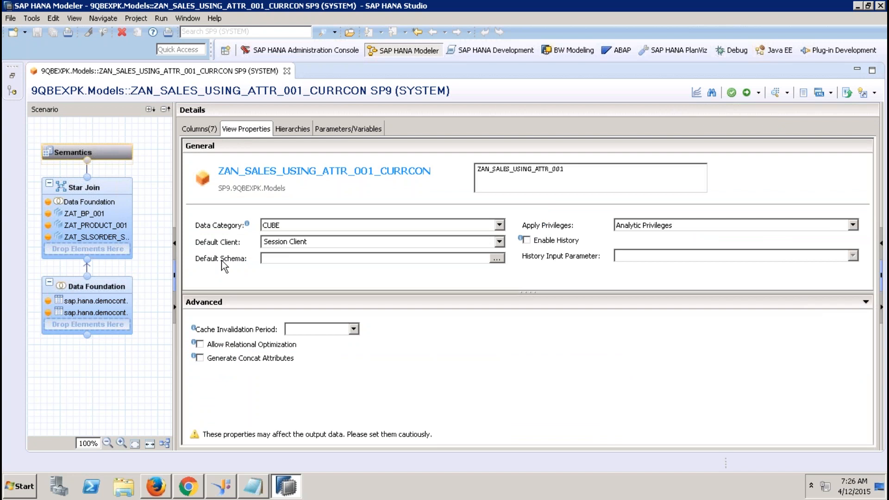
{"action": "left_click", "coordinate": [207, 130]}
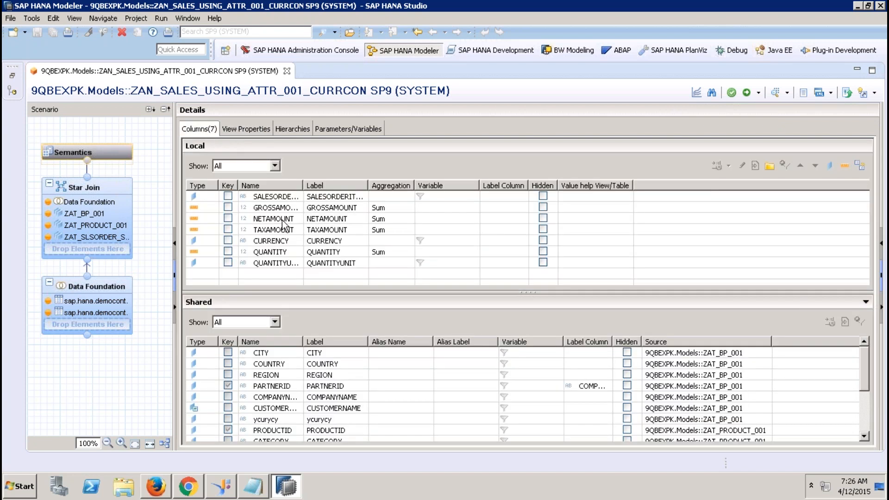
{"action": "left_click", "coordinate": [277, 208]}
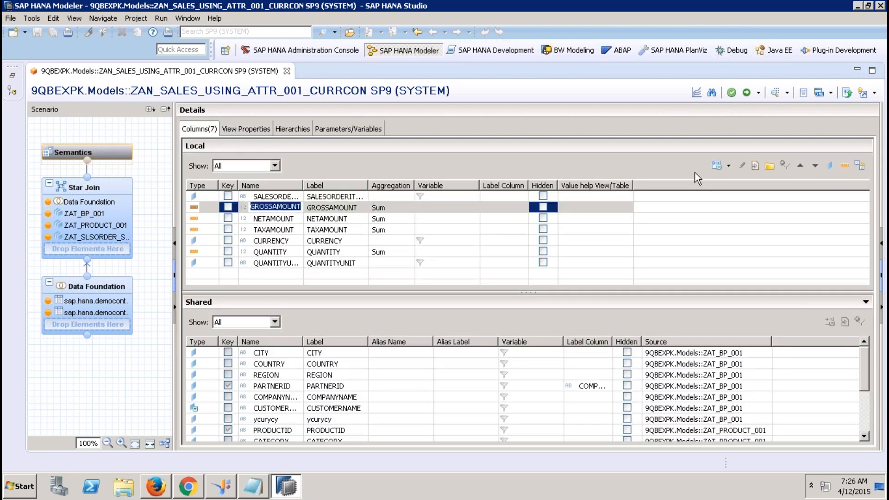
{"action": "left_click", "coordinate": [717, 166]}
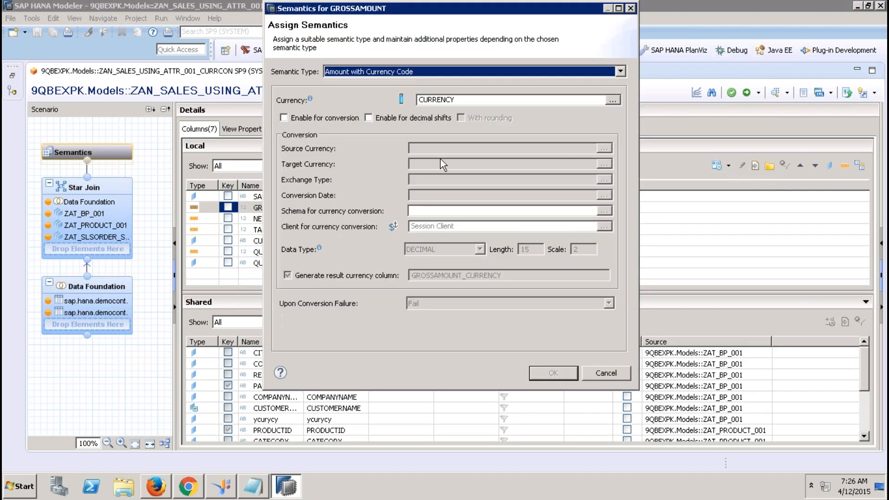
{"action": "left_click", "coordinate": [320, 119]}
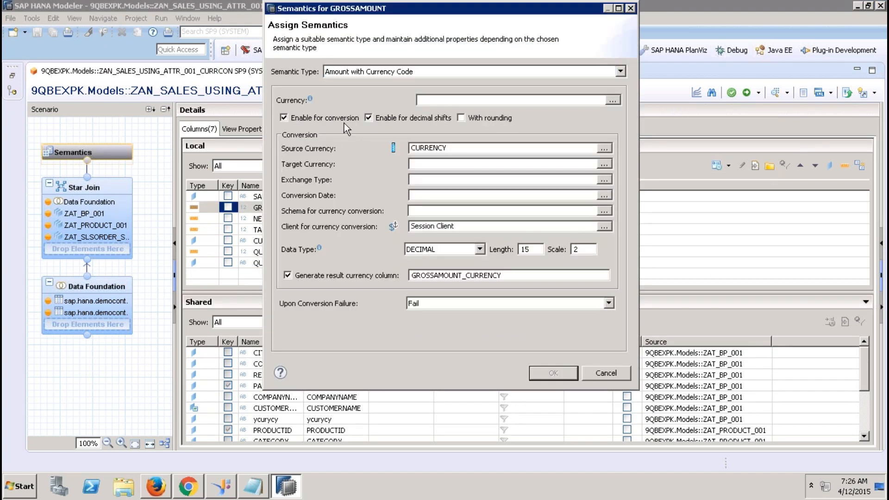
{"action": "left_click", "coordinate": [604, 148]}
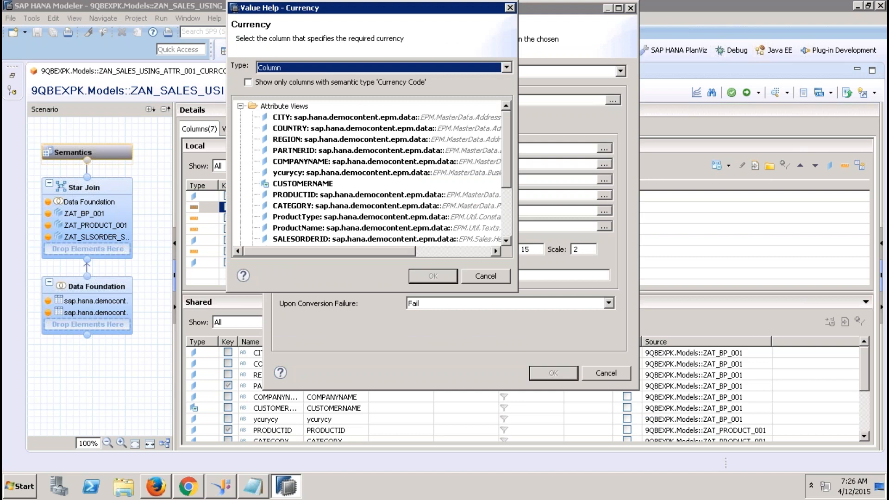
{"action": "left_click", "coordinate": [332, 70]}
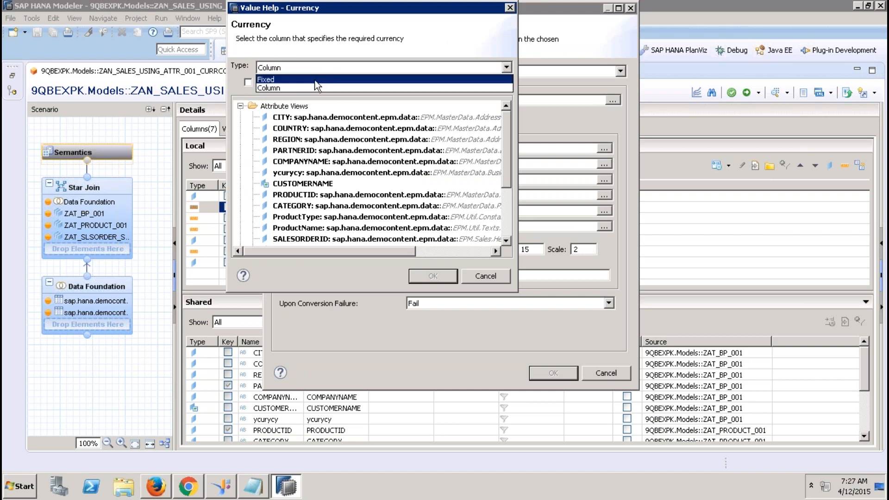
{"action": "left_click", "coordinate": [314, 79]}
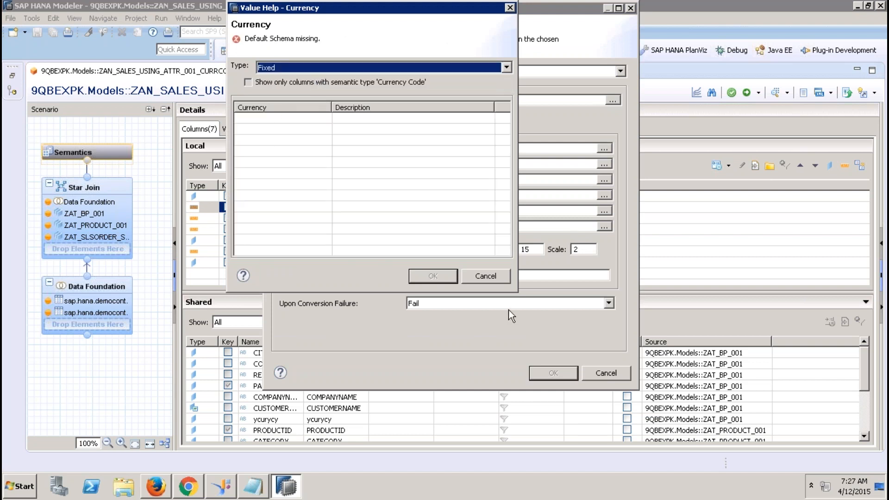
{"action": "left_click", "coordinate": [492, 275]}
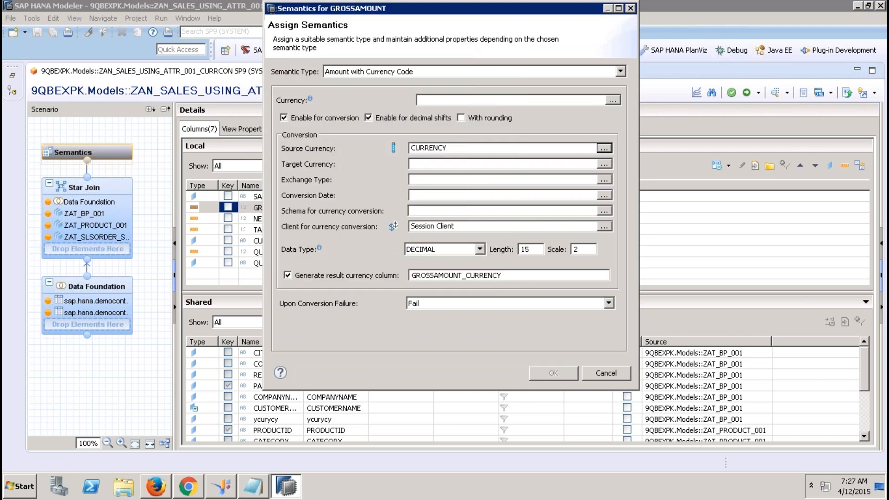
{"action": "left_click", "coordinate": [603, 180]}
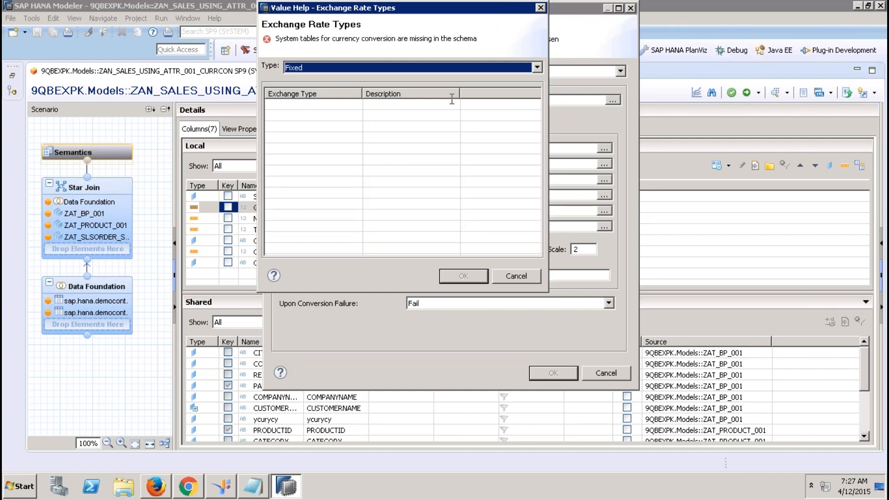
{"action": "left_click", "coordinate": [518, 278]}
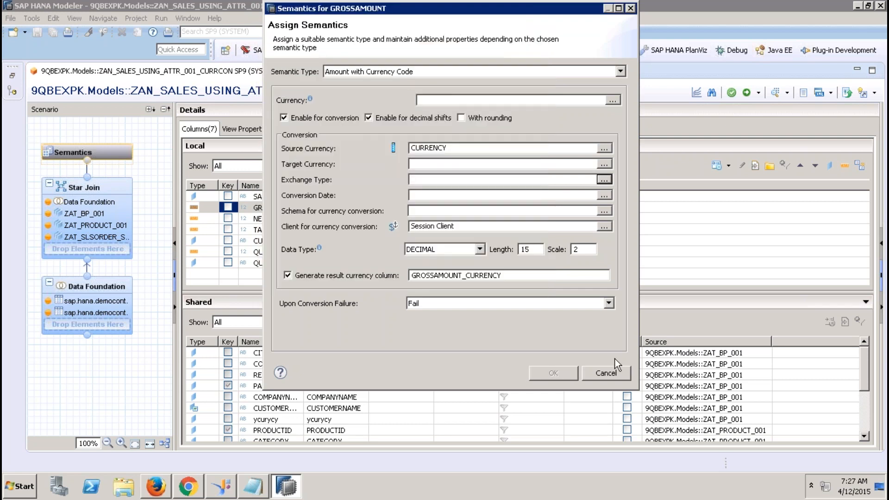
{"action": "left_click", "coordinate": [610, 373]}
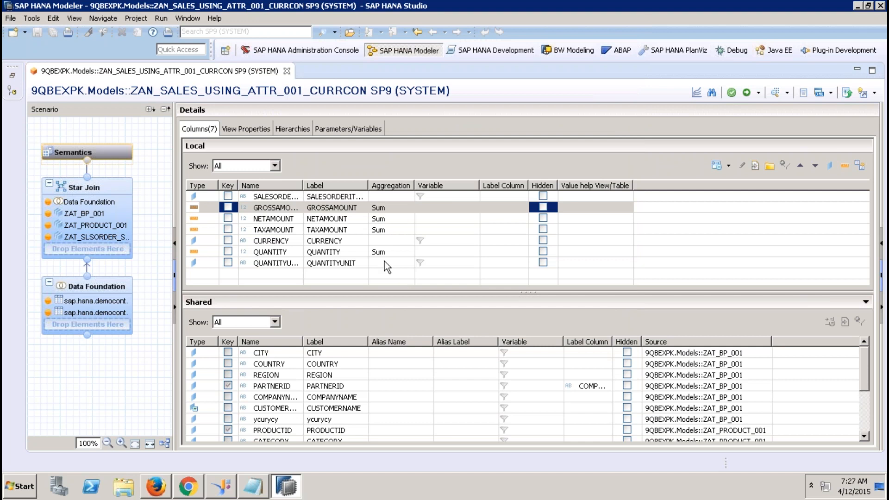
Set the analytic view's default schema to the currency schema SAP_HANA_DEMO.
{"action": "left_click", "coordinate": [256, 130]}
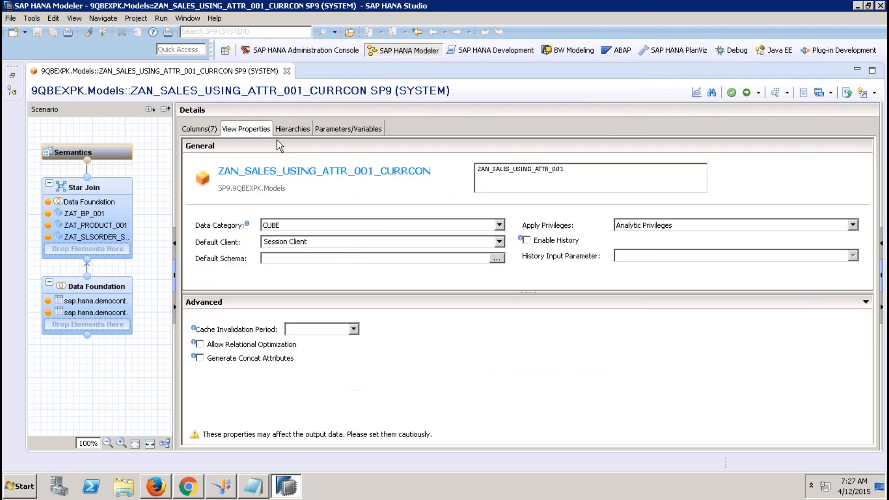
{"action": "left_click", "coordinate": [498, 258]}
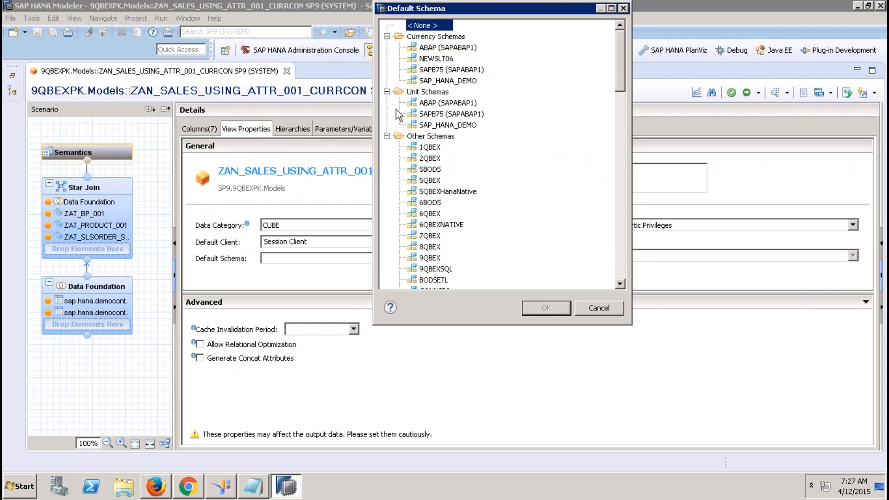
{"action": "left_click", "coordinate": [456, 81]}
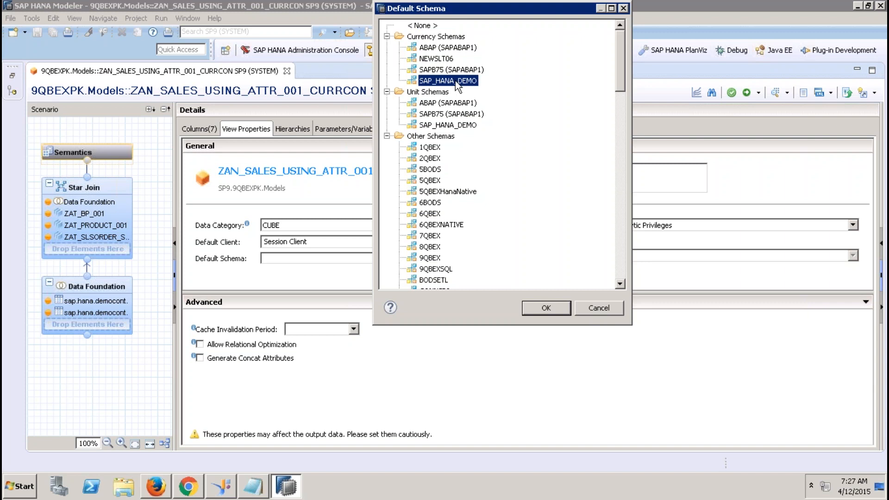
{"action": "double_click", "coordinate": [456, 81]}
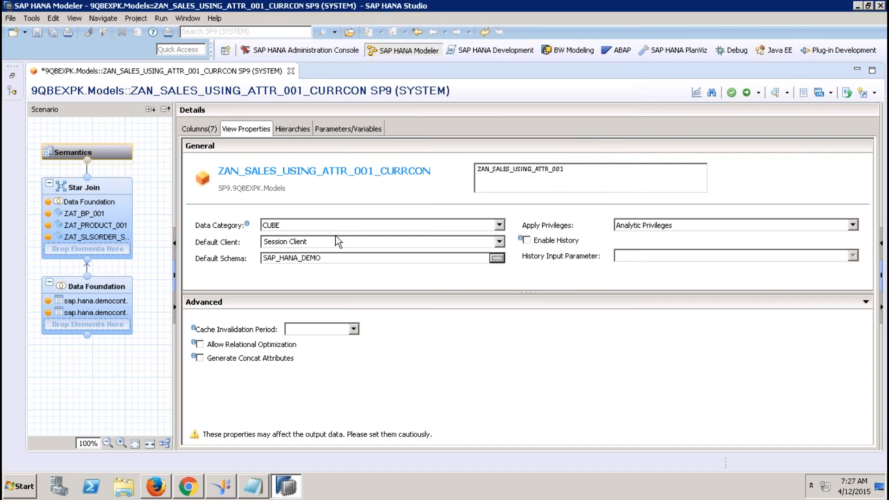
{"action": "key", "text": "shift+Tab"}
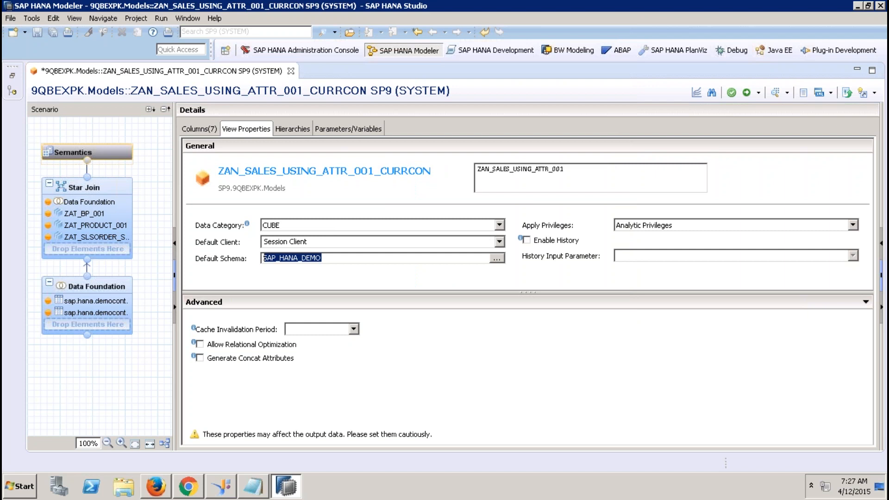
Assign semantics to the GROSSAMOUNT column as Amount with Currency Code and enable it for conversion.
{"action": "left_click", "coordinate": [203, 130]}
{"action": "left_click", "coordinate": [269, 206]}
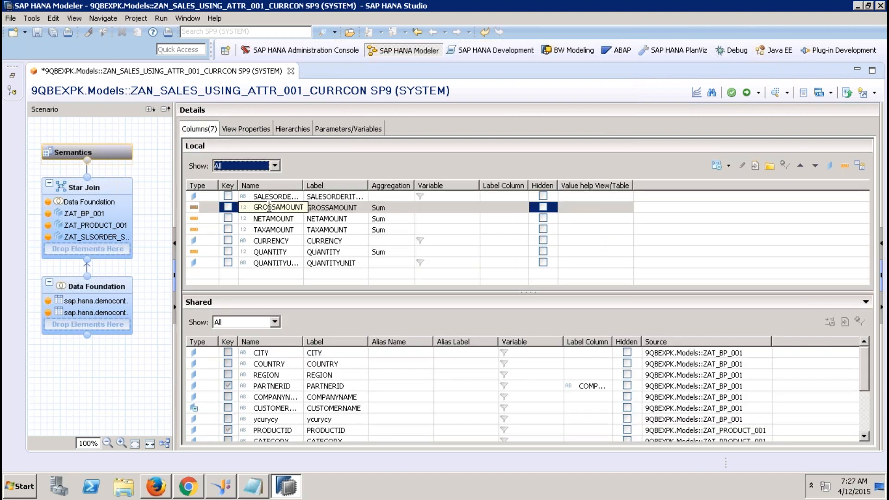
{"action": "left_click", "coordinate": [717, 167]}
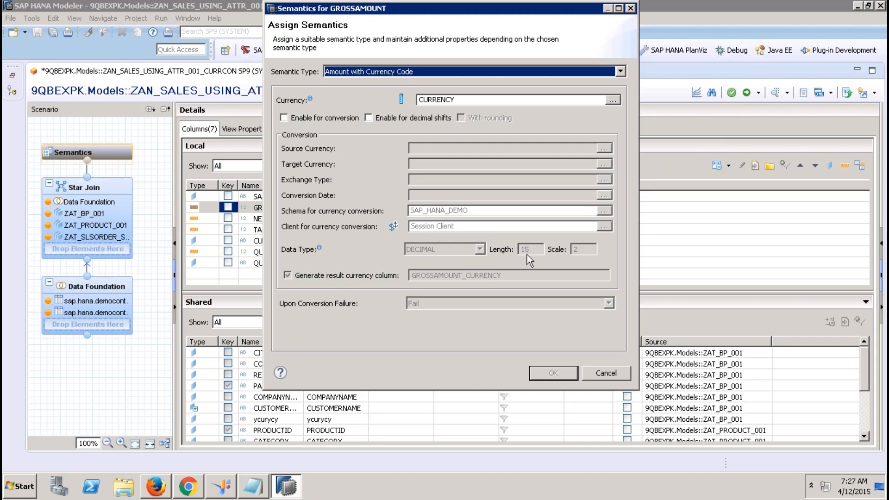
{"action": "left_click", "coordinate": [293, 119]}
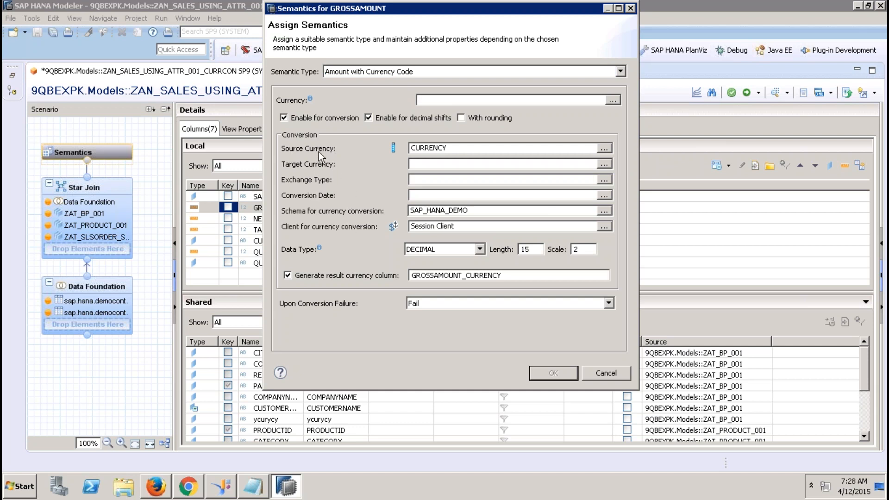
Reselect the Data Foundation column CURRENCY as the source currency of the GROSSAMOUNT conversion, using the Column type instead of Fixed.
{"action": "left_click", "coordinate": [457, 147]}
{"action": "left_click_drag", "start_coordinate": [457, 147], "coordinate": [364, 153]}
{"action": "key", "text": "BackSpace"}
{"action": "left_click", "coordinate": [603, 149]}
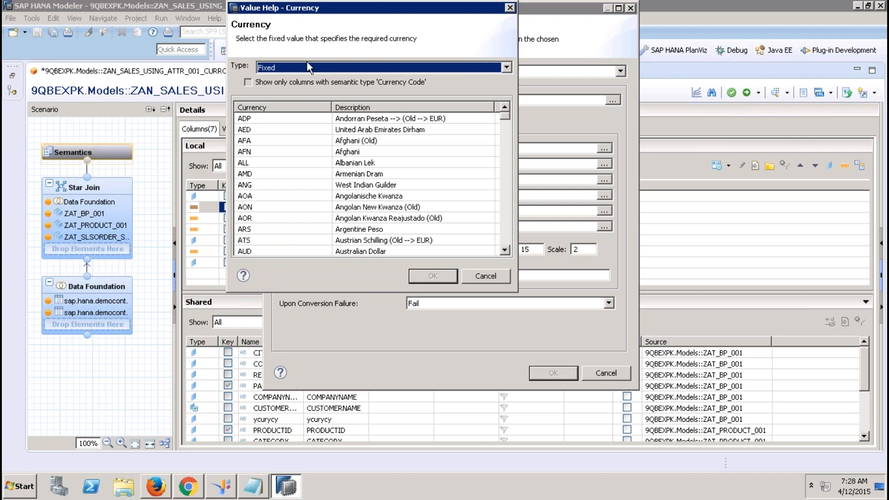
{"action": "left_click", "coordinate": [268, 115]}
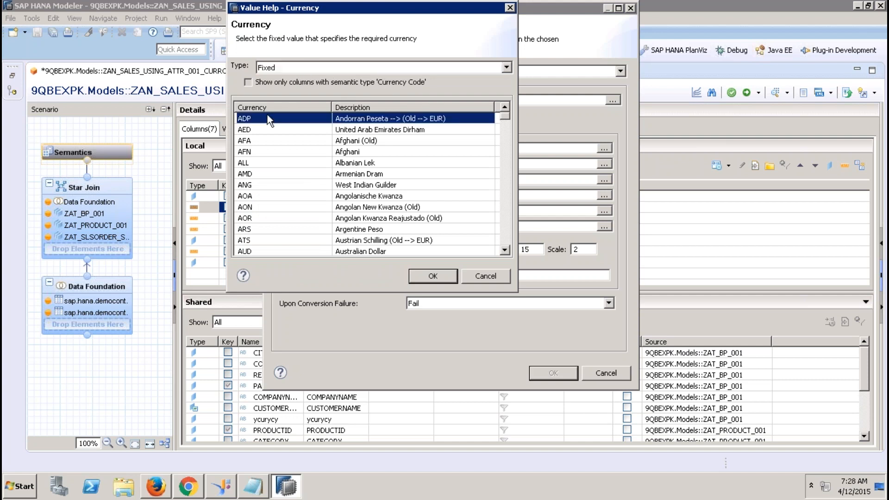
{"action": "left_click_drag", "start_coordinate": [501, 117], "coordinate": [502, 233]}
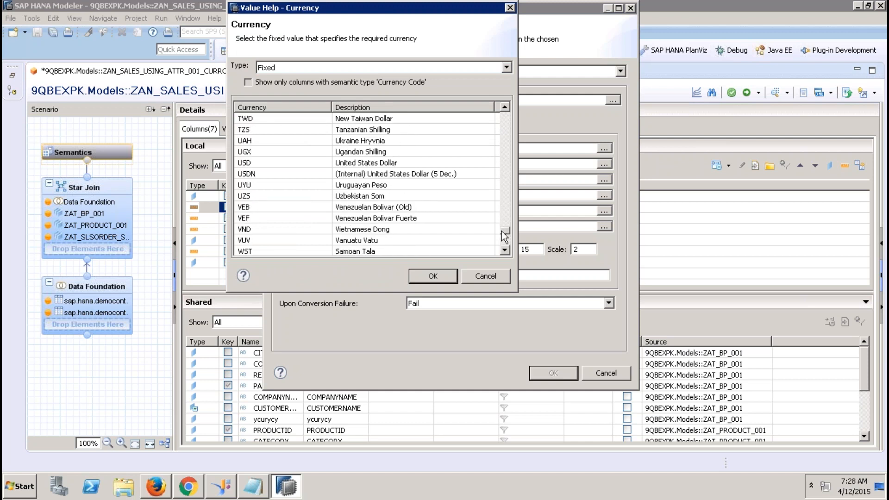
{"action": "left_click", "coordinate": [506, 67]}
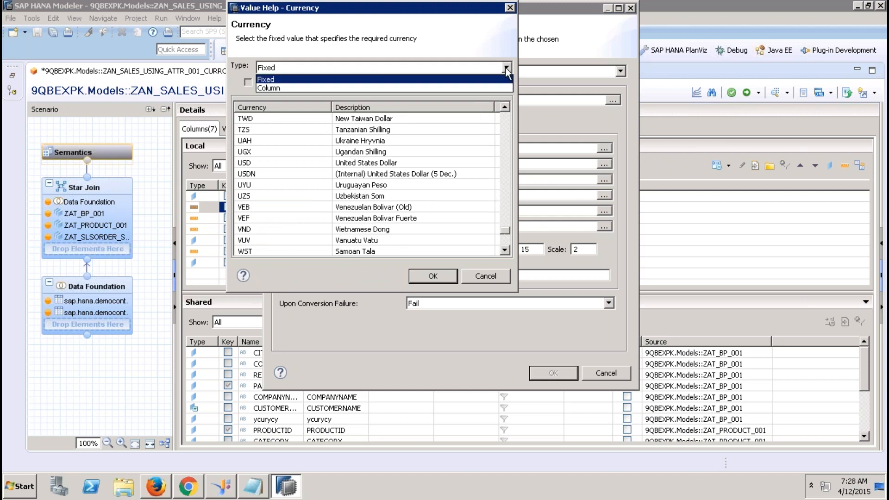
{"action": "left_click", "coordinate": [482, 88]}
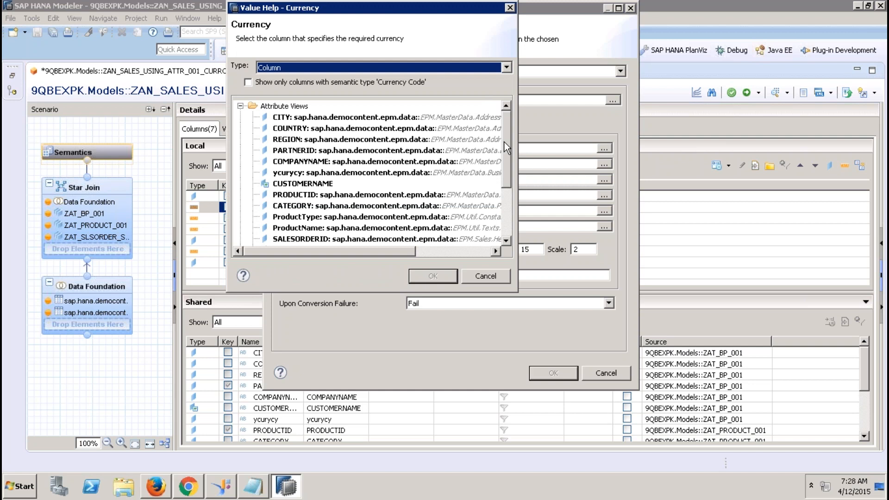
{"action": "left_click_drag", "start_coordinate": [504, 143], "coordinate": [501, 213]}
{"action": "left_click", "coordinate": [398, 218]}
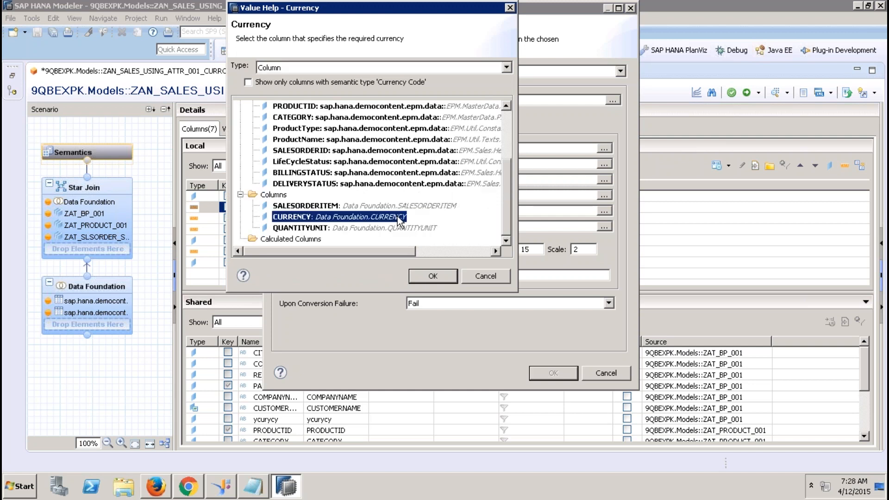
{"action": "left_click", "coordinate": [432, 277]}
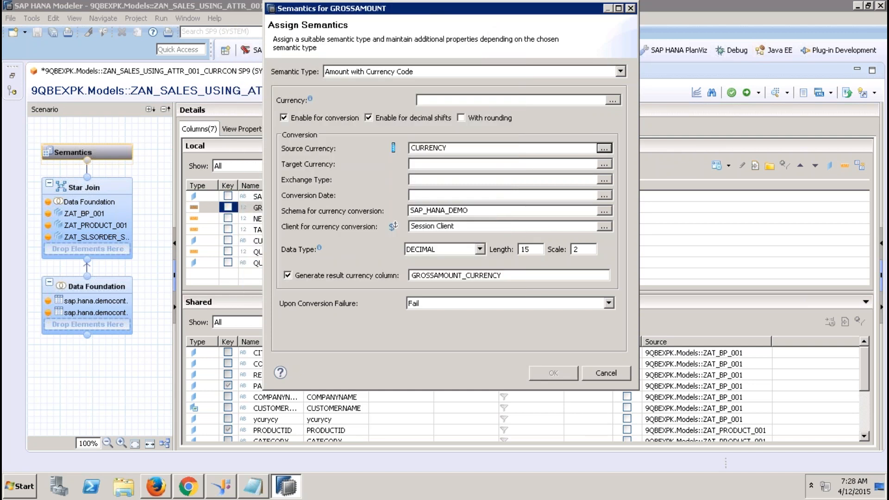
Set the target currency of the GROSSAMOUNT conversion to the fixed currency EUR (European Euro).
{"action": "left_click", "coordinate": [481, 162]}
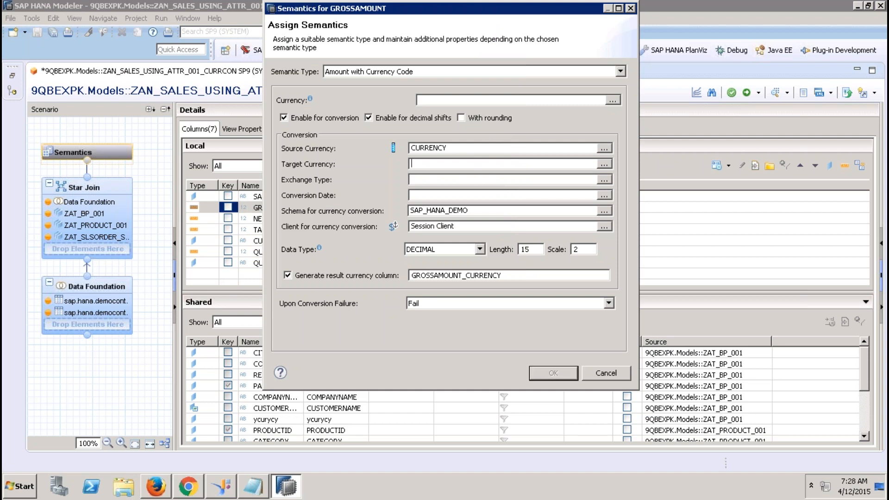
{"action": "left_click", "coordinate": [603, 164]}
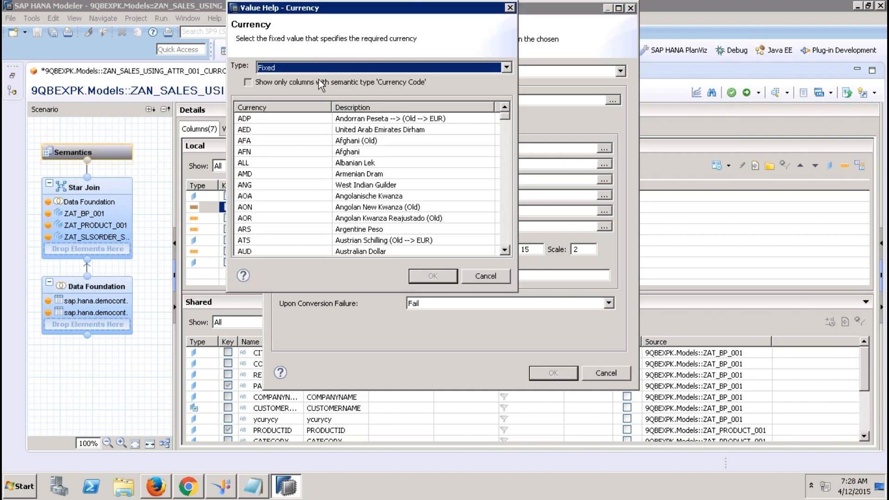
{"action": "left_click", "coordinate": [507, 200]}
{"action": "left_click", "coordinate": [507, 199]}
{"action": "left_click", "coordinate": [507, 199]}
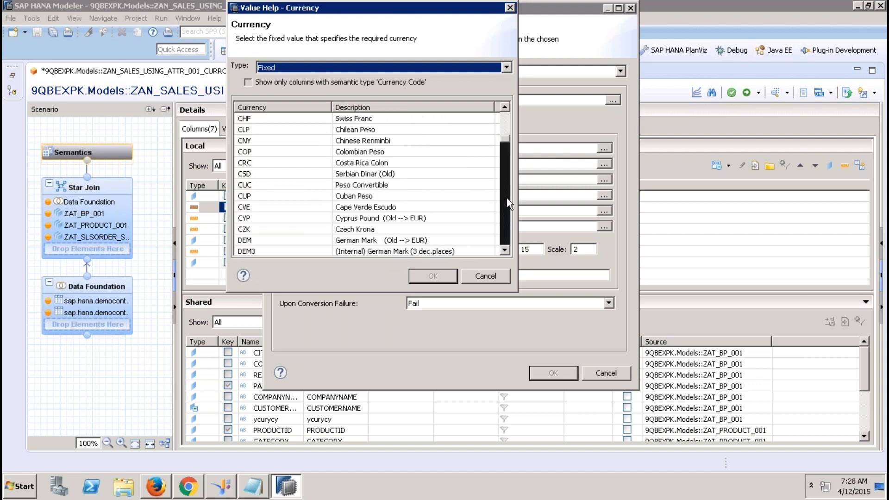
{"action": "left_click", "coordinate": [506, 198]}
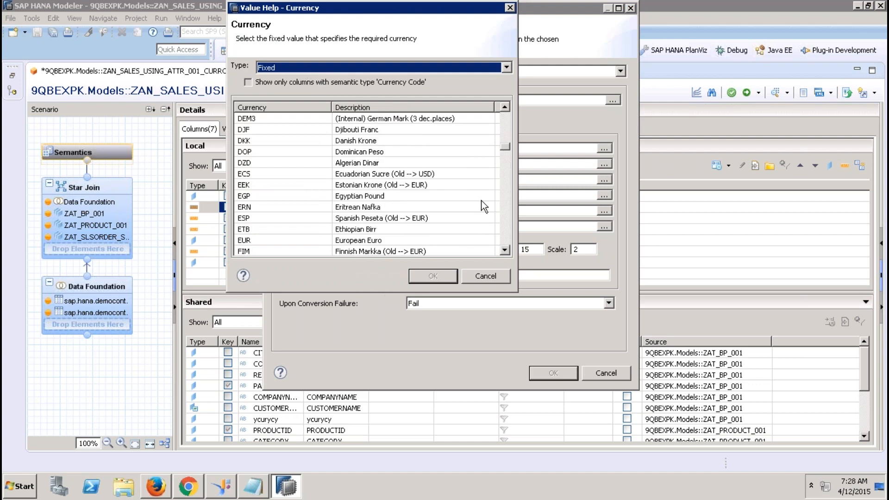
{"action": "left_click", "coordinate": [283, 240]}
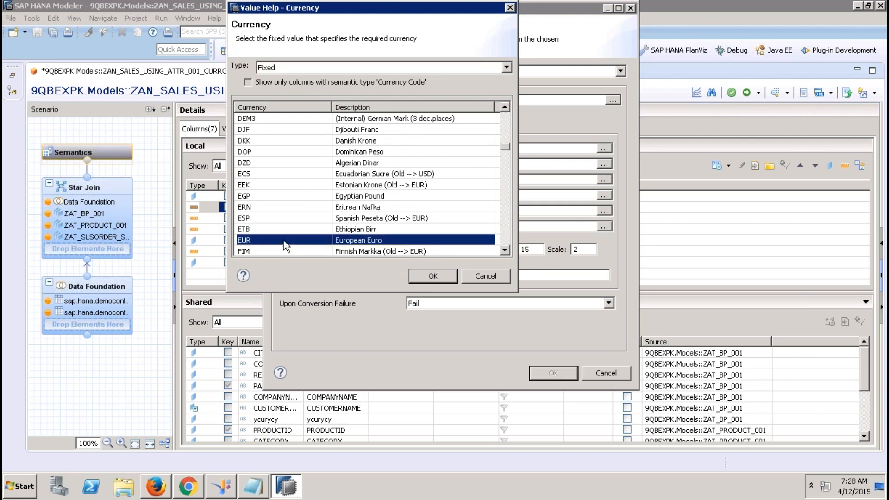
{"action": "left_click", "coordinate": [435, 275]}
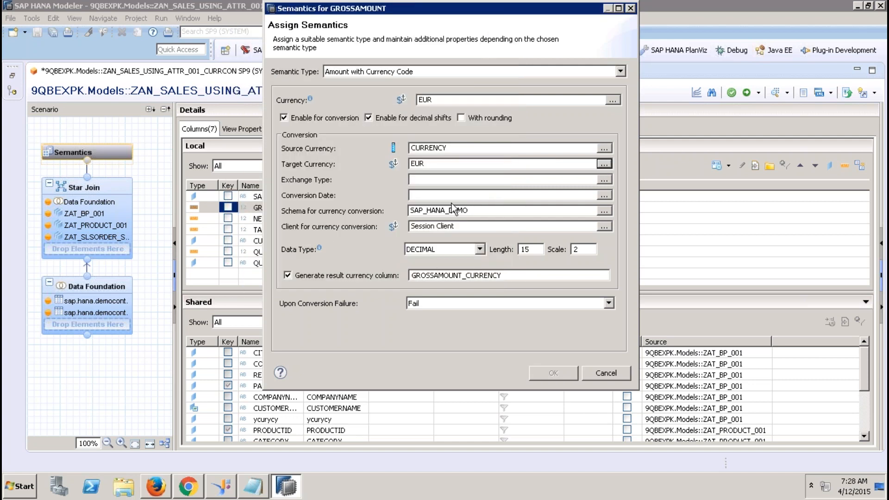
Set the conversion's exchange type to the fixed value 1003, Historical exchange rate.
{"action": "left_click", "coordinate": [429, 182]}
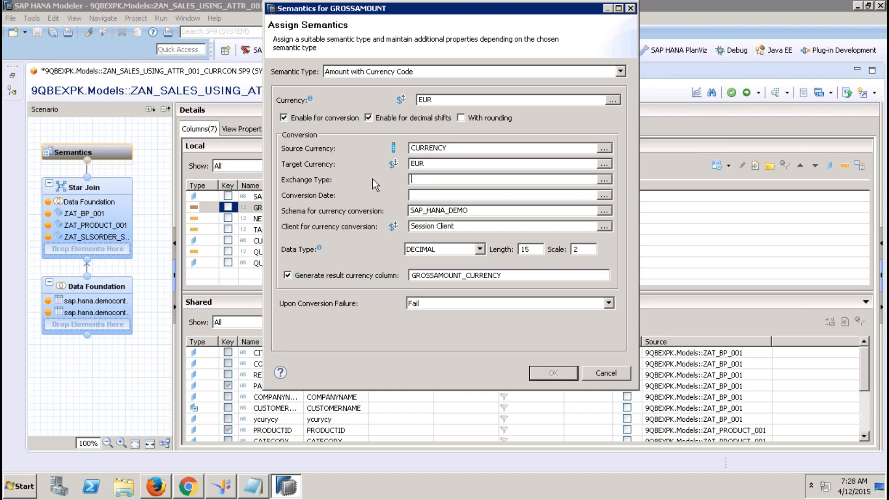
{"action": "left_click", "coordinate": [607, 180]}
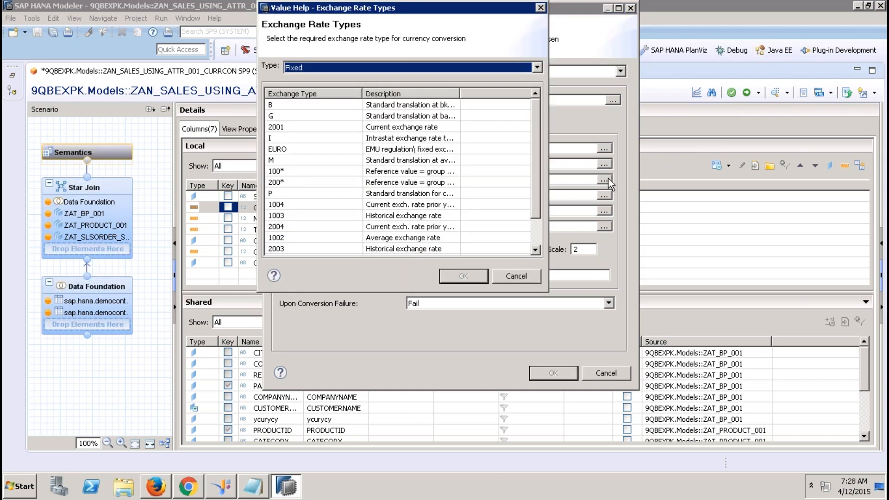
{"action": "left_click", "coordinate": [301, 216]}
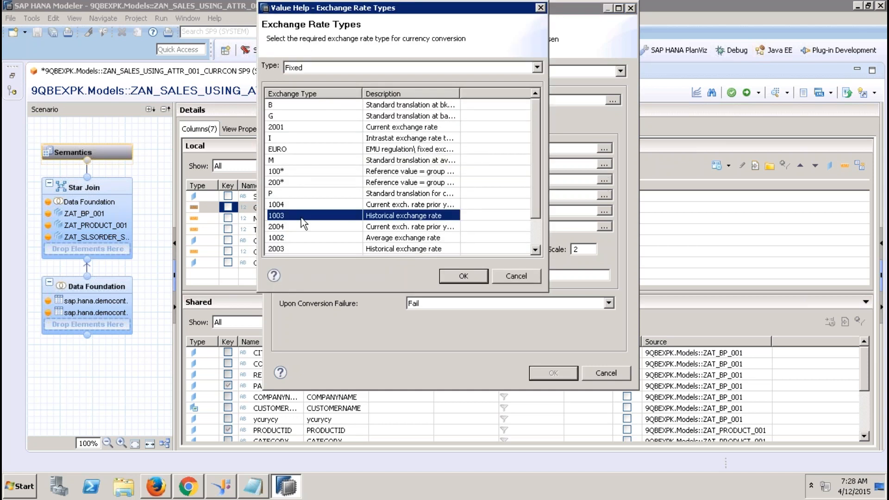
{"action": "left_click", "coordinate": [468, 276]}
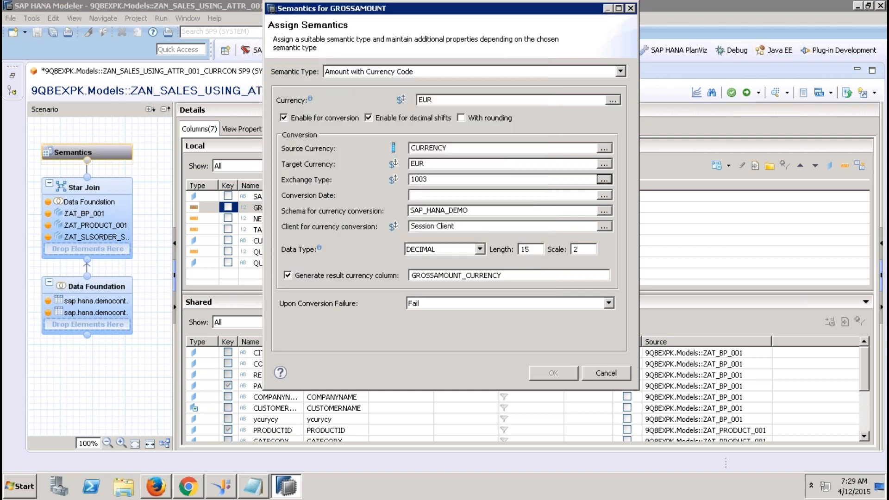
Try to pick a fixed conversion date through the calendar's year and decade overviews, entering 20150412.
{"action": "left_click", "coordinate": [447, 197]}
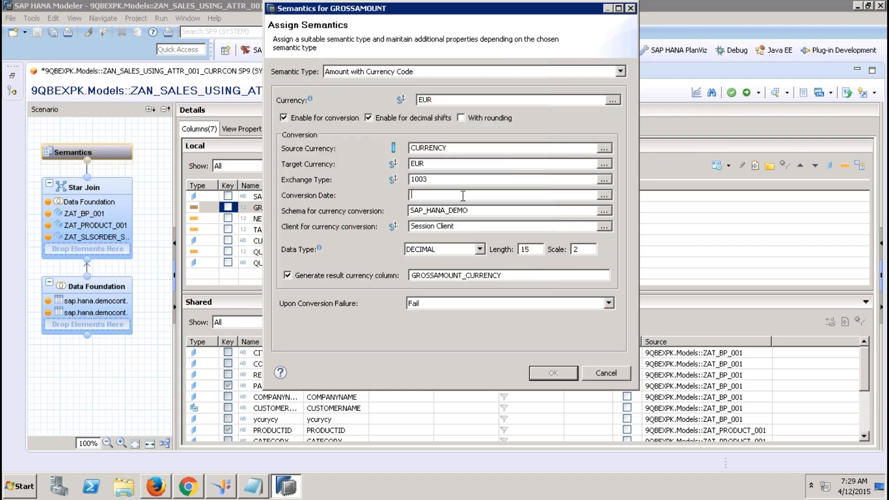
{"action": "left_click", "coordinate": [603, 196]}
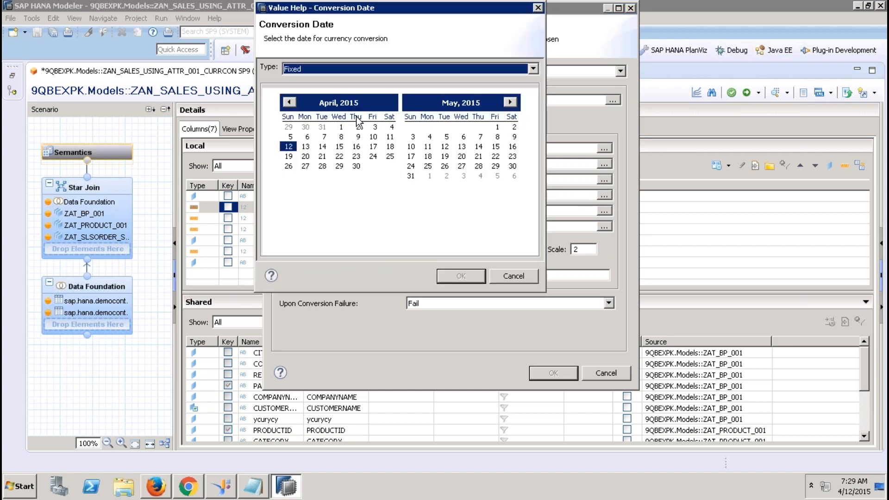
{"action": "left_click", "coordinate": [336, 104]}
{"action": "left_click", "coordinate": [335, 104]}
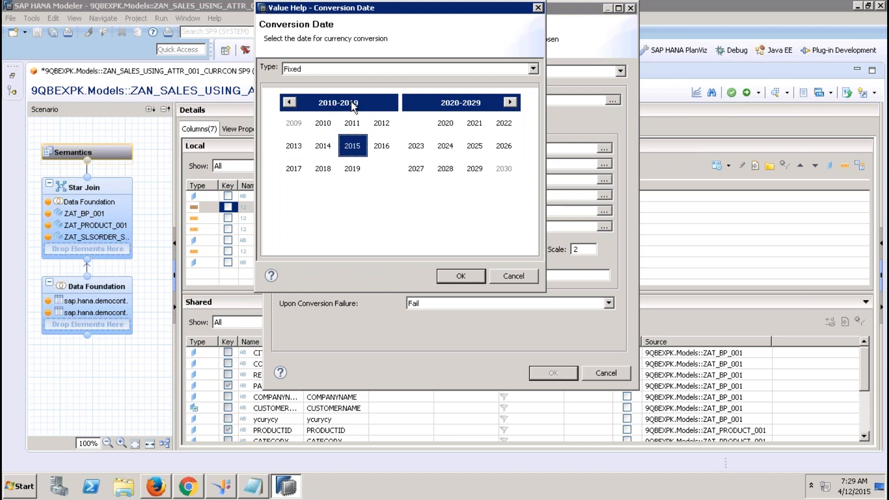
{"action": "left_click", "coordinate": [352, 104]}
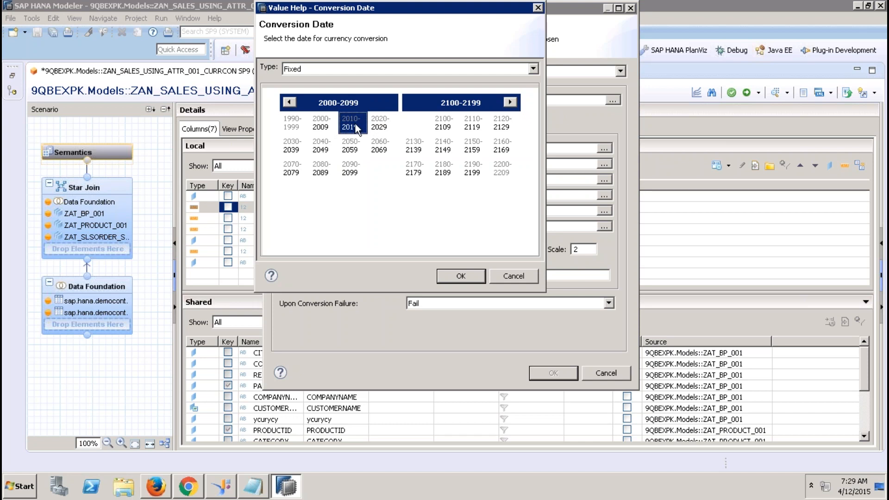
{"action": "double_click", "coordinate": [354, 123]}
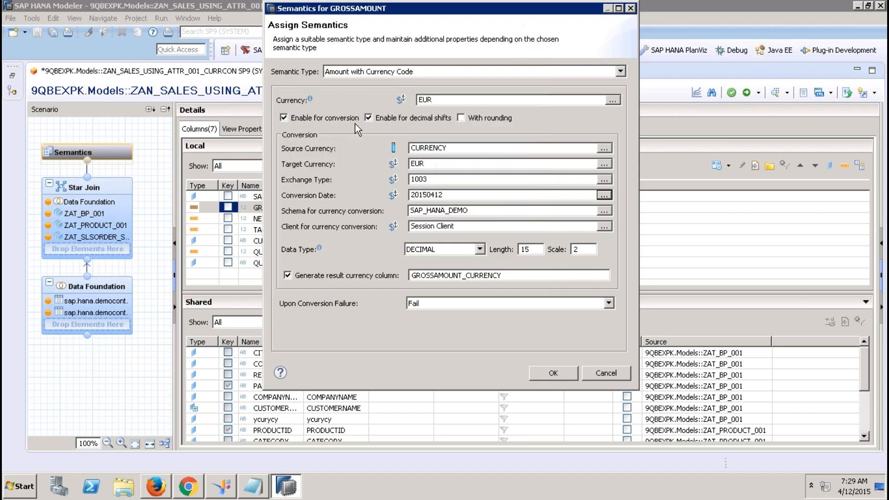
Set the conversion date to the fixed date December 16, 2011.
{"action": "left_click", "coordinate": [603, 195]}
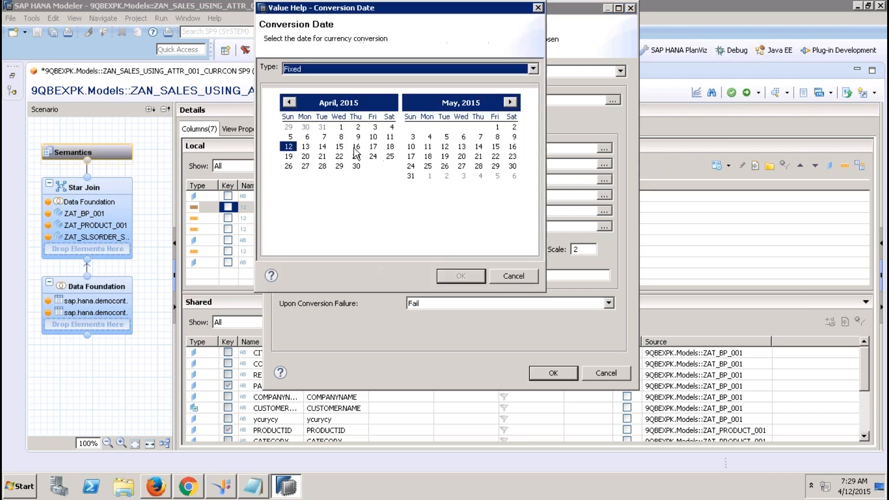
{"action": "left_click", "coordinate": [289, 102]}
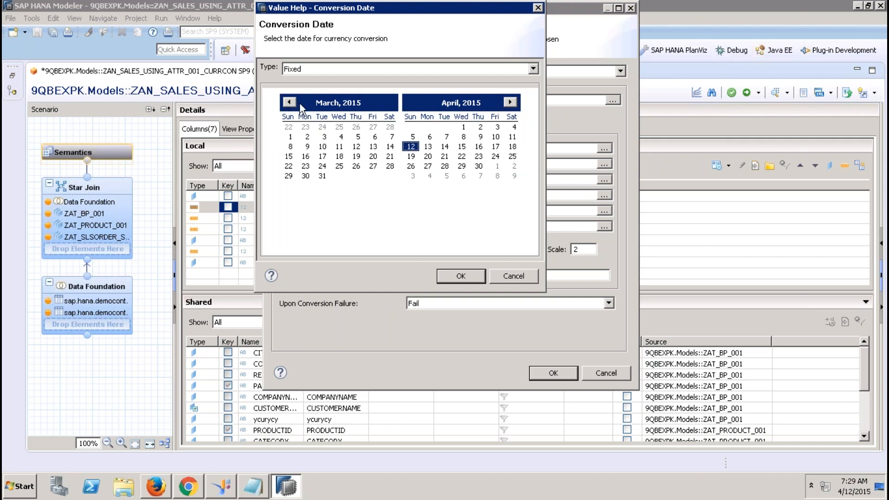
{"action": "left_click", "coordinate": [299, 103]}
{"action": "left_click", "coordinate": [288, 102]}
{"action": "left_click", "coordinate": [287, 101]}
{"action": "left_click", "coordinate": [287, 101]}
{"action": "left_click", "coordinate": [287, 100]}
{"action": "left_click", "coordinate": [383, 169]}
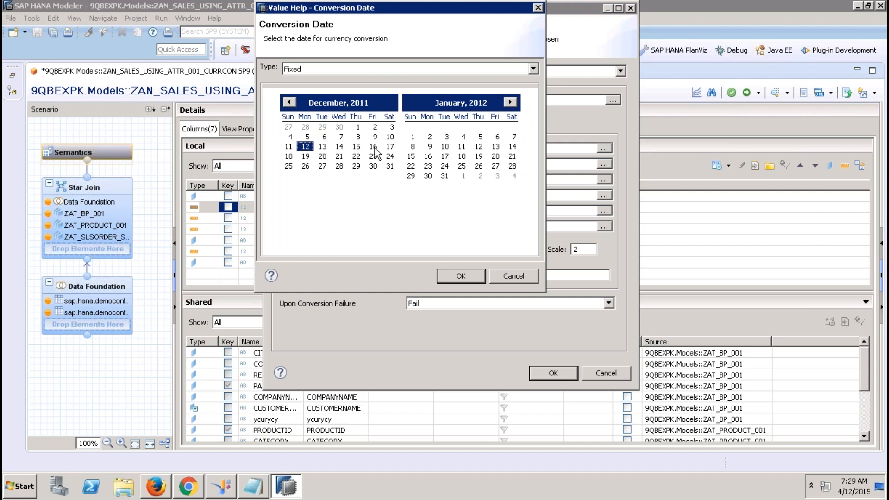
{"action": "double_click", "coordinate": [374, 147]}
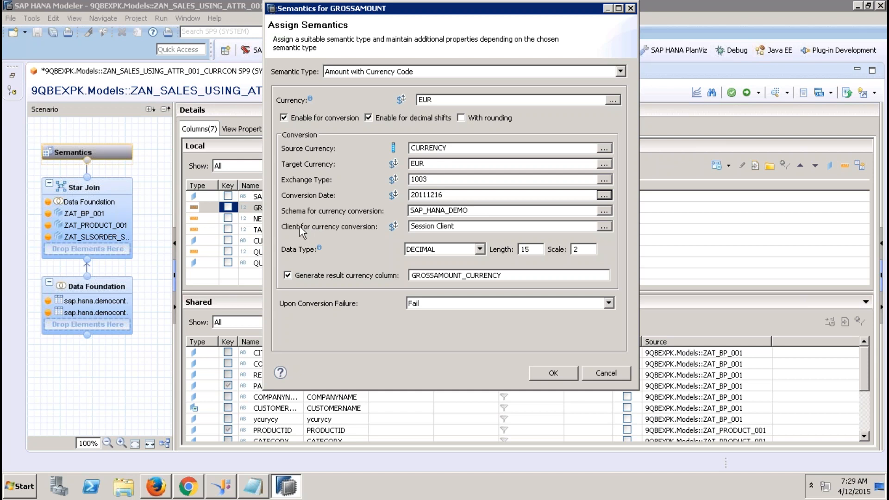
Replace the session client with the fixed client 000 for the currency conversion.
{"action": "left_click", "coordinate": [604, 225]}
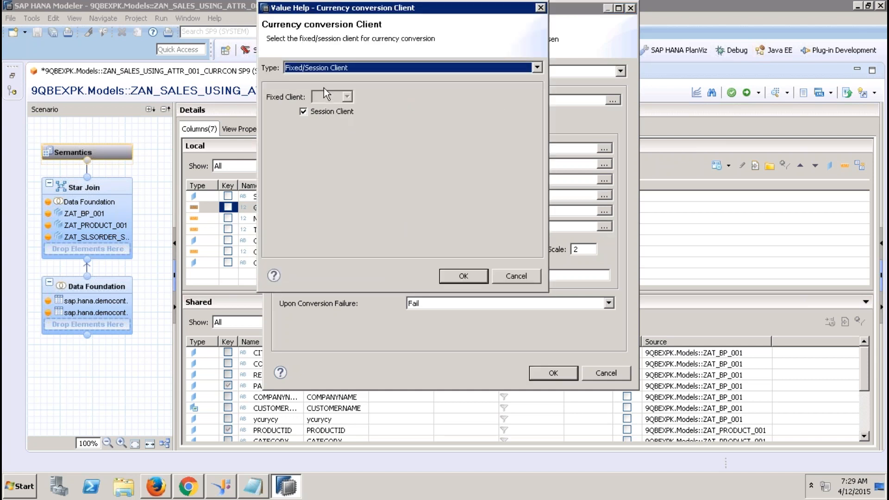
{"action": "left_click", "coordinate": [307, 112]}
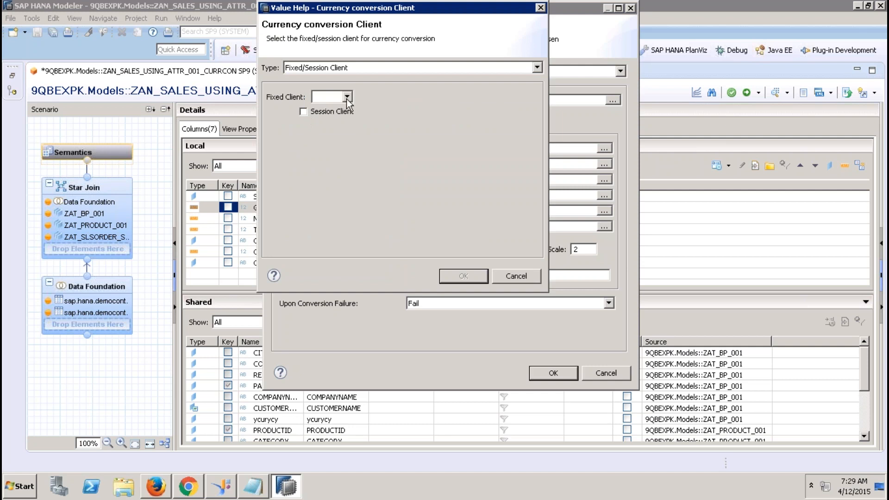
{"action": "left_click", "coordinate": [347, 97]}
{"action": "left_click", "coordinate": [336, 97]}
{"action": "type", "text": "000"}
{"action": "left_click", "coordinate": [464, 276]}
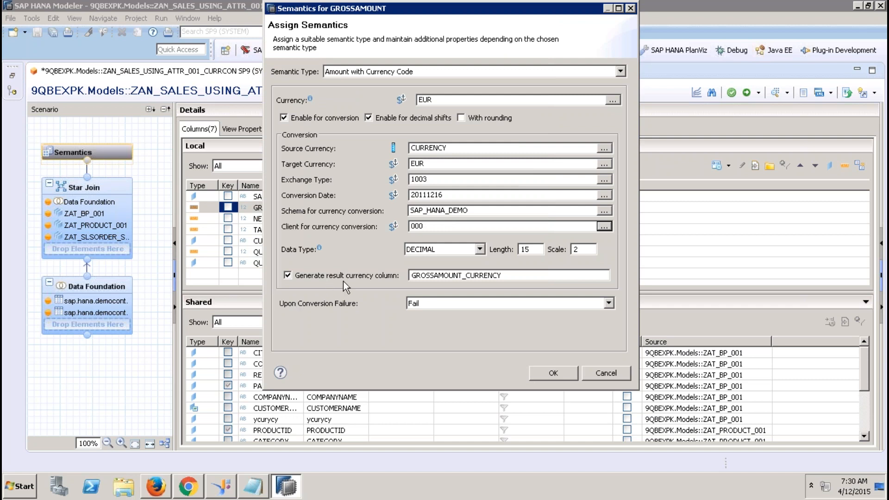
Try the Ignore option for the behaviour upon conversion failure and settle on Set to NULL.
{"action": "left_click", "coordinate": [437, 302]}
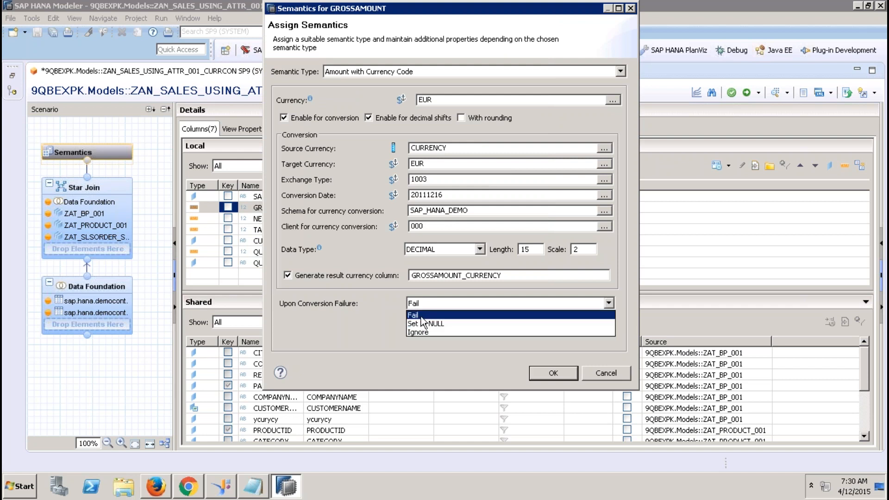
{"action": "left_click", "coordinate": [443, 323]}
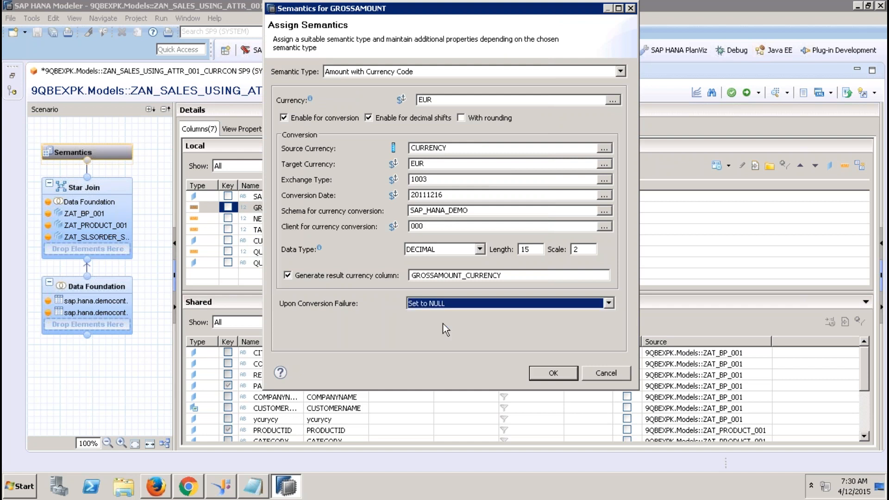
{"action": "left_click", "coordinate": [456, 305]}
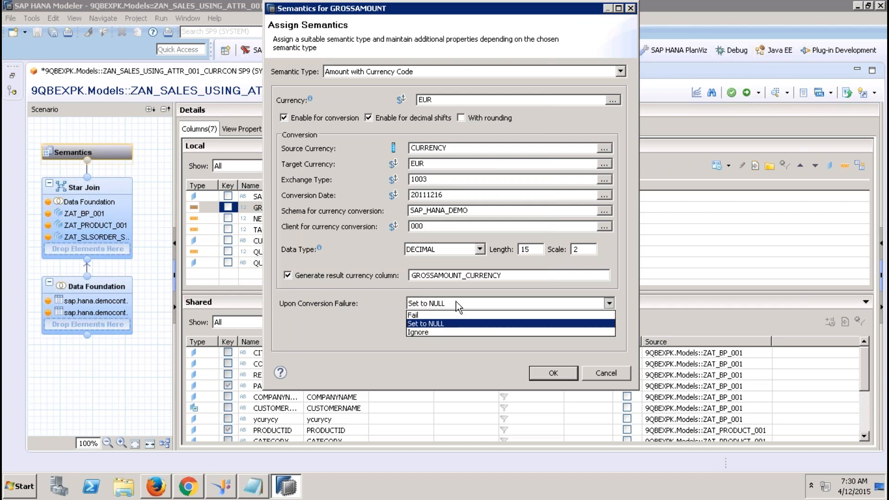
{"action": "left_click", "coordinate": [429, 331]}
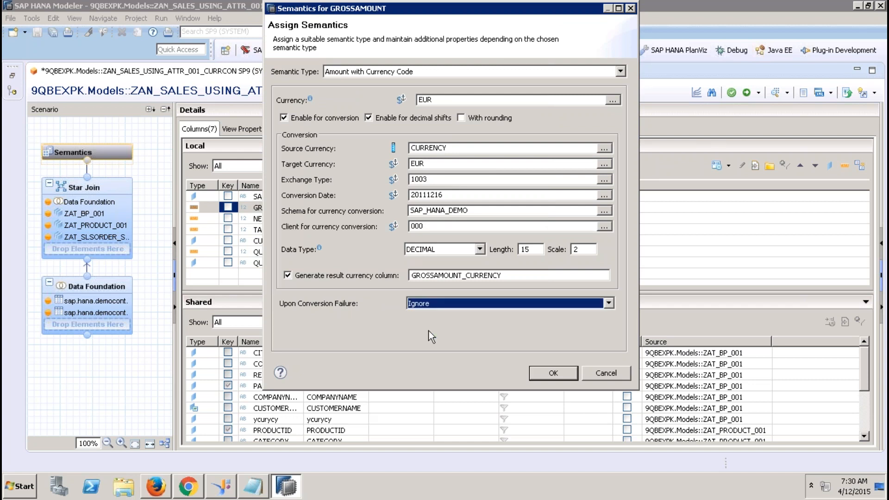
{"action": "left_click", "coordinate": [438, 301]}
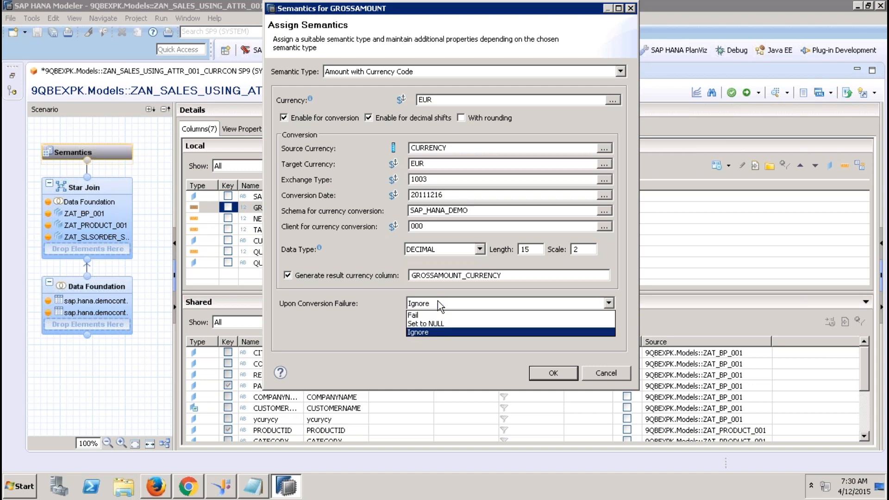
{"action": "left_click", "coordinate": [424, 324]}
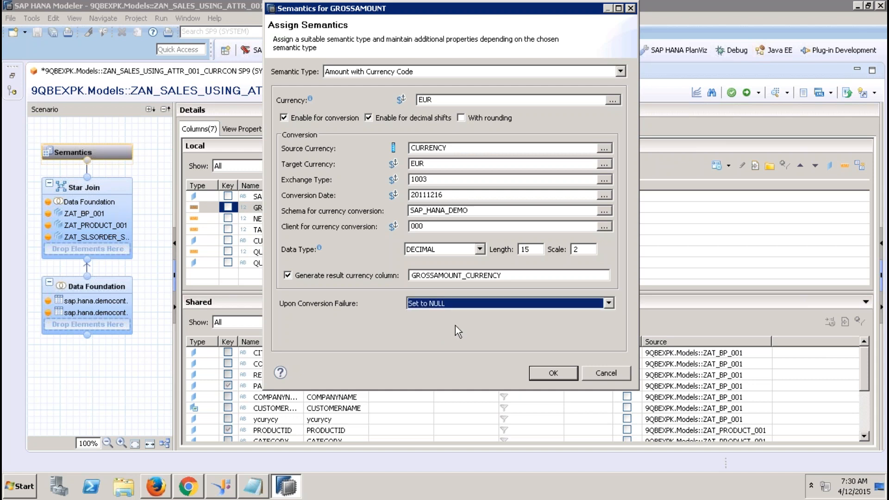
Apply the GROSSAMOUNT currency conversion settings and activate the analytic view.
{"action": "left_click", "coordinate": [553, 373]}
{"action": "left_click", "coordinate": [745, 93]}
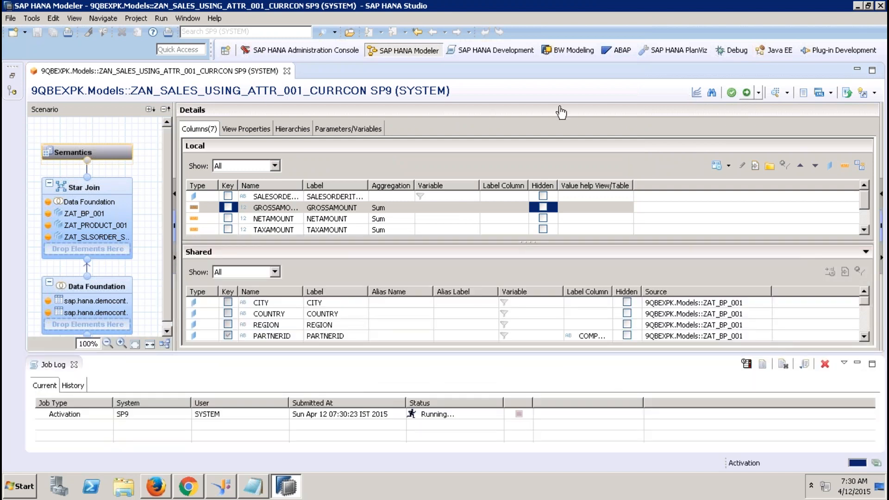
Preview the view's raw data and compare the GROSSAMOUNT currency with NETAMOUNT and TAXAMOUNT, closing the preview when done.
{"action": "left_click", "coordinate": [776, 93]}
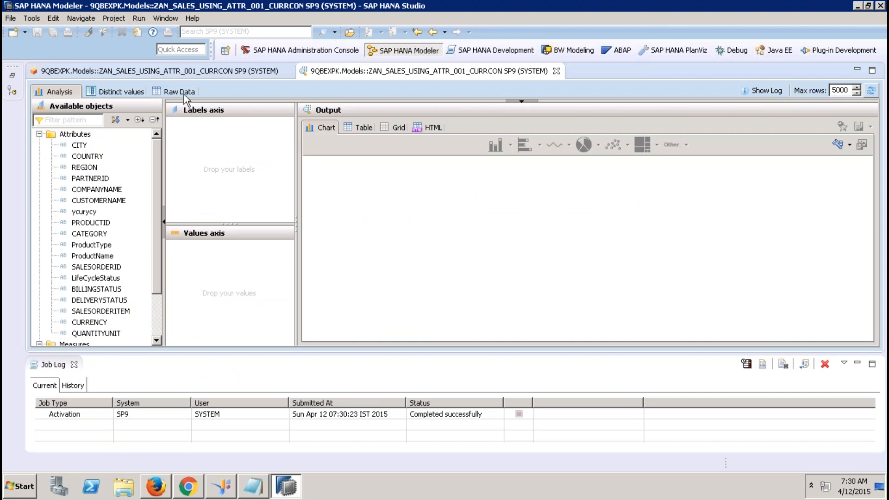
{"action": "left_click", "coordinate": [184, 93]}
{"action": "left_click", "coordinate": [74, 365]}
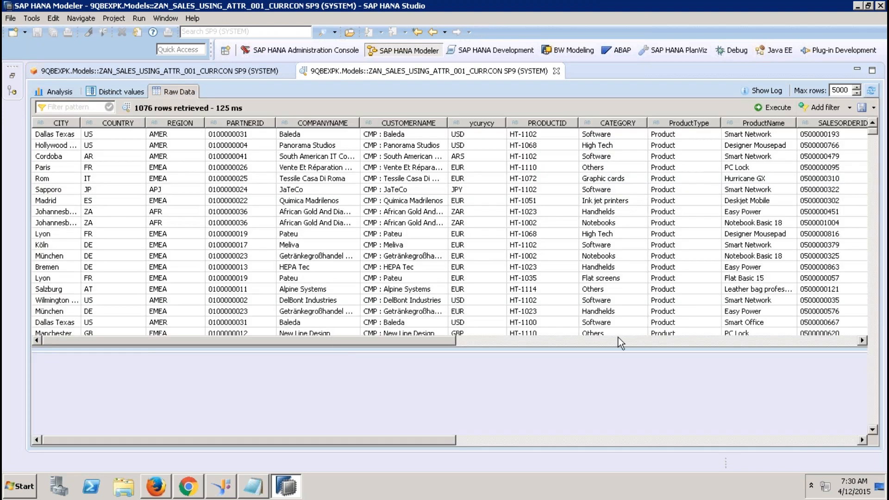
{"action": "left_click", "coordinate": [759, 443]}
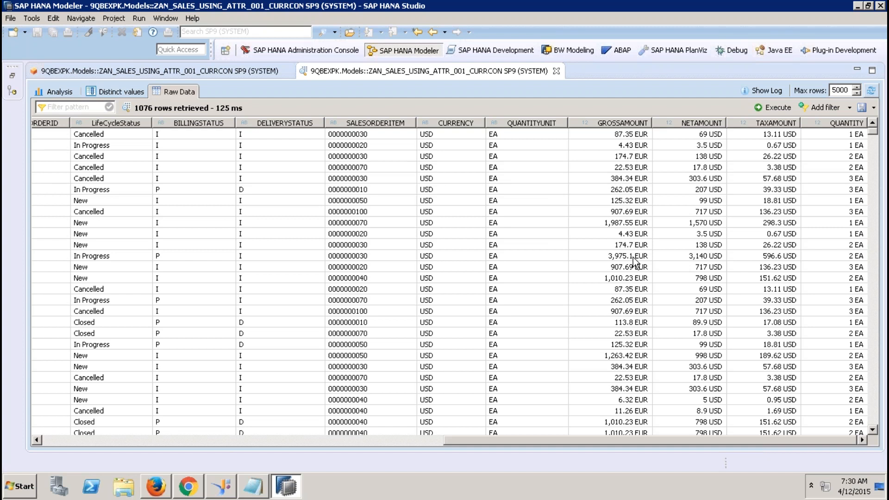
{"action": "left_click", "coordinate": [477, 136]}
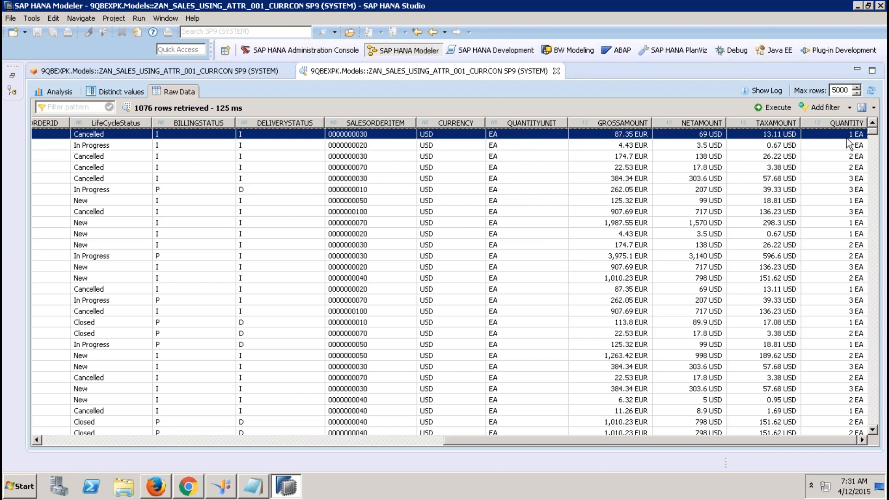
{"action": "left_click", "coordinate": [557, 71]}
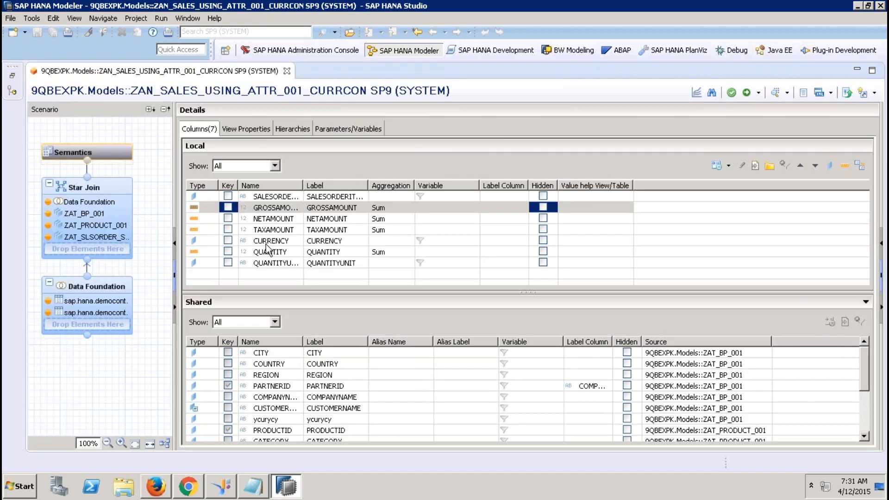
Enable unit conversion in the semantics of the QUANTITY measure.
{"action": "double_click", "coordinate": [269, 262]}
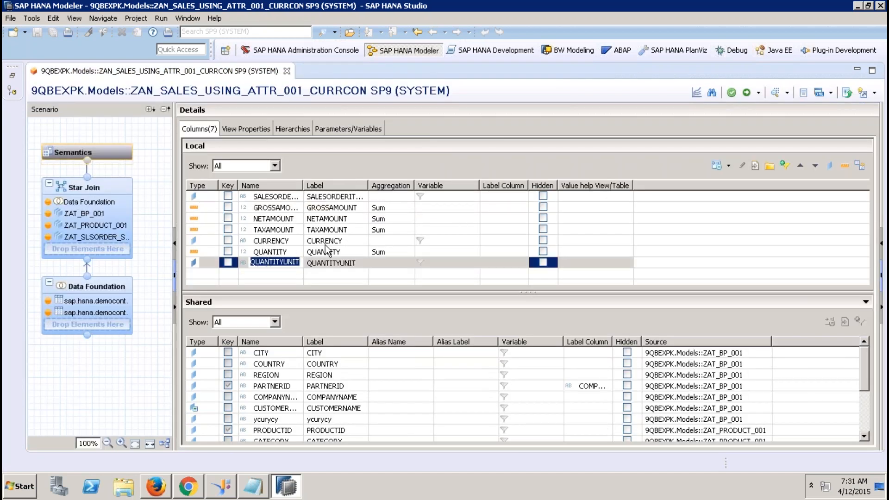
{"action": "double_click", "coordinate": [290, 251]}
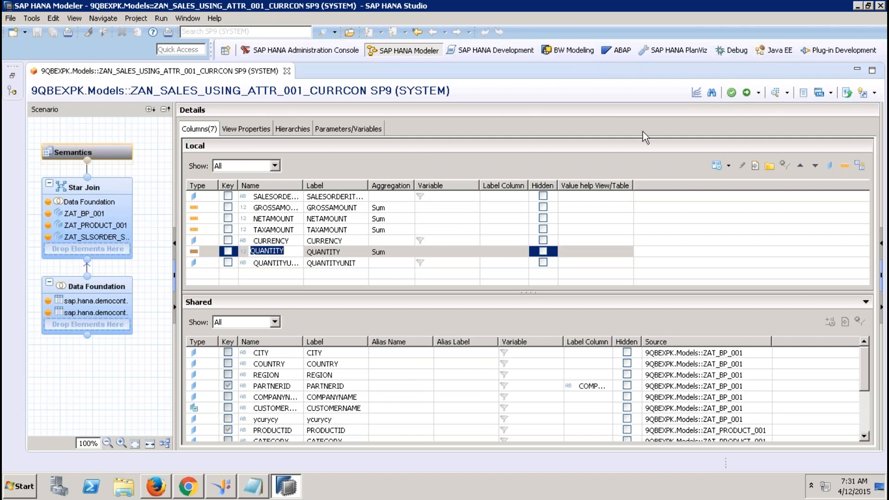
{"action": "left_click", "coordinate": [717, 165]}
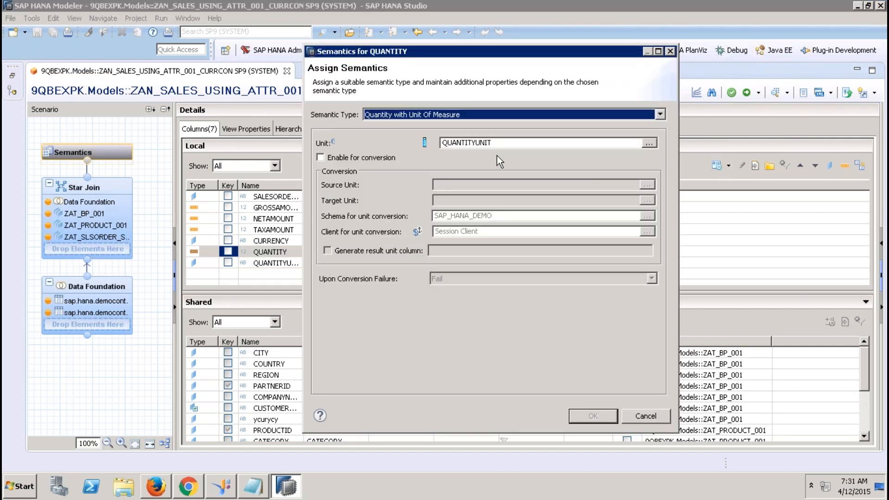
{"action": "left_click", "coordinate": [352, 155]}
Set the source unit of the QUANTITY conversion to the fixed unit KG (Kilogram).
{"action": "left_click", "coordinate": [648, 185]}
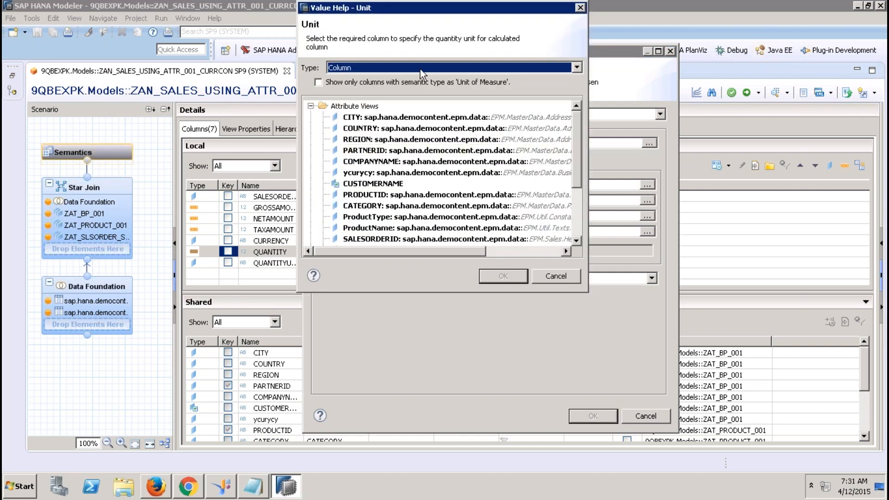
{"action": "left_click", "coordinate": [407, 69]}
{"action": "left_click", "coordinate": [360, 79]}
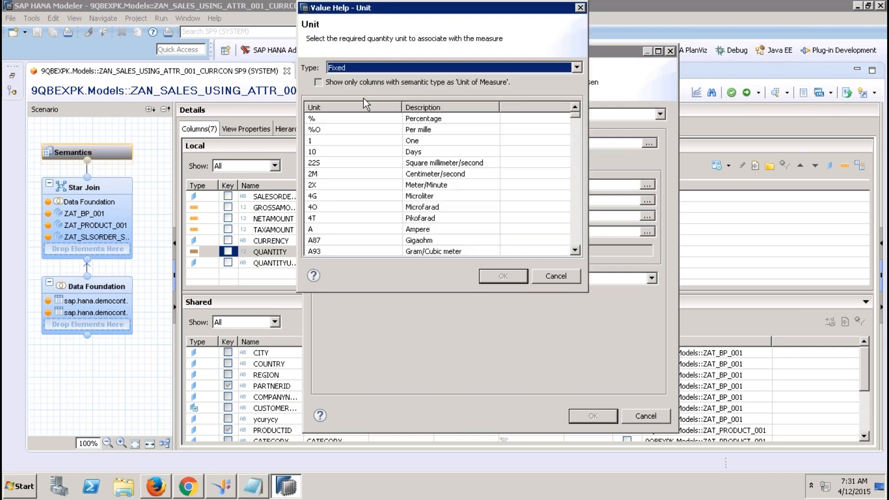
{"action": "left_click", "coordinate": [328, 164]}
{"action": "key", "text": "k"}
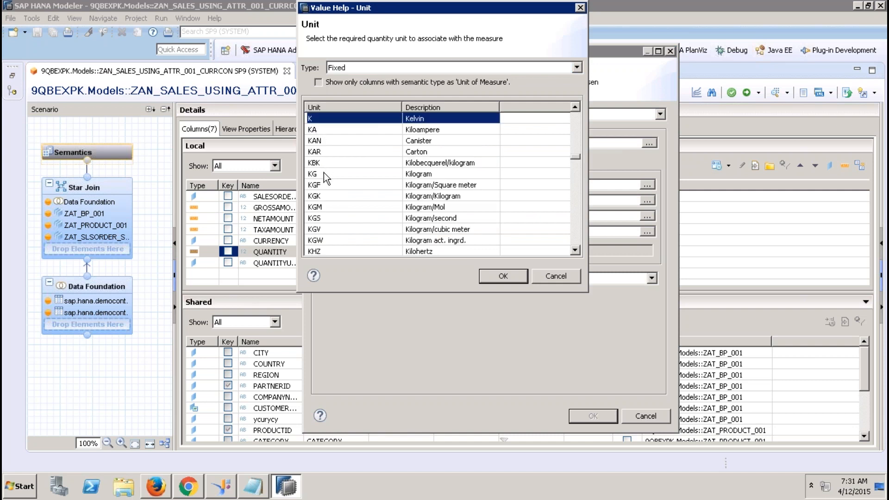
{"action": "double_click", "coordinate": [323, 173]}
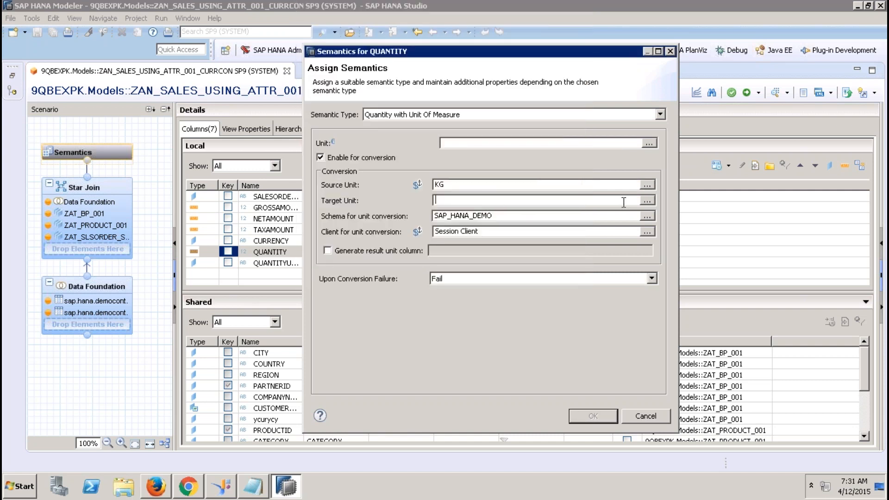
Set the target unit of the QUANTITY conversion to the fixed unit G (Gram).
{"action": "left_click", "coordinate": [647, 201]}
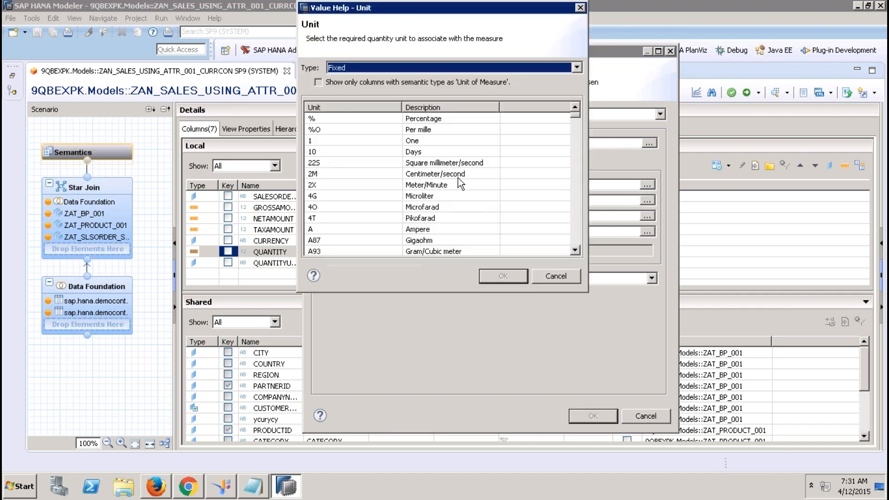
{"action": "left_click", "coordinate": [416, 167]}
{"action": "key", "text": "g"}
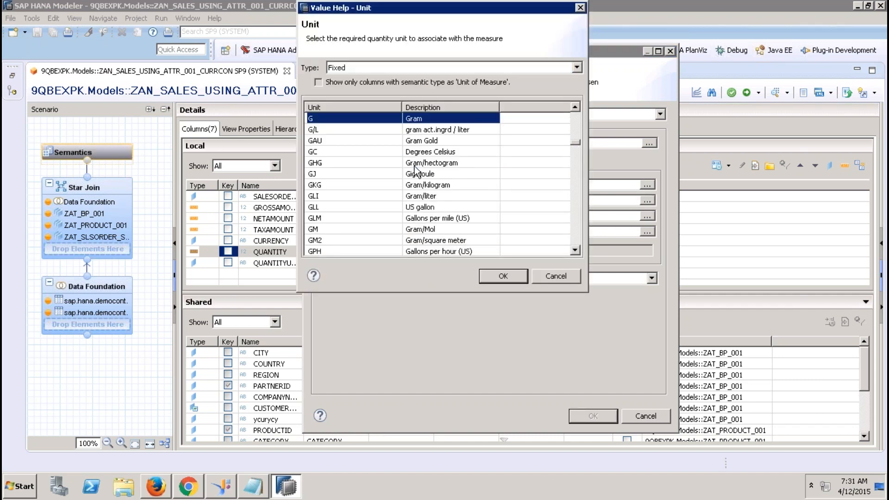
{"action": "double_click", "coordinate": [347, 119]}
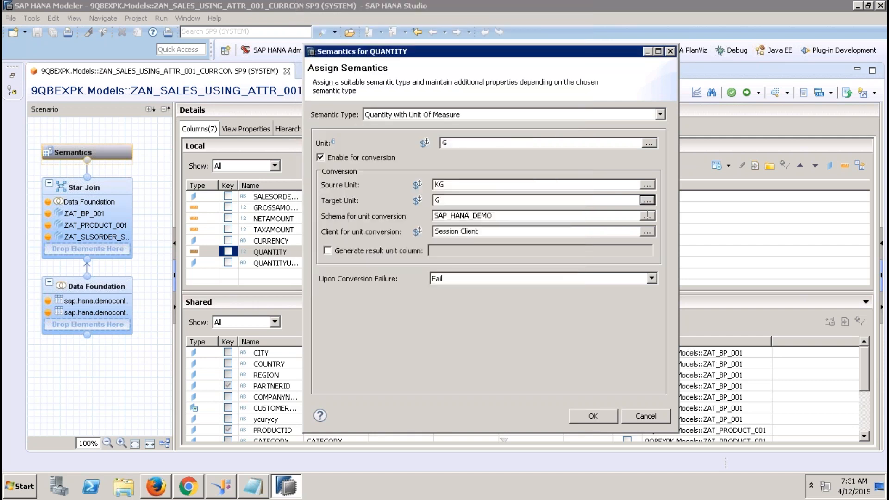
Use fixed client 000 for the unit conversion, set conversion failures to Ignore, and apply the QUANTITY semantics.
{"action": "left_click", "coordinate": [646, 231]}
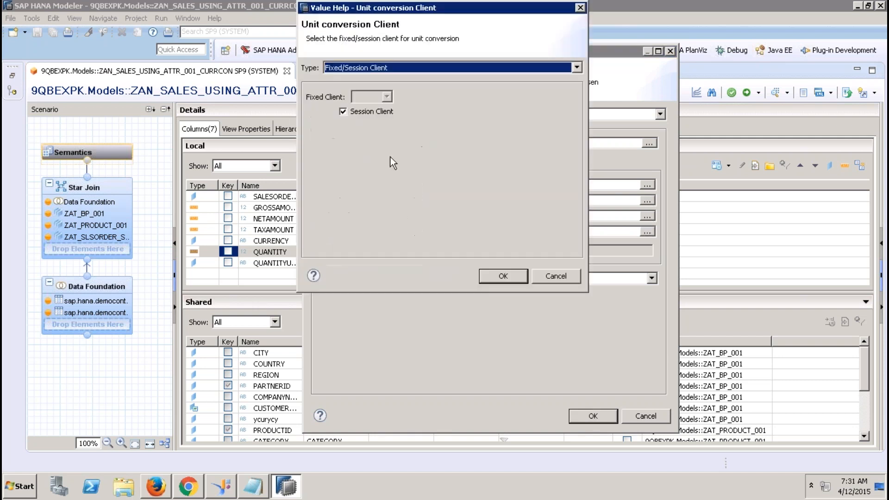
{"action": "left_click", "coordinate": [343, 113]}
{"action": "type", "text": "000"}
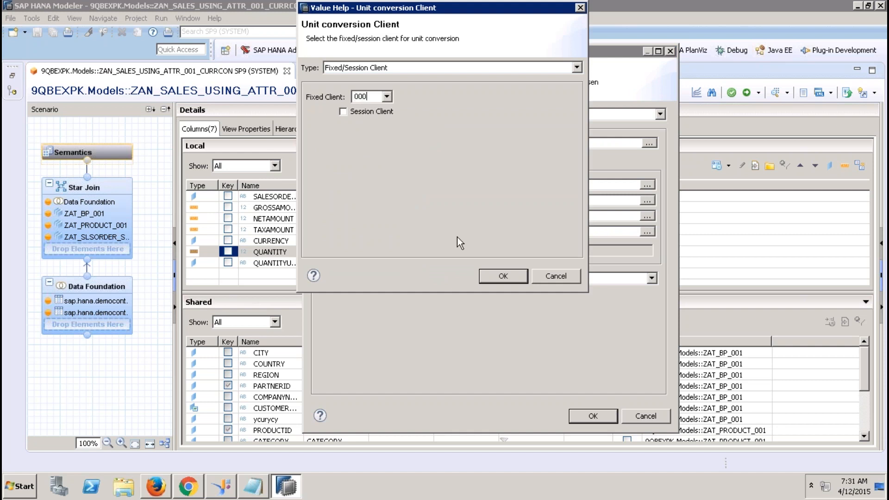
{"action": "left_click", "coordinate": [499, 273]}
{"action": "left_click", "coordinate": [437, 279]}
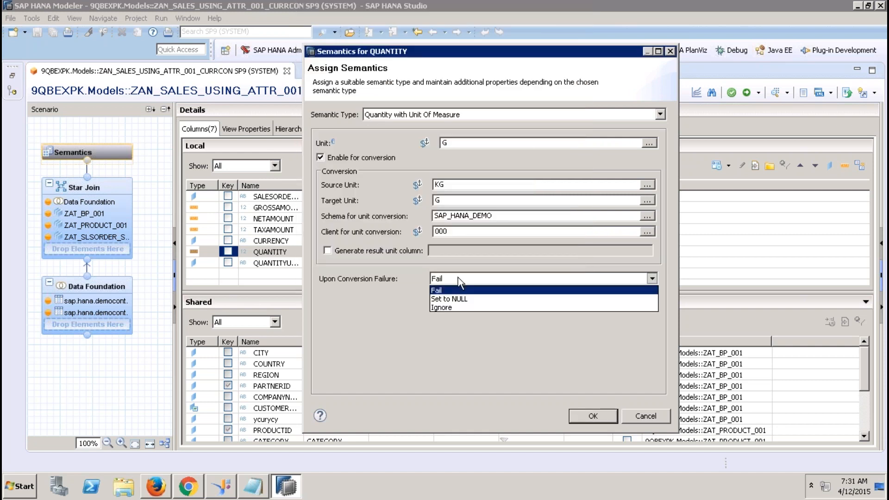
{"action": "left_click", "coordinate": [444, 308]}
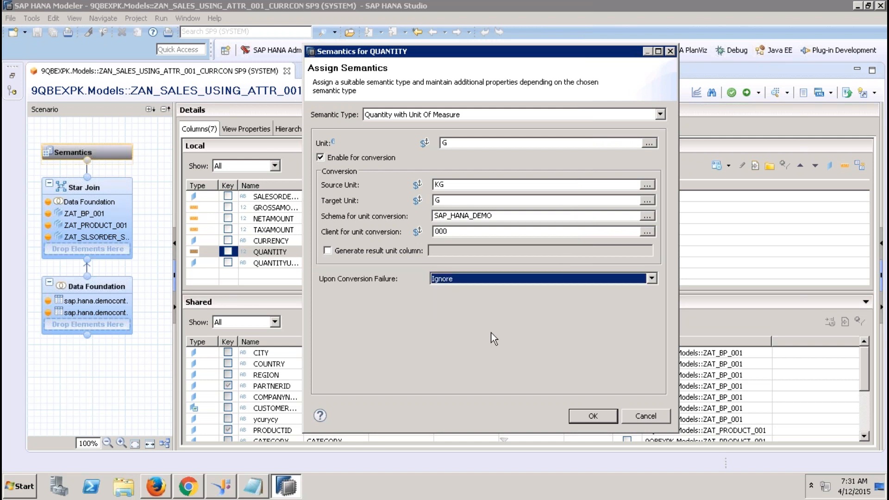
{"action": "left_click", "coordinate": [587, 419]}
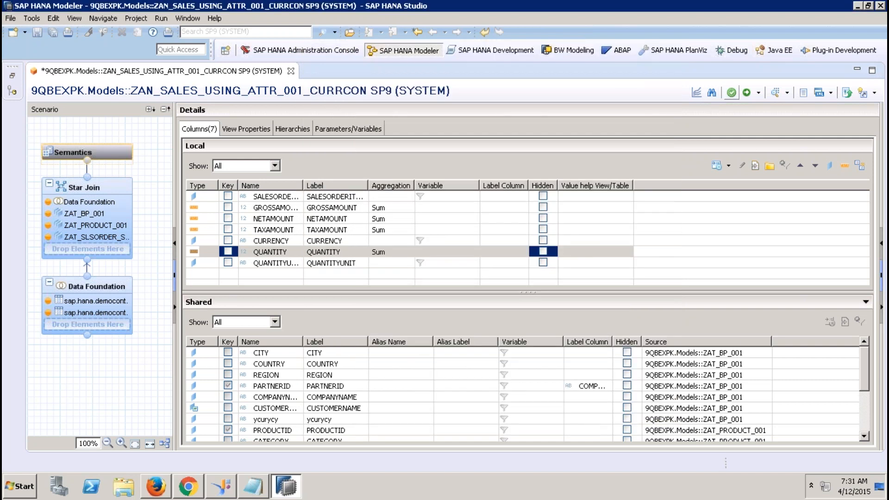
Activate the analytic view and try to preview its raw data, dismissing the query dialog and closing the preview.
{"action": "left_click", "coordinate": [747, 93]}
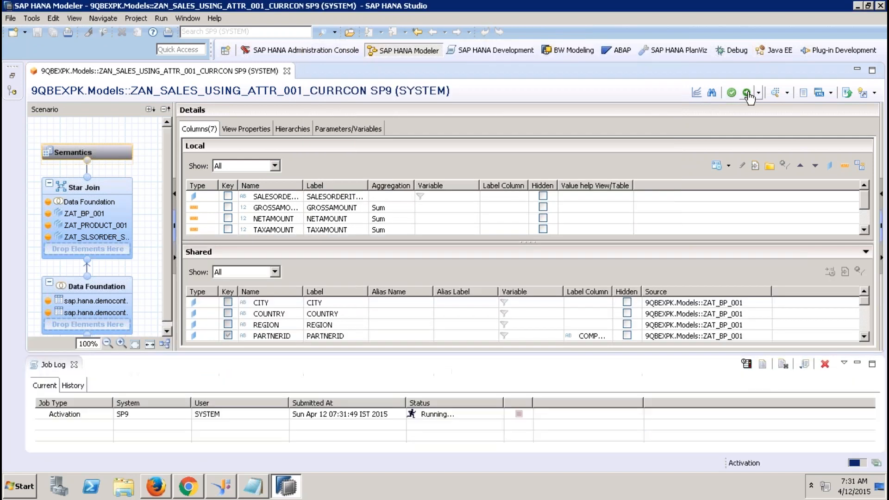
{"action": "left_click", "coordinate": [774, 94]}
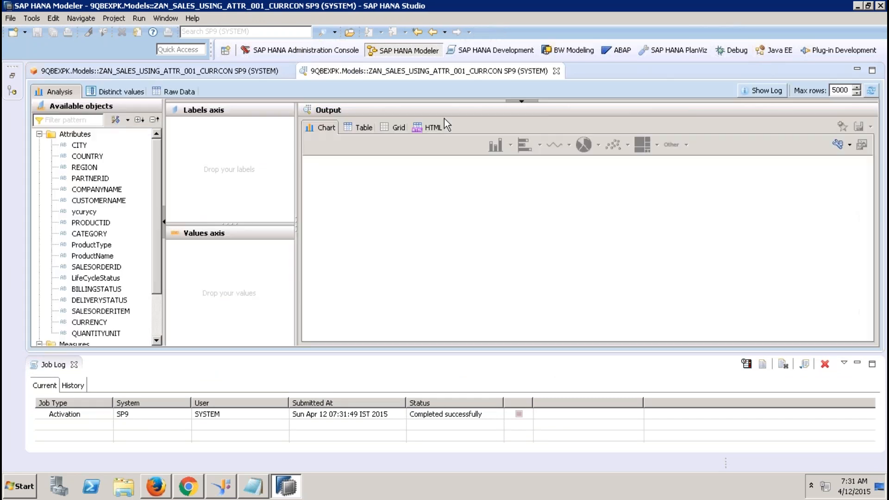
{"action": "left_click", "coordinate": [188, 91]}
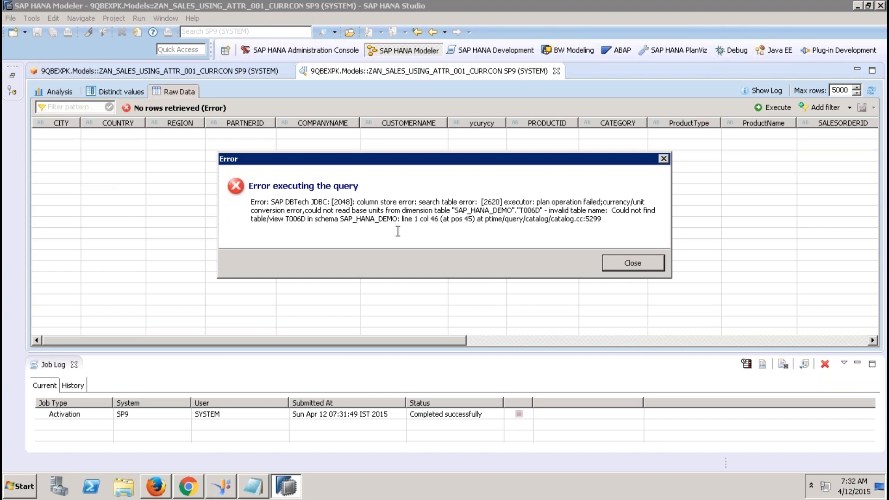
{"action": "left_click", "coordinate": [615, 266]}
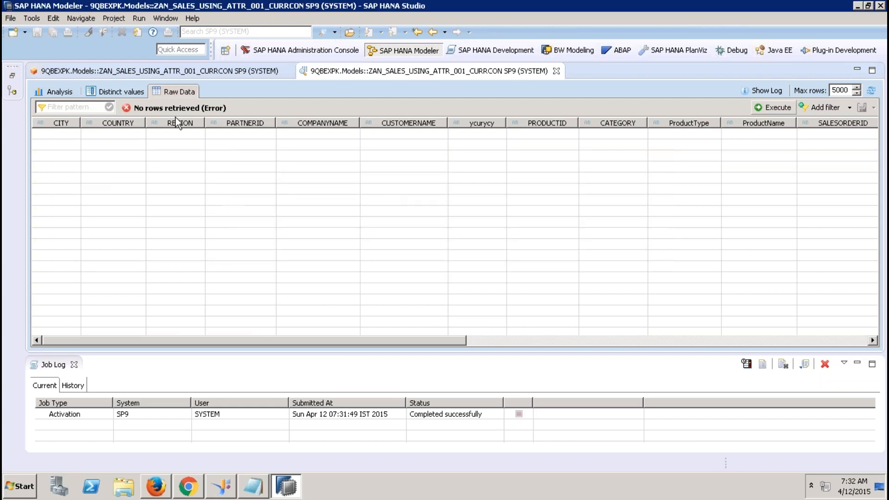
{"action": "left_click", "coordinate": [556, 71]}
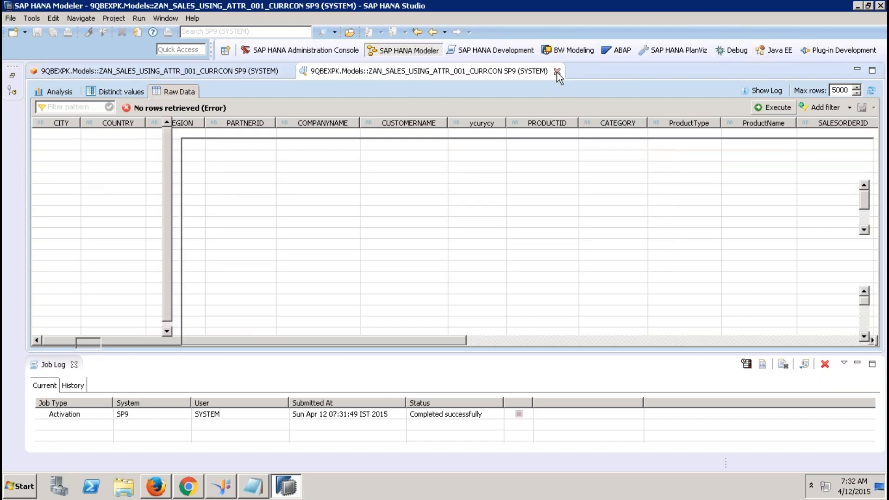
Change the view's default schema to the unit schema ABAP (SAPABAP1) in its general properties.
{"action": "left_click", "coordinate": [237, 129]}
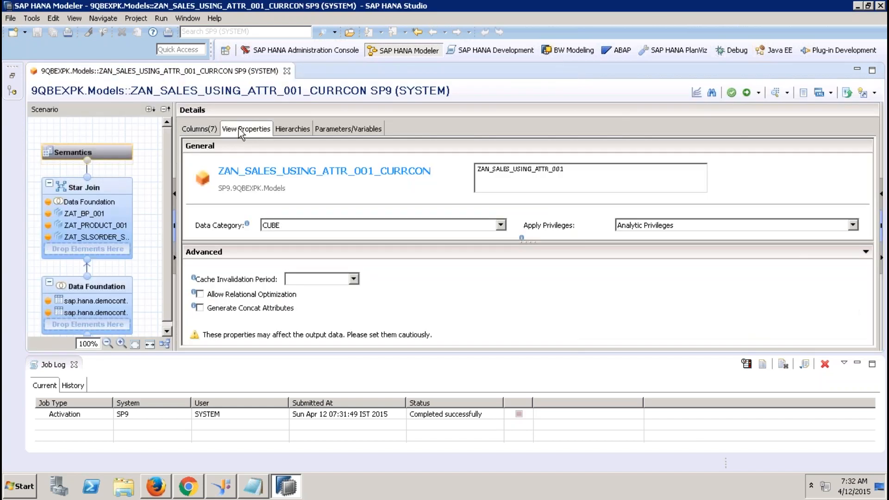
{"action": "left_click", "coordinate": [73, 364]}
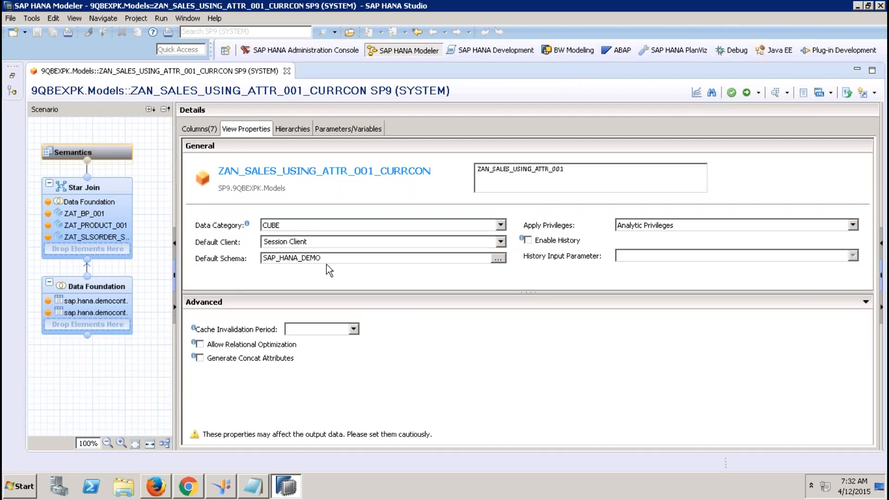
{"action": "left_click", "coordinate": [499, 258]}
{"action": "left_click", "coordinate": [621, 45]}
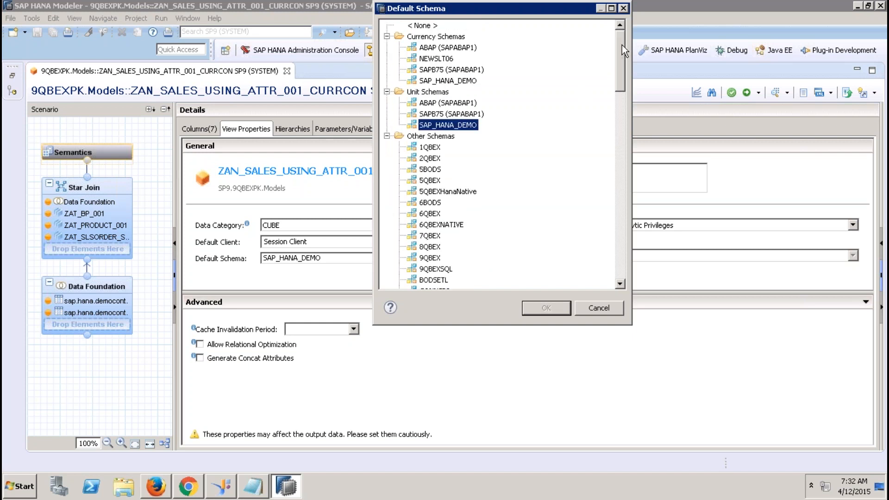
{"action": "double_click", "coordinate": [438, 103]}
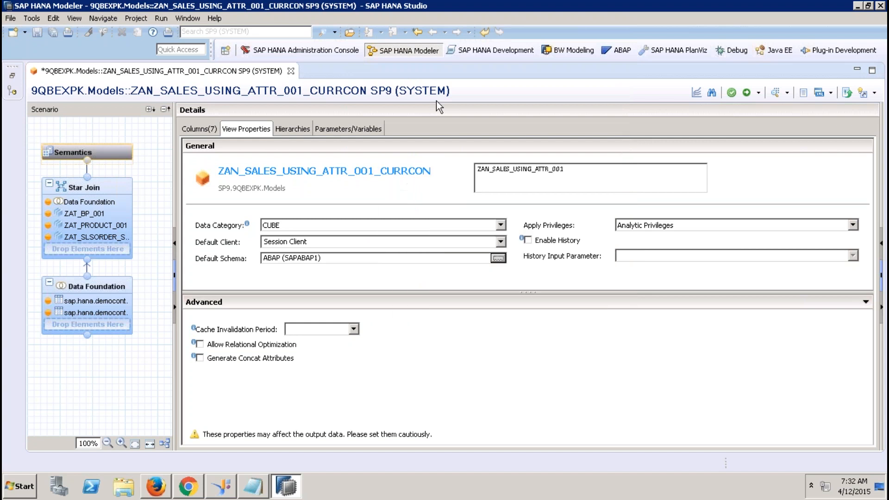
Disable currency conversion in the semantics of the GROSSAMOUNT measure and apply the change.
{"action": "left_click", "coordinate": [198, 128]}
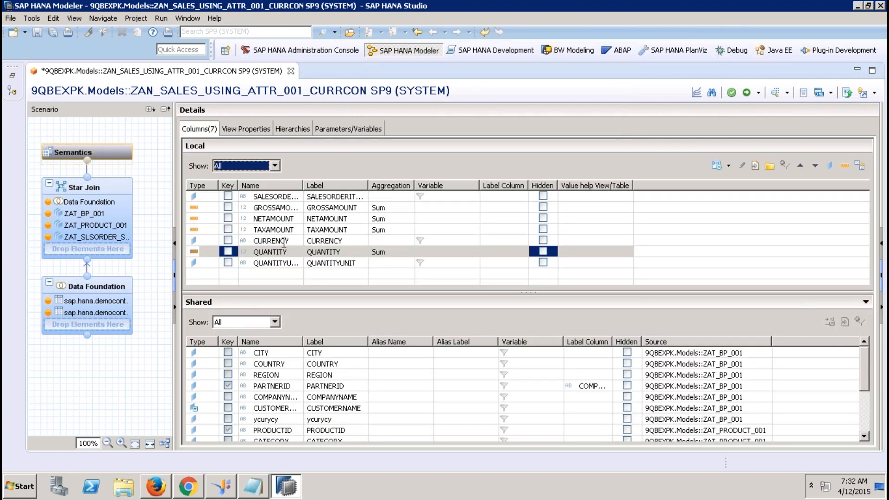
{"action": "double_click", "coordinate": [281, 207]}
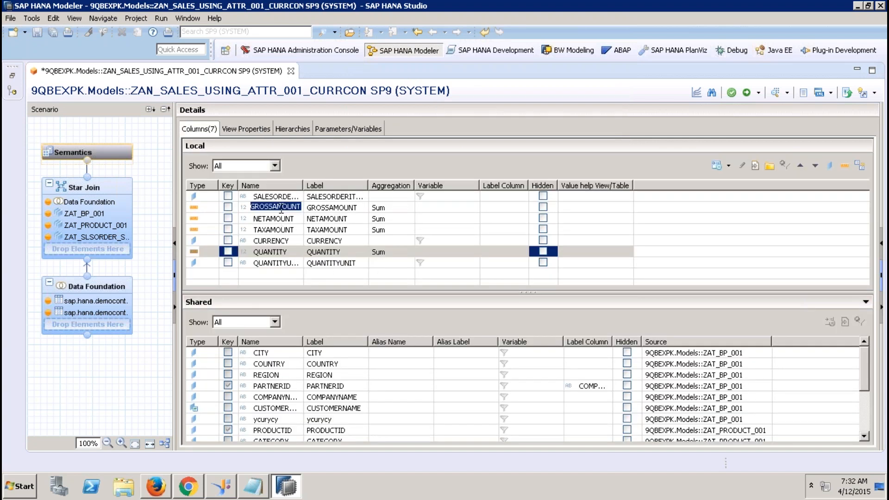
{"action": "left_click", "coordinate": [714, 167]}
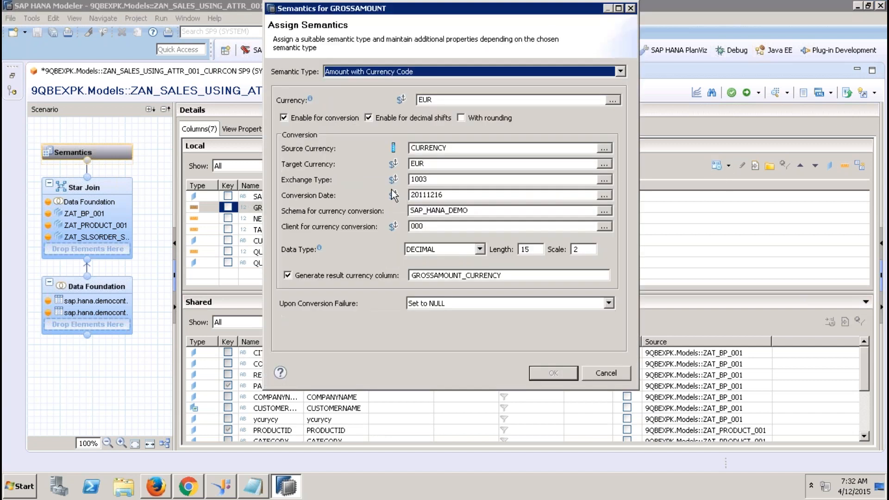
{"action": "left_click", "coordinate": [318, 118]}
{"action": "left_click", "coordinate": [539, 376]}
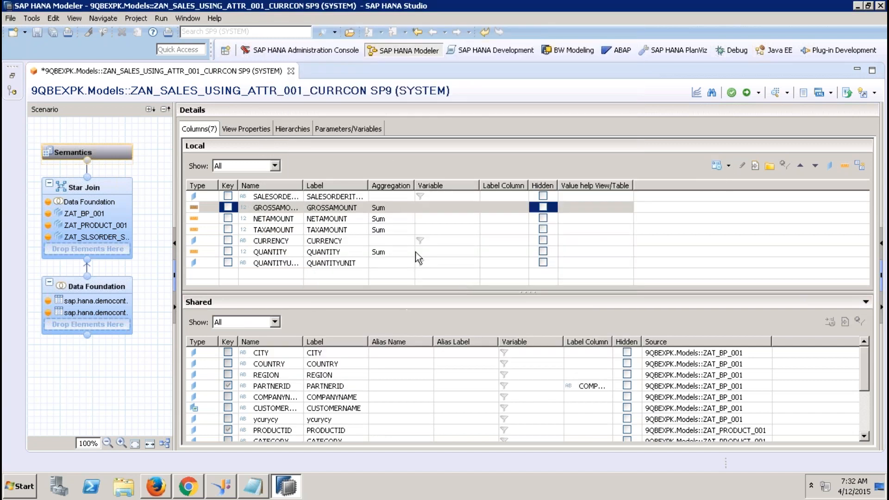
Check the available fixed clients for unit conversion in the QUANTITY semantics and confirm client 000.
{"action": "left_click", "coordinate": [283, 250]}
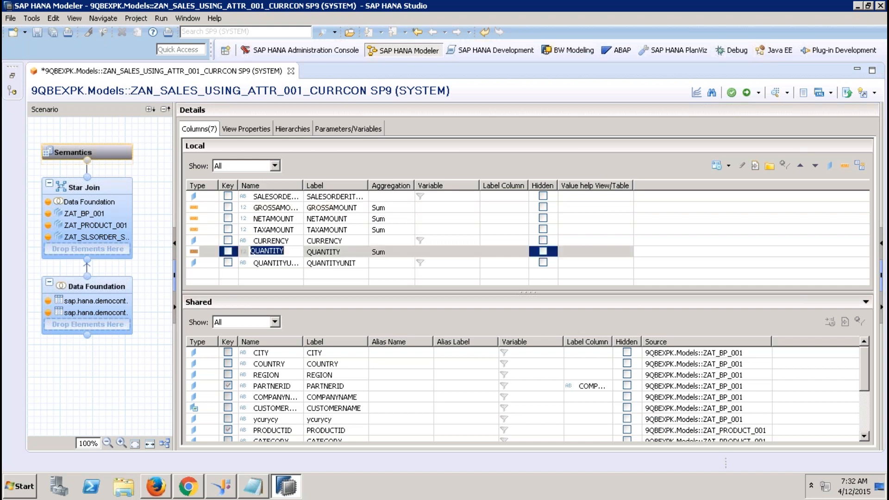
{"action": "left_click", "coordinate": [717, 165]}
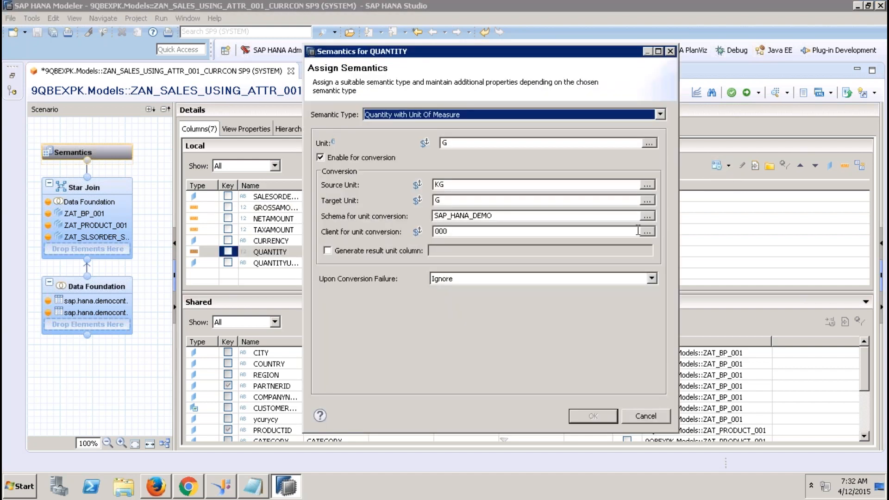
{"action": "left_click", "coordinate": [646, 231]}
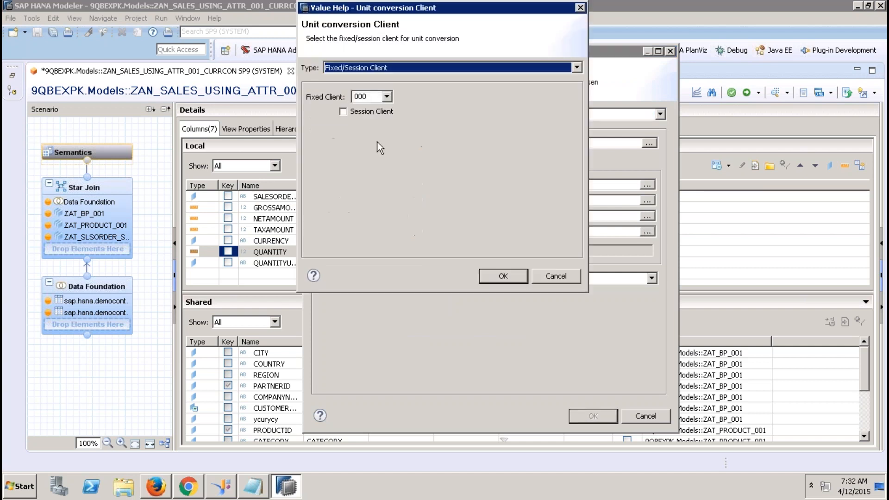
{"action": "left_click", "coordinate": [388, 96]}
{"action": "left_click", "coordinate": [388, 96]}
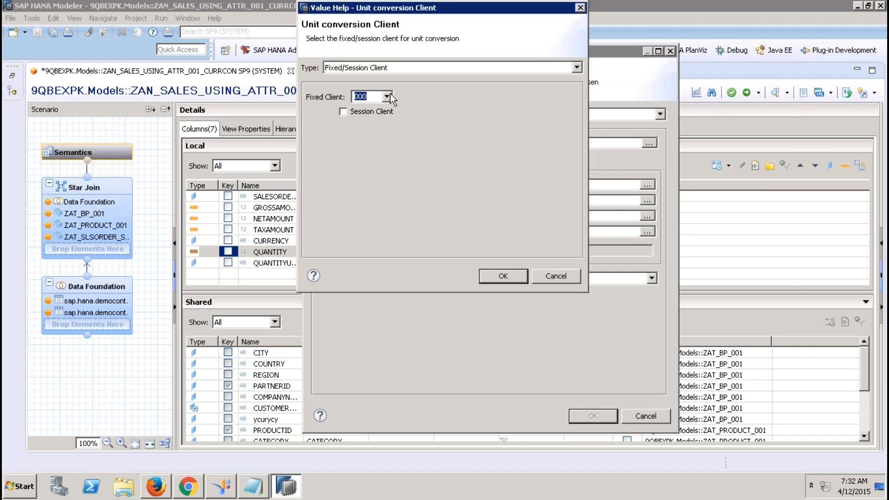
{"action": "left_click", "coordinate": [504, 277]}
{"action": "left_click", "coordinate": [593, 415]}
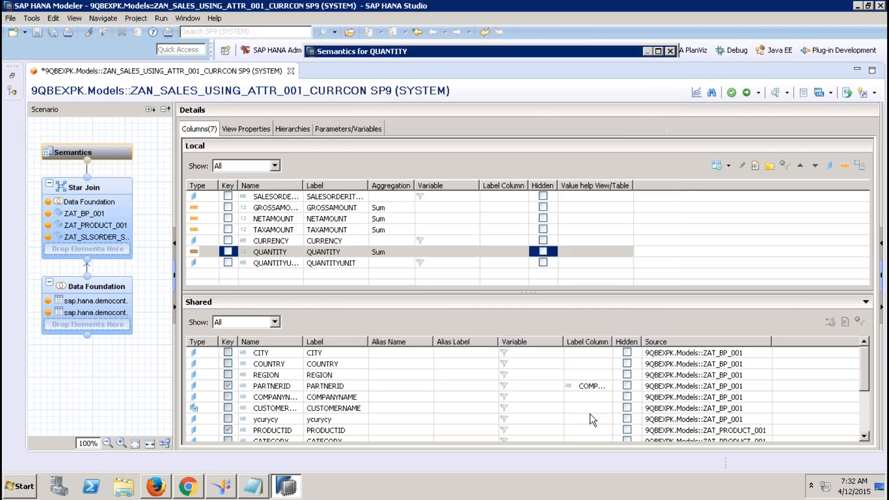
Activate the analytic view and try to preview its raw data, closing the query dialog and the preview.
{"action": "left_click", "coordinate": [746, 92]}
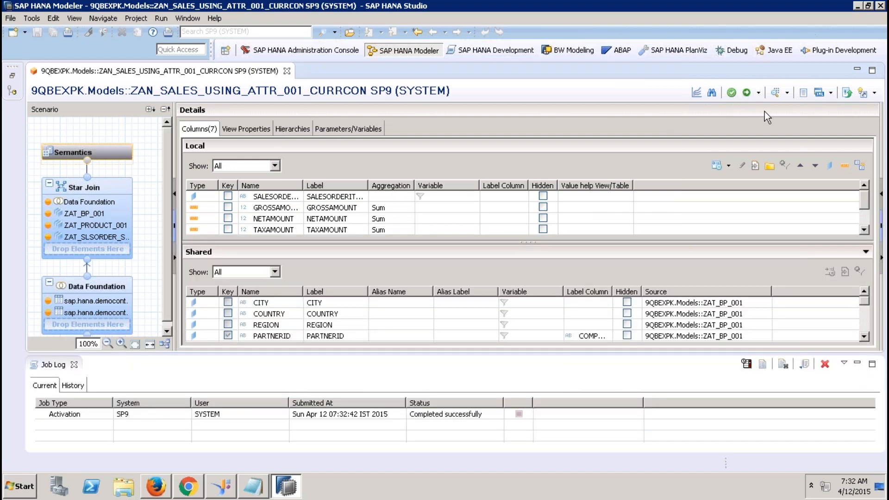
{"action": "left_click", "coordinate": [775, 92]}
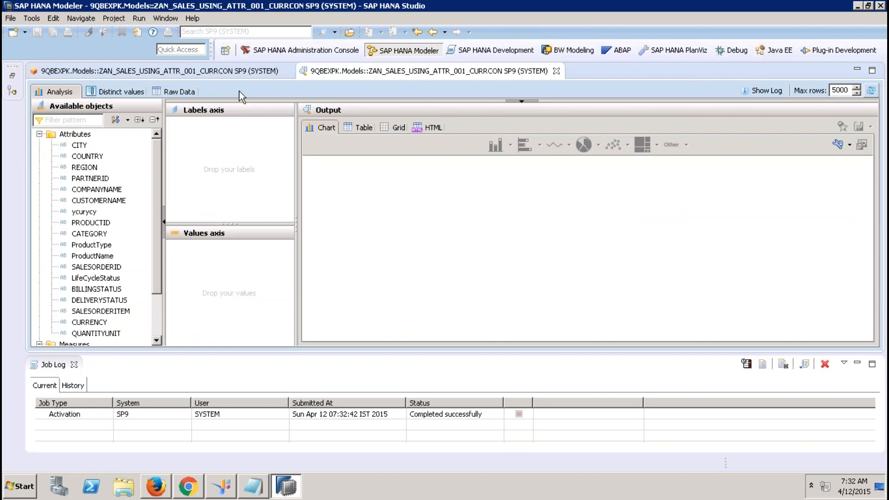
{"action": "left_click", "coordinate": [176, 93]}
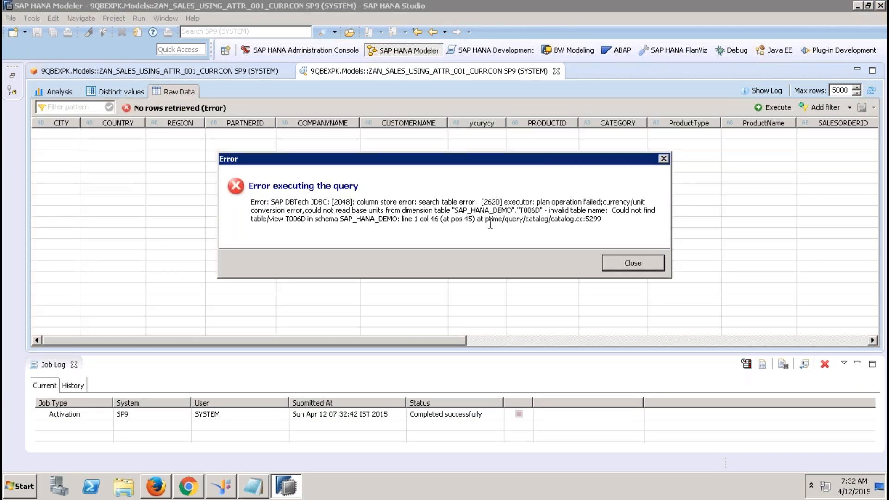
{"action": "left_click", "coordinate": [617, 268]}
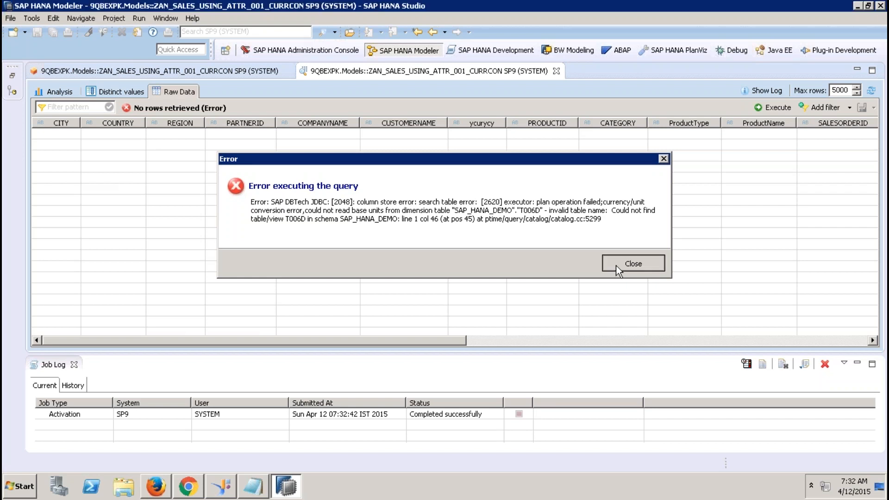
{"action": "left_click", "coordinate": [556, 71]}
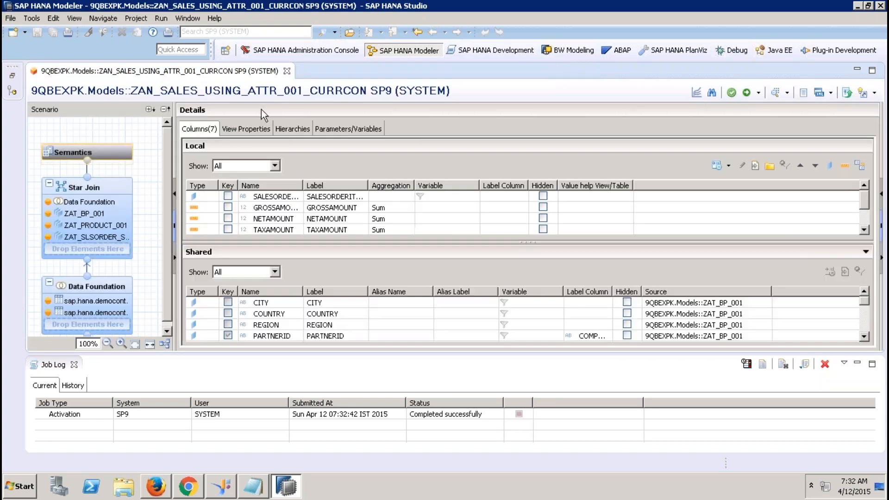
Check the view's default schema, then set the QUANTITY measure's schema for unit conversion to ABAP (SAPABAP1) and apply it.
{"action": "left_click", "coordinate": [248, 129]}
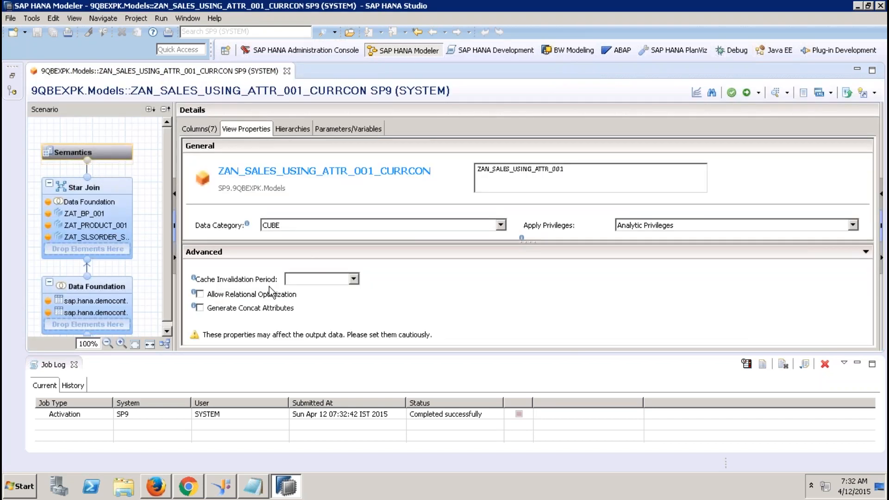
{"action": "left_click", "coordinate": [74, 364]}
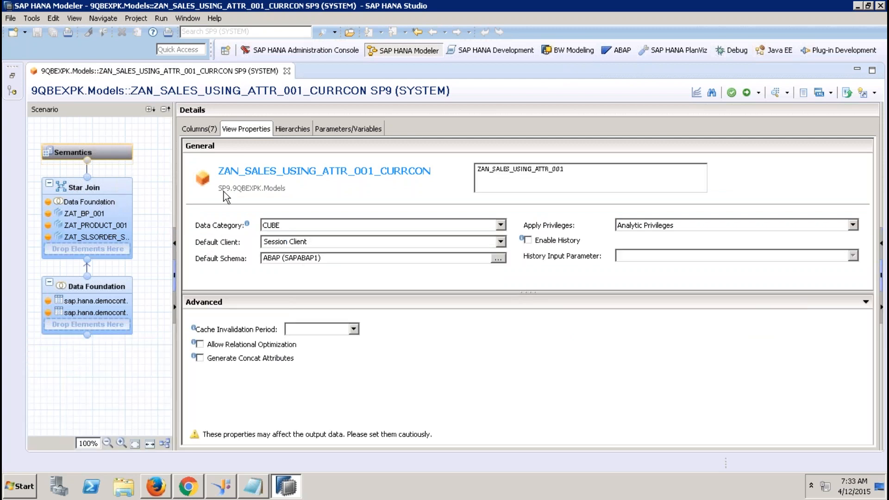
{"action": "left_click", "coordinate": [206, 131]}
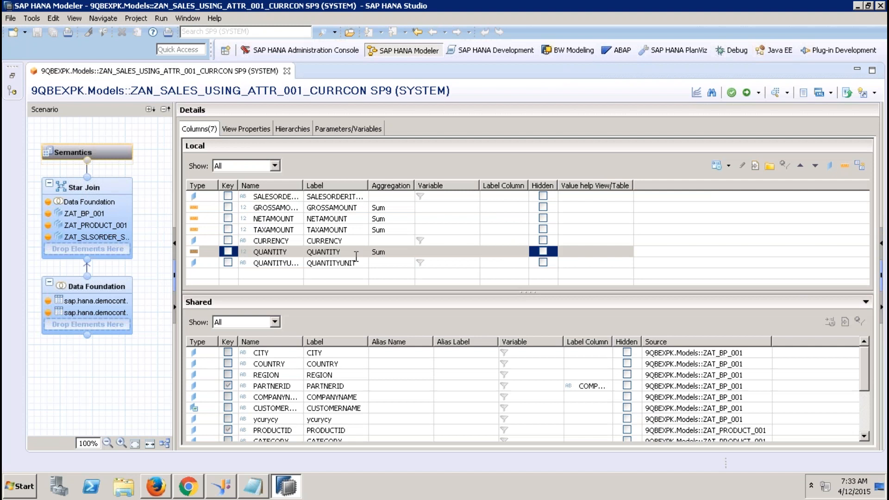
{"action": "left_click", "coordinate": [717, 165]}
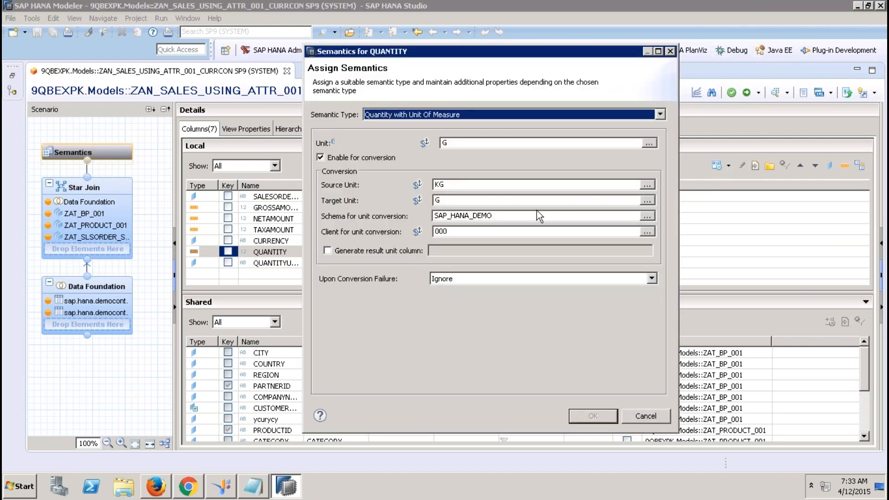
{"action": "left_click", "coordinate": [646, 215]}
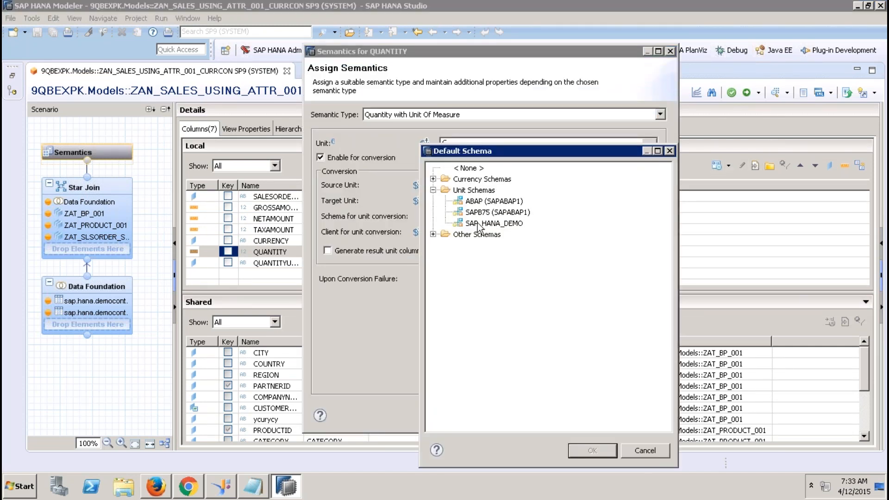
{"action": "double_click", "coordinate": [497, 202]}
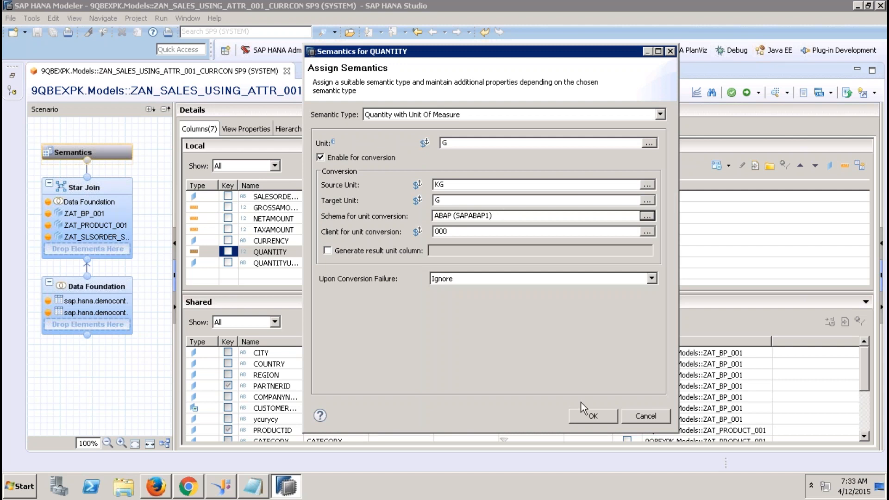
{"action": "left_click", "coordinate": [592, 415]}
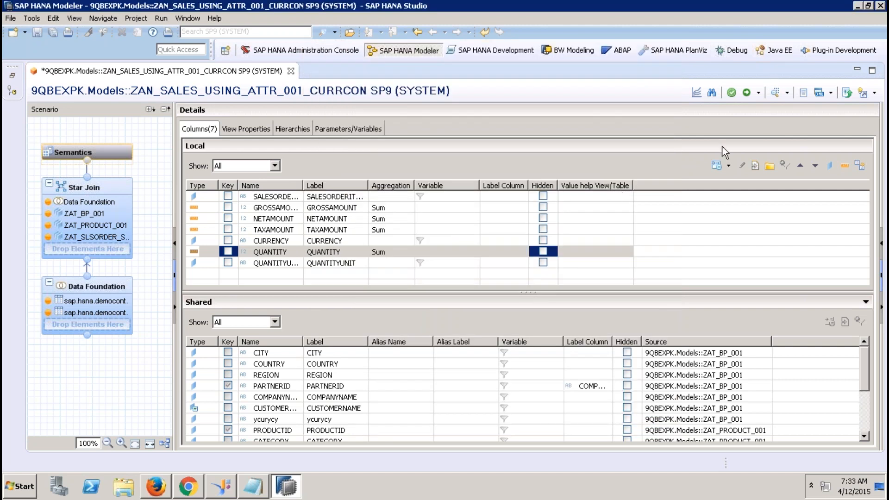
Review the client types and fixed clients offered for the QUANTITY unit conversion, keeping fixed client 000.
{"action": "left_click", "coordinate": [719, 165]}
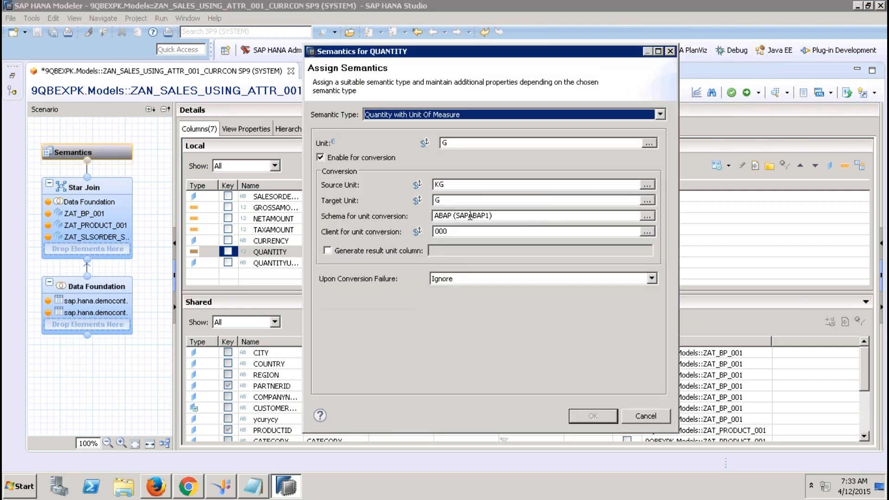
{"action": "left_click", "coordinate": [653, 232]}
{"action": "left_click", "coordinate": [386, 97]}
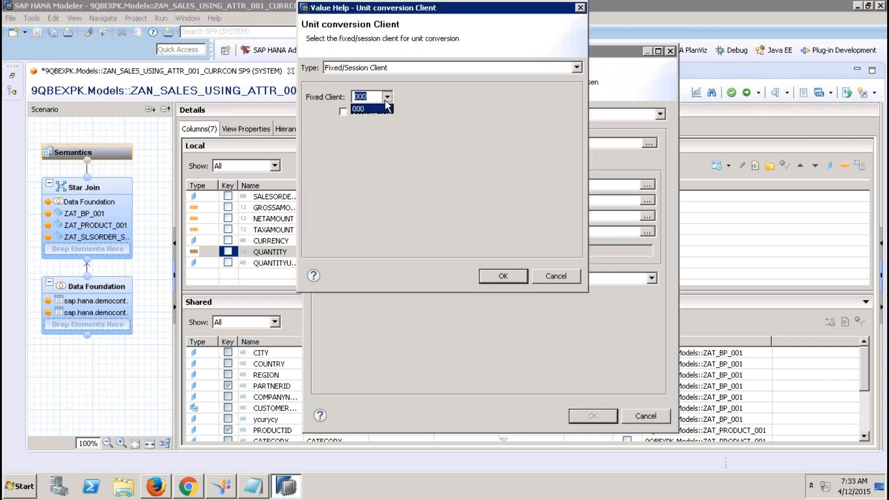
{"action": "left_click", "coordinate": [385, 102]}
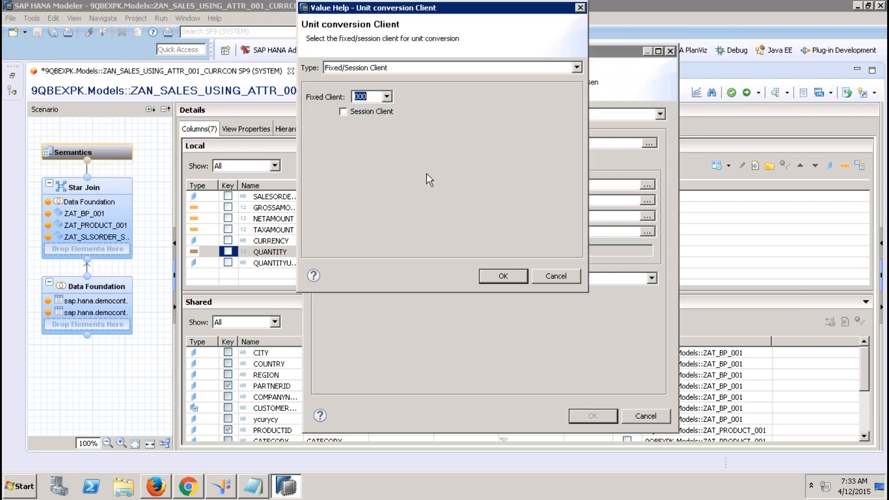
{"action": "left_click", "coordinate": [435, 71]}
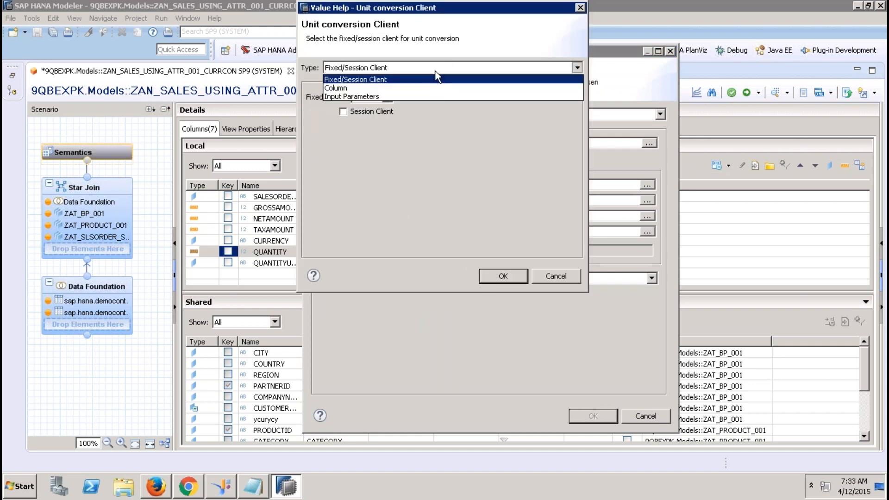
{"action": "left_click", "coordinate": [466, 141]}
{"action": "left_click", "coordinate": [497, 280]}
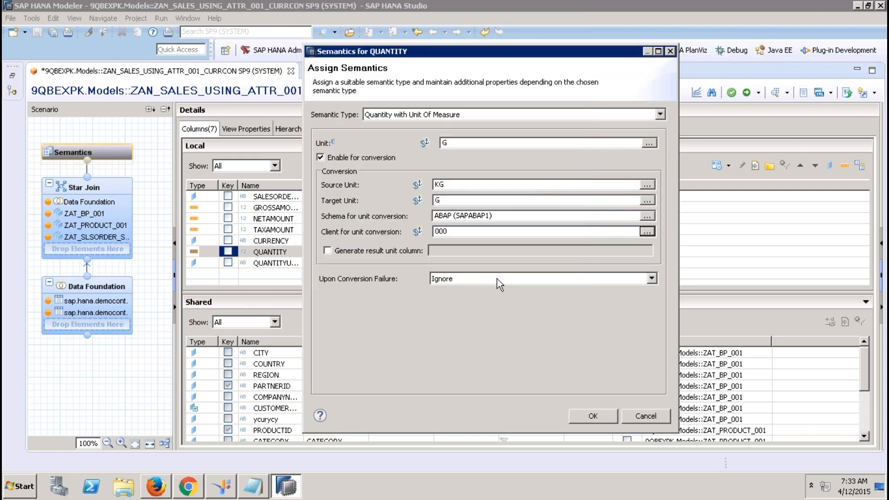
{"action": "left_click", "coordinate": [577, 414]}
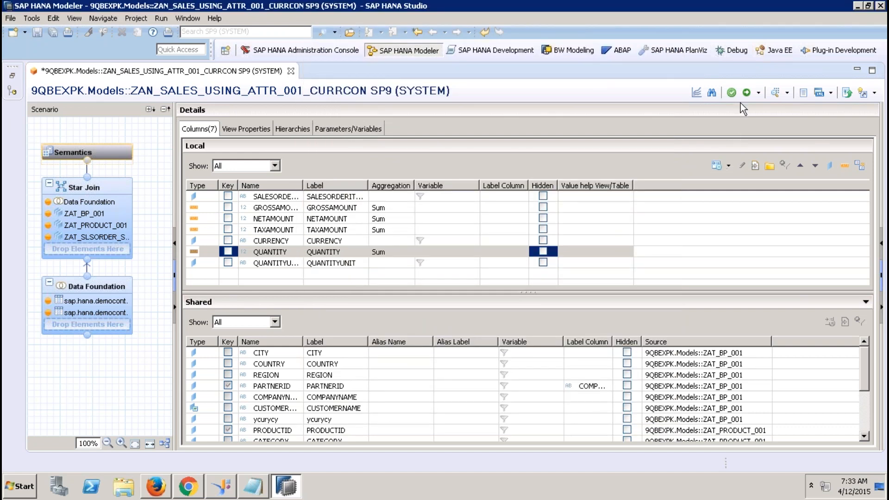
Activate the view and preview its raw data to examine the converted QUANTITY column, then close the job log and the preview.
{"action": "left_click", "coordinate": [746, 93]}
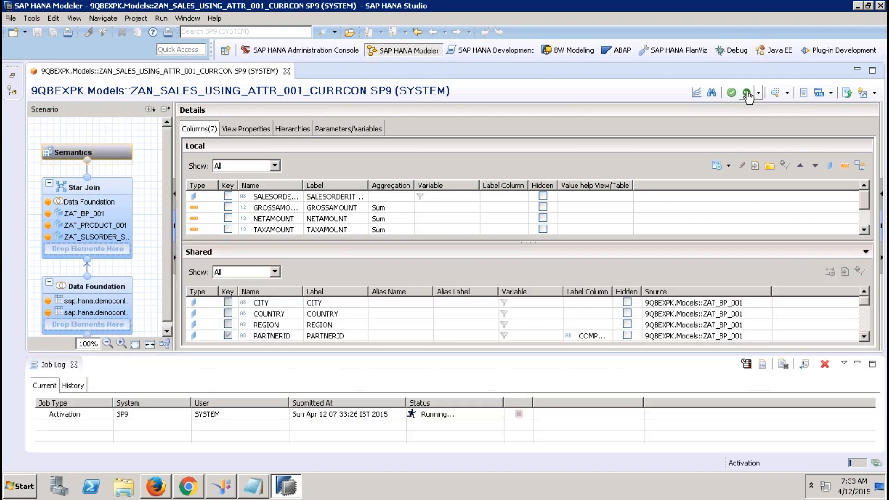
{"action": "left_click", "coordinate": [776, 92]}
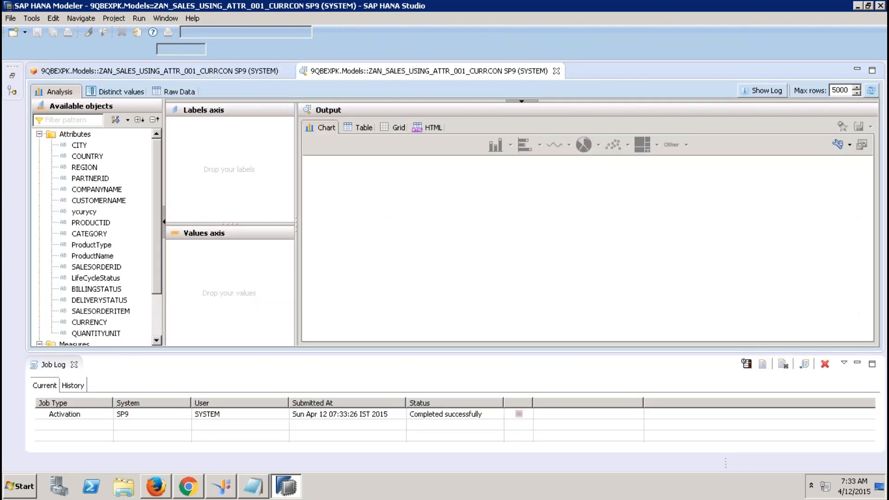
{"action": "left_click", "coordinate": [180, 92]}
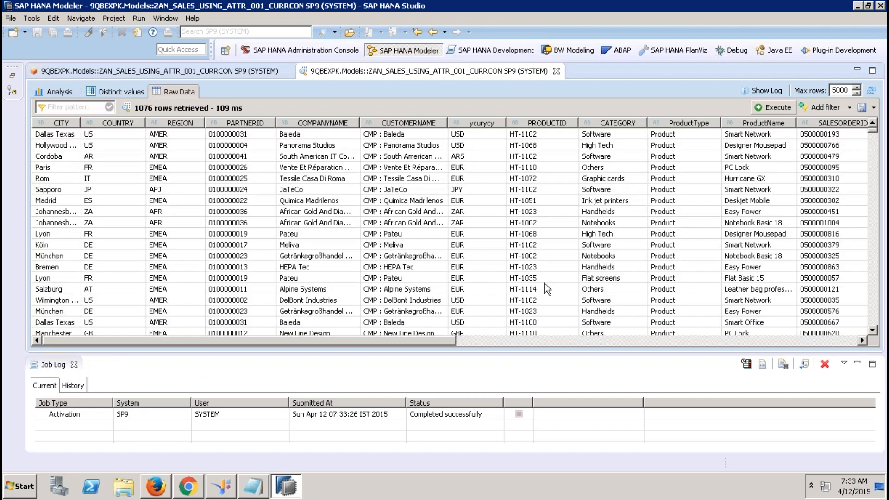
{"action": "left_click", "coordinate": [822, 340]}
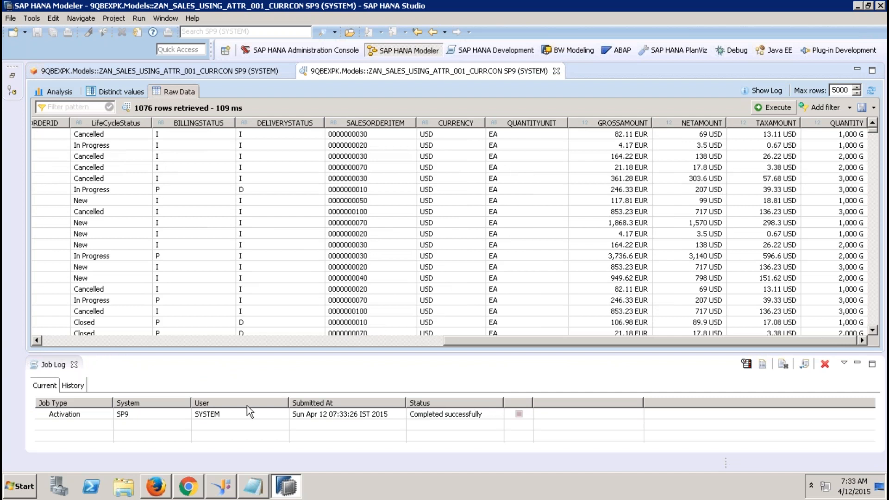
{"action": "left_click", "coordinate": [74, 365]}
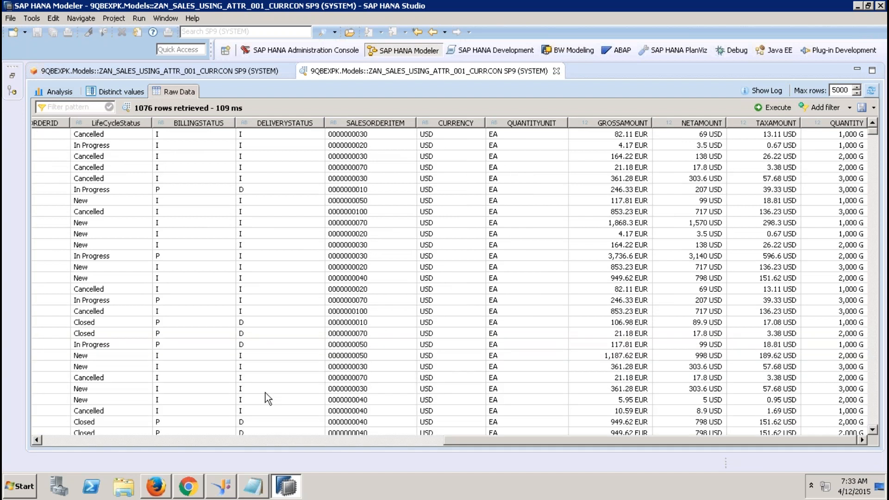
{"action": "left_click", "coordinate": [557, 71]}
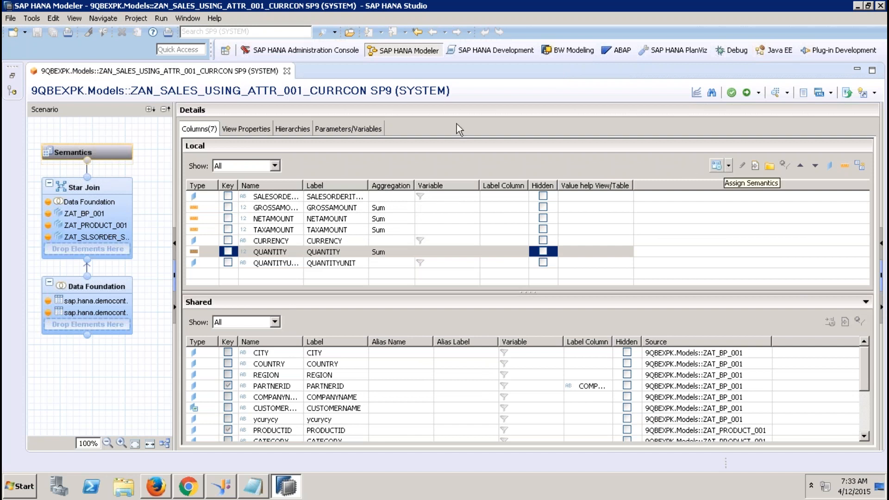
Create a direct input parameter named ip_targetunit with data type VARCHAR and length 3, and return to the view's columns.
{"action": "left_click", "coordinate": [354, 125]}
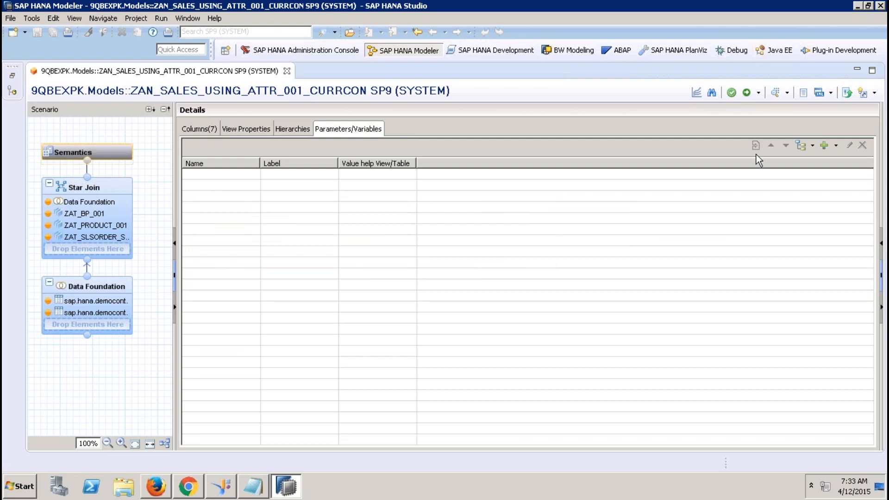
{"action": "left_click", "coordinate": [836, 147]}
{"action": "left_click", "coordinate": [829, 174]}
{"action": "type", "text": "ip_"}
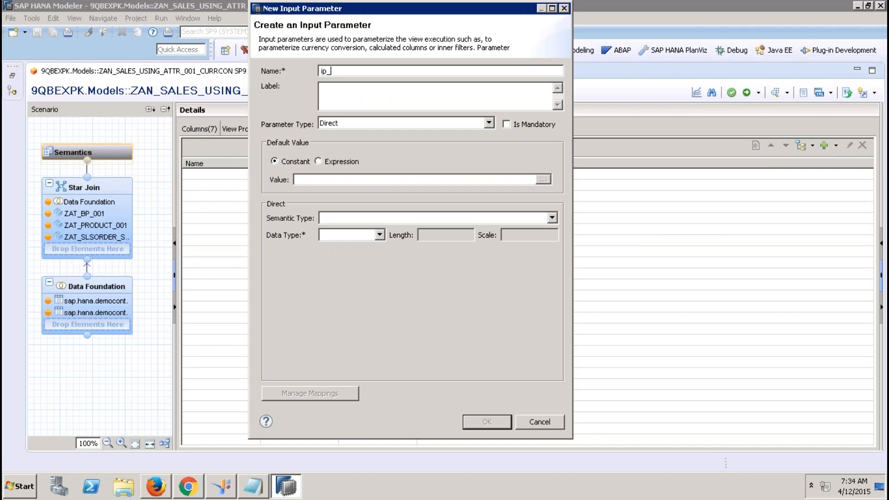
{"action": "type", "text": "targetunit"}
{"action": "left_click", "coordinate": [377, 99]}
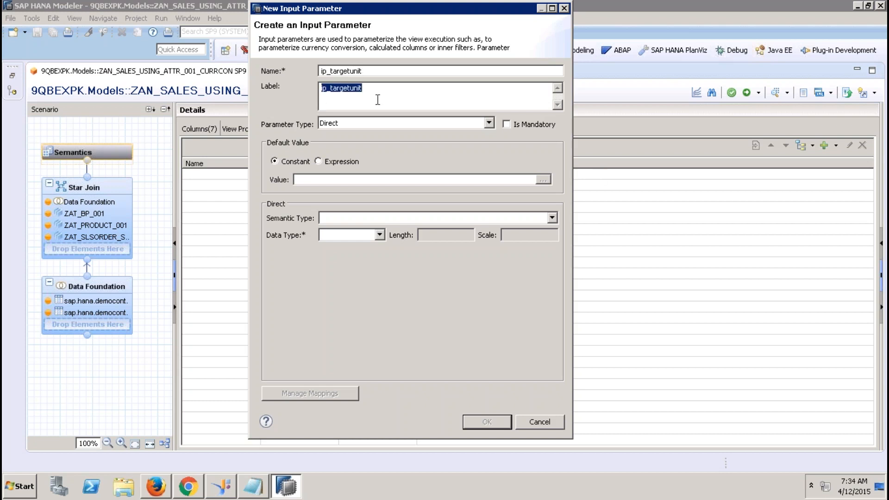
{"action": "left_click", "coordinate": [359, 236]}
{"action": "left_click", "coordinate": [350, 244]}
{"action": "left_click", "coordinate": [437, 233]}
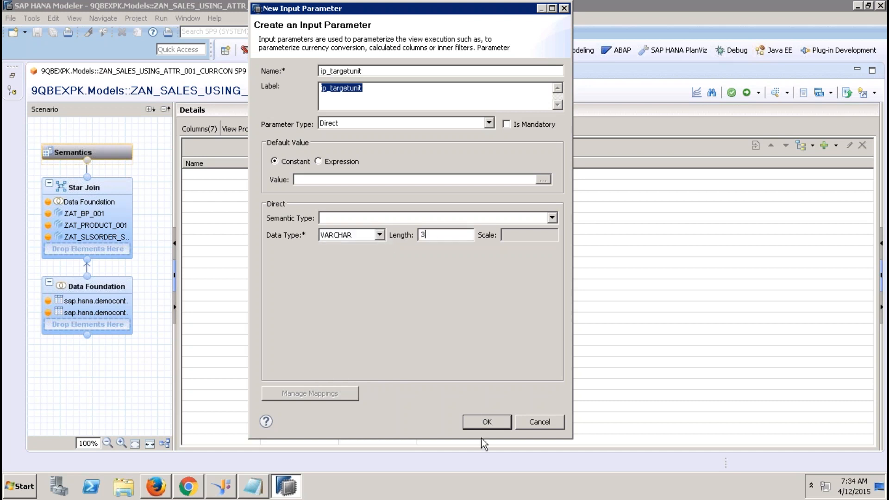
{"action": "left_click", "coordinate": [482, 423]}
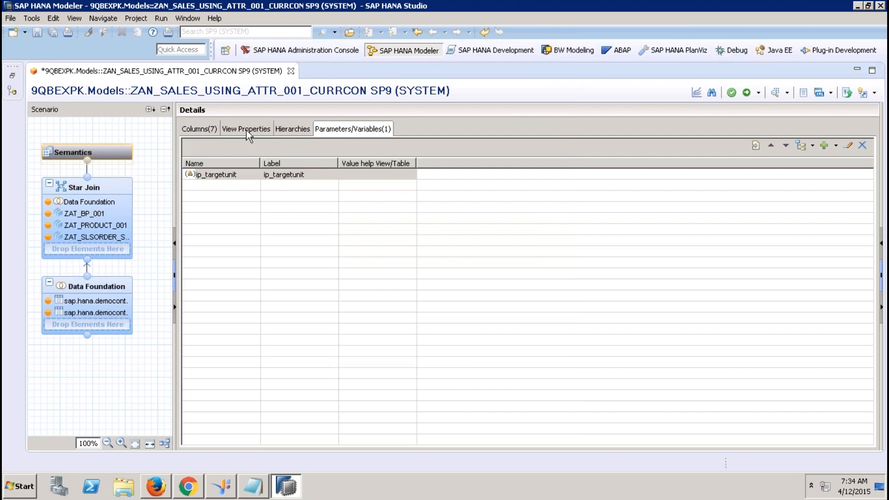
{"action": "left_click", "coordinate": [206, 129]}
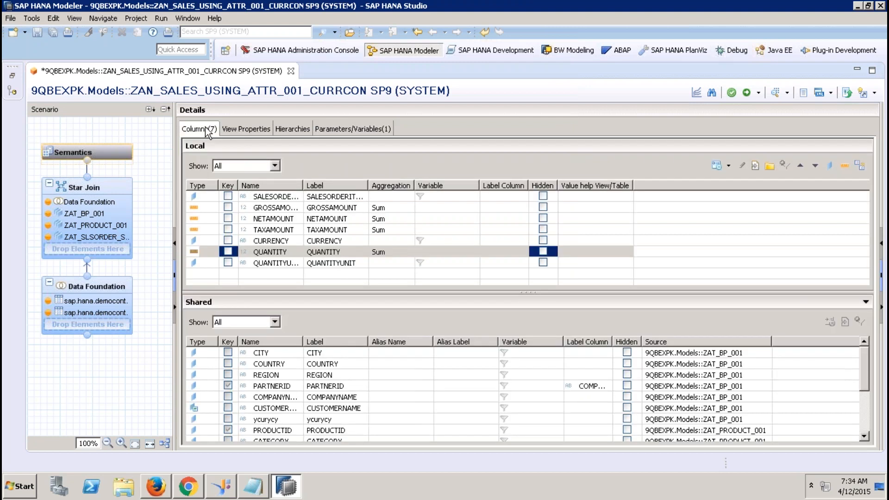
Set the target unit of the QUANTITY measure's unit conversion to the input parameter ip_targetunit.
{"action": "left_click", "coordinate": [273, 253]}
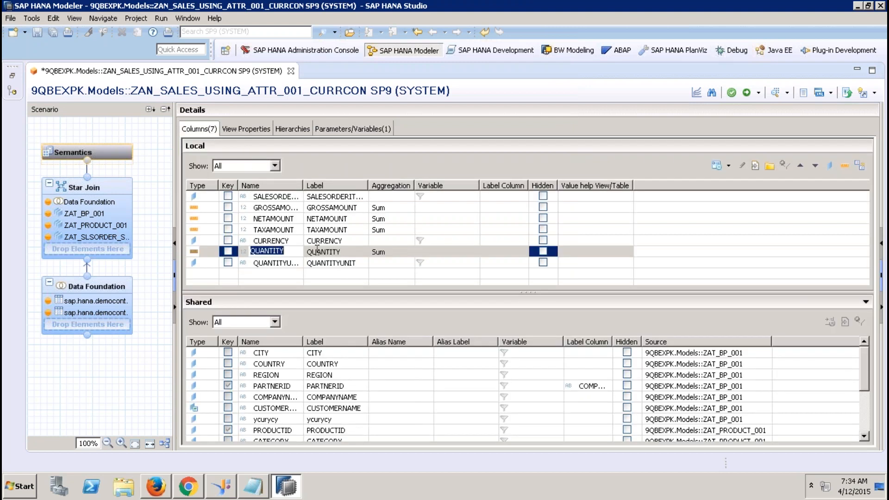
{"action": "left_click", "coordinate": [717, 169]}
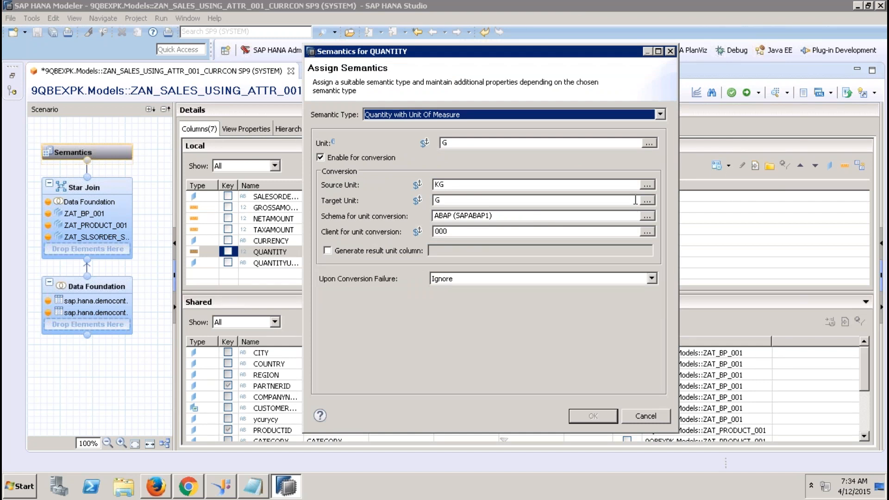
{"action": "left_click", "coordinate": [646, 201]}
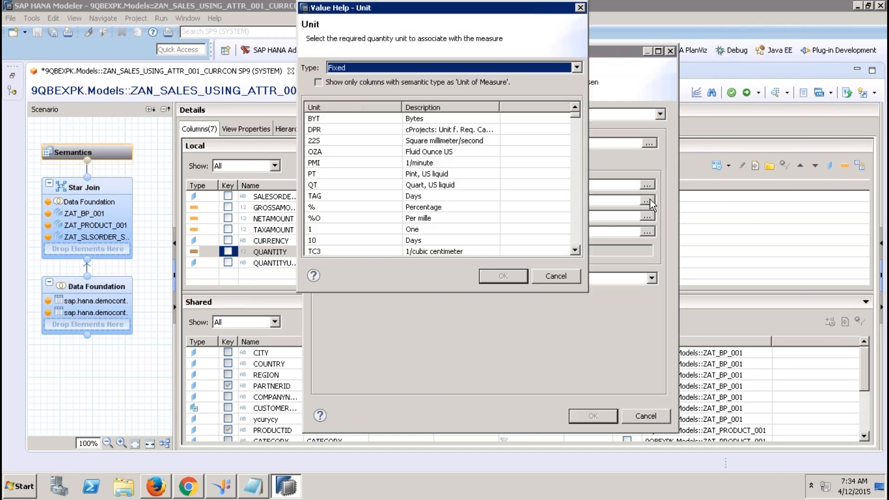
{"action": "left_click", "coordinate": [380, 70]}
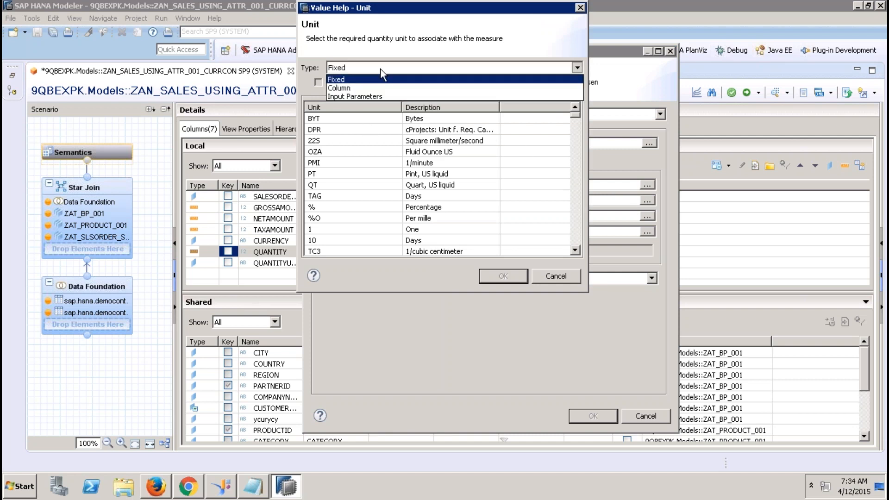
{"action": "left_click", "coordinate": [363, 96]}
{"action": "left_click", "coordinate": [366, 117]}
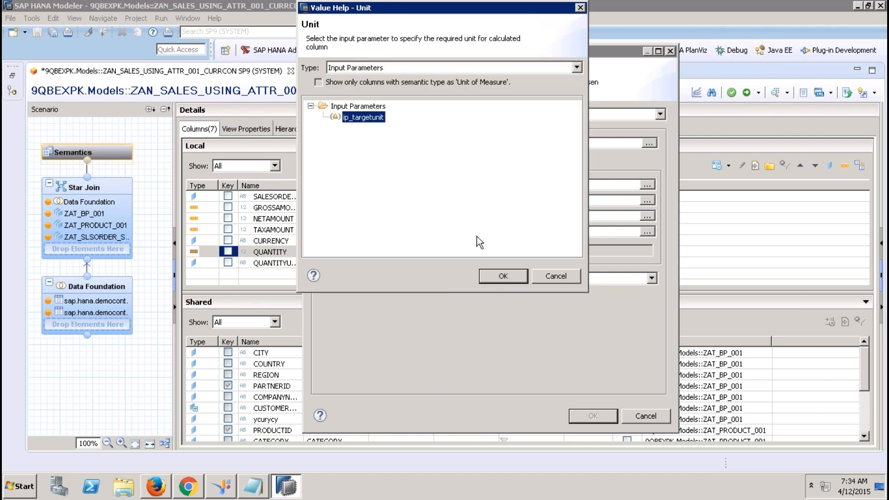
{"action": "left_click", "coordinate": [497, 270]}
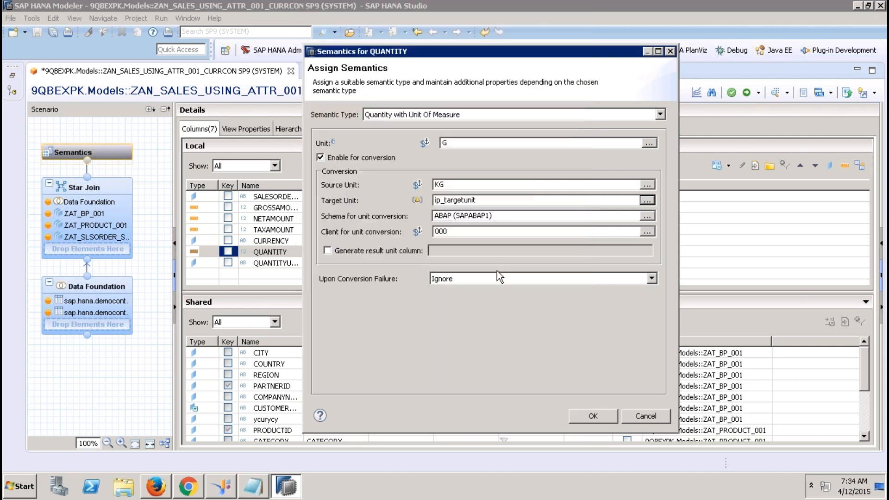
Check the schemas and client types offered for the QUANTITY unit conversion, and apply the measure's semantics.
{"action": "left_click", "coordinate": [646, 216]}
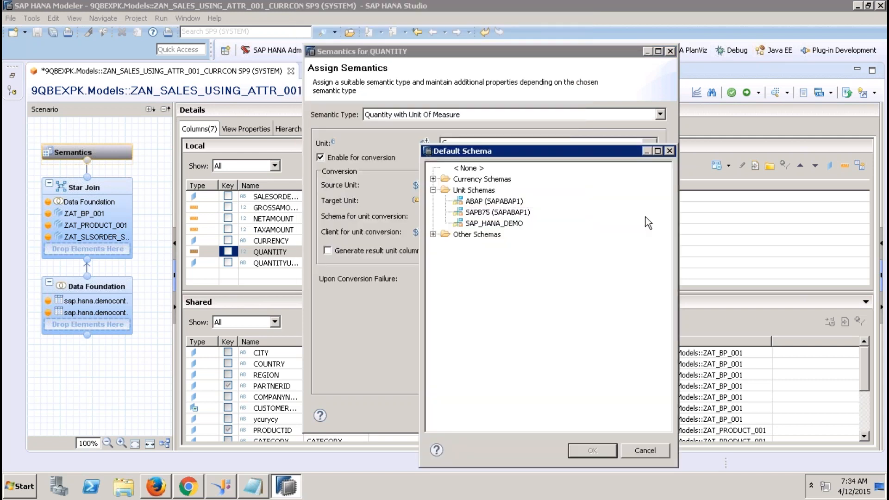
{"action": "left_click", "coordinate": [665, 449]}
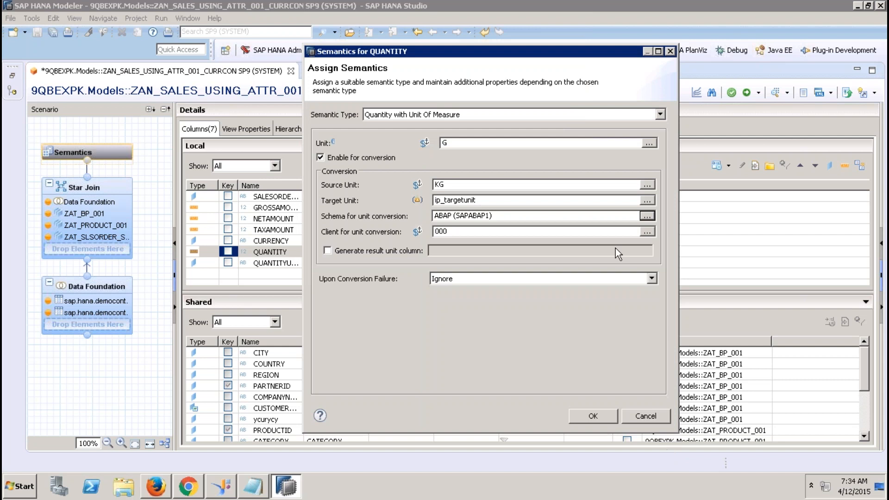
{"action": "left_click", "coordinate": [647, 231]}
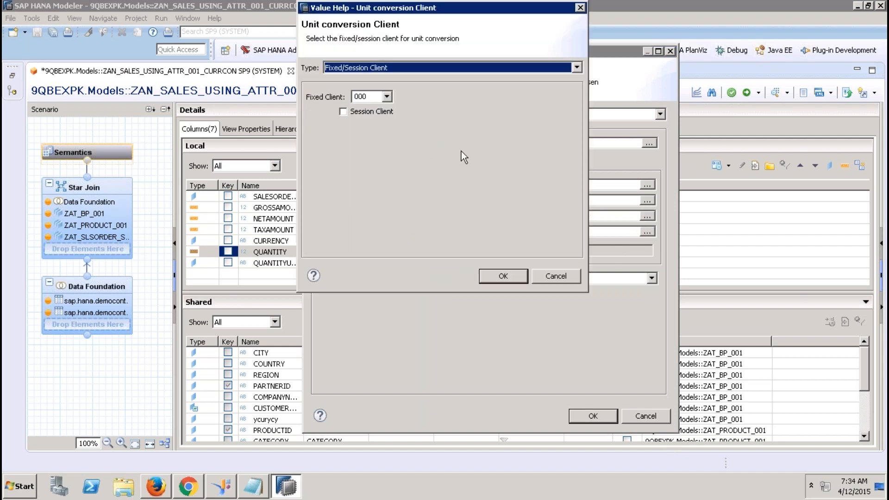
{"action": "left_click", "coordinate": [372, 68]}
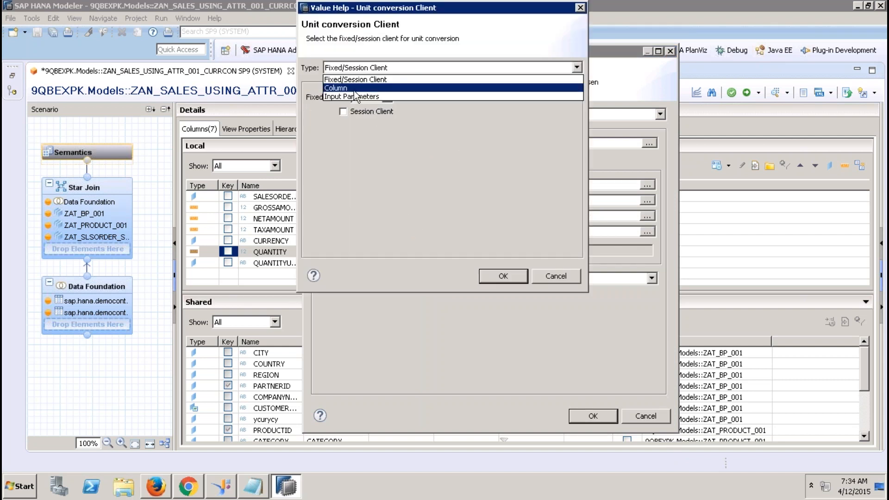
{"action": "left_click", "coordinate": [511, 155]}
{"action": "left_click", "coordinate": [557, 275]}
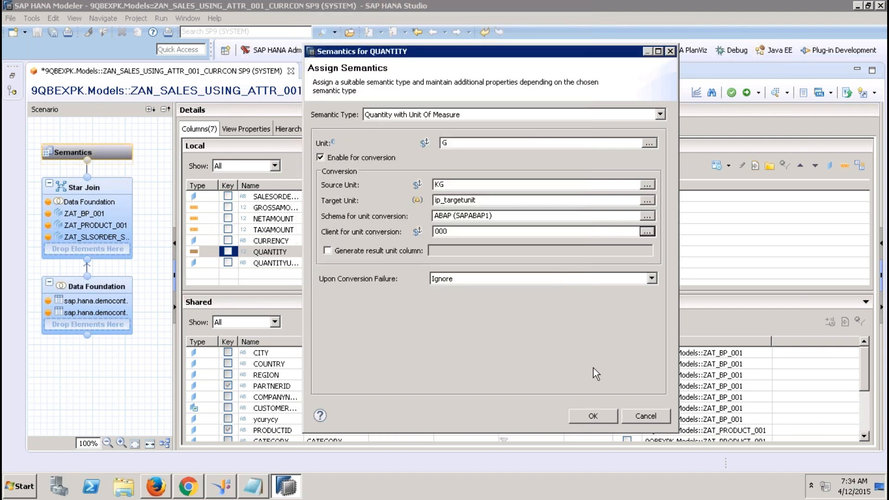
{"action": "left_click", "coordinate": [591, 419]}
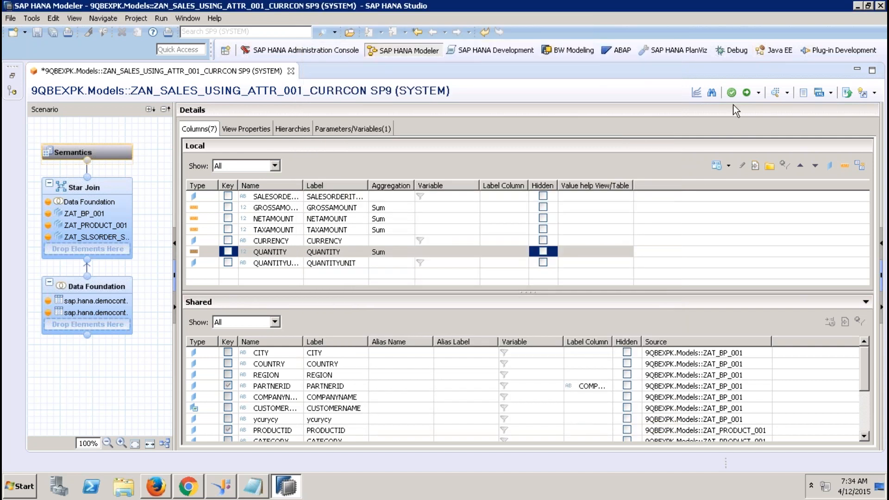
Activate the view and open its data preview with the ip_targetunit input parameter set to G.
{"action": "left_click", "coordinate": [746, 92]}
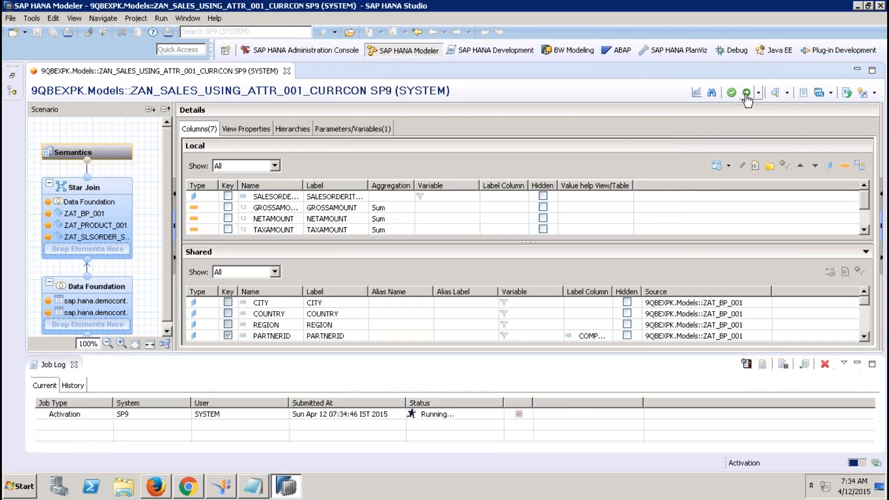
{"action": "left_click", "coordinate": [775, 94]}
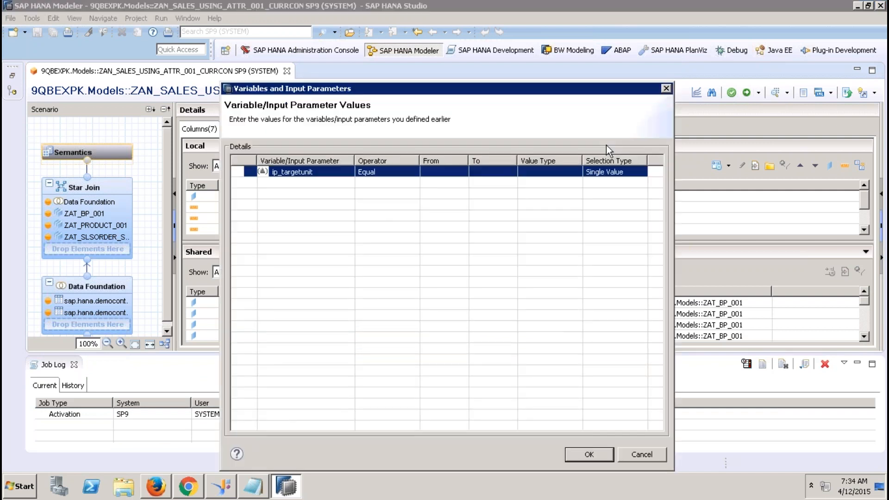
{"action": "left_click", "coordinate": [442, 176]}
{"action": "type", "text": "G"}
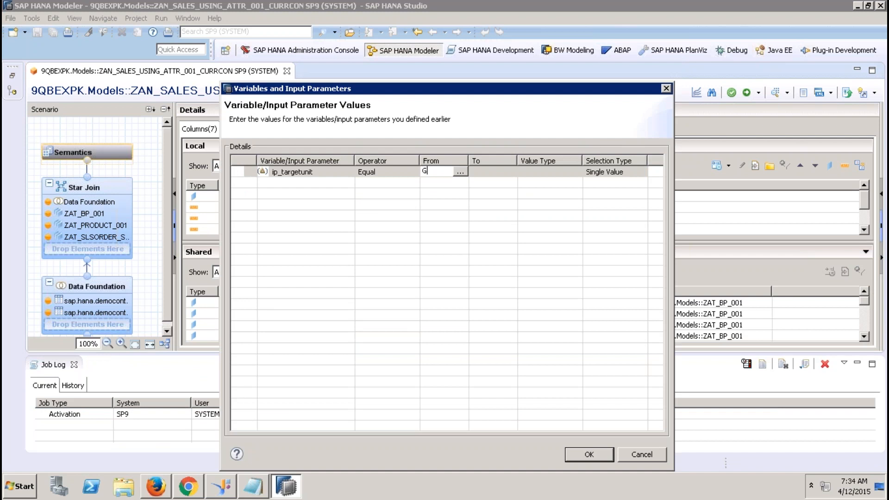
{"action": "left_click", "coordinate": [499, 172]}
{"action": "left_click", "coordinate": [588, 460]}
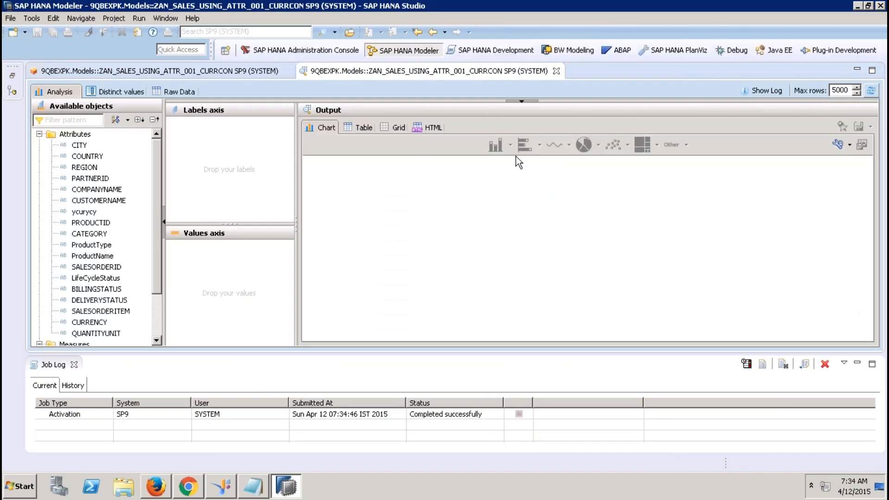
Examine the converted QUANTITY column in the preview's raw data, and close the preview.
{"action": "left_click", "coordinate": [178, 92]}
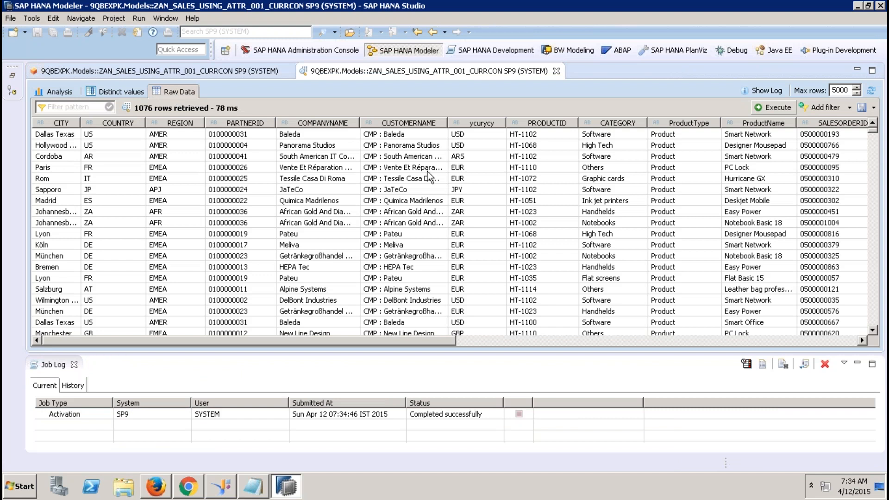
{"action": "left_click", "coordinate": [744, 340]}
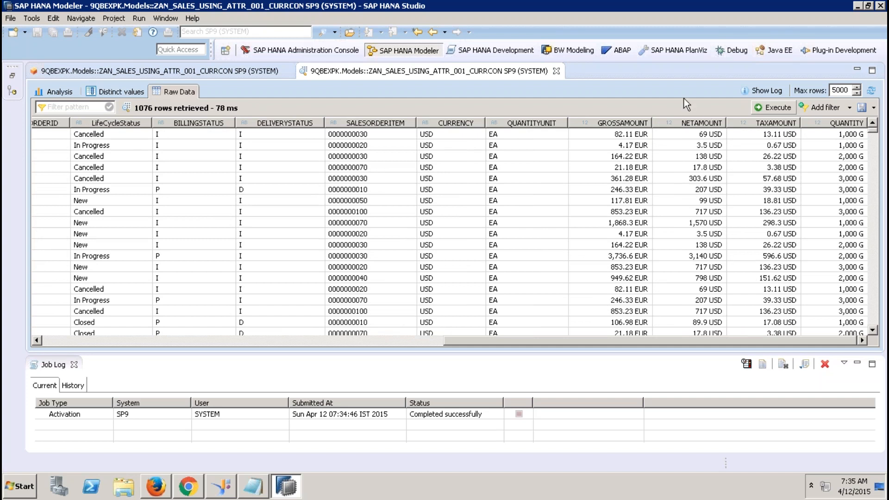
{"action": "left_click", "coordinate": [557, 71]}
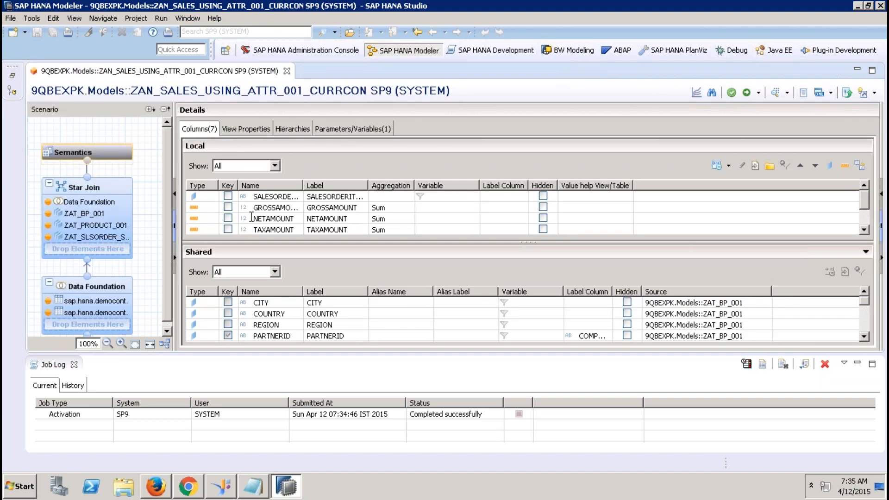
Enable currency conversion in the GROSSAMOUNT measure's semantics and check the value types offered for its source currency.
{"action": "left_click", "coordinate": [262, 208]}
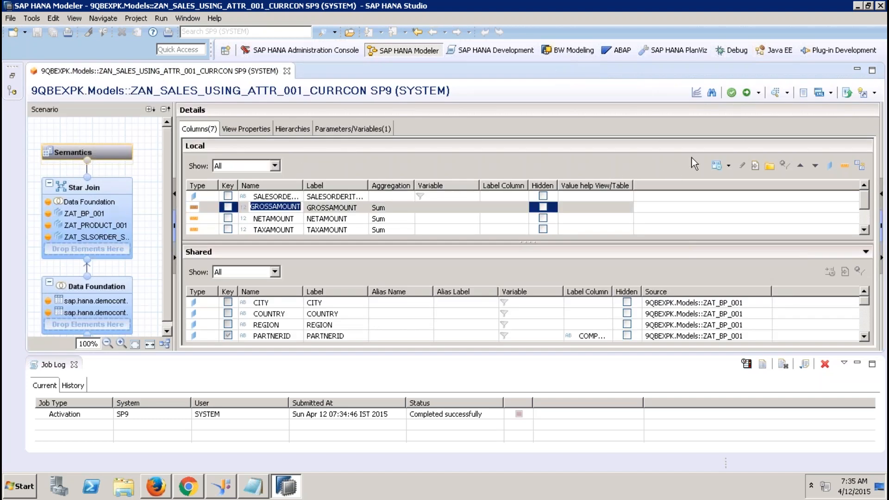
{"action": "left_click", "coordinate": [715, 166]}
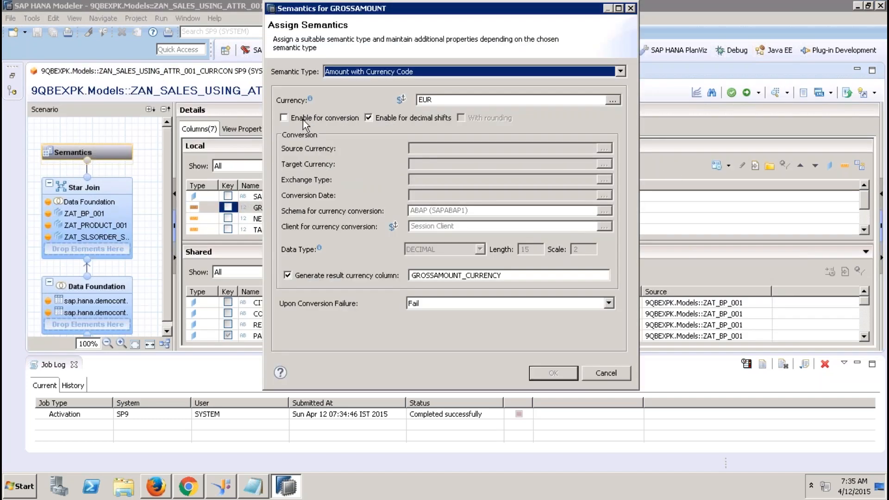
{"action": "left_click", "coordinate": [302, 119]}
{"action": "left_click", "coordinate": [604, 148]}
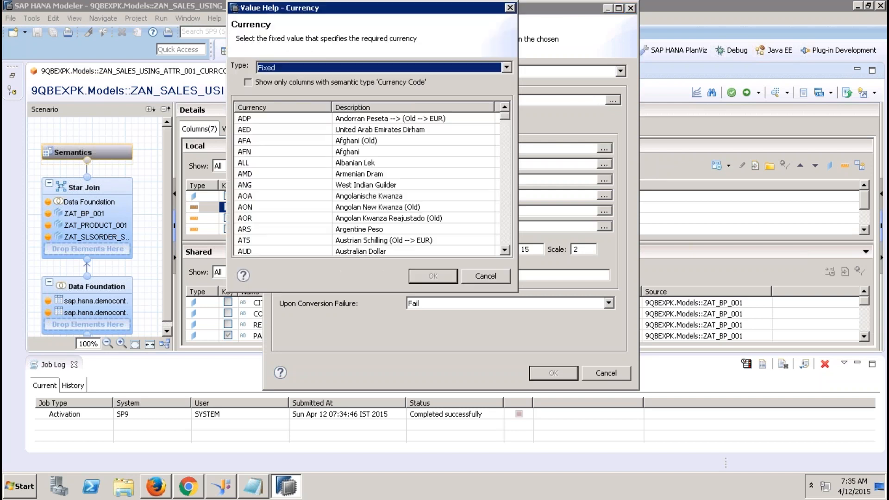
{"action": "left_click", "coordinate": [374, 68]}
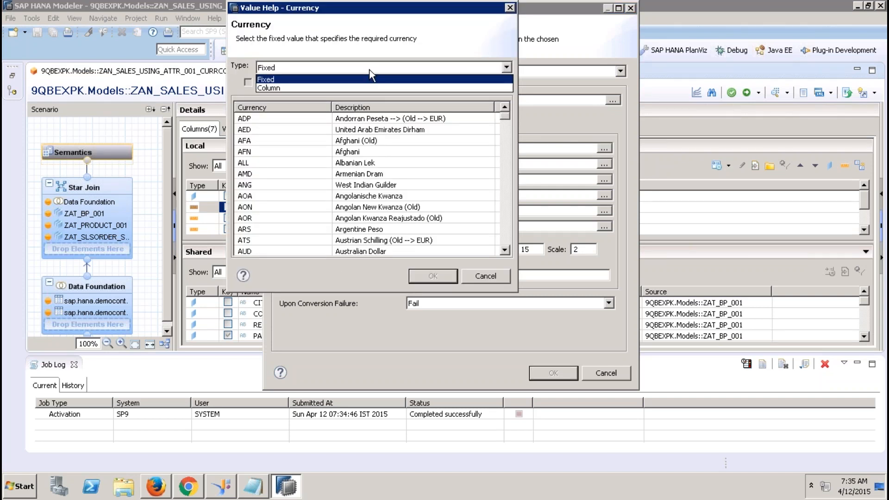
{"action": "left_click", "coordinate": [498, 274]}
{"action": "left_click", "coordinate": [497, 276]}
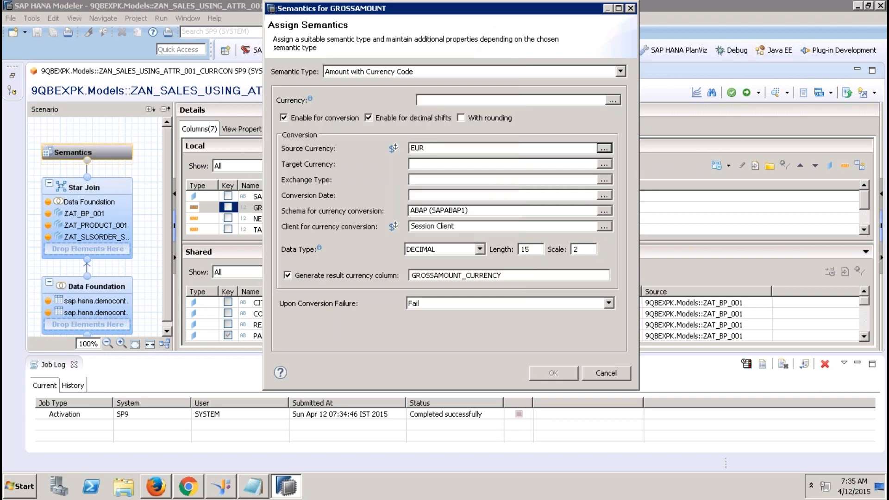
Review the input parameters offered for GROSSAMOUNT's target currency and exchange type without selecting any.
{"action": "left_click", "coordinate": [603, 165]}
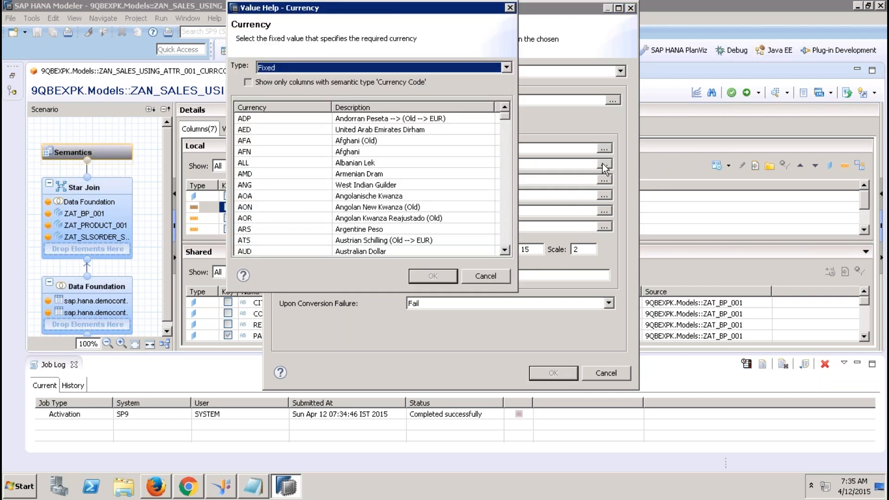
{"action": "left_click", "coordinate": [344, 68]}
{"action": "left_click", "coordinate": [295, 96]}
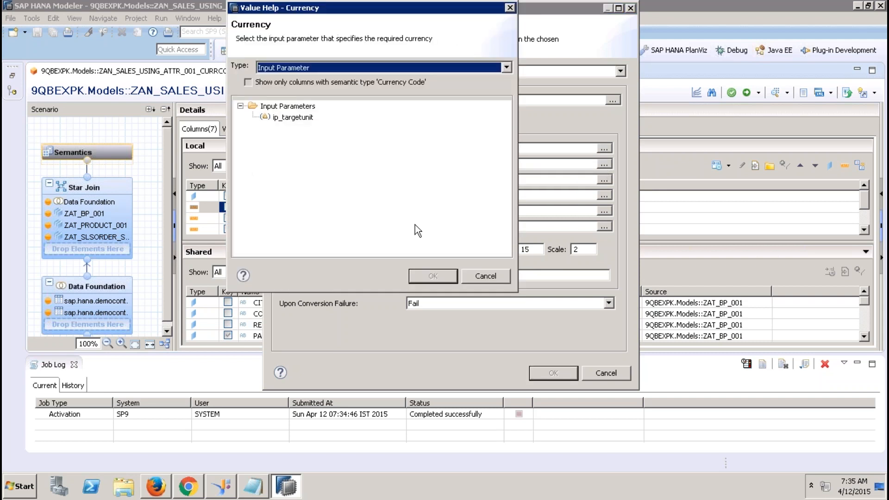
{"action": "left_click", "coordinate": [492, 276]}
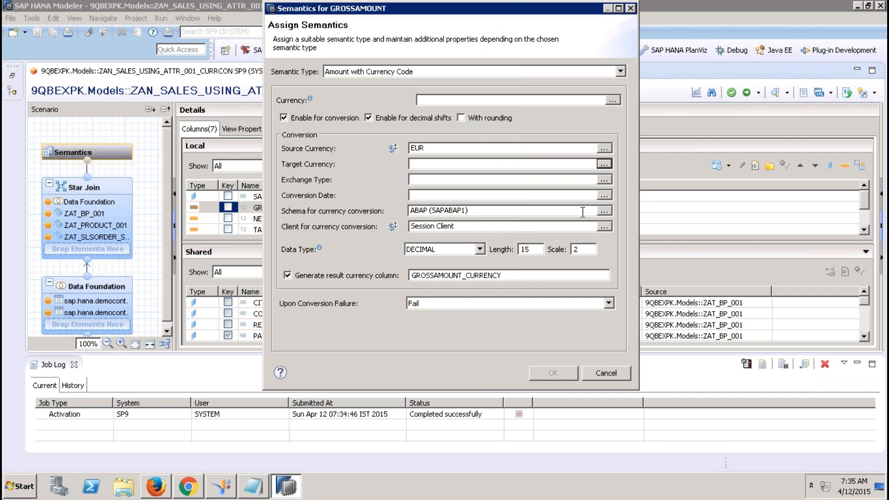
{"action": "left_click", "coordinate": [604, 180]}
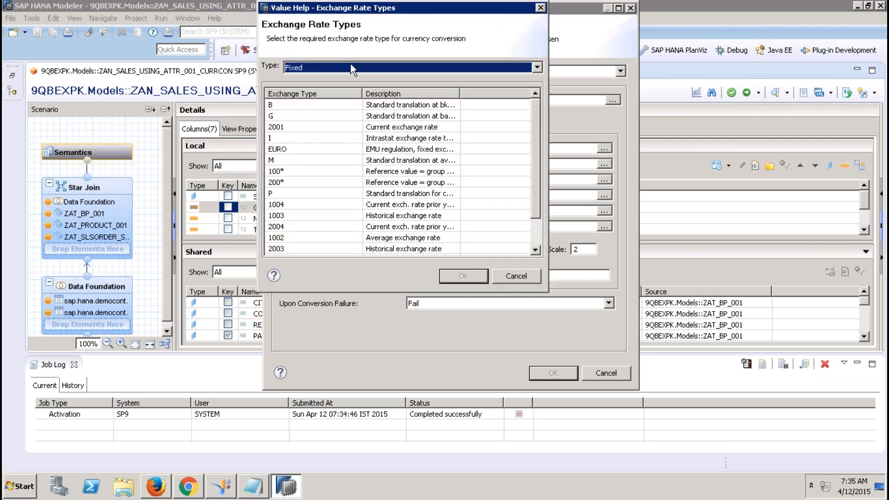
{"action": "left_click", "coordinate": [351, 67]}
{"action": "left_click", "coordinate": [309, 96]}
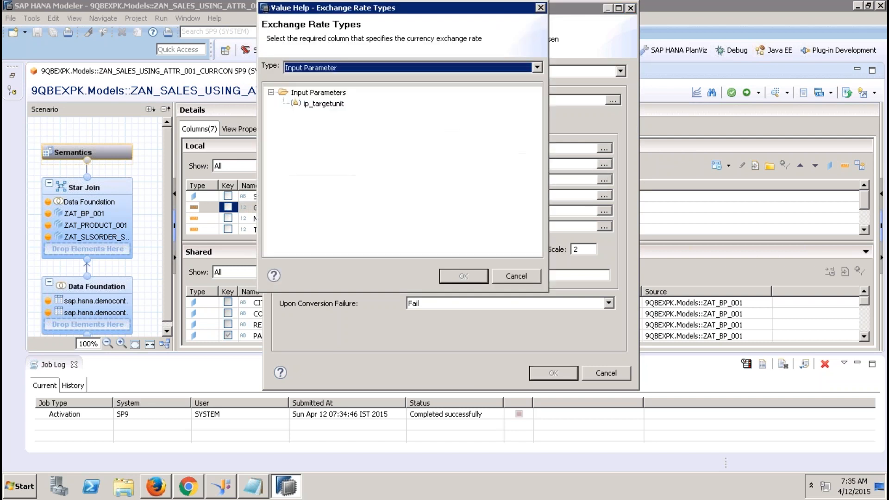
{"action": "left_click", "coordinate": [509, 275]}
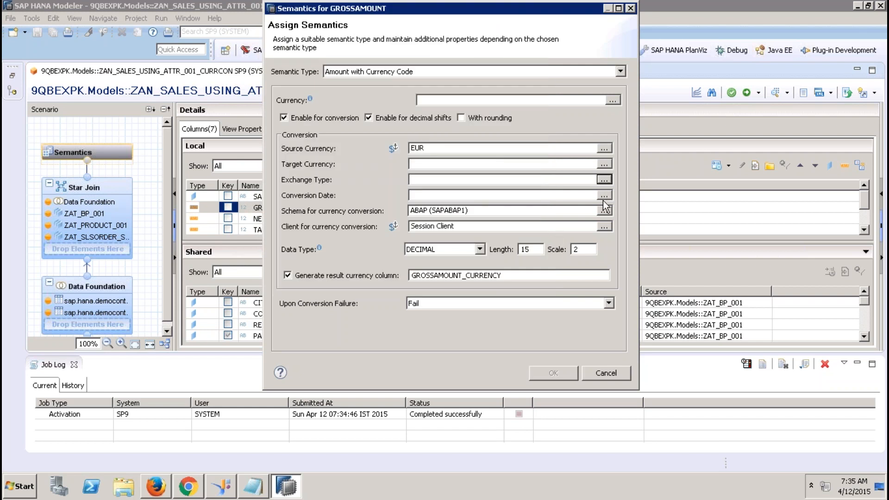
Review the input parameters offered for GROSSAMOUNT's conversion date without selecting any.
{"action": "left_click", "coordinate": [603, 195]}
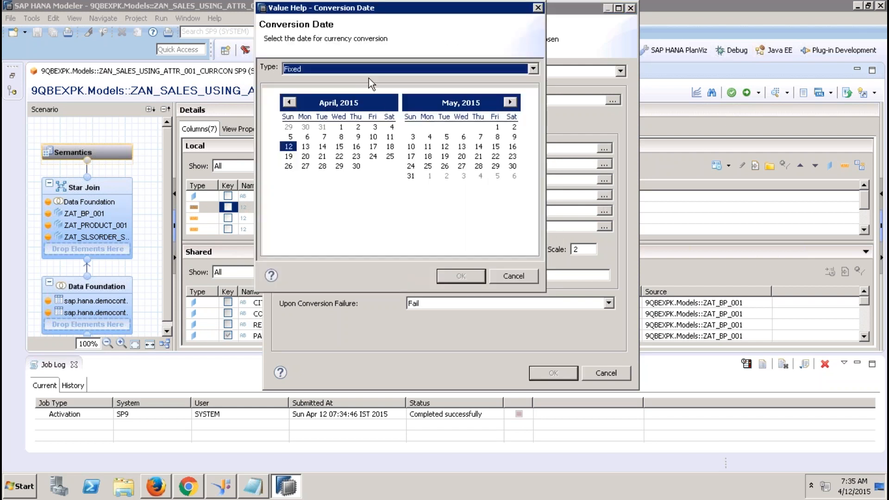
{"action": "left_click", "coordinate": [361, 70]}
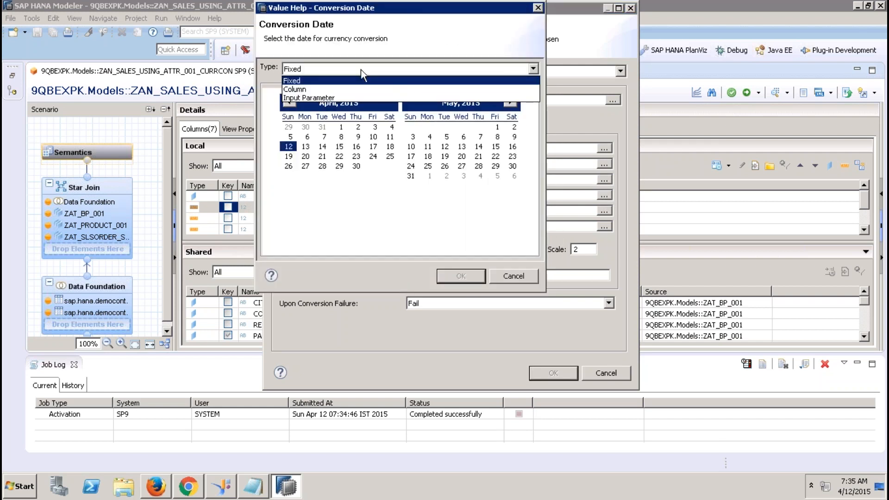
{"action": "left_click", "coordinate": [316, 96]}
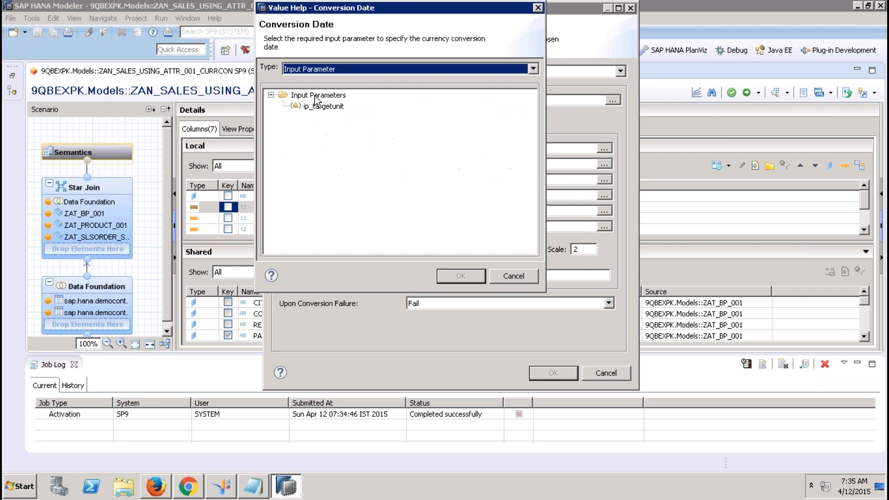
{"action": "left_click", "coordinate": [517, 274]}
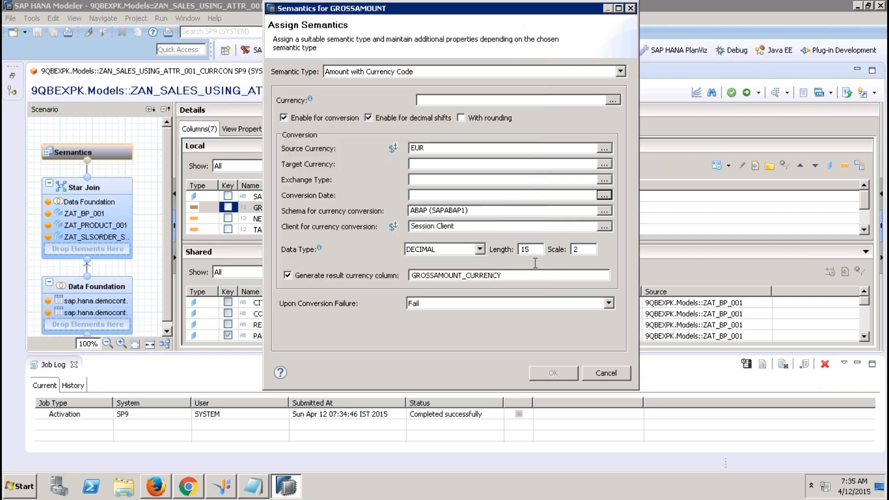
Review the session client option and input parameters offered for the currency conversion client, and discard the GROSSAMOUNT semantics changes.
{"action": "left_click", "coordinate": [608, 227]}
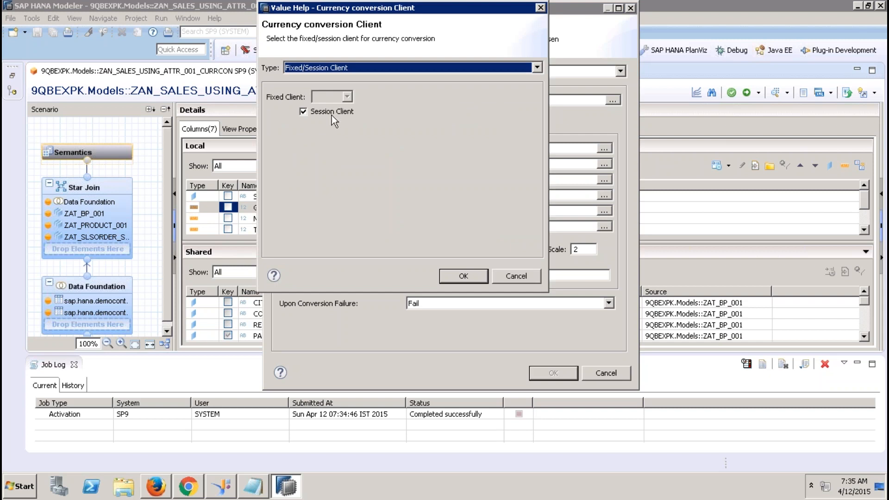
{"action": "left_click", "coordinate": [306, 114]}
{"action": "left_click", "coordinate": [306, 114]}
{"action": "left_click", "coordinate": [308, 111]}
{"action": "left_click", "coordinate": [321, 68]}
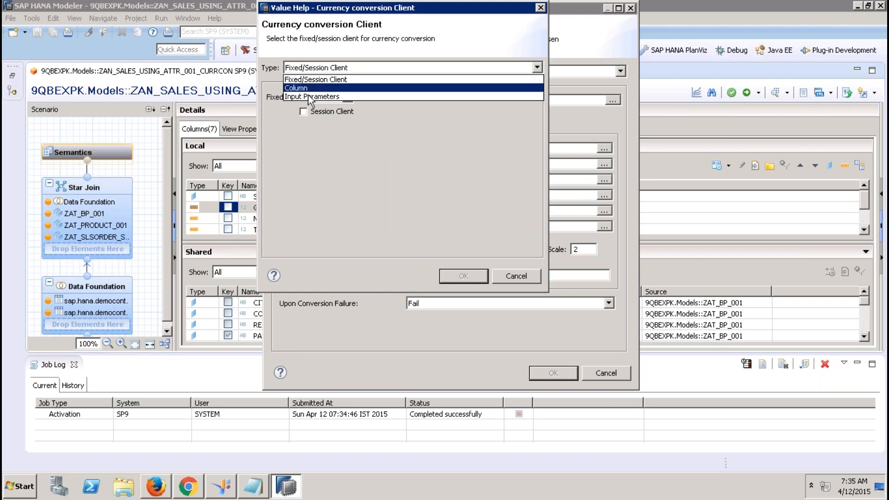
{"action": "left_click", "coordinate": [308, 96]}
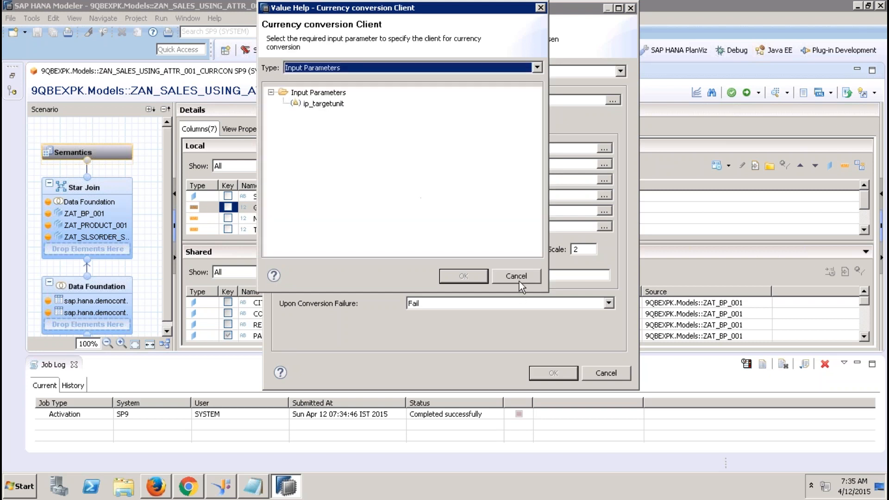
{"action": "left_click", "coordinate": [518, 281]}
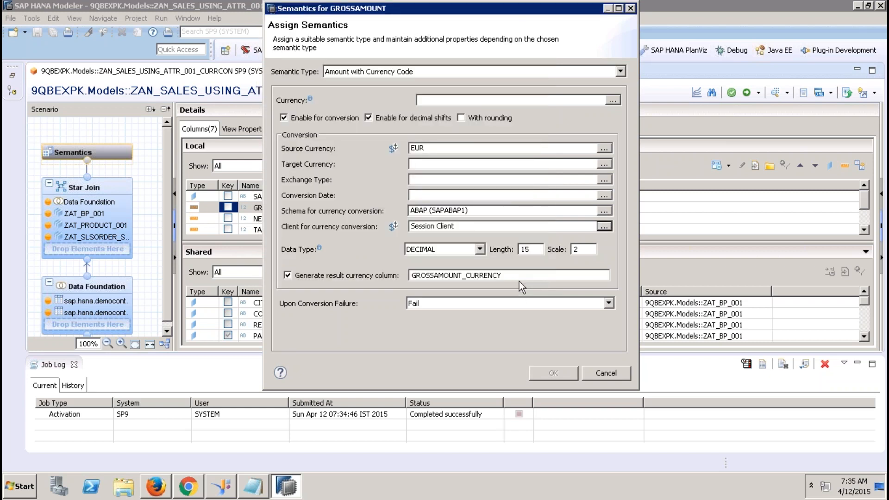
{"action": "left_click", "coordinate": [602, 372]}
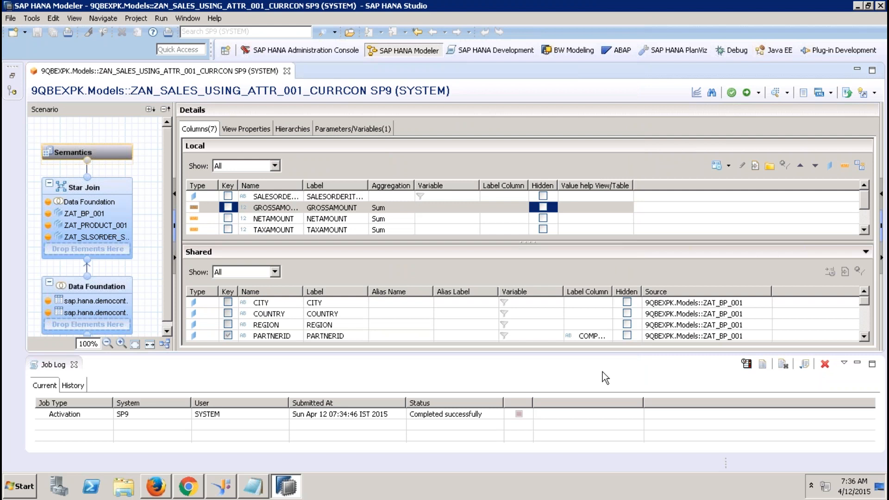
Enable conversion in GROSSAMOUNT's semantics with source currency USD, target currency EUR and exchange type 1003.
{"action": "left_click", "coordinate": [722, 167]}
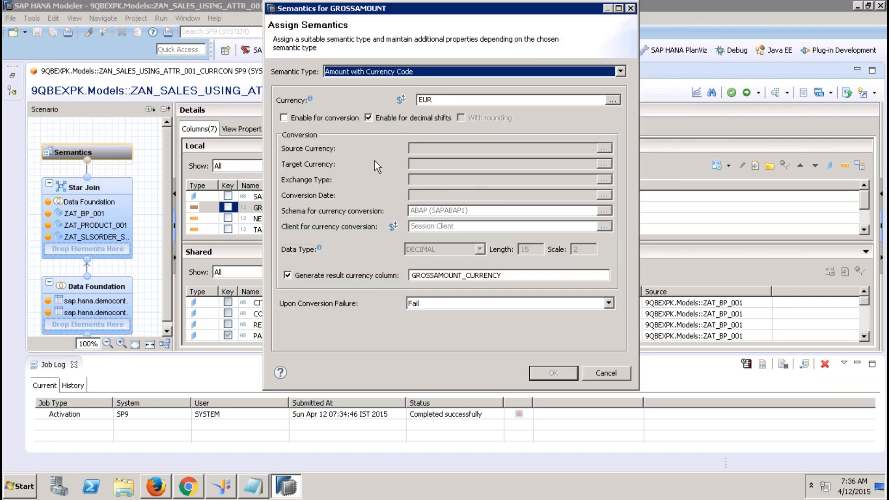
{"action": "left_click", "coordinate": [284, 118]}
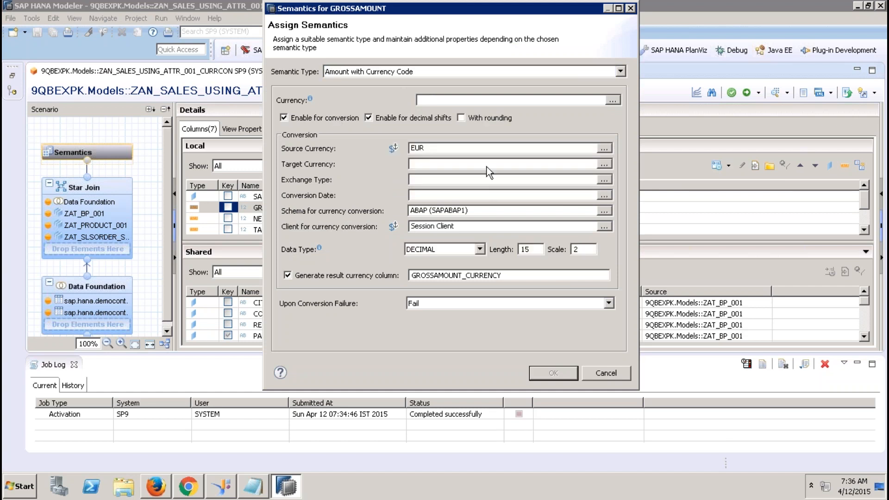
{"action": "type", "text": "US"}
{"action": "key", "text": "BackSpace"}
{"action": "key", "text": "BackSpace"}
{"action": "left_click_drag", "start_coordinate": [450, 146], "coordinate": [356, 146]}
{"action": "type", "text": "USD"}
{"action": "key", "text": "Tab"}
{"action": "type", "text": "EUR"}
{"action": "type", "text": "1003"}
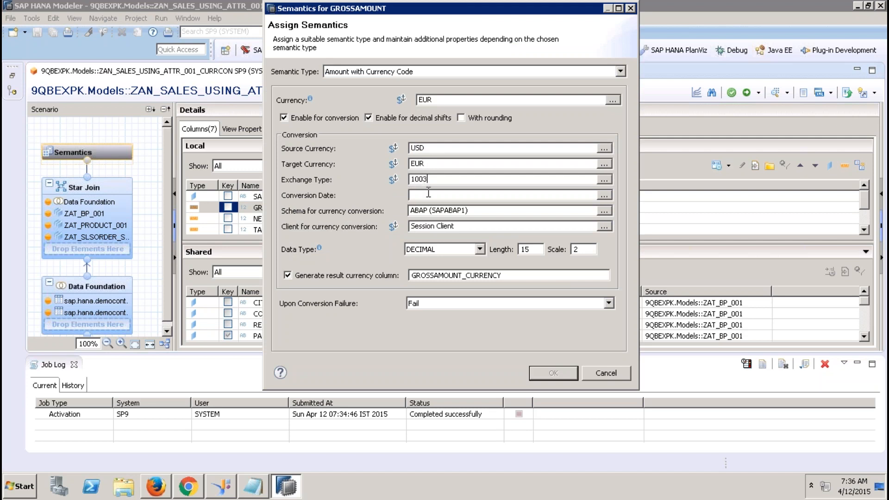
Check the value types offered for GROSSAMOUNT's conversion date, and discard the semantics changes.
{"action": "left_click", "coordinate": [603, 194]}
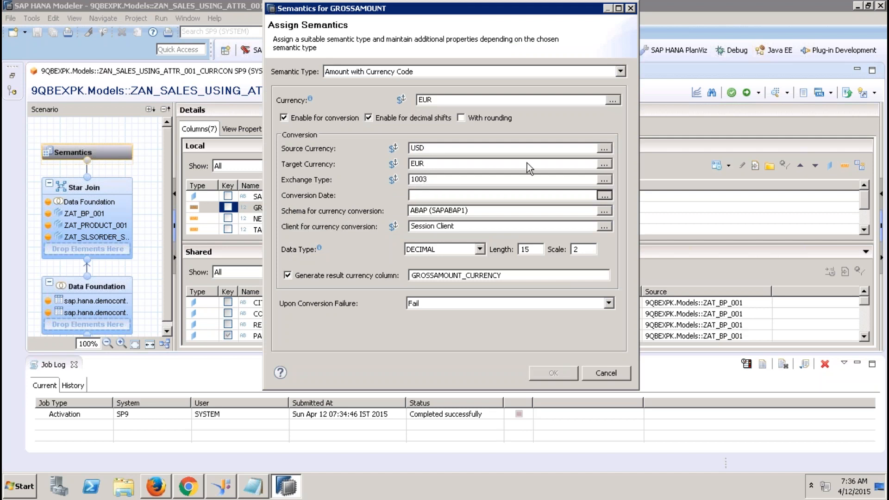
{"action": "left_click", "coordinate": [520, 279]}
{"action": "left_click", "coordinate": [487, 195]}
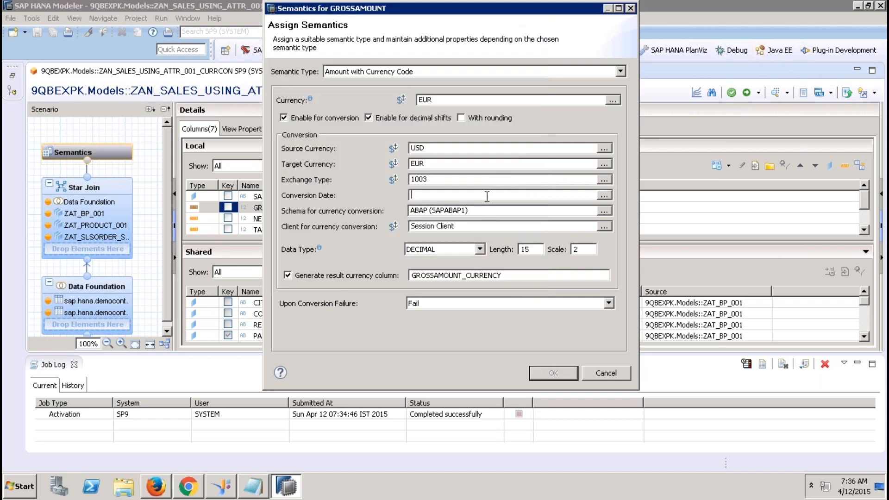
{"action": "left_click", "coordinate": [603, 195]}
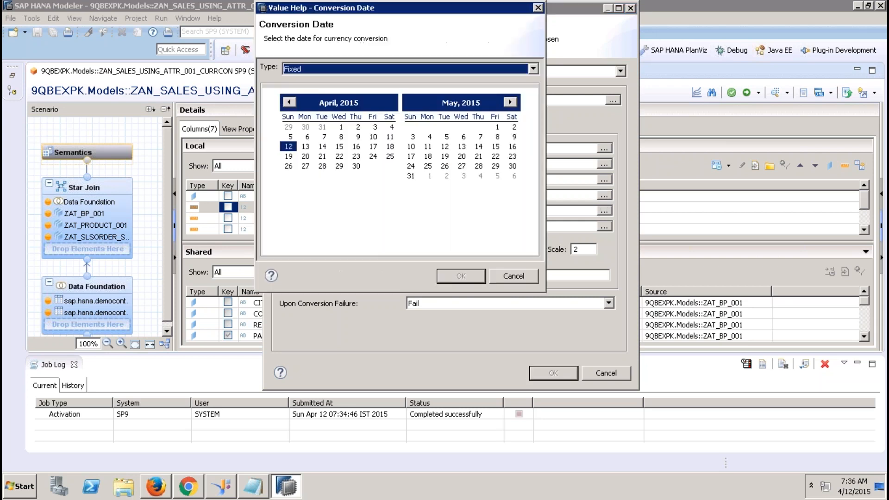
{"action": "left_click", "coordinate": [447, 70]}
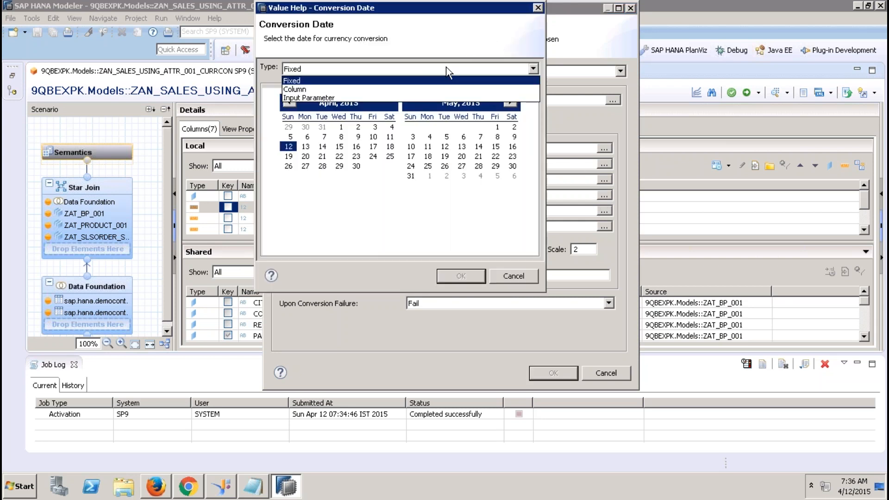
{"action": "left_click", "coordinate": [521, 278]}
{"action": "left_click", "coordinate": [519, 281]}
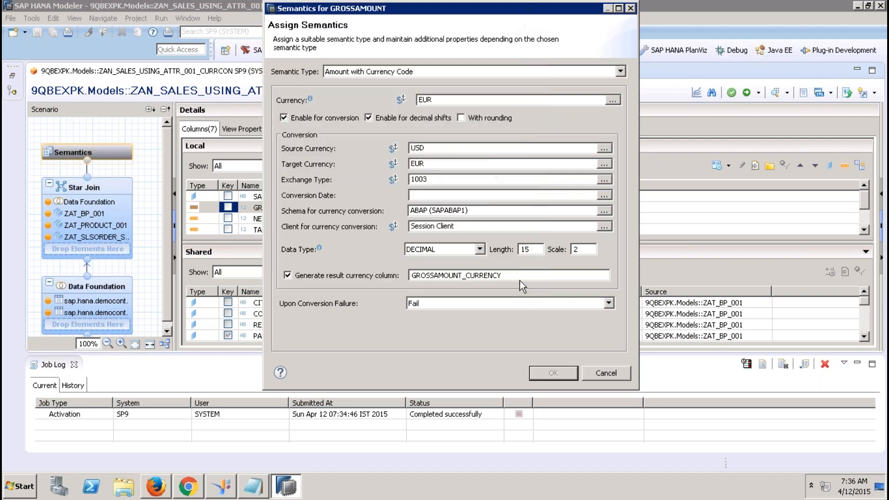
{"action": "left_click", "coordinate": [597, 374]}
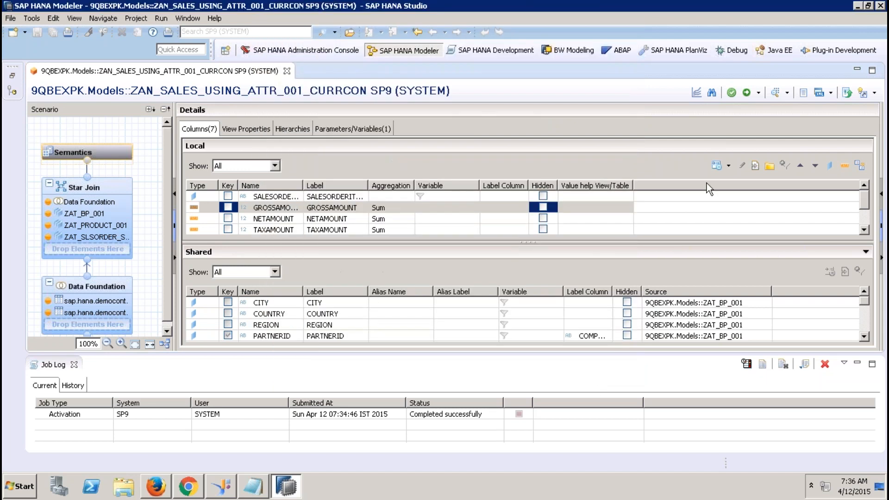
Display the analytic view's list of input parameters and variables.
{"action": "left_click", "coordinate": [355, 129]}
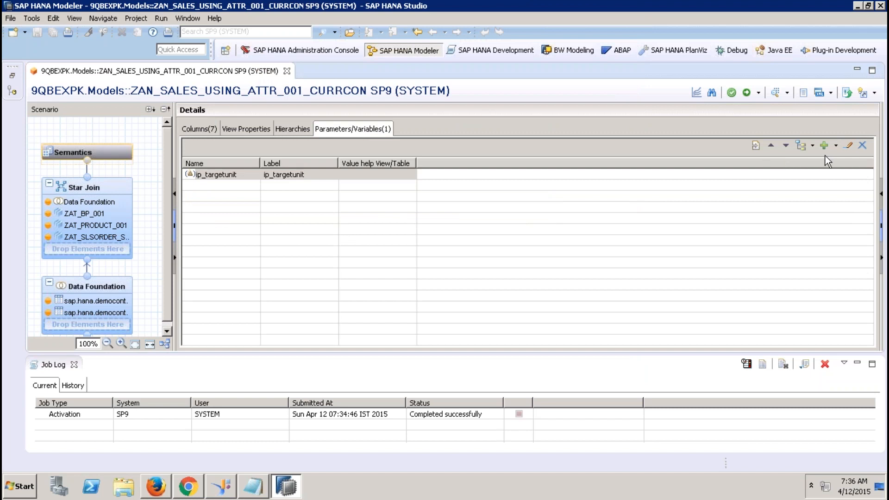
Start a new input parameter named IP_DATE and set its default value to be defined by an expression.
{"action": "left_click", "coordinate": [835, 146]}
{"action": "left_click", "coordinate": [824, 174]}
{"action": "type", "text": "IP_DATE"}
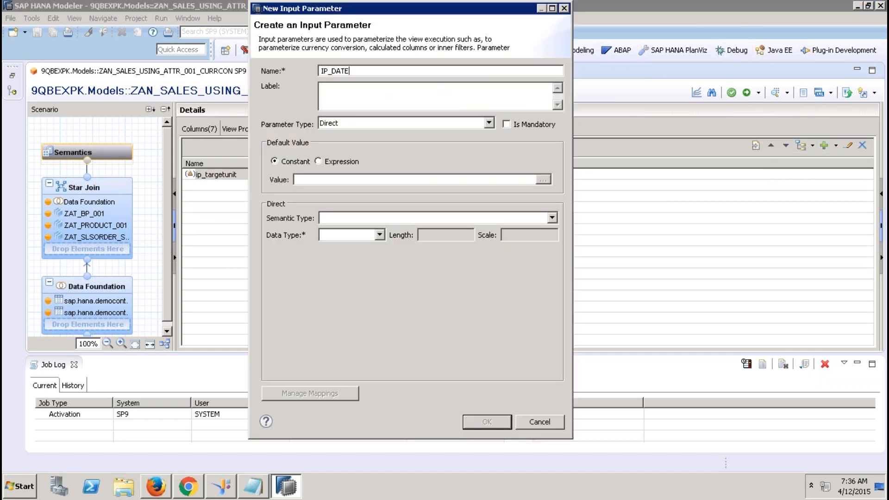
{"action": "key", "text": "Tab"}
{"action": "left_click", "coordinate": [319, 161]}
Try the now() date function as the default-value expression of the IP_DATE parameter.
{"action": "left_click", "coordinate": [542, 179]}
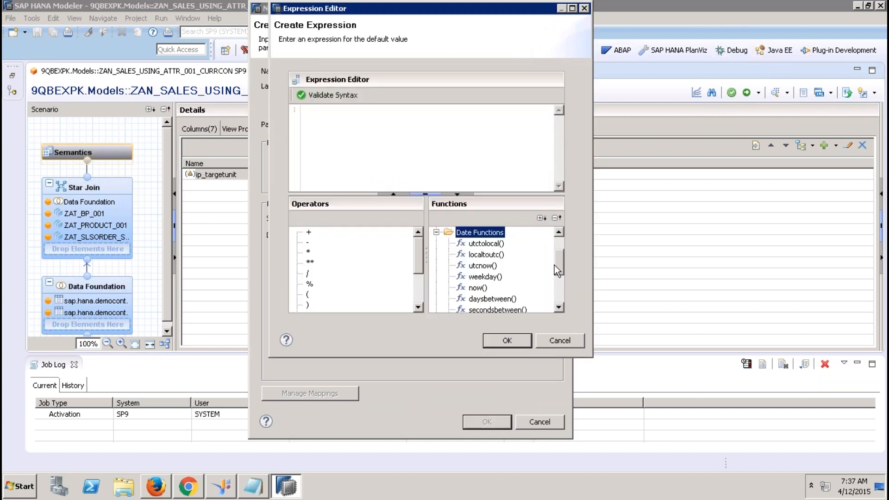
{"action": "left_click_drag", "start_coordinate": [557, 264], "coordinate": [557, 284]}
{"action": "scroll", "coordinate": [557, 280], "scroll_direction": "up", "scroll_amount": 1}
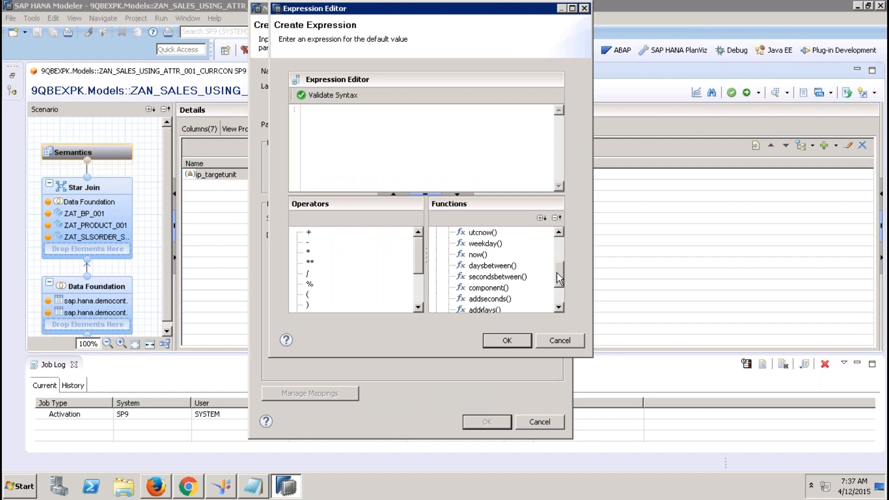
{"action": "double_click", "coordinate": [480, 255]}
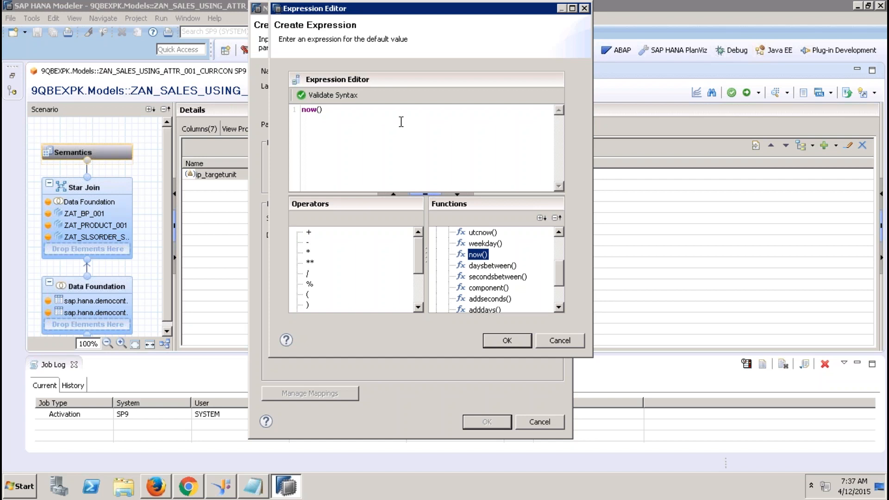
{"action": "left_click", "coordinate": [558, 233]}
{"action": "left_click", "coordinate": [559, 232]}
{"action": "left_click", "coordinate": [558, 232]}
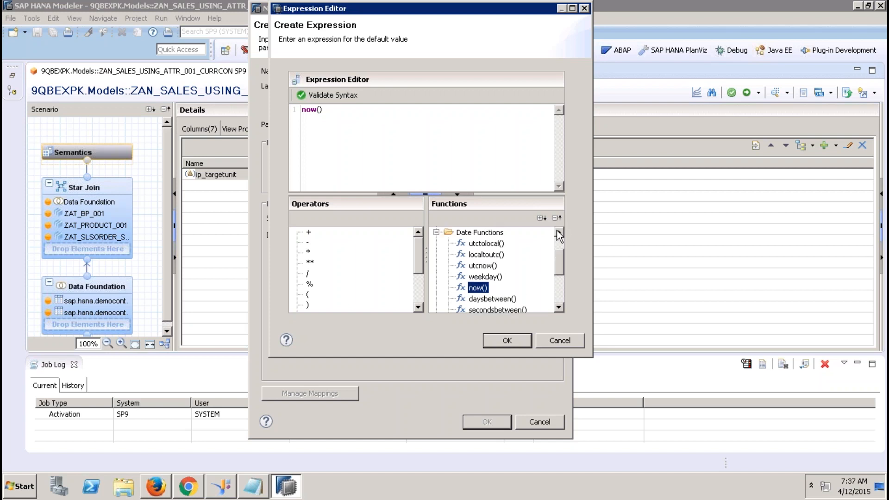
{"action": "left_click", "coordinate": [558, 232]}
{"action": "left_click", "coordinate": [558, 232]}
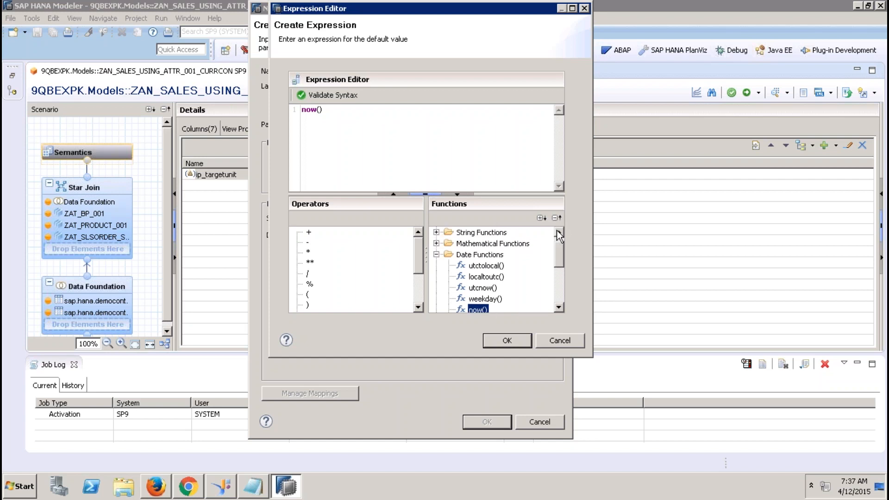
{"action": "left_click", "coordinate": [555, 337]}
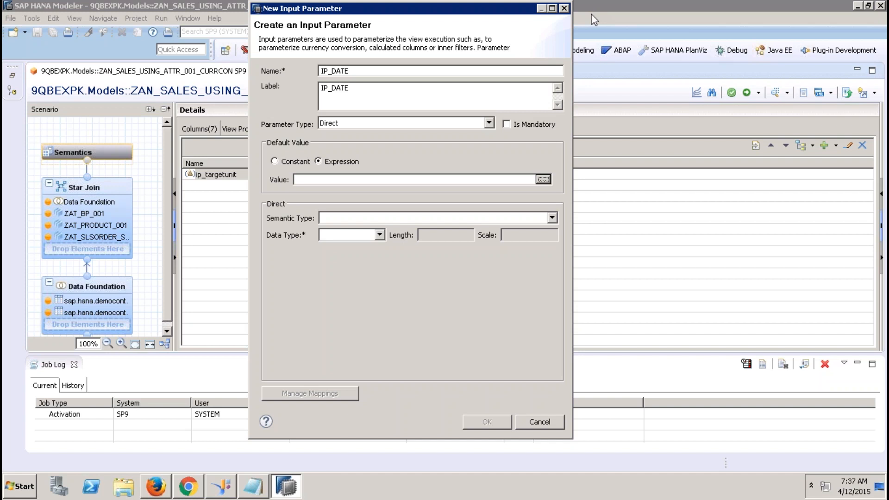
Switch to Microsoft Excel 2010 with a blank workbook, dismissing the startup dialog.
{"action": "left_click", "coordinate": [25, 487]}
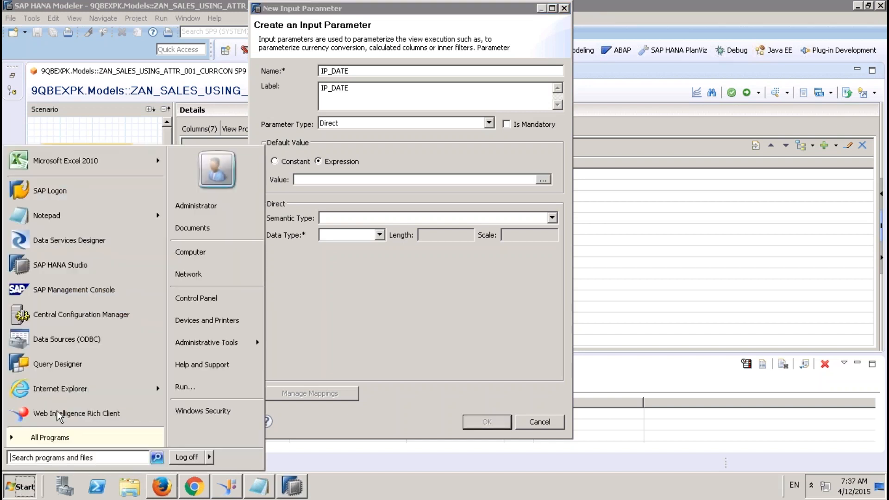
{"action": "left_click", "coordinate": [64, 161]}
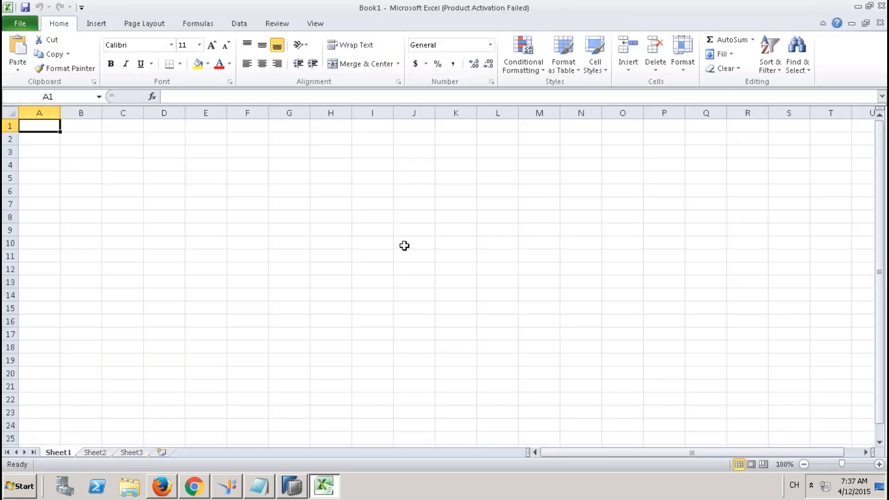
{"action": "left_click", "coordinate": [572, 364]}
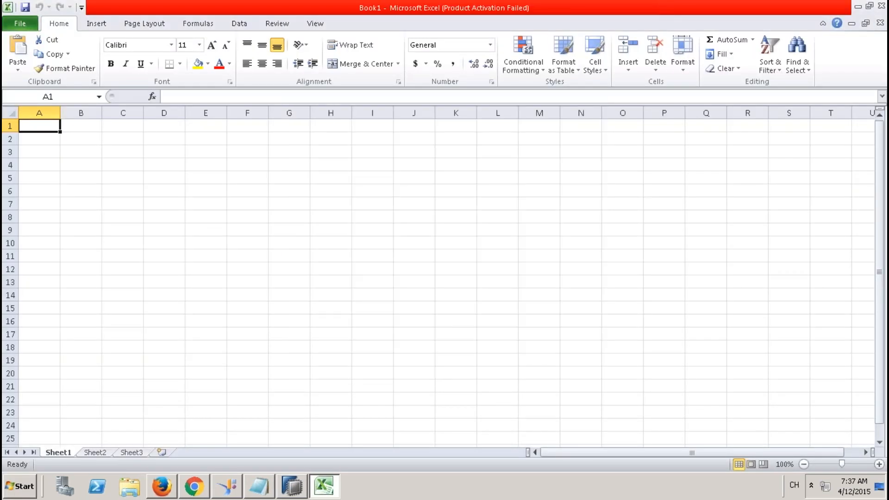
Enter the label "AV" in cell E12.
{"action": "left_click", "coordinate": [212, 266]}
{"action": "type", "text": "AV"}
{"action": "key", "text": "Return"}
Enter the text "CURR - CONVERSSION (IP -Date)" in cell F14.
{"action": "key", "text": "Down"}
{"action": "key", "text": "Right"}
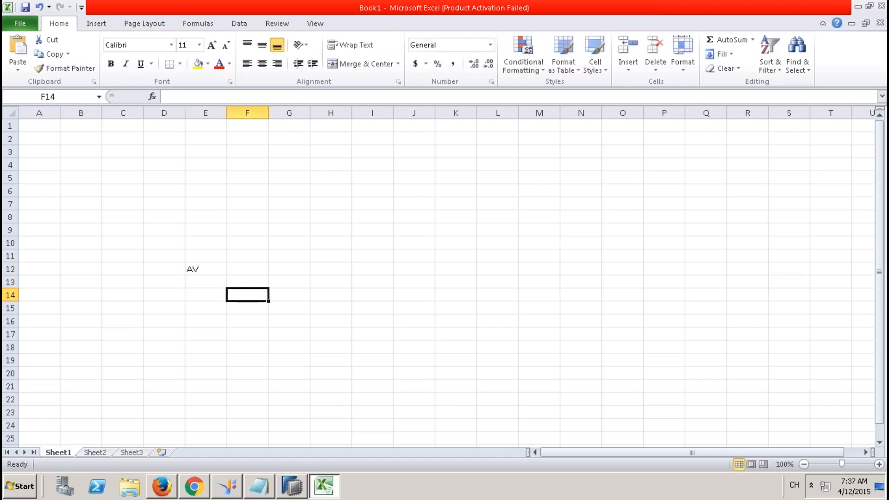
{"action": "type", "text": "CURR"}
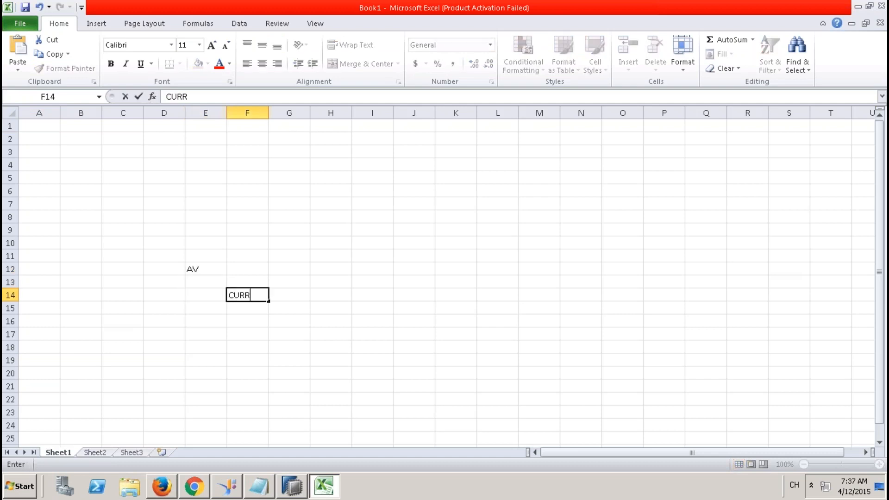
{"action": "type", "text": " - CONVER"}
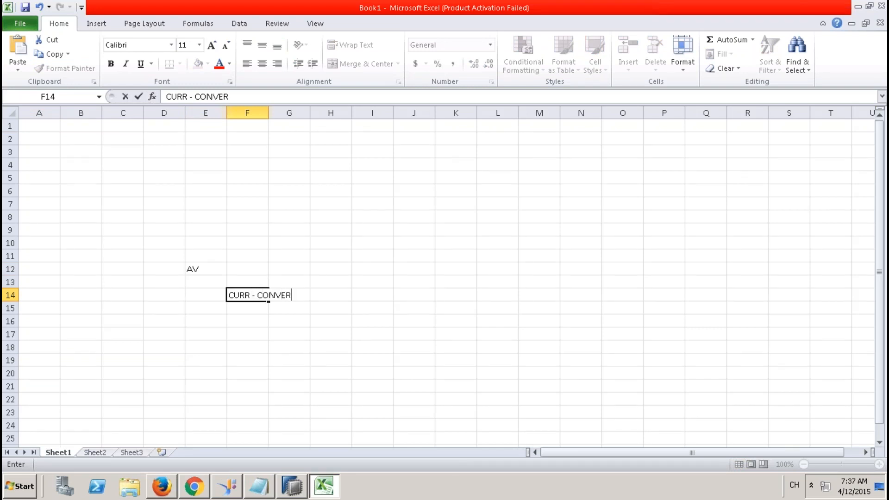
{"action": "type", "text": "SSION (IP - dATE"}
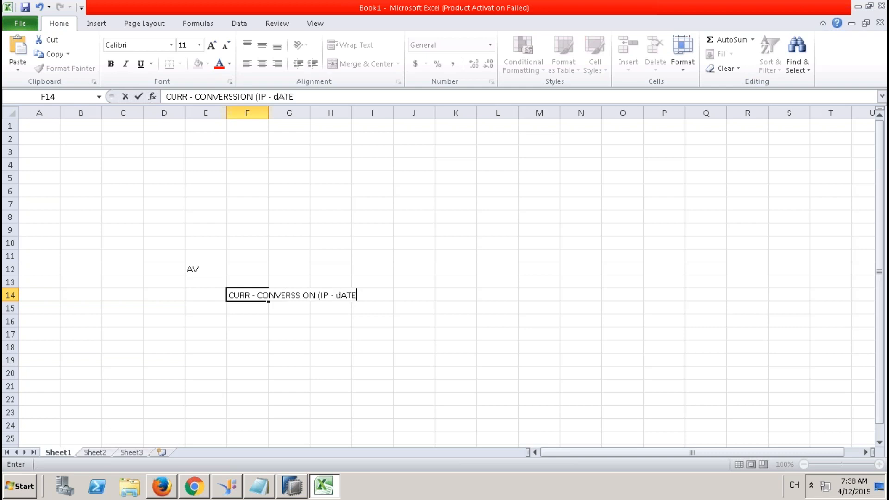
{"action": "key", "text": "BackSpace"}
{"action": "key", "text": "BackSpace"}
{"action": "key", "text": "BackSpace"}
{"action": "key", "text": "BackSpace"}
{"action": "key", "text": "BackSpace"}
{"action": "type", "text": "Date)"}
{"action": "left_click", "coordinate": [213, 371]}
Apply a thick box border around the range E12:I17.
{"action": "left_click_drag", "start_coordinate": [197, 269], "coordinate": [359, 333]}
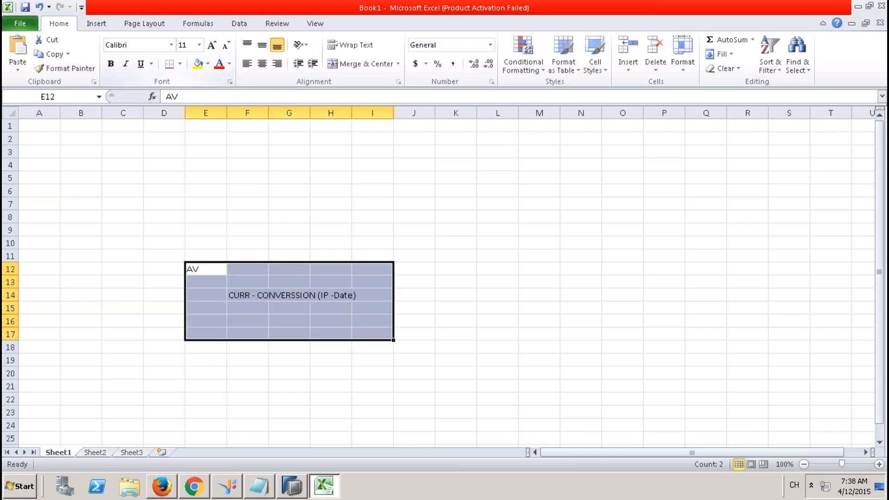
{"action": "left_click", "coordinate": [179, 63]}
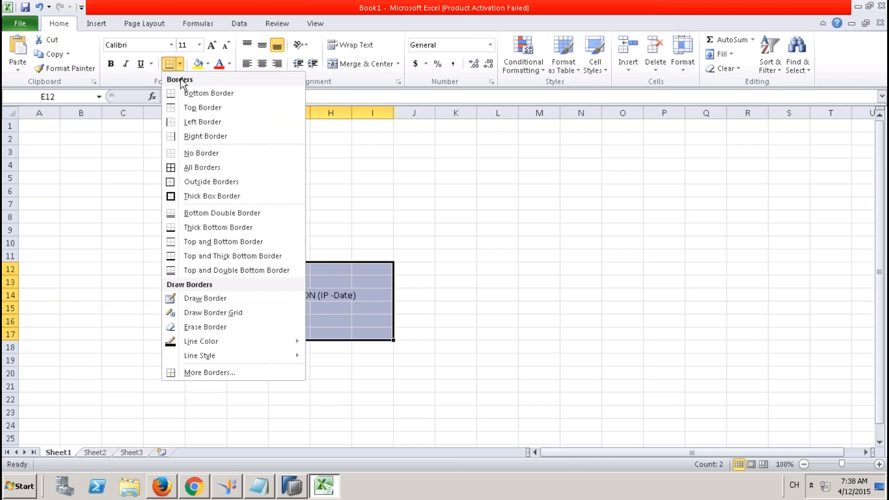
{"action": "left_click", "coordinate": [199, 195]}
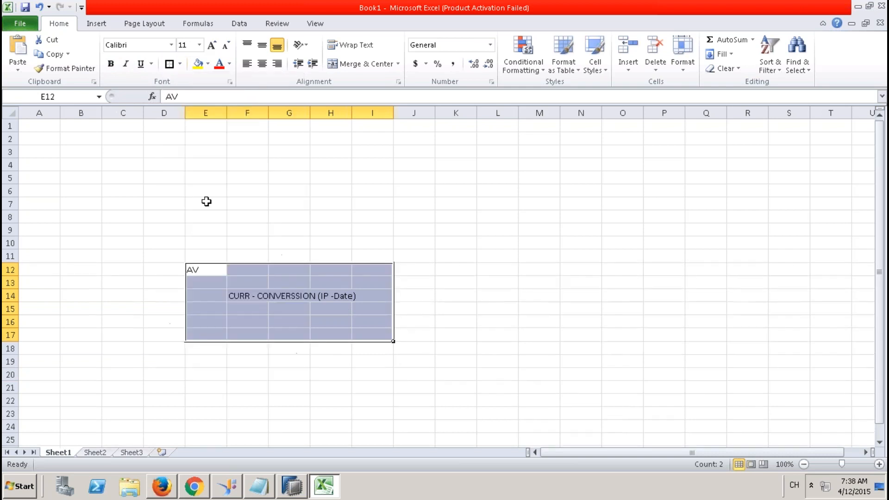
Hide the worksheet gridlines.
{"action": "left_click", "coordinate": [313, 23]}
{"action": "left_click", "coordinate": [197, 65]}
{"action": "left_click", "coordinate": [378, 229]}
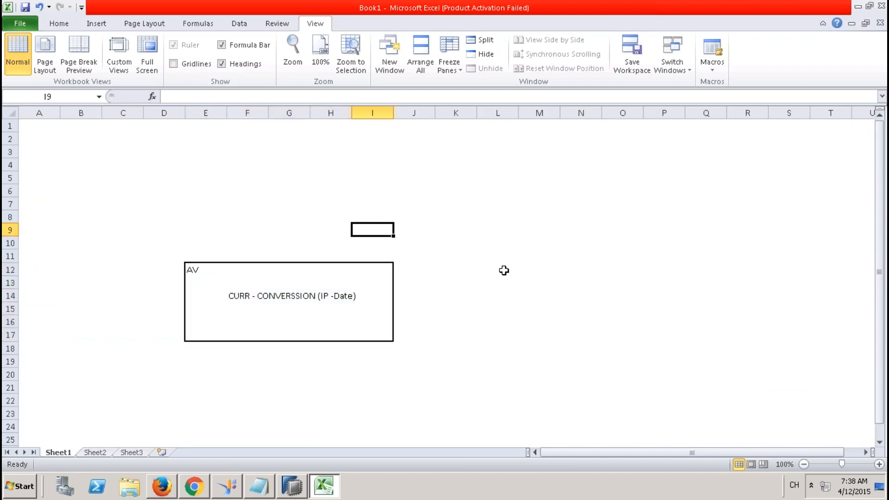
{"action": "left_click", "coordinate": [479, 269]}
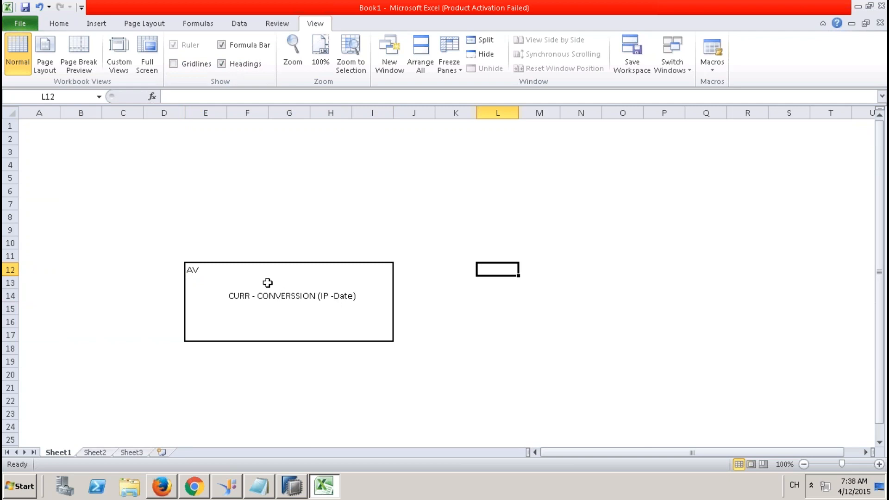
{"action": "left_click", "coordinate": [196, 271]}
{"action": "left_click_drag", "start_coordinate": [197, 271], "coordinate": [377, 337]}
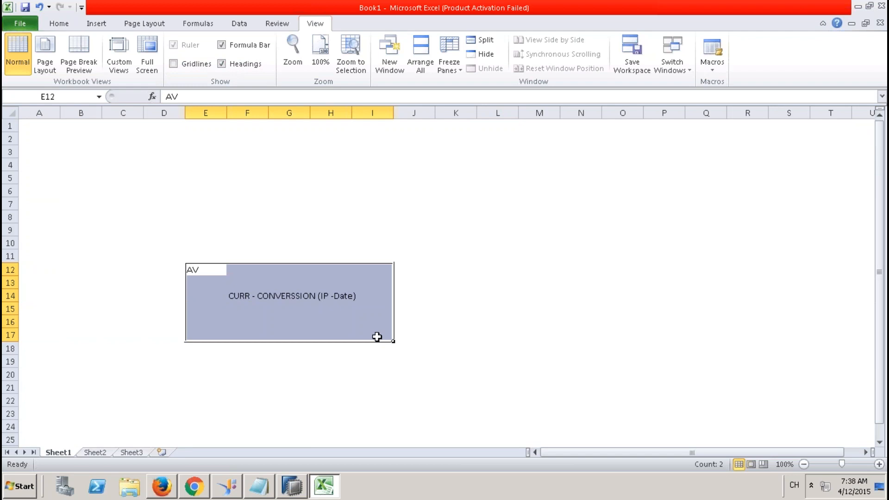
{"action": "left_click", "coordinate": [472, 269]}
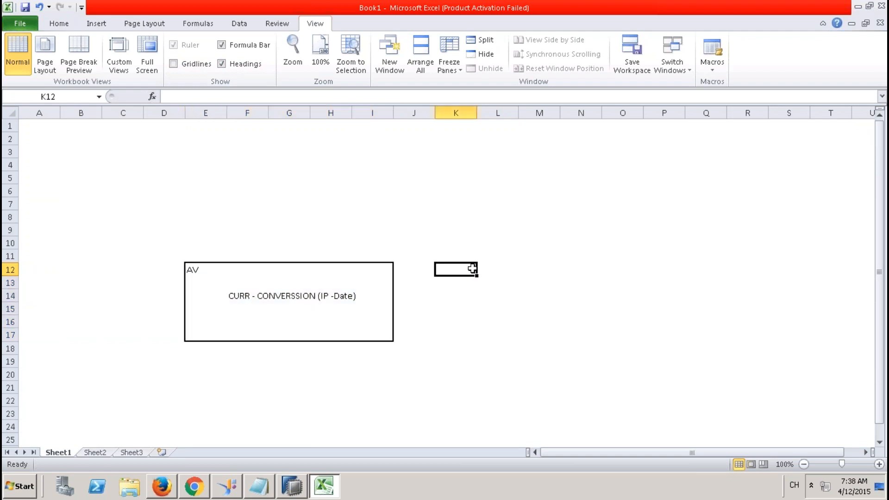
Enter the label "CV - Script based" in cell L12.
{"action": "left_click", "coordinate": [491, 268]}
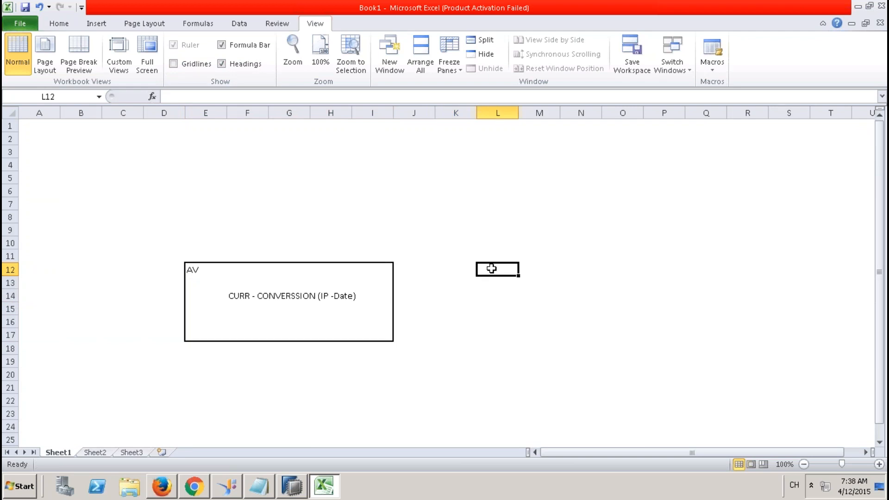
{"action": "type", "text": "CV - "}
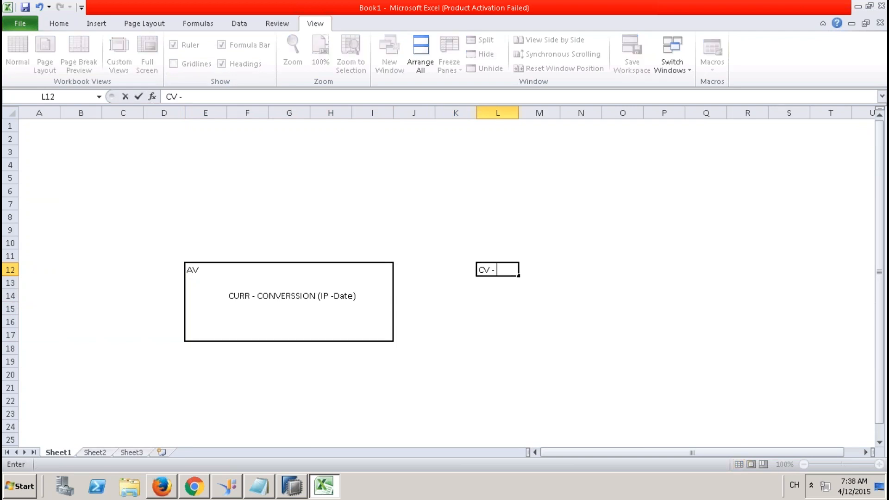
{"action": "type", "text": "Script based"}
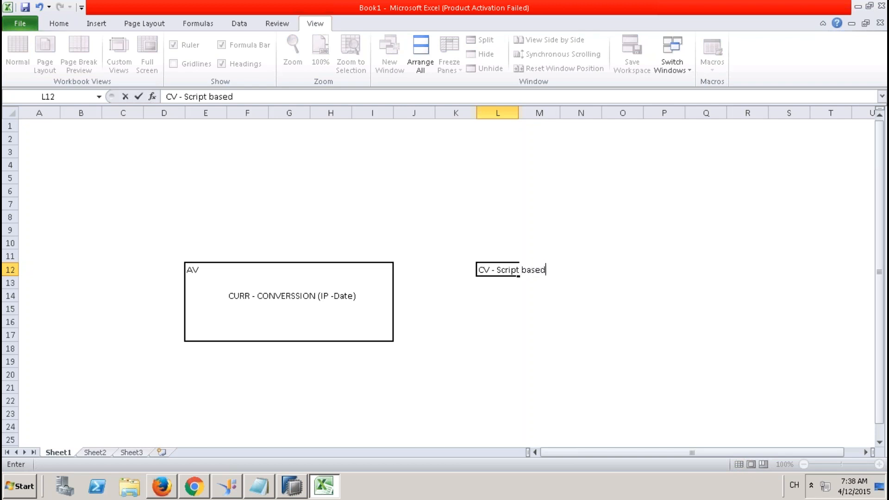
Enter in cell L14 the note: select on "column view " of av by passing place holder of paratemet with current date.
{"action": "left_click", "coordinate": [498, 298]}
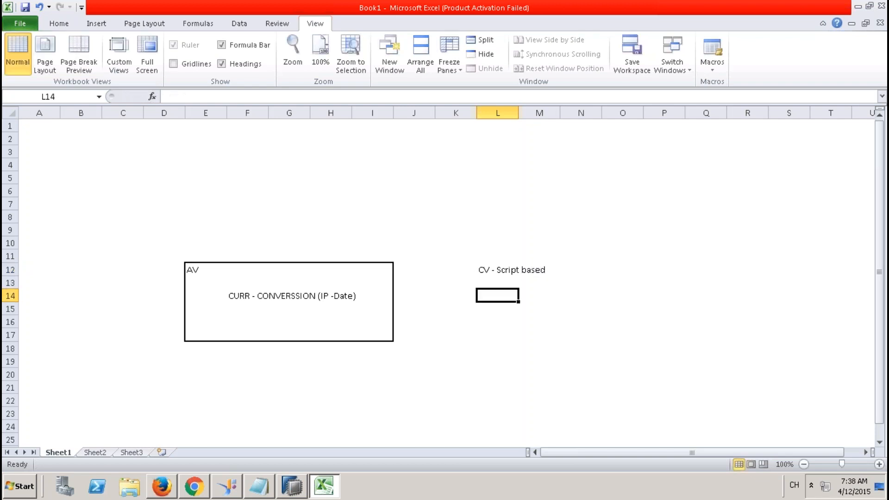
{"action": "type", "text": "select on"}
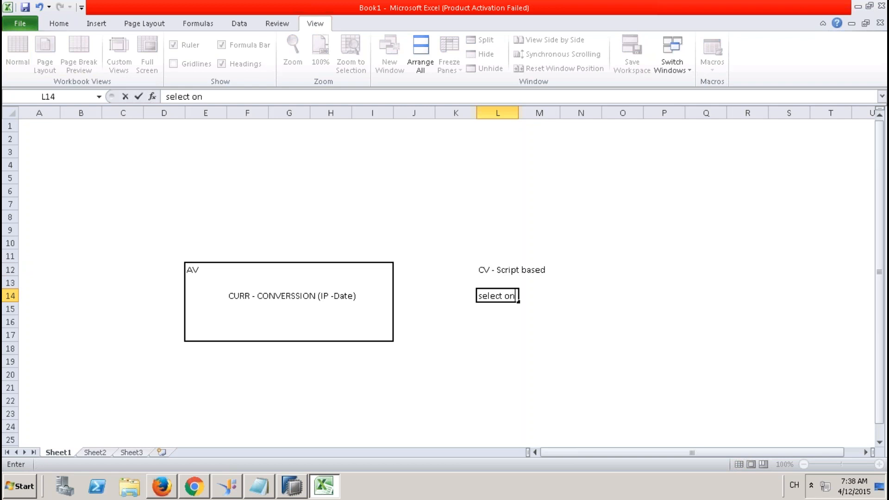
{"action": "type", "text": " \"column vie"}
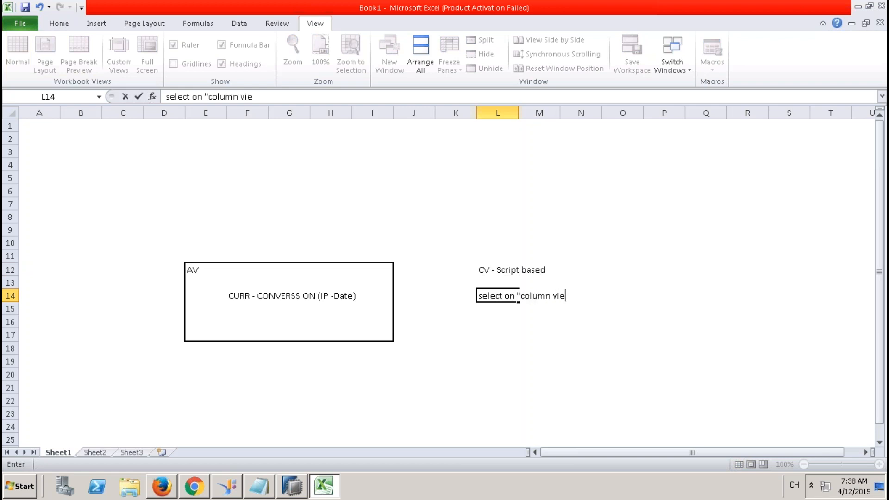
{"action": "type", "text": "w \" of av by pa"}
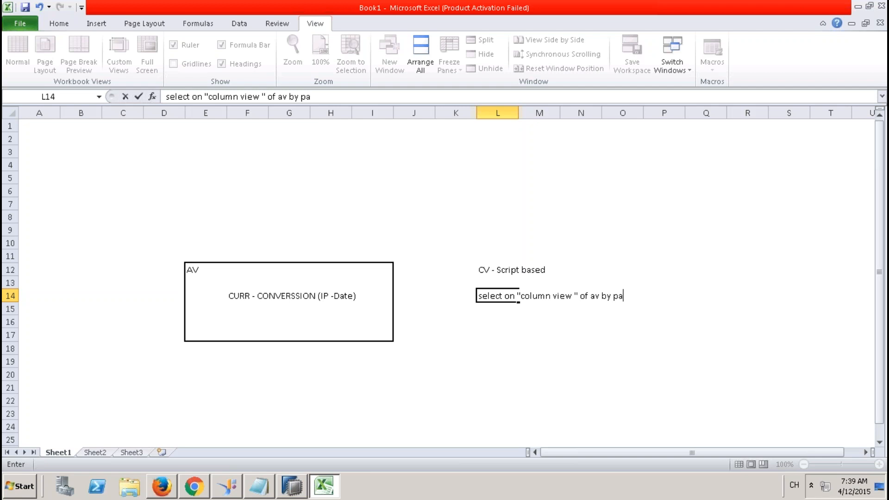
{"action": "type", "text": "ssing place holder of paratemet with current date"}
{"action": "left_click", "coordinate": [540, 361]}
Apply the same thick box border around the range L12:T17.
{"action": "left_click_drag", "start_coordinate": [484, 270], "coordinate": [809, 333]}
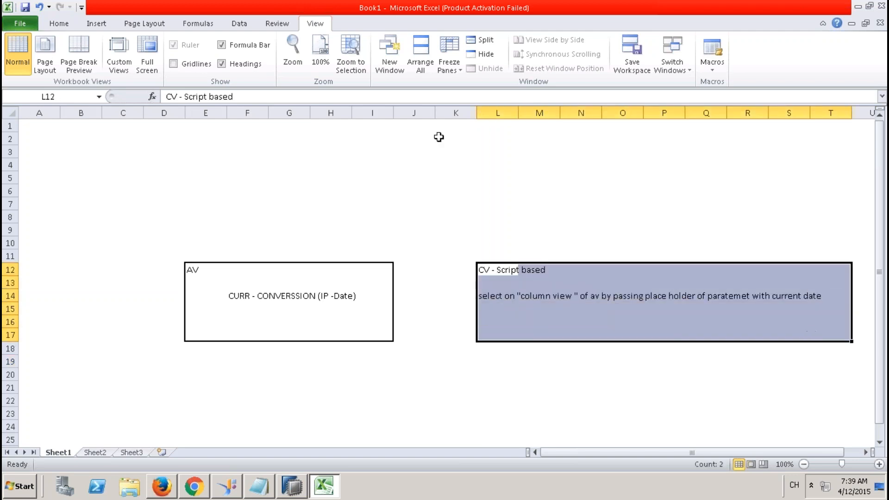
{"action": "left_click", "coordinate": [57, 24]}
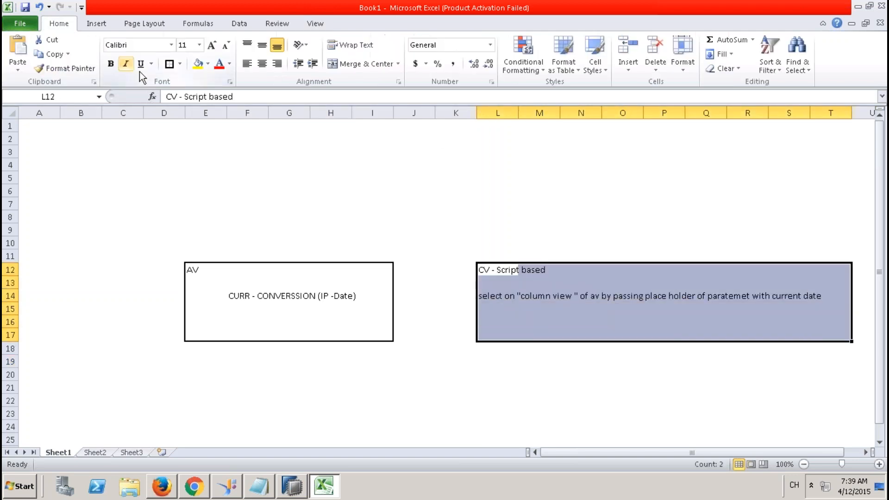
{"action": "left_click", "coordinate": [170, 64]}
{"action": "left_click", "coordinate": [504, 274]}
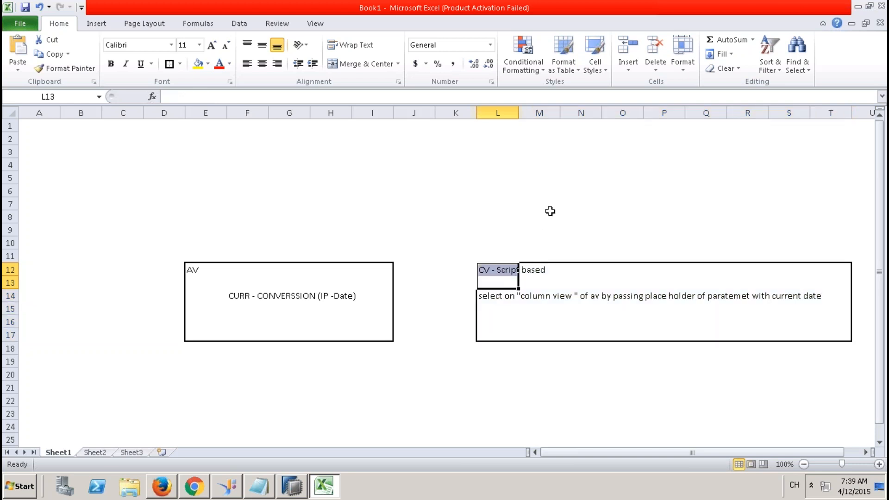
Enter the label "user" in cell M4 above the script-based view box.
{"action": "left_click", "coordinate": [548, 165]}
{"action": "type", "text": "user"}
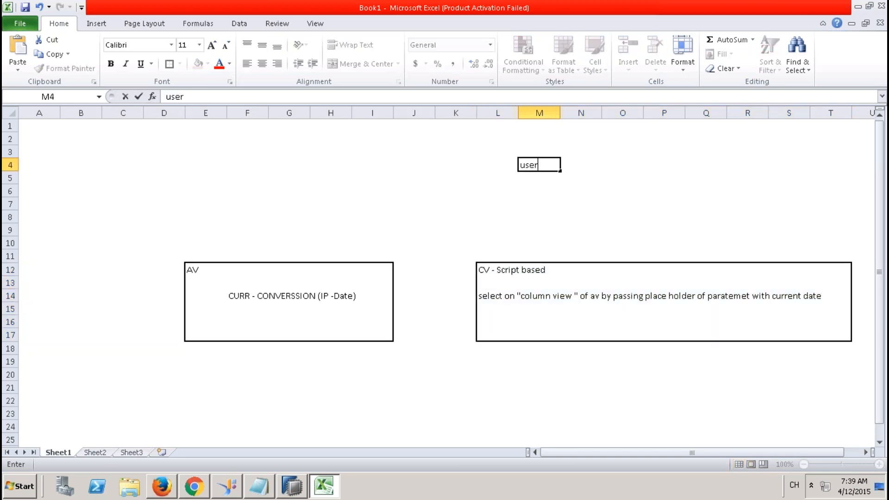
{"action": "left_click", "coordinate": [549, 258]}
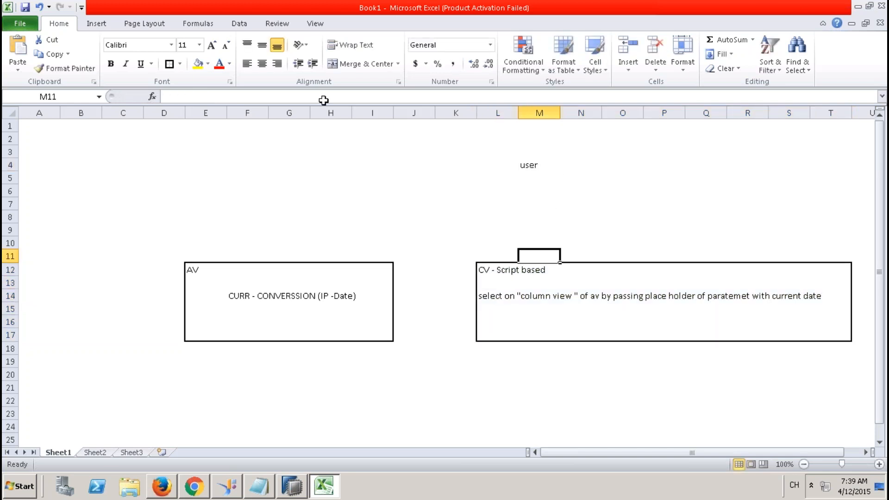
Draw a straight arrow about 1.39 inches long from the "user" label down to the script-based view box.
{"action": "left_click", "coordinate": [97, 26]}
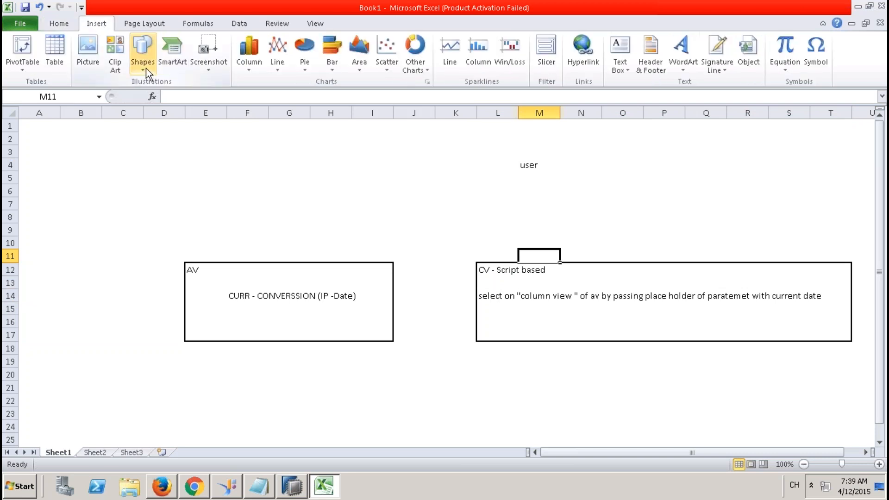
{"action": "left_click", "coordinate": [146, 68]}
{"action": "left_click", "coordinate": [176, 97]}
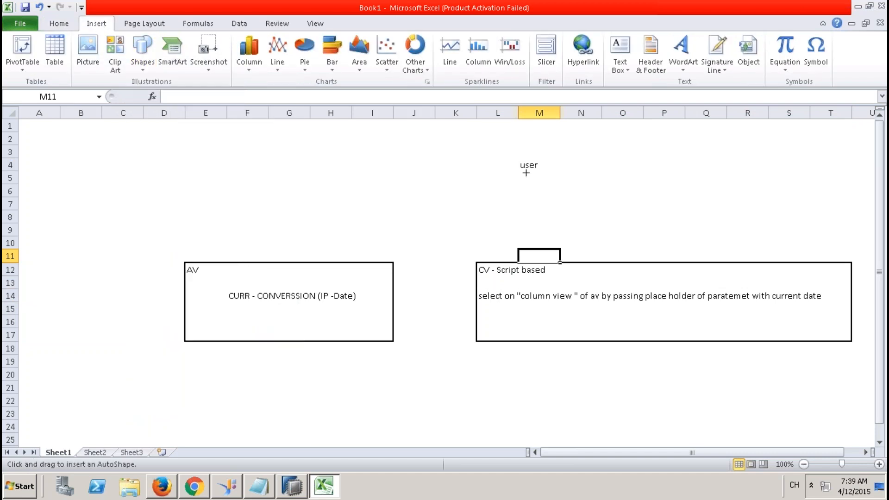
{"action": "mouse_move", "coordinate": [526, 171]}
{"action": "left_mouse_down"}
{"action": "mouse_move", "coordinate": [537, 258]}
{"action": "mouse_move", "coordinate": [530, 258]}
{"action": "left_mouse_up"}
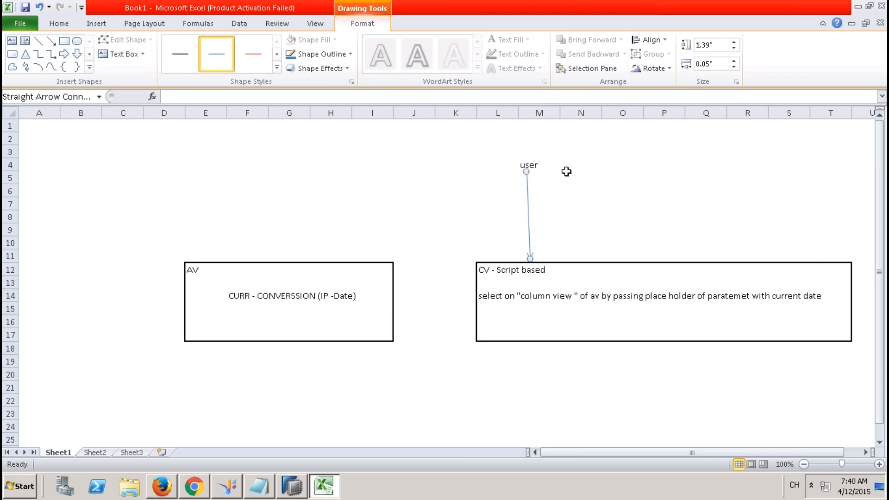
Examine the diagram's flow from the user through the script-based calculation view to the AV currency conversion box.
{"action": "left_click_drag", "start_coordinate": [494, 164], "coordinate": [838, 339]}
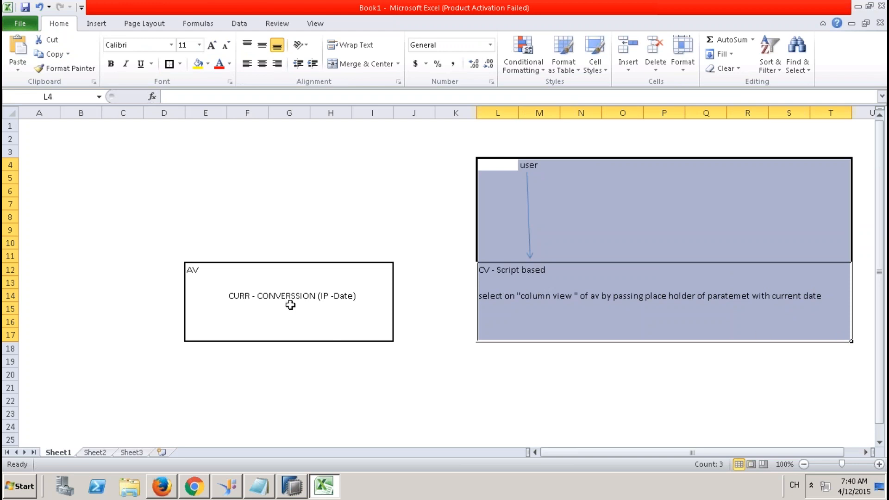
{"action": "left_click_drag", "start_coordinate": [195, 274], "coordinate": [385, 328]}
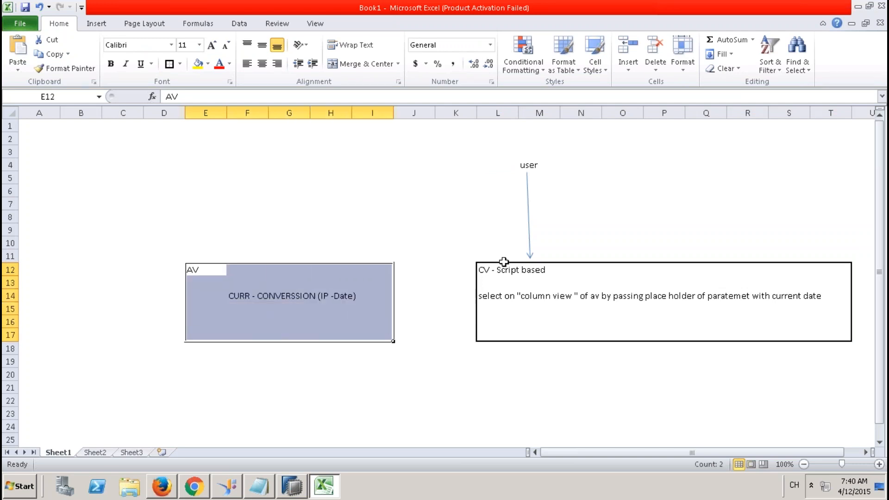
{"action": "left_click_drag", "start_coordinate": [483, 270], "coordinate": [827, 335]}
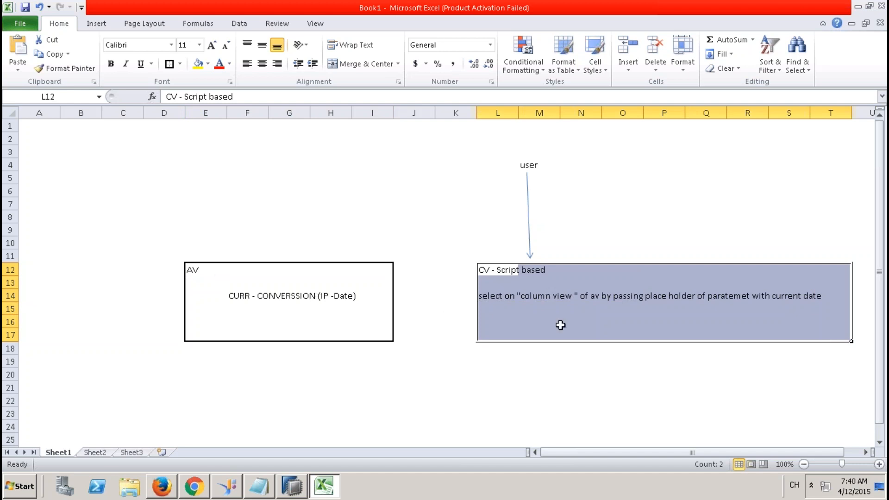
{"action": "left_click_drag", "start_coordinate": [493, 274], "coordinate": [851, 336]}
{"action": "left_click", "coordinate": [532, 168]}
{"action": "left_click", "coordinate": [546, 271]}
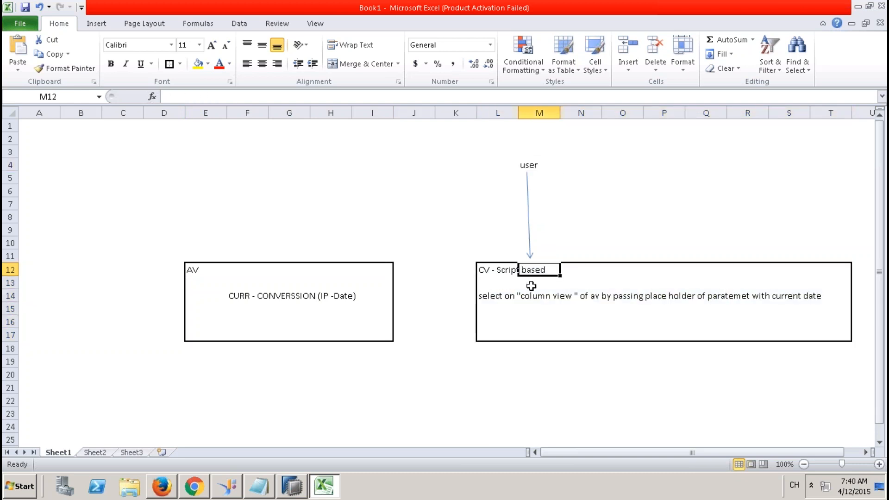
{"action": "left_click", "coordinate": [250, 295]}
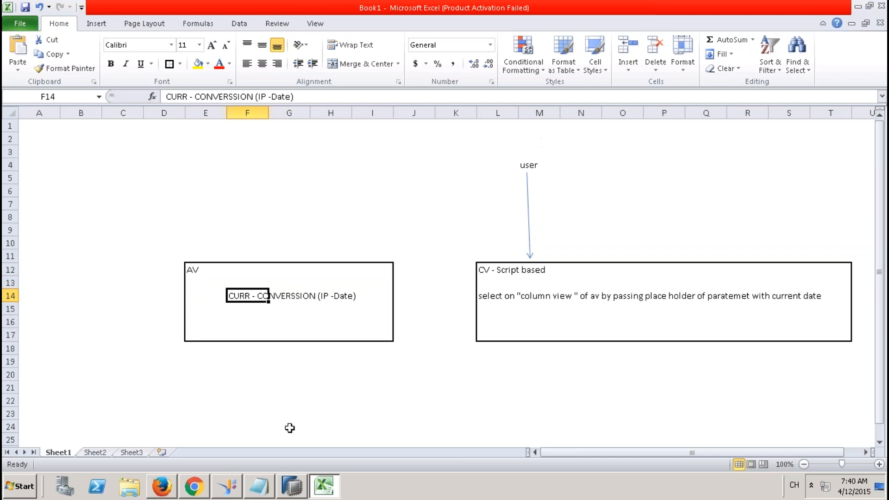
Switch to SAP HANA Studio and discard the unfinished IP_DATE input parameter.
{"action": "left_click", "coordinate": [289, 488]}
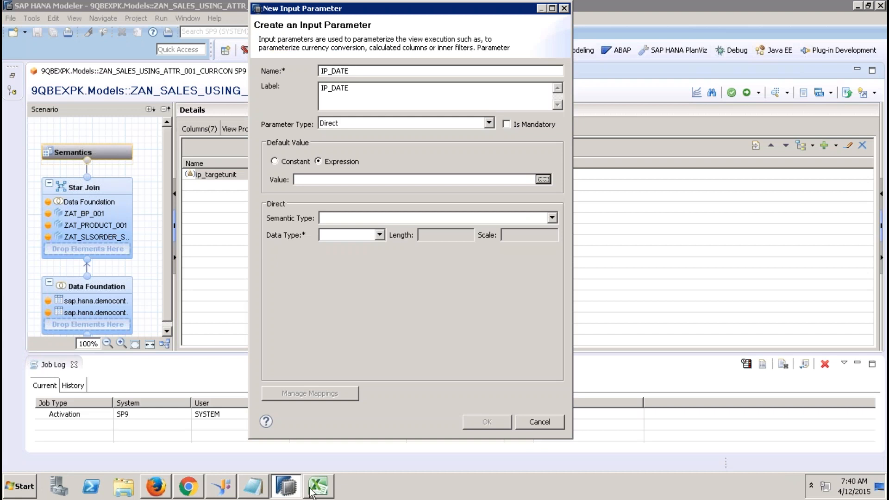
{"action": "left_click", "coordinate": [539, 422]}
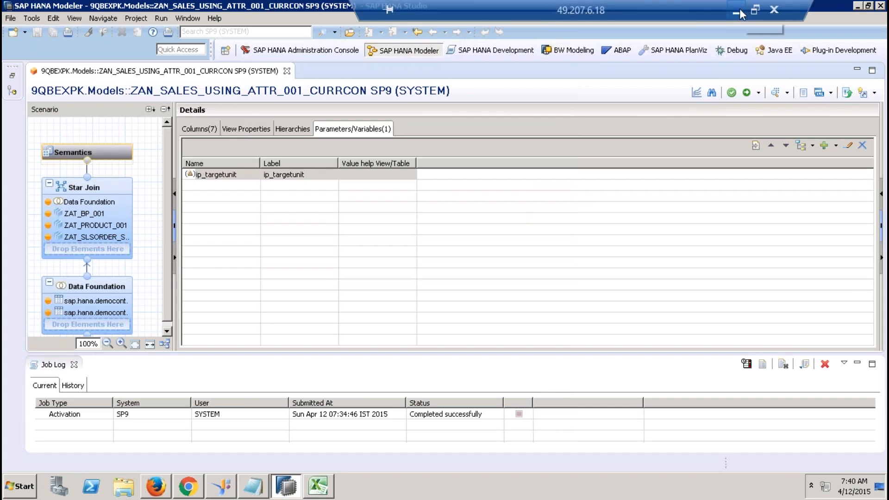
Switch to the PowerPoint slide on analytic views and review the points on applying filters and grouping measures in folders.
{"action": "left_click", "coordinate": [738, 11]}
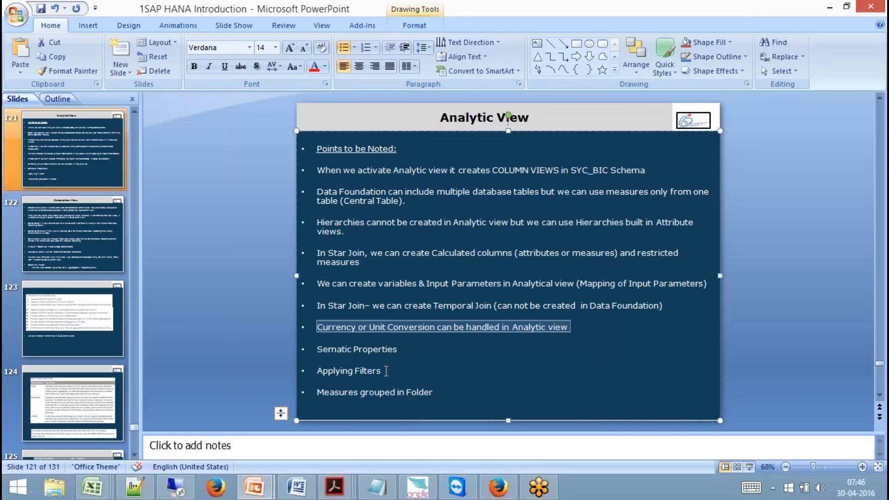
{"action": "left_click", "coordinate": [386, 371]}
{"action": "double_click", "coordinate": [368, 371]}
{"action": "left_click", "coordinate": [434, 393]}
{"action": "left_click_drag", "start_coordinate": [433, 392], "coordinate": [437, 392]}
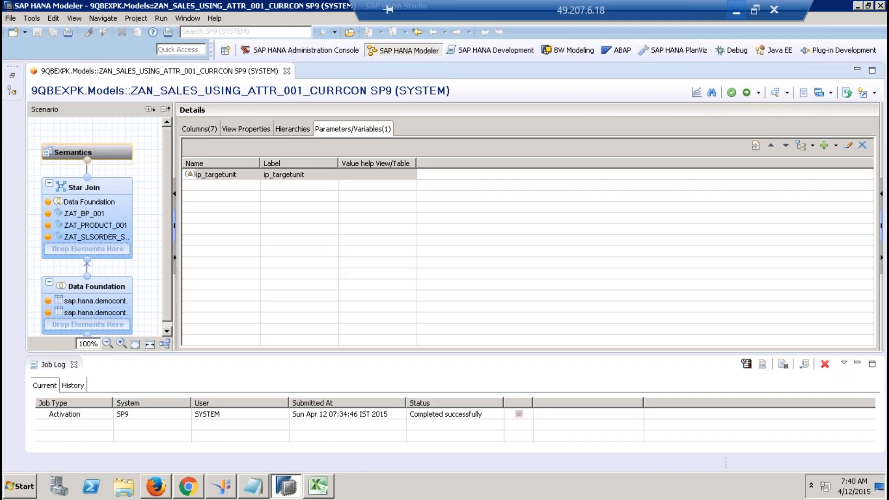
Return to SAP HANA Studio and remove the ip_targetunit input parameter together with its references.
{"action": "left_click", "coordinate": [175, 486]}
{"action": "left_click", "coordinate": [230, 174]}
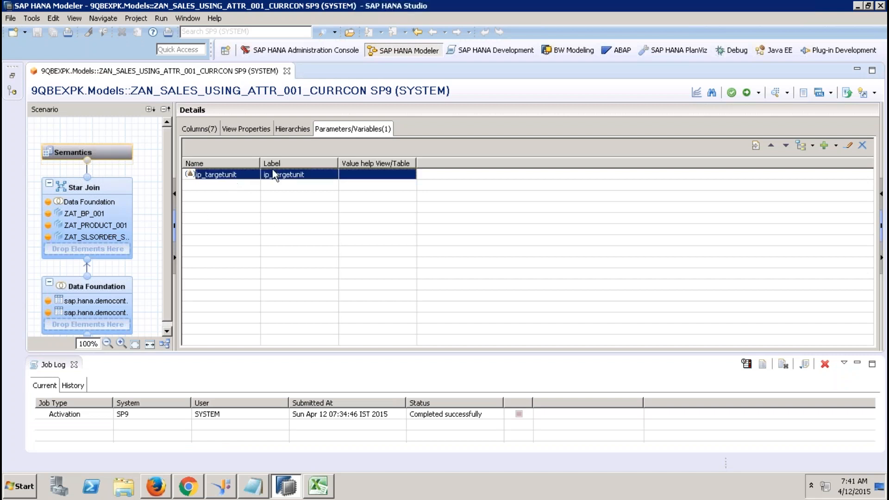
{"action": "left_click", "coordinate": [862, 145]}
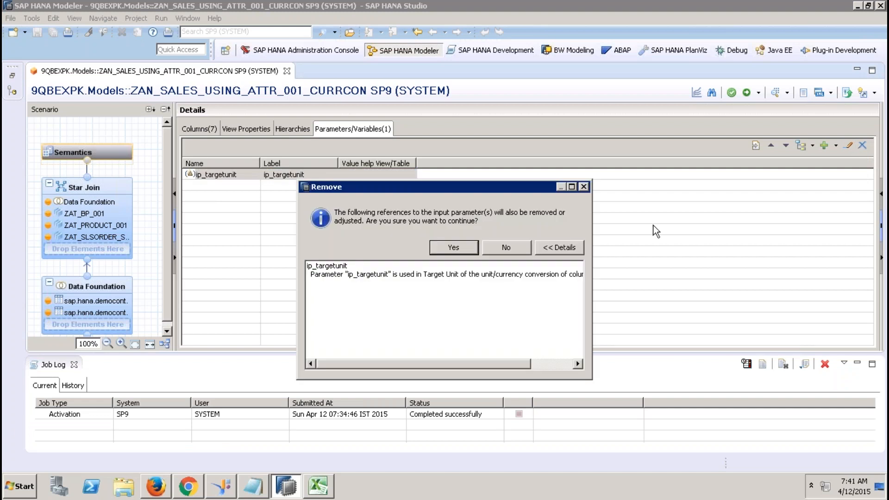
{"action": "left_click", "coordinate": [458, 251]}
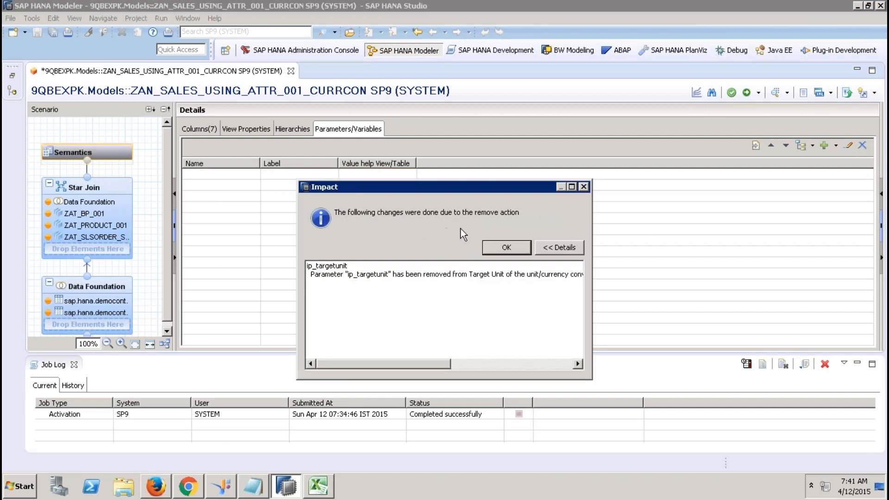
{"action": "left_click", "coordinate": [515, 253]}
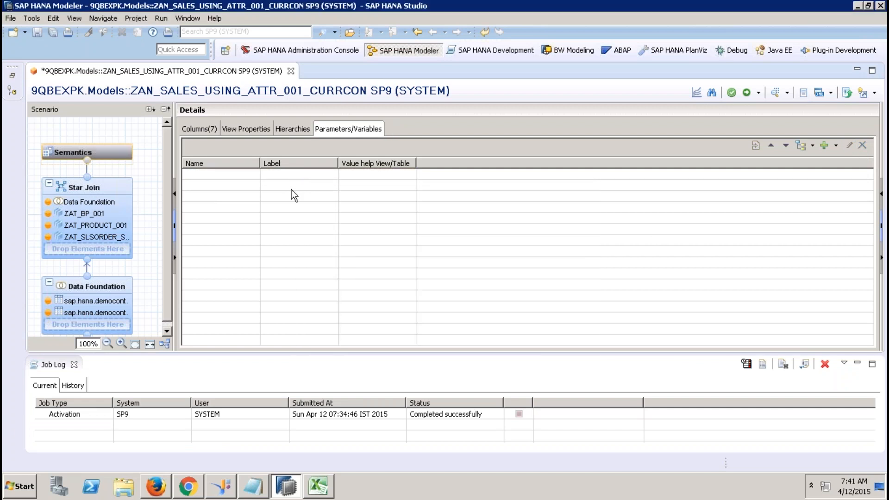
Show the view's columns without the Job Log and check the semantics assigned to GROSSAMOUNT.
{"action": "left_click", "coordinate": [200, 130]}
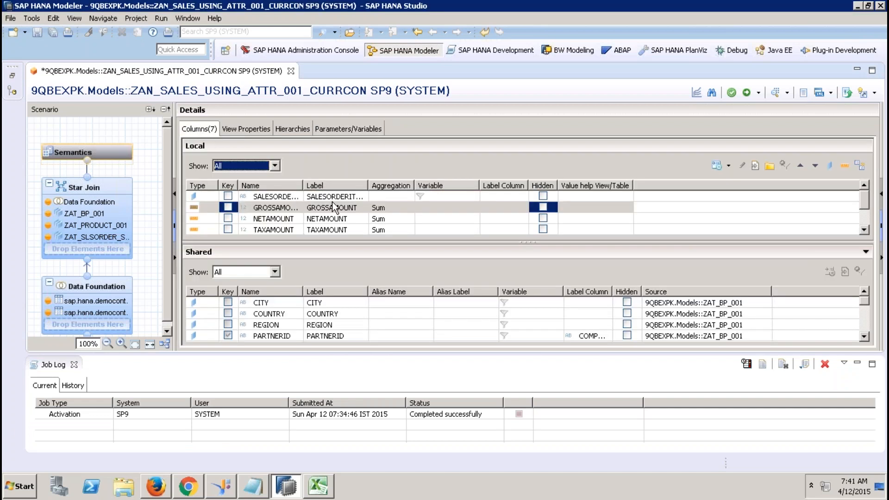
{"action": "left_click", "coordinate": [74, 364]}
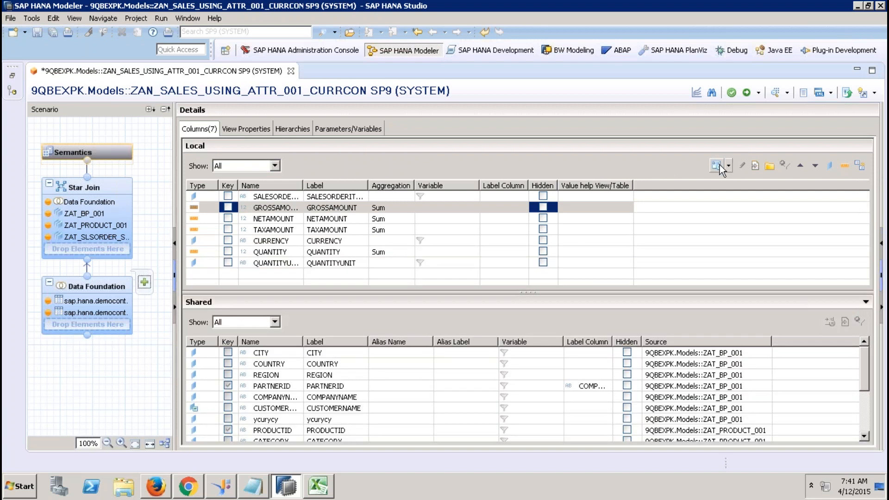
{"action": "left_click", "coordinate": [716, 166]}
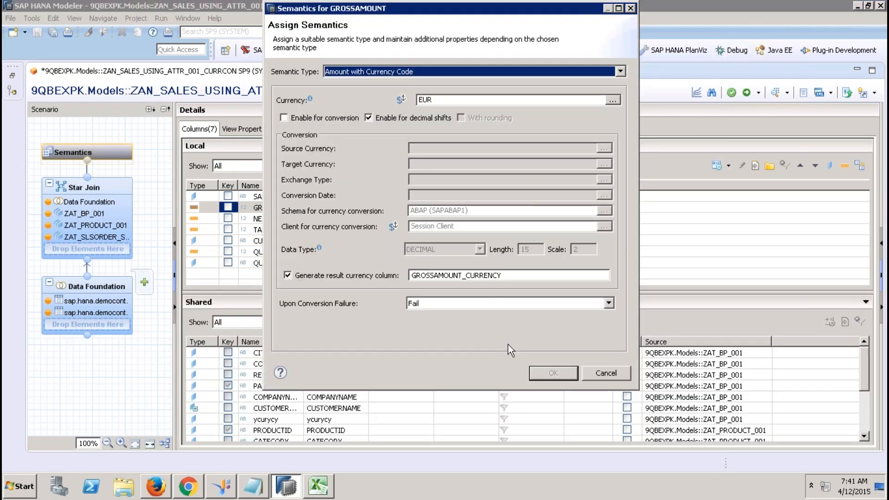
{"action": "left_click", "coordinate": [618, 371]}
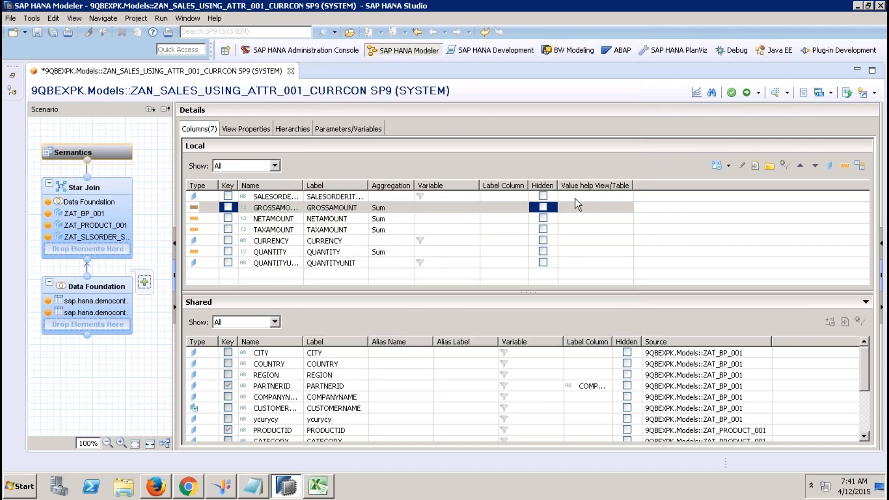
Clear the semantic type of the QUANTITY measure, leaving it blank.
{"action": "left_click", "coordinate": [277, 252]}
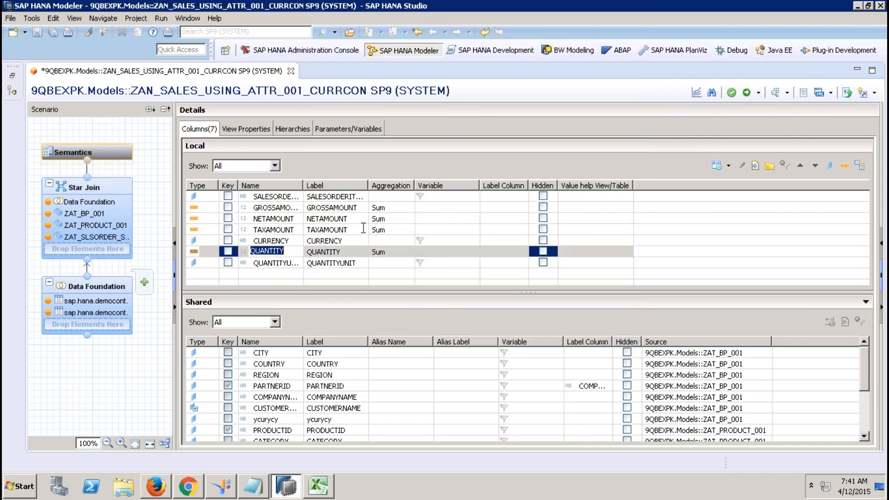
{"action": "left_click", "coordinate": [716, 166]}
{"action": "left_click", "coordinate": [321, 157]}
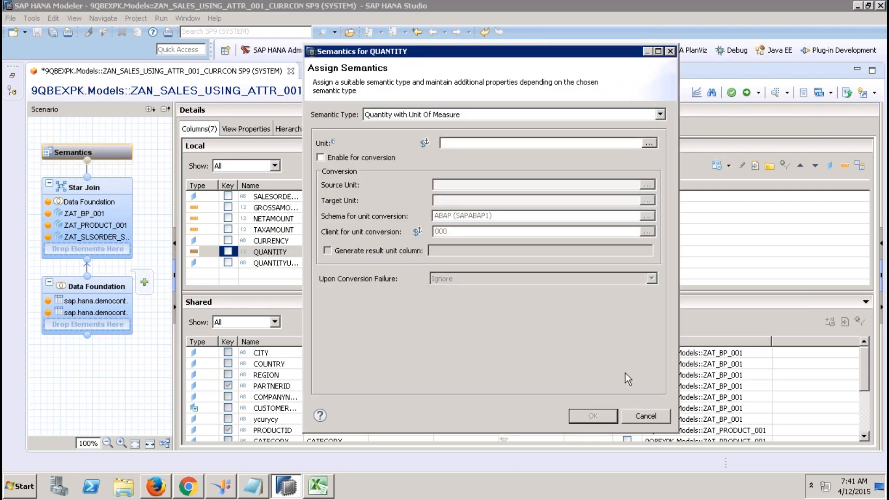
{"action": "left_click", "coordinate": [618, 116]}
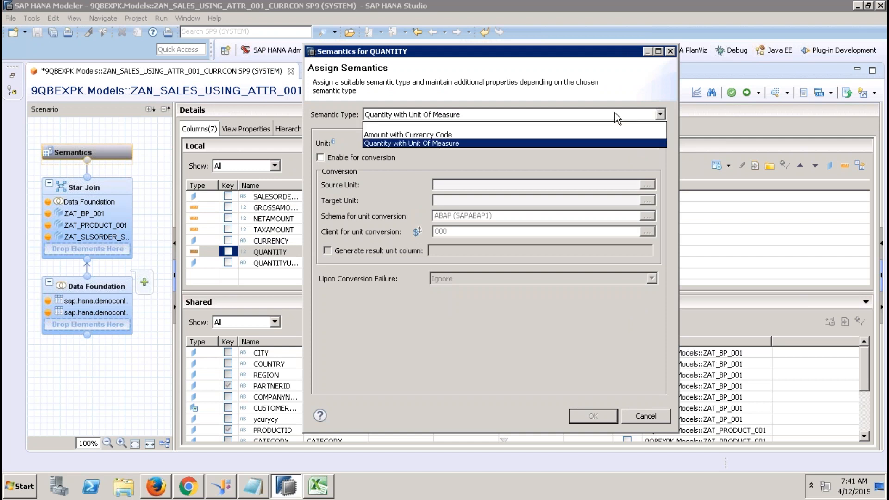
{"action": "left_click", "coordinate": [554, 126]}
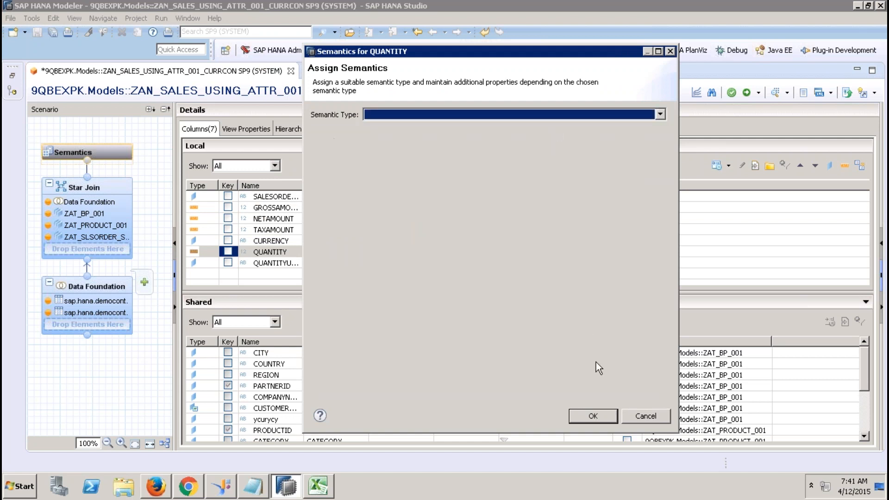
{"action": "left_click", "coordinate": [593, 416]}
Clear the semantic type of the GROSSAMOUNT measure, leaving it blank.
{"action": "left_click", "coordinate": [285, 207]}
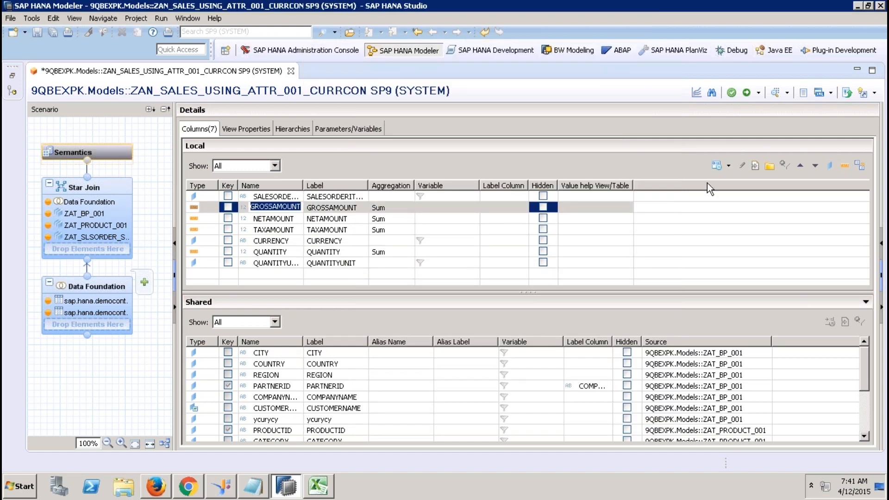
{"action": "left_click", "coordinate": [717, 166]}
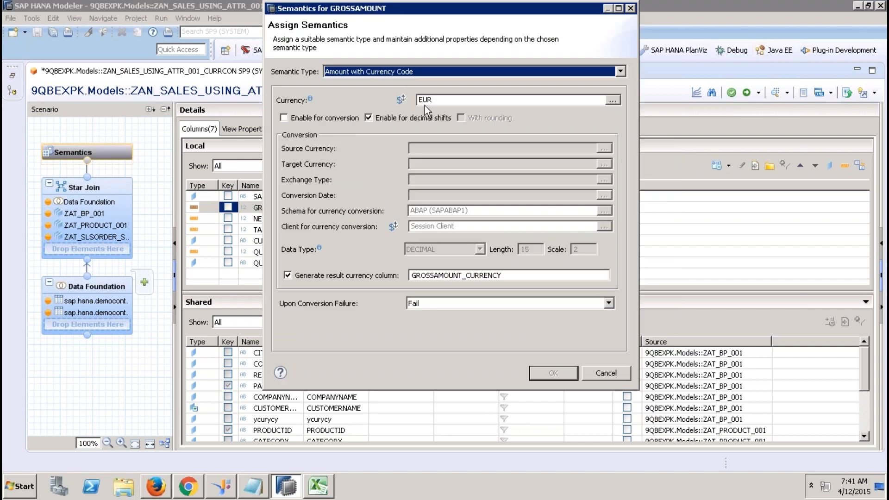
{"action": "left_click", "coordinate": [415, 75]}
{"action": "left_click", "coordinate": [388, 83]}
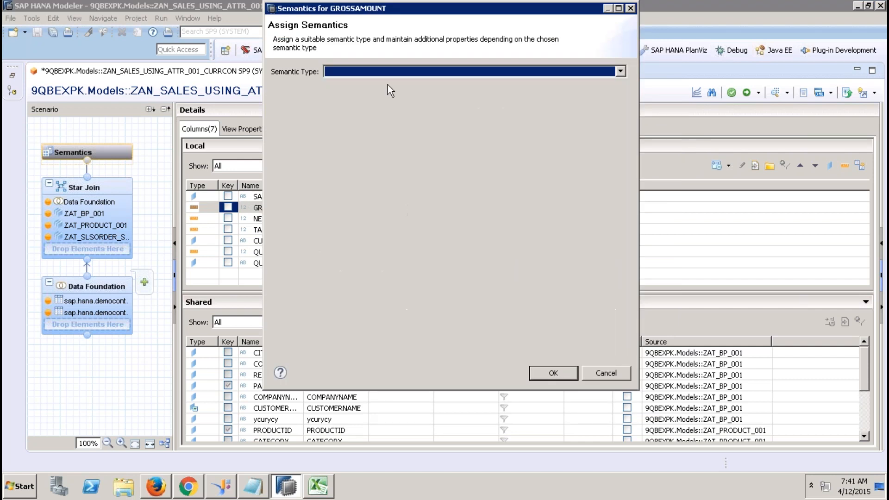
{"action": "left_click", "coordinate": [553, 372]}
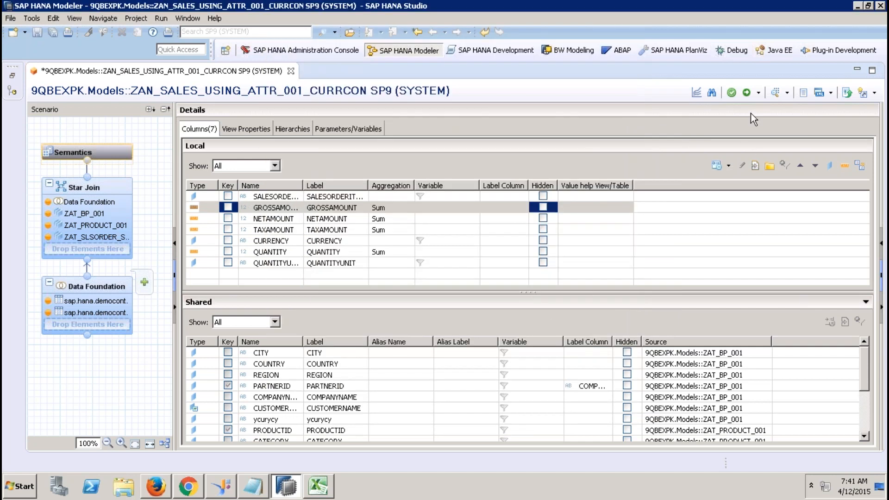
Activate the analytic view and check the amount and quantity columns in its raw data preview.
{"action": "left_click", "coordinate": [746, 94]}
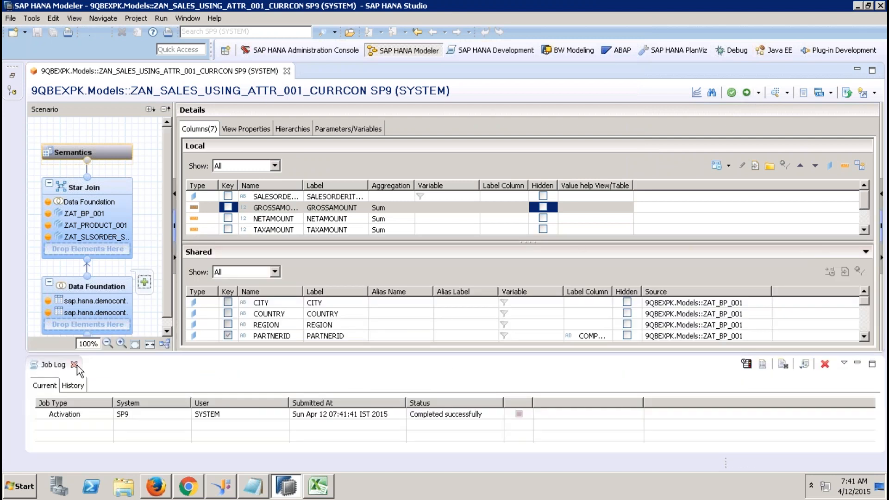
{"action": "left_click", "coordinate": [74, 365]}
{"action": "left_click", "coordinate": [776, 95]}
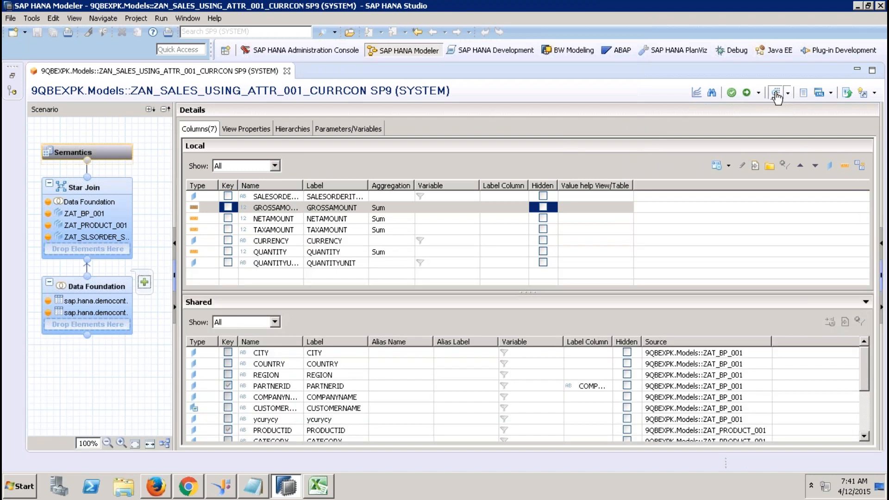
{"action": "left_click", "coordinate": [188, 94]}
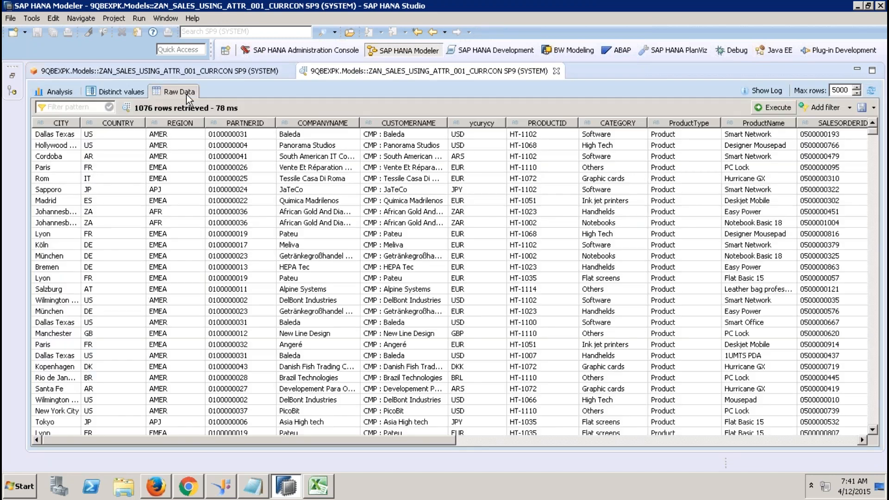
{"action": "left_click", "coordinate": [598, 442]}
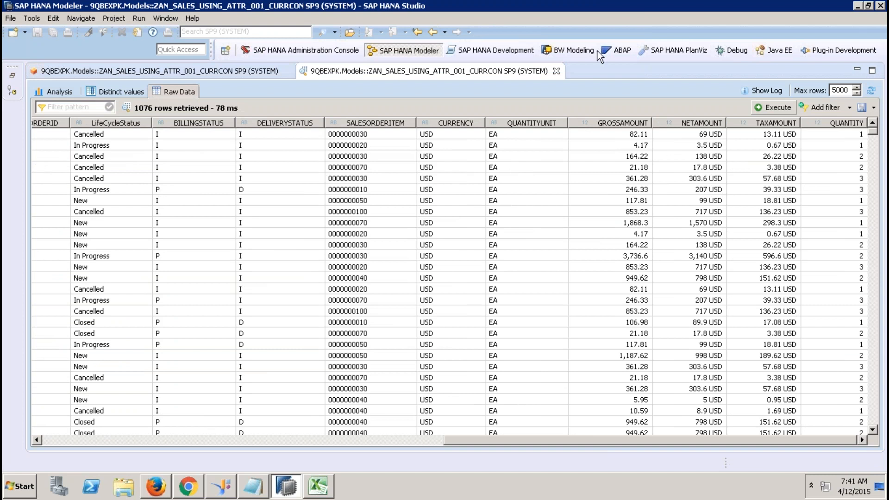
{"action": "left_click", "coordinate": [556, 71]}
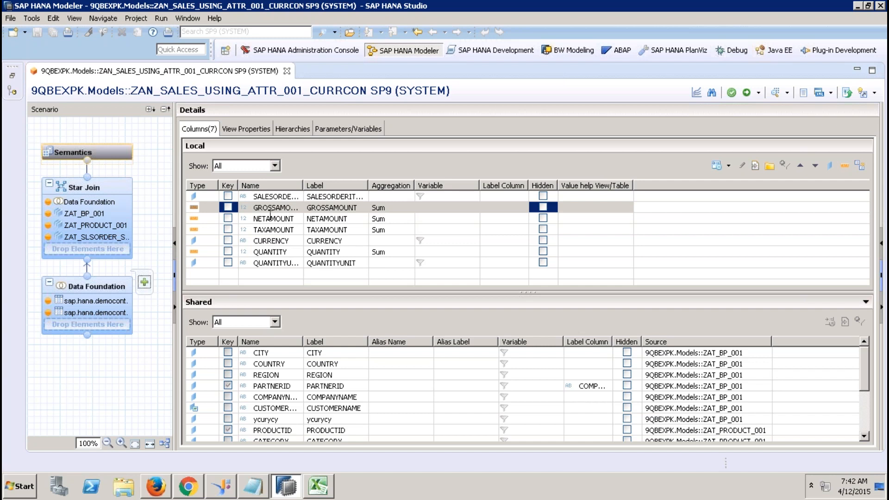
Create a display folder named Amounts for the measures of the analytic view.
{"action": "left_click", "coordinate": [769, 164]}
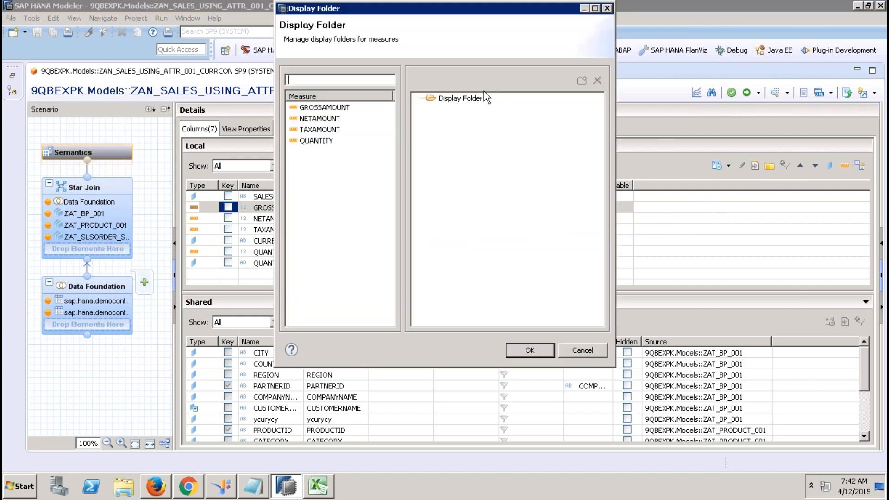
{"action": "left_click", "coordinate": [458, 97]}
{"action": "right_click", "coordinate": [457, 96]}
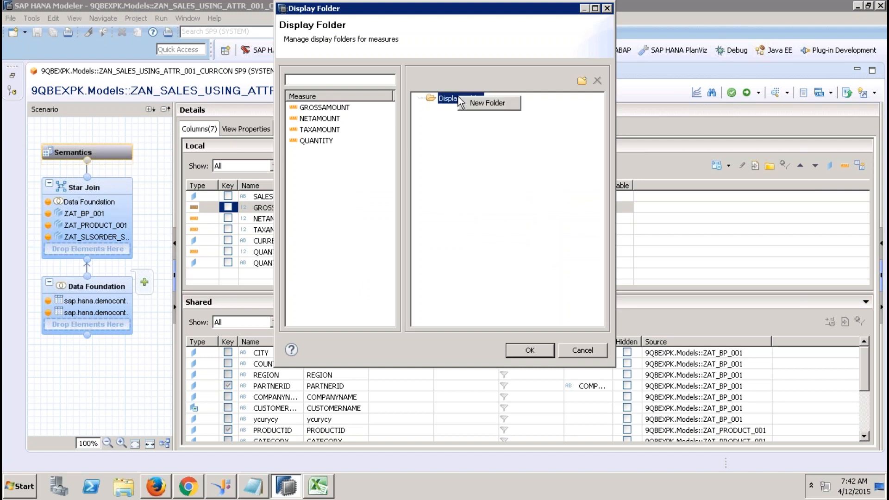
{"action": "left_click", "coordinate": [490, 104]}
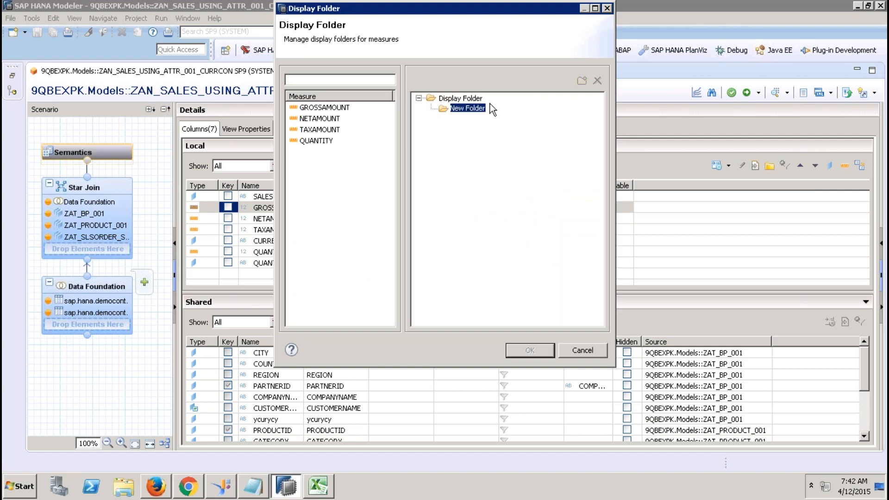
{"action": "type", "text": "Amounts"}
{"action": "key", "text": "Return"}
Assign the measures GROSSAMOUNT and NETAMOUNT to the Amounts display folder.
{"action": "left_click_drag", "start_coordinate": [324, 107], "coordinate": [456, 115]}
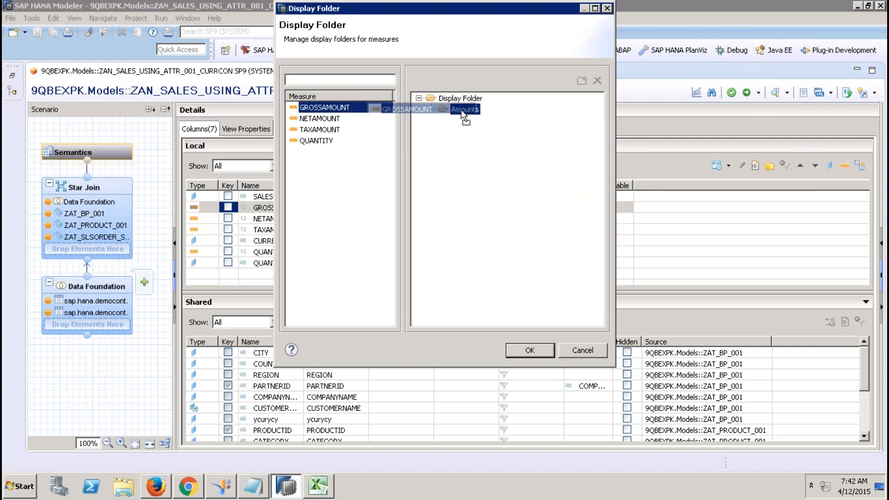
{"action": "left_click", "coordinate": [333, 119]}
{"action": "left_click_drag", "start_coordinate": [334, 119], "coordinate": [468, 112]}
Add a second display folder named Quantities at the same level as Amounts.
{"action": "right_click", "coordinate": [466, 99]}
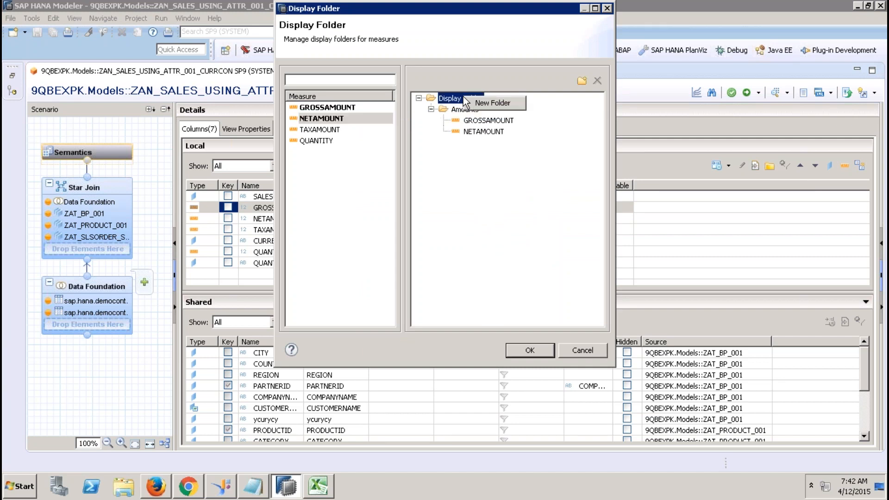
{"action": "left_click", "coordinate": [497, 104]}
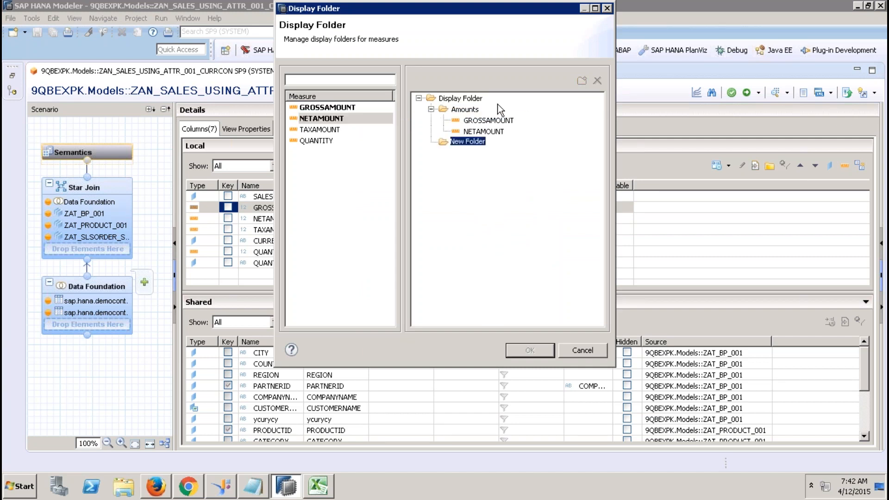
{"action": "type", "text": "Quantity"}
{"action": "key", "text": "Return"}
Assign the measures TAXAMOUNT and QUANTITY to the Quantities display folder.
{"action": "left_click_drag", "start_coordinate": [319, 130], "coordinate": [468, 153]}
{"action": "left_click_drag", "start_coordinate": [316, 141], "coordinate": [463, 167]}
{"action": "left_click_drag", "start_coordinate": [320, 141], "coordinate": [471, 142]}
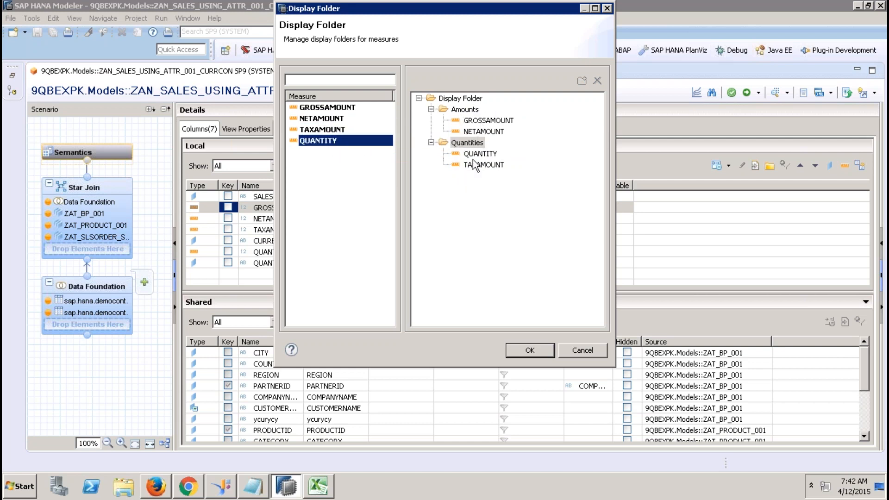
Apply the display folder assignments, activate the analytic view and dismiss the Job Log.
{"action": "left_click", "coordinate": [528, 351]}
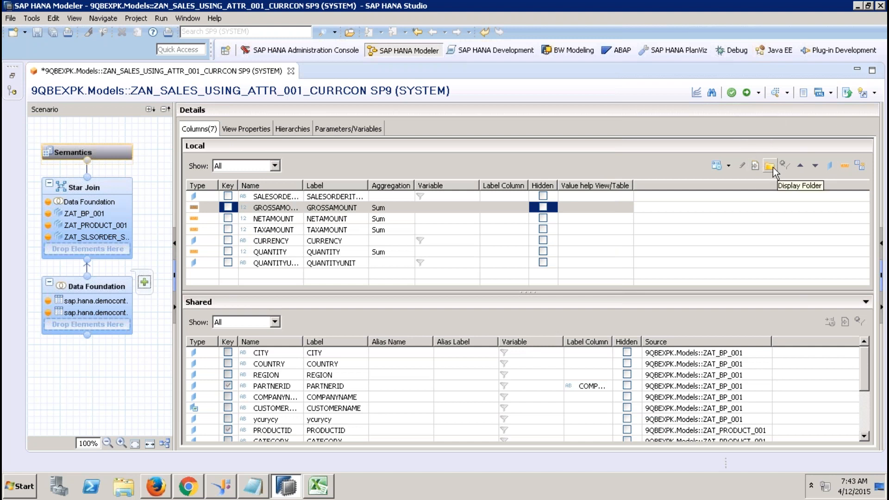
{"action": "left_click", "coordinate": [748, 97]}
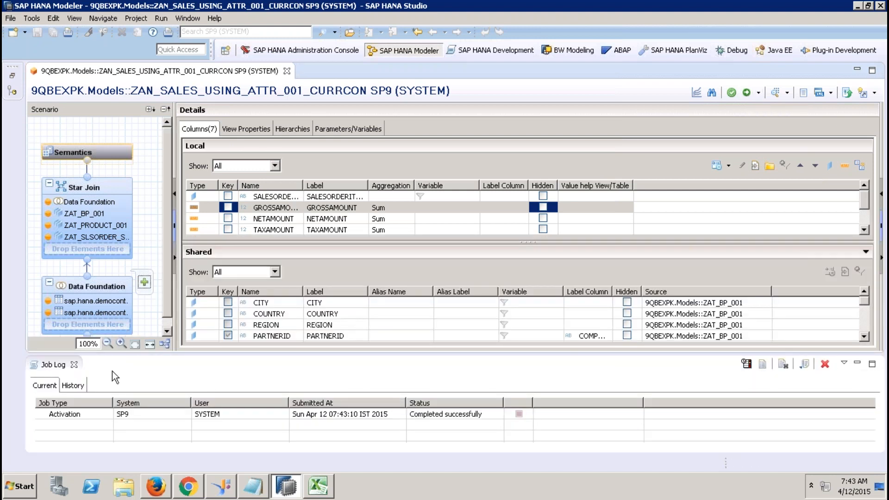
{"action": "left_click", "coordinate": [74, 365]}
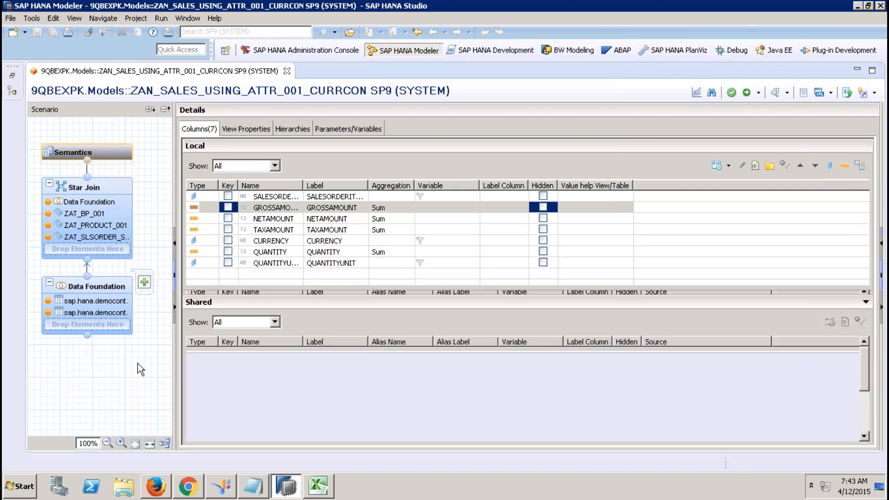
In the Star Join, check the references of ZAT_BP_001's CITY column and view the properties of the calculated column CUSTOMERNAME.
{"action": "left_click", "coordinate": [101, 215]}
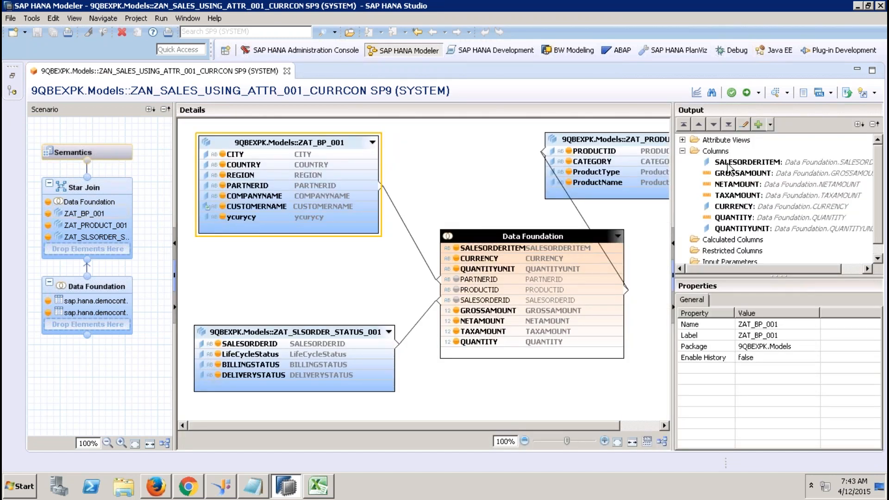
{"action": "left_click", "coordinate": [682, 140]}
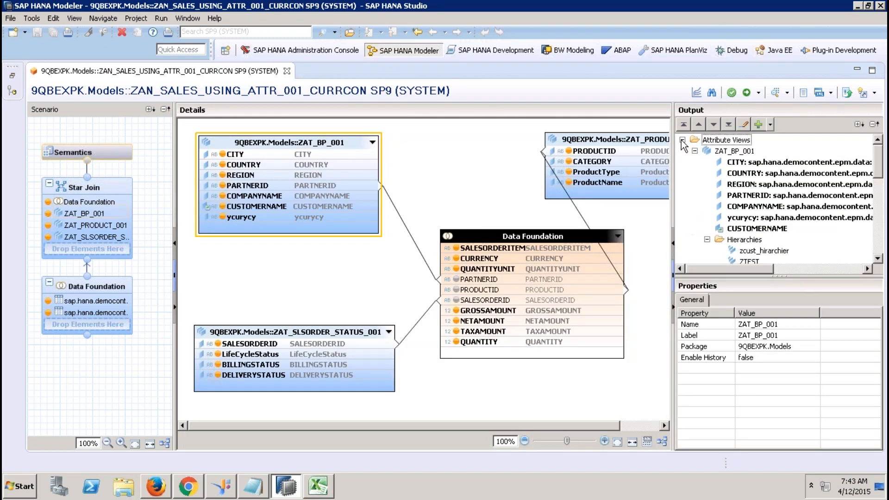
{"action": "left_click", "coordinate": [755, 162]}
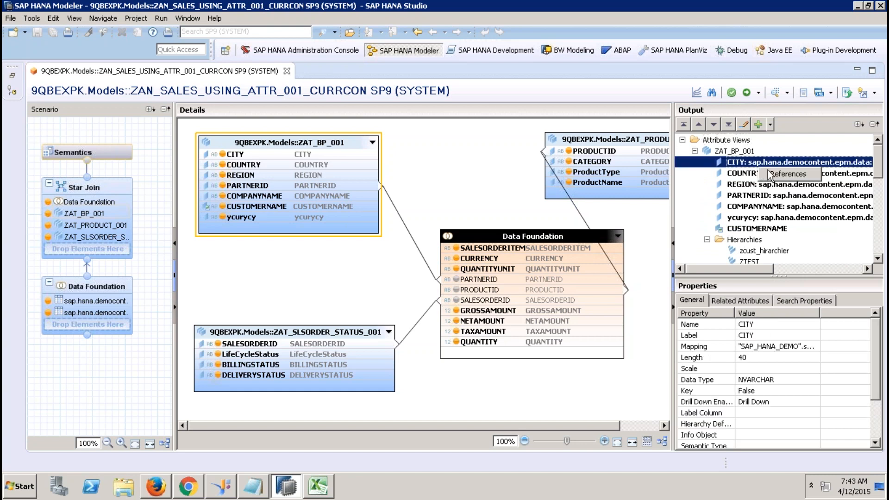
{"action": "left_click", "coordinate": [780, 175]}
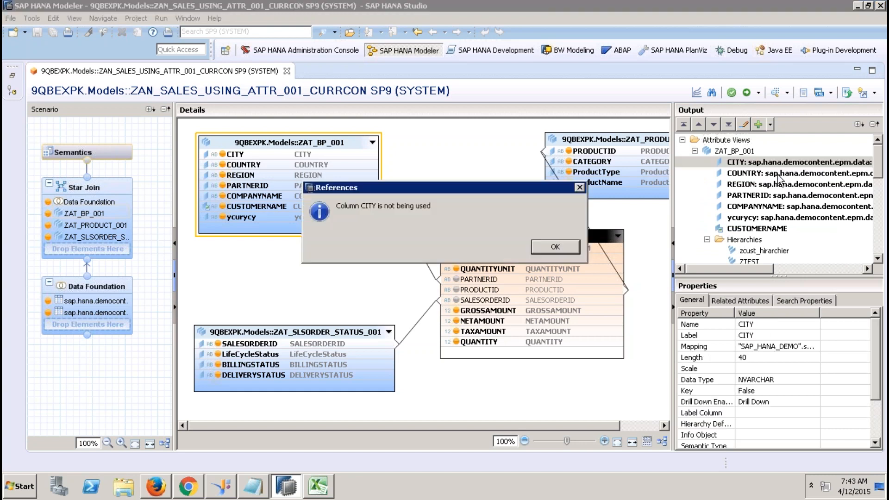
{"action": "left_click", "coordinate": [553, 247]}
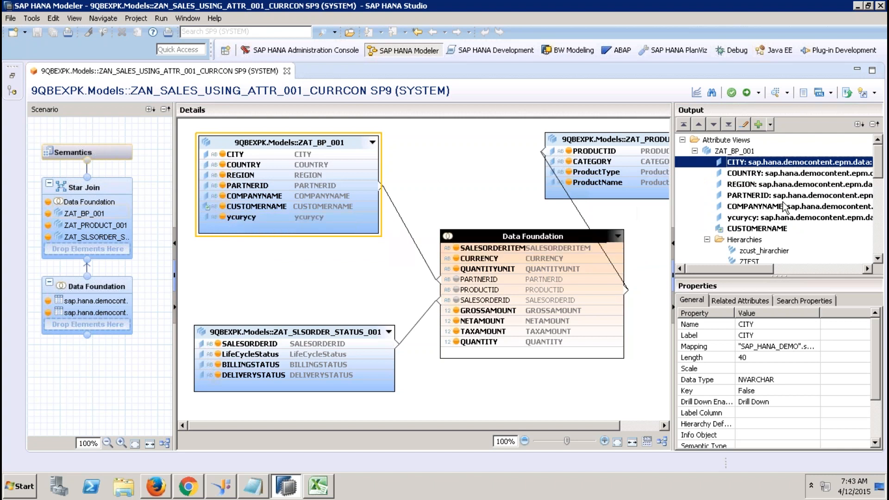
{"action": "left_click", "coordinate": [742, 230]}
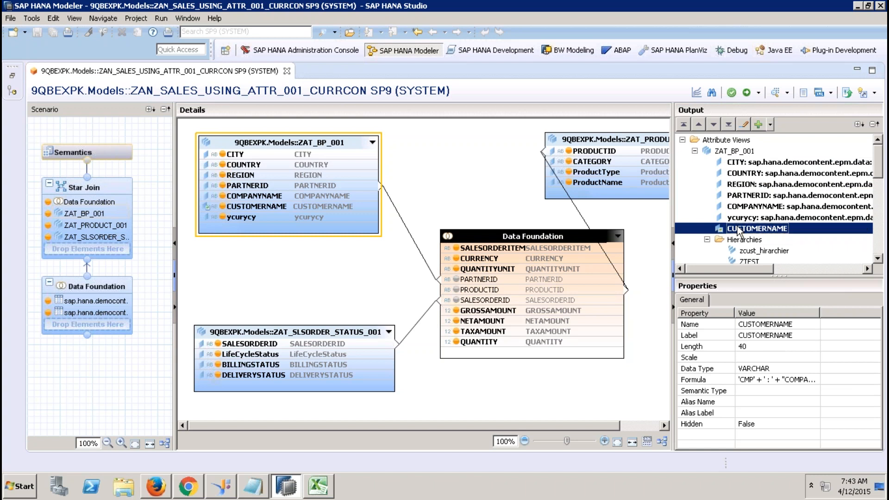
{"action": "left_click", "coordinate": [630, 213]}
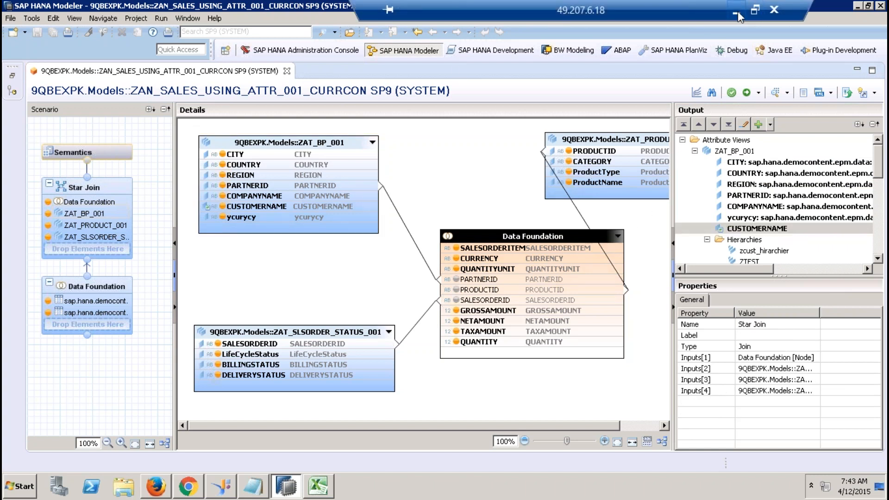
Switch to the PowerPoint presentation, present the slides from Analytic View to Calculation View, and end the slide show.
{"action": "left_click", "coordinate": [738, 11]}
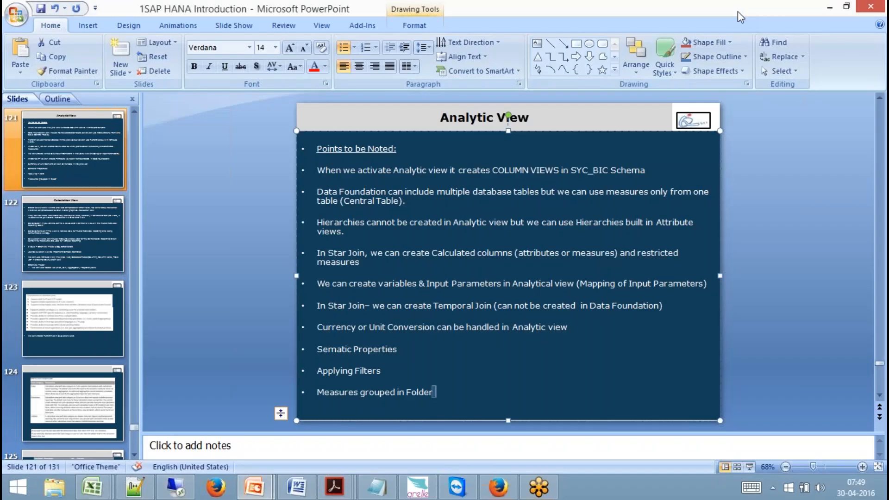
{"action": "left_click", "coordinate": [750, 467]}
{"action": "left_click", "coordinate": [594, 373]}
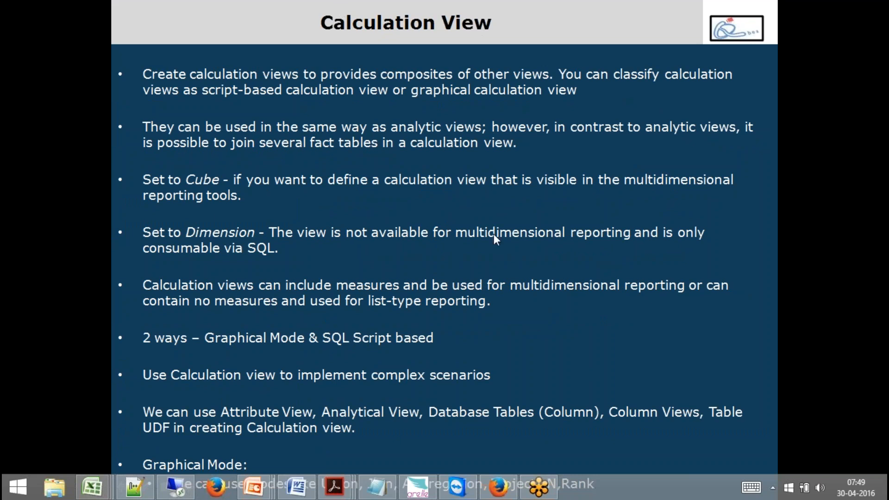
{"action": "key", "text": "Escape"}
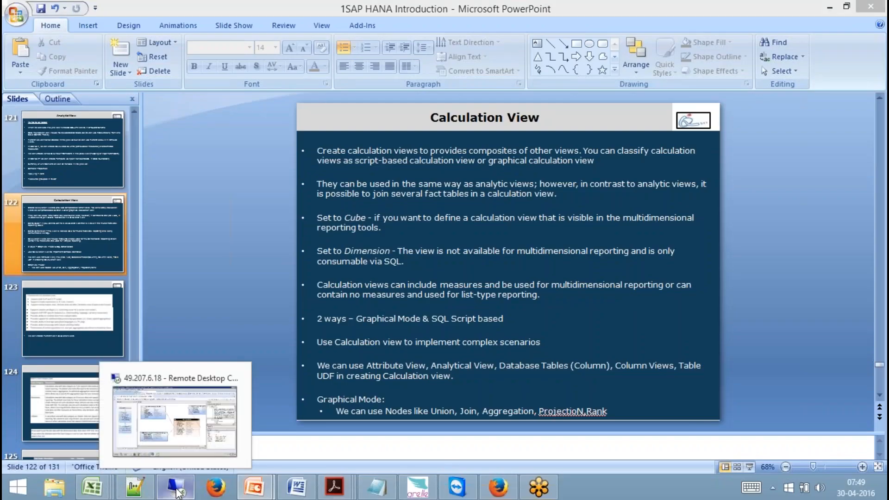
Return to the remote desktop session and examine the analytic view's general properties, including the Enable History option.
{"action": "left_click", "coordinate": [177, 492]}
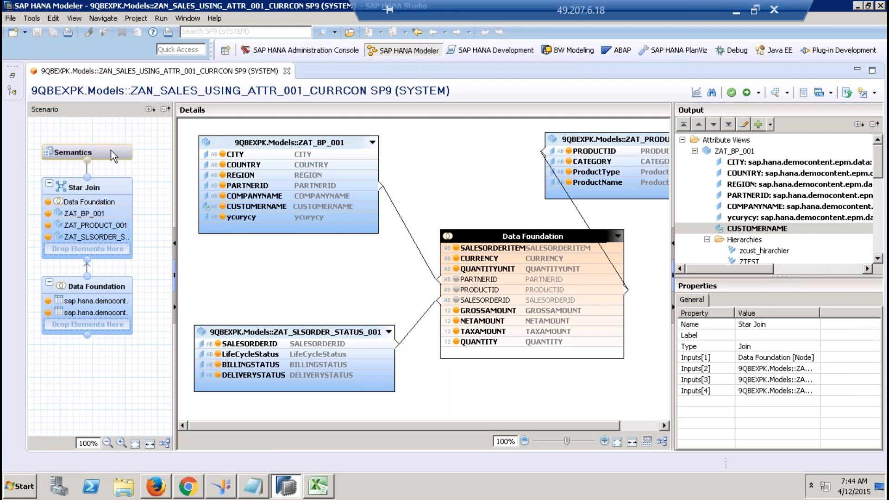
{"action": "left_click", "coordinate": [110, 151]}
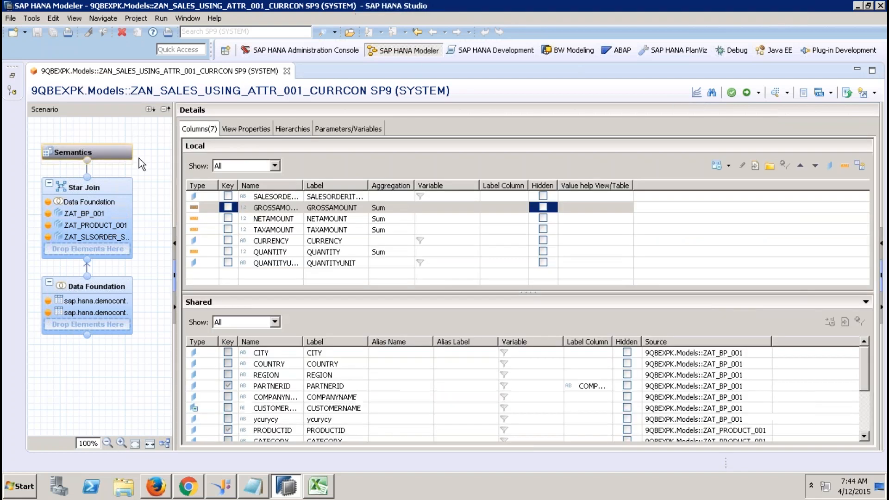
{"action": "left_click", "coordinate": [245, 129]}
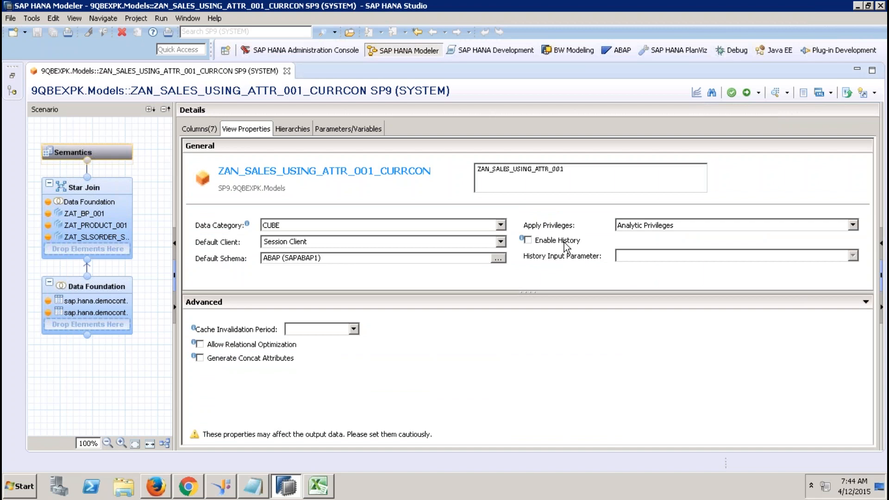
Close the analytic view, restore the Systems tree and collapse the SAP_HANA_DEMO schema.
{"action": "left_click", "coordinate": [286, 72]}
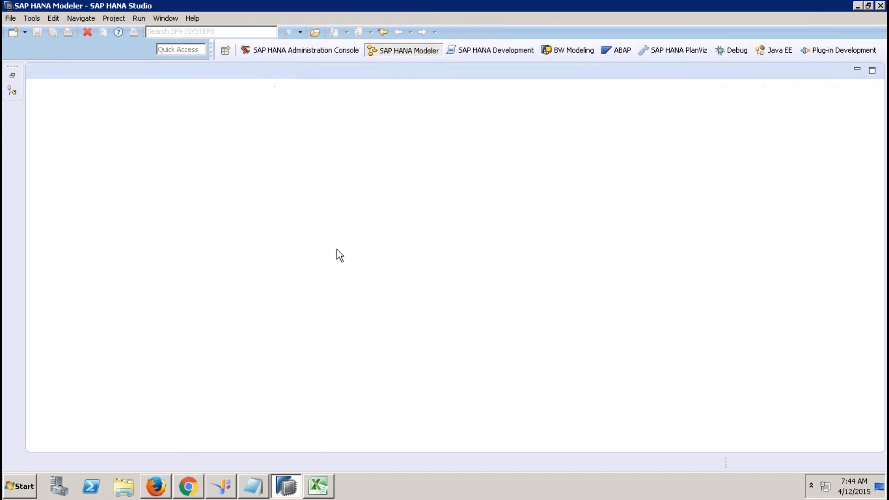
{"action": "left_click", "coordinate": [13, 76]}
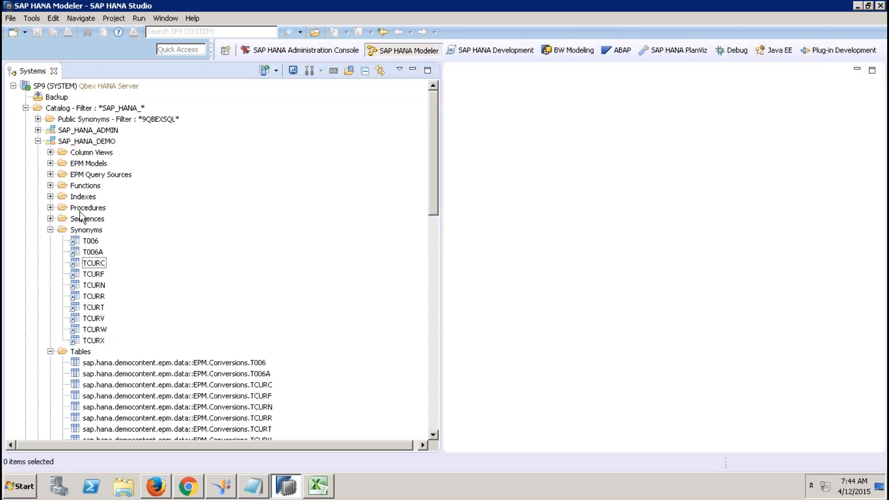
{"action": "left_click", "coordinate": [50, 230]}
{"action": "left_click", "coordinate": [38, 141]}
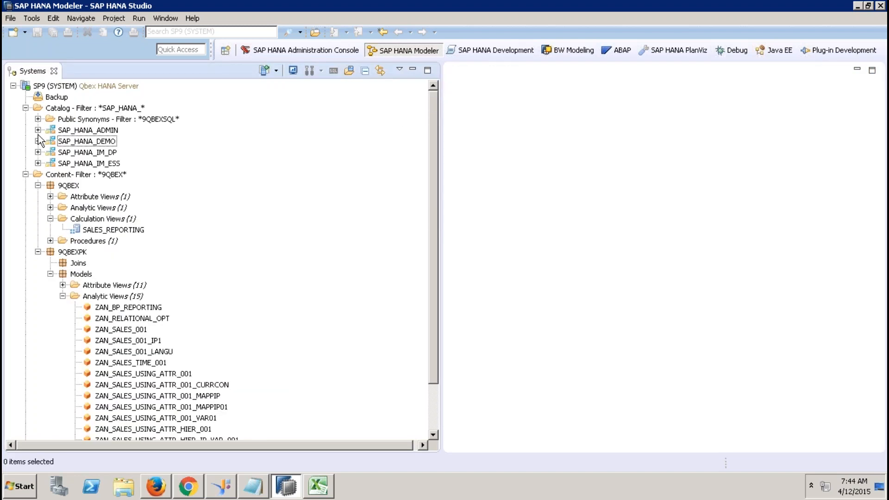
Filter the catalog schemas by the pattern 9QBEXSQL.
{"action": "right_click", "coordinate": [69, 108]}
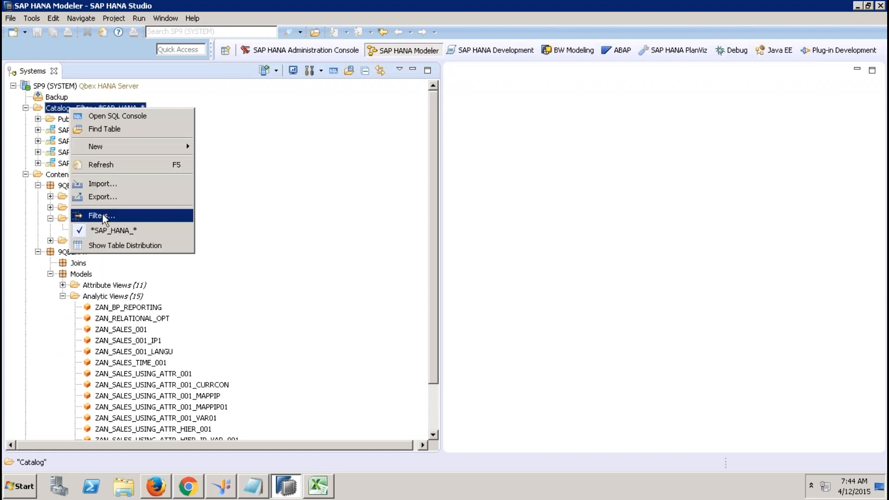
{"action": "left_click", "coordinate": [103, 215]}
{"action": "type", "text": "9"}
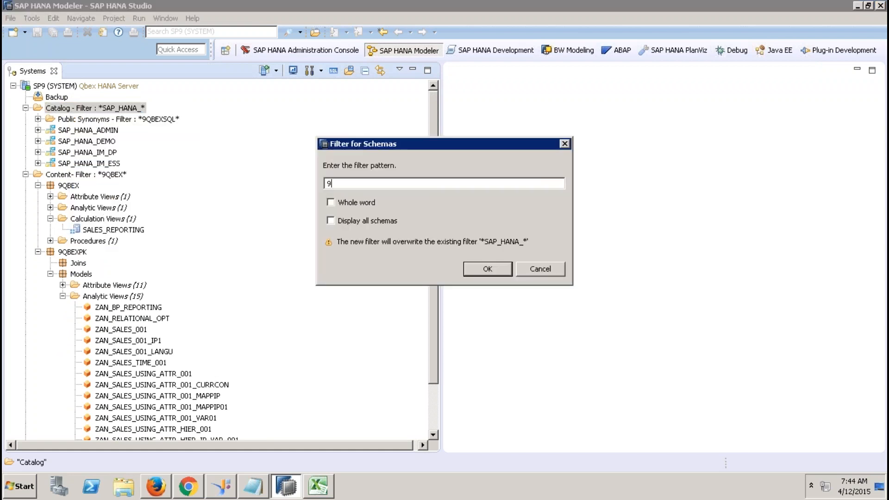
{"action": "type", "text": "QBEXSQL"}
{"action": "key", "text": "Return"}
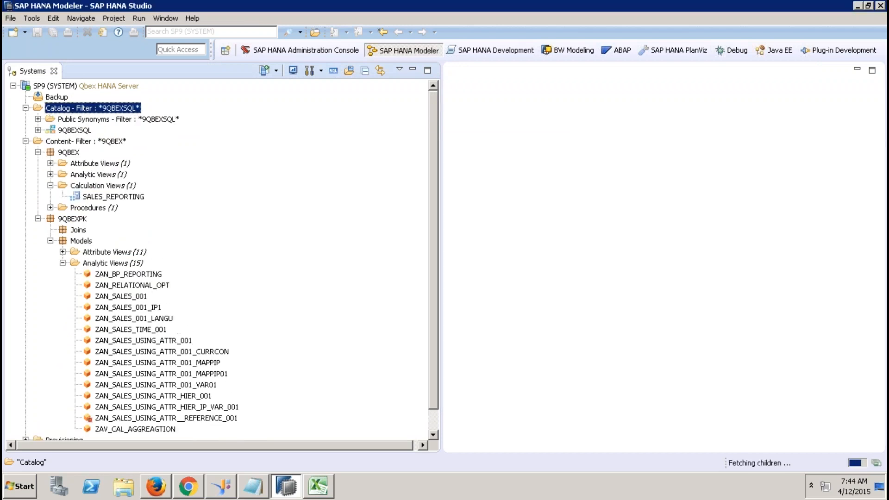
Open the definition of TEST_HISTORY_TABLE_XX from the 9QBEXSQL schema's tables and look at its columns.
{"action": "left_click", "coordinate": [38, 130]}
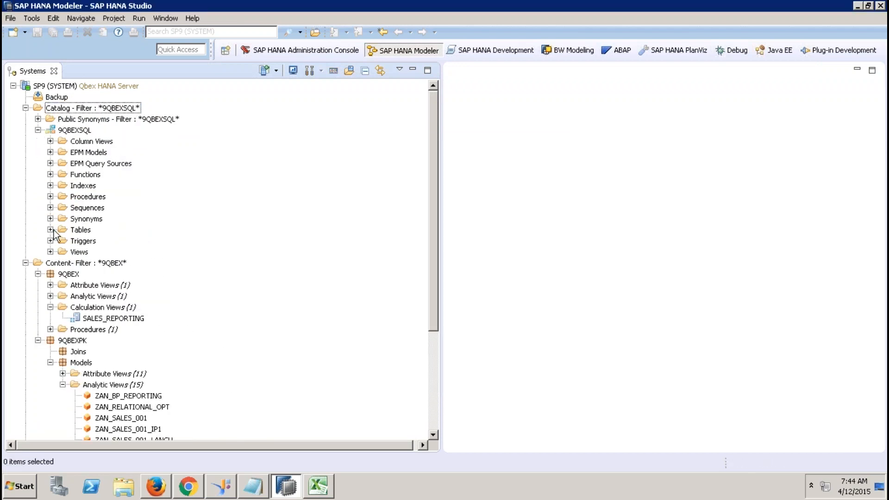
{"action": "left_click", "coordinate": [51, 230]}
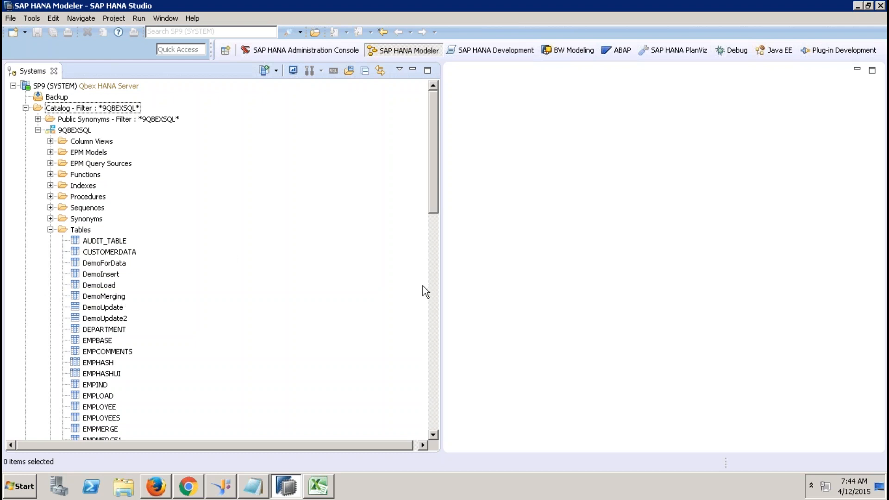
{"action": "left_click_drag", "start_coordinate": [430, 199], "coordinate": [425, 355]}
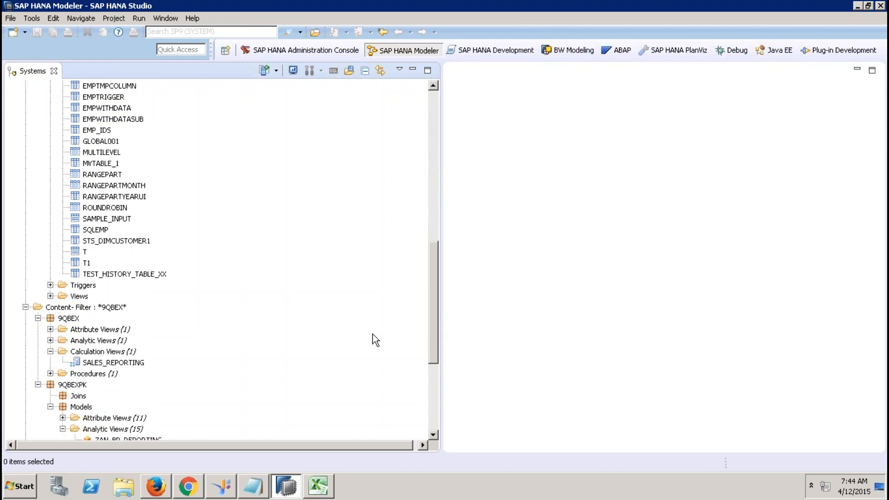
{"action": "right_click", "coordinate": [152, 276]}
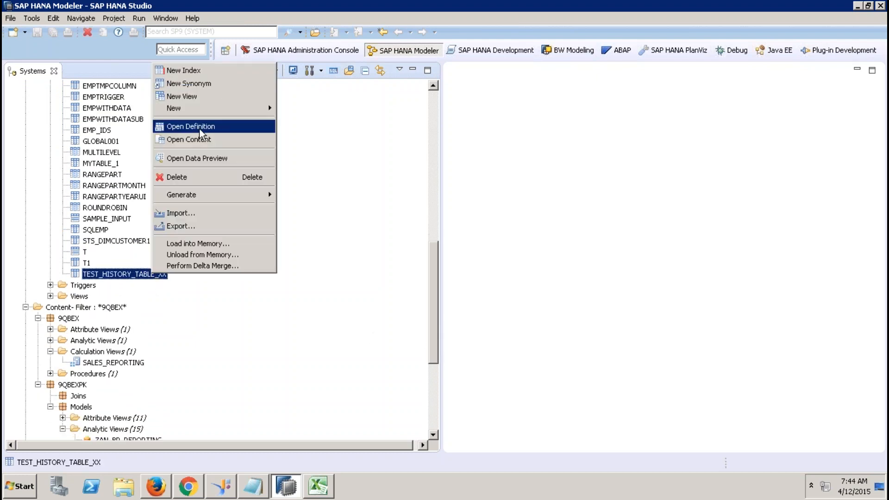
{"action": "left_click", "coordinate": [200, 128]}
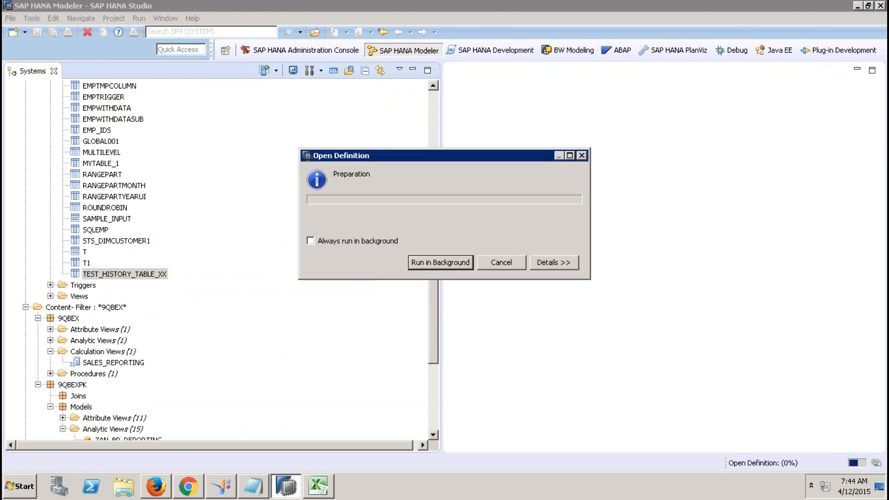
{"action": "left_click", "coordinate": [521, 170]}
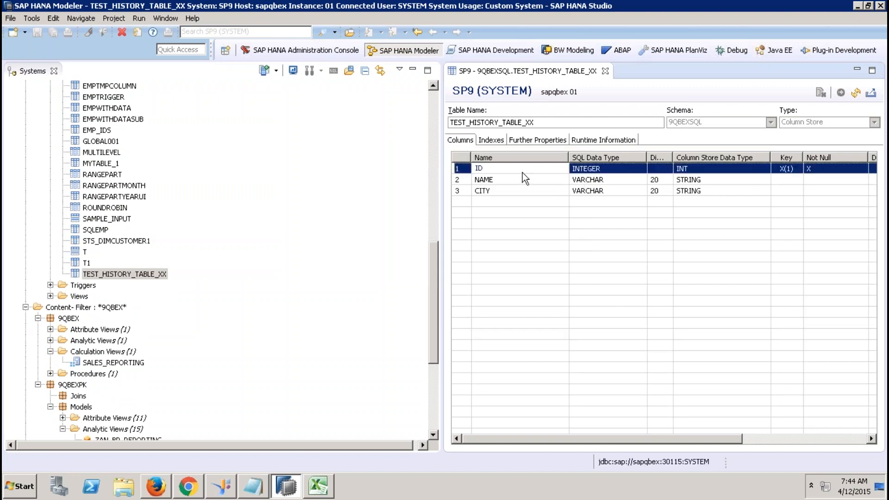
Look at the NAME and CITY columns of the history table and minimize the remote desktop session.
{"action": "left_click", "coordinate": [523, 179]}
{"action": "left_click", "coordinate": [521, 190]}
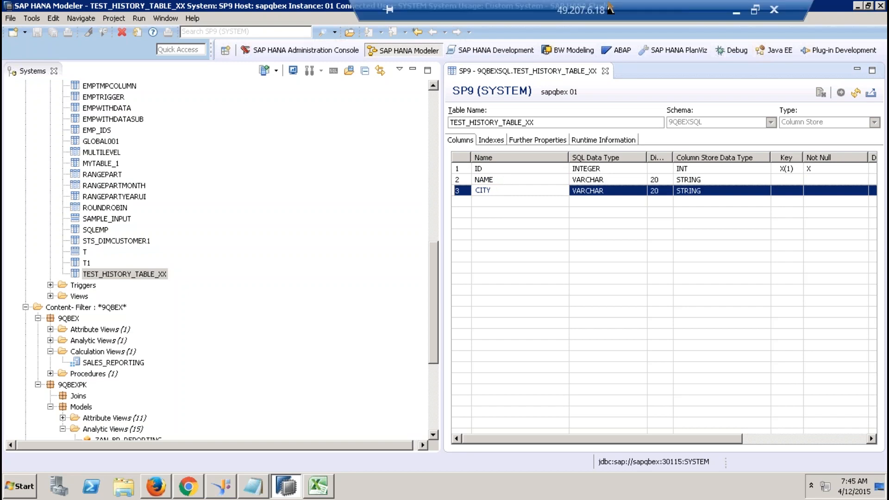
{"action": "left_click", "coordinate": [734, 14]}
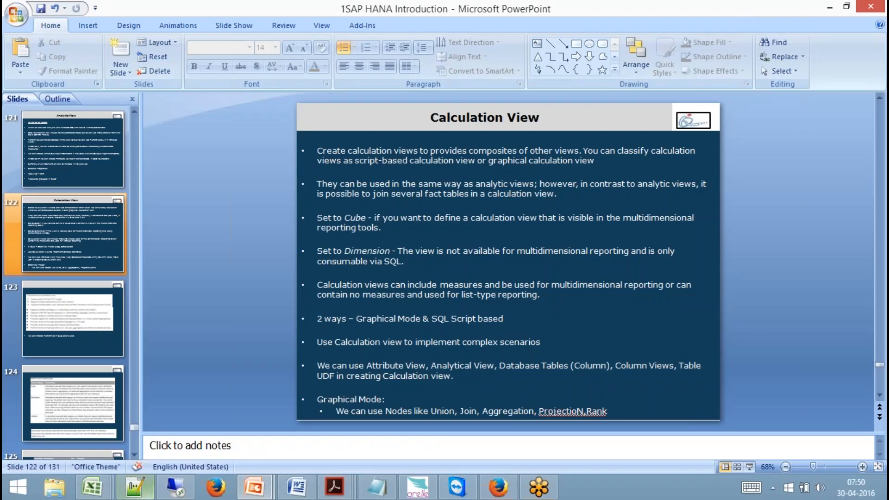
Switch to File Explorer and open the Modelling folder of Hana Class Decks within Files from OLD System on drive E.
{"action": "left_click", "coordinate": [54, 487]}
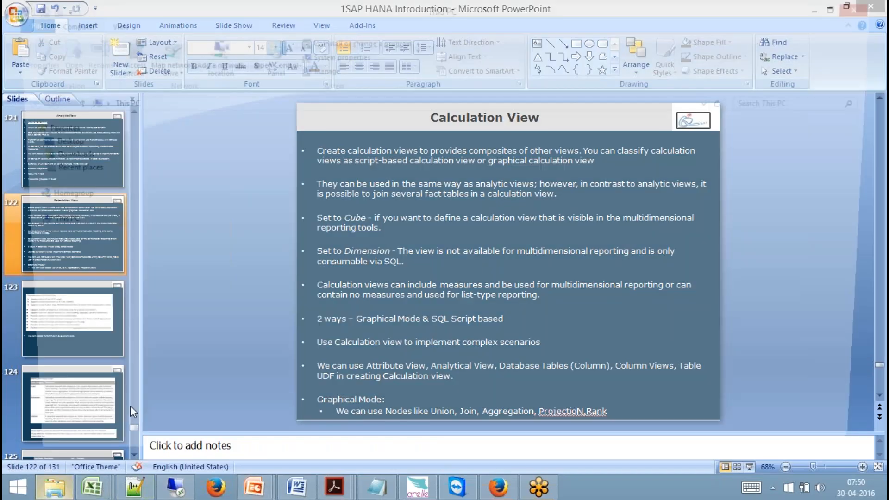
{"action": "double_click", "coordinate": [327, 200]}
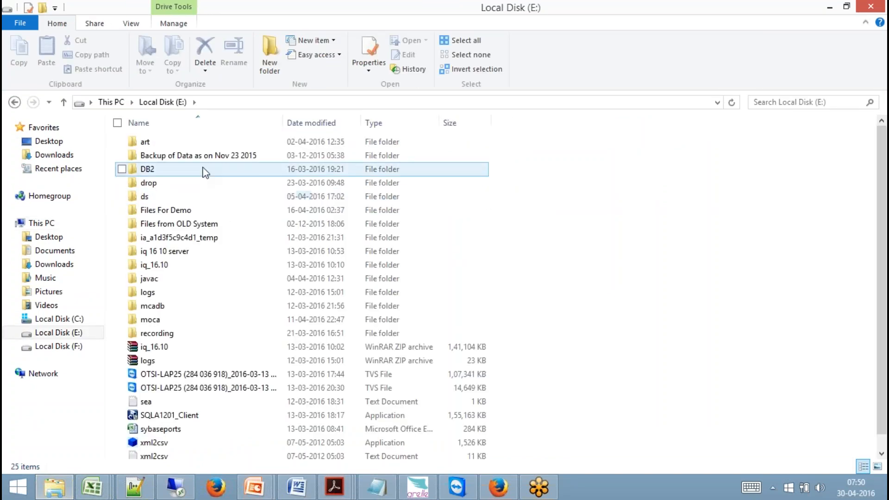
{"action": "double_click", "coordinate": [188, 226]}
{"action": "double_click", "coordinate": [171, 144]}
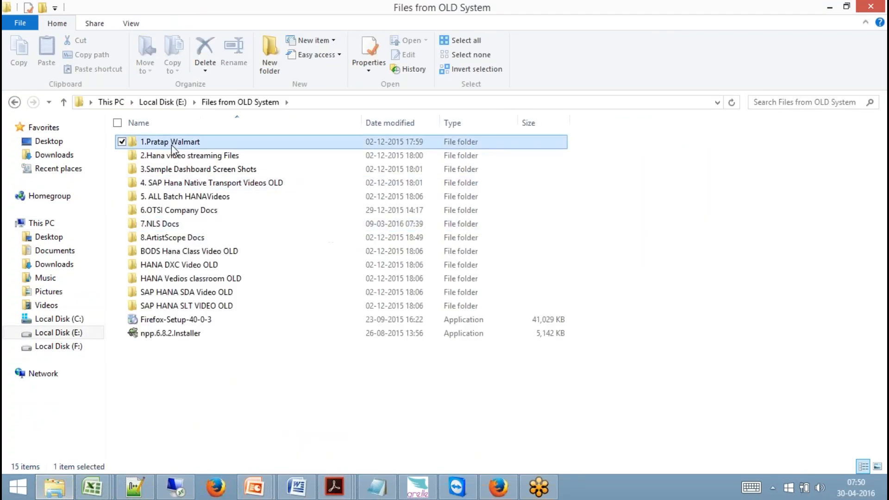
{"action": "double_click", "coordinate": [165, 156]}
{"action": "double_click", "coordinate": [166, 154]}
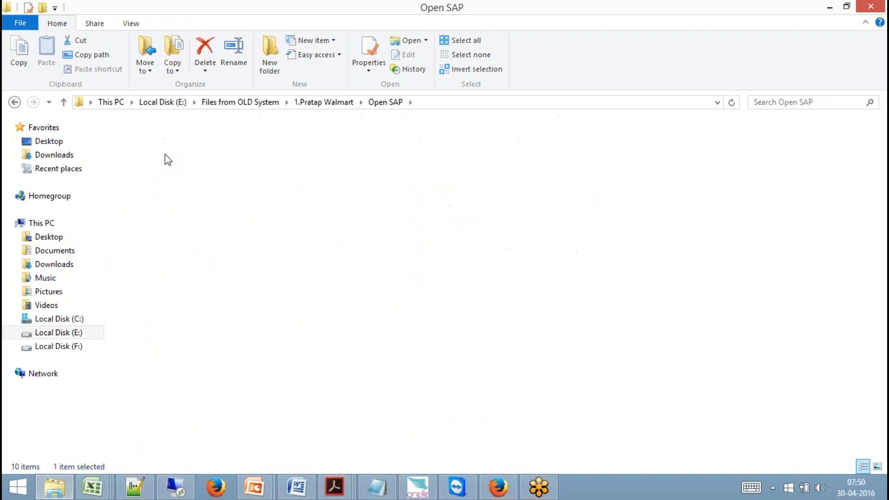
{"action": "double_click", "coordinate": [160, 183]}
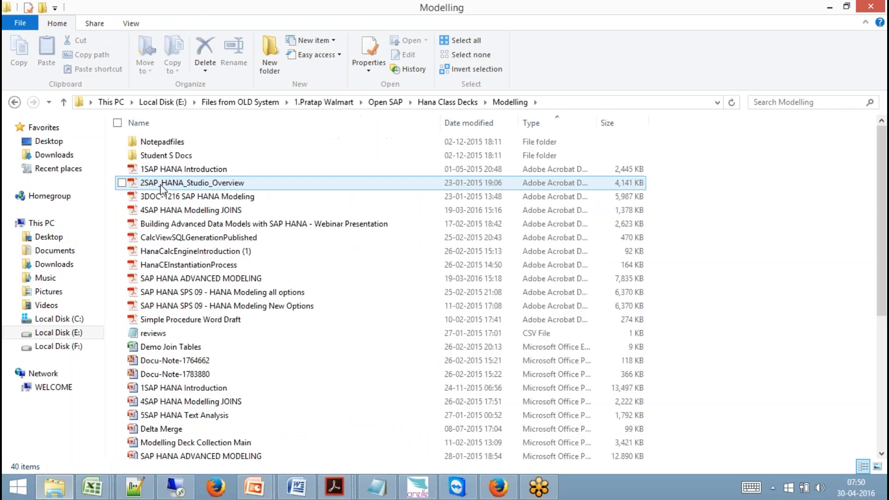
Open the text file History Table Main Template from the Modelling folder and maximize its window.
{"action": "left_click", "coordinate": [167, 279]}
{"action": "key", "text": "h"}
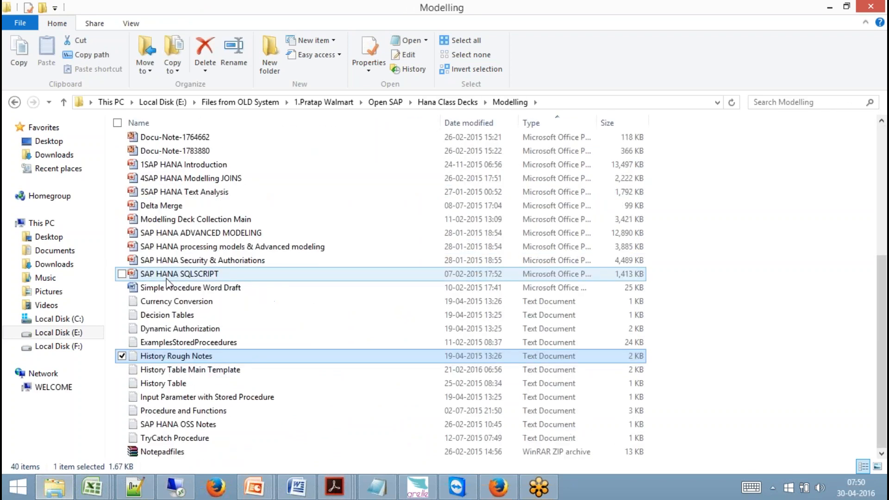
{"action": "double_click", "coordinate": [180, 369]}
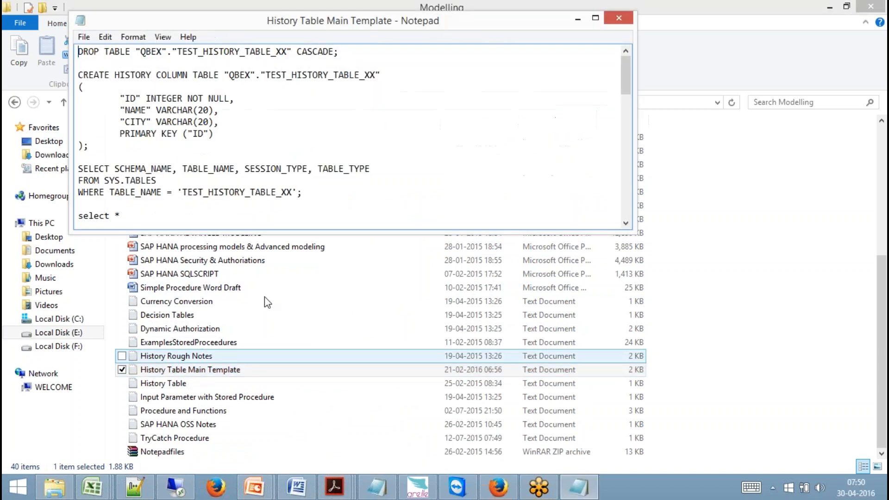
{"action": "left_click", "coordinate": [595, 17]}
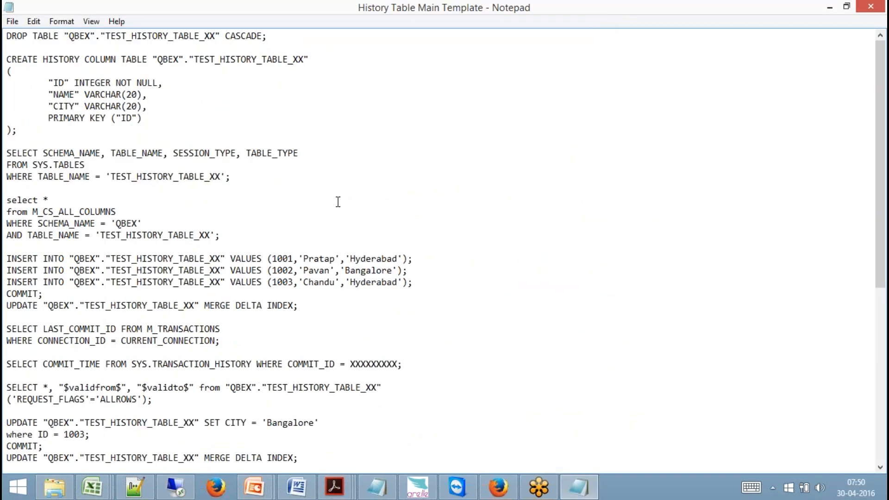
Copy the template's first "$validfrom$", "$validto$" SELECT query into a new SQL console for schema 9QBEXSQL in the remote HANA Studio.
{"action": "left_click_drag", "start_coordinate": [879, 78], "coordinate": [878, 86]}
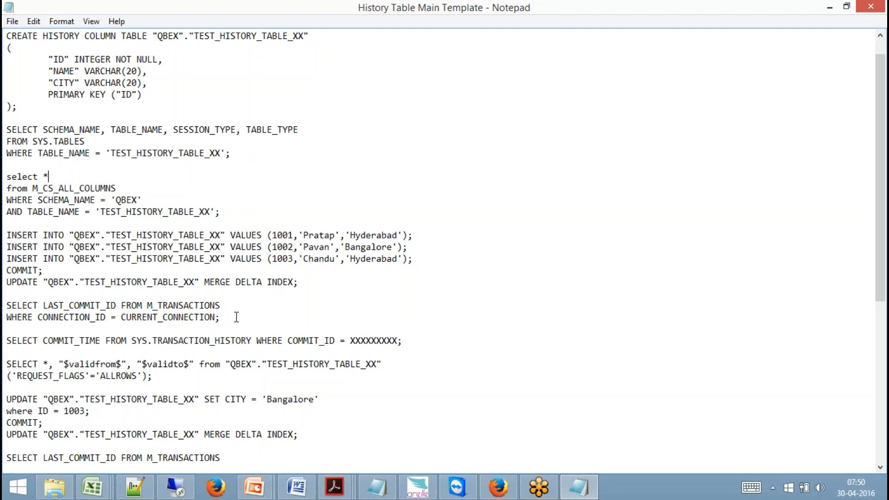
{"action": "left_click_drag", "start_coordinate": [168, 376], "coordinate": [7, 365]}
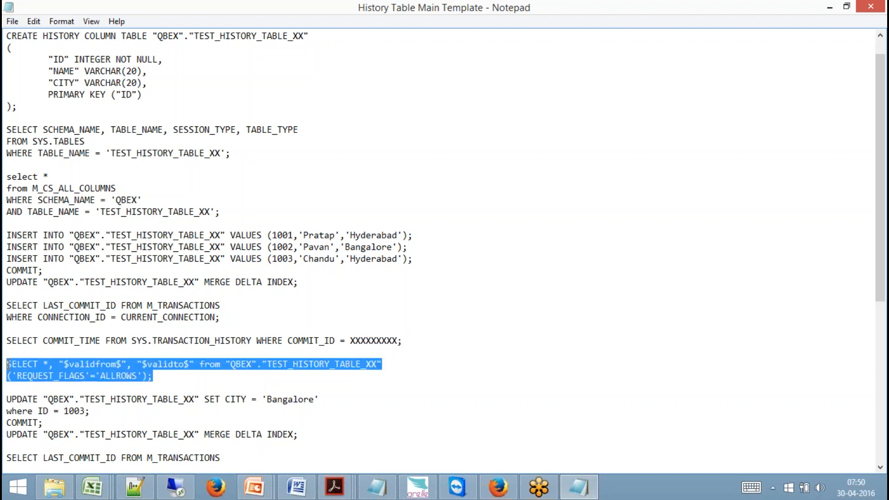
{"action": "left_click", "coordinate": [176, 486]}
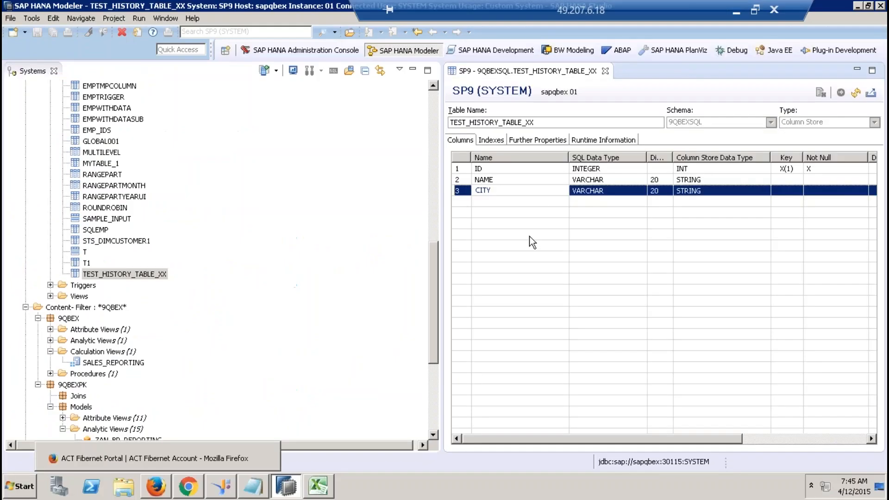
{"action": "left_click", "coordinate": [95, 141]}
{"action": "left_click", "coordinate": [332, 70]}
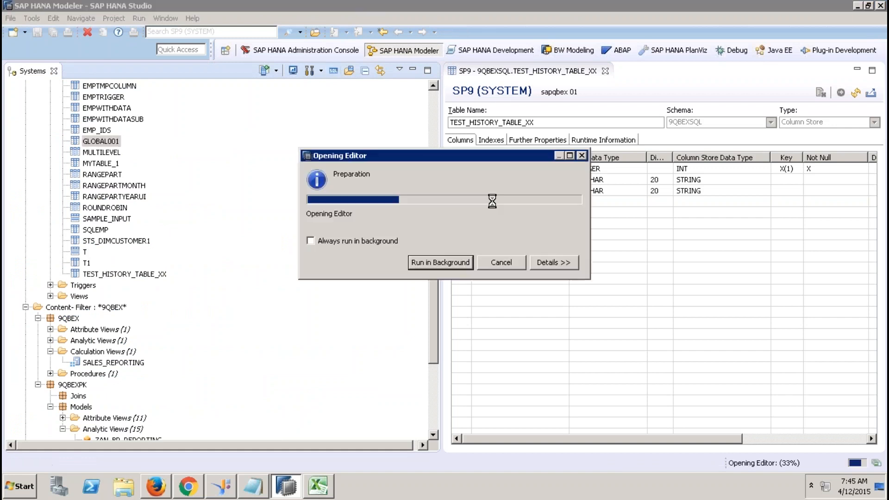
{"action": "key", "text": "Return"}
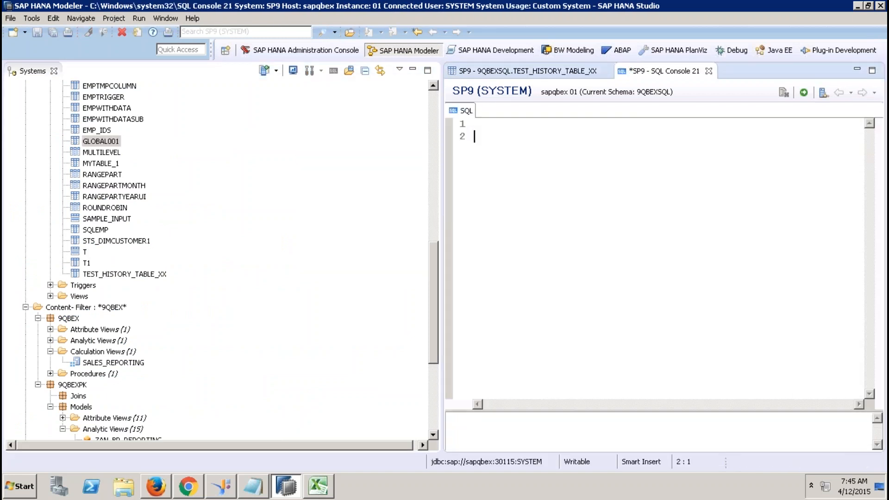
{"action": "right_click", "coordinate": [490, 184]}
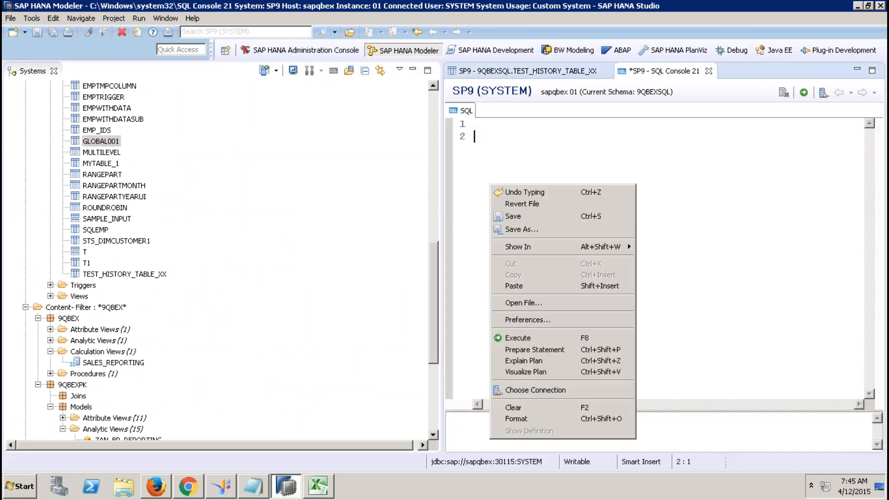
{"action": "left_click", "coordinate": [524, 285]}
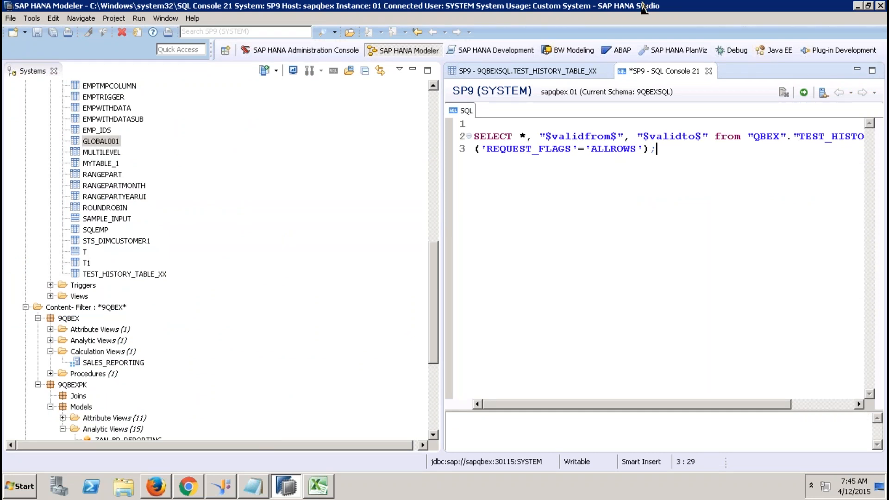
Copy the template's SELECT COMMIT_TIME FROM SYS.TRANSACTION_HISTORY statement and paste it below the first query in the remote SQL console.
{"action": "left_click", "coordinate": [737, 11]}
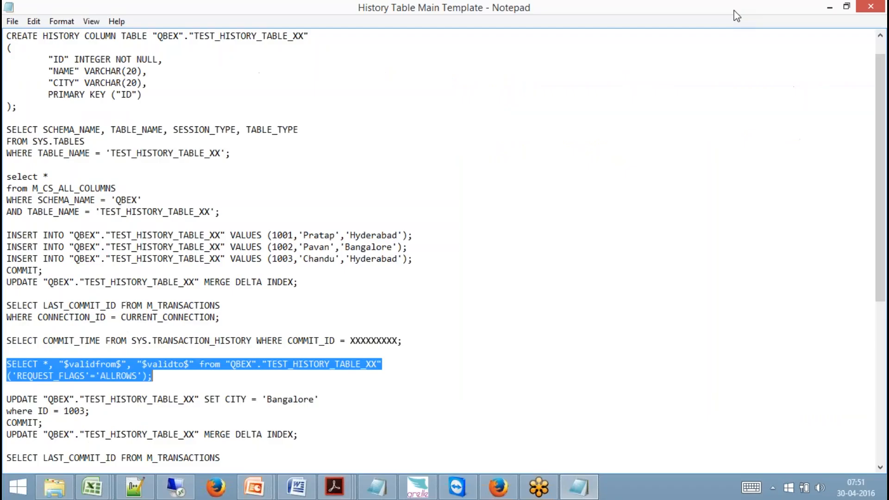
{"action": "left_click_drag", "start_coordinate": [880, 228], "coordinate": [882, 339]}
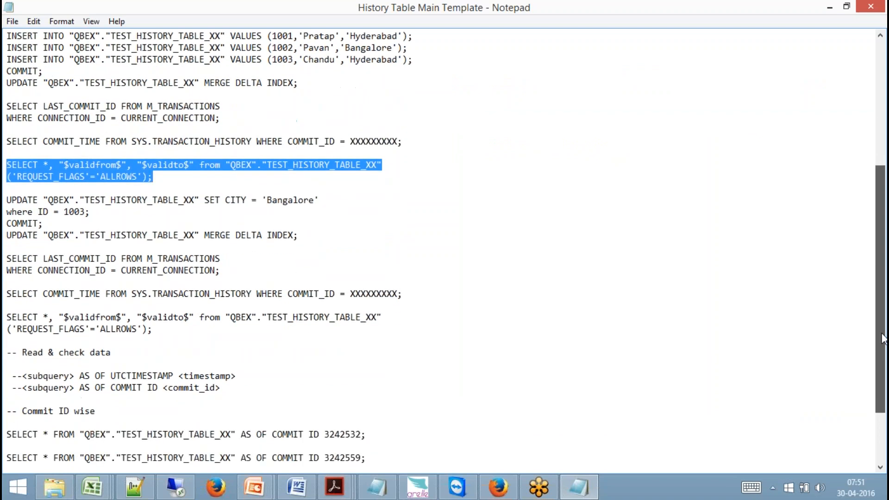
{"action": "left_click_drag", "start_coordinate": [419, 292], "coordinate": [8, 292]}
{"action": "key", "text": "ctrl+c"}
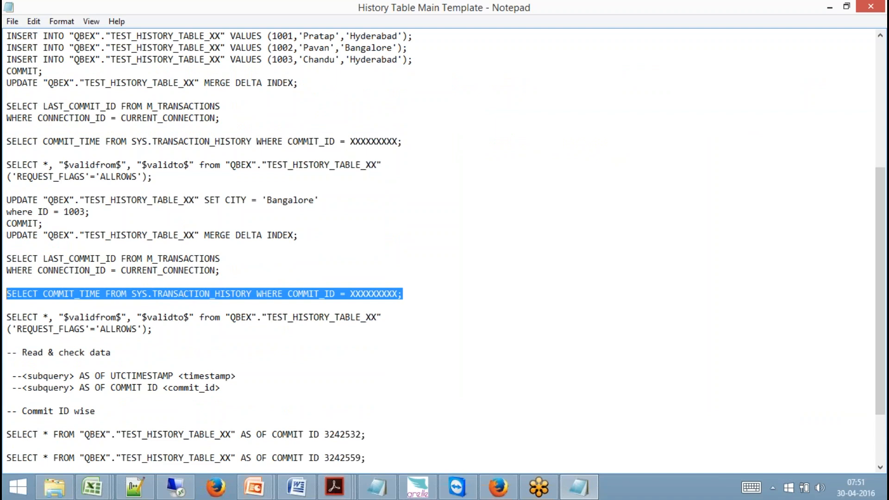
{"action": "mouse_move", "coordinate": [172, 490]}
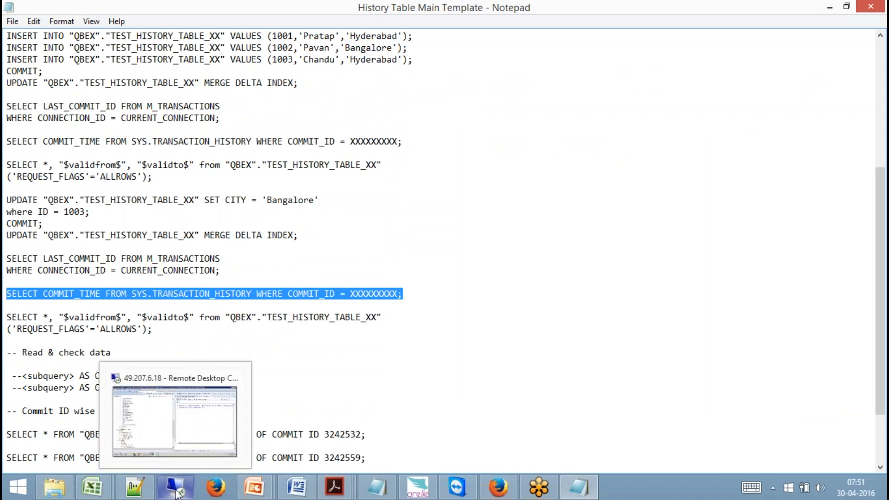
{"action": "left_click", "coordinate": [172, 490]}
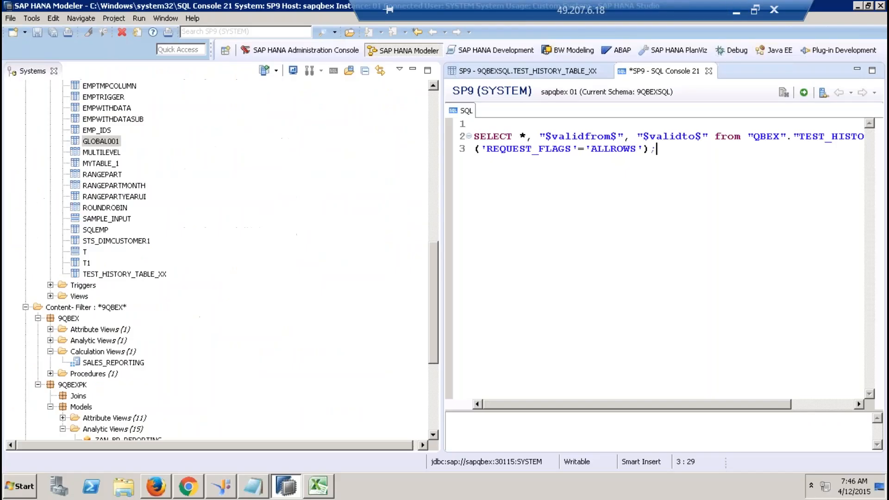
{"action": "key", "text": "Return"}
{"action": "key", "text": "Return"}
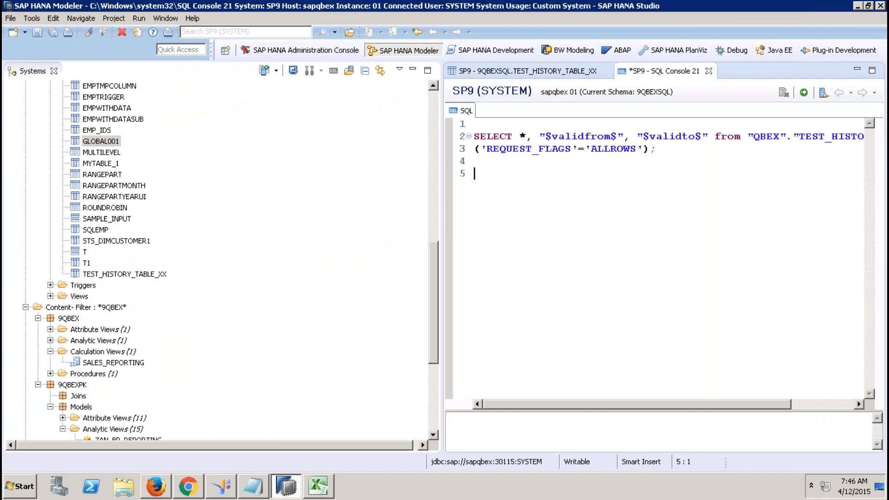
{"action": "right_click", "coordinate": [545, 199]}
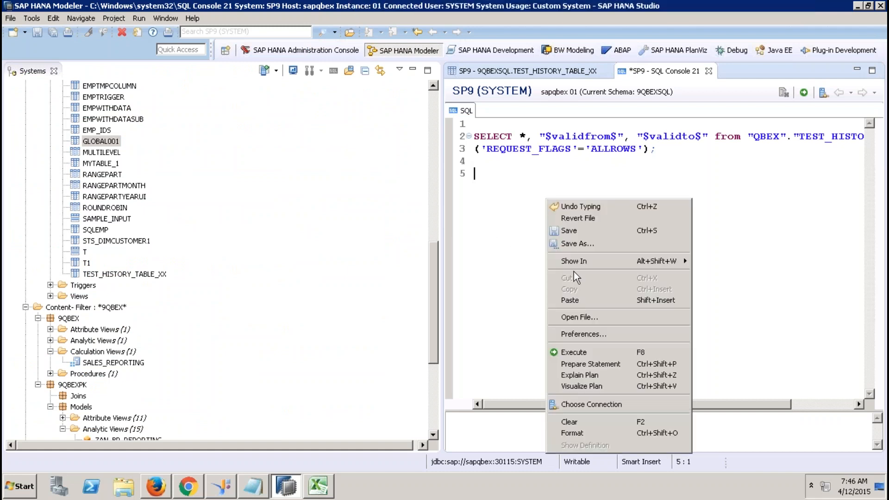
{"action": "left_click", "coordinate": [570, 300]}
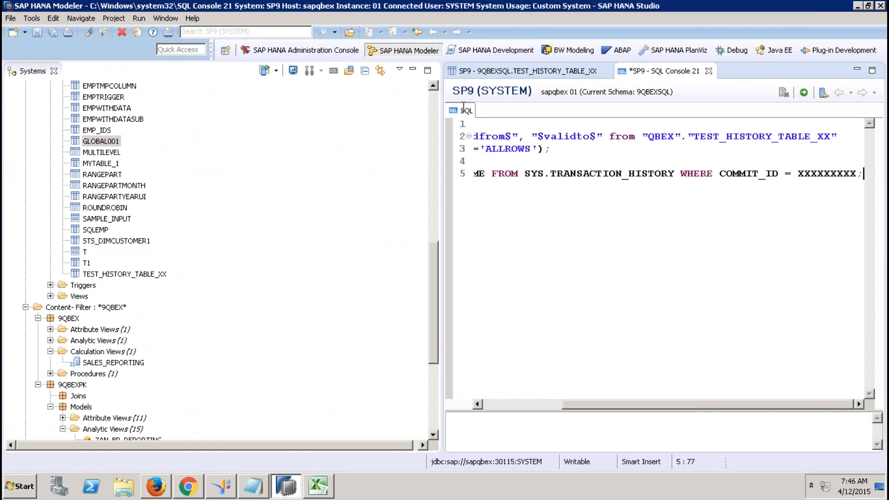
Minimize the Systems view and change the schema in the first query from "QBEX" to "9QBEXSQL".
{"action": "left_click", "coordinate": [412, 70]}
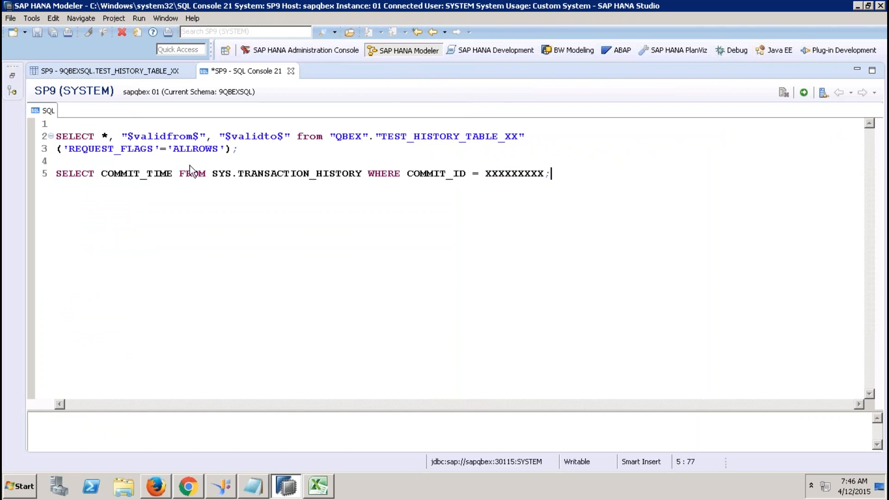
{"action": "left_click", "coordinate": [337, 136]}
{"action": "type", "text": "9"}
{"action": "key", "text": "Right"}
{"action": "key", "text": "Right"}
{"action": "key", "text": "Right"}
{"action": "key", "text": "Right"}
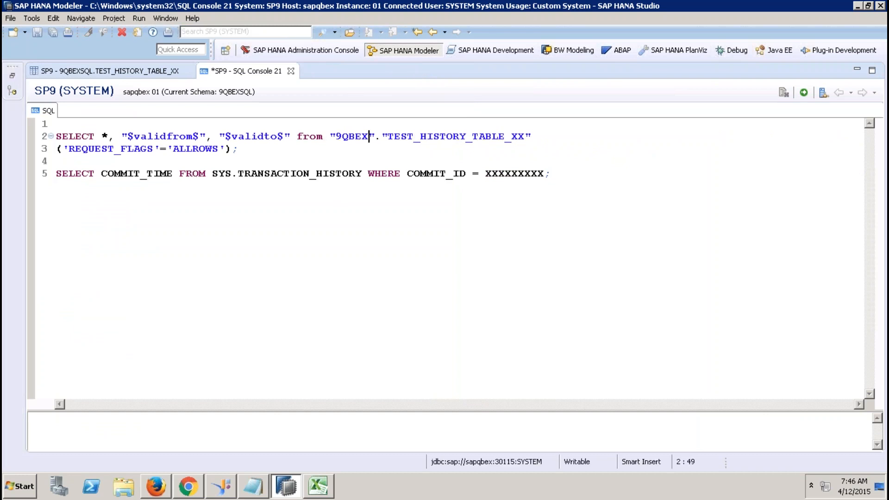
{"action": "type", "text": "SQL"}
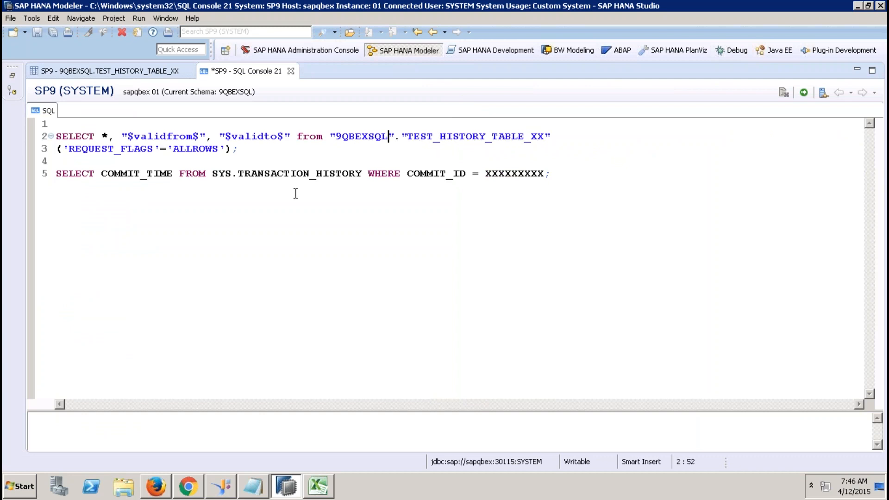
Run only the first query, widen the $validto$ result column and select the Hyderabad row with ID 1,003.
{"action": "left_click_drag", "start_coordinate": [239, 149], "coordinate": [53, 132]}
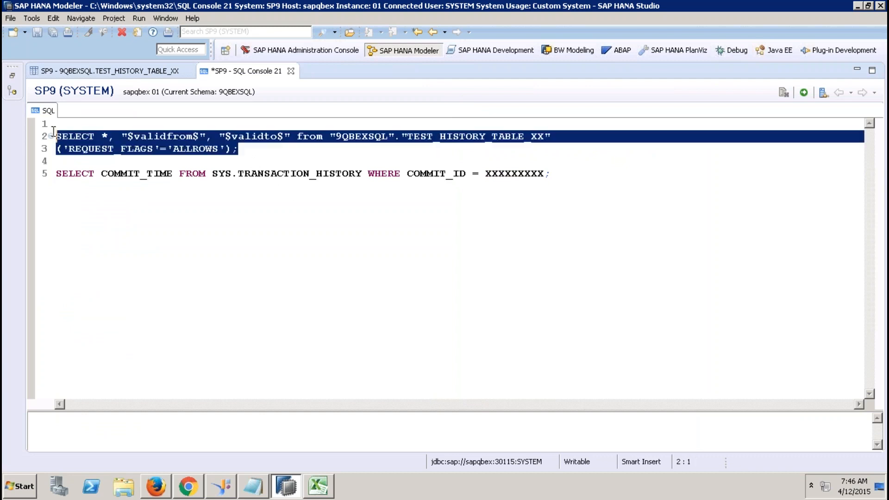
{"action": "left_click", "coordinate": [803, 93]}
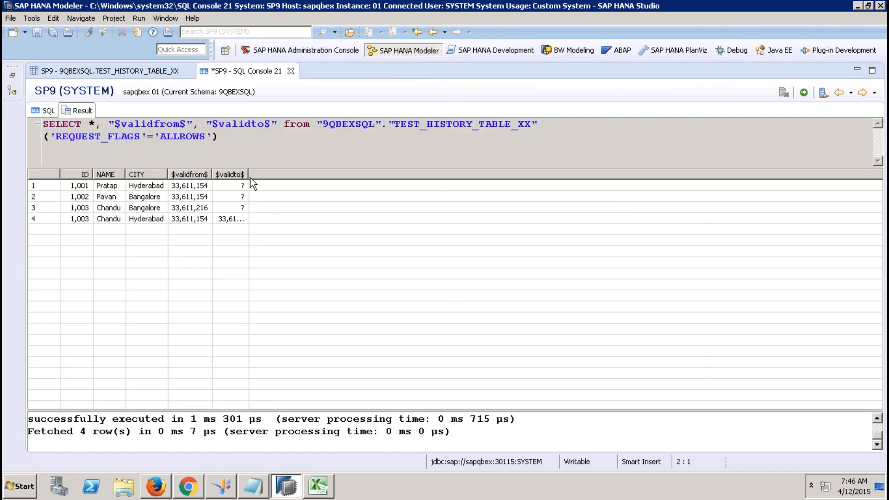
{"action": "left_click_drag", "start_coordinate": [249, 174], "coordinate": [296, 174]}
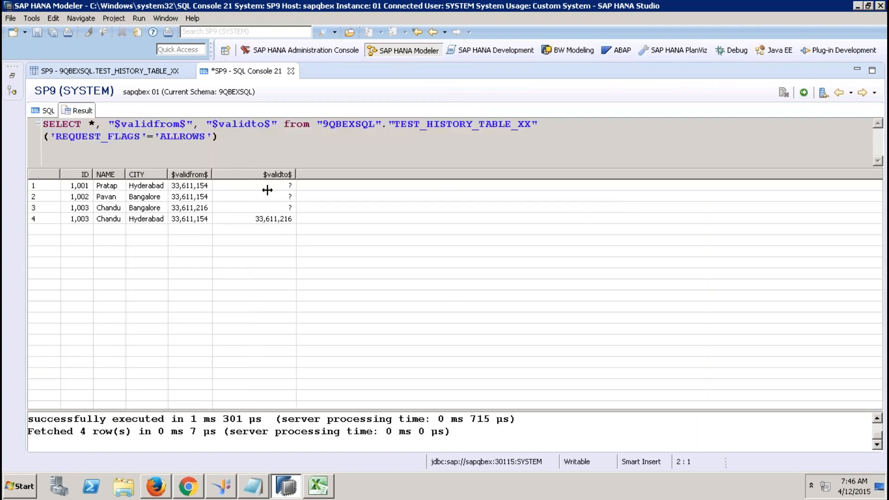
{"action": "left_click", "coordinate": [203, 218]}
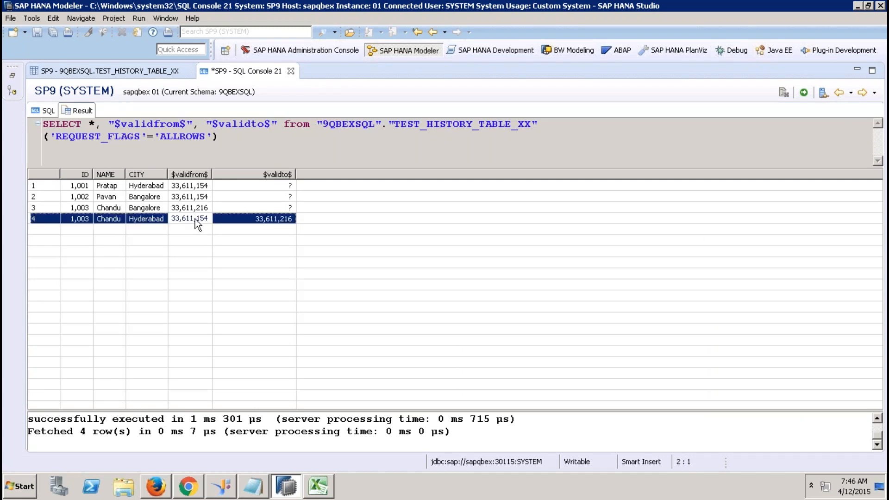
Paste the copied SELECT COMMIT_TIME statement at the end of the untitled Notepad notes and return to the query result.
{"action": "left_click", "coordinate": [253, 487]}
{"action": "key", "text": "Return"}
{"action": "key", "text": "Return"}
{"action": "key", "text": "Return"}
{"action": "key", "text": "Return"}
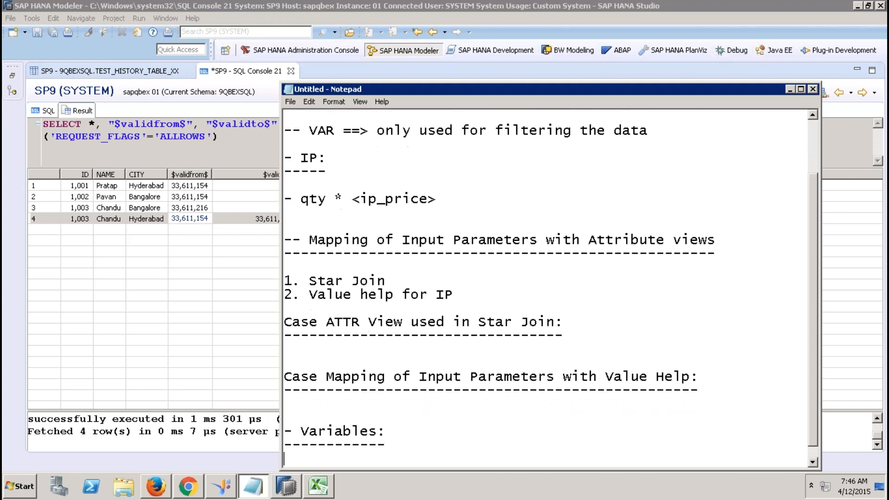
{"action": "key", "text": "ctrl+v"}
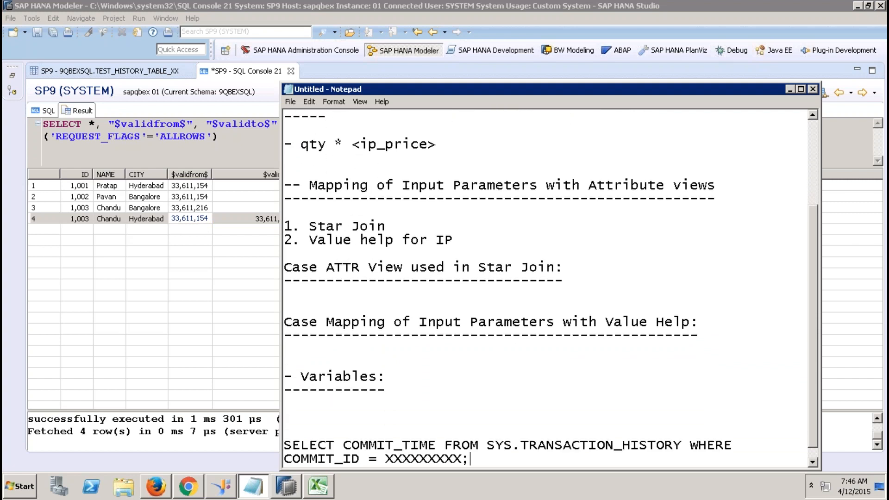
{"action": "left_click", "coordinate": [216, 334]}
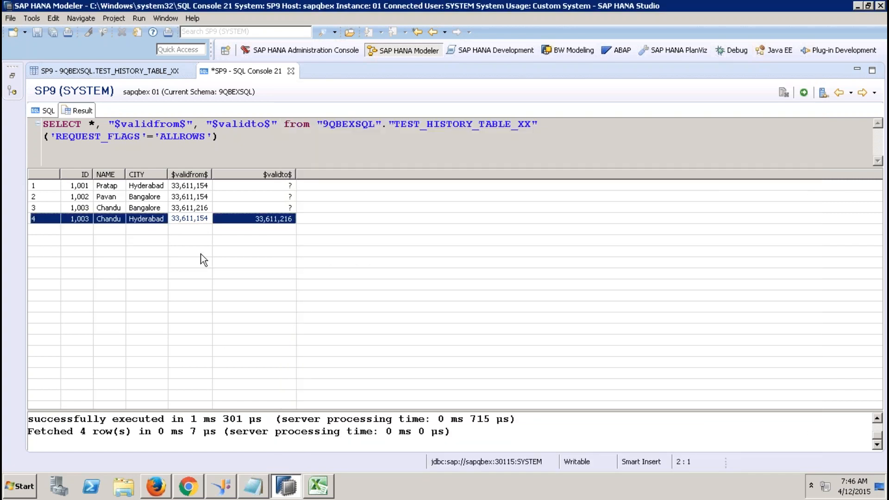
Copy the $validfrom$ cell of the Hyderabad row with ID 1,003 and paste it several lines below the SELECT statement in the Notepad notes.
{"action": "right_click", "coordinate": [187, 219]}
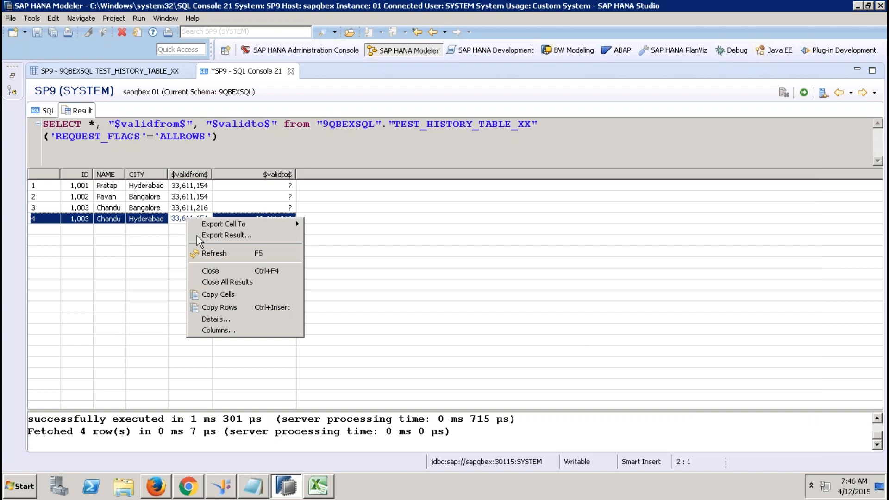
{"action": "left_click", "coordinate": [234, 296]}
{"action": "left_click", "coordinate": [254, 486]}
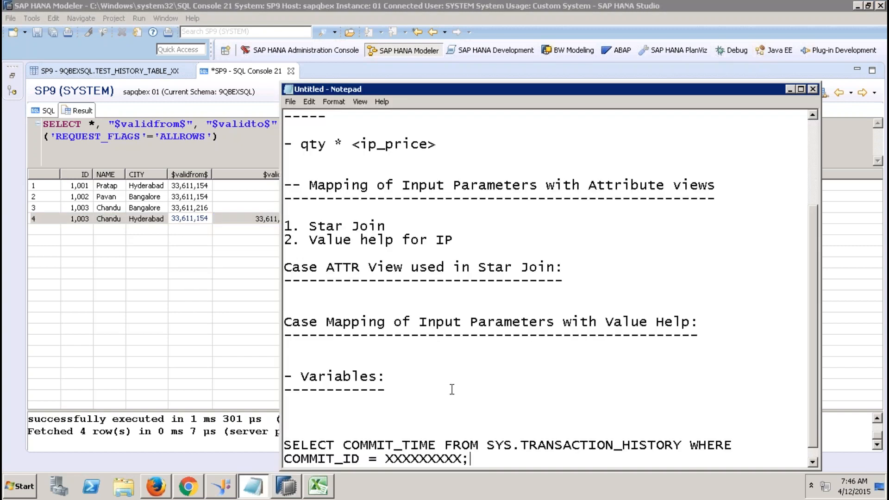
{"action": "key", "text": "Return"}
{"action": "key", "text": "Return"}
{"action": "key", "text": "Return"}
{"action": "key", "text": "Return"}
{"action": "key", "text": "Return"}
{"action": "key", "text": "Return"}
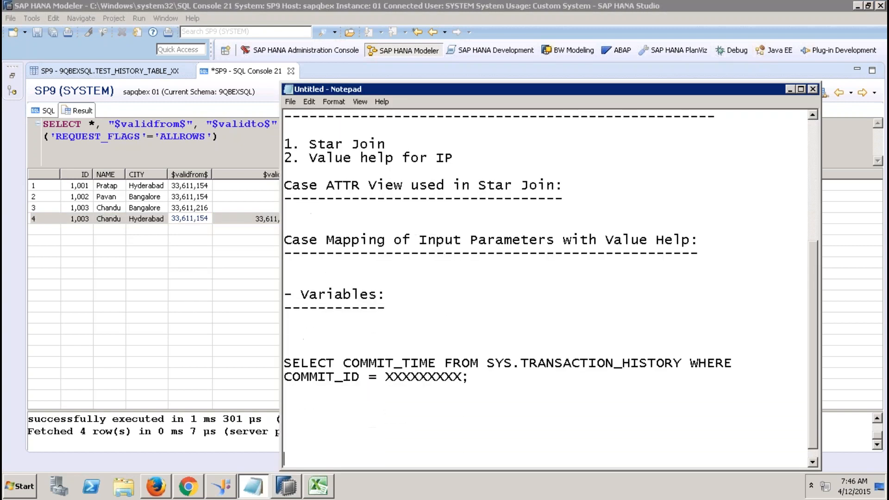
{"action": "key", "text": "ctrl+v"}
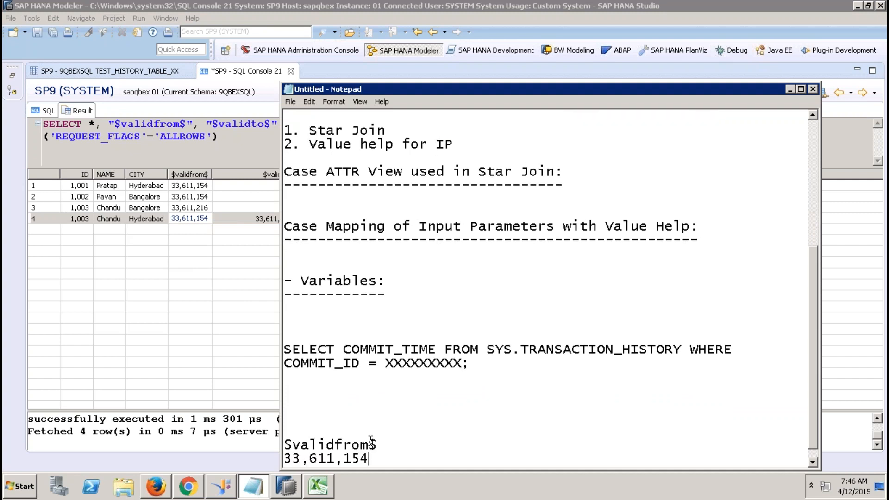
Copy the $validfrom$ cell of the Bangalore row with ID 1,003 and paste it a few blank lines below the first value in Notepad.
{"action": "key", "text": "Return"}
{"action": "key", "text": "Return"}
{"action": "key", "text": "Return"}
{"action": "key", "text": "Return"}
{"action": "key", "text": "Return"}
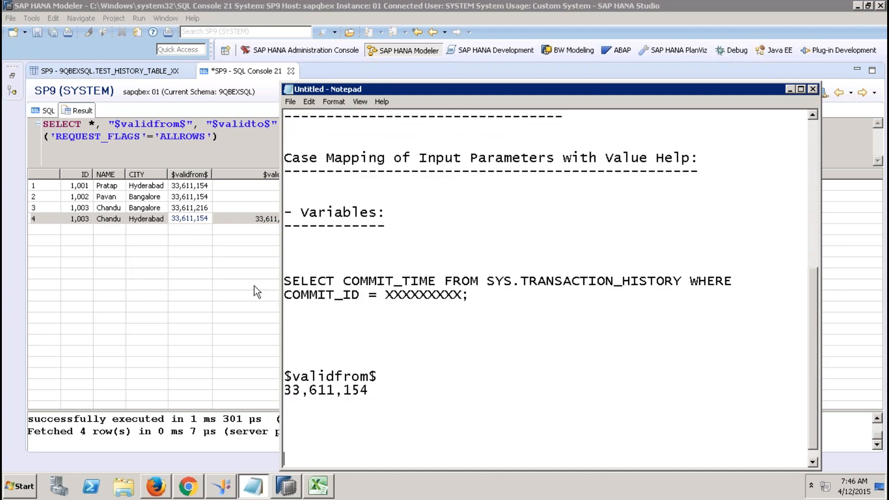
{"action": "key", "text": "alt+Tab"}
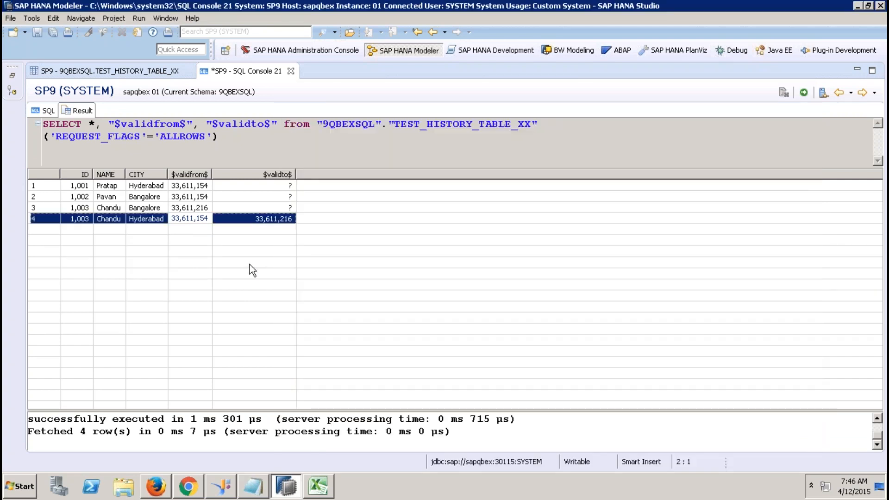
{"action": "left_click", "coordinate": [193, 206]}
{"action": "right_click", "coordinate": [194, 206]}
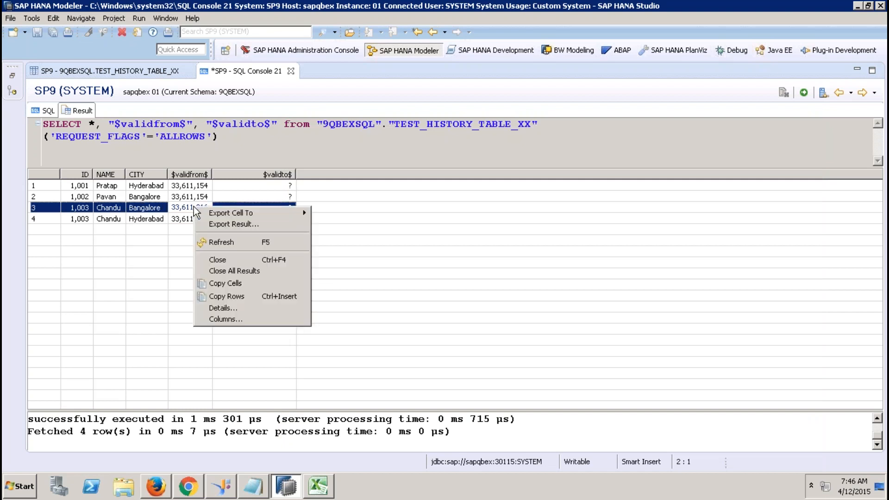
{"action": "left_click", "coordinate": [226, 284]}
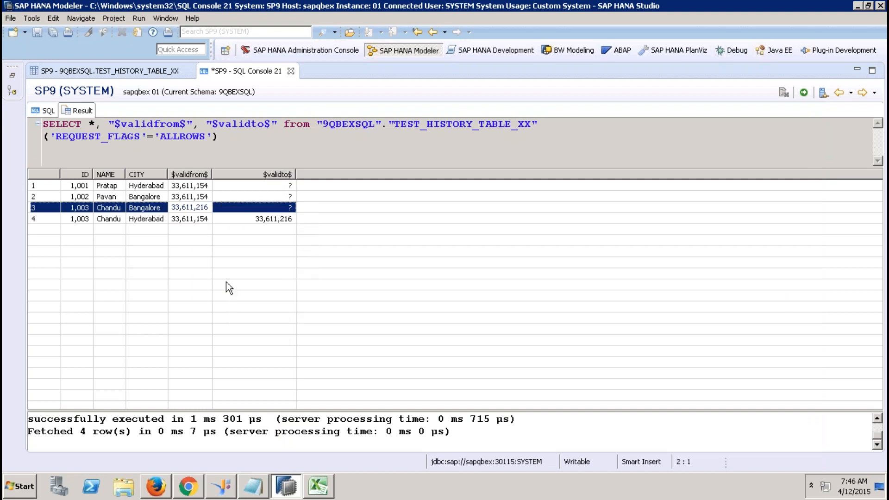
{"action": "left_click", "coordinate": [257, 493]}
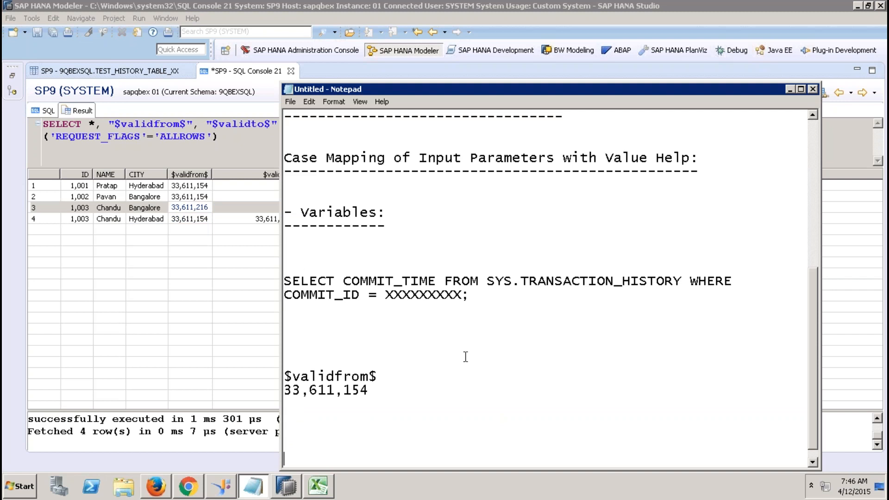
{"action": "key", "text": "ctrl+v"}
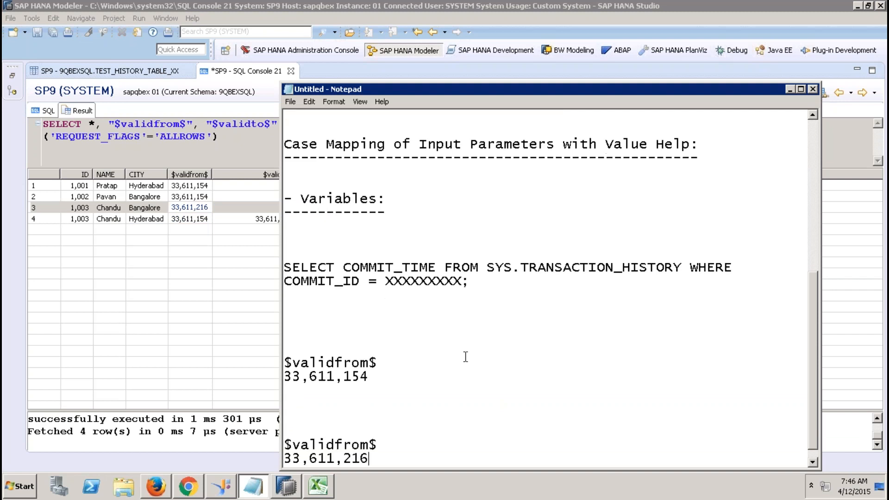
Replace the XXXXXXXXX placeholder in the SQL console's COMMIT_TIME query with the value 33,611,154 copied from the Notepad notes.
{"action": "left_click", "coordinate": [152, 323]}
{"action": "left_click", "coordinate": [41, 109]}
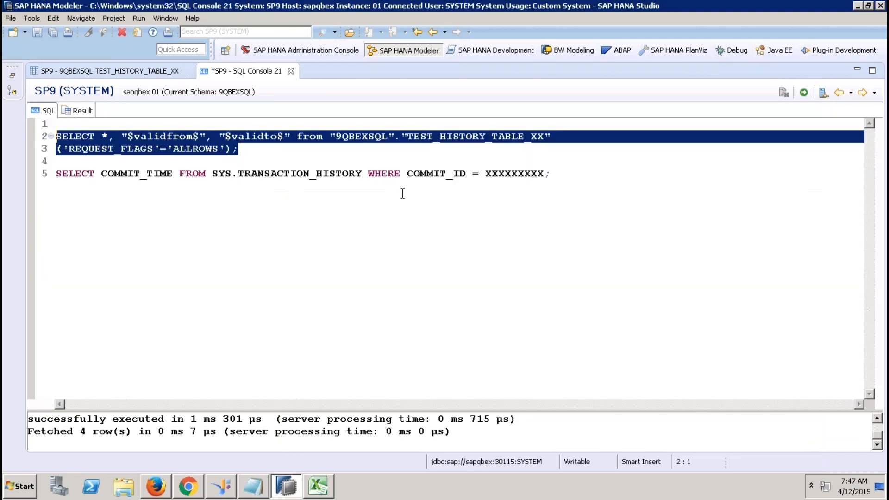
{"action": "left_click", "coordinate": [487, 178]}
{"action": "left_click_drag", "start_coordinate": [487, 178], "coordinate": [544, 179]}
{"action": "key", "text": "BackSpace"}
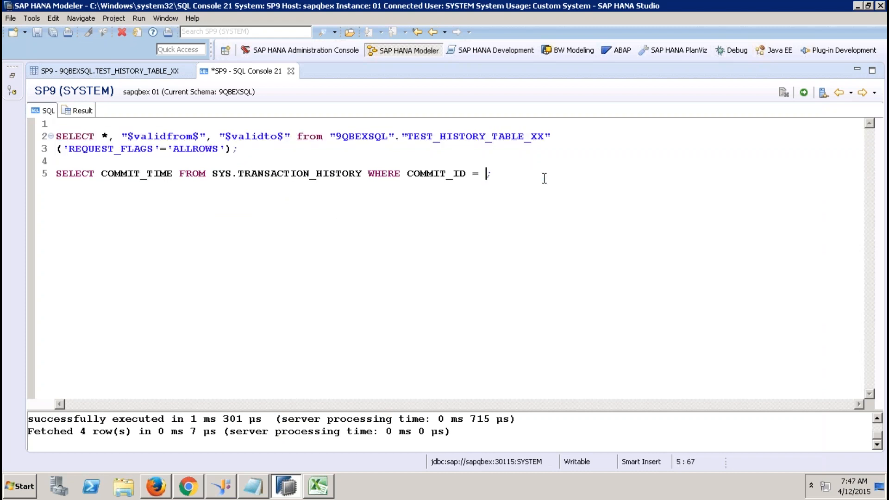
{"action": "left_click", "coordinate": [253, 486]}
{"action": "left_click_drag", "start_coordinate": [369, 378], "coordinate": [277, 377]}
{"action": "key", "text": "alt+Tab"}
{"action": "right_click", "coordinate": [487, 173]}
{"action": "left_click", "coordinate": [515, 276]}
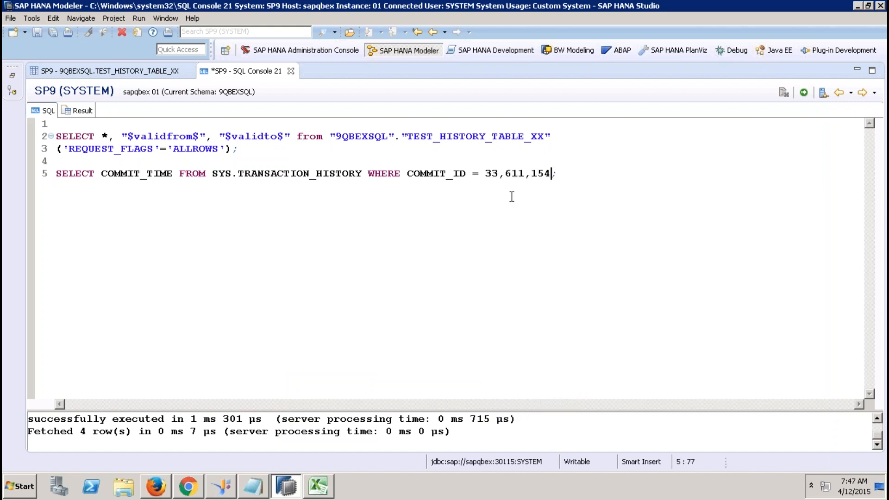
Remove the commas from the commit ID so it reads 33611154 and run only the COMMIT_TIME statement.
{"action": "left_click", "coordinate": [507, 204]}
{"action": "key", "text": "BackSpace"}
{"action": "key", "text": "Right"}
{"action": "key", "text": "Right"}
{"action": "key", "text": "Right"}
{"action": "key", "text": "Right"}
{"action": "key", "text": "BackSpace"}
{"action": "left_click", "coordinate": [563, 175]}
{"action": "key", "text": "shift+Home"}
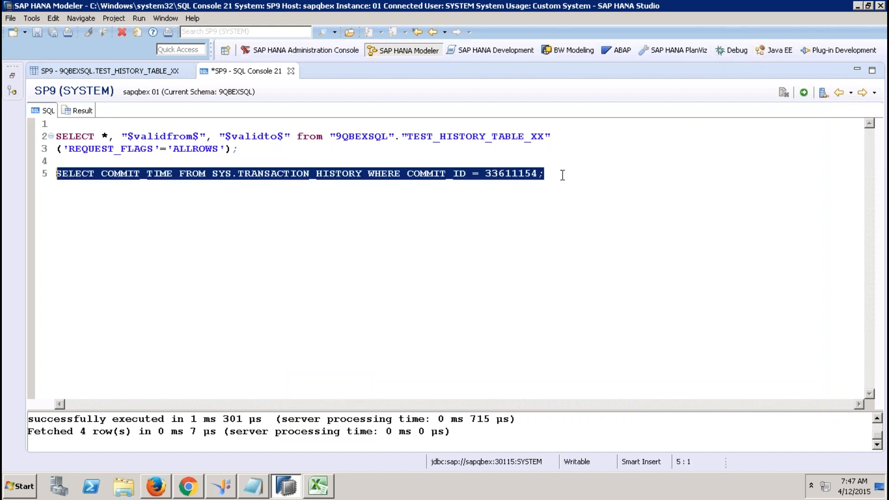
{"action": "left_click", "coordinate": [801, 88]}
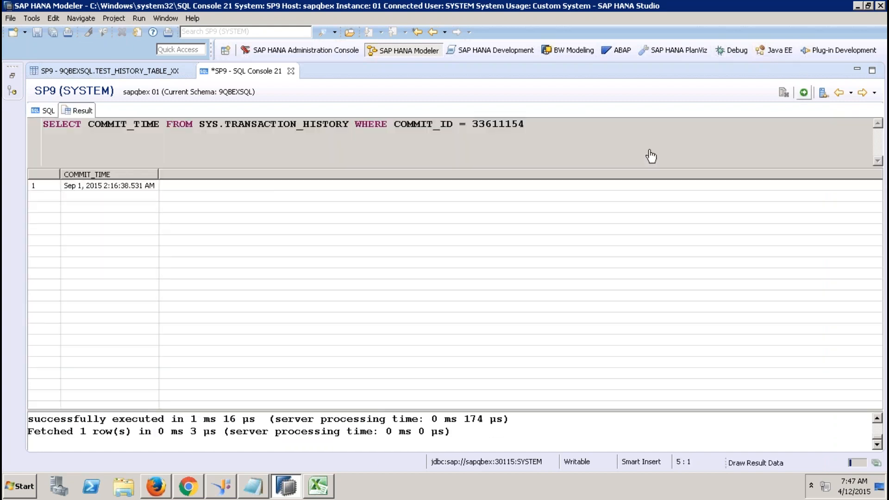
Copy the COMMIT_TIME result cell and paste it directly below the value 33,611,154 in the Notepad notes.
{"action": "right_click", "coordinate": [129, 192]}
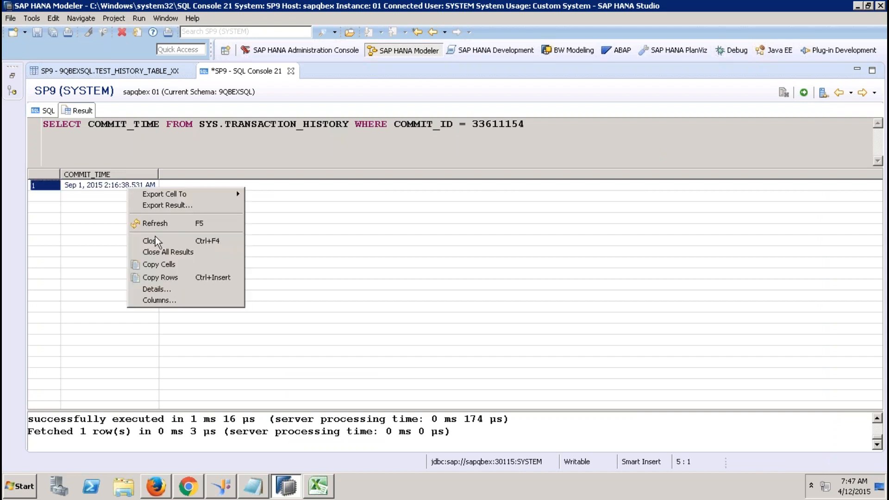
{"action": "left_click", "coordinate": [164, 265]}
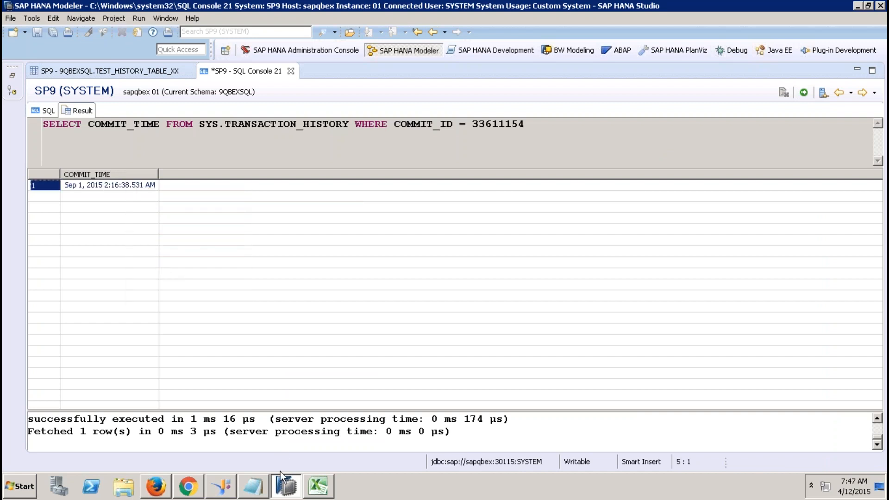
{"action": "mouse_move", "coordinate": [254, 483]}
{"action": "left_click", "coordinate": [278, 457]}
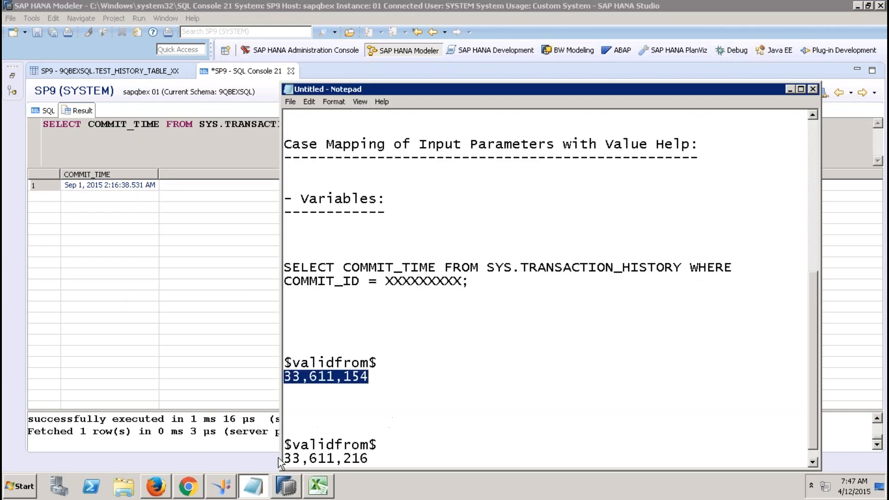
{"action": "left_click", "coordinate": [396, 383]}
{"action": "key", "text": "Return"}
{"action": "key", "text": "ctrl+v"}
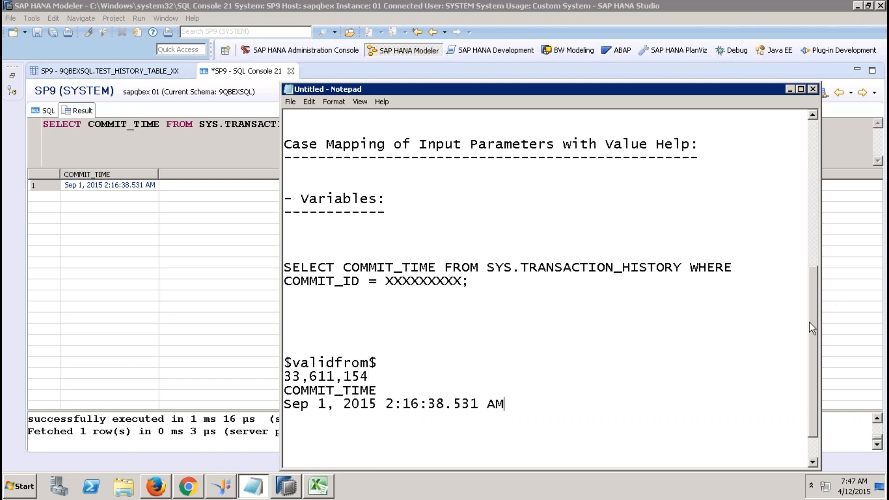
Add a block of blank lines at the end of the Notepad notes, below the second $validfrom$ value.
{"action": "scroll", "coordinate": [810, 323], "scroll_direction": "down", "scroll_amount": 1}
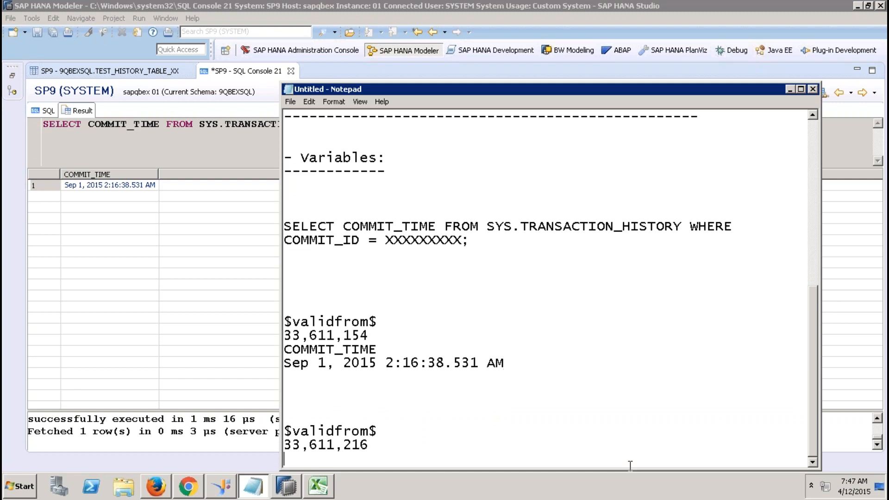
{"action": "key", "text": "Return"}
{"action": "key", "text": "Return"}
{"action": "key", "text": "Return"}
{"action": "key", "text": "Return"}
{"action": "key", "text": "Return"}
{"action": "key", "text": "Return"}
{"action": "key", "text": "Return"}
{"action": "key", "text": "Return"}
{"action": "key", "text": "Return"}
{"action": "key", "text": "Return"}
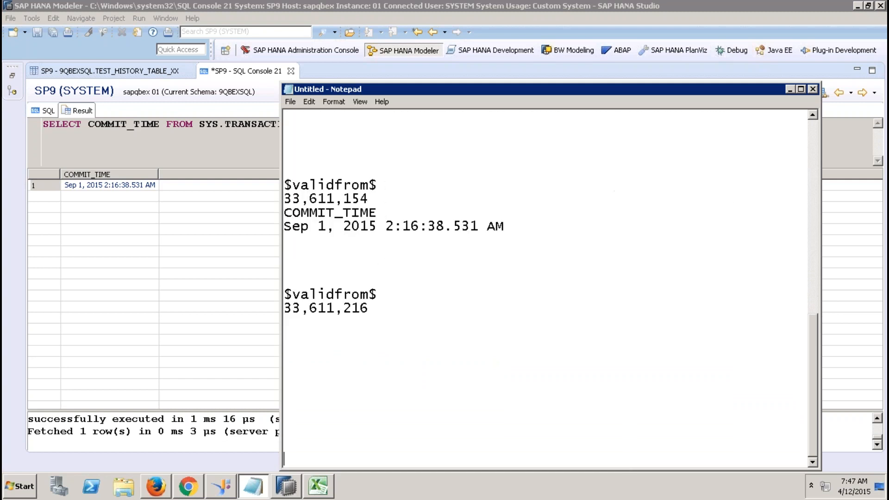
Copy the value 33,611,216 from the Notepad notes and return to the SQL console's statements.
{"action": "left_click", "coordinate": [263, 342]}
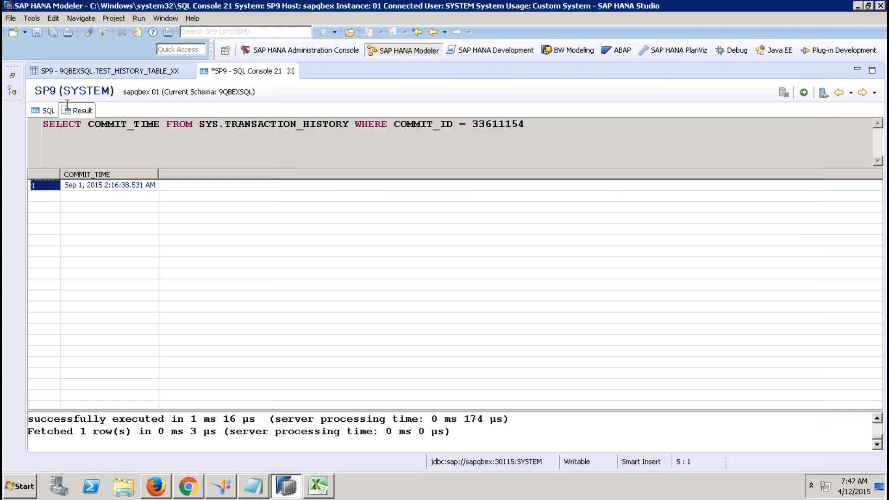
{"action": "left_click", "coordinate": [45, 114]}
{"action": "key", "text": "alt+Tab"}
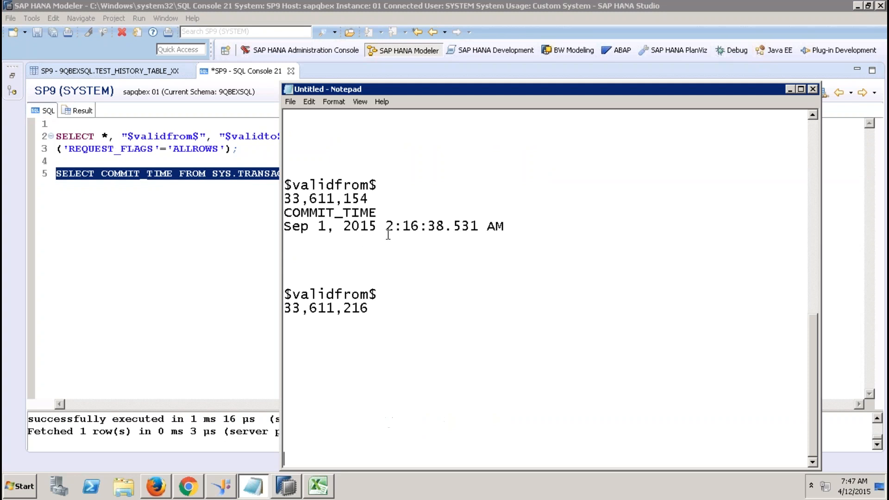
{"action": "left_click_drag", "start_coordinate": [370, 308], "coordinate": [278, 315]}
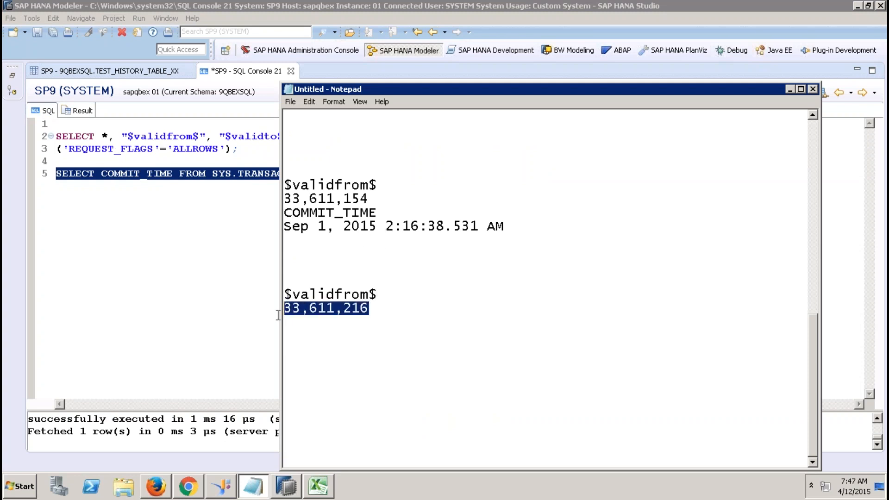
{"action": "left_click", "coordinate": [73, 110]}
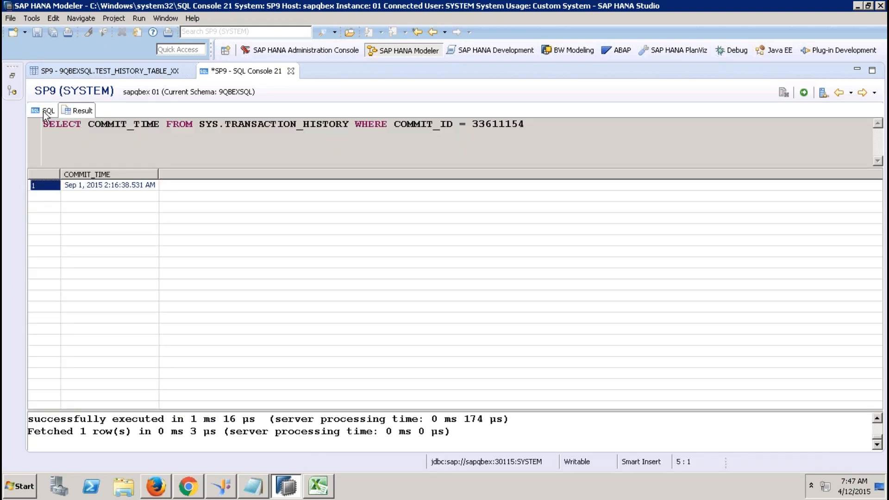
{"action": "left_click", "coordinate": [40, 110]}
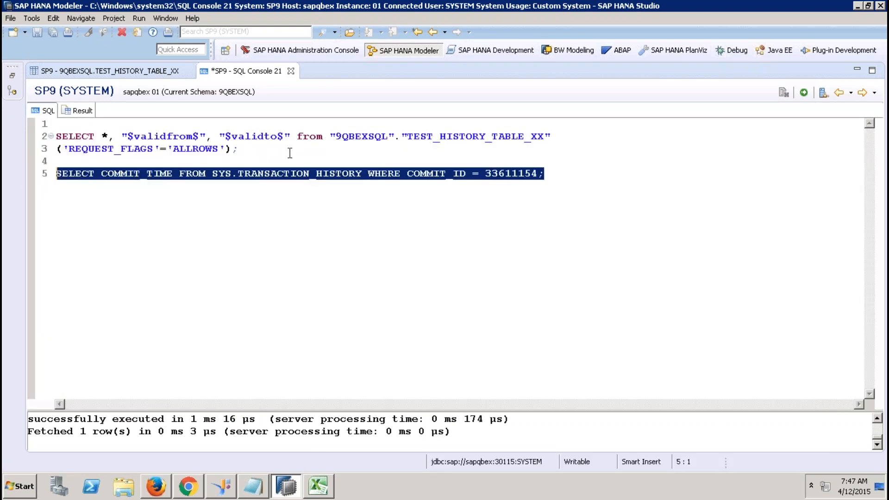
Replace the commit ID 33611154 in the COMMIT_TIME query with the copied value 33,611,216.
{"action": "left_click", "coordinate": [528, 175]}
{"action": "left_click", "coordinate": [538, 173]}
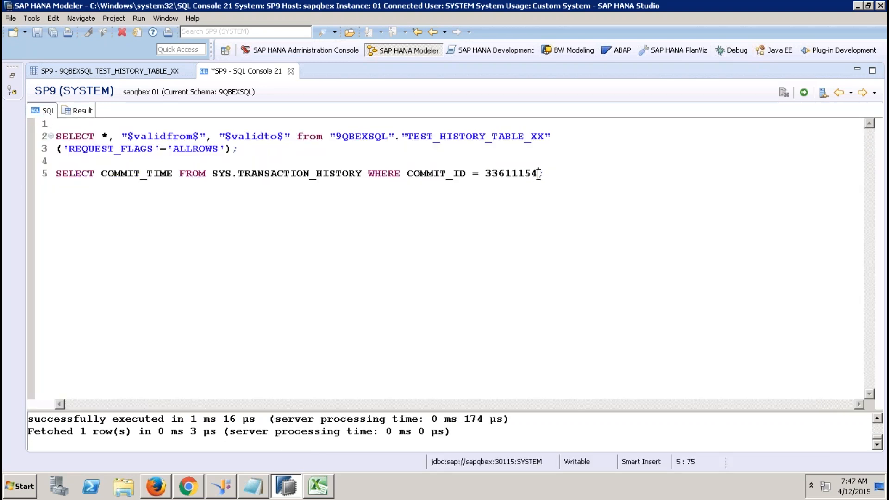
{"action": "key", "text": "BackSpace"}
{"action": "key", "text": "BackSpace"}
{"action": "key", "text": "BackSpace"}
{"action": "key", "text": "BackSpace"}
{"action": "key", "text": "BackSpace"}
{"action": "key", "text": "BackSpace"}
{"action": "key", "text": "BackSpace"}
{"action": "key", "text": "BackSpace"}
{"action": "right_click", "coordinate": [487, 175]}
{"action": "key", "text": "Escape"}
{"action": "key", "text": "ctrl+v"}
Strip the commas from the new commit ID so it reads 33611216 and run only that statement.
{"action": "left_click", "coordinate": [508, 182]}
{"action": "key", "text": "BackSpace"}
{"action": "key", "text": "Right"}
{"action": "key", "text": "Right"}
{"action": "key", "text": "Right"}
{"action": "key", "text": "Right"}
{"action": "key", "text": "BackSpace"}
{"action": "left_click", "coordinate": [574, 172]}
{"action": "key", "text": "shift+Home"}
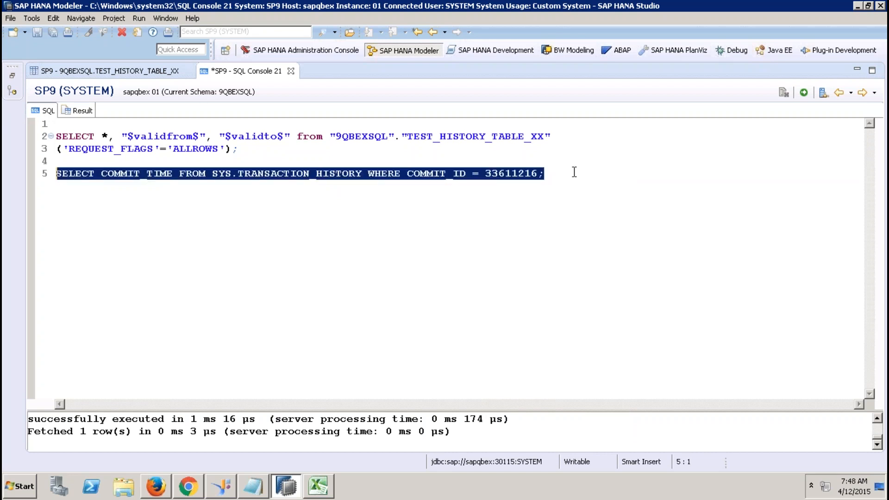
{"action": "left_click", "coordinate": [805, 94]}
Copy the new COMMIT_TIME result cell and paste it directly below the value 33,611,216 in the Notepad notes.
{"action": "left_click", "coordinate": [133, 184]}
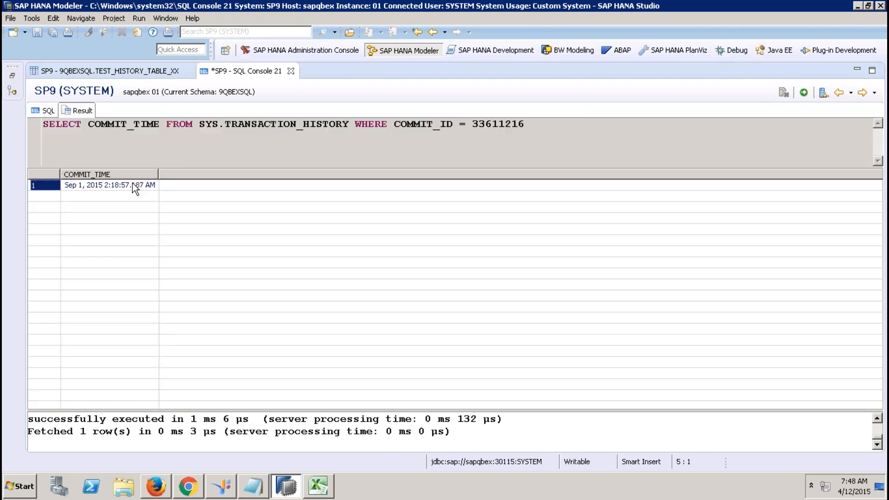
{"action": "right_click", "coordinate": [132, 183]}
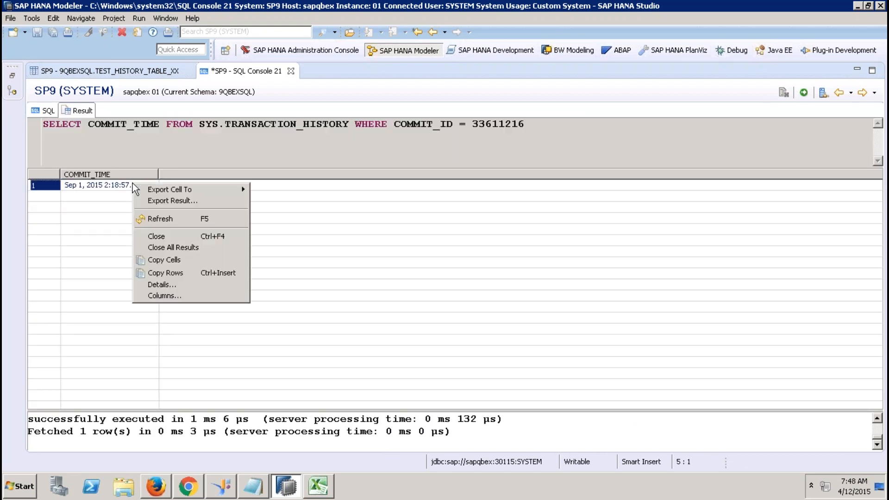
{"action": "left_click", "coordinate": [181, 260]}
{"action": "left_click", "coordinate": [253, 486]}
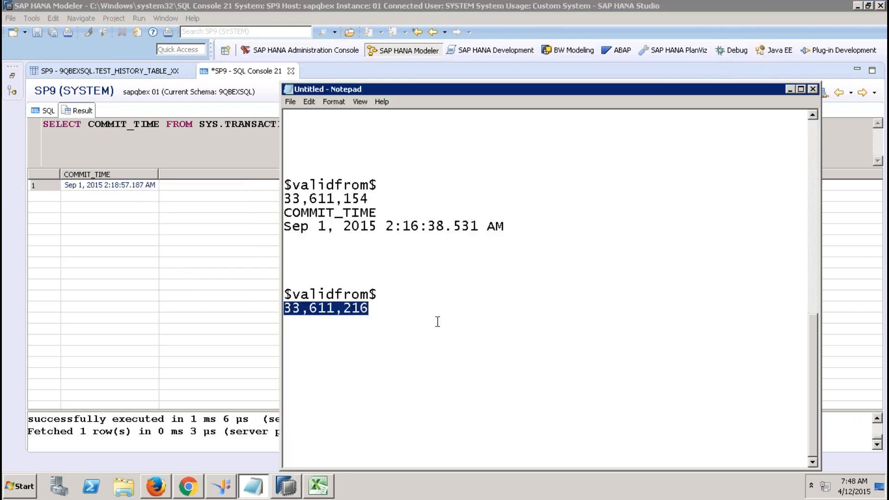
{"action": "left_click", "coordinate": [386, 313]}
{"action": "key", "text": "Return"}
{"action": "key", "text": "ctrl+v"}
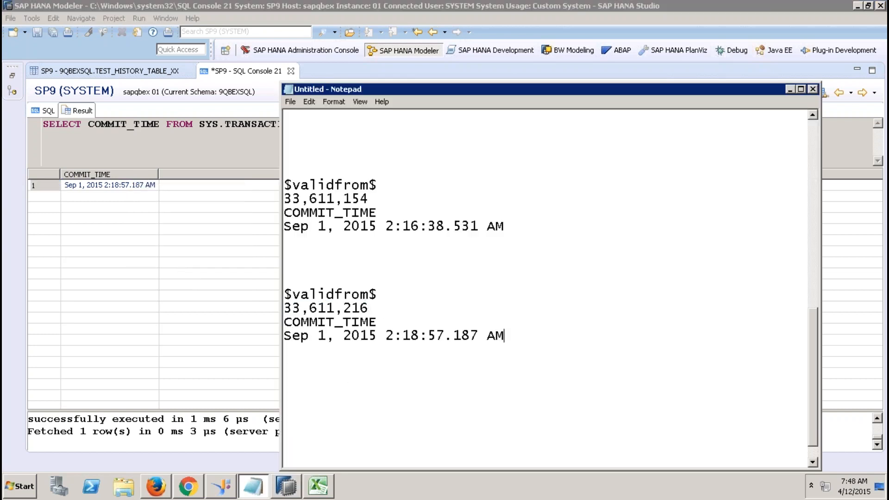
Compare the commit times in the notes, return to the SQL console's statements and select the table name TEST_HISTORY_TABLE_XX in the first query.
{"action": "left_click", "coordinate": [411, 225]}
{"action": "left_click", "coordinate": [218, 319]}
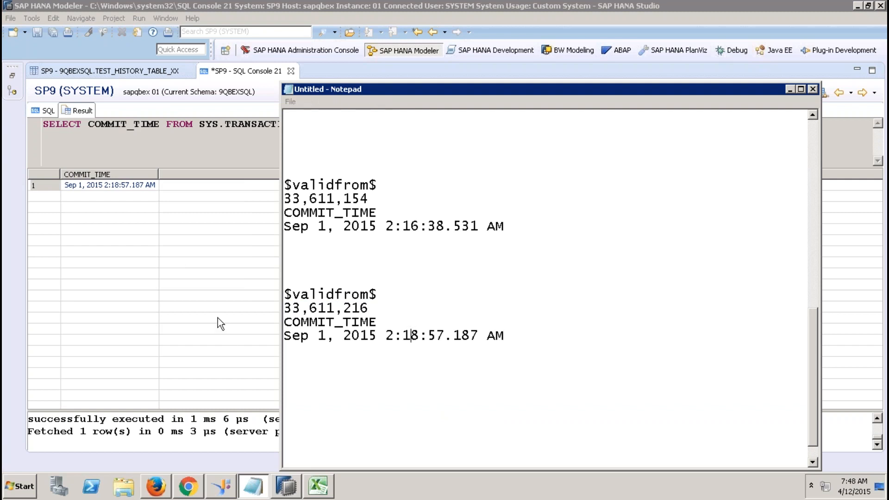
{"action": "left_click", "coordinate": [46, 111]}
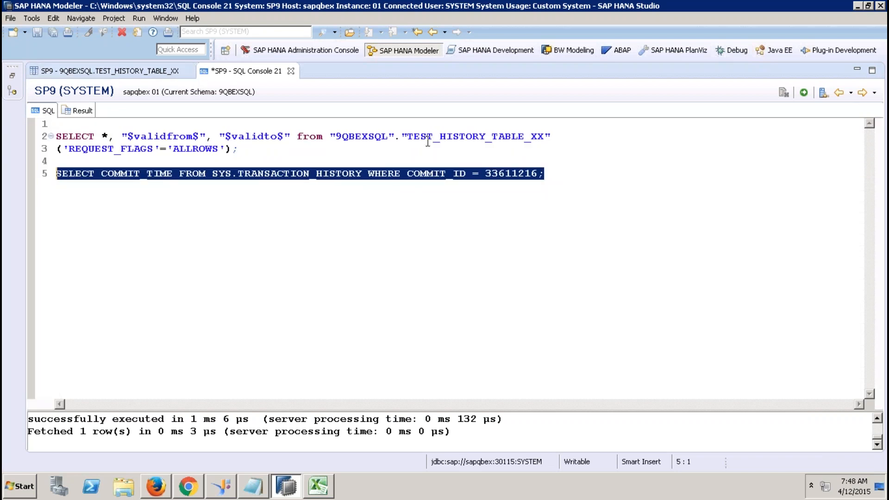
{"action": "left_click_drag", "start_coordinate": [407, 138], "coordinate": [543, 138]}
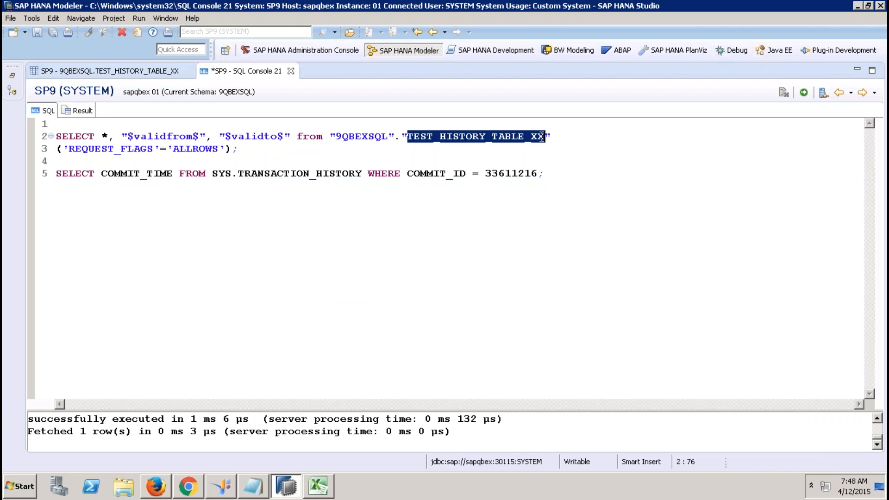
Create an analytic view named ZAV_HISTORY with the label "Time Travel Queries" in the Models package of 9QBEXPK.
{"action": "left_click", "coordinate": [11, 78]}
{"action": "left_click_drag", "start_coordinate": [432, 287], "coordinate": [432, 352]}
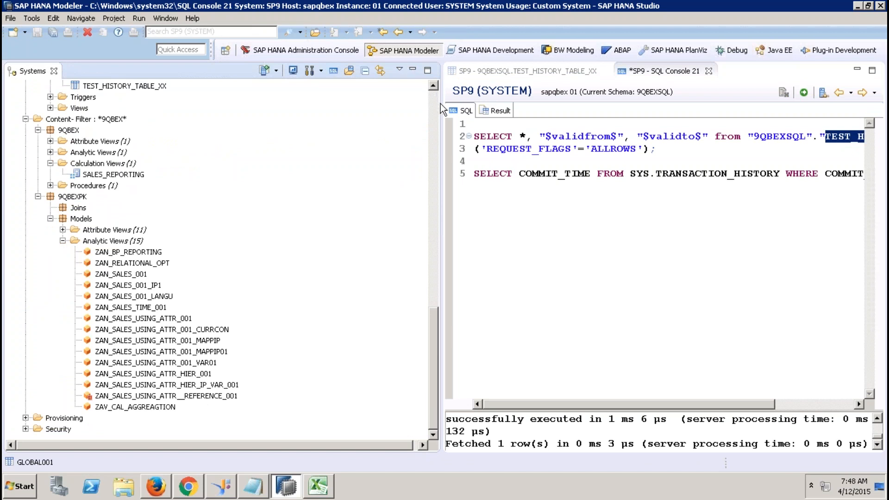
{"action": "left_click_drag", "start_coordinate": [441, 102], "coordinate": [283, 116]}
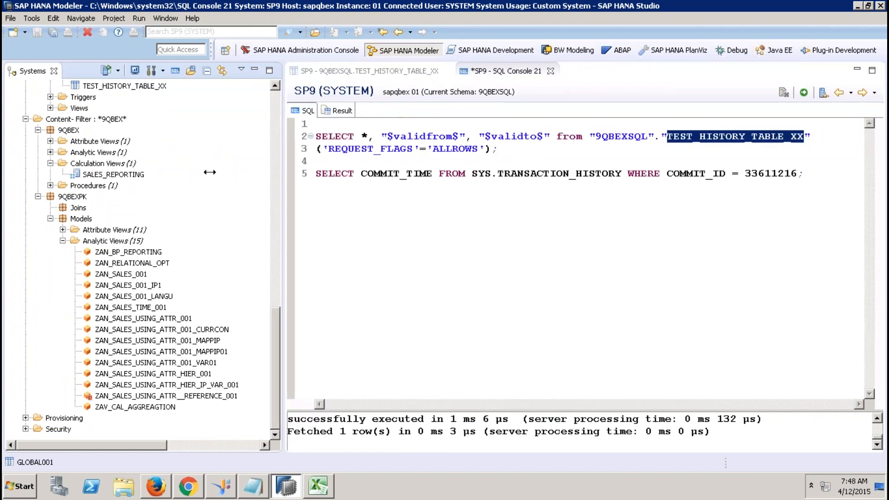
{"action": "left_click", "coordinate": [124, 241]}
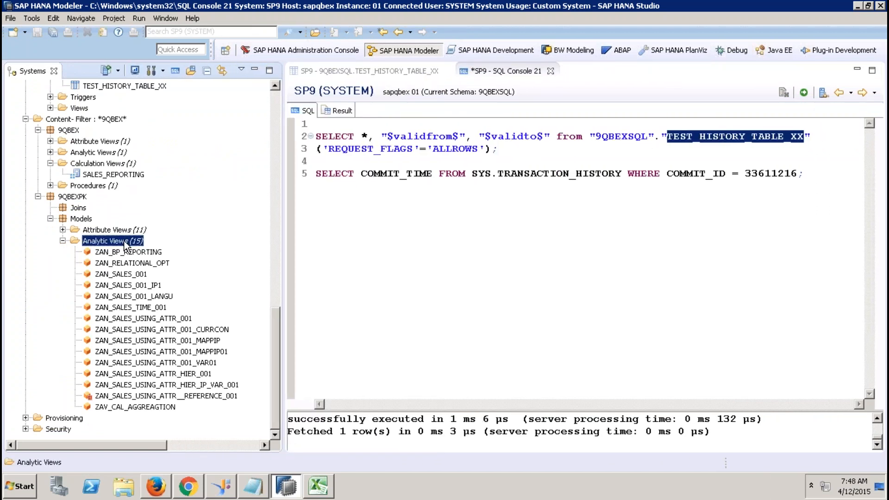
{"action": "right_click", "coordinate": [126, 245]}
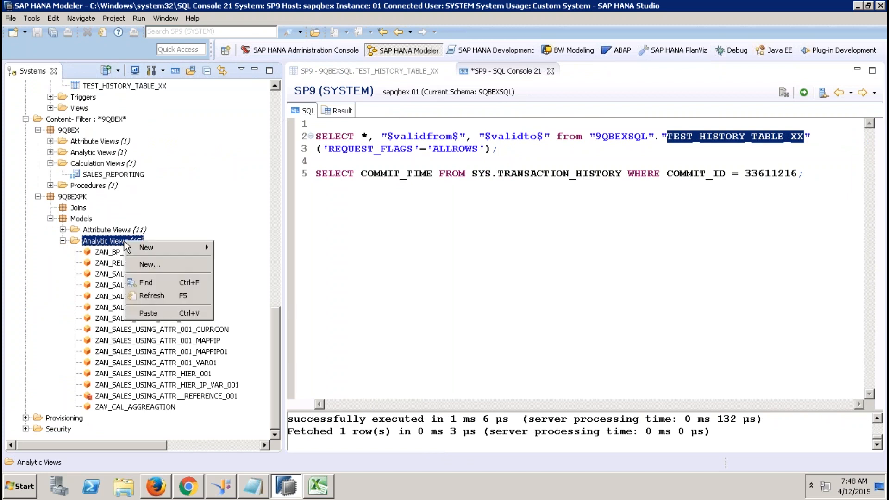
{"action": "left_click", "coordinate": [166, 267]}
{"action": "type", "text": "ZA"}
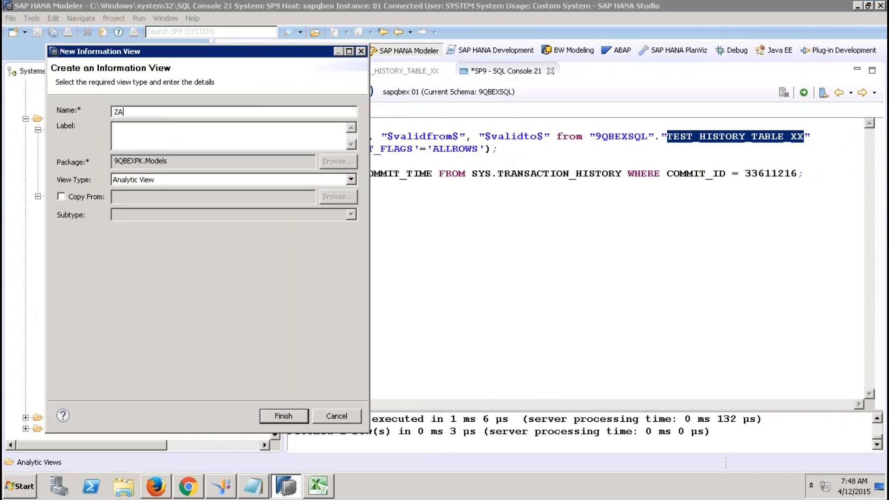
{"action": "type", "text": "V_HISTORY"}
{"action": "key", "text": "Delete"}
{"action": "key", "text": "Delete"}
{"action": "key", "text": "Delete"}
{"action": "key", "text": "Delete"}
{"action": "key", "text": "Delete"}
{"action": "key", "text": "Delete"}
{"action": "key", "text": "Delete"}
{"action": "key", "text": "Delete"}
{"action": "key", "text": "Delete"}
{"action": "key", "text": "Delete"}
{"action": "key", "text": "Delete"}
{"action": "type", "text": "Time Travel Queries"}
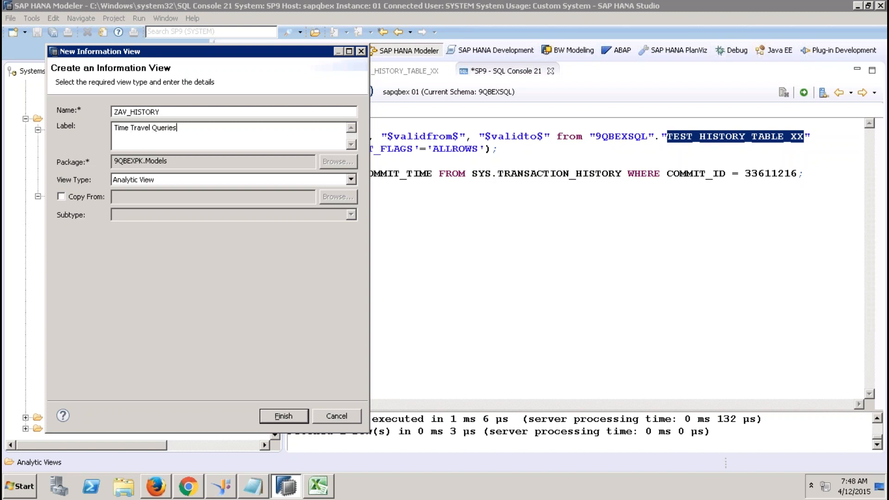
{"action": "left_click", "coordinate": [283, 416]}
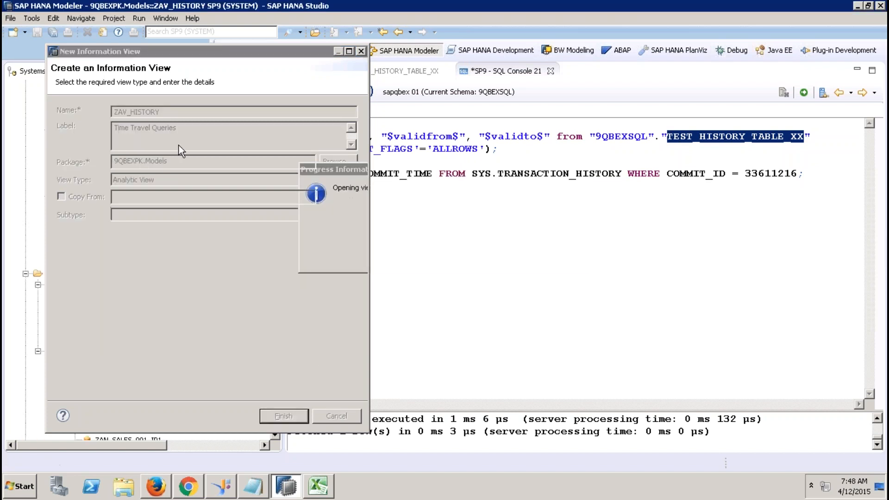
Find the table TEST_HISTORY_TABLE_XX of schema 9QBEXSQL and add it to the view's Data Foundation node.
{"action": "left_click", "coordinate": [254, 69]}
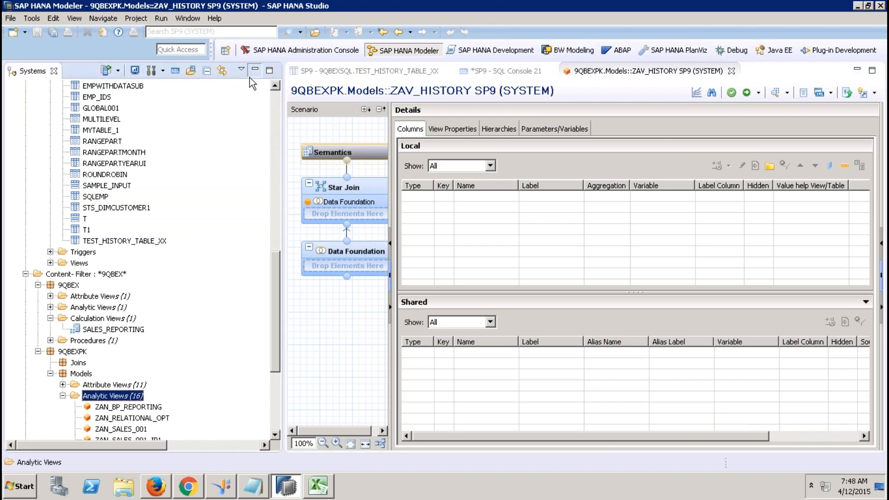
{"action": "left_click", "coordinate": [112, 255]}
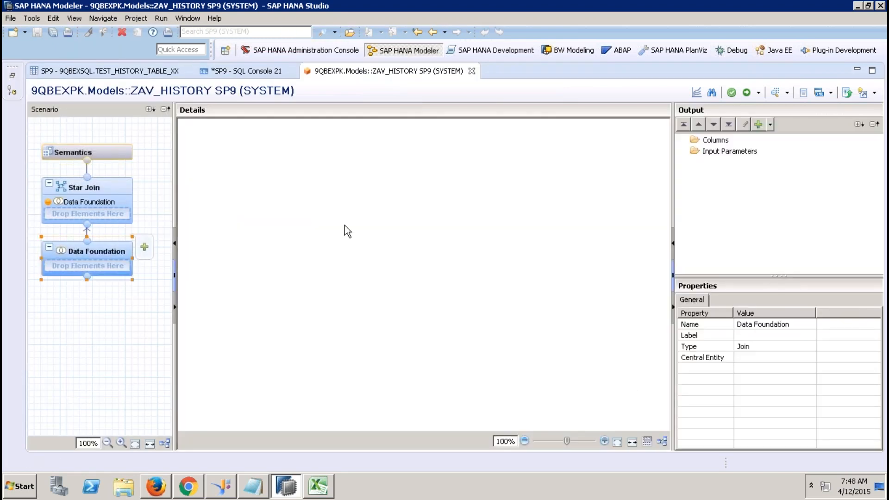
{"action": "right_click", "coordinate": [347, 224]}
{"action": "left_click", "coordinate": [379, 233]}
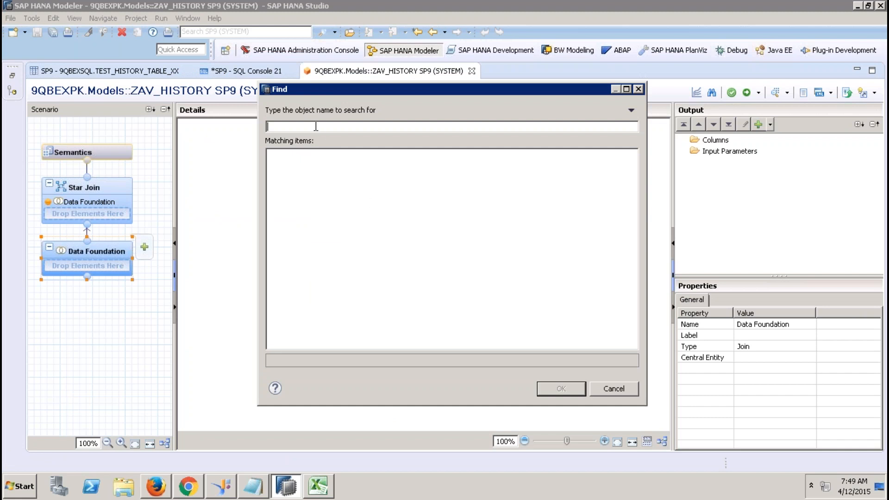
{"action": "type", "text": "test_"}
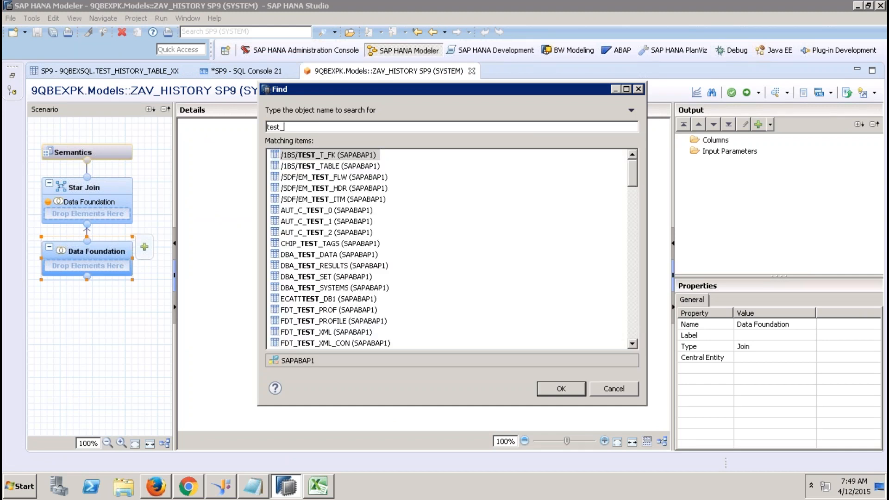
{"action": "type", "text": "his"}
{"action": "double_click", "coordinate": [351, 188]}
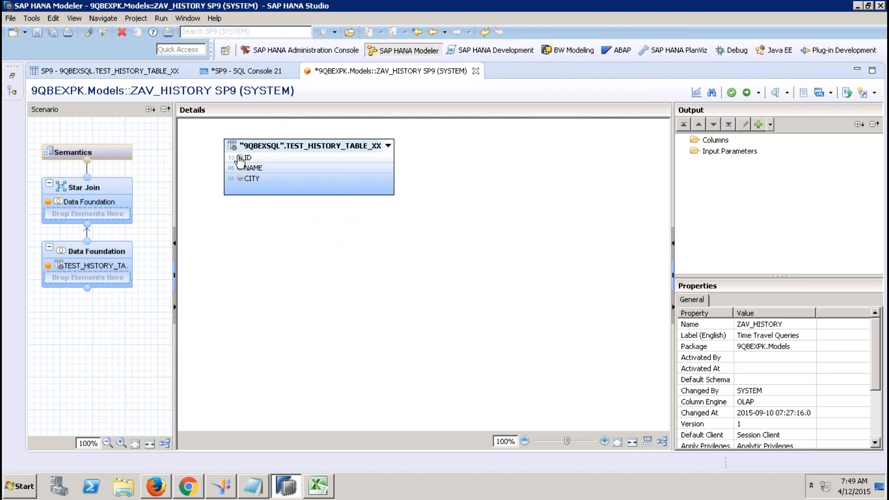
Add the table's ID, NAME and CITY columns to the Data Foundation output.
{"action": "left_click", "coordinate": [240, 157]}
{"action": "left_click", "coordinate": [240, 167]}
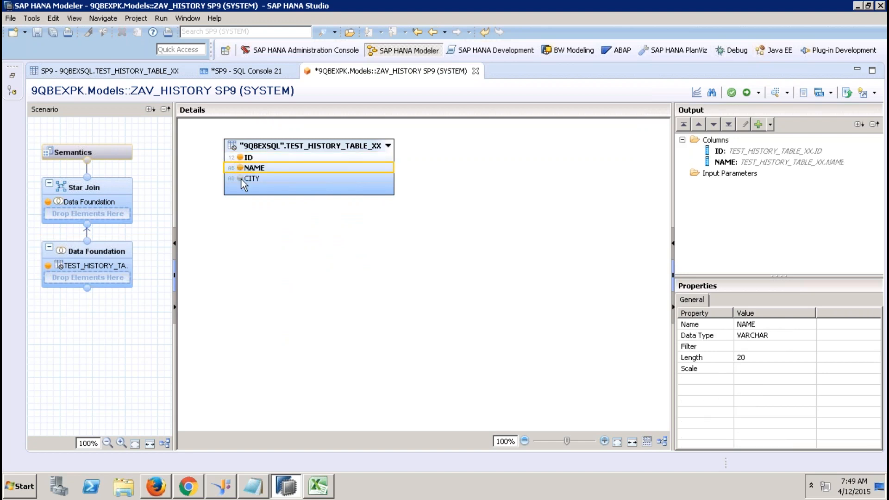
{"action": "left_click", "coordinate": [240, 178]}
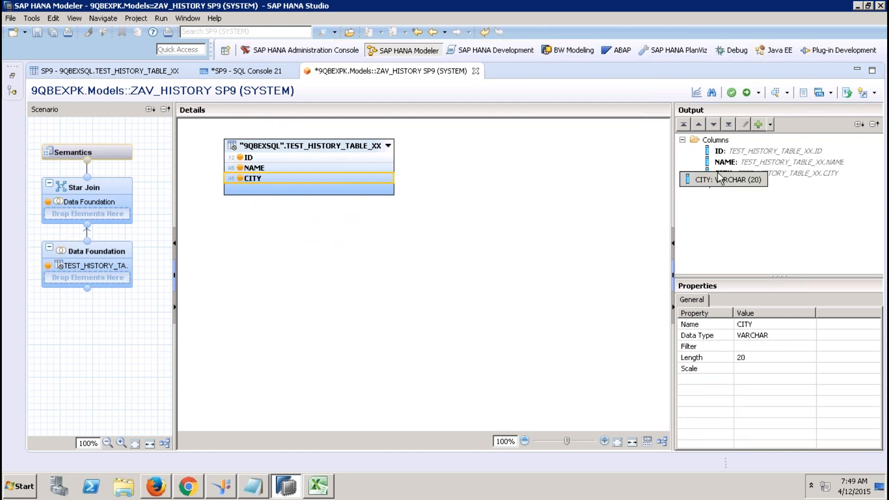
Create a counter named "counter" on the ID column in the Star Join node.
{"action": "left_click", "coordinate": [131, 187]}
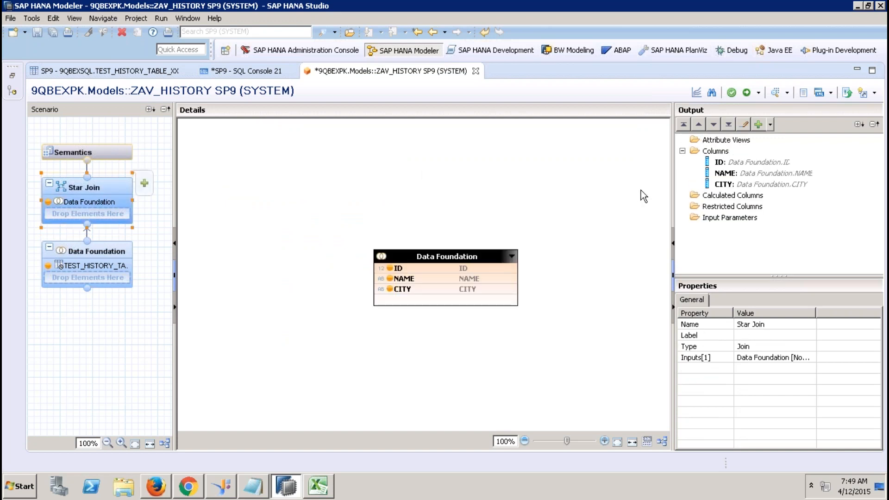
{"action": "right_click", "coordinate": [730, 198]}
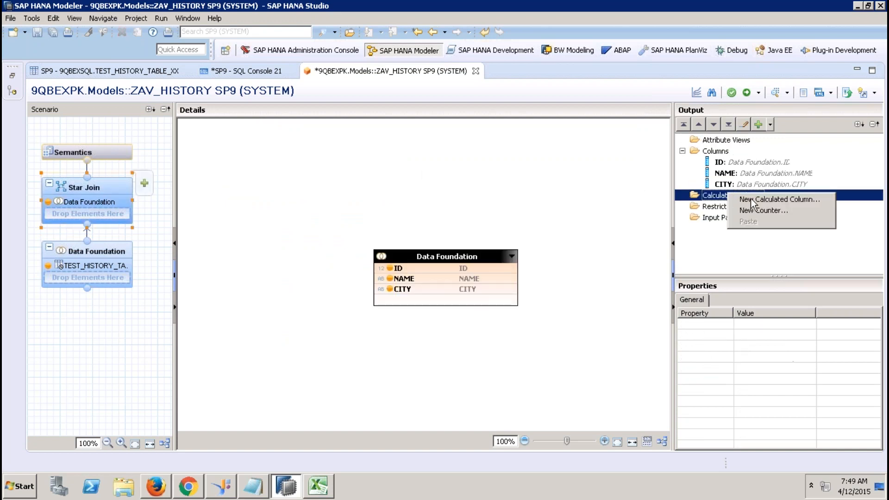
{"action": "left_click", "coordinate": [753, 209]}
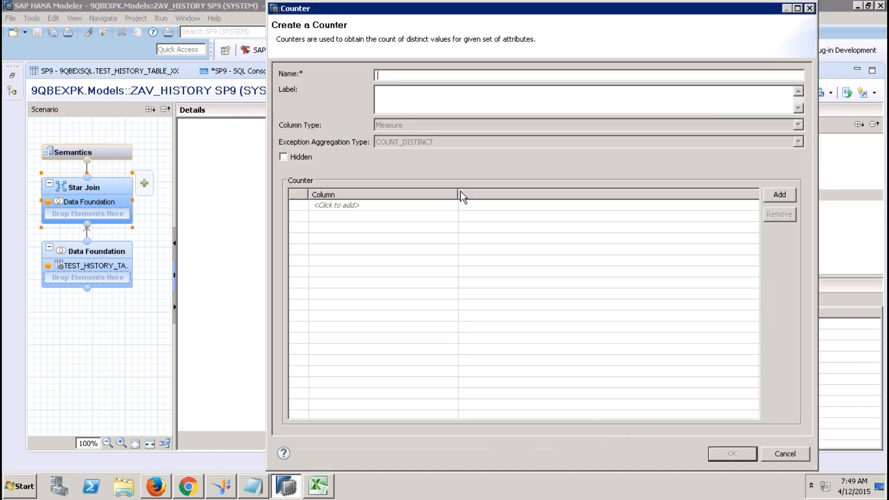
{"action": "type", "text": "counter"}
{"action": "key", "text": "Tab"}
{"action": "left_click", "coordinate": [379, 207]}
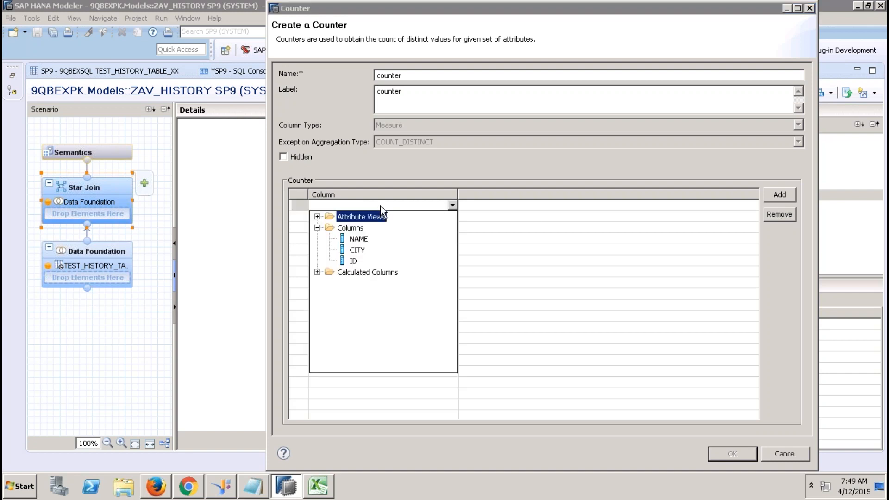
{"action": "left_click", "coordinate": [354, 262]}
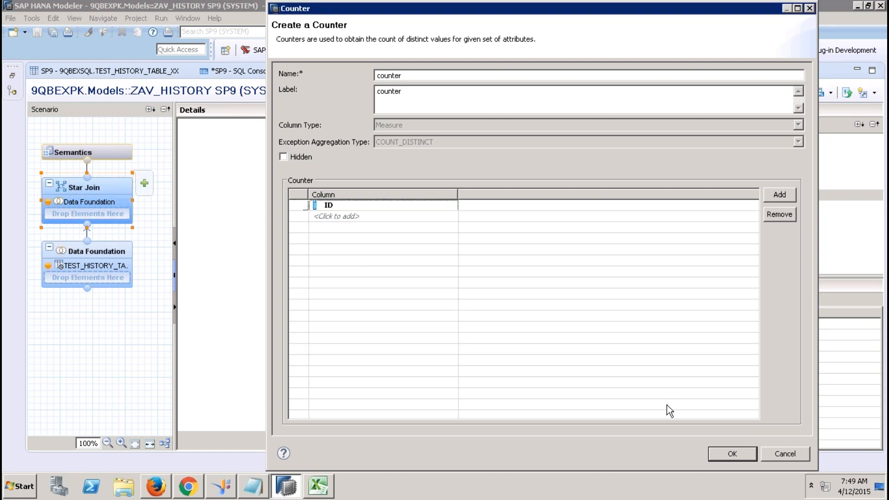
{"action": "left_click", "coordinate": [729, 454]}
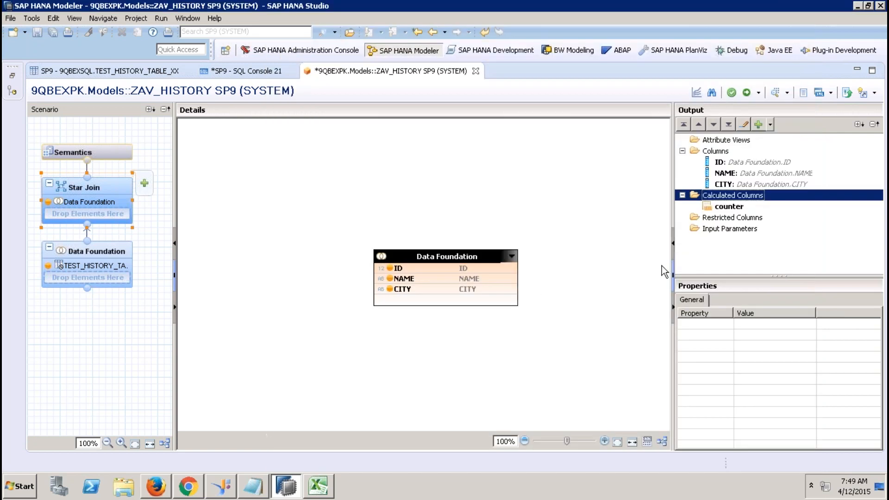
Auto-assign the column types in the Semantics node, with ID as a measure and NAME and CITY as attributes, and review them.
{"action": "left_click", "coordinate": [118, 147]}
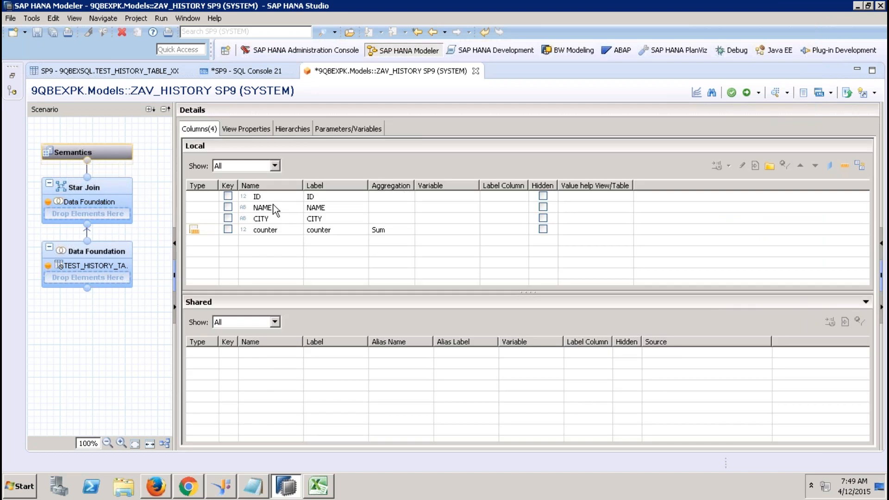
{"action": "left_click", "coordinate": [860, 166]}
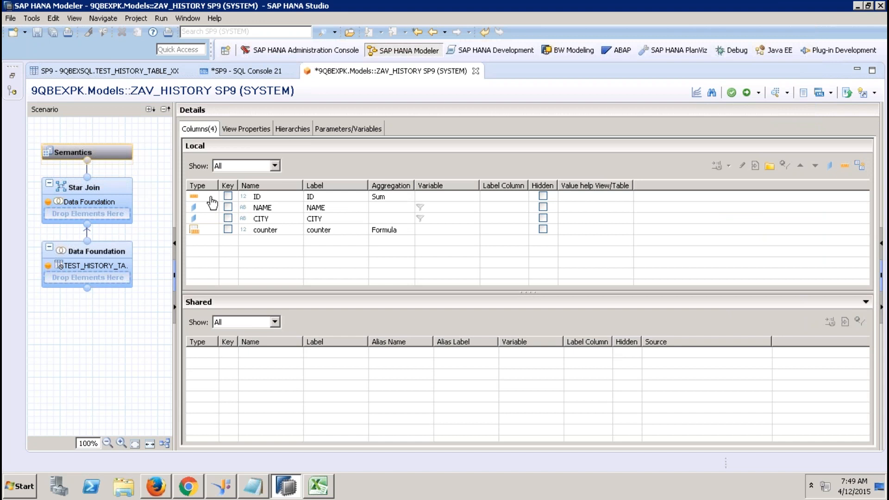
{"action": "left_click", "coordinate": [113, 188]}
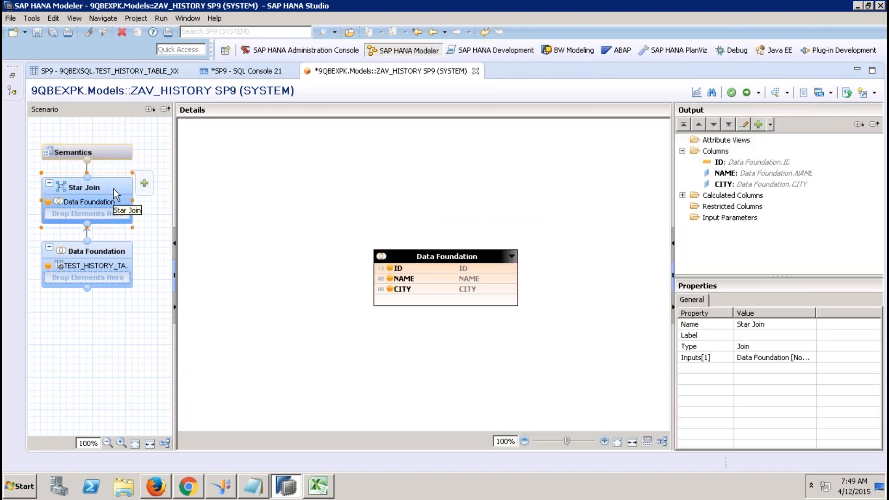
{"action": "left_click", "coordinate": [118, 153]}
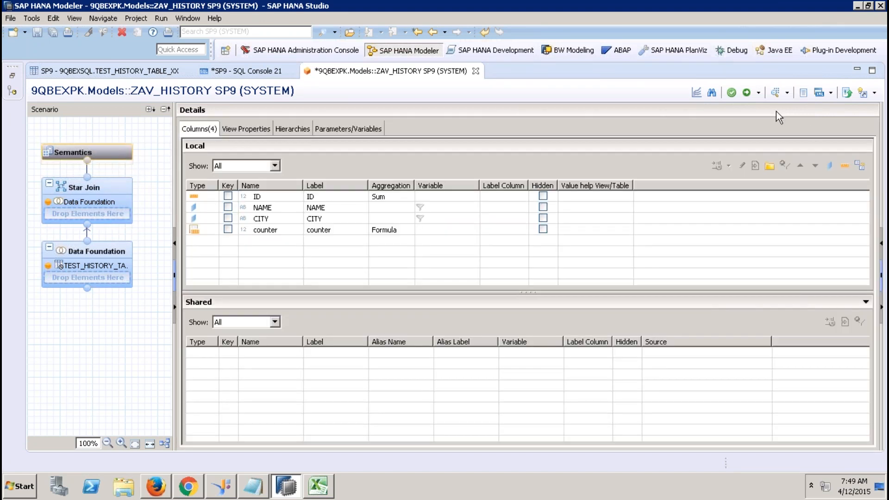
Review the history table's definition and rerun only the ALLROWS query in the SQL console to examine its record versions.
{"action": "left_click", "coordinate": [125, 73]}
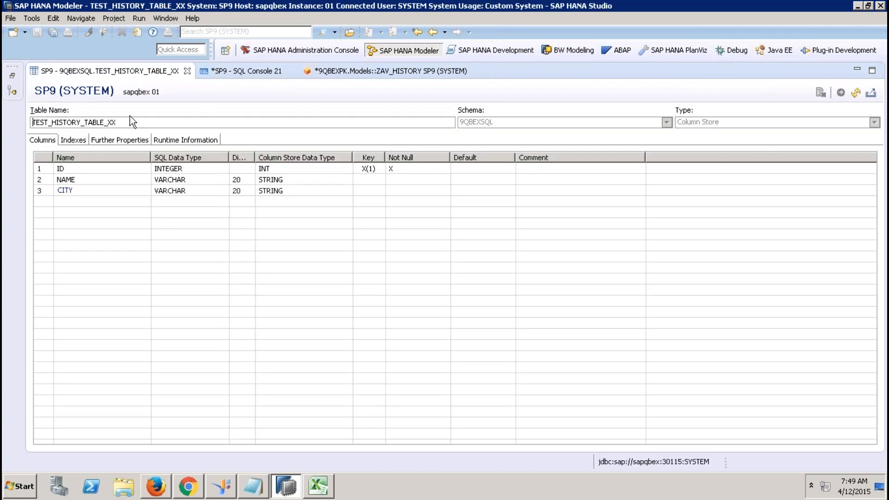
{"action": "left_click", "coordinate": [215, 75]}
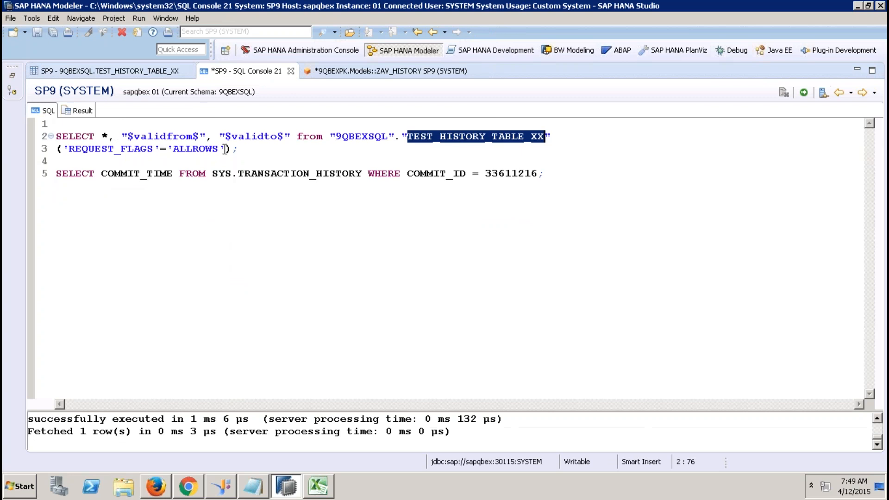
{"action": "left_click_drag", "start_coordinate": [238, 148], "coordinate": [64, 129]}
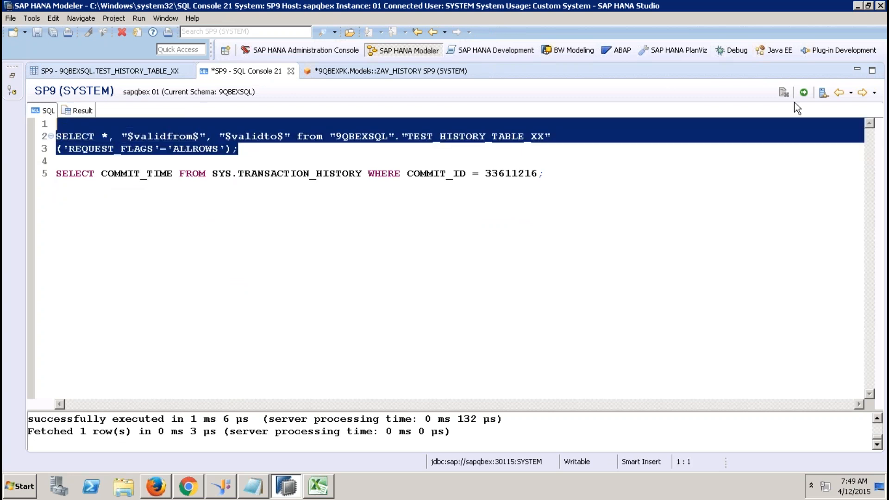
{"action": "left_click", "coordinate": [804, 92]}
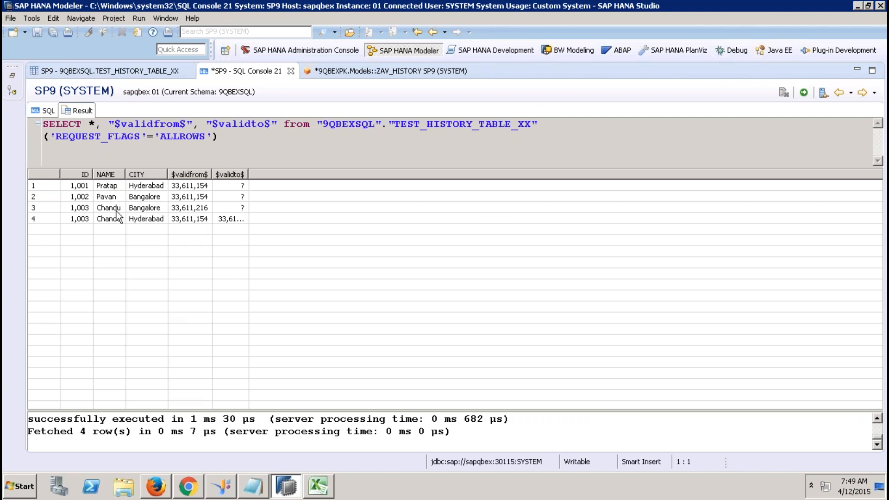
{"action": "left_click", "coordinate": [132, 70]}
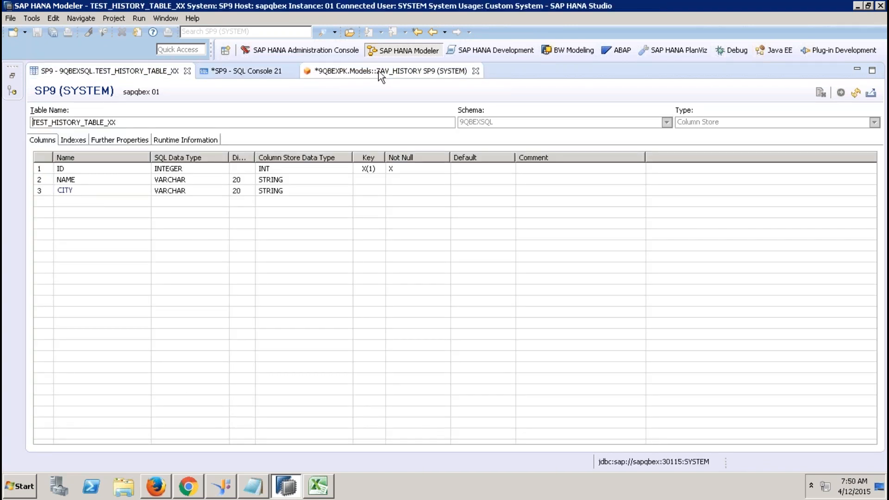
Try to activate the ZAV_HISTORY view and read the detailed repository message in the activation job report.
{"action": "left_click", "coordinate": [379, 71]}
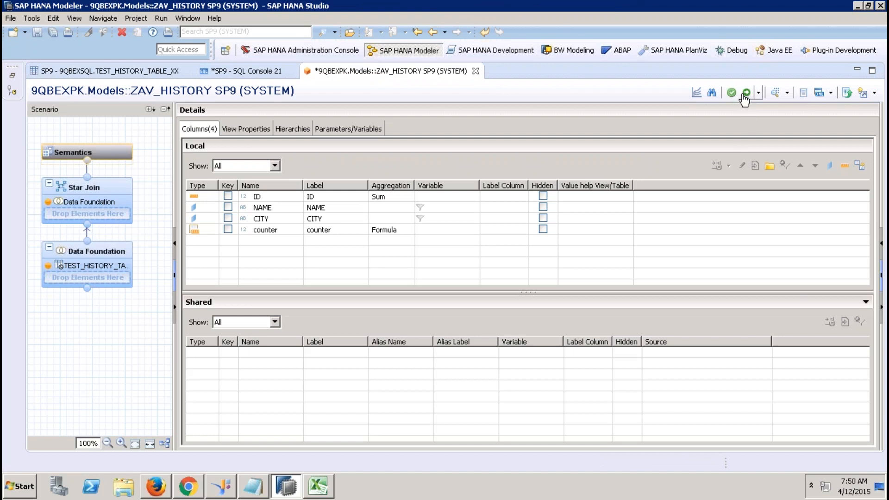
{"action": "left_click", "coordinate": [745, 93]}
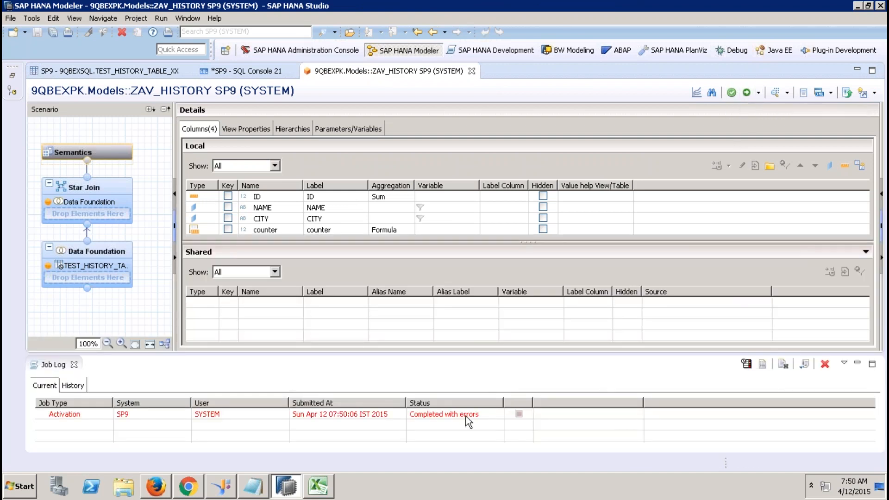
{"action": "double_click", "coordinate": [468, 419]}
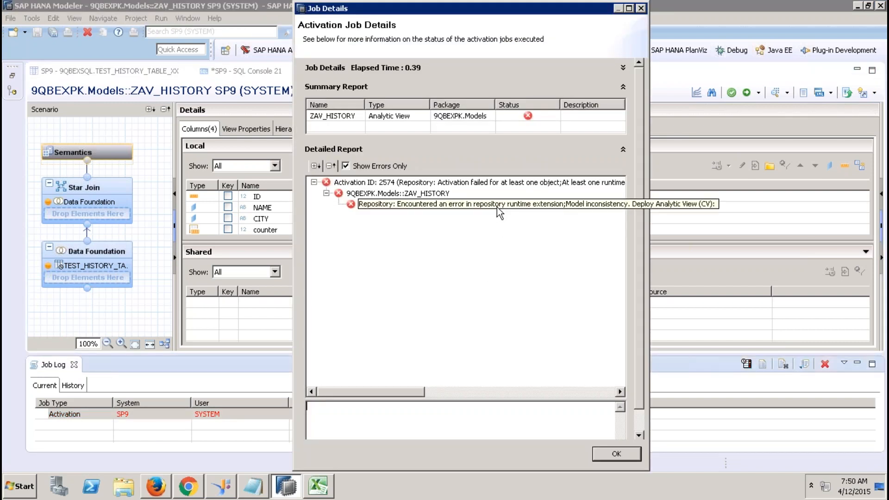
{"action": "left_click", "coordinate": [476, 184]}
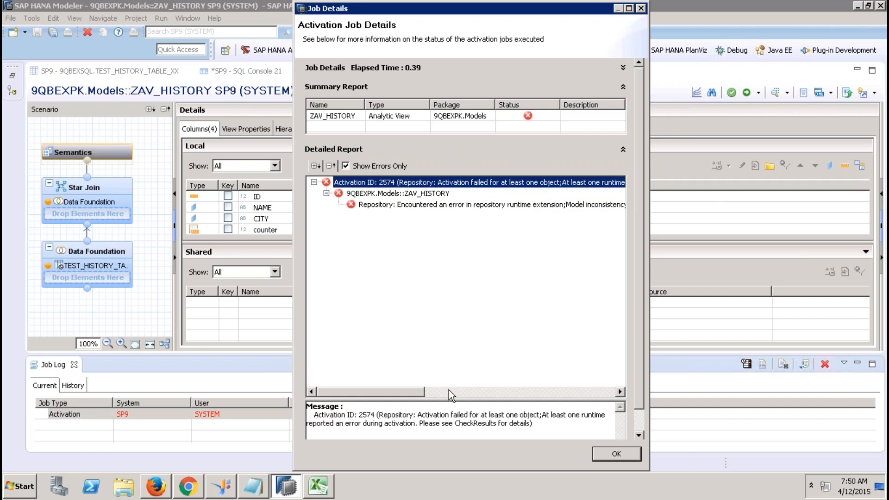
{"action": "left_click_drag", "start_coordinate": [474, 398], "coordinate": [453, 281]}
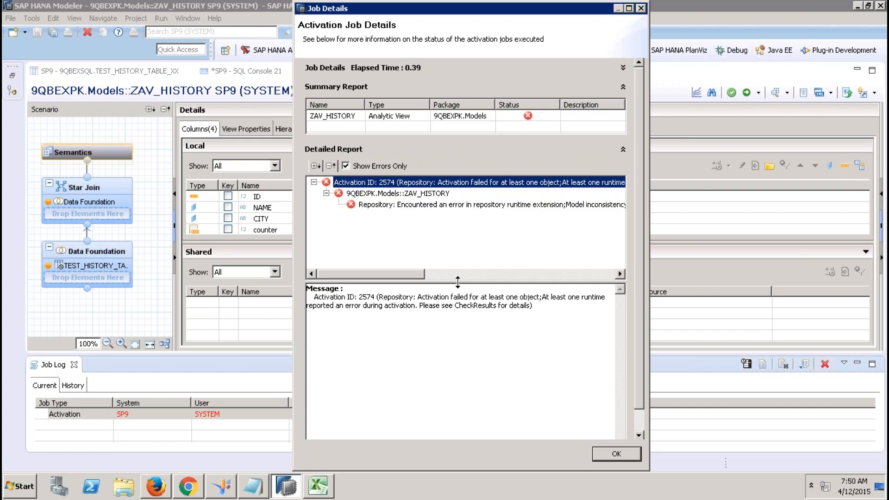
{"action": "left_click", "coordinate": [472, 204]}
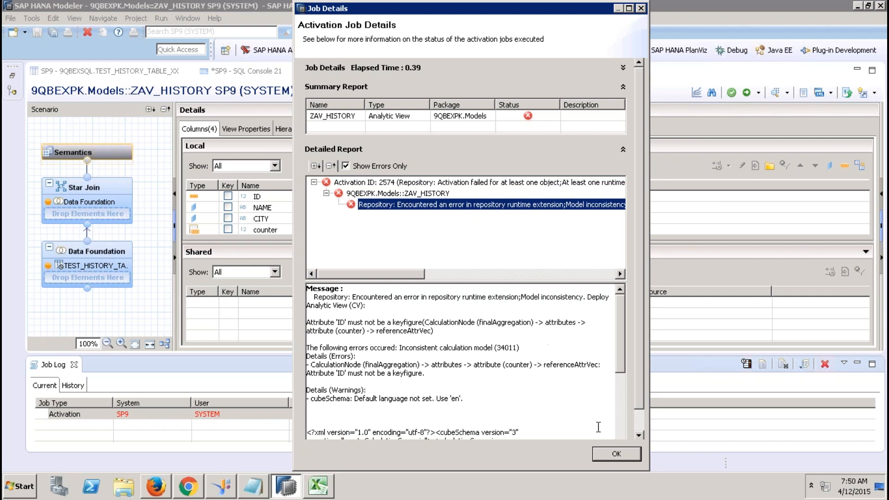
Change the ID column to an attribute in the Semantics node and activate the ZAV_HISTORY view again.
{"action": "left_click", "coordinate": [604, 452]}
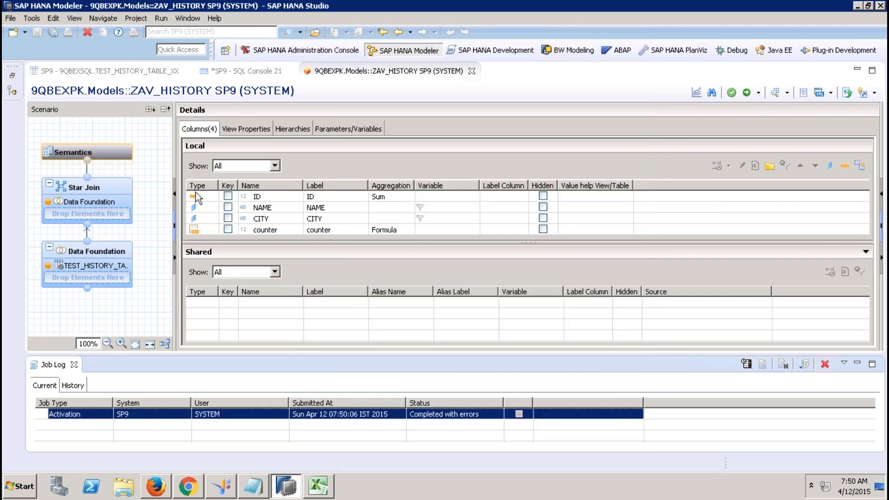
{"action": "left_click", "coordinate": [195, 192]}
{"action": "left_click", "coordinate": [212, 196]}
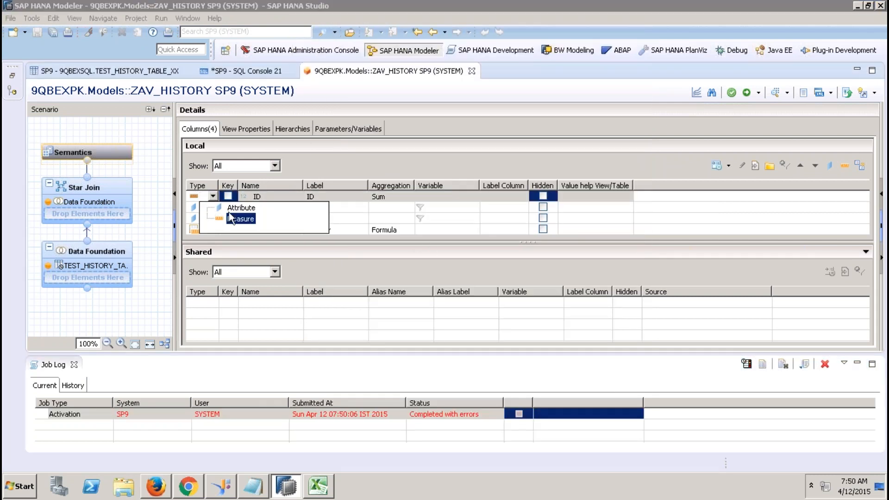
{"action": "left_click", "coordinate": [240, 207]}
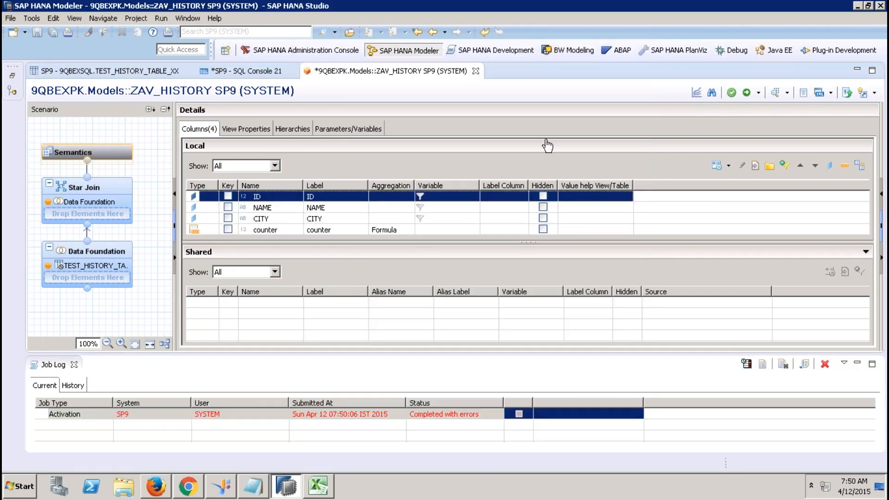
{"action": "left_click", "coordinate": [748, 95]}
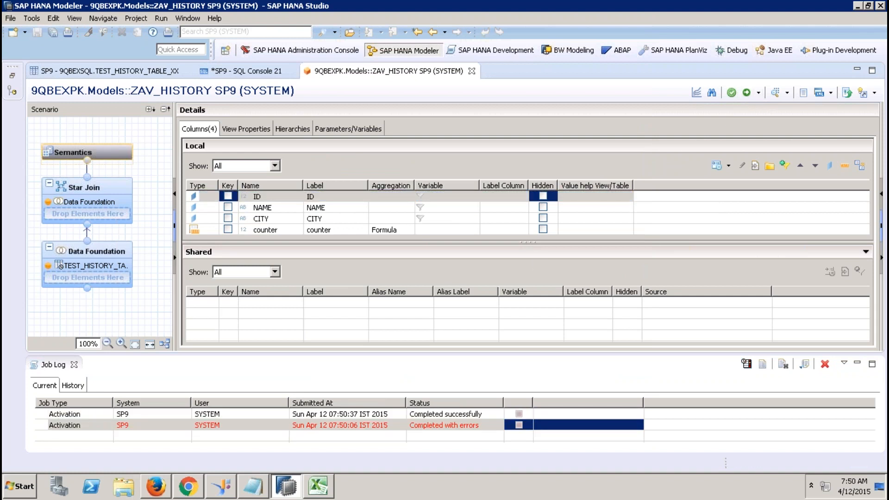
{"action": "left_click", "coordinate": [74, 366]}
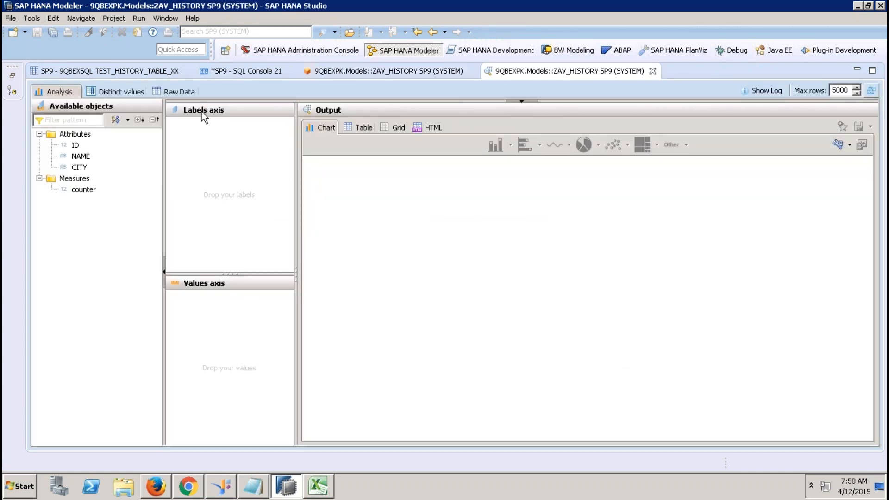
Check the raw data preview of ZAV_HISTORY against the record versions in the SQL console's ALLROWS result.
{"action": "left_click", "coordinate": [188, 91]}
{"action": "left_click", "coordinate": [107, 137]}
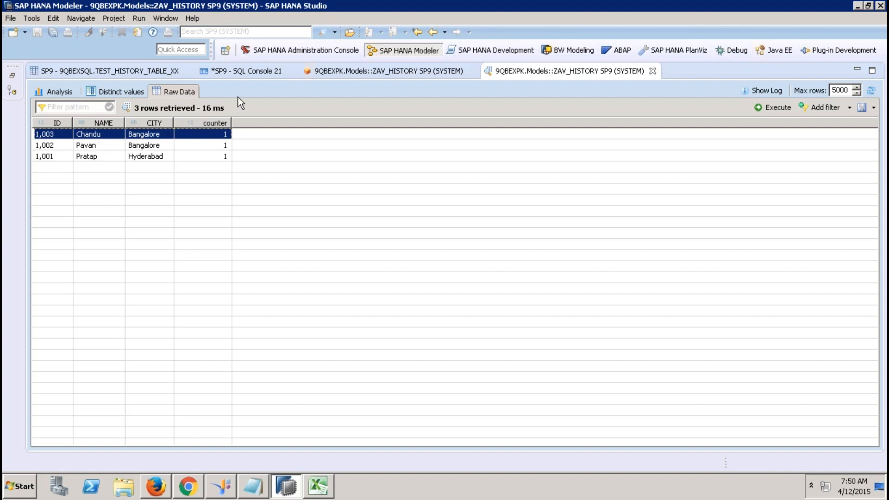
{"action": "left_click", "coordinate": [219, 73]}
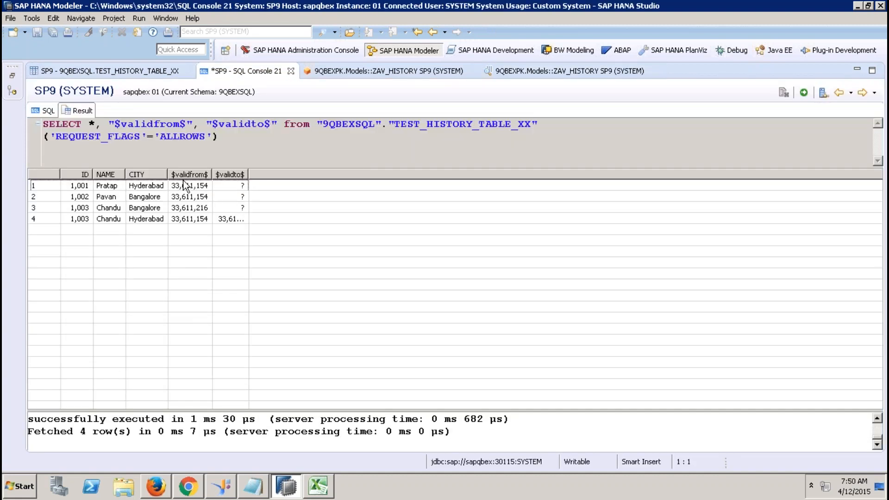
{"action": "left_click_drag", "start_coordinate": [168, 176], "coordinate": [239, 178]}
{"action": "left_click", "coordinate": [177, 208]}
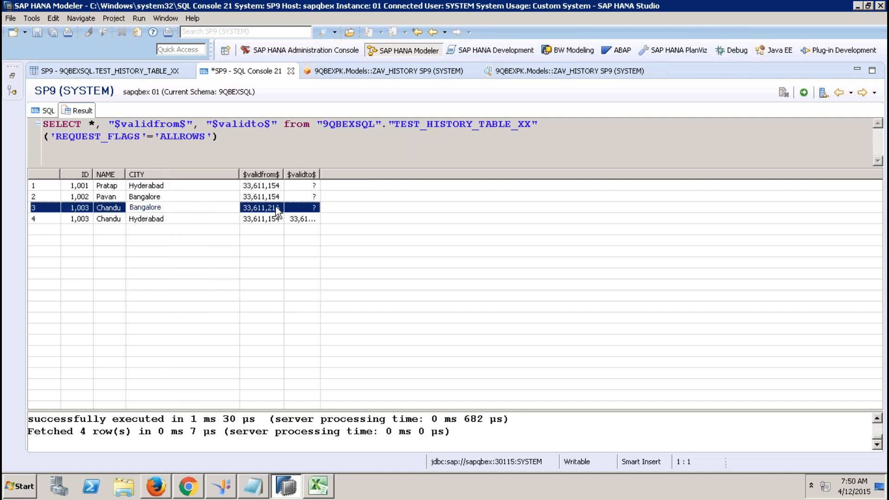
{"action": "left_click", "coordinate": [196, 217]}
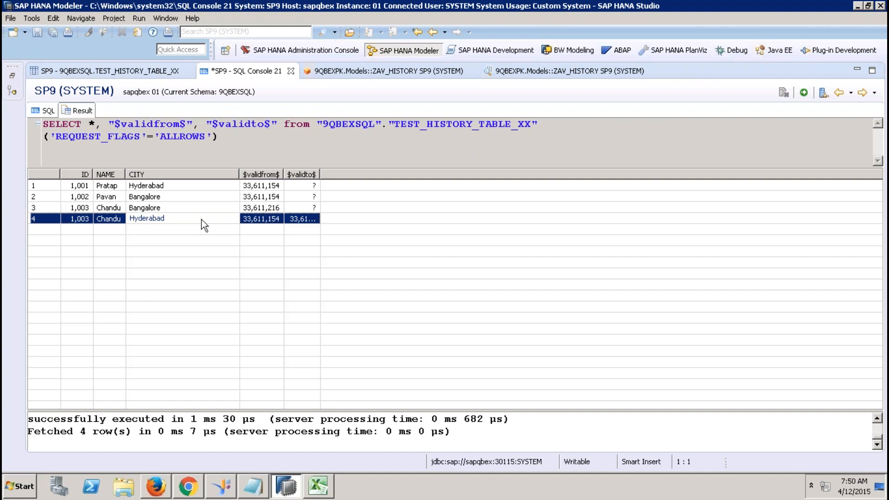
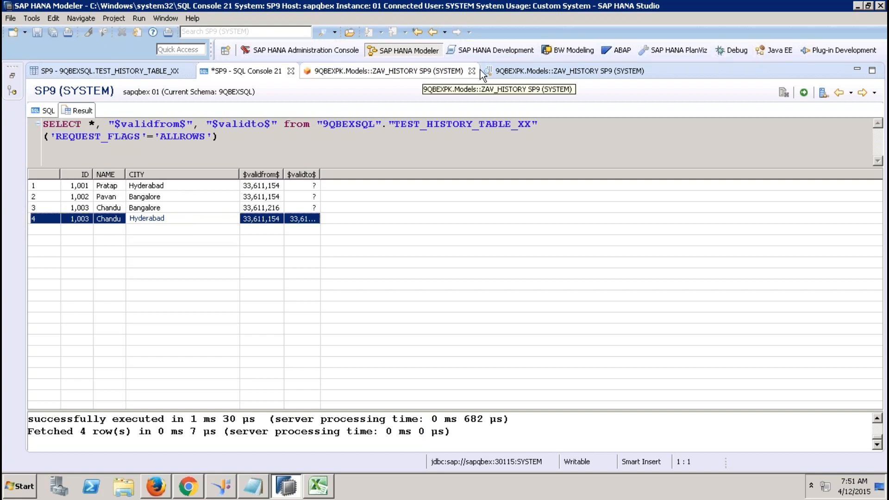
{"action": "left_click", "coordinate": [544, 68]}
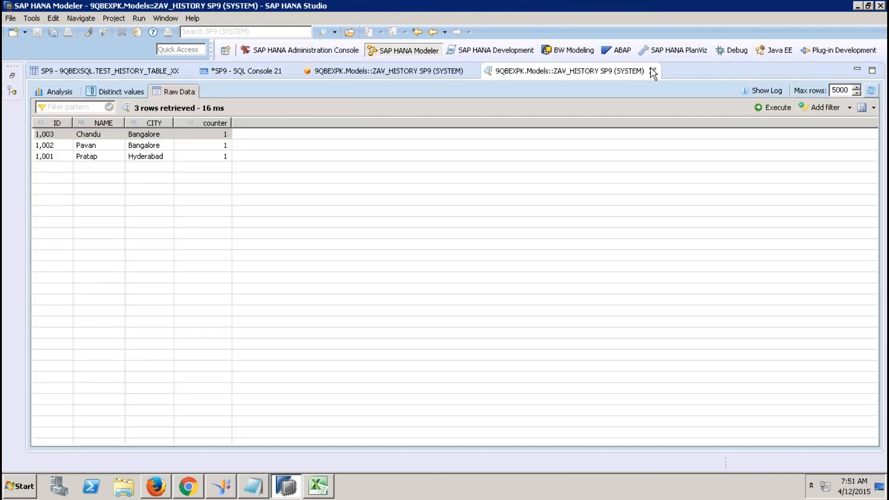
{"action": "left_click", "coordinate": [653, 72]}
Create a direct input parameter ip_time with data type TIMESTAMP in the Semantics node of ZAV_HISTORY and activate the view.
{"action": "left_click", "coordinate": [423, 71]}
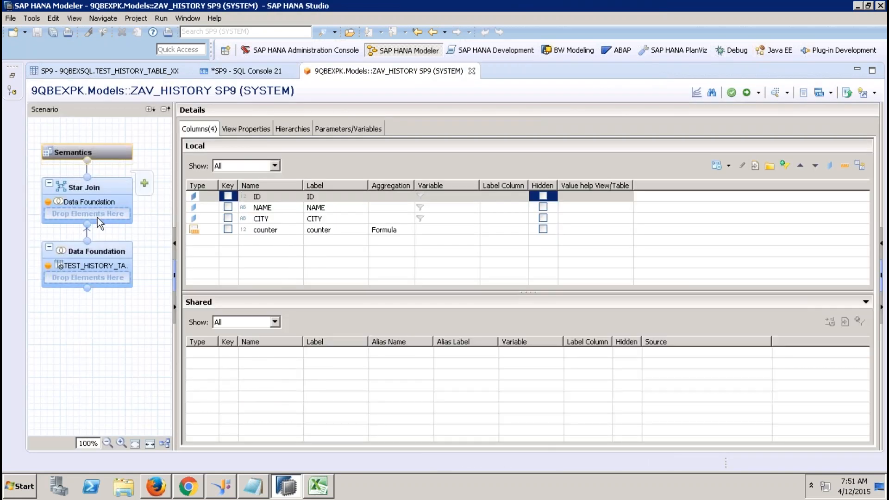
{"action": "left_click", "coordinate": [70, 250]}
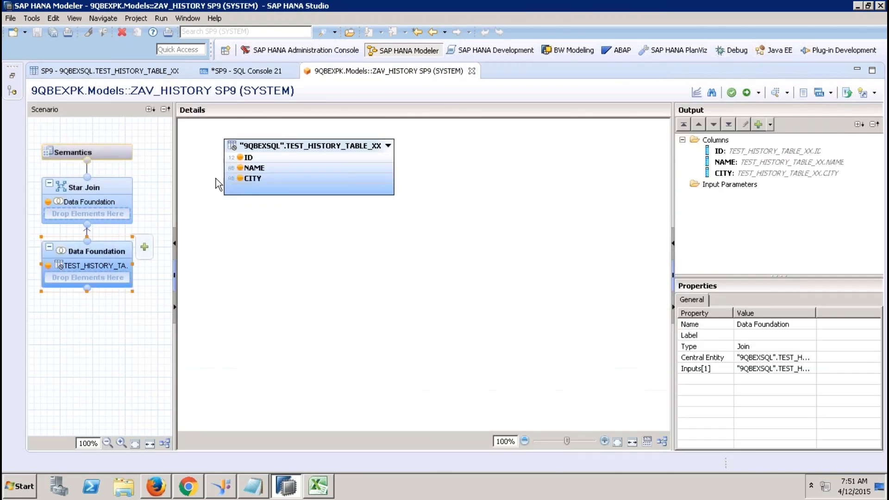
{"action": "left_click", "coordinate": [120, 159]}
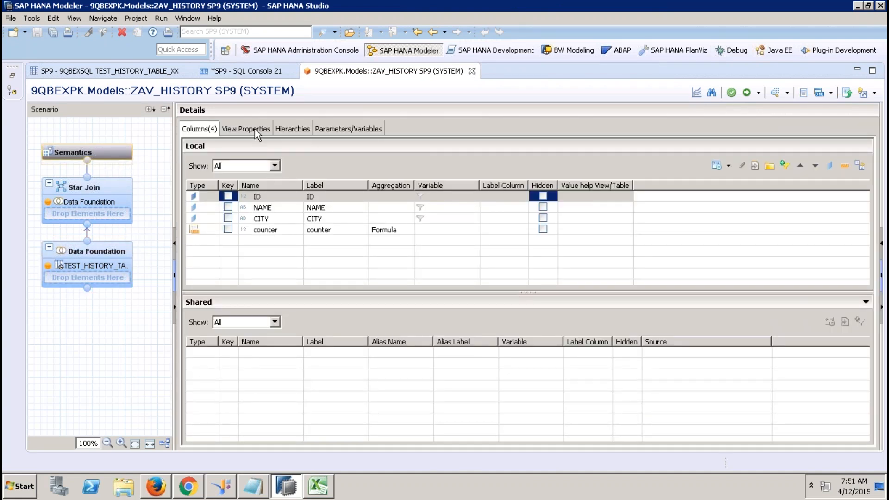
{"action": "left_click", "coordinate": [332, 127]}
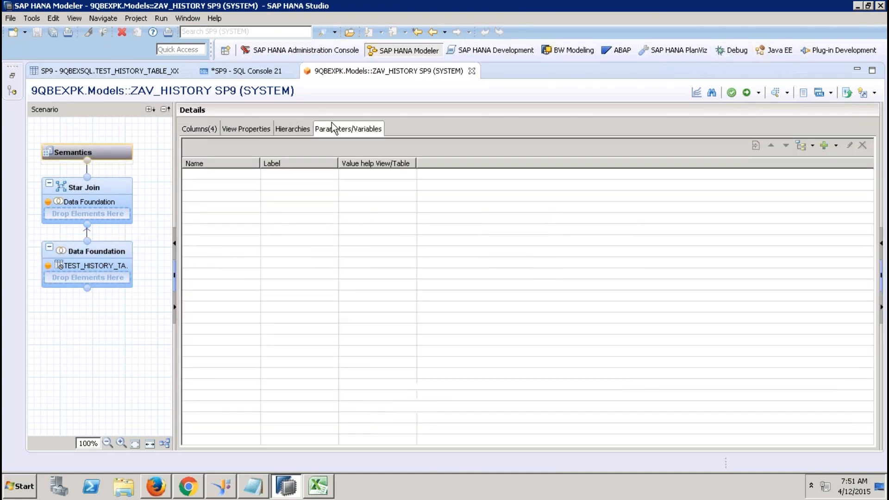
{"action": "left_click", "coordinate": [832, 148]}
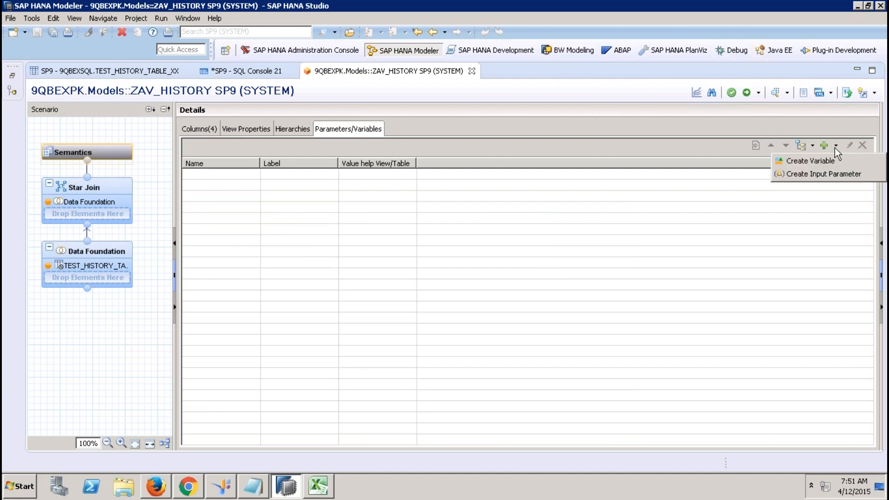
{"action": "left_click", "coordinate": [818, 173]}
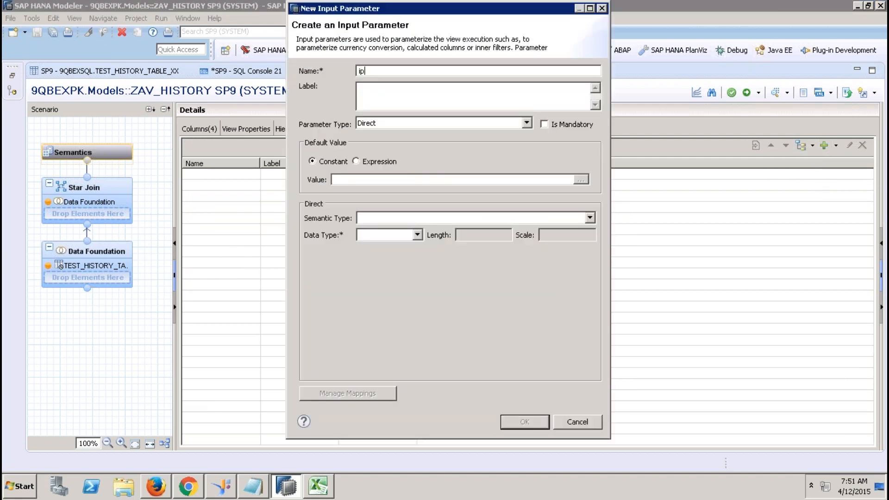
{"action": "type", "text": "ip_time"}
{"action": "key", "text": "Tab"}
{"action": "key", "text": "Tab"}
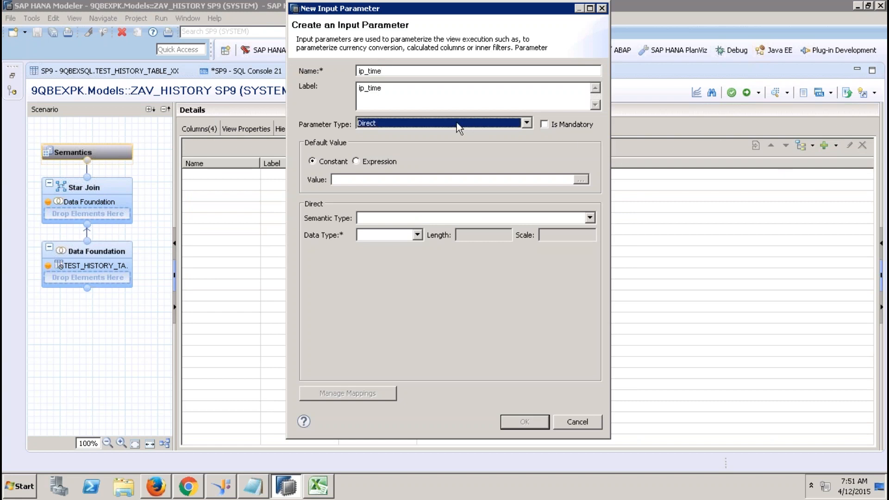
{"action": "left_click", "coordinate": [405, 237]}
{"action": "left_click", "coordinate": [385, 347]}
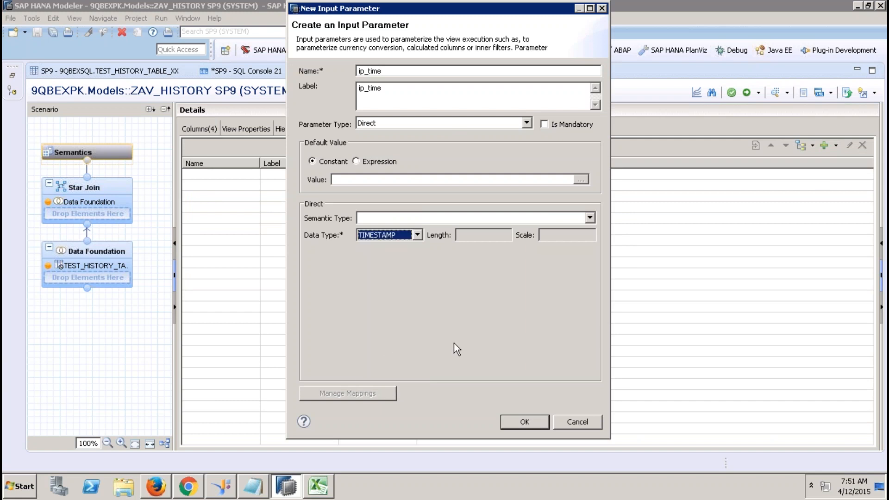
{"action": "left_click", "coordinate": [526, 421]}
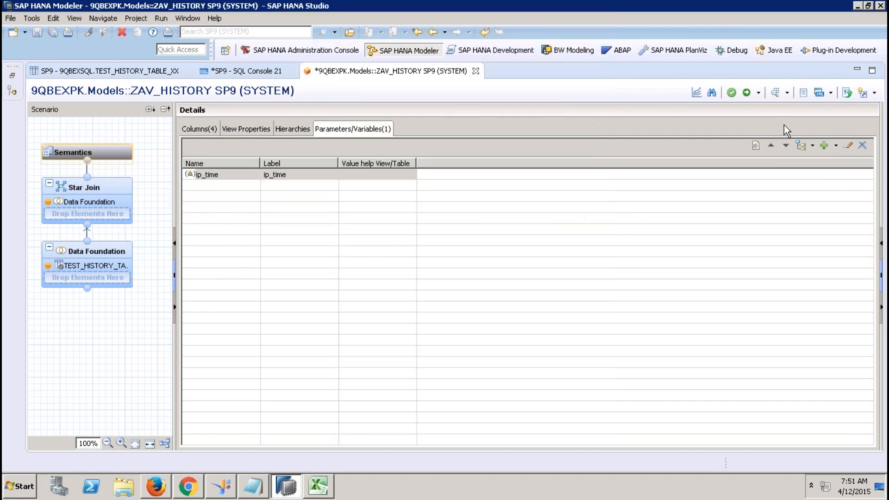
{"action": "left_click", "coordinate": [745, 92]}
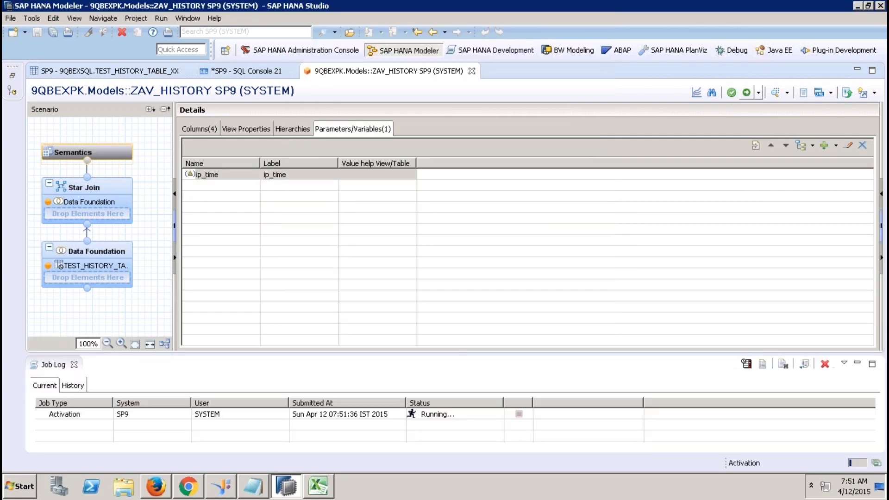
Enable history in the view properties with ip_time as the history input parameter and activate the view.
{"action": "left_click", "coordinate": [254, 129]}
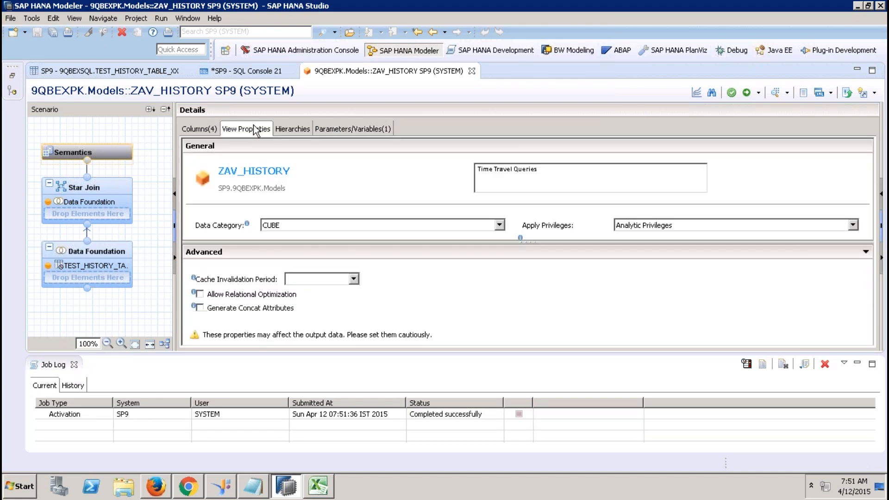
{"action": "left_click", "coordinate": [74, 365]}
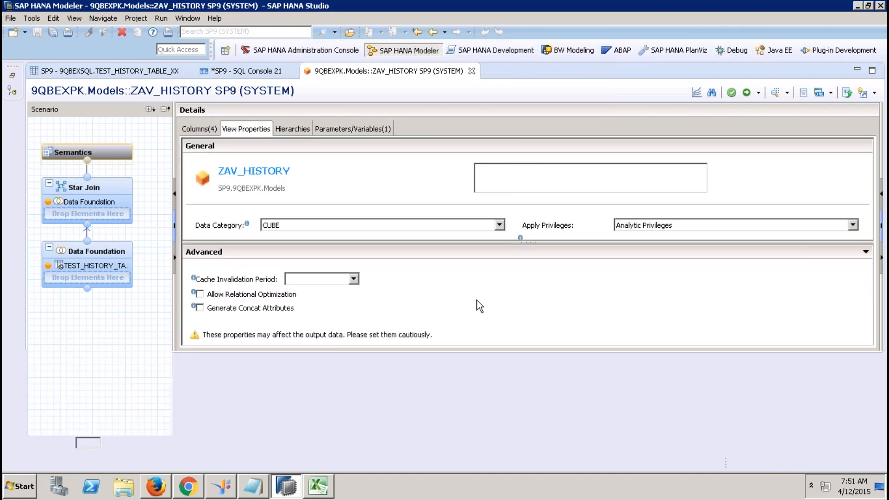
{"action": "left_click", "coordinate": [526, 240]}
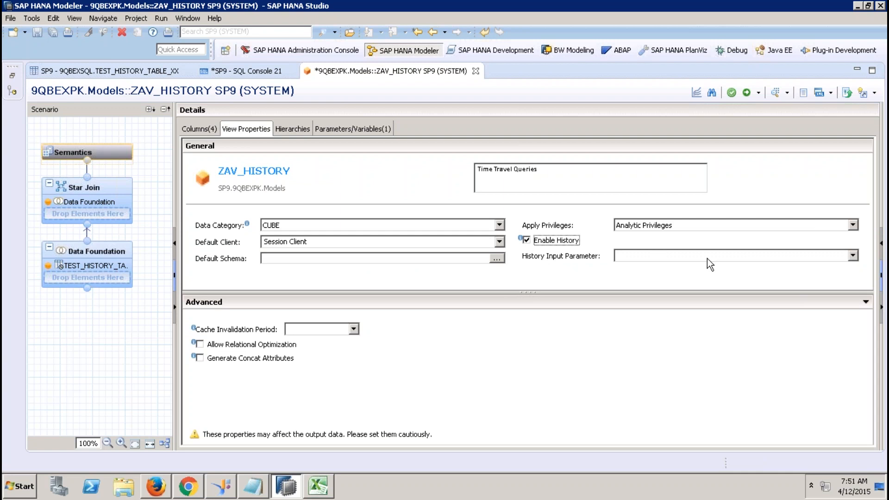
{"action": "left_click", "coordinate": [855, 255]}
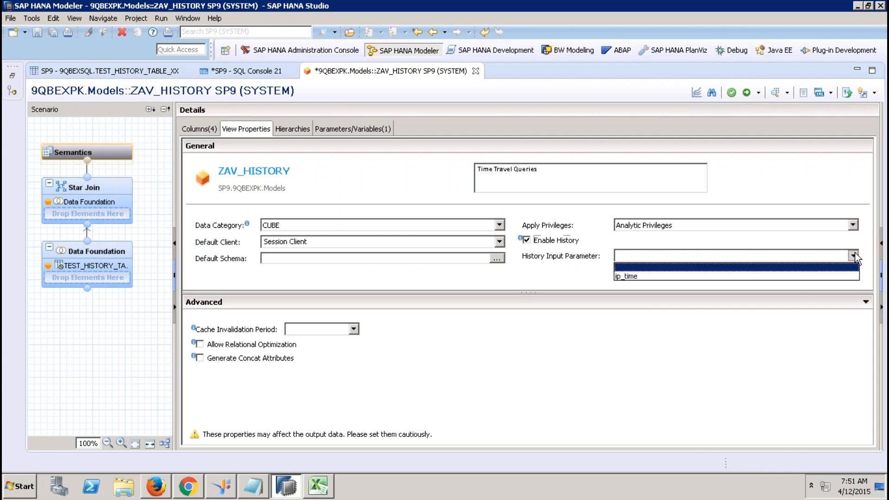
{"action": "left_click", "coordinate": [792, 276]}
{"action": "left_click", "coordinate": [746, 92]}
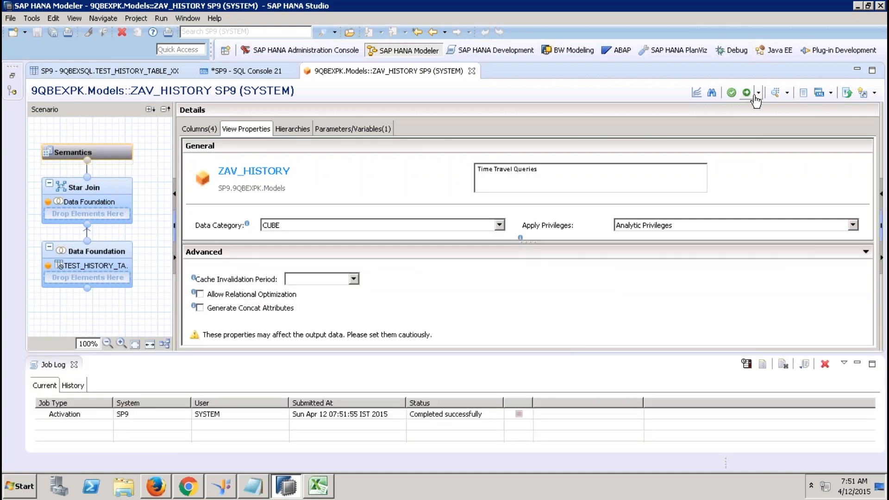
Start a data preview of ZAV_HISTORY and copy the commit time Sep 1, 2015 2:16:38.531 AM from the Notepad notes for ip_time.
{"action": "left_click", "coordinate": [776, 93]}
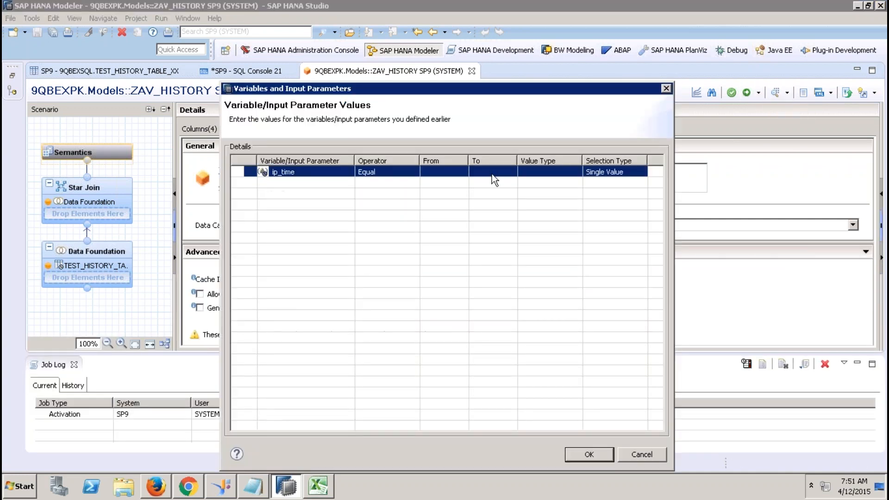
{"action": "left_click", "coordinate": [431, 172]}
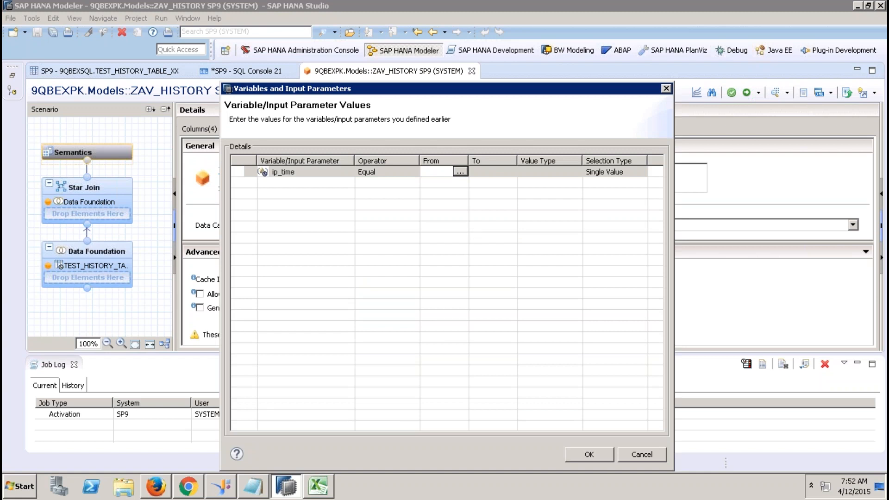
{"action": "left_click", "coordinate": [253, 486]}
{"action": "left_click", "coordinate": [514, 225]}
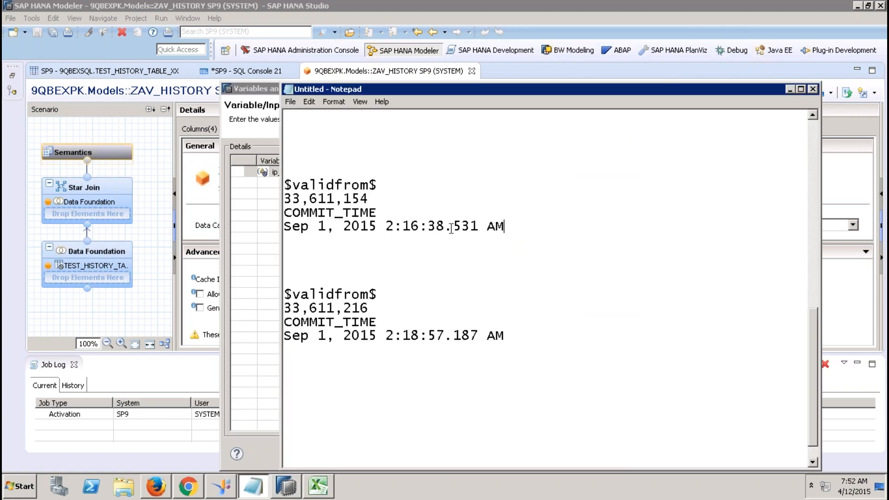
{"action": "left_click", "coordinate": [285, 226], "text": "shift"}
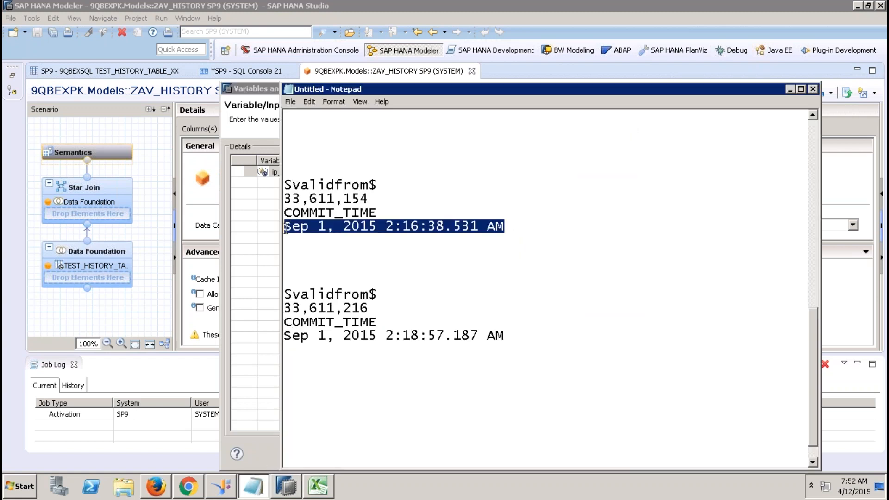
{"action": "key", "text": "ctrl+c"}
{"action": "key", "text": "alt+Tab"}
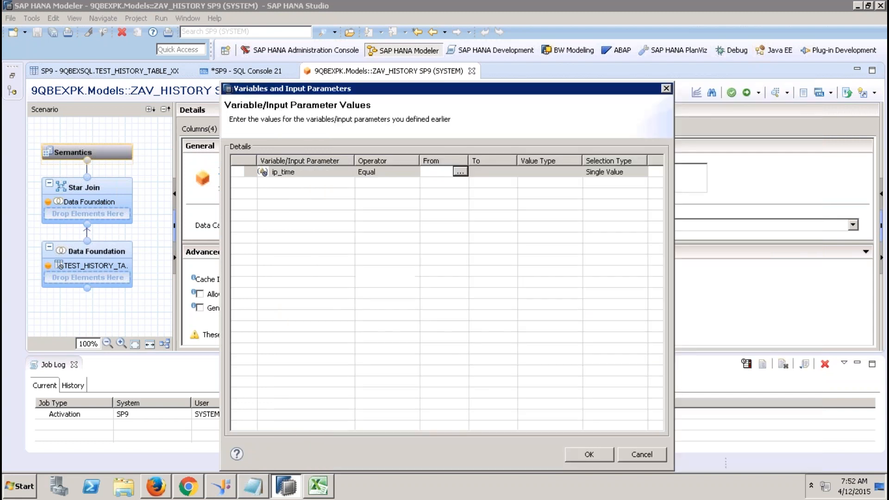
Try to preview the raw data with the From value of ip_time set to Sep 1, 2015 2:16:38.531 AM.
{"action": "right_click", "coordinate": [435, 171]}
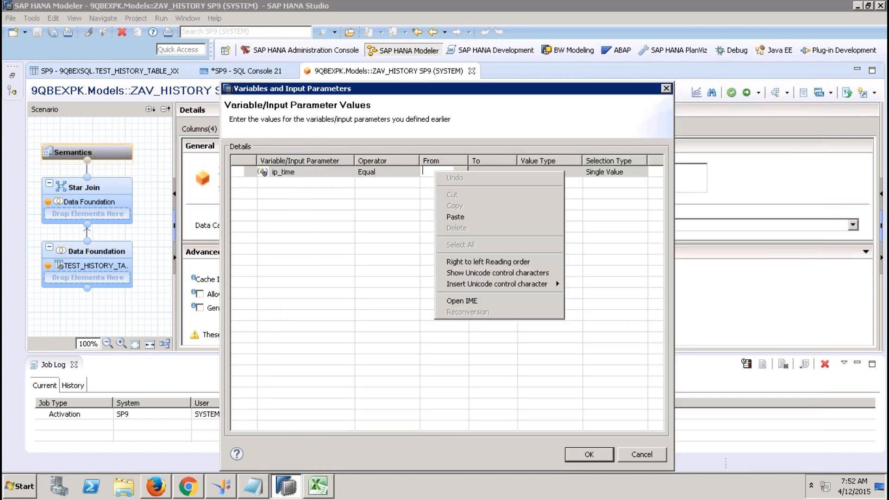
{"action": "left_click", "coordinate": [461, 217]}
{"action": "left_click", "coordinate": [482, 174]}
{"action": "left_click", "coordinate": [580, 451]}
{"action": "left_click", "coordinate": [190, 92]}
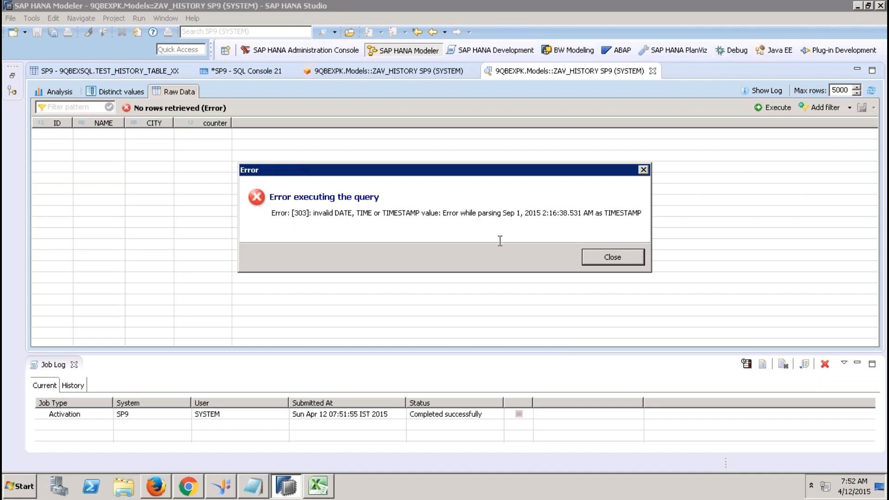
{"action": "left_click", "coordinate": [607, 258]}
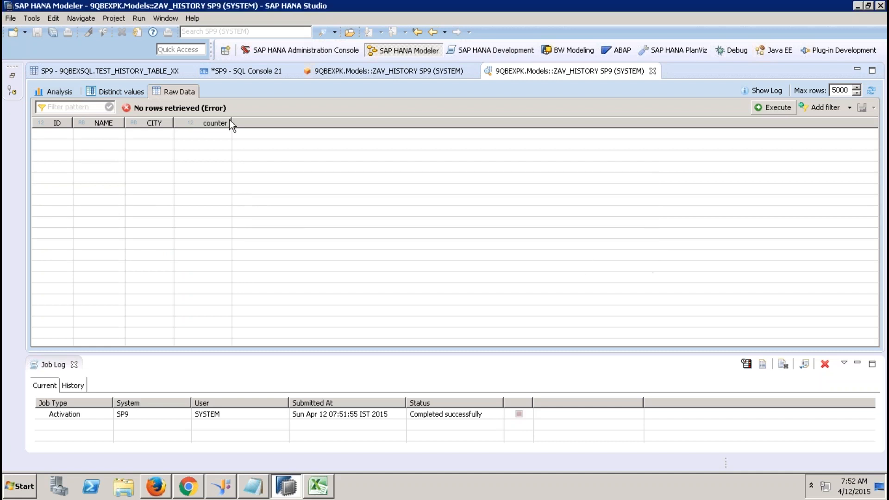
{"action": "left_click", "coordinate": [130, 72]}
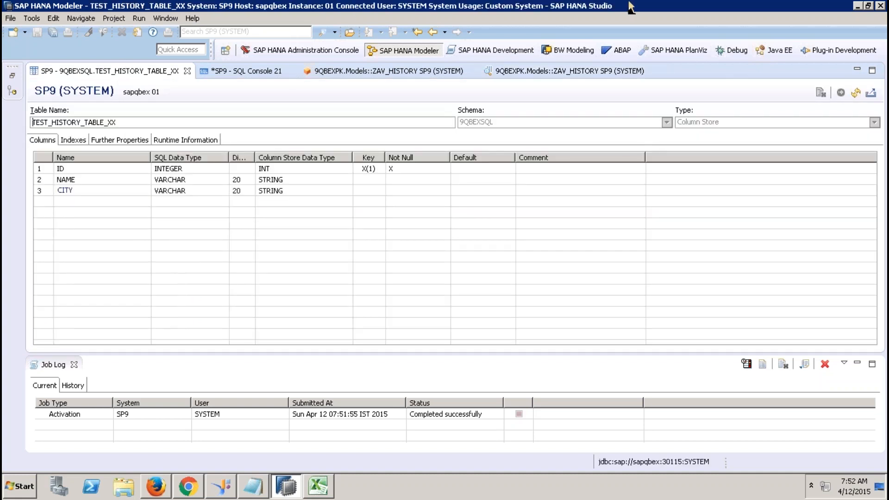
{"action": "mouse_move", "coordinate": [631, 6]}
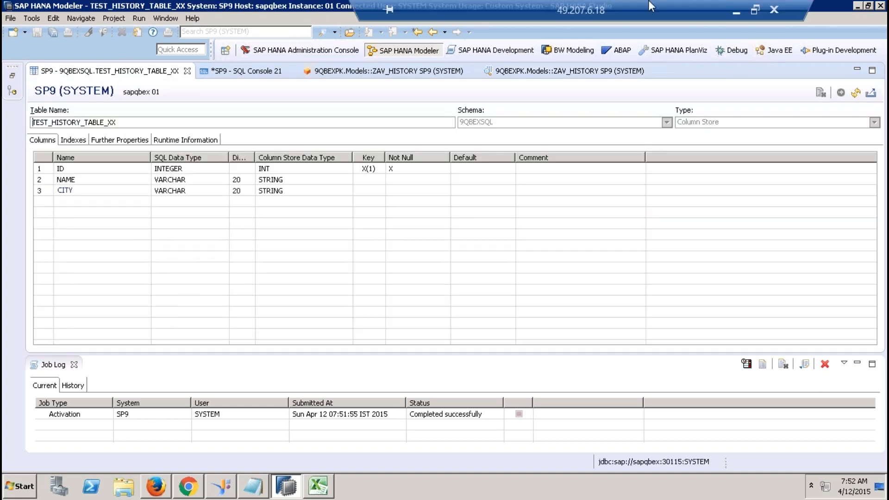
{"action": "left_click", "coordinate": [738, 9]}
{"action": "left_click", "coordinate": [251, 425]}
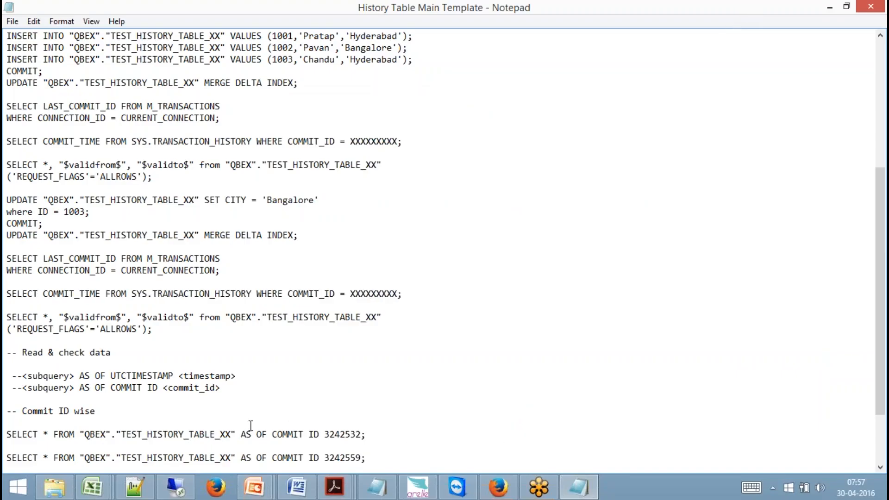
{"action": "key", "text": "Down"}
{"action": "key", "text": "Down"}
{"action": "key", "text": "Down"}
{"action": "key", "text": "Down"}
{"action": "key", "text": "Down"}
{"action": "key", "text": "Down"}
{"action": "key", "text": "Down"}
{"action": "key", "text": "Down"}
{"action": "key", "text": "Down"}
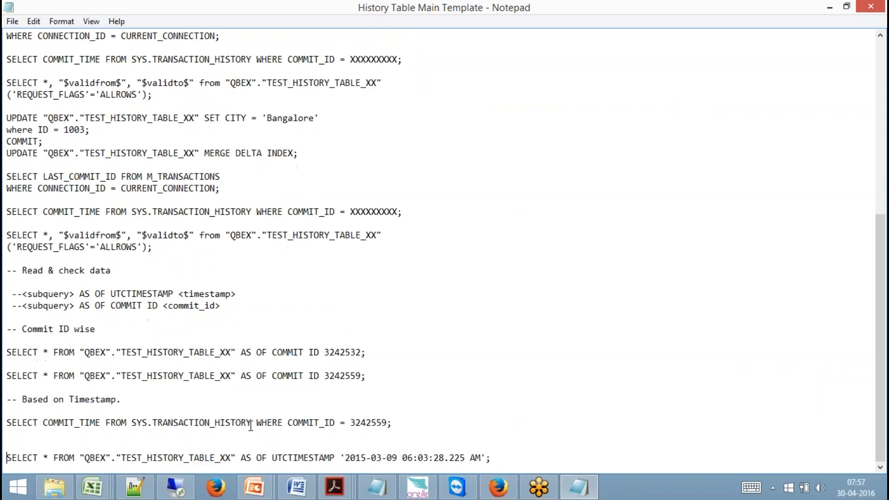
{"action": "mouse_move", "coordinate": [345, 457]}
{"action": "left_mouse_down"}
{"action": "mouse_move", "coordinate": [478, 458]}
{"action": "mouse_move", "coordinate": [342, 458]}
{"action": "left_mouse_up"}
{"action": "left_click", "coordinate": [478, 457]}
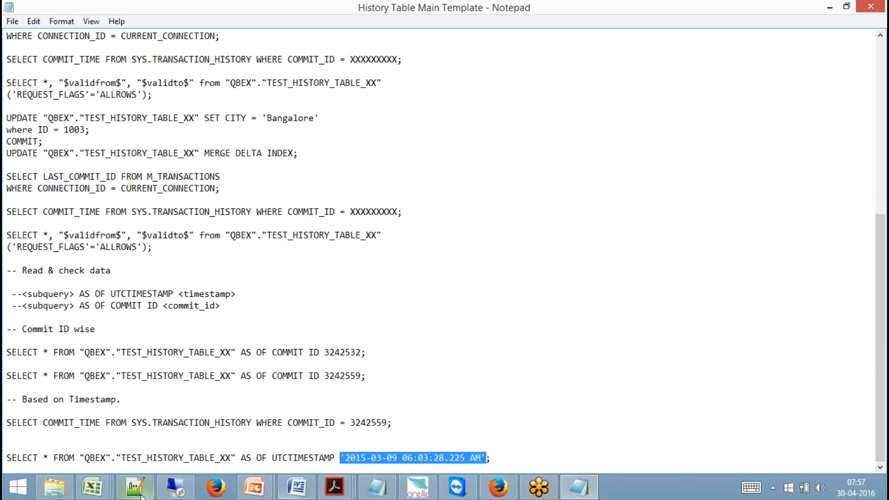
Switch back to the remote desktop and paste the sample timestamp under the first commit time in the Notepad notes.
{"action": "left_click", "coordinate": [174, 488]}
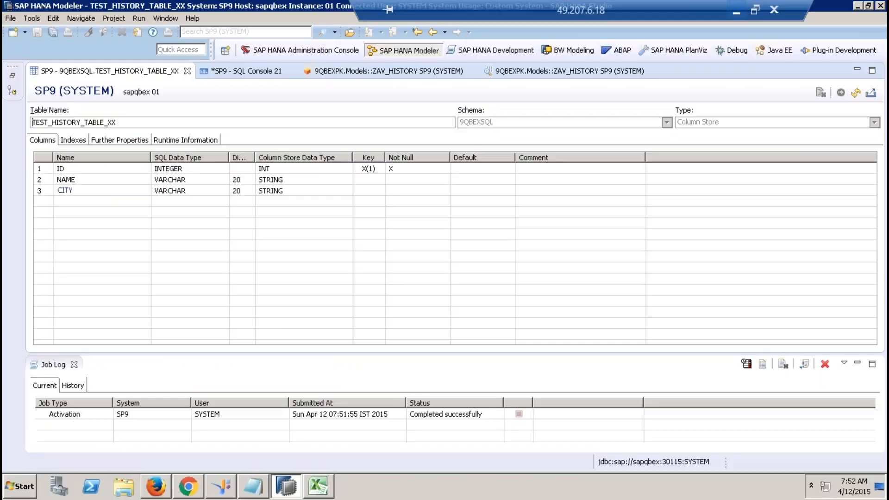
{"action": "left_click", "coordinate": [259, 488]}
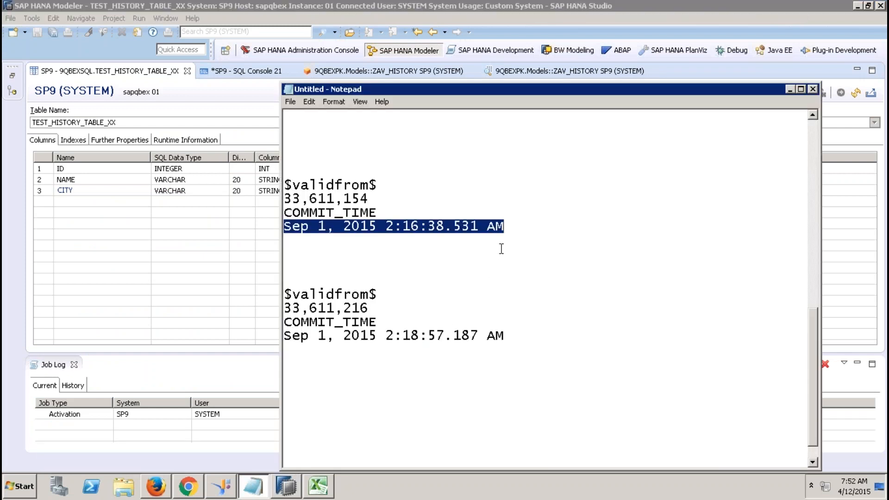
{"action": "left_click", "coordinate": [445, 248]}
{"action": "key", "text": "ctrl+v"}
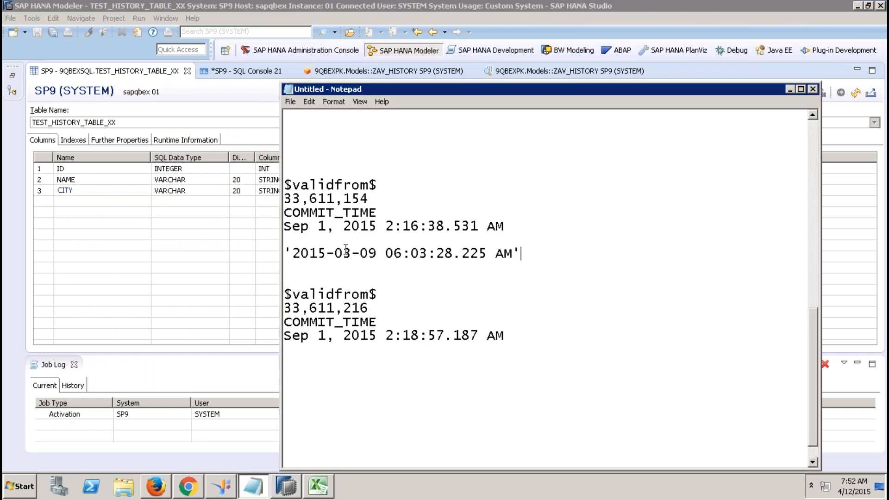
Change the date of the pasted timestamp to 2015-09-01.
{"action": "left_click", "coordinate": [352, 253]}
{"action": "key", "text": "BackSpace"}
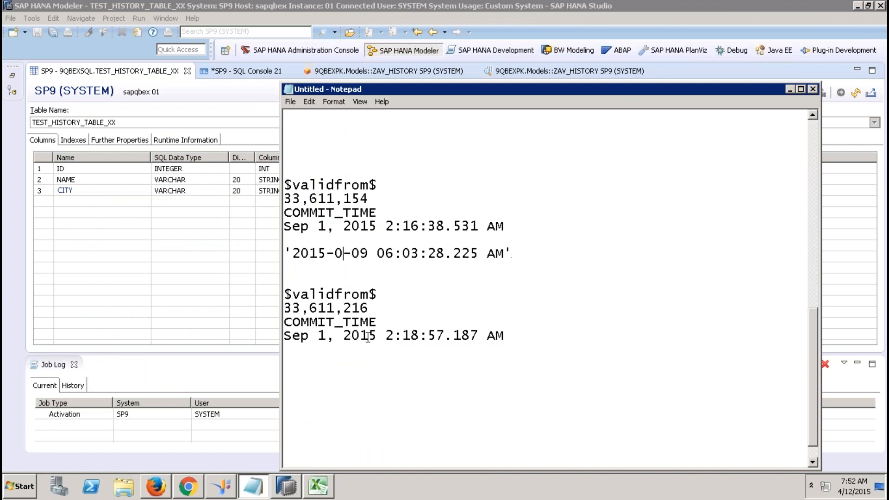
{"action": "type", "text": "9"}
{"action": "key", "text": "Right"}
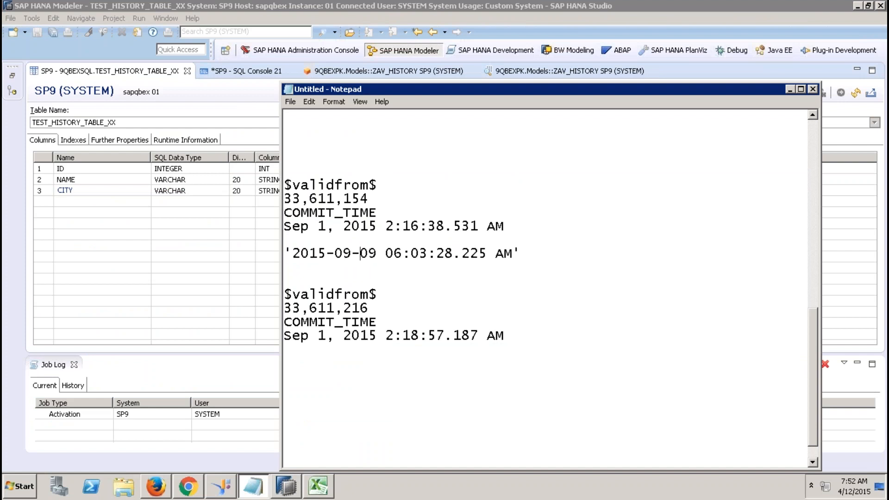
{"action": "key", "text": "BackSpace"}
{"action": "type", "text": "1"}
{"action": "key", "text": "Right"}
{"action": "key", "text": "Right"}
{"action": "key", "text": "BackSpace"}
{"action": "type", "text": "2"}
{"action": "key", "text": "Right"}
{"action": "key", "text": "Right"}
{"action": "key", "text": "Right"}
{"action": "key", "text": "BackSpace"}
{"action": "key", "text": "BackSpace"}
{"action": "type", "text": "16"}
{"action": "key", "text": "Right"}
{"action": "key", "text": "Right"}
{"action": "key", "text": "BackSpace"}
{"action": "type", "text": "3"}
{"action": "left_click_drag", "start_coordinate": [512, 253], "coordinate": [402, 254]}
{"action": "left_click_drag", "start_coordinate": [343, 259], "coordinate": [295, 252]}
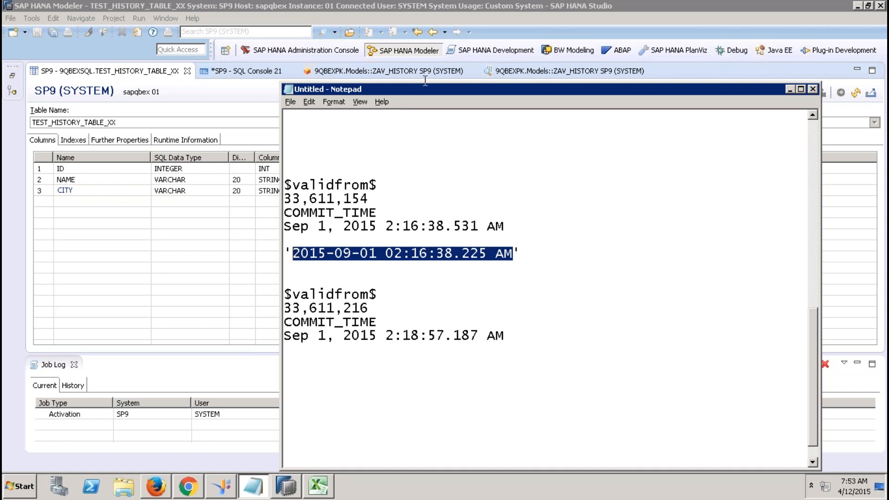
{"action": "left_click", "coordinate": [448, 71]}
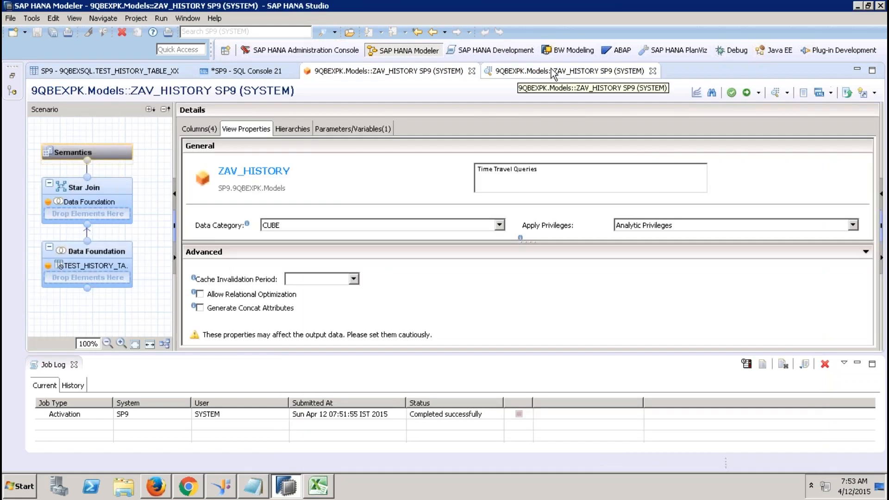
{"action": "left_click", "coordinate": [551, 69]}
{"action": "left_click", "coordinate": [653, 70]}
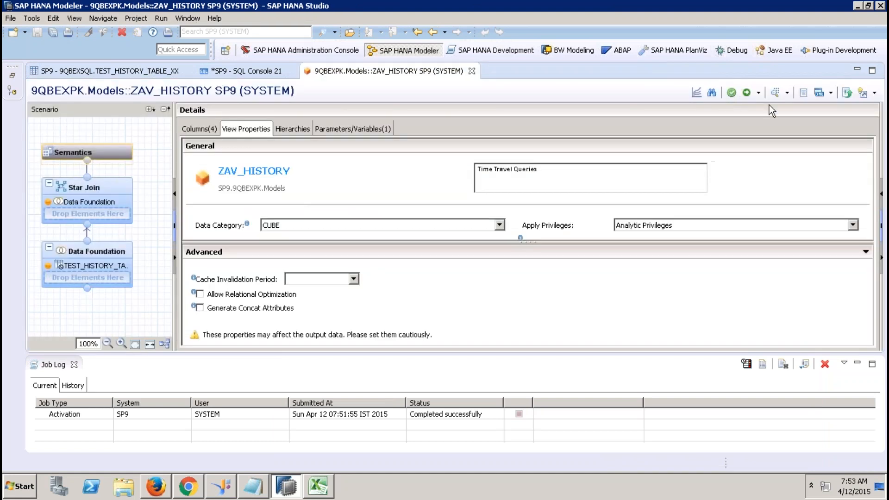
{"action": "left_click", "coordinate": [772, 91]}
{"action": "left_click", "coordinate": [443, 171]}
{"action": "right_click", "coordinate": [432, 171]}
{"action": "left_click", "coordinate": [457, 218]}
{"action": "left_click", "coordinate": [486, 172]}
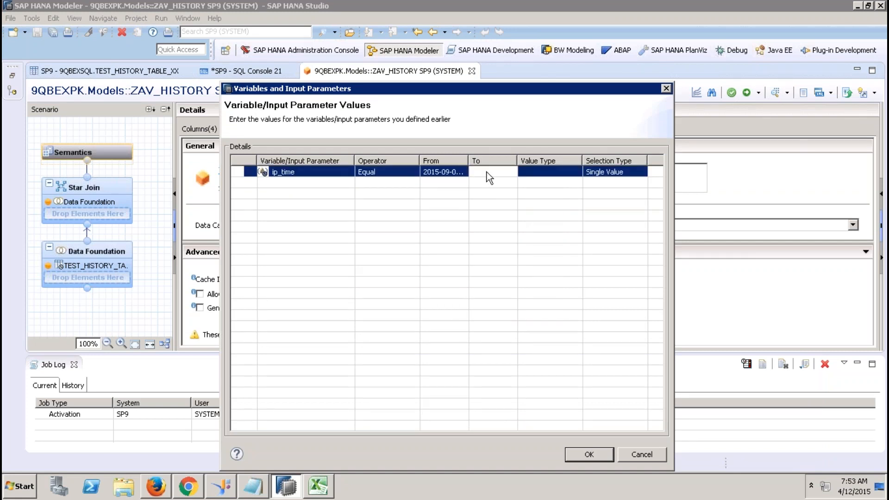
Widen the From column, change the timestamp's seconds to 43 and display the raw data, selecting the row with ID 1003.
{"action": "double_click", "coordinate": [468, 161]}
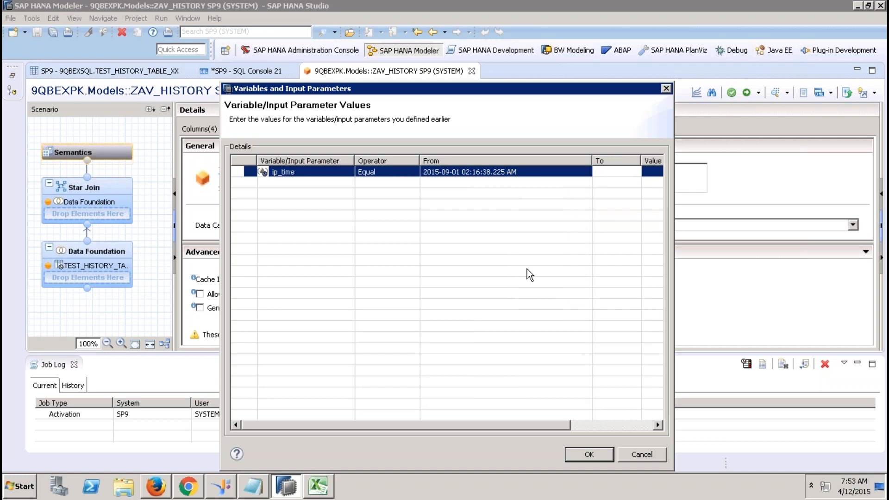
{"action": "left_click", "coordinate": [489, 172]}
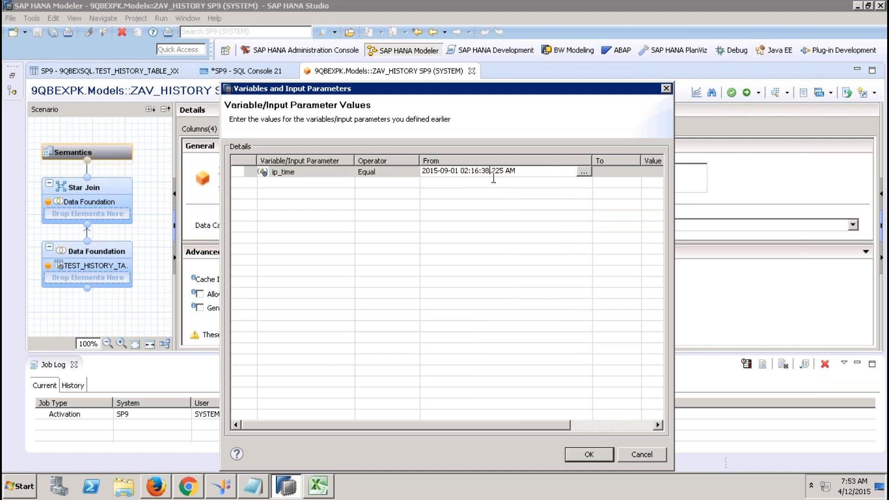
{"action": "key", "text": "BackSpace"}
{"action": "key", "text": "BackSpace"}
{"action": "key", "text": "BackSpace"}
{"action": "type", "text": "43"}
{"action": "left_click", "coordinate": [540, 192]}
{"action": "left_click", "coordinate": [589, 454]}
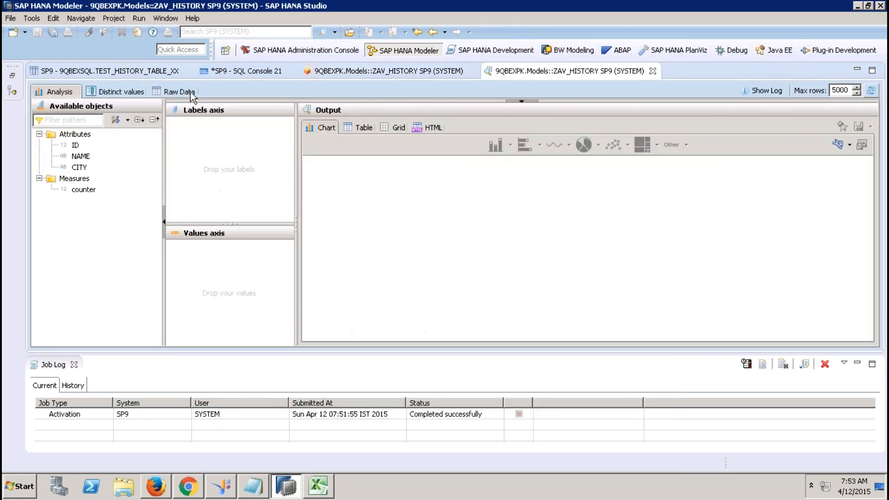
{"action": "left_click", "coordinate": [192, 94]}
{"action": "left_click", "coordinate": [152, 146]}
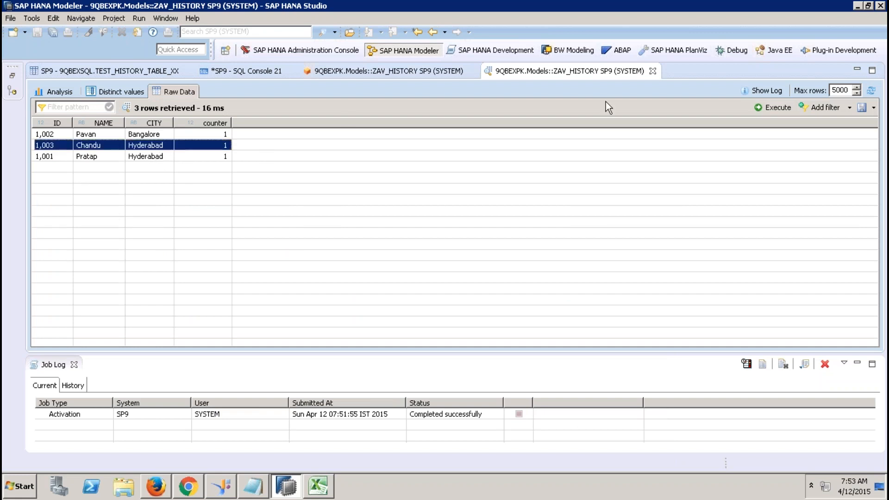
Restart the data preview of ZAV_HISTORY and paste the copied timestamp into a widened From value for ip_time.
{"action": "left_click", "coordinate": [653, 71]}
{"action": "left_click", "coordinate": [776, 93]}
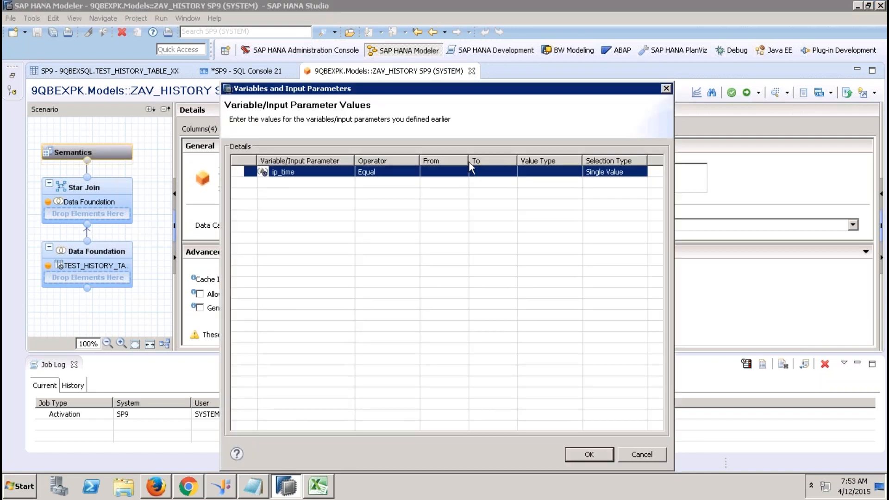
{"action": "left_click_drag", "start_coordinate": [468, 162], "coordinate": [593, 162]}
{"action": "left_click", "coordinate": [506, 174]}
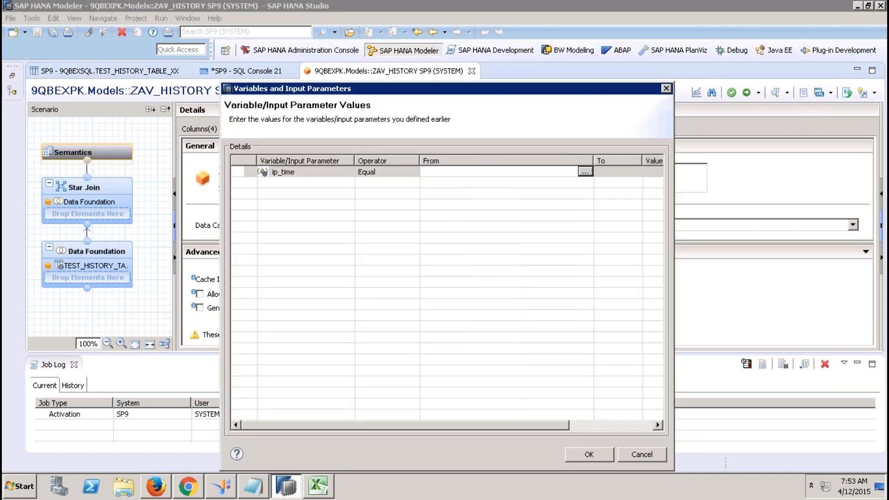
{"action": "right_click", "coordinate": [506, 167]}
{"action": "left_click", "coordinate": [538, 214]}
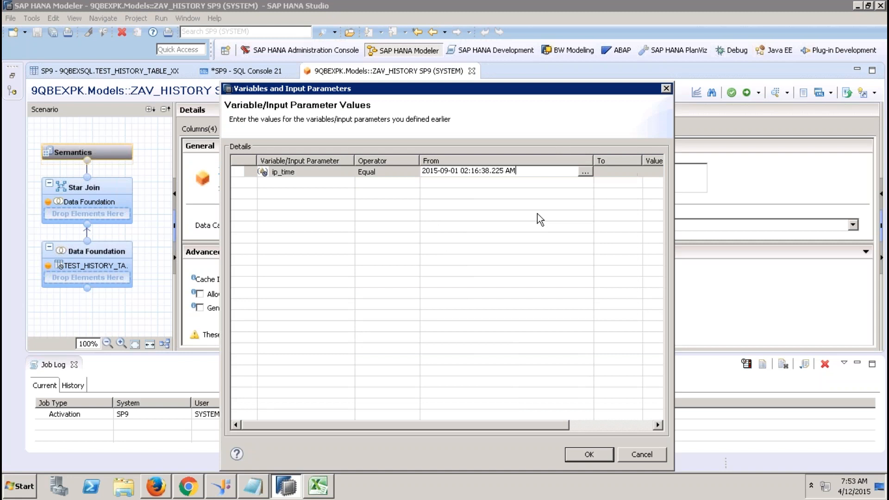
Change the timestamp's minutes to 19 and display the raw data, selecting the row with ID 1003.
{"action": "key", "text": "Left"}
{"action": "key", "text": "Left"}
{"action": "key", "text": "Left"}
{"action": "key", "text": "Left"}
{"action": "key", "text": "Left"}
{"action": "key", "text": "Left"}
{"action": "key", "text": "Left"}
{"action": "key", "text": "Left"}
{"action": "key", "text": "Left"}
{"action": "key", "text": "BackSpace"}
{"action": "type", "text": "9"}
{"action": "key", "text": "Tab"}
{"action": "left_click", "coordinate": [590, 454]}
{"action": "left_click", "coordinate": [182, 92]}
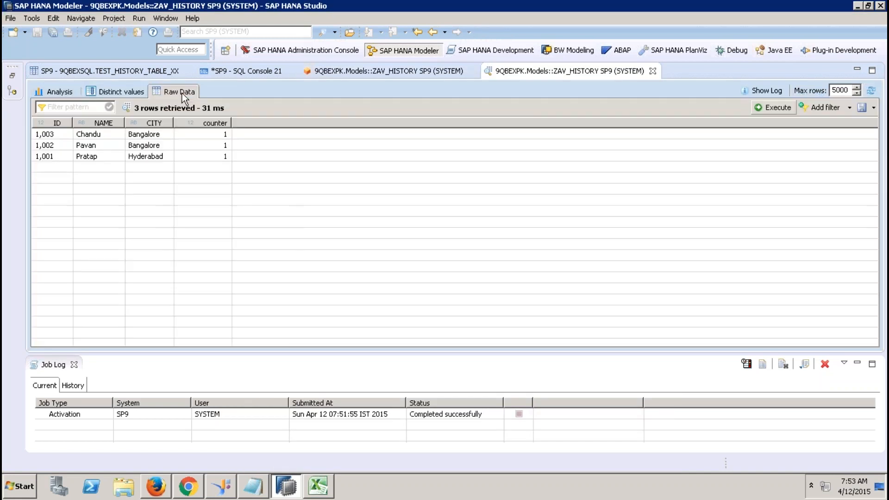
{"action": "left_click", "coordinate": [147, 134]}
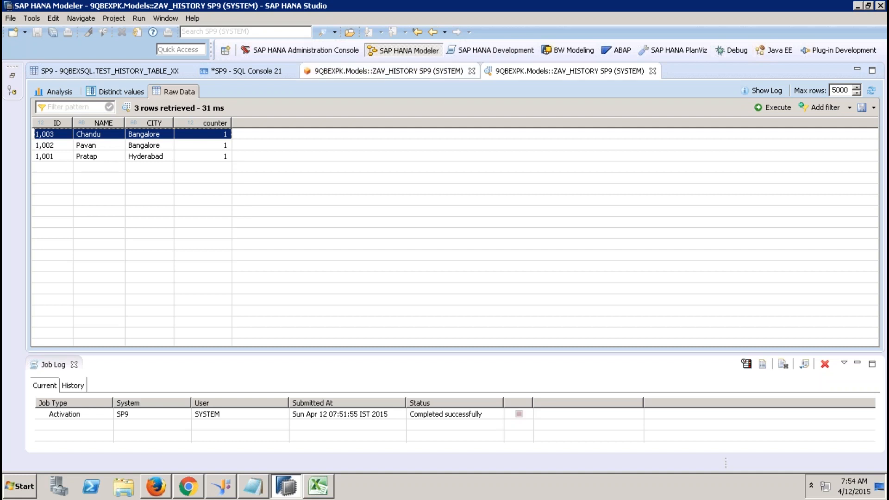
Close the data preview and the job log, and inspect the counter column in the Semantics node's column list.
{"action": "mouse_move", "coordinate": [468, 15]}
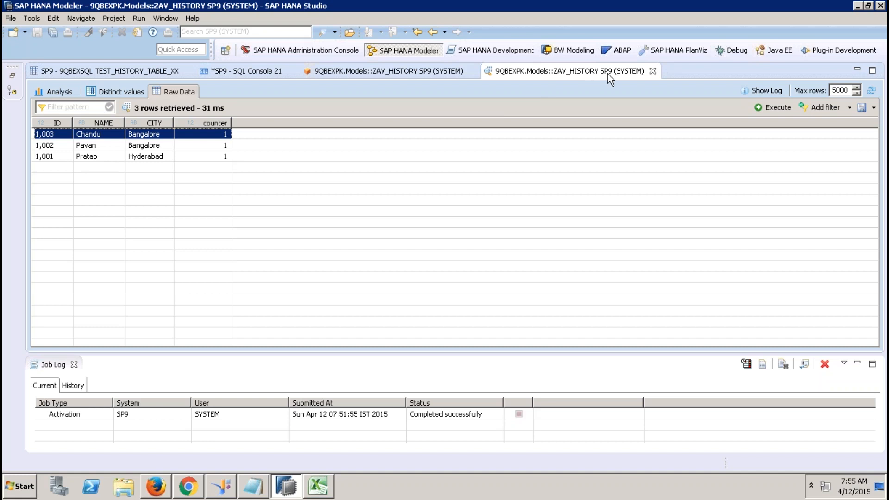
{"action": "left_click", "coordinate": [651, 71]}
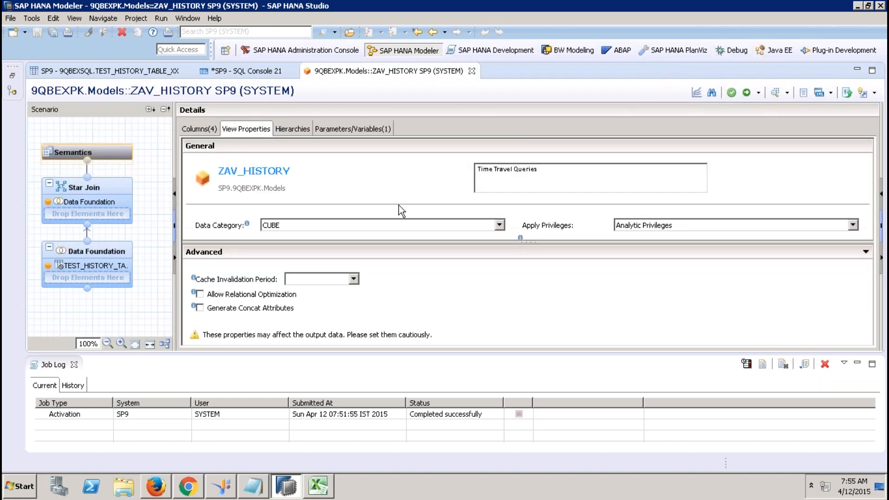
{"action": "left_click", "coordinate": [206, 129]}
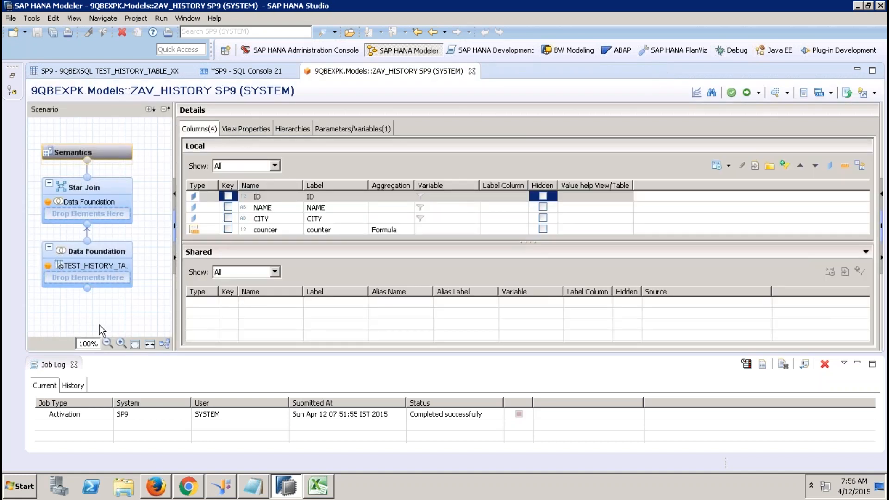
{"action": "left_click", "coordinate": [74, 366]}
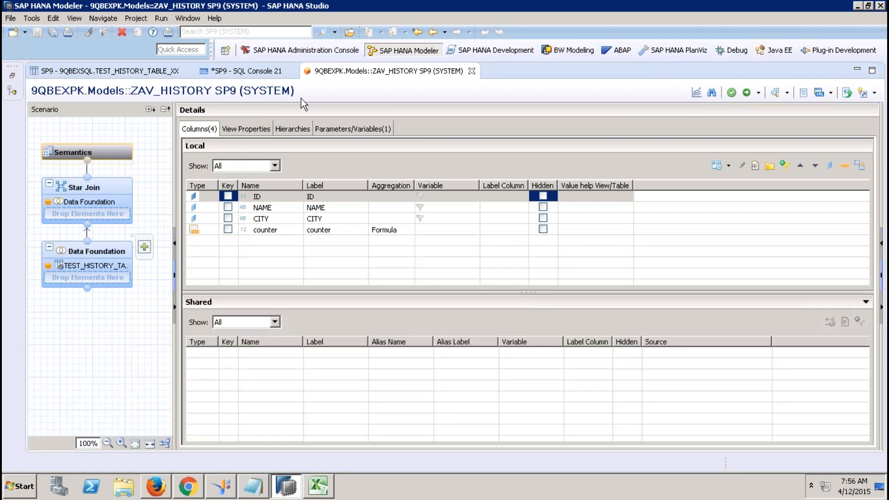
{"action": "left_click", "coordinate": [262, 232]}
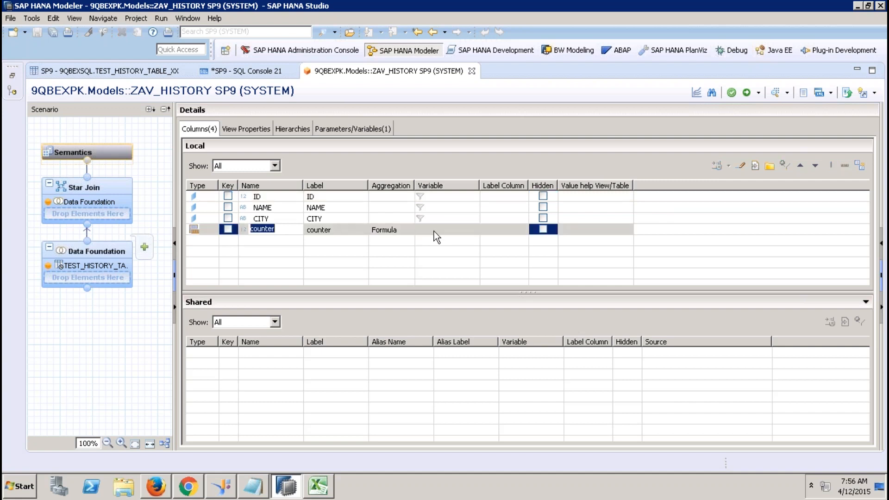
{"action": "left_click", "coordinate": [212, 231]}
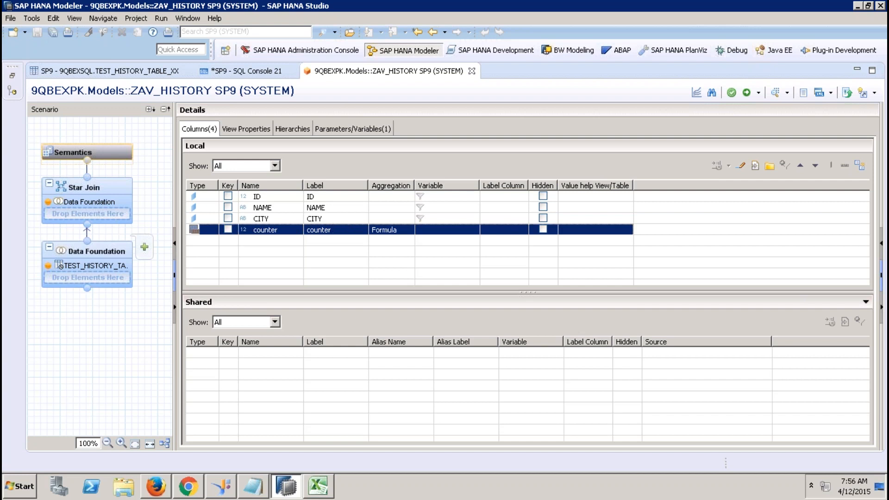
Close ZAV_HISTORY and open the analytic view ZAN_SALES_001 from the 9QBEXPK Models package.
{"action": "left_click", "coordinate": [472, 71]}
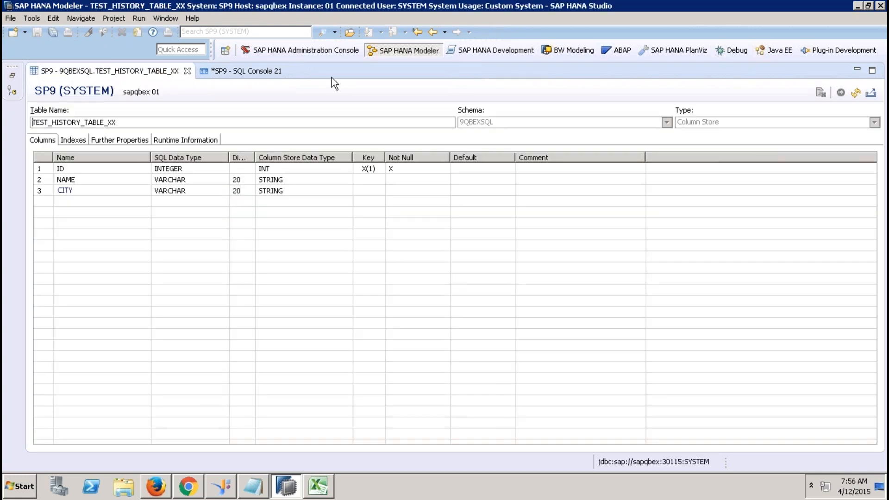
{"action": "left_click", "coordinate": [12, 75]}
{"action": "left_click_drag", "start_coordinate": [274, 329], "coordinate": [274, 385]}
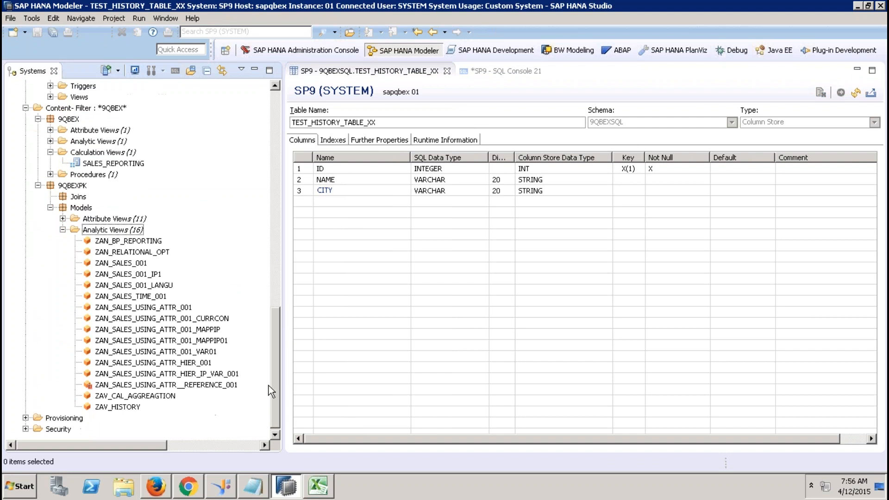
{"action": "left_click", "coordinate": [135, 264]}
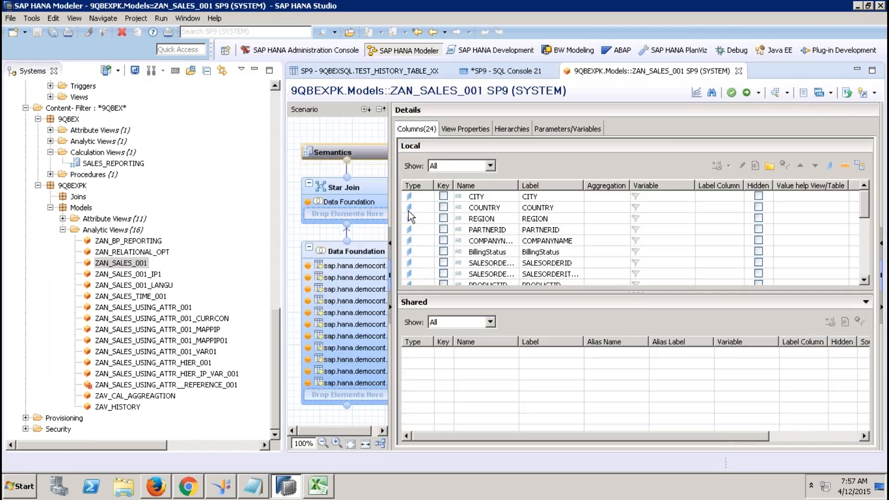
Examine the joined tables in the Data Foundation of ZAN_SALES_001.
{"action": "left_click", "coordinate": [352, 251]}
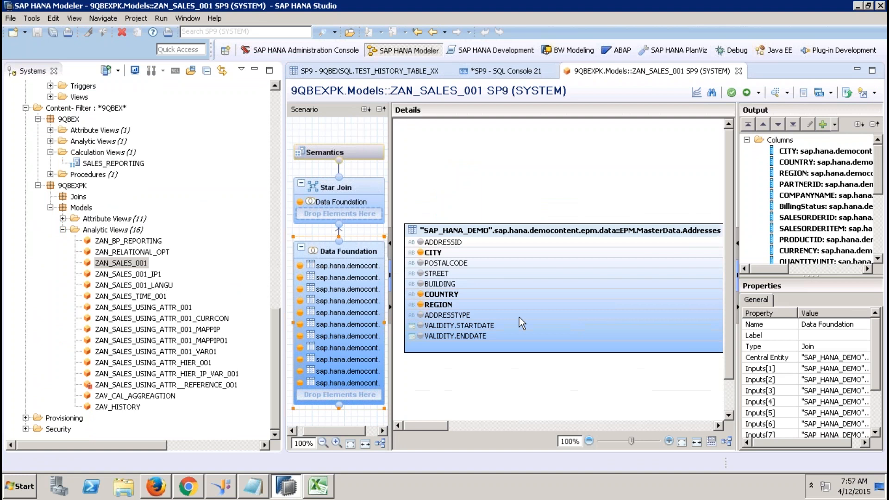
{"action": "left_click", "coordinate": [499, 425]}
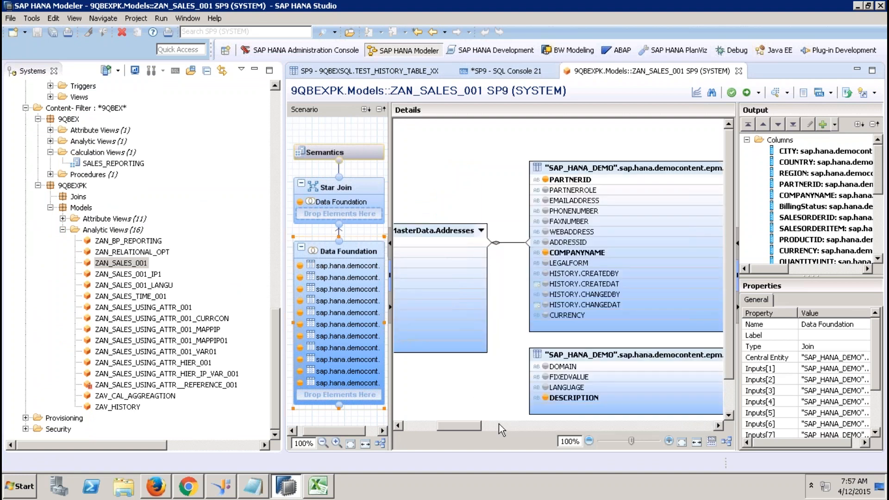
{"action": "left_click", "coordinate": [499, 425]}
{"action": "left_click_drag", "start_coordinate": [498, 424], "coordinate": [616, 422]}
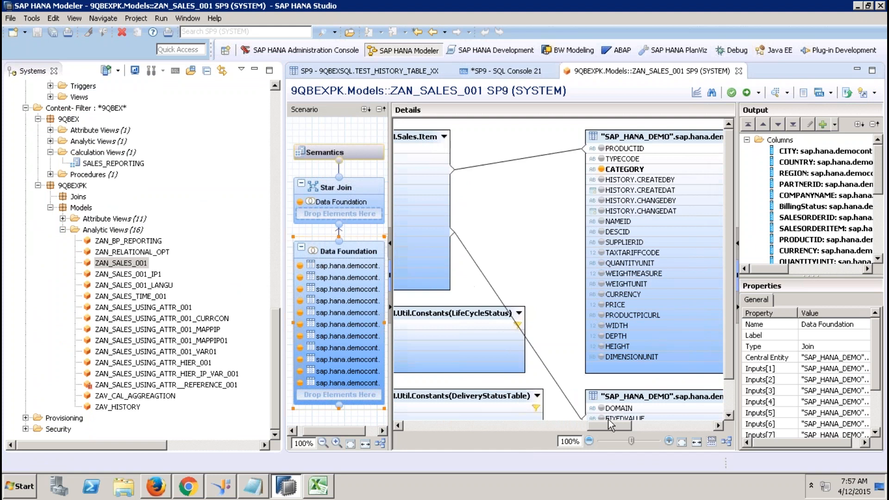
Examine the Apply Filter options for GROSSAMOUNT in the sales item table, trying Greater than or Equal to with an Input Parameters value.
{"action": "left_click_drag", "start_coordinate": [617, 426], "coordinate": [551, 427]}
{"action": "right_click", "coordinate": [619, 203]}
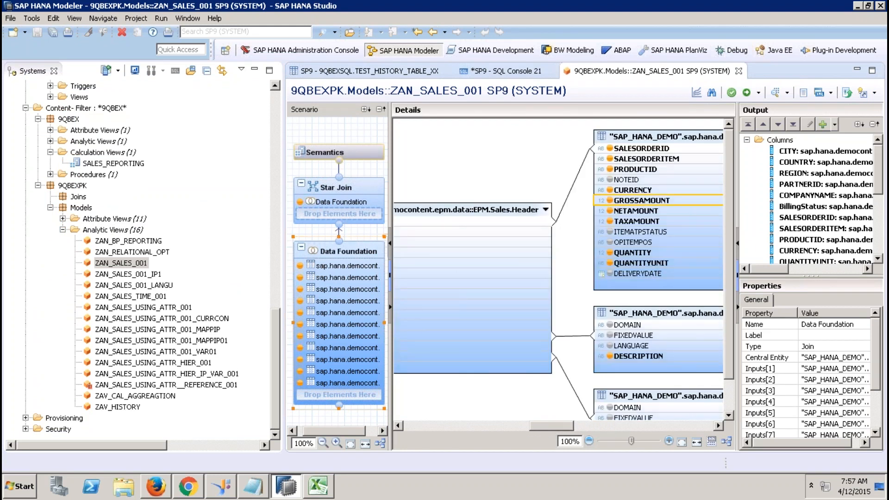
{"action": "left_click", "coordinate": [643, 220]}
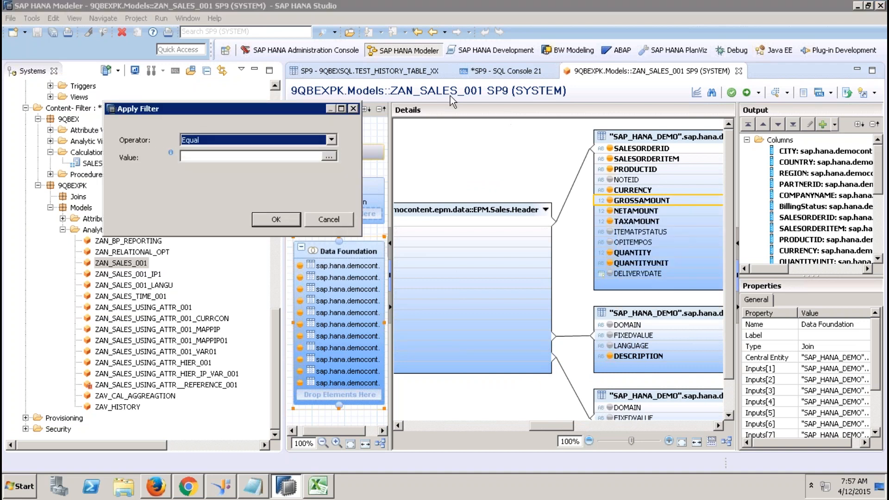
{"action": "left_click", "coordinate": [306, 141]}
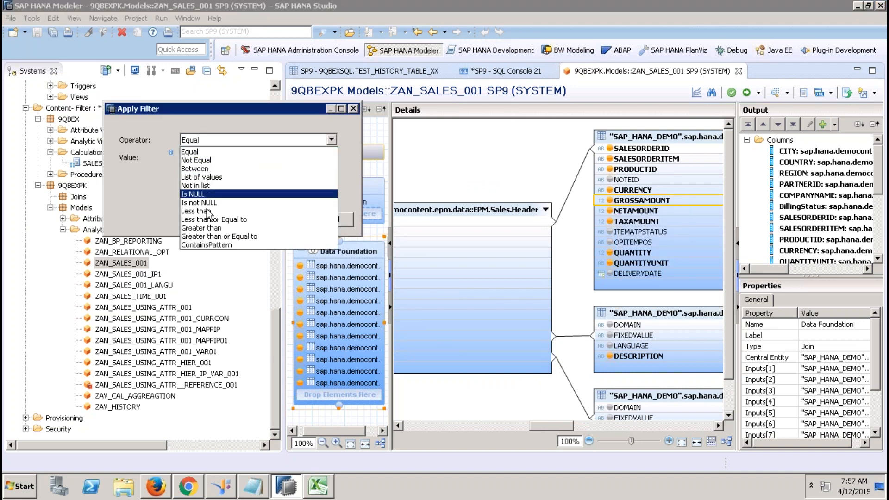
{"action": "left_click", "coordinate": [230, 237]}
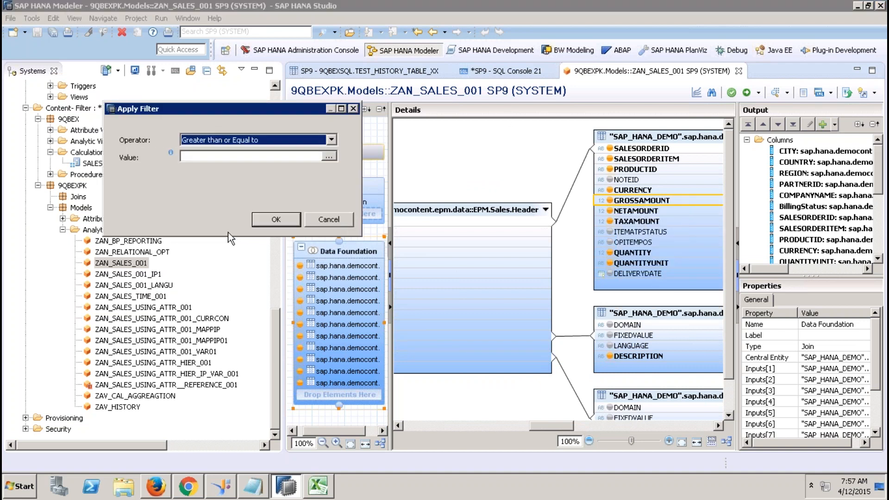
{"action": "left_click", "coordinate": [326, 160]}
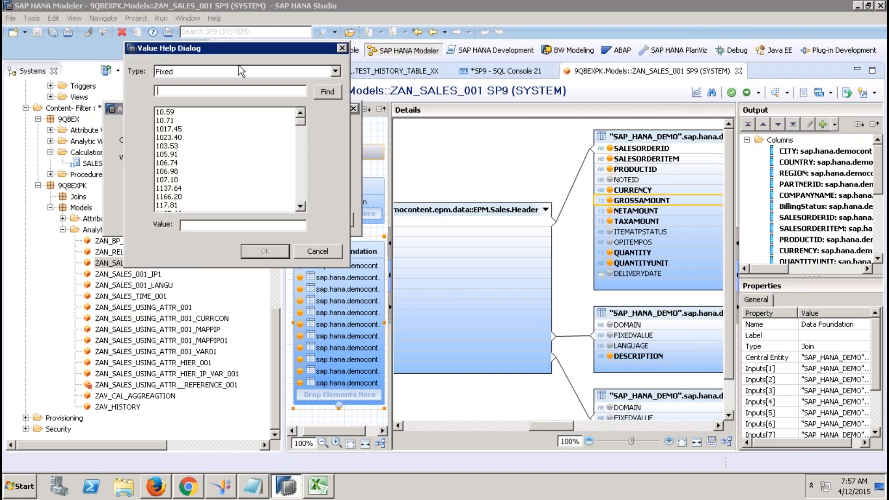
{"action": "left_click", "coordinate": [232, 73]}
{"action": "left_click", "coordinate": [197, 92]}
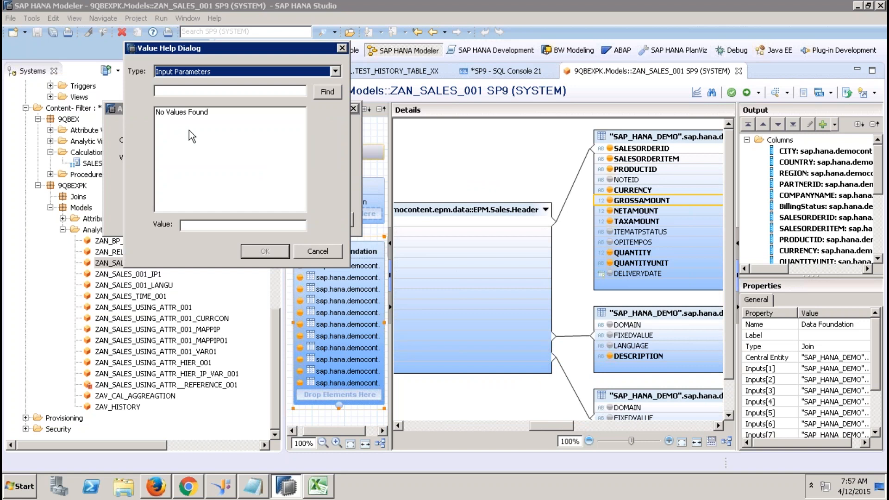
{"action": "left_click", "coordinate": [320, 252]}
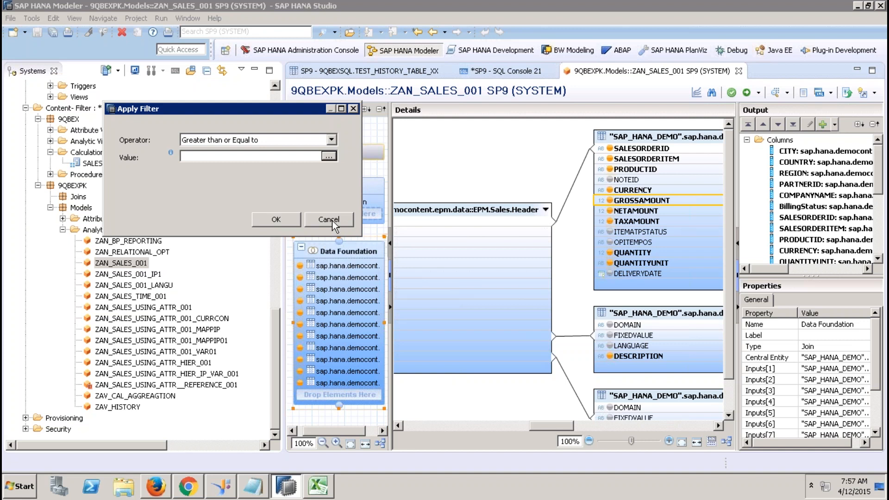
Switch to Excel and enter the headers Date To in E25 and Date From in F25 on Sheet1.
{"action": "left_click", "coordinate": [319, 486]}
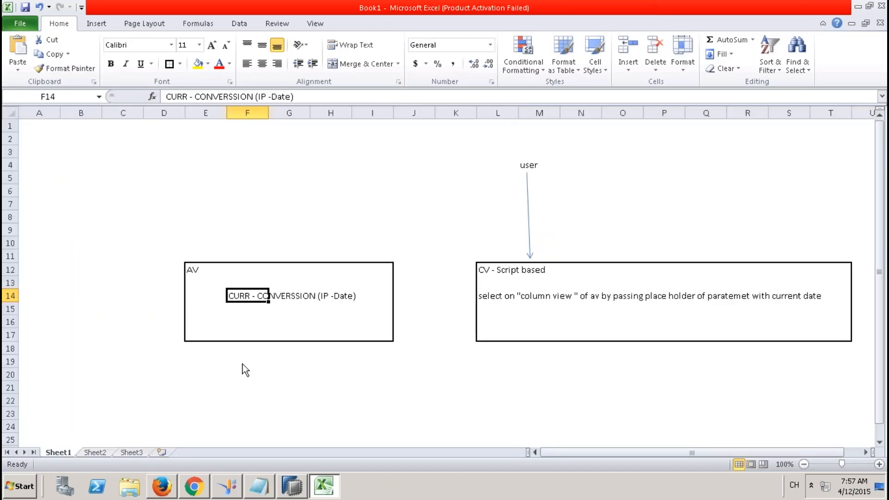
{"action": "left_click", "coordinate": [245, 373]}
{"action": "key", "text": "Down"}
{"action": "key", "text": "Down"}
{"action": "key", "text": "Down"}
{"action": "key", "text": "Down"}
{"action": "key", "text": "Down"}
{"action": "key", "text": "Down"}
{"action": "key", "text": "Down"}
{"action": "key", "text": "Down"}
{"action": "key", "text": "Down"}
{"action": "key", "text": "Down"}
{"action": "key", "text": "Down"}
{"action": "key", "text": "Down"}
{"action": "key", "text": "Down"}
{"action": "key", "text": "Down"}
{"action": "key", "text": "Down"}
{"action": "key", "text": "Down"}
{"action": "key", "text": "Down"}
{"action": "key", "text": "Down"}
{"action": "key", "text": "Down"}
{"action": "key", "text": "Down"}
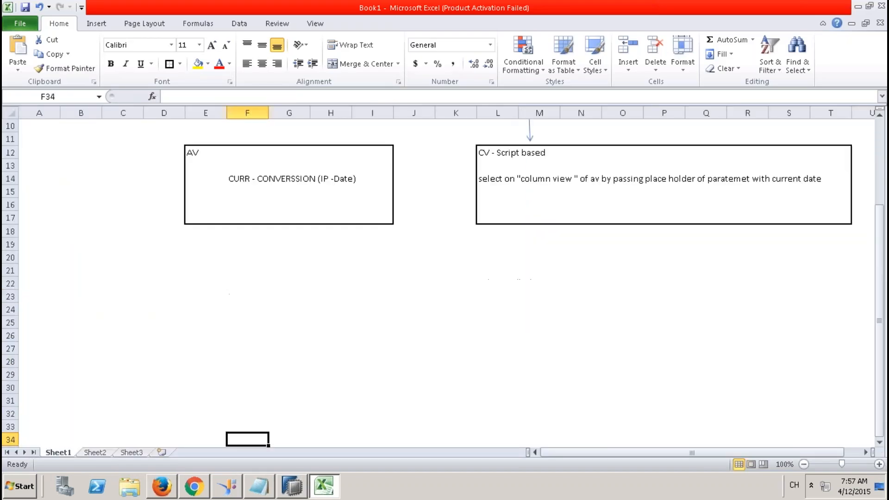
{"action": "left_click", "coordinate": [204, 204]}
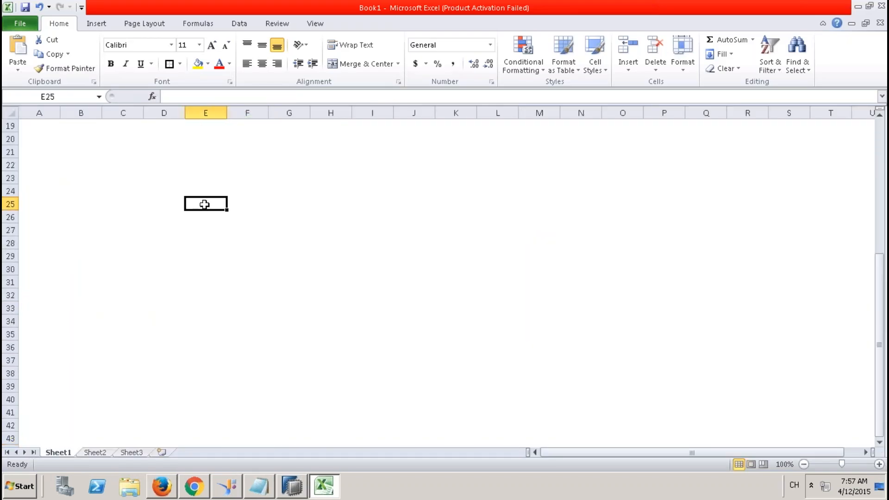
{"action": "type", "text": "Date Tp"}
{"action": "key", "text": "Tab"}
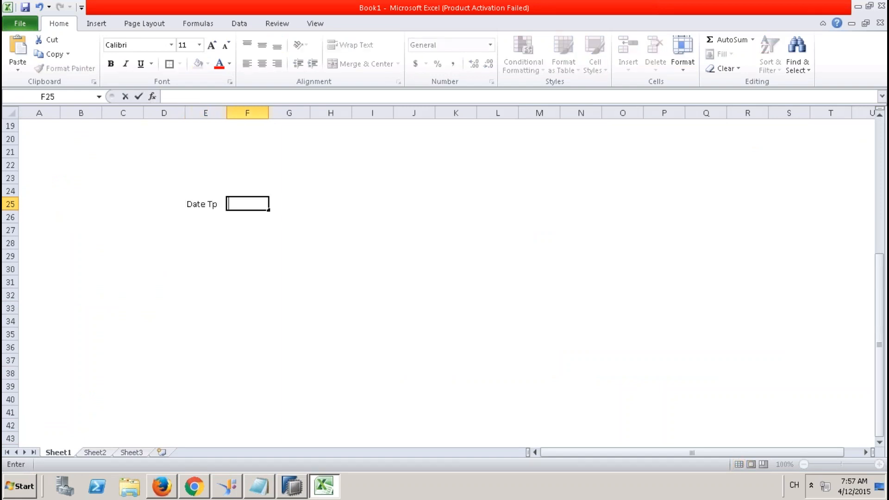
{"action": "key", "text": "Left"}
{"action": "type", "text": "Date To"}
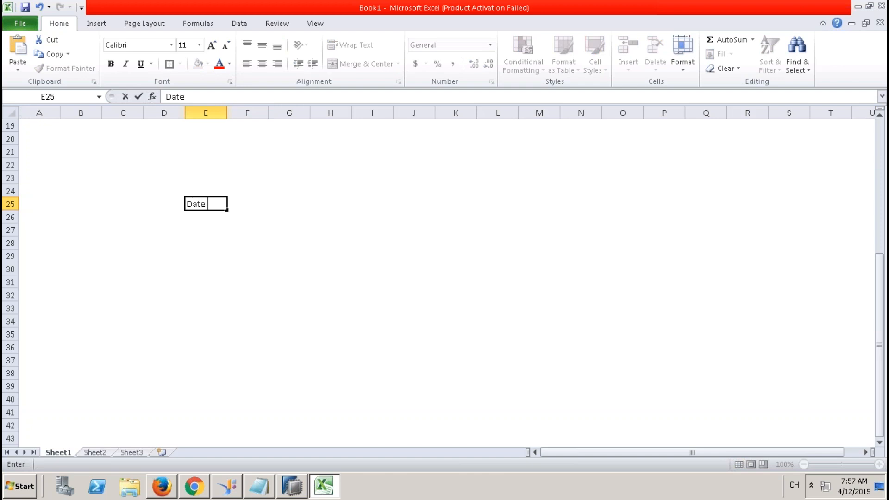
{"action": "key", "text": "Tab"}
{"action": "type", "text": "Date"}
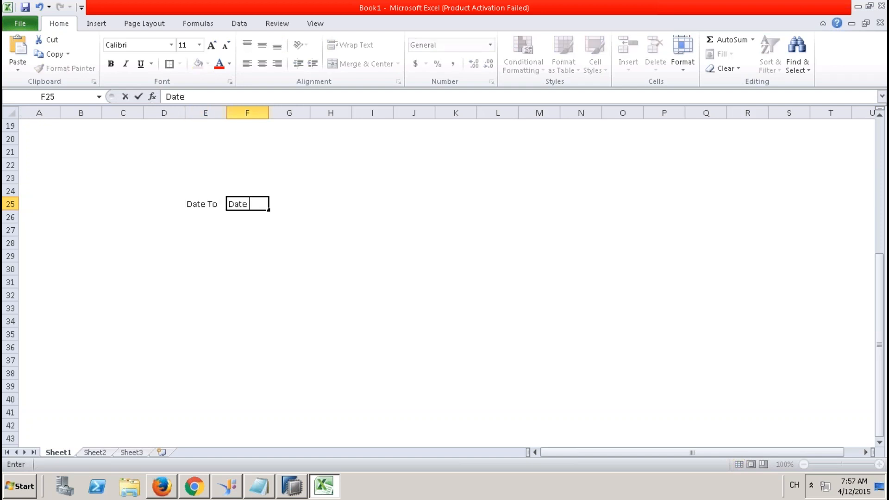
{"action": "type", "text": " From"}
{"action": "left_click", "coordinate": [220, 247]}
Outline the range E25:G28 with a box border and enter Temporal in cell L25.
{"action": "left_click_drag", "start_coordinate": [208, 201], "coordinate": [269, 248]}
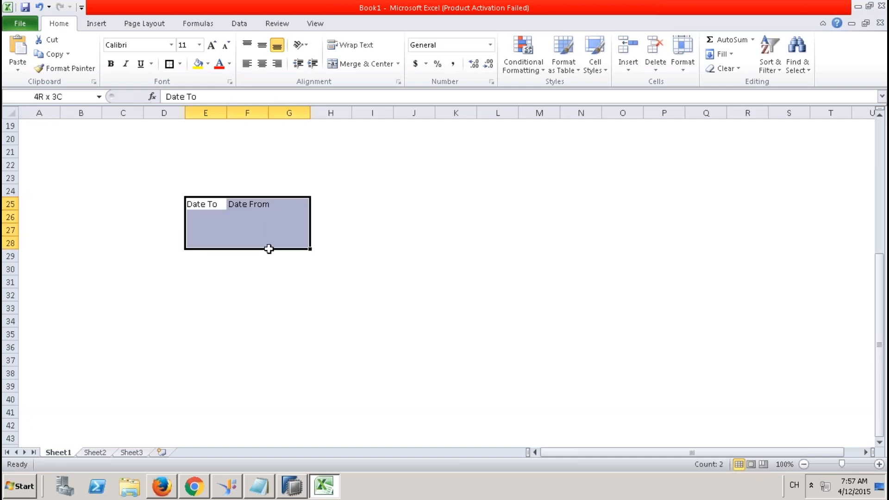
{"action": "left_click", "coordinate": [169, 63]}
{"action": "left_click", "coordinate": [481, 208]}
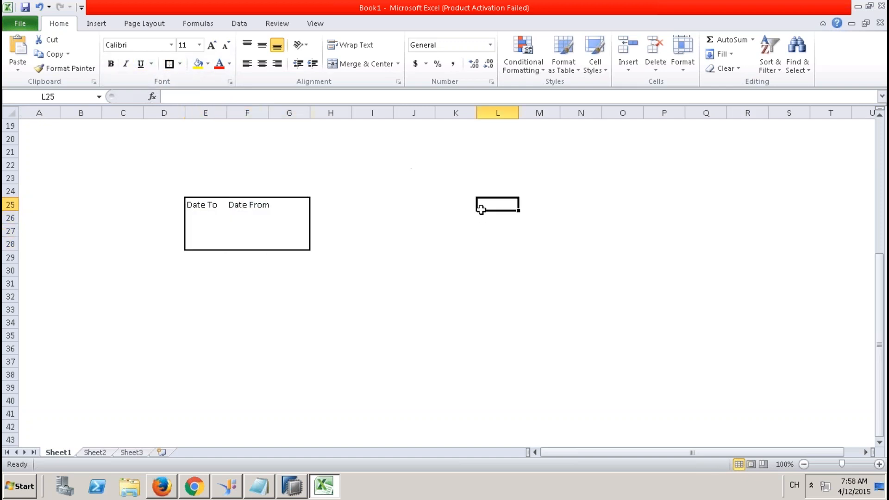
{"action": "type", "text": "Temporal"}
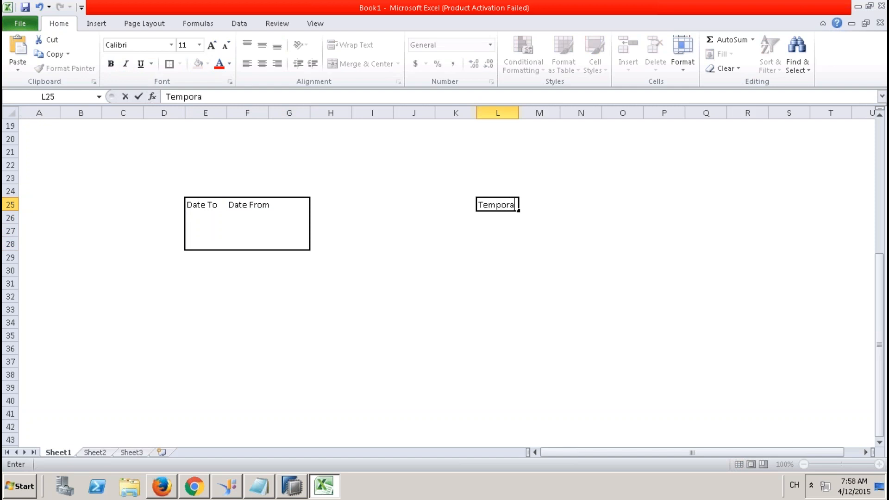
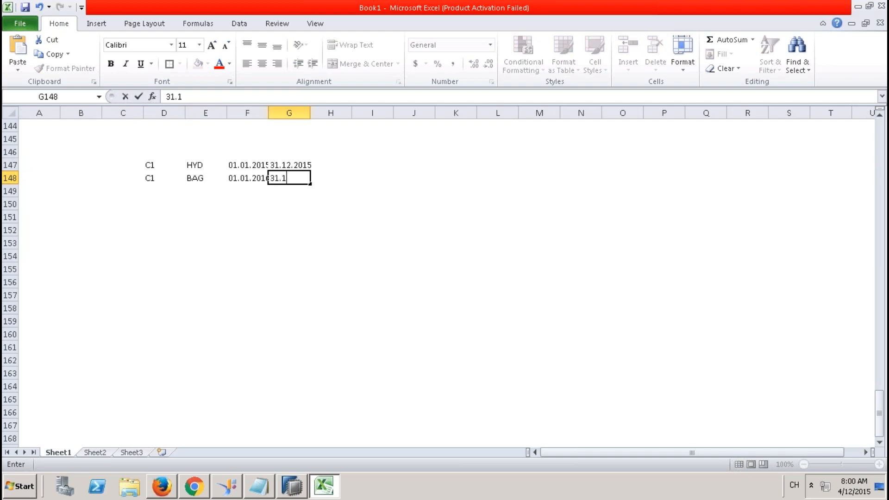
Complete the end date in G148 as 31.12.9999 and widen column F to fit its dates.
{"action": "type", "text": "9999"}
{"action": "left_click", "coordinate": [227, 219]}
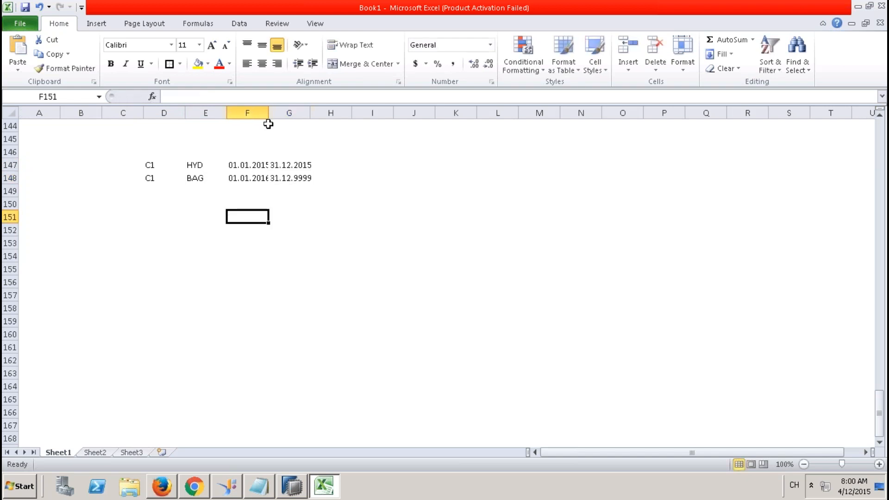
{"action": "left_click_drag", "start_coordinate": [268, 113], "coordinate": [298, 113]}
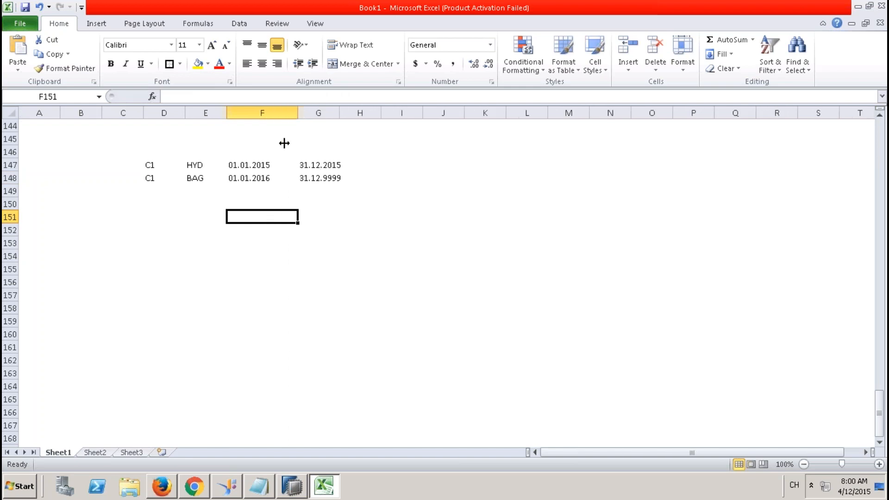
{"action": "left_click", "coordinate": [259, 154]}
{"action": "left_click", "coordinate": [321, 153]}
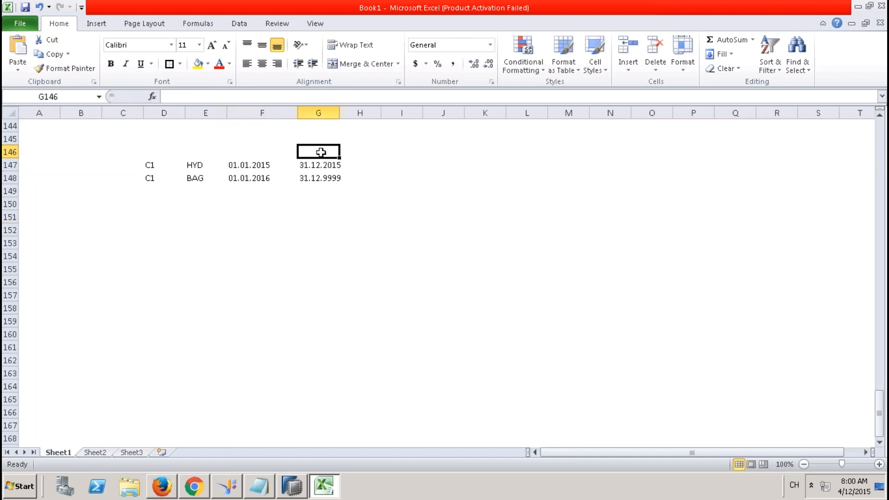
Enter a sales row in J147:M147 with the values S1, C1, 31.03.2015 and 5000.
{"action": "left_click", "coordinate": [439, 154]}
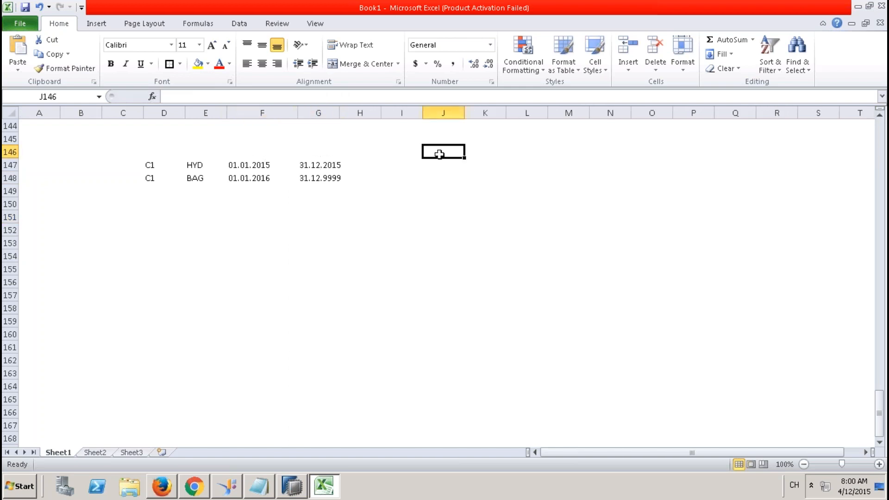
{"action": "key", "text": "Down"}
{"action": "type", "text": "S1"}
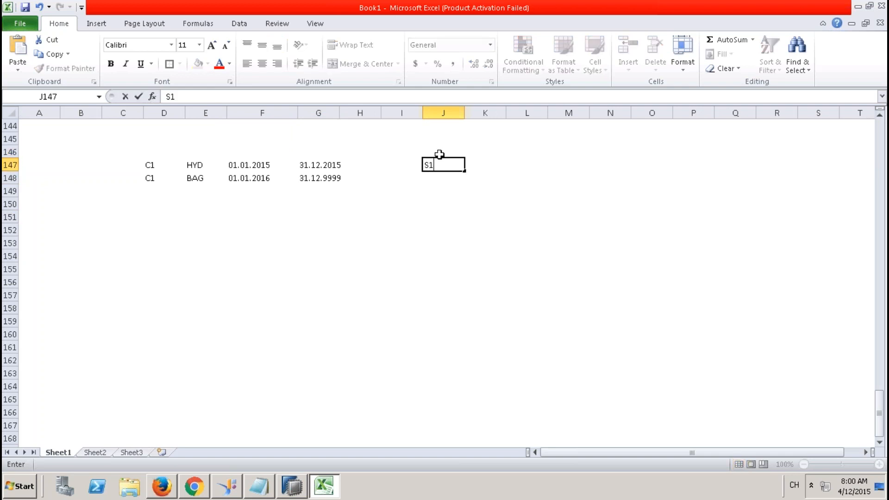
{"action": "key", "text": "Tab"}
{"action": "type", "text": "C1"}
{"action": "key", "text": "Tab"}
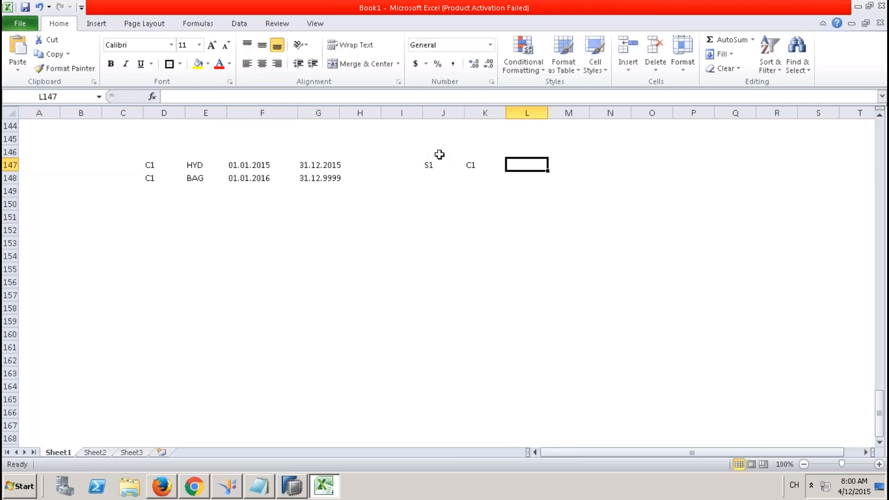
{"action": "type", "text": "31.0"}
{"action": "key", "text": "BackSpace"}
{"action": "type", "text": "03"}
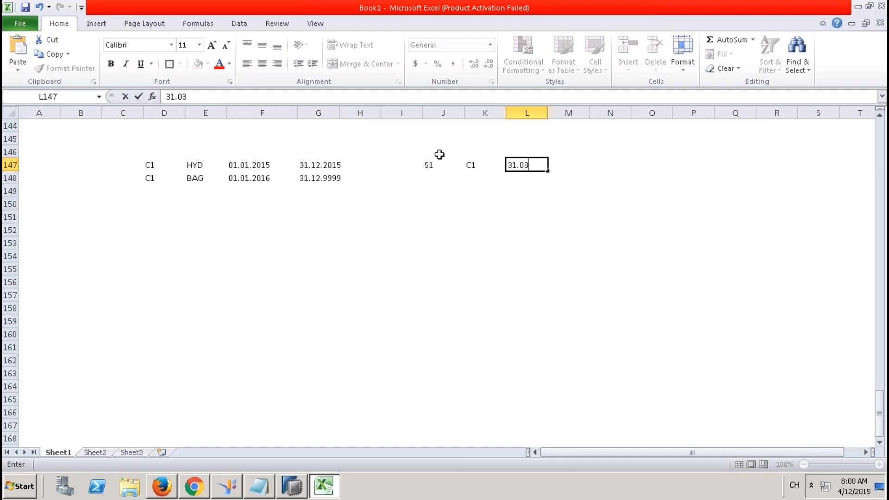
{"action": "type", "text": ".2015"}
{"action": "key", "text": "Tab"}
{"action": "type", "text": "5000"}
Enter a second sales row in J148:M148 with the values S2, C1, 31.03.206 and 10000.
{"action": "left_click", "coordinate": [433, 177]}
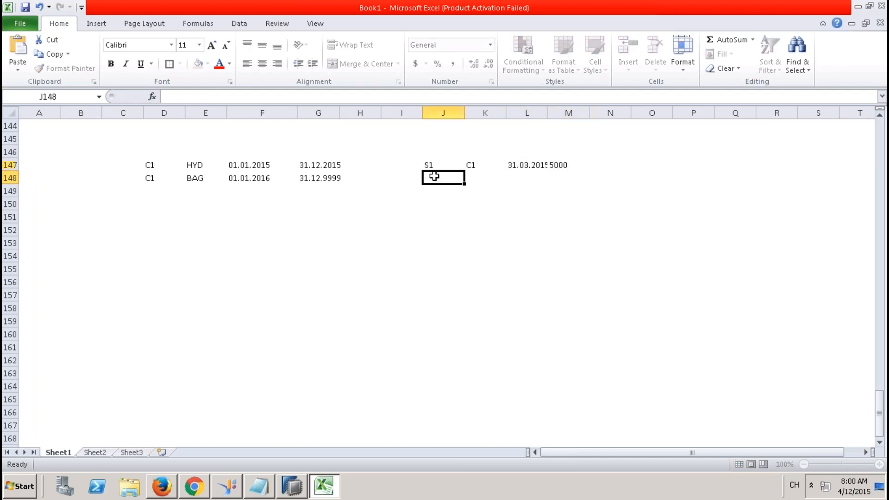
{"action": "type", "text": "S1"}
{"action": "key", "text": "Tab"}
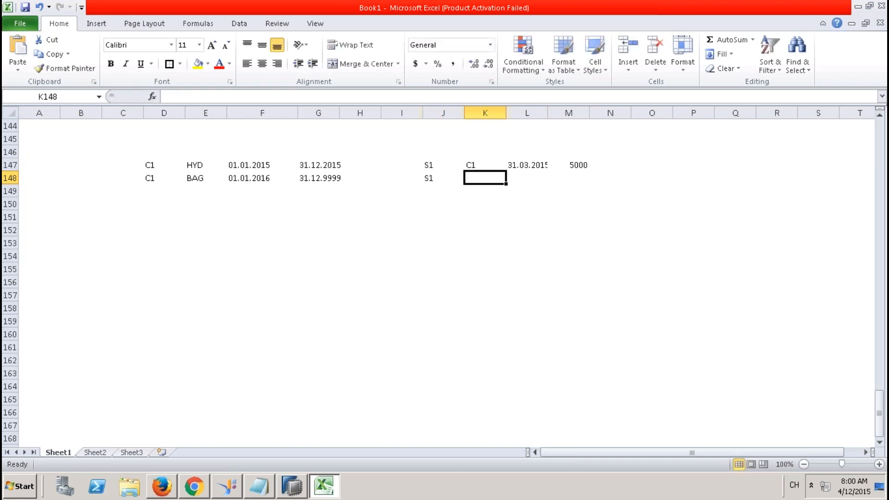
{"action": "key", "text": "Left"}
{"action": "type", "text": "S1"}
{"action": "key", "text": "BackSpace"}
{"action": "type", "text": "3"}
{"action": "key", "text": "Tab"}
{"action": "type", "text": "C1"}
{"action": "key", "text": "Tab"}
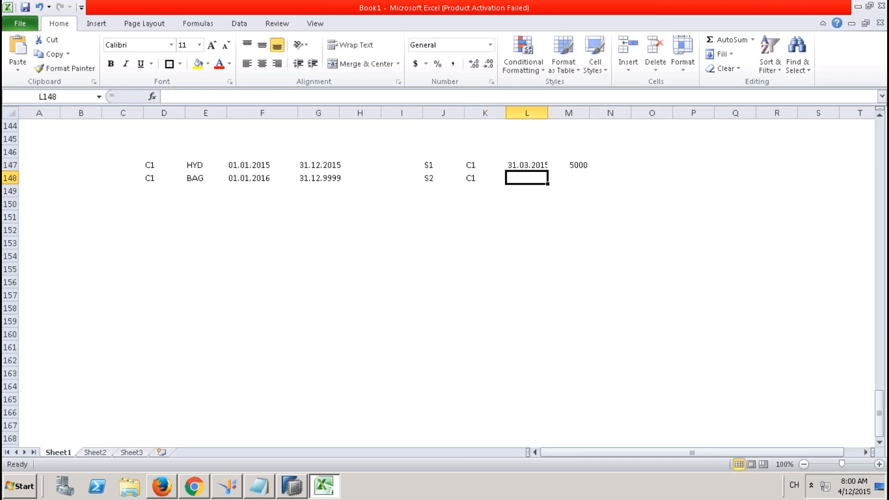
{"action": "type", "text": "31.0"}
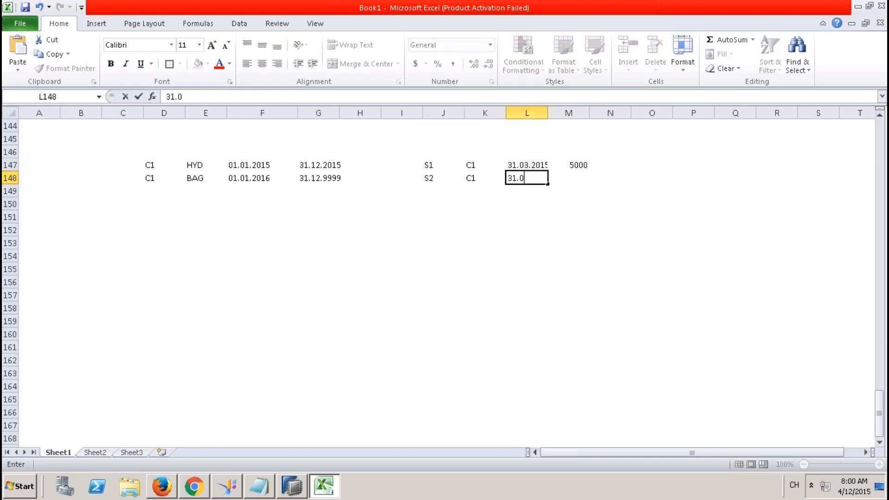
{"action": "type", "text": "3.206"}
{"action": "key", "text": "Tab"}
{"action": "type", "text": "10000"}
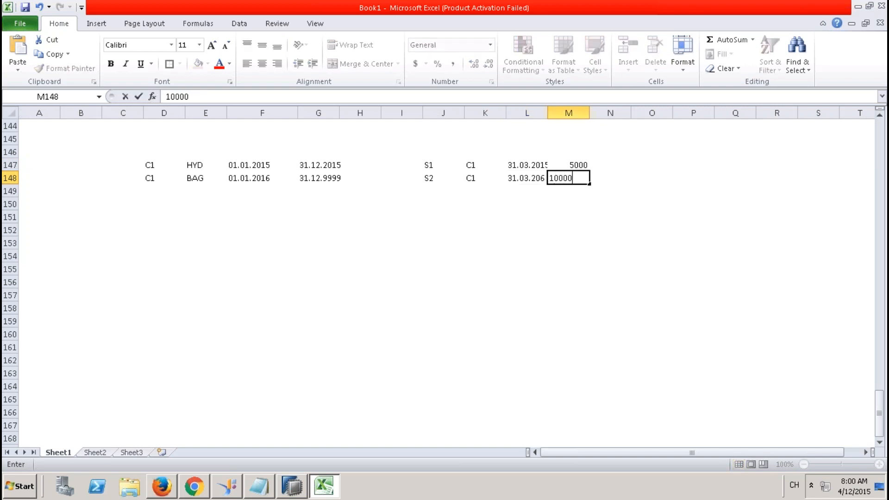
{"action": "left_click", "coordinate": [523, 214]}
Widen column L to fit its dates and correct the date in L148 to 31.03.2016.
{"action": "left_click_drag", "start_coordinate": [548, 115], "coordinate": [573, 115]}
{"action": "left_click", "coordinate": [547, 175]}
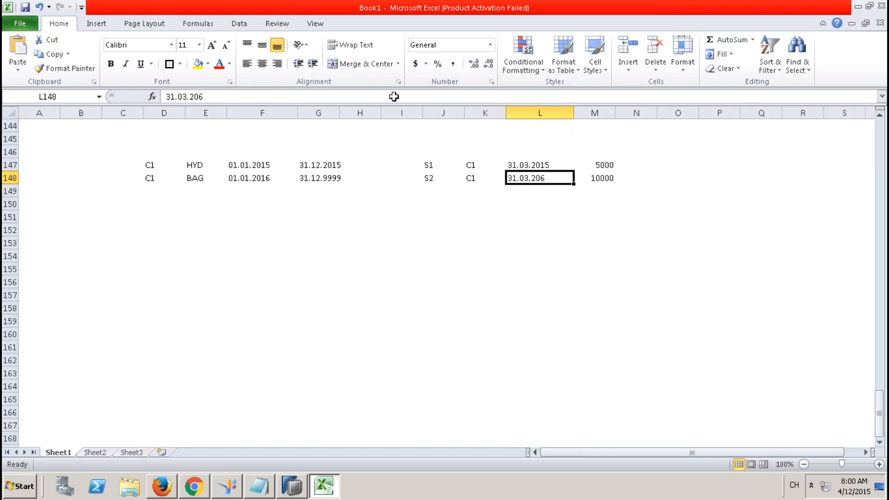
{"action": "left_click", "coordinate": [203, 96]}
{"action": "type", "text": "1"}
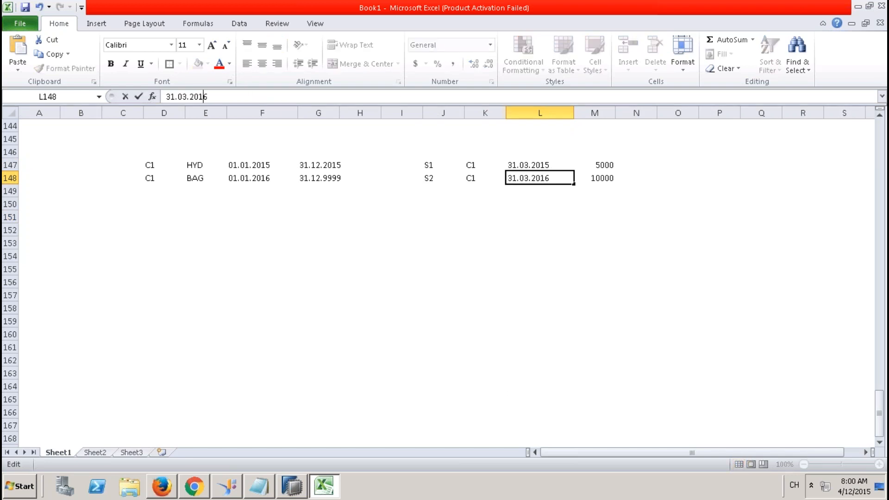
{"action": "left_click", "coordinate": [632, 187]}
{"action": "left_click_drag", "start_coordinate": [604, 166], "coordinate": [606, 180]}
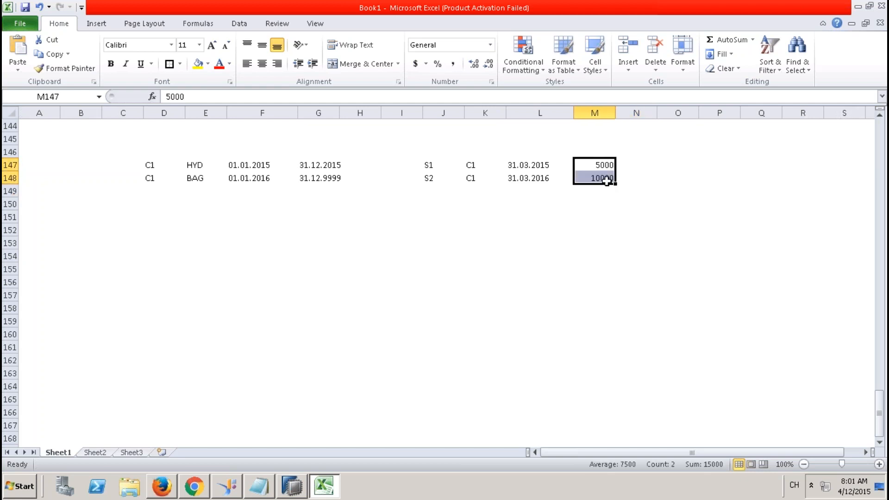
{"action": "left_click", "coordinate": [524, 164]}
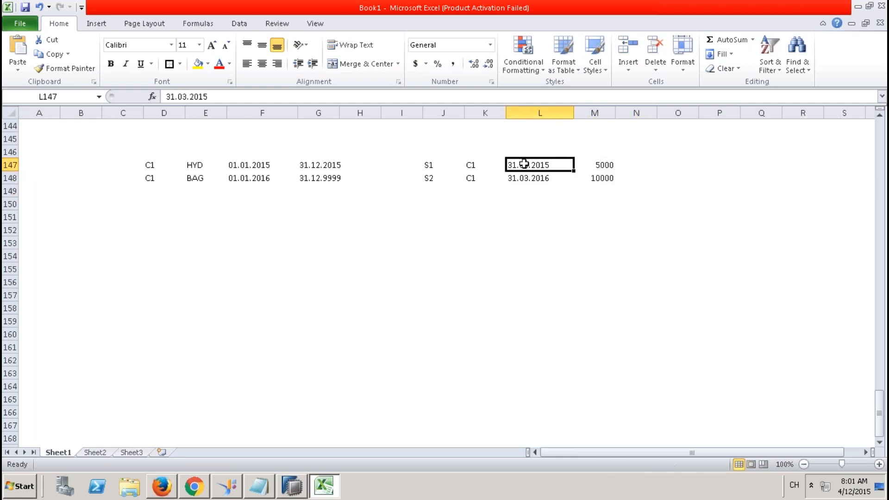
Enter the header DATETO in F146 above the first date column of the customer rows.
{"action": "left_click", "coordinate": [249, 152]}
{"action": "type", "text": "DATWE"}
{"action": "key", "text": "BackSpace"}
{"action": "key", "text": "BackSpace"}
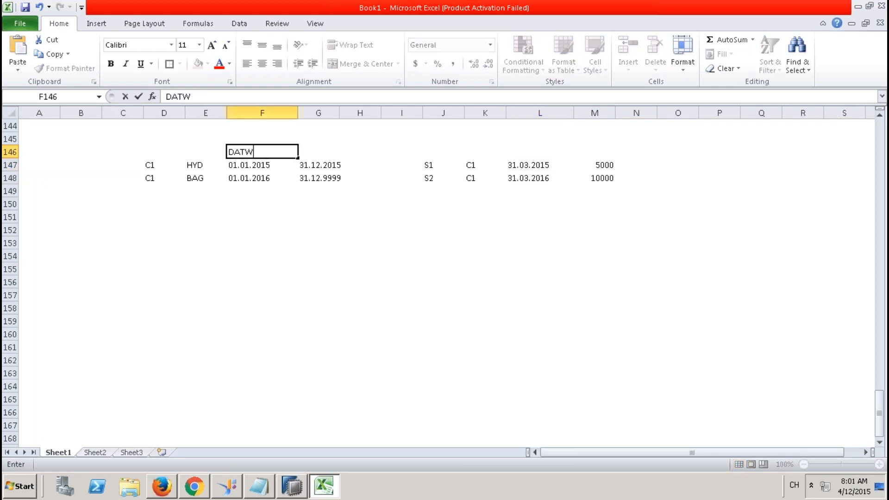
{"action": "type", "text": "ETO"}
{"action": "key", "text": "Tab"}
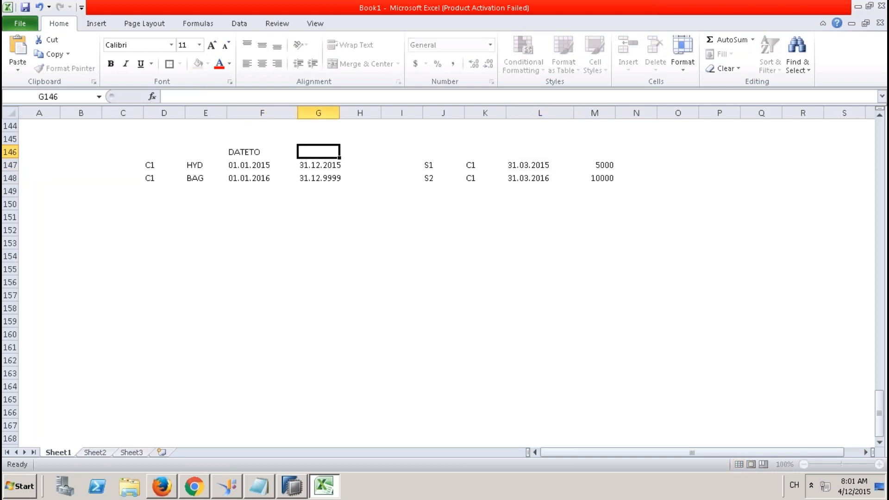
Enter the header DATEFROM in G146 and the header DATEOFTRAN in L146.
{"action": "type", "text": "DATEFROM"}
{"action": "key", "text": "Tab"}
{"action": "key", "text": "Tab"}
{"action": "key", "text": "Tab"}
{"action": "key", "text": "Tab"}
{"action": "key", "text": "Tab"}
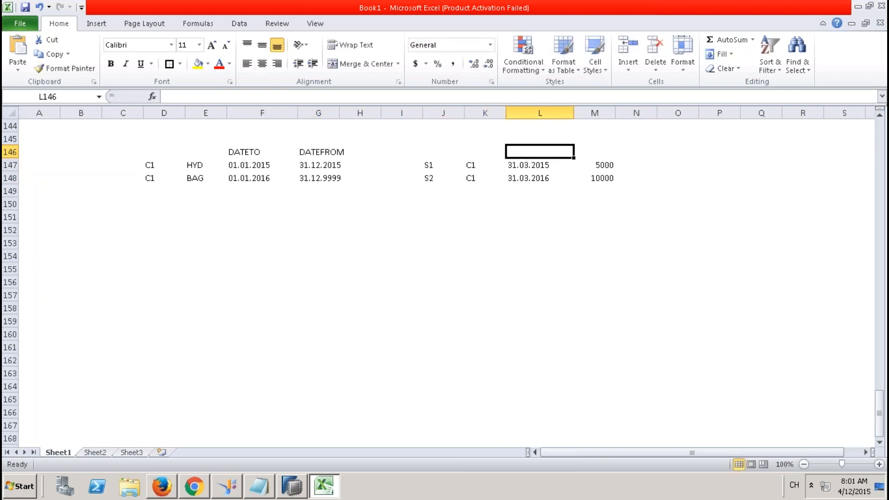
{"action": "type", "text": "DATEOFTRAN"}
{"action": "left_click", "coordinate": [258, 218]}
Examine the customer keys and the first transaction date against the validity dates of the HYD customer row.
{"action": "left_click", "coordinate": [473, 164]}
{"action": "left_click", "coordinate": [146, 166]}
{"action": "left_click_drag", "start_coordinate": [518, 152], "coordinate": [522, 178]}
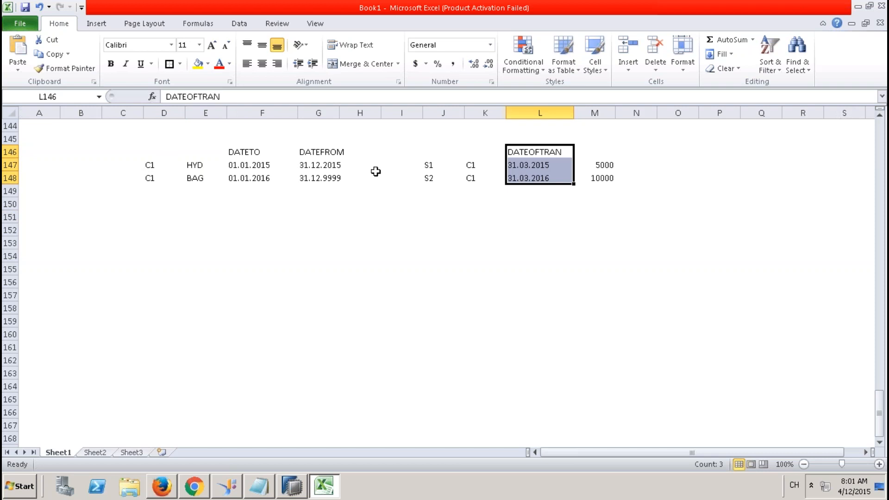
{"action": "left_click", "coordinate": [257, 157]}
{"action": "left_click", "coordinate": [343, 151]}
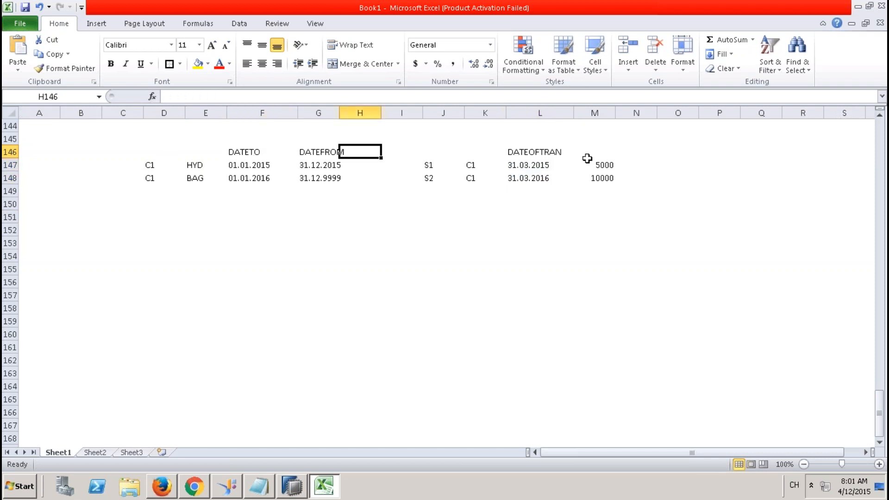
{"action": "left_click", "coordinate": [482, 165]}
{"action": "left_click", "coordinate": [155, 166]}
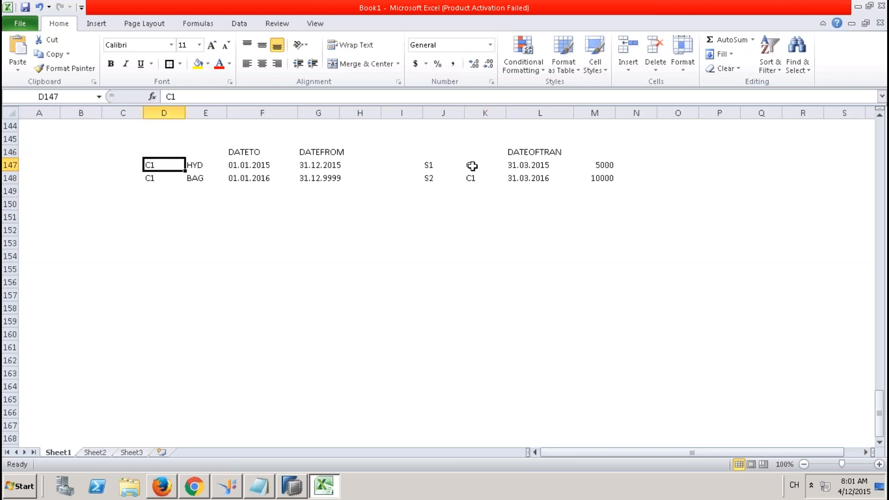
{"action": "left_click", "coordinate": [520, 167]}
{"action": "left_click", "coordinate": [258, 168]}
{"action": "left_click_drag", "start_coordinate": [257, 168], "coordinate": [315, 166]}
Enter the first join result row in G152:H152 with the values 5000 and HYD.
{"action": "left_click", "coordinate": [305, 231]}
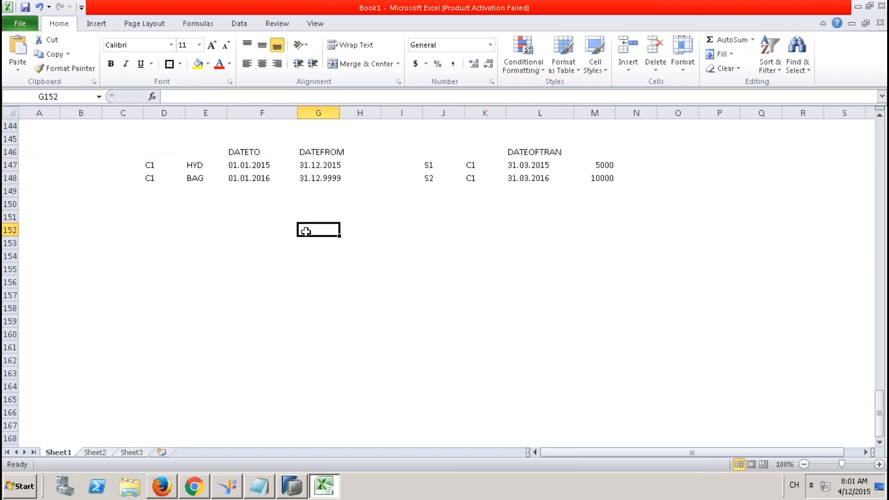
{"action": "type", "text": "5000"}
{"action": "key", "text": "Tab"}
{"action": "type", "text": "HYD"}
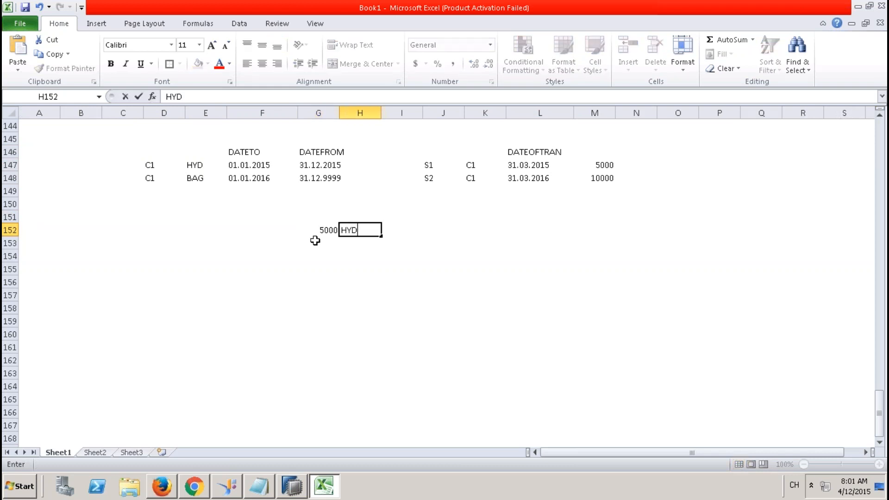
{"action": "key", "text": "Return"}
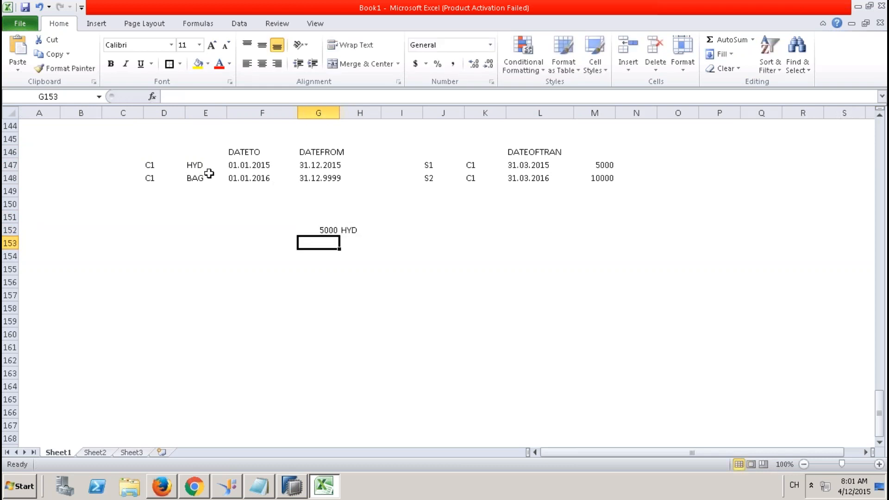
Compare the second transaction date with the BAG row's validity period, and enter 10000 and BAG in G153:H153.
{"action": "left_click", "coordinate": [531, 180]}
{"action": "left_click", "coordinate": [240, 179]}
{"action": "left_click_drag", "start_coordinate": [241, 180], "coordinate": [319, 178]}
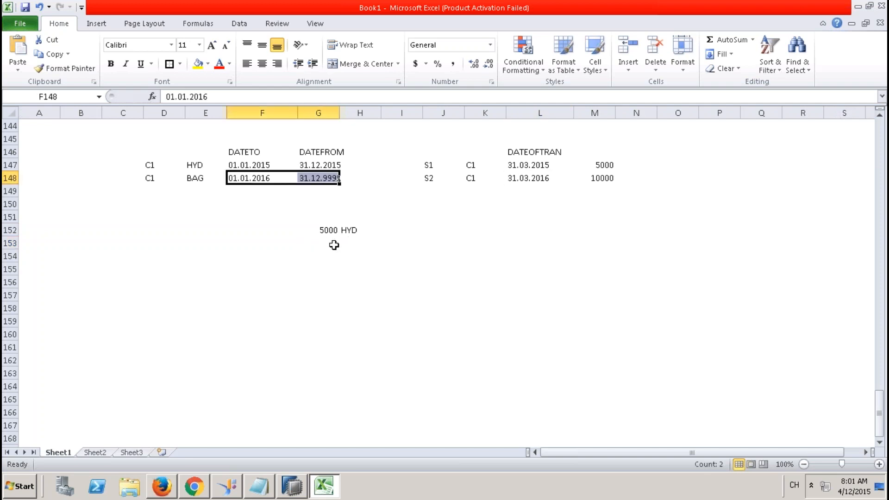
{"action": "left_click", "coordinate": [334, 244]}
{"action": "type", "text": "10000"}
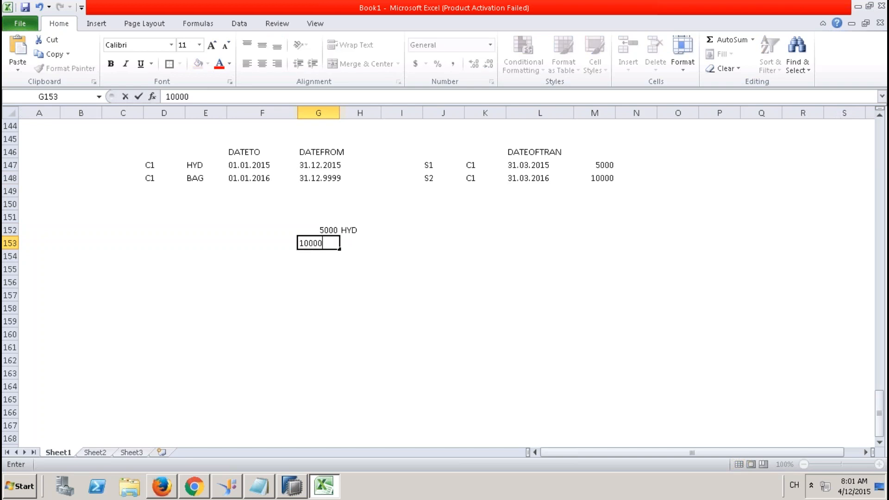
{"action": "key", "text": "Tab"}
{"action": "type", "text": "BAG"}
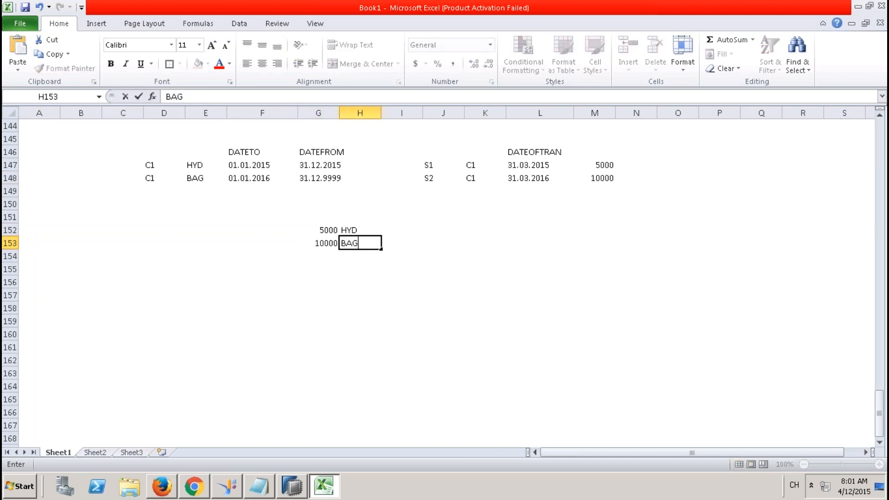
{"action": "left_click", "coordinate": [318, 277]}
{"action": "left_click_drag", "start_coordinate": [324, 230], "coordinate": [368, 248]}
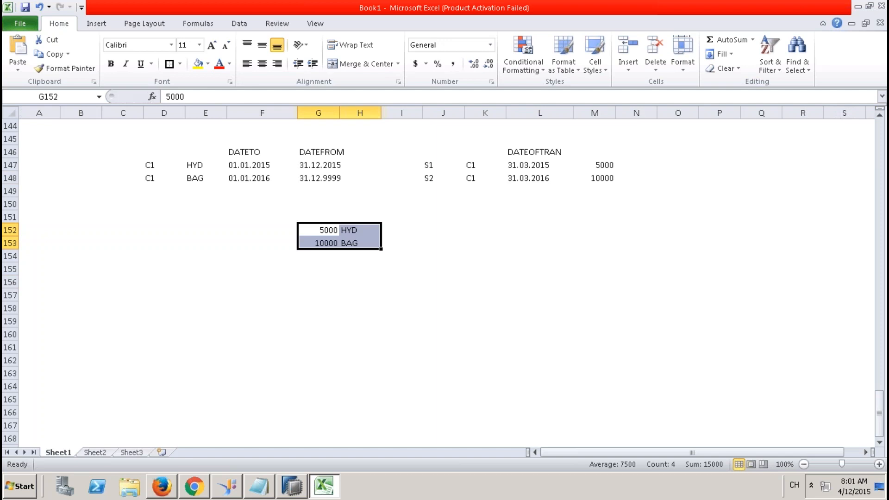
{"action": "left_click", "coordinate": [470, 165]}
{"action": "left_click", "coordinate": [152, 166]}
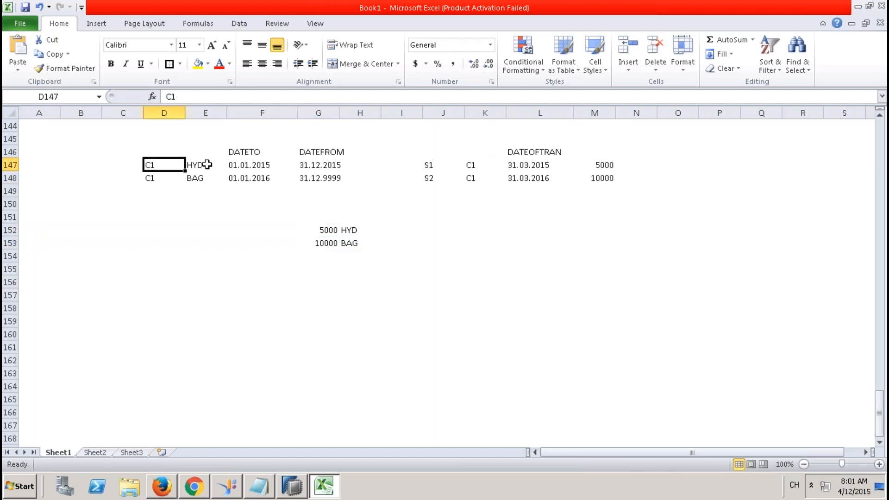
{"action": "left_click_drag", "start_coordinate": [525, 152], "coordinate": [525, 175]}
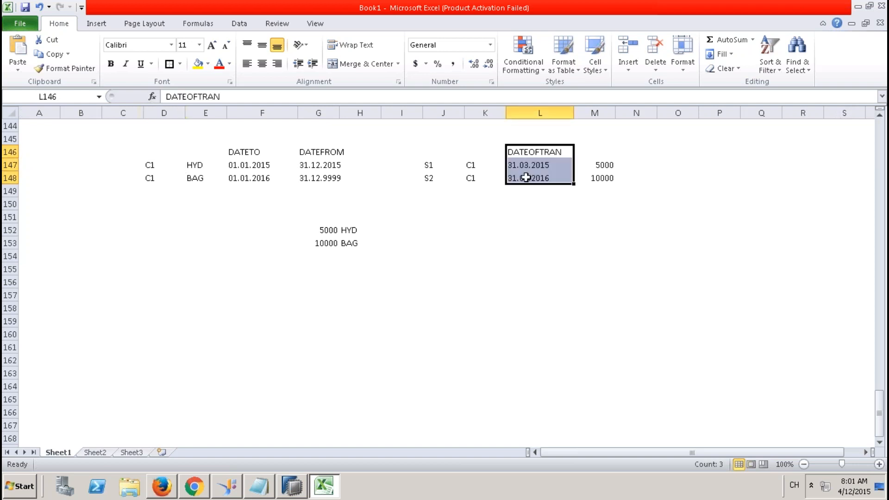
Enter the title Temporal Joins in I145 above the customer and sales rows.
{"action": "left_click", "coordinate": [369, 135]}
{"action": "key", "text": "Right"}
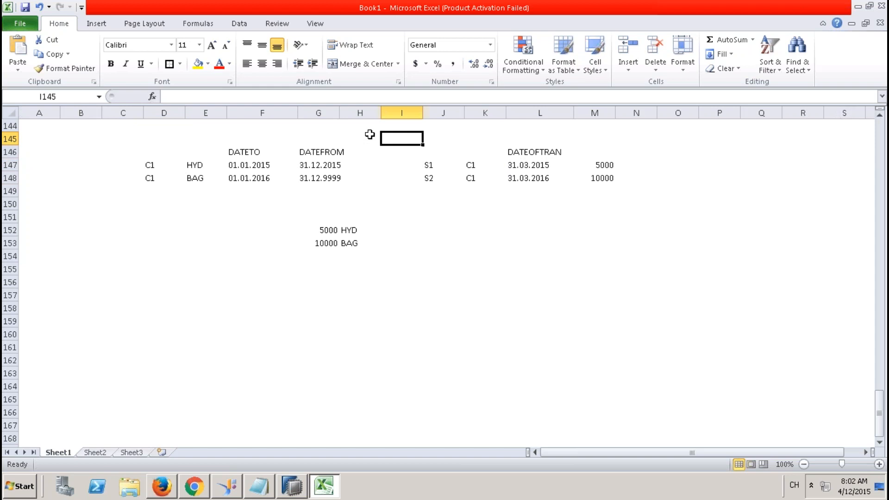
{"action": "type", "text": "Tem"}
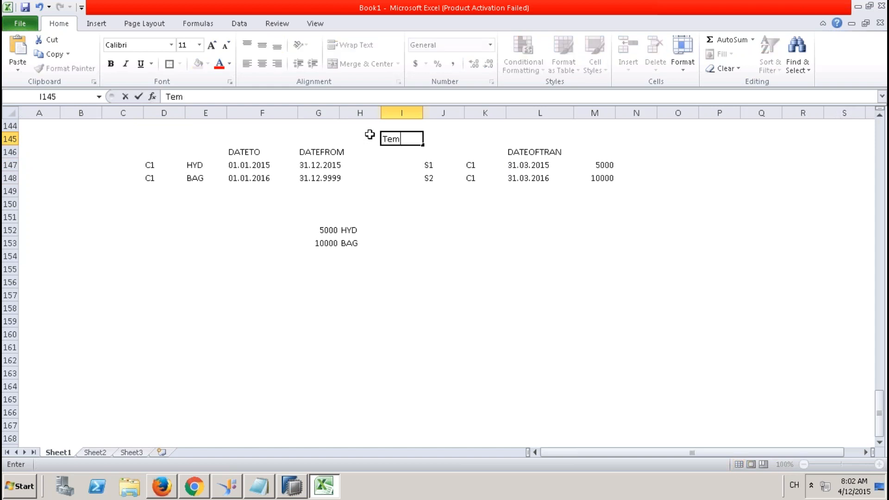
{"action": "type", "text": "poral Joins"}
{"action": "key", "text": "Return"}
{"action": "left_click", "coordinate": [411, 215]}
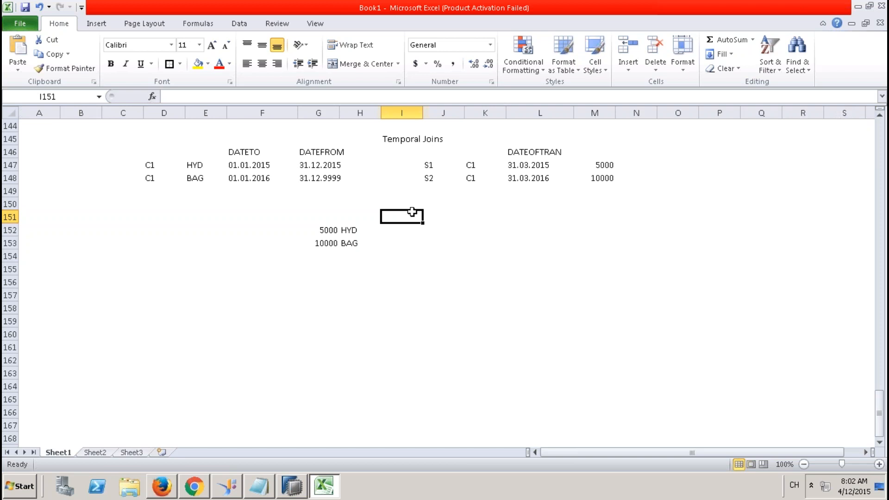
{"action": "left_click", "coordinate": [532, 268]}
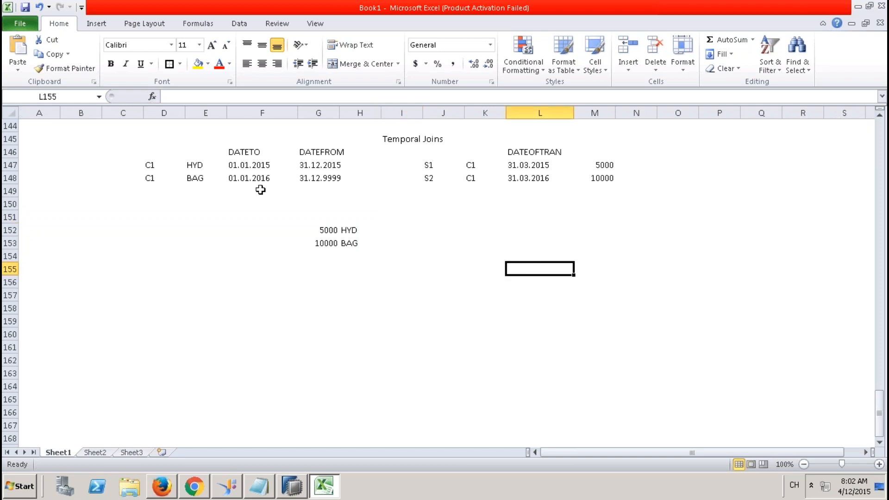
{"action": "left_click_drag", "start_coordinate": [238, 165], "coordinate": [318, 163]}
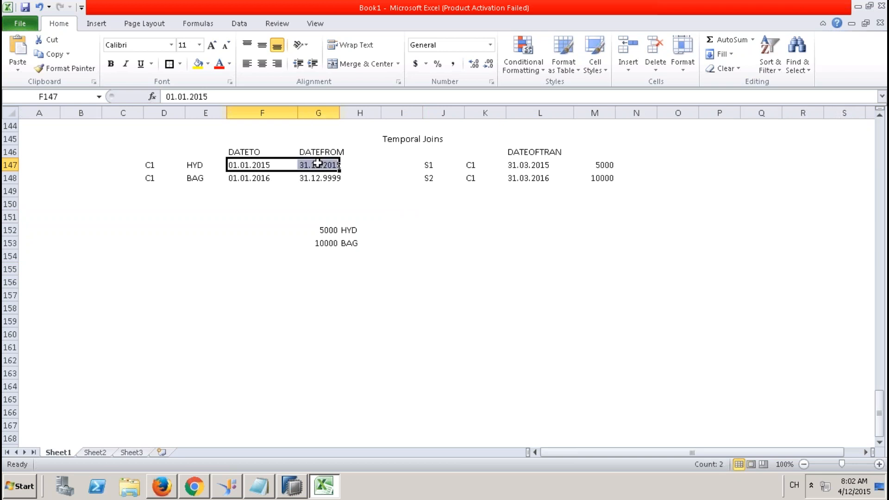
{"action": "left_click_drag", "start_coordinate": [246, 151], "coordinate": [320, 186]}
Enter the note History Session in F156 below the result rows.
{"action": "left_click", "coordinate": [250, 282]}
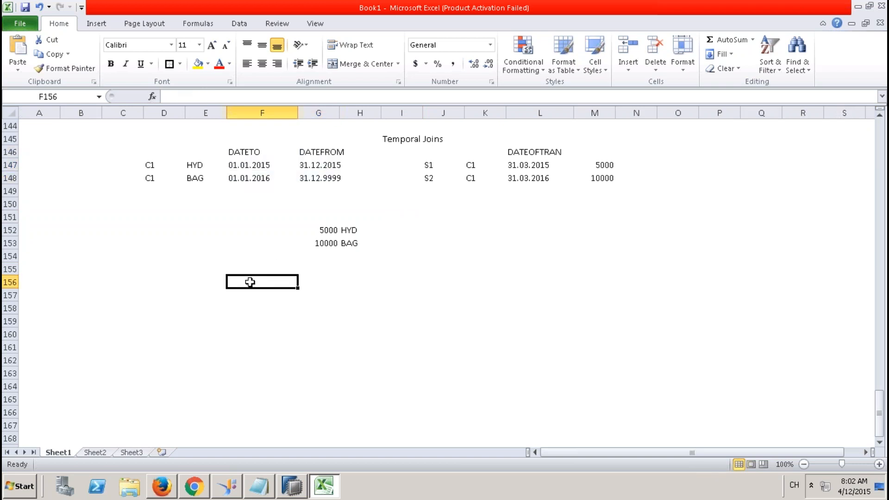
{"action": "type", "text": "Histor"}
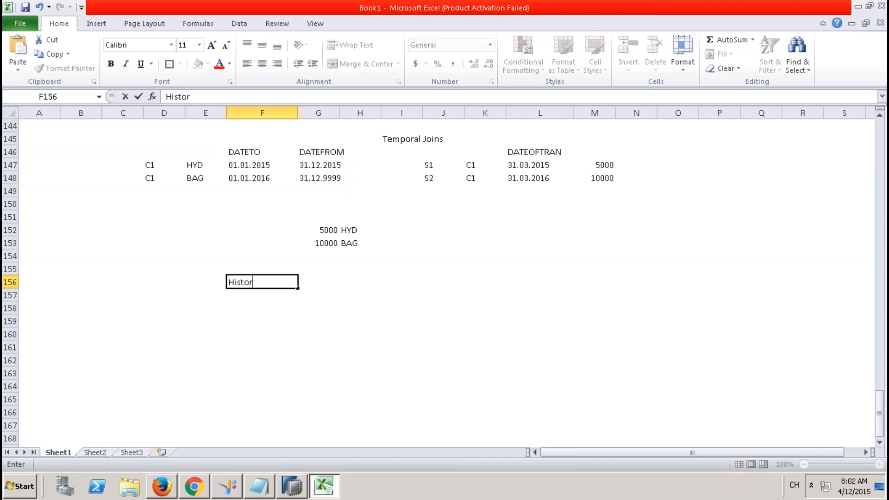
{"action": "type", "text": "y Session"}
{"action": "key", "text": "Tab"}
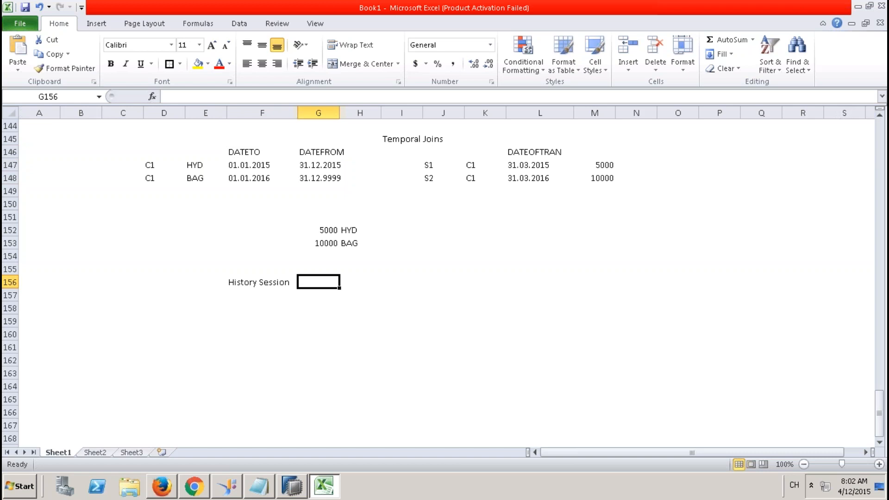
{"action": "left_click_drag", "start_coordinate": [250, 283], "coordinate": [284, 332]}
{"action": "left_click", "coordinate": [472, 299]}
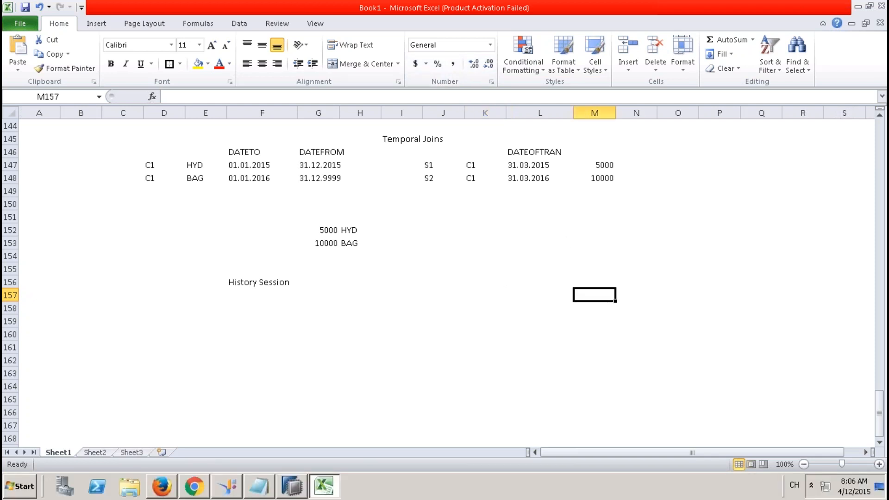
{"action": "left_click", "coordinate": [540, 242]}
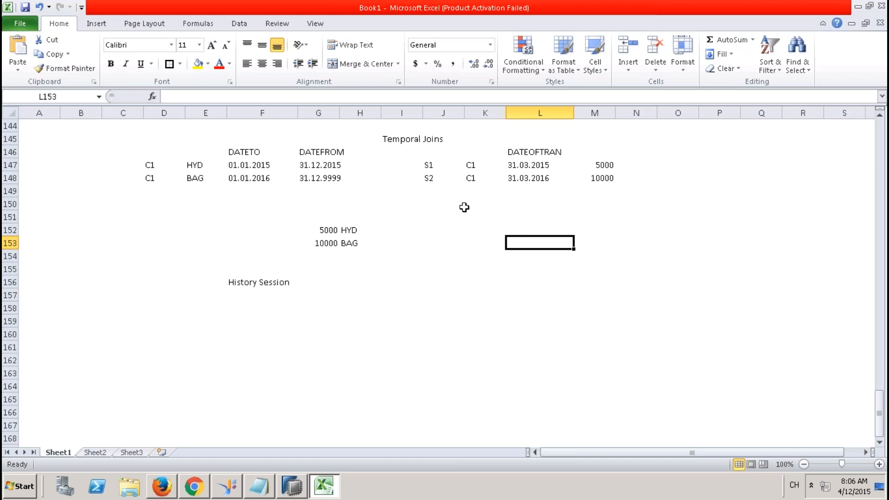
Switch to SAP HANA Studio, dismiss the Apply Filter dialog and collapse the 9QBEXSQL schema in the catalog.
{"action": "left_click", "coordinate": [298, 487]}
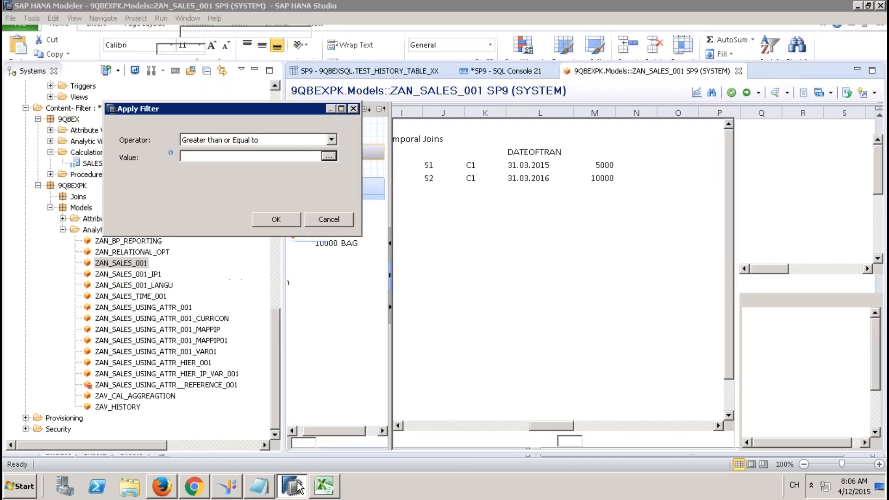
{"action": "left_click", "coordinate": [327, 219]}
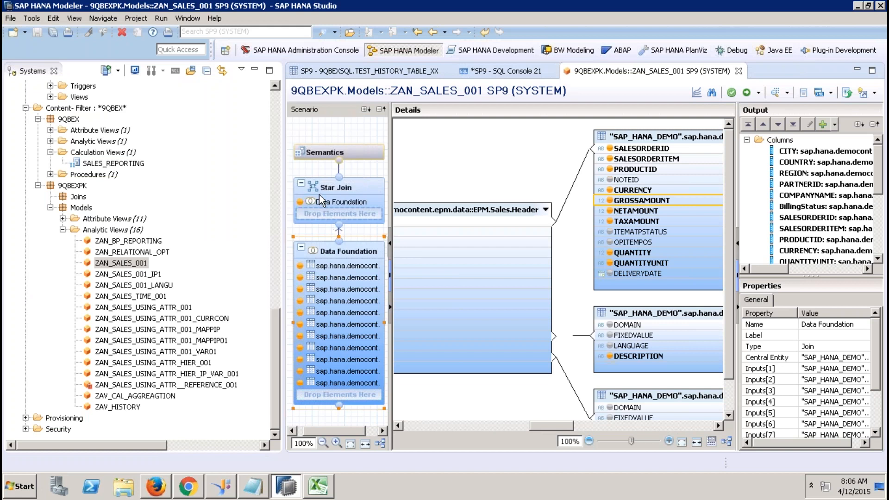
{"action": "left_click", "coordinate": [279, 130]}
{"action": "left_click", "coordinate": [279, 130]}
{"action": "left_click", "coordinate": [38, 130]}
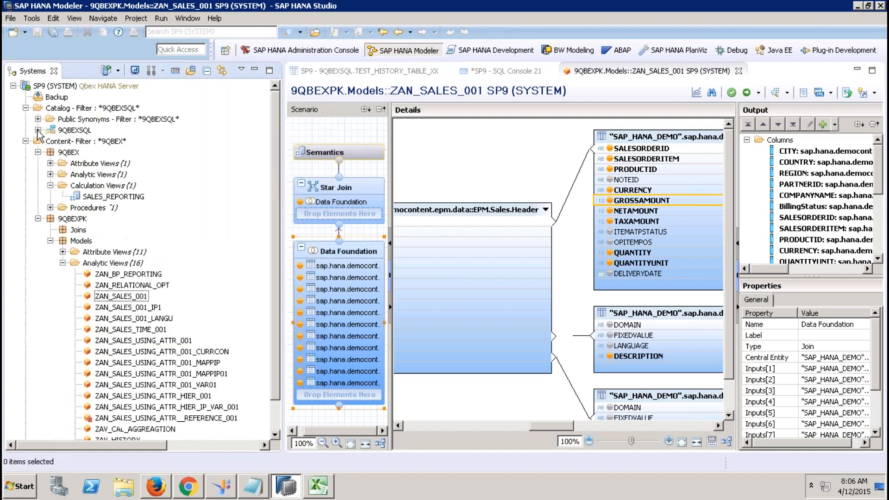
Filter the catalog schemas by the pattern SAP_HANA_DEMO.
{"action": "left_click", "coordinate": [84, 109]}
{"action": "right_click", "coordinate": [83, 111]}
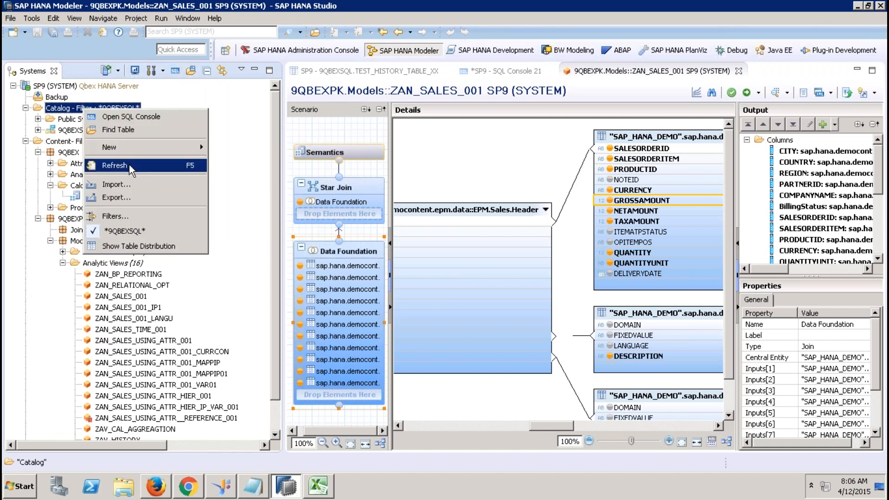
{"action": "left_click", "coordinate": [119, 213]}
{"action": "type", "text": "SAP_HANA"}
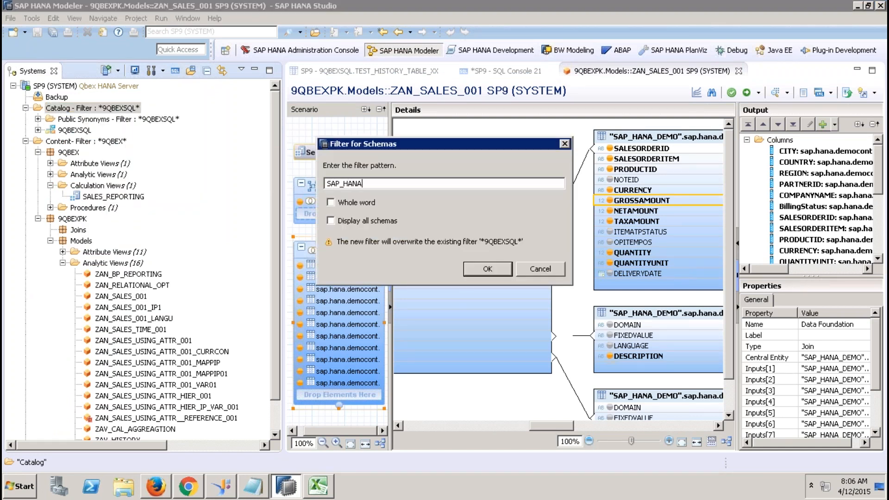
{"action": "type", "text": "_DEMO"}
{"action": "key", "text": "Return"}
Expand the SAP_HANA_DEMO schema together with its Tables and Synonyms folders.
{"action": "left_click", "coordinate": [38, 130]}
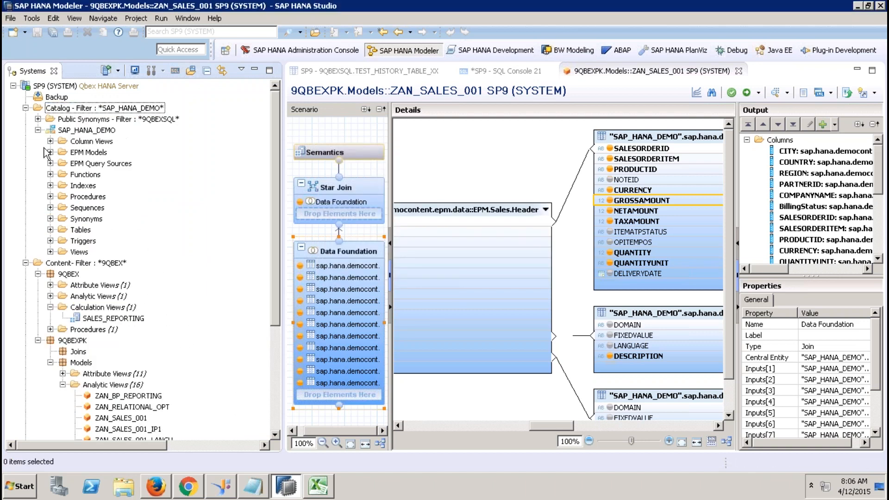
{"action": "left_click", "coordinate": [50, 230]}
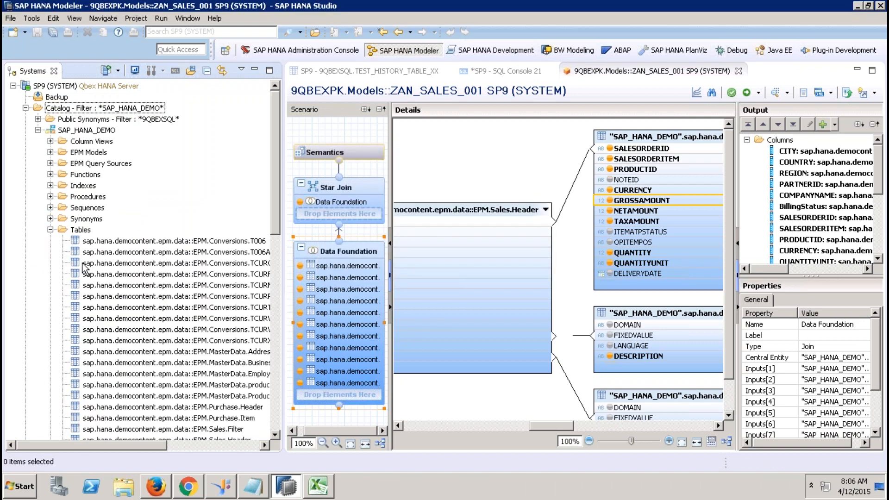
{"action": "left_click", "coordinate": [50, 218]}
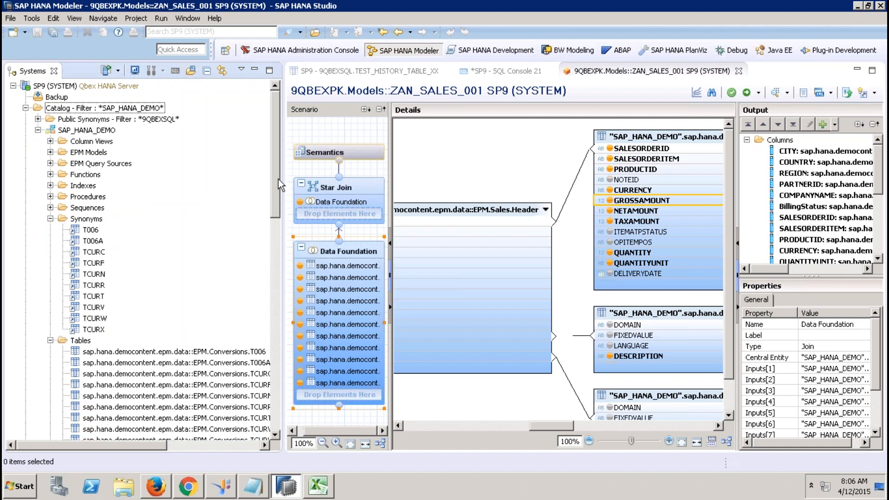
{"action": "scroll", "coordinate": [273, 209], "scroll_direction": "down", "scroll_amount": 3}
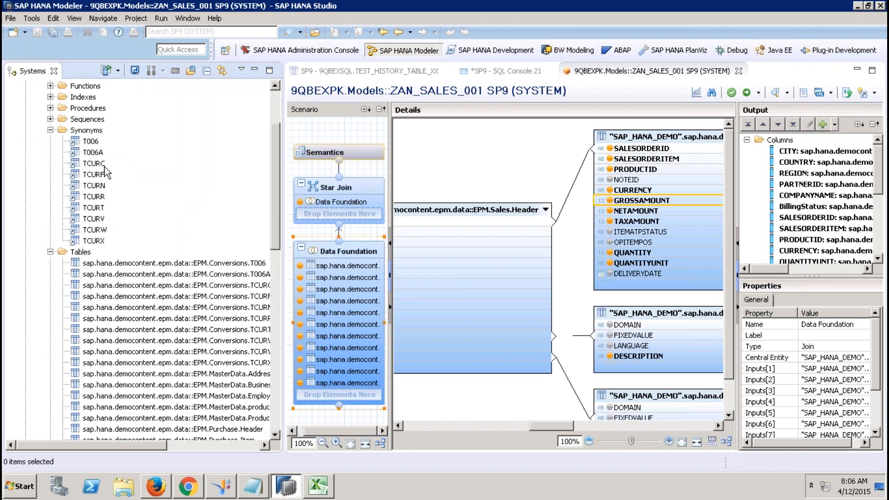
Examine the currency synonyms TCURC, TCURF, TCURX and TCURT in the SAP_HANA_DEMO schema.
{"action": "left_click", "coordinate": [104, 165]}
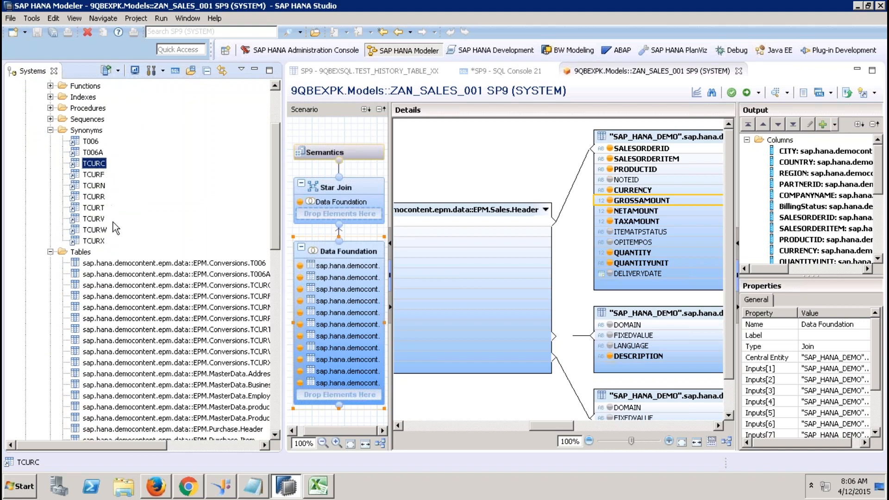
{"action": "left_click", "coordinate": [97, 175]}
{"action": "left_click", "coordinate": [95, 241]}
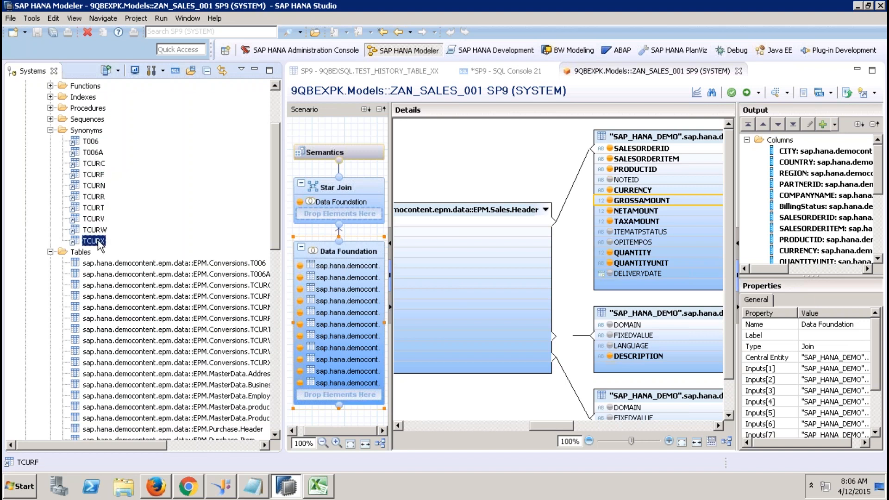
{"action": "left_click", "coordinate": [104, 208]}
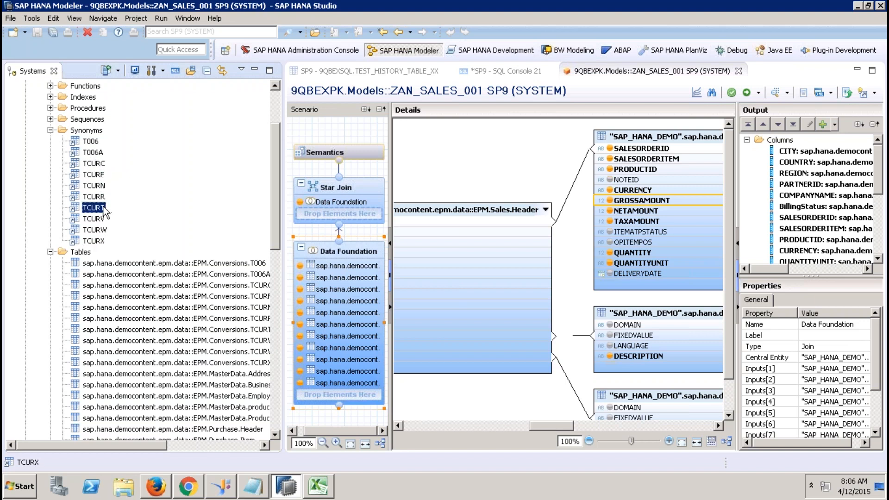
Review the TCURC and TCURX currency synonyms of the SAP_HANA_DEMO schema.
{"action": "left_click", "coordinate": [97, 165]}
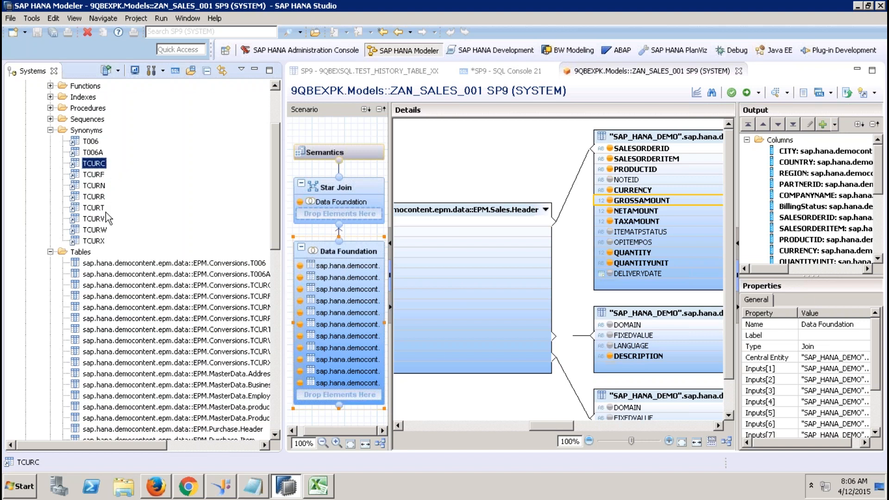
{"action": "left_click", "coordinate": [102, 241]}
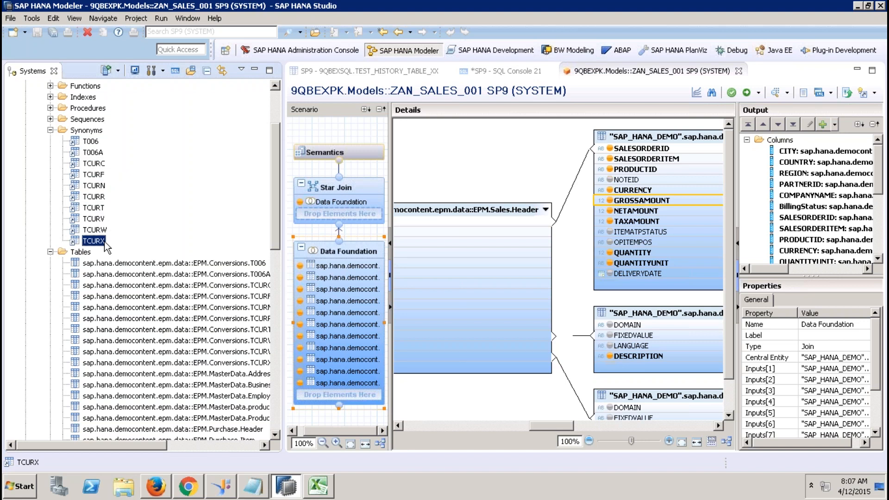
{"action": "mouse_move", "coordinate": [456, 25]}
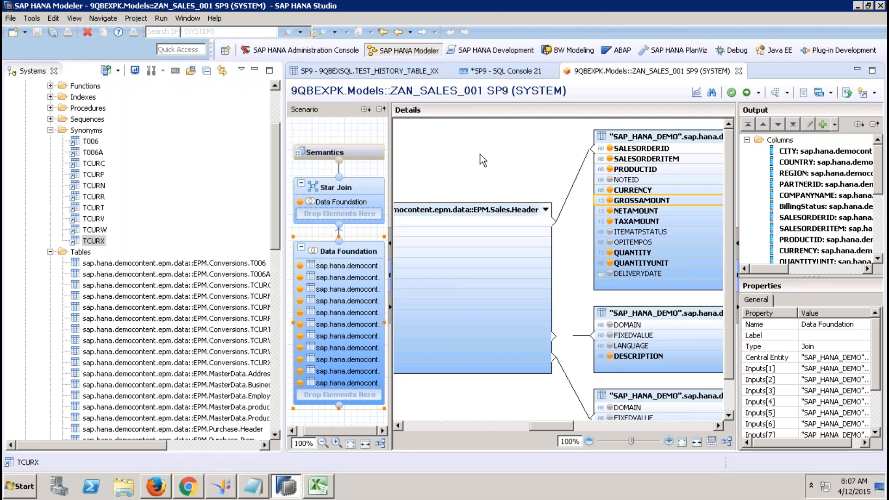
{"action": "left_click", "coordinate": [482, 159]}
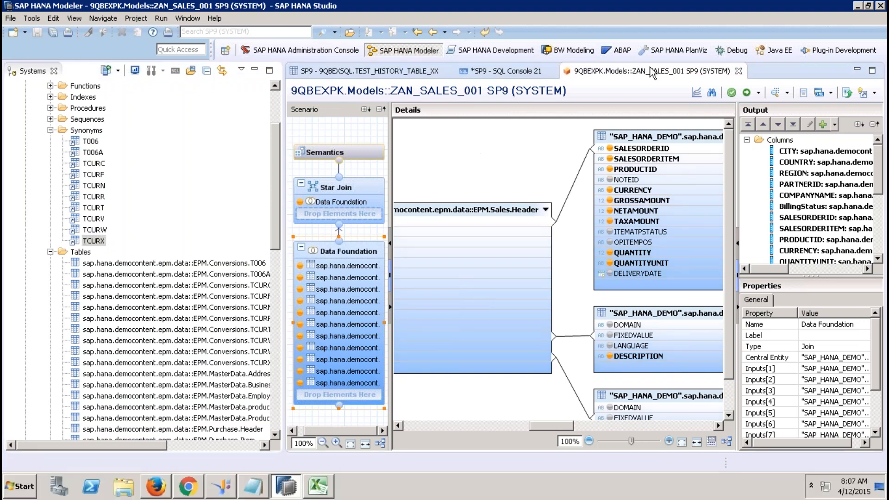
Collapse the Tables and Synonyms folders and the SAP_HANA_DEMO schema in the catalog.
{"action": "left_click", "coordinate": [50, 252]}
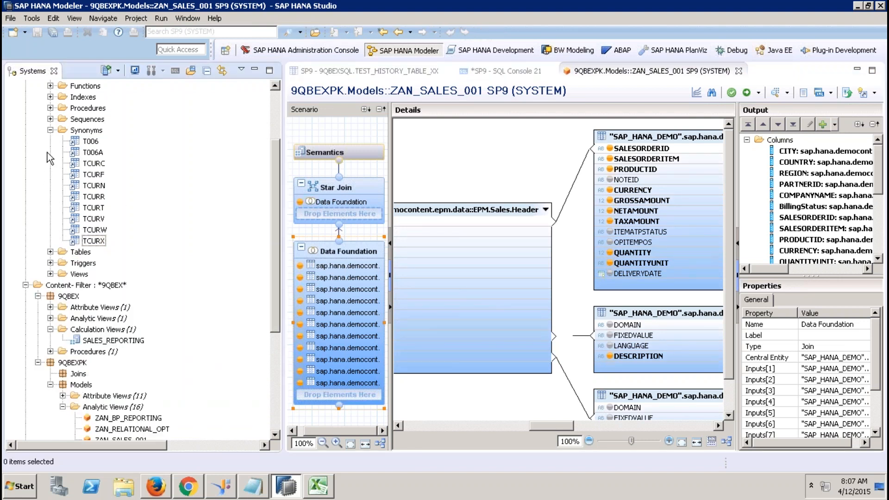
{"action": "left_click", "coordinate": [50, 130]}
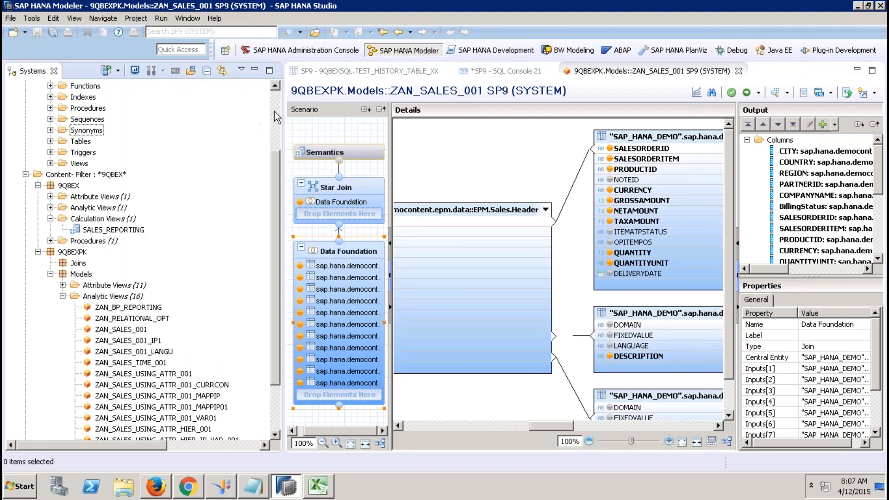
{"action": "left_click", "coordinate": [277, 117]}
{"action": "left_click", "coordinate": [38, 131]}
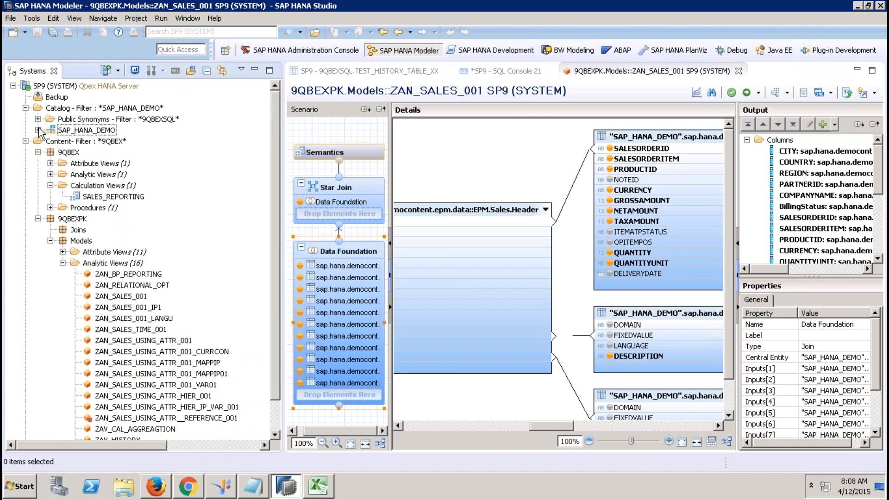
Collapse the 9QBEX package and the Models package inside 9QBEXPK, keeping 9QBEXPK itself expanded.
{"action": "left_click", "coordinate": [38, 153]}
{"action": "left_click", "coordinate": [38, 163]}
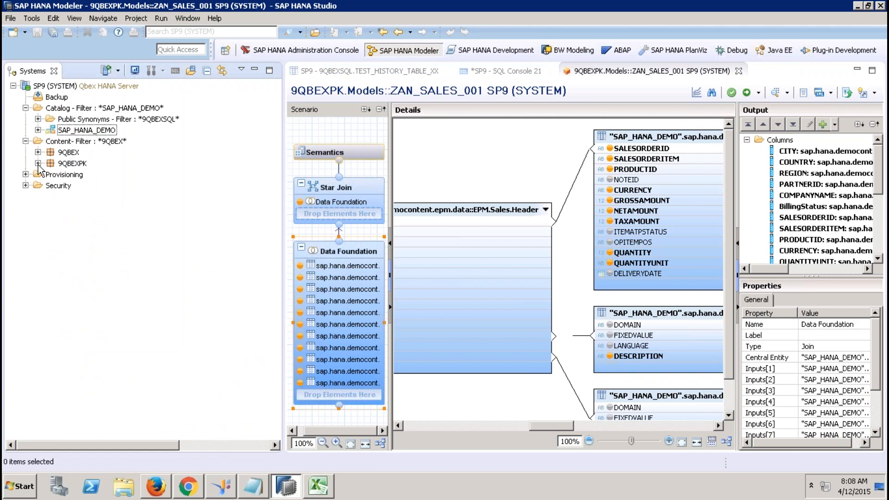
{"action": "left_click", "coordinate": [38, 163]}
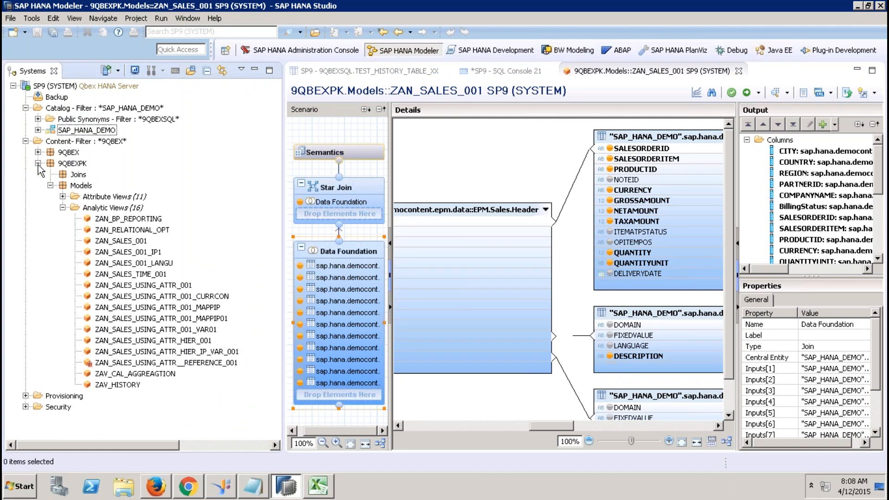
{"action": "left_click", "coordinate": [50, 186]}
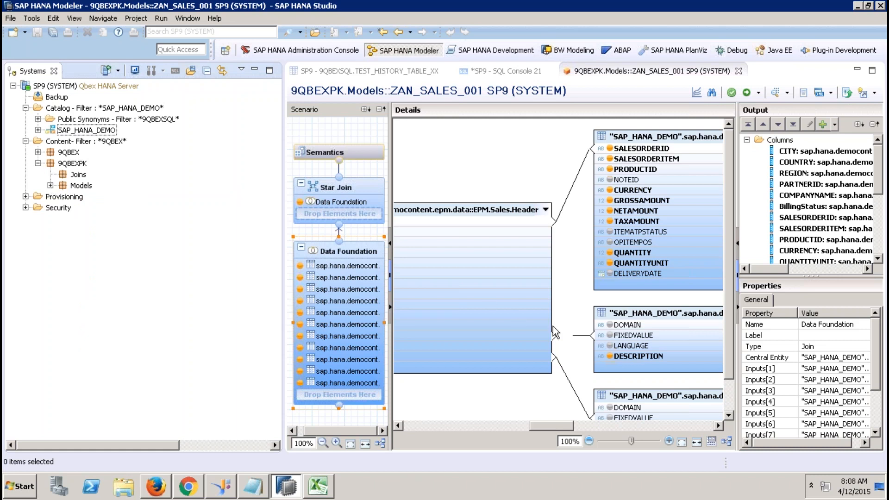
Open the definition of the text join between EPM.Sales.Header and the FIXEDVALUE column of the EPM.Util.Constant table in ZAN_SALES_001.
{"action": "double_click", "coordinate": [581, 337]}
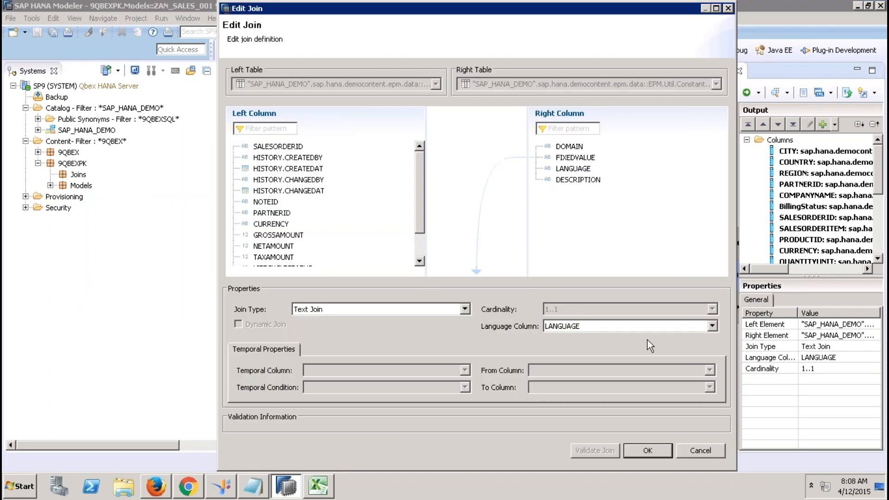
Dismiss the join definition without changes and switch to the 1SAP HANA Introduction presentation in PowerPoint.
{"action": "left_click", "coordinate": [699, 450]}
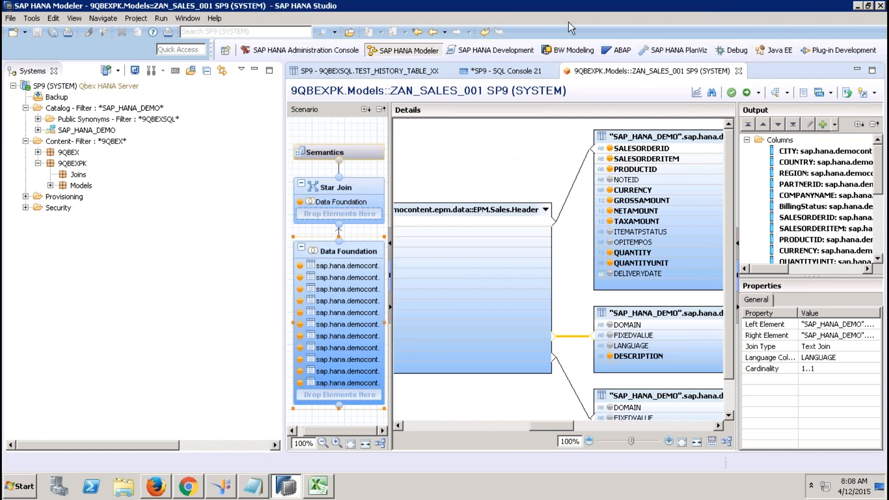
{"action": "mouse_move", "coordinate": [584, 7]}
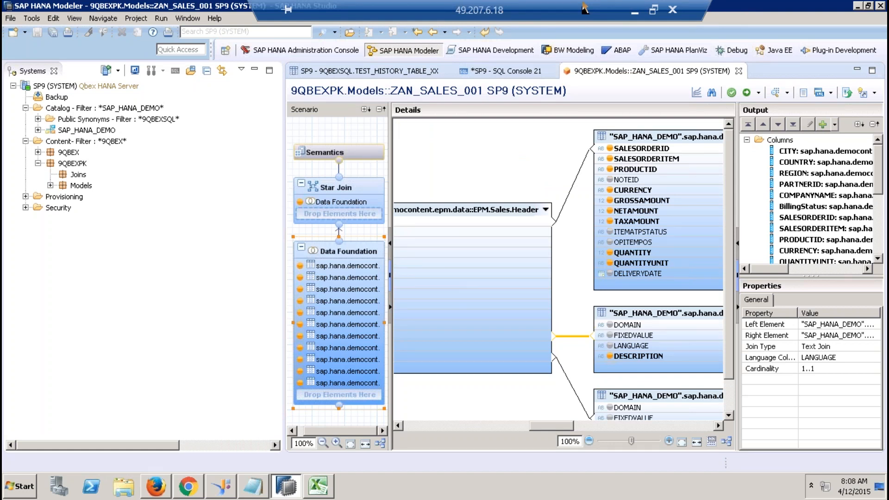
{"action": "left_click", "coordinate": [634, 10]}
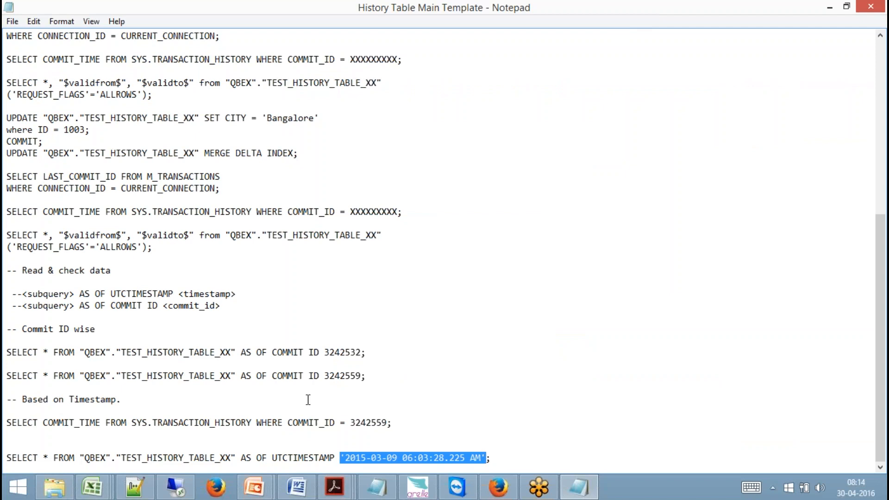
{"action": "mouse_move", "coordinate": [251, 488]}
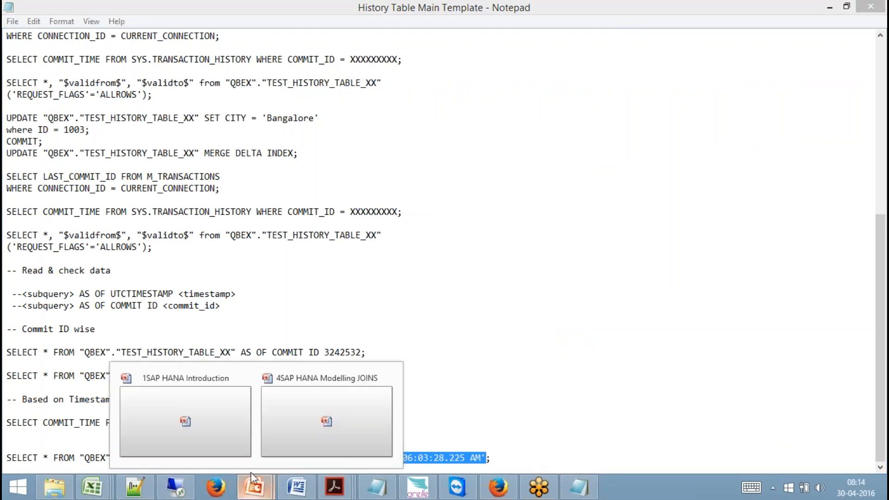
{"action": "left_click", "coordinate": [235, 437]}
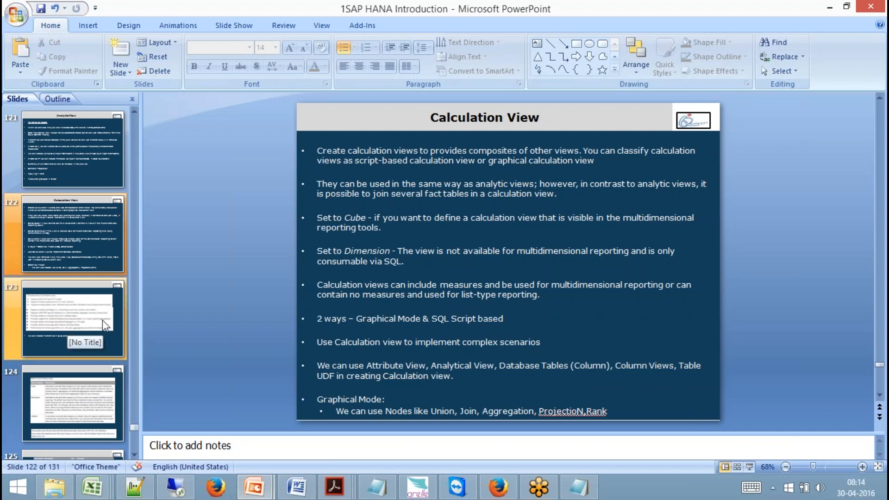
Look back through the slides from Calculation View to the one about creating a new information view of type Analytic View.
{"action": "key", "text": "Up"}
{"action": "key", "text": "Up"}
{"action": "key", "text": "Up"}
{"action": "key", "text": "Up"}
{"action": "key", "text": "Up"}
{"action": "key", "text": "Up"}
{"action": "key", "text": "Up"}
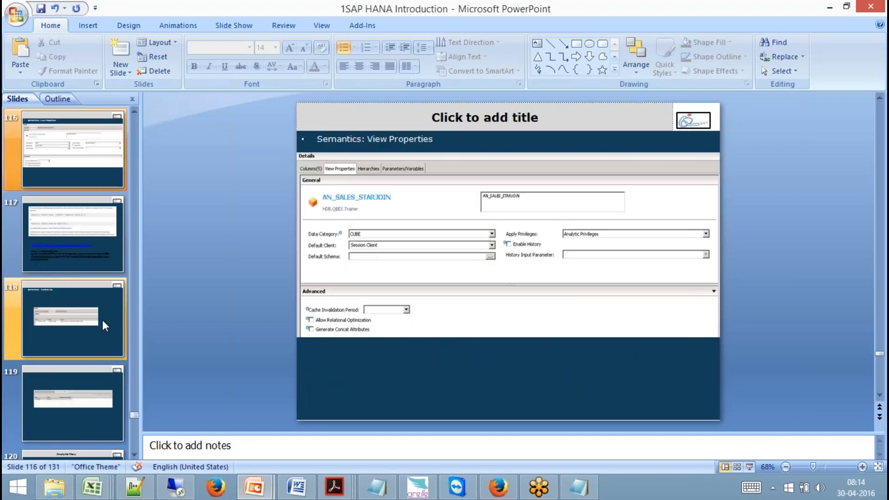
{"action": "key", "text": "Up"}
{"action": "key", "text": "Up"}
{"action": "key", "text": "Up"}
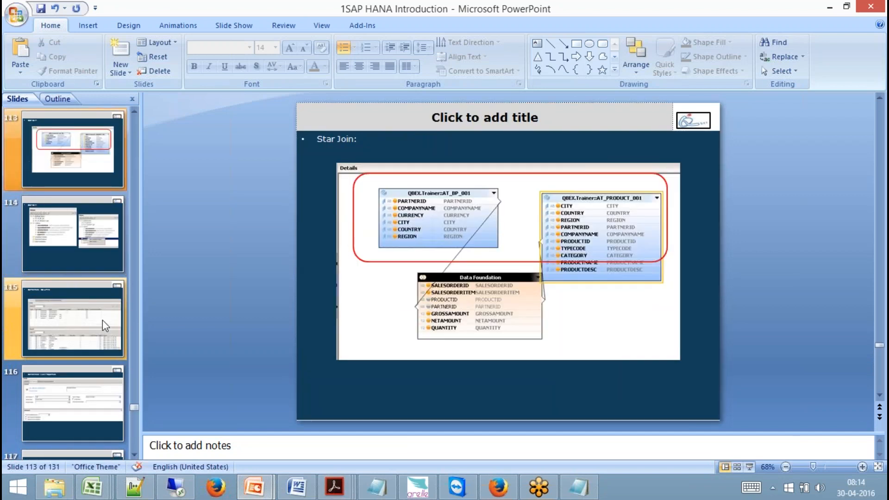
{"action": "key", "text": "Up"}
{"action": "key", "text": "Up"}
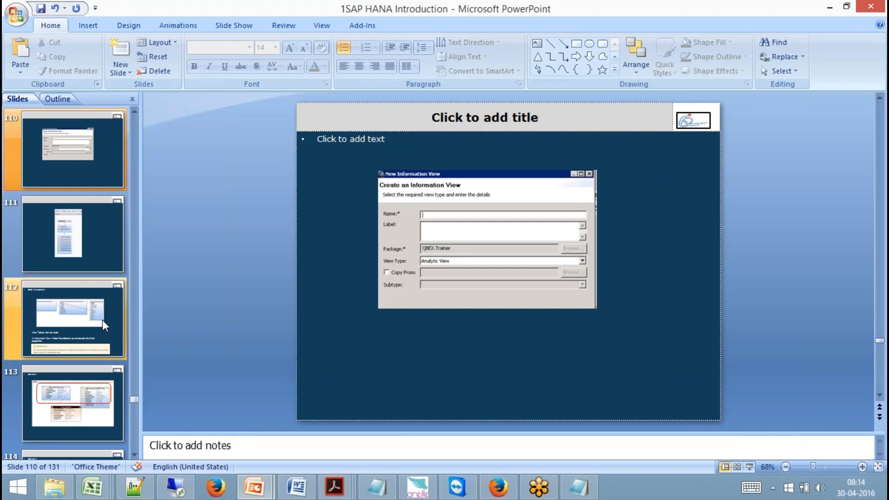
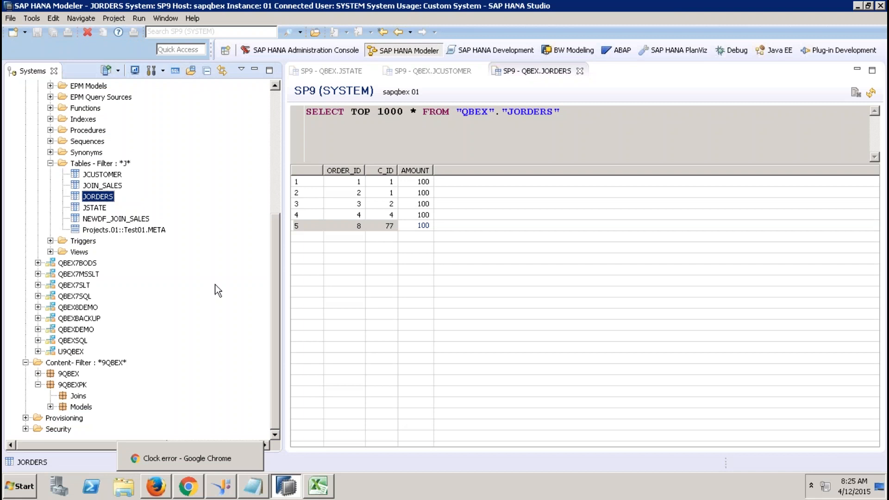
Create a standard attribute view named ZAT_INNER in the Joins package of 9QBEXPK.
{"action": "scroll", "coordinate": [274, 128], "scroll_direction": "up", "scroll_amount": 6}
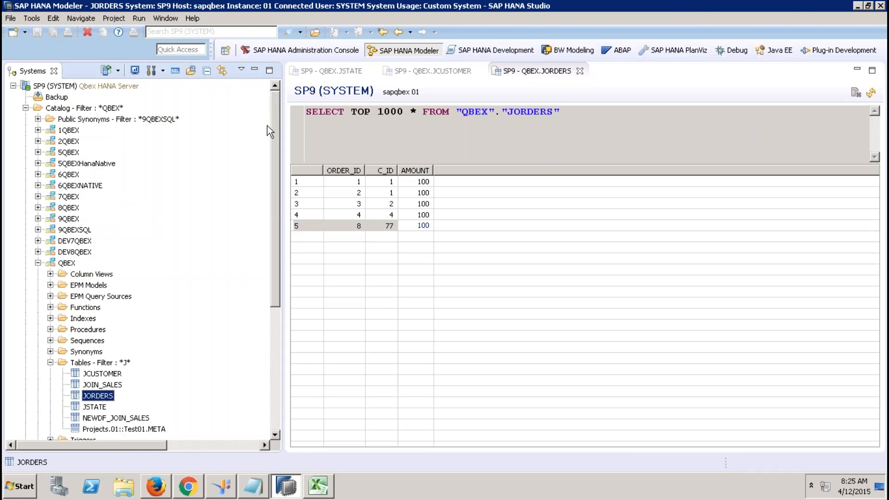
{"action": "left_click", "coordinate": [26, 108]}
{"action": "left_click", "coordinate": [79, 153]}
{"action": "right_click", "coordinate": [79, 154]}
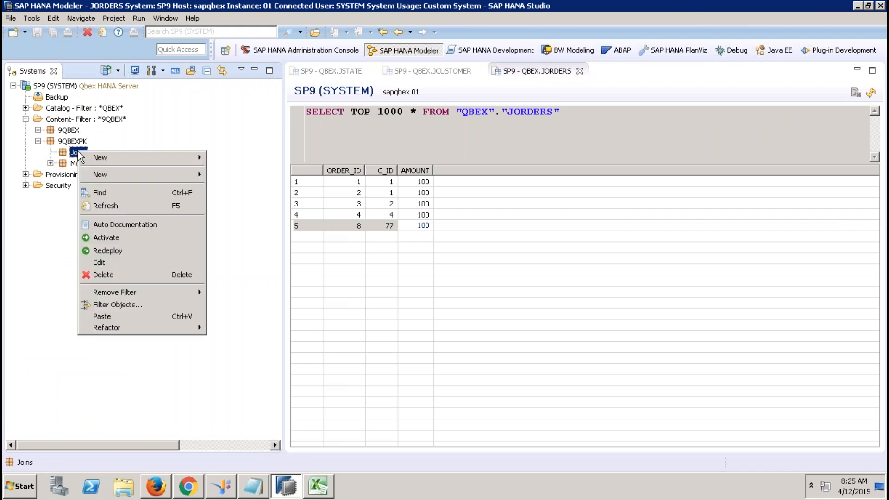
{"action": "mouse_move", "coordinate": [164, 181]}
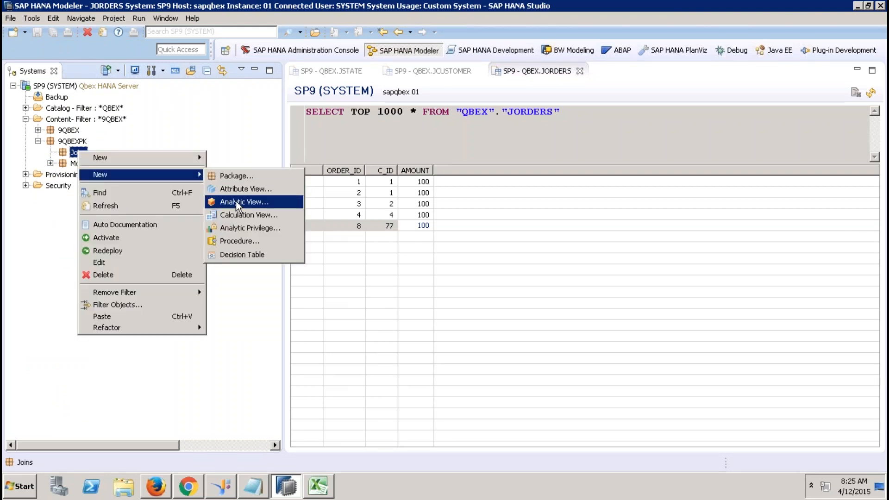
{"action": "left_click", "coordinate": [249, 190]}
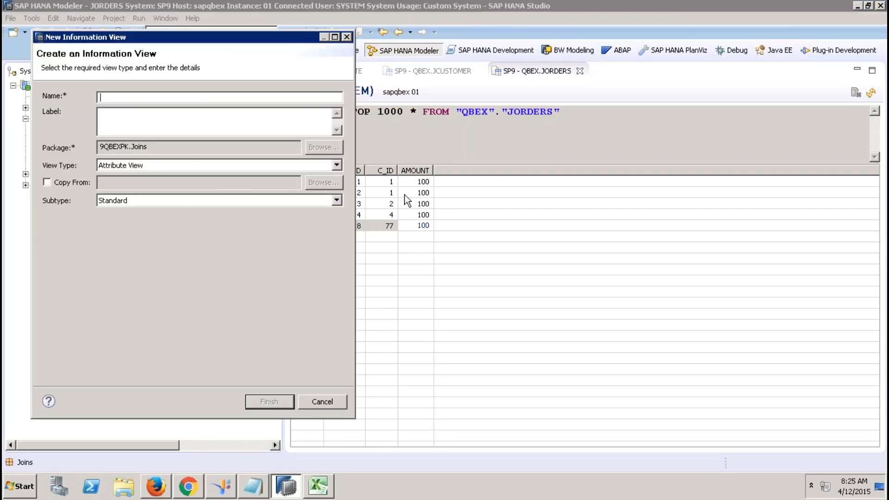
{"action": "type", "text": "ZAT_INNER"}
{"action": "key", "text": "Tab"}
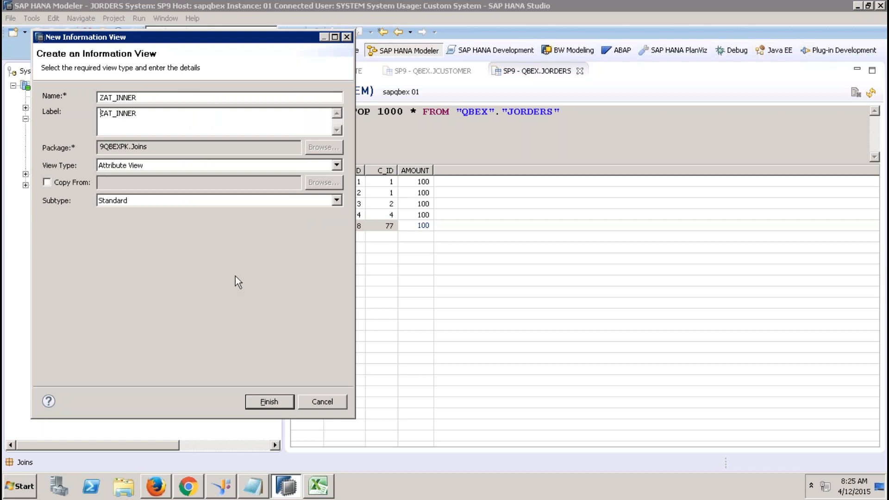
{"action": "left_click", "coordinate": [269, 403]}
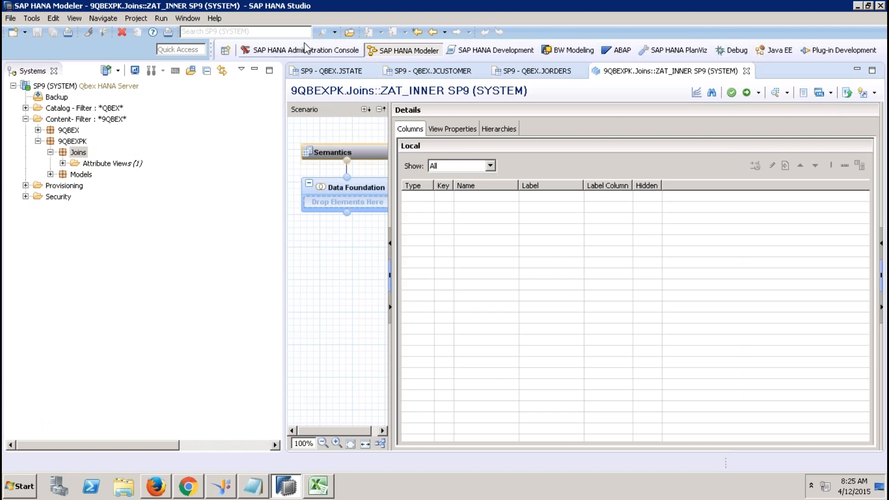
Minimize the Systems view and add the JSTATE table from schema QBEX to the Data Foundation.
{"action": "left_click", "coordinate": [255, 69]}
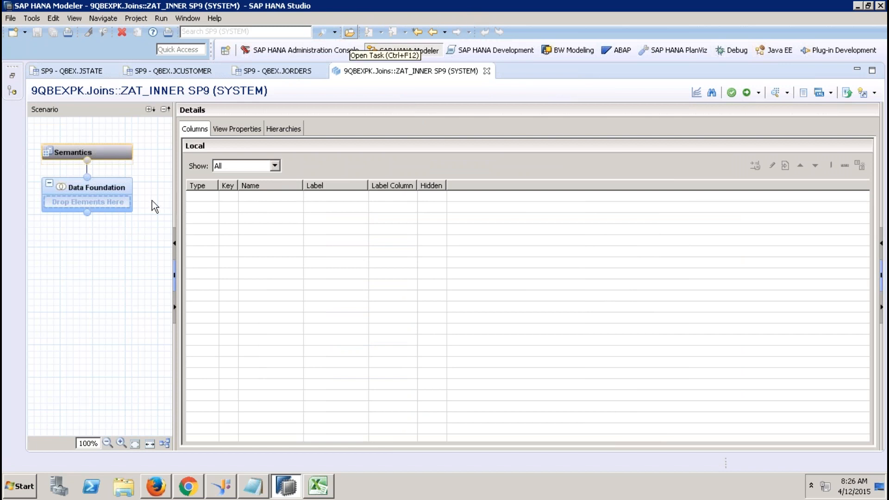
{"action": "left_click", "coordinate": [116, 190]}
{"action": "right_click", "coordinate": [337, 218]}
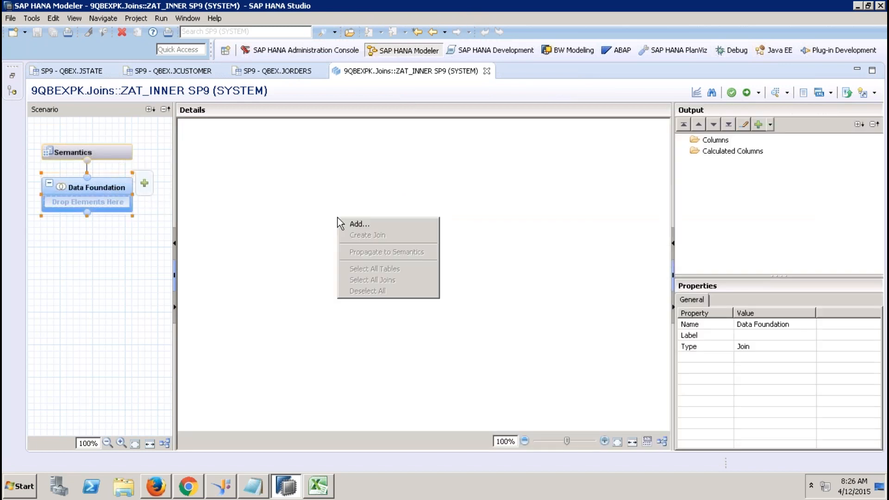
{"action": "left_click", "coordinate": [367, 221]}
{"action": "type", "text": "JSTATE"}
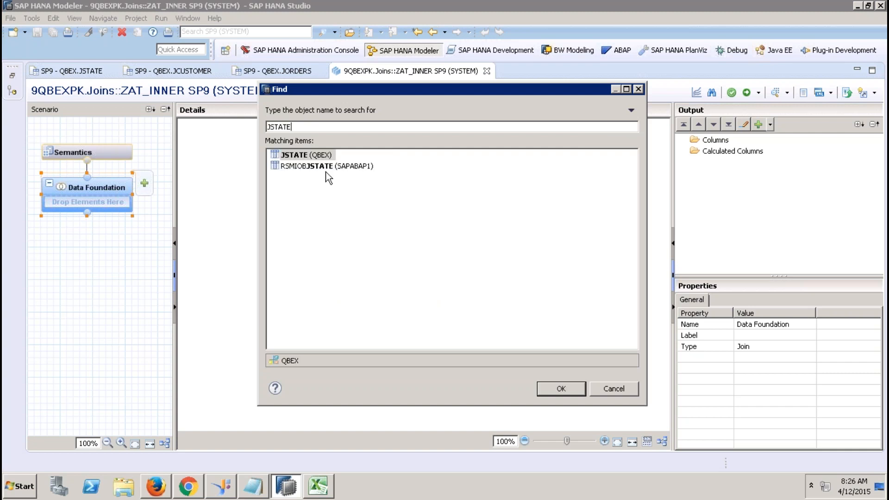
{"action": "left_click", "coordinate": [317, 157]}
{"action": "double_click", "coordinate": [316, 158]}
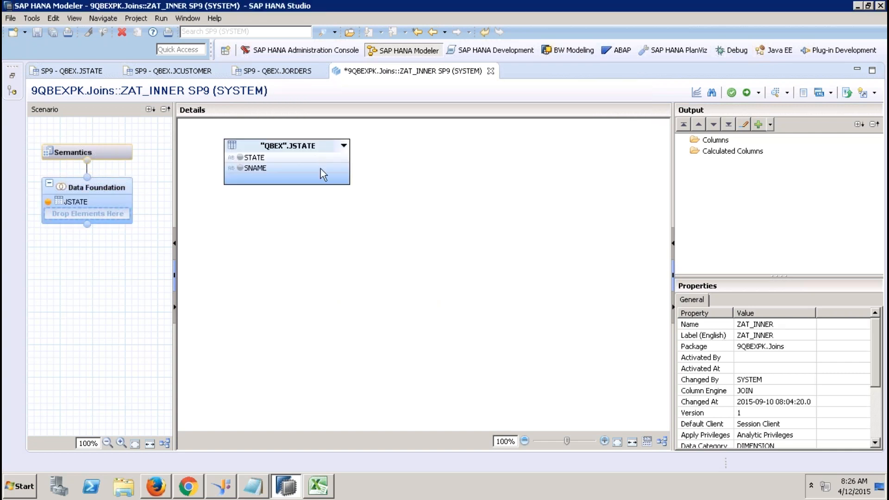
Add the JCUSTOMER table from schema QBEX to the Data Foundation and move it farther away from JSTATE.
{"action": "right_click", "coordinate": [383, 209]}
{"action": "left_click", "coordinate": [406, 212]}
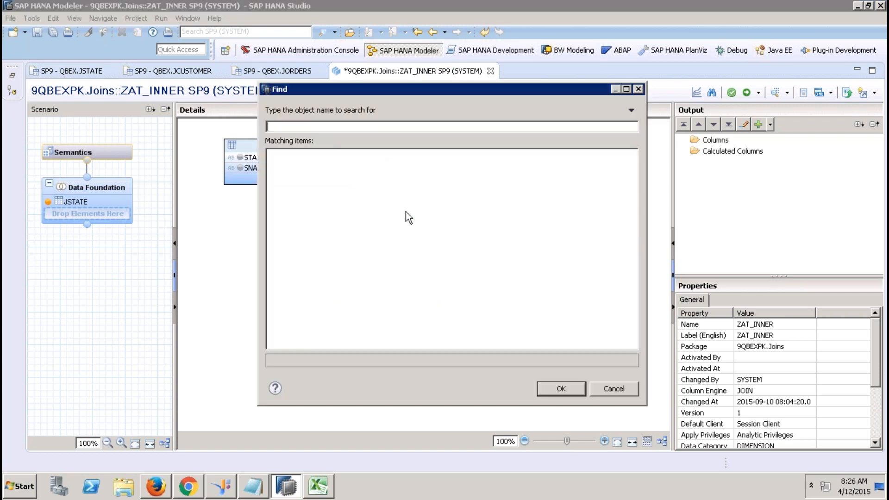
{"action": "type", "text": "JCUST"}
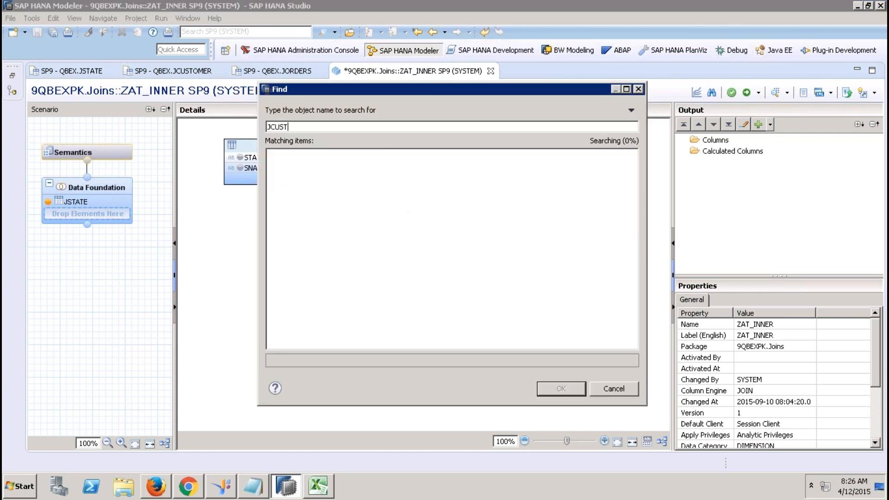
{"action": "double_click", "coordinate": [329, 165]}
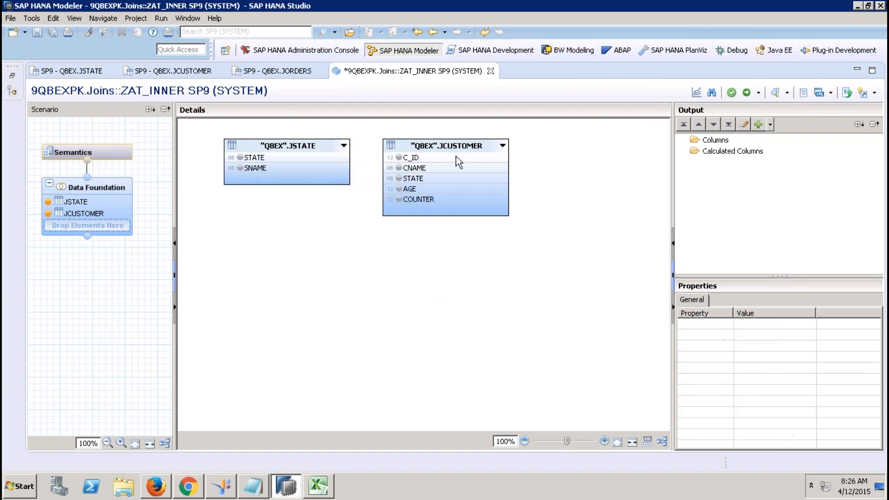
{"action": "left_click_drag", "start_coordinate": [458, 143], "coordinate": [516, 139]}
Start a new join with JCUSTOMER as the left table and JSTATE as the right table.
{"action": "right_click", "coordinate": [380, 224]}
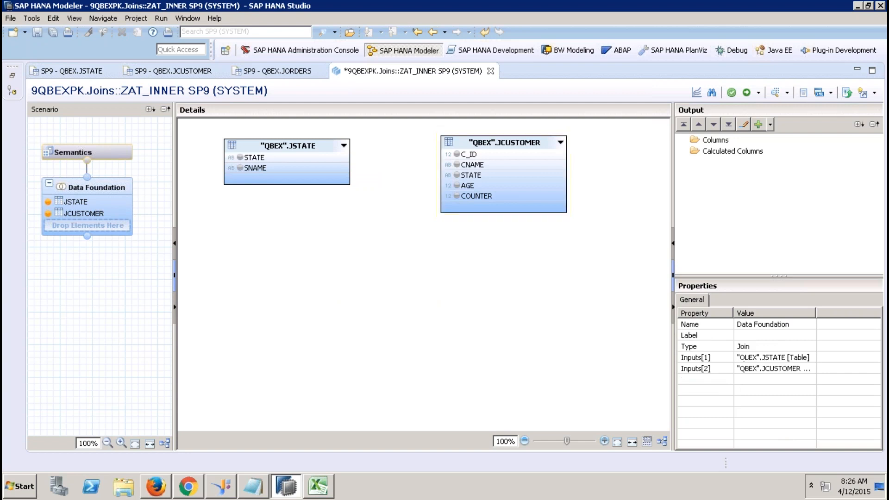
{"action": "left_click", "coordinate": [412, 243]}
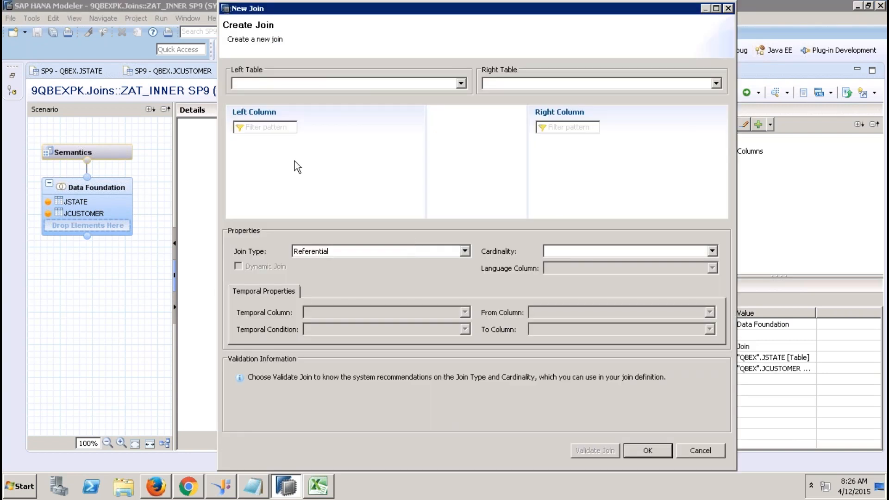
{"action": "left_click", "coordinate": [268, 80]}
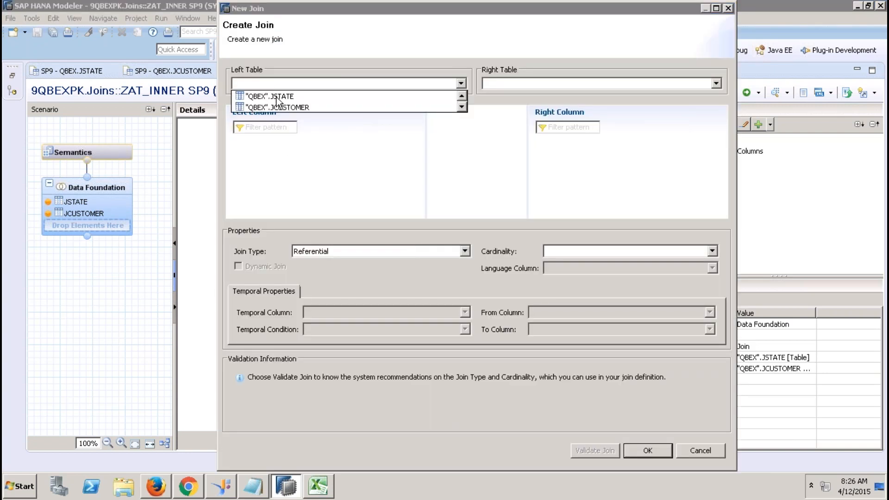
{"action": "left_click", "coordinate": [288, 106]}
{"action": "left_click", "coordinate": [532, 85]}
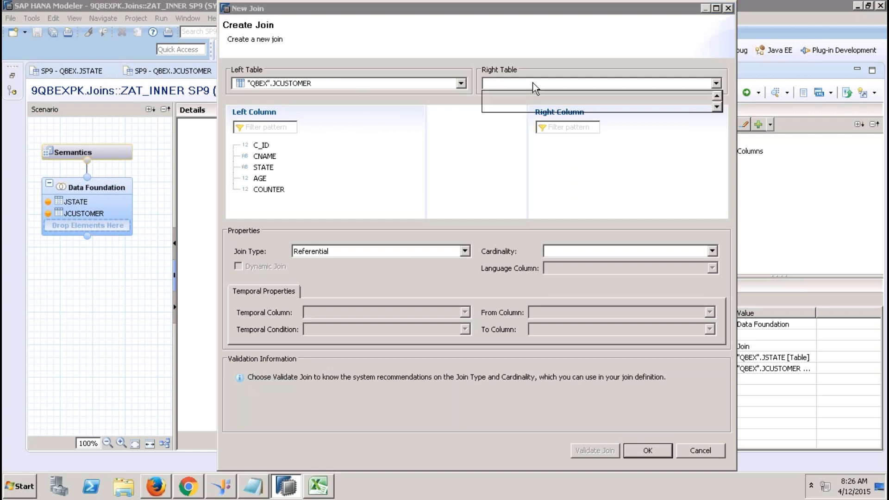
{"action": "left_click", "coordinate": [528, 97]}
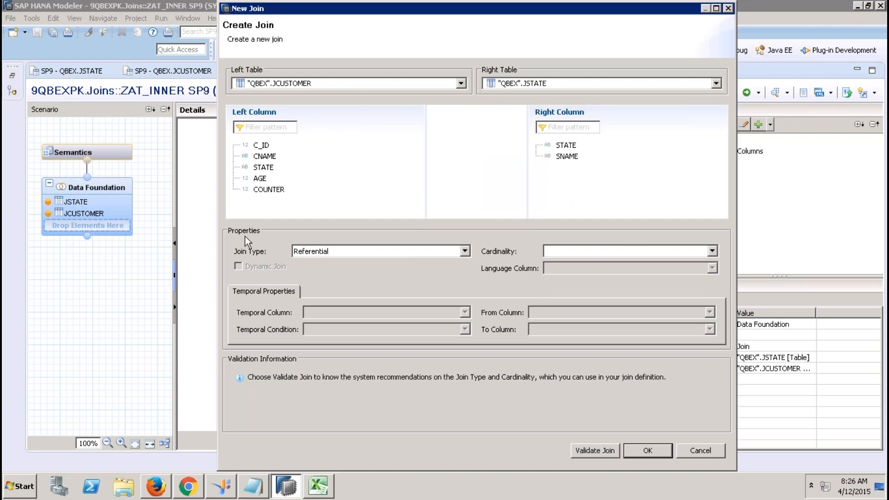
Link the STATE columns of both tables, set the join type to Inner, and create the join.
{"action": "left_click", "coordinate": [263, 168]}
{"action": "left_click_drag", "start_coordinate": [262, 171], "coordinate": [569, 146]}
{"action": "left_click", "coordinate": [366, 251]}
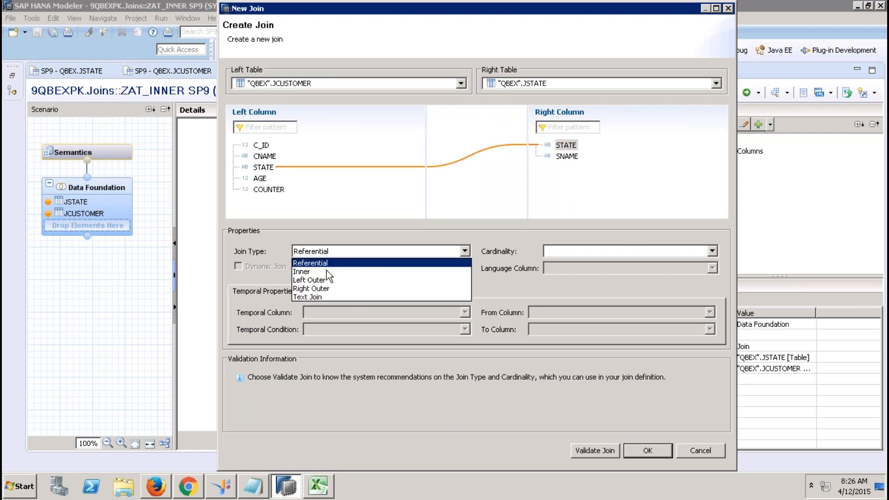
{"action": "left_click", "coordinate": [310, 272]}
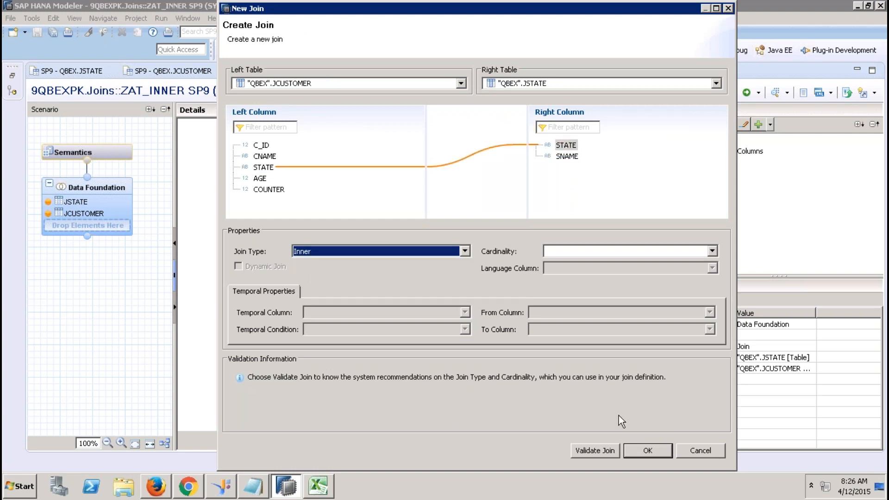
{"action": "left_click", "coordinate": [647, 450]}
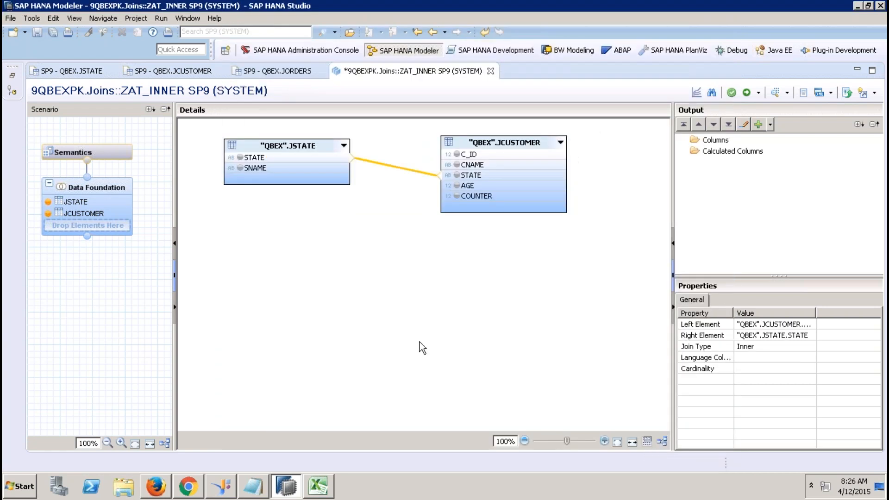
Add C_ID, CNAME and AGE from JCUSTOMER and SNAME from JSTATE to the output columns.
{"action": "left_click", "coordinate": [457, 154]}
{"action": "left_click", "coordinate": [458, 164]}
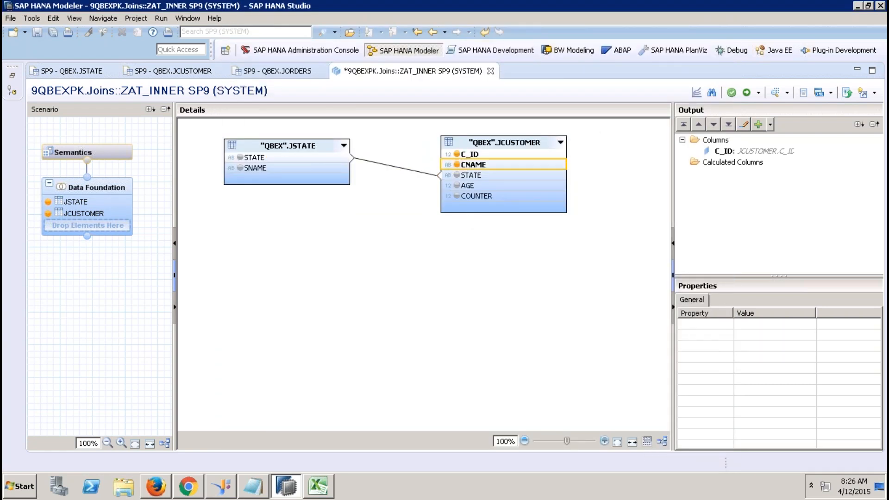
{"action": "left_click", "coordinate": [457, 185]}
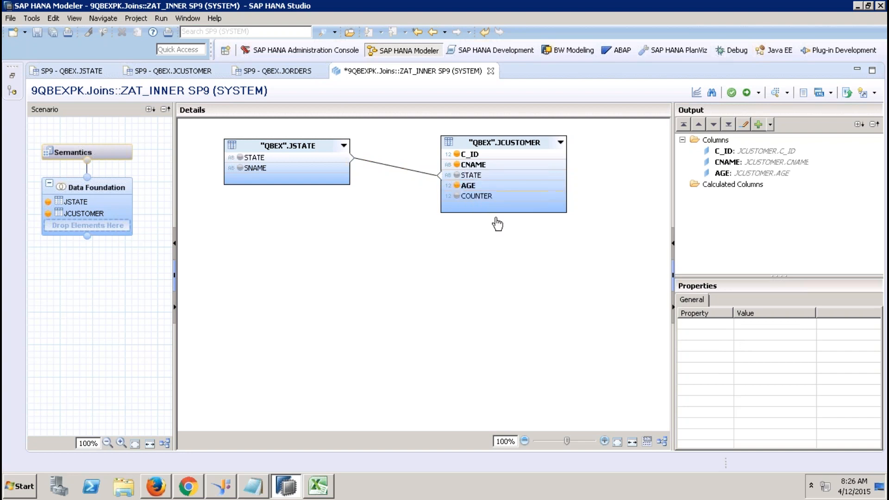
{"action": "left_click", "coordinate": [240, 168]}
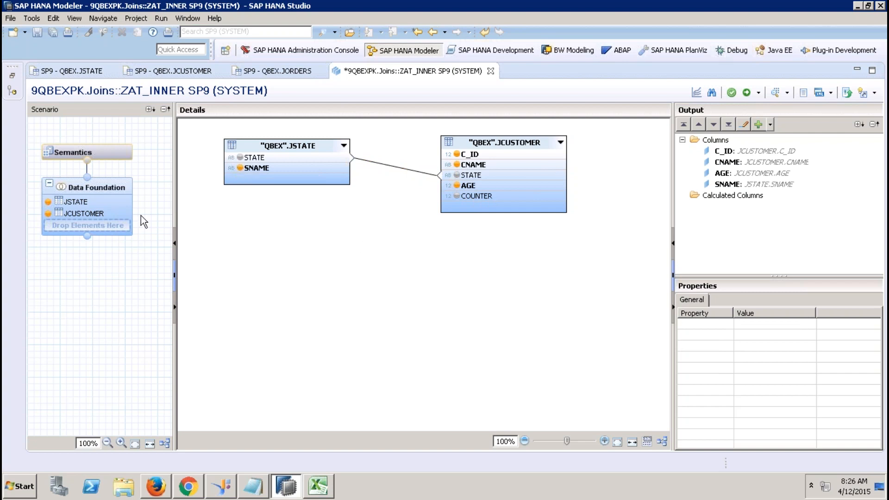
Open the Semantics node of ZAT_INNER and try to save and activate the view.
{"action": "left_click", "coordinate": [119, 152]}
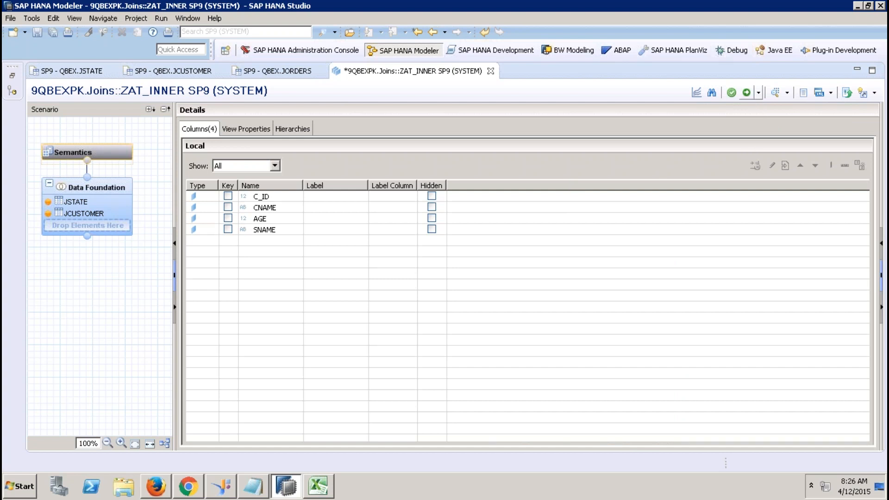
{"action": "left_click", "coordinate": [746, 92]}
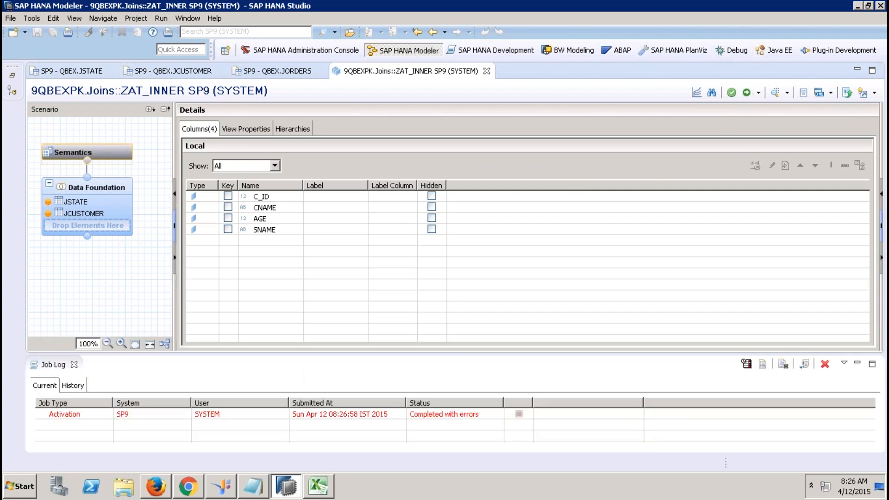
Open the details of the failed activation job, read the error message for ZAT_INNER, and close the report.
{"action": "left_click", "coordinate": [484, 418]}
{"action": "double_click", "coordinate": [484, 417]}
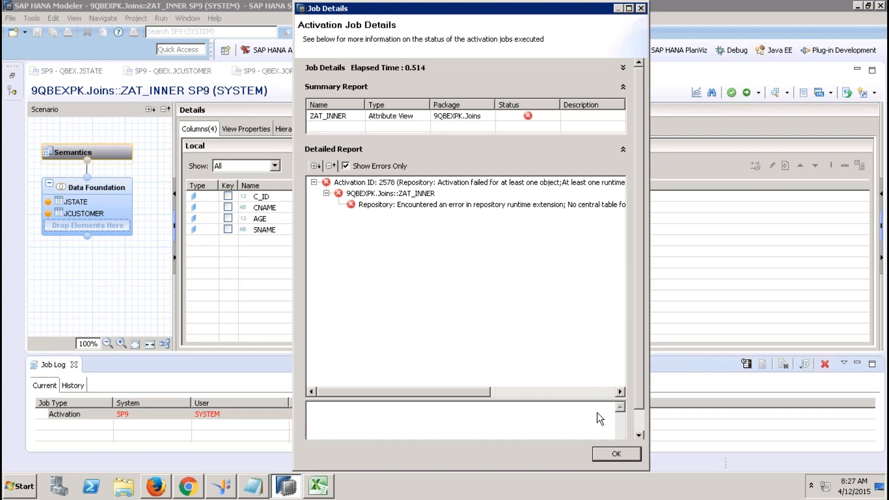
{"action": "left_click", "coordinate": [537, 205]}
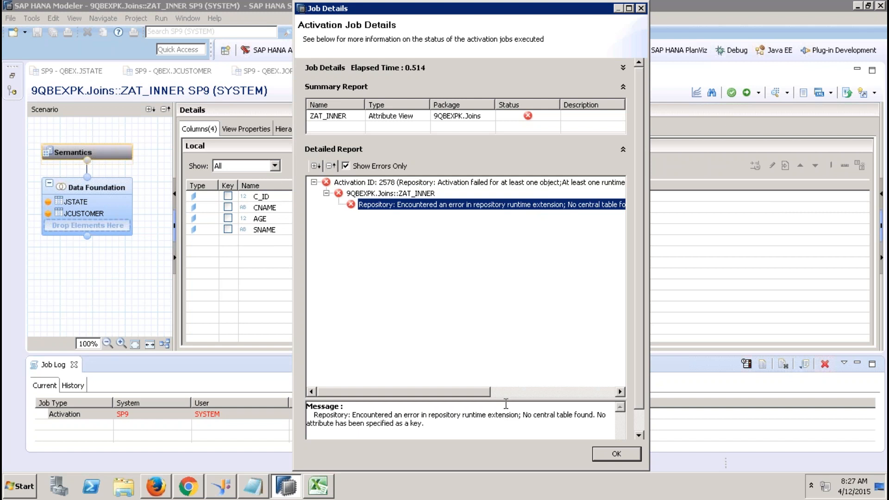
{"action": "left_click", "coordinate": [615, 455]}
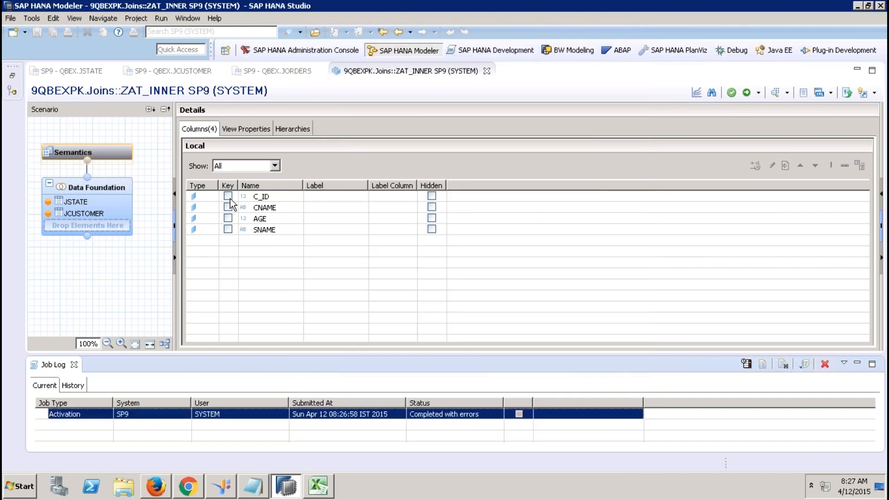
Mark C_ID as the key attribute of ZAT_INNER, save and activate the view again, and close the job log.
{"action": "left_click", "coordinate": [228, 196]}
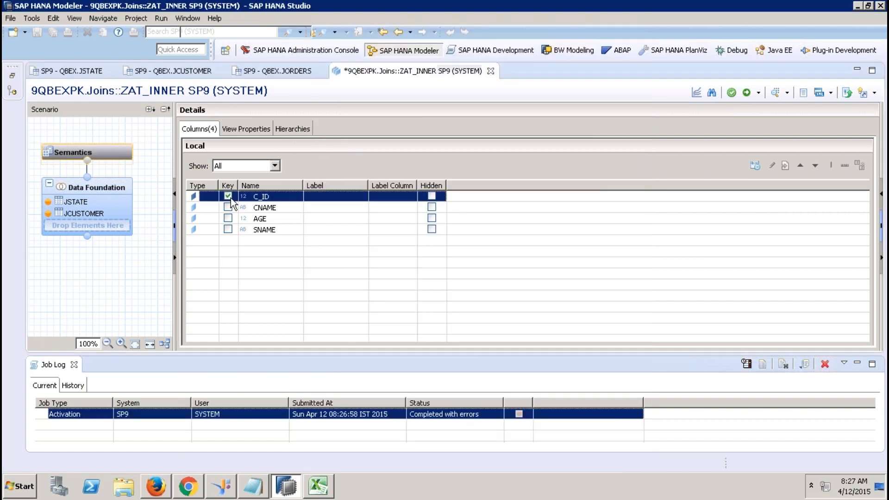
{"action": "left_click", "coordinate": [747, 94]}
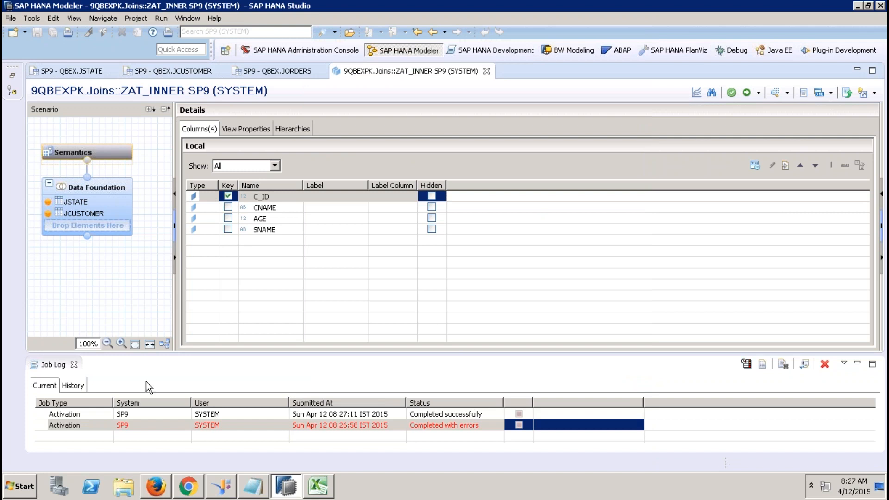
{"action": "left_click", "coordinate": [74, 364]}
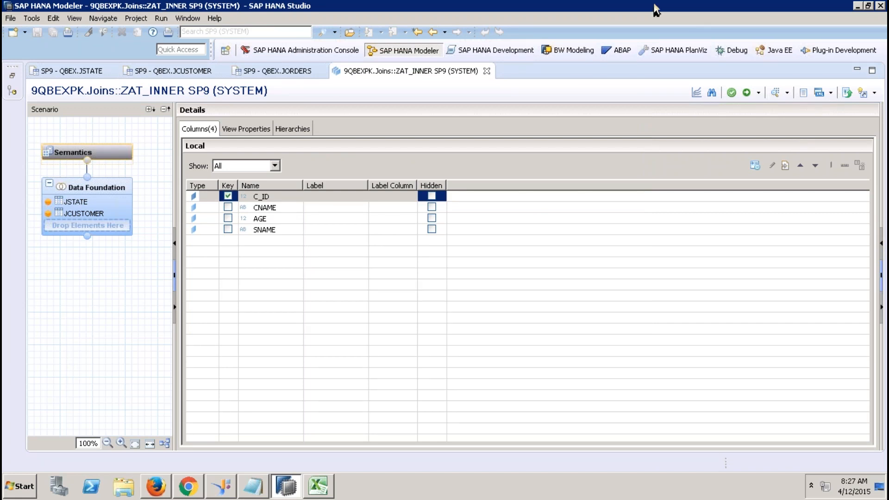
Switch to the PowerPoint joins presentation and examine the Connecting Tables and Join Types slides in a slide show.
{"action": "mouse_move", "coordinate": [653, 2]}
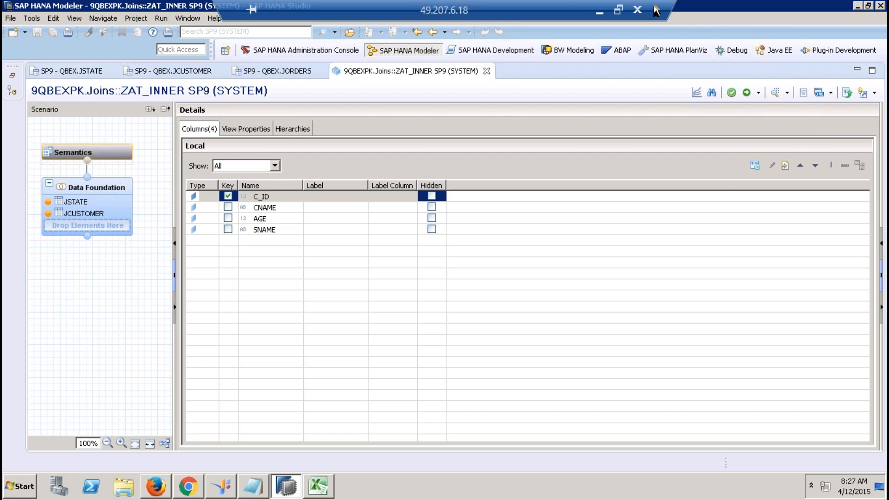
{"action": "left_click", "coordinate": [599, 9]}
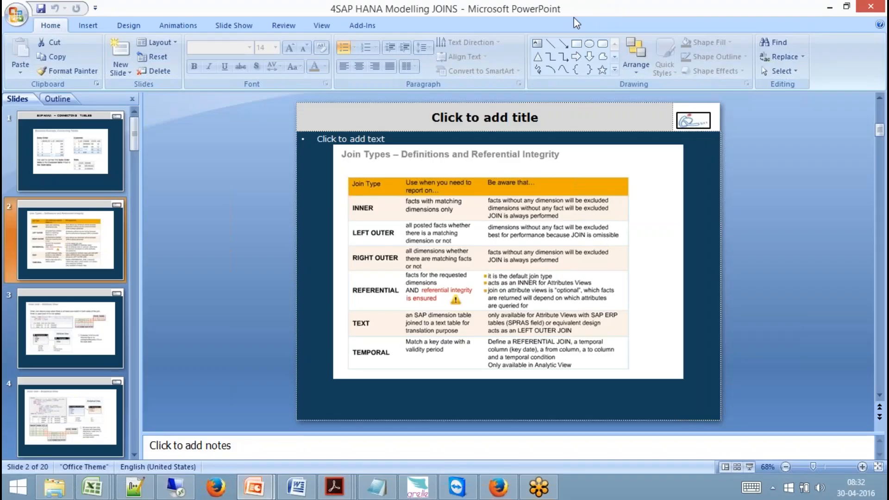
{"action": "left_click", "coordinate": [81, 158]}
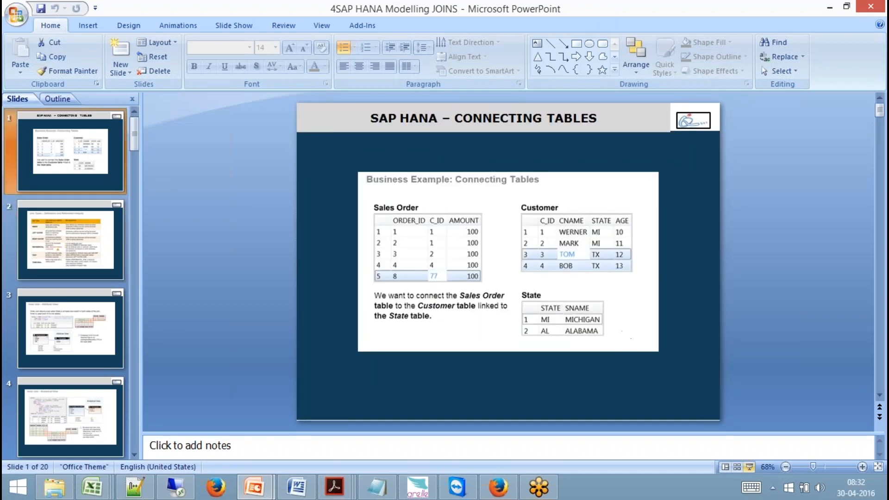
{"action": "left_click", "coordinate": [748, 467]}
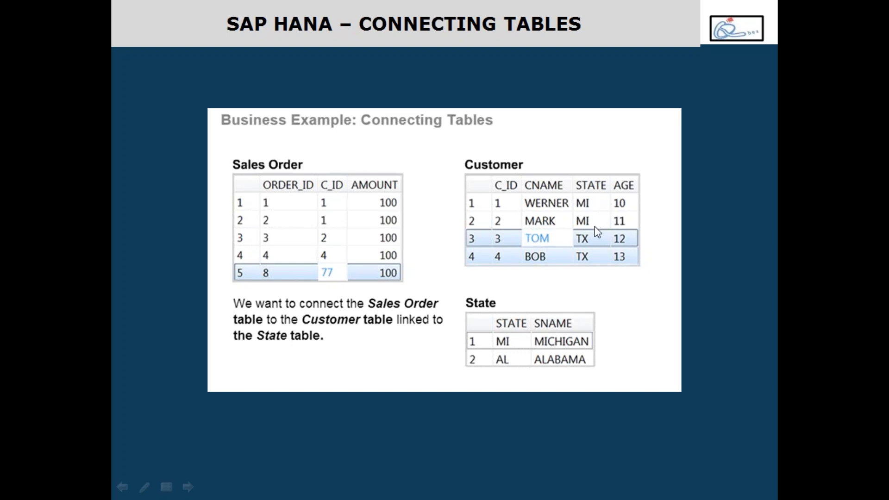
{"action": "left_click", "coordinate": [591, 204]}
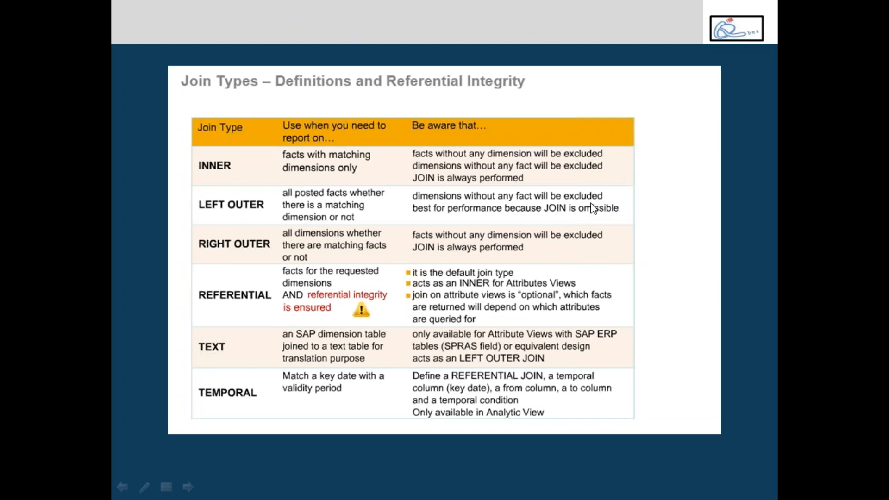
{"action": "key", "text": "Left"}
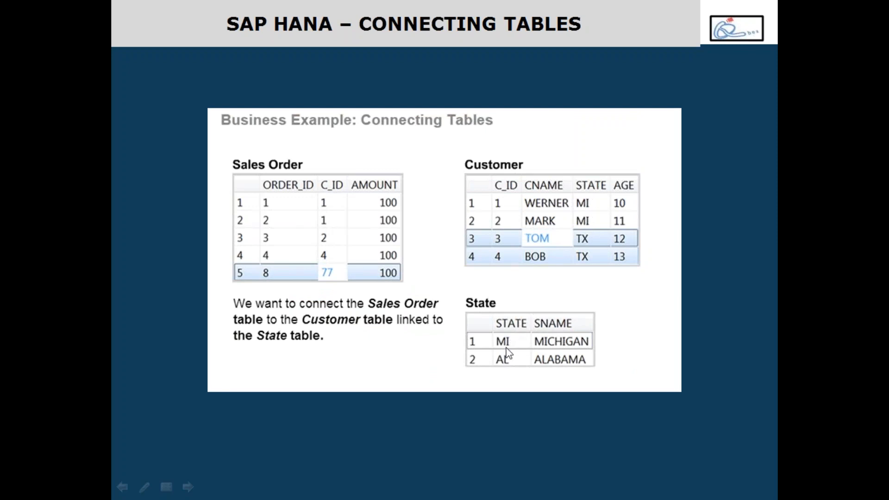
{"action": "key", "text": "Right"}
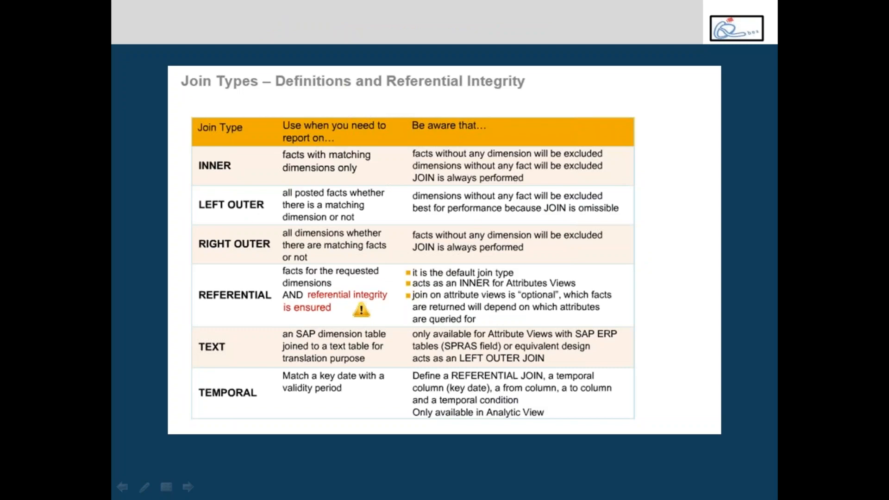
{"action": "key", "text": "Escape"}
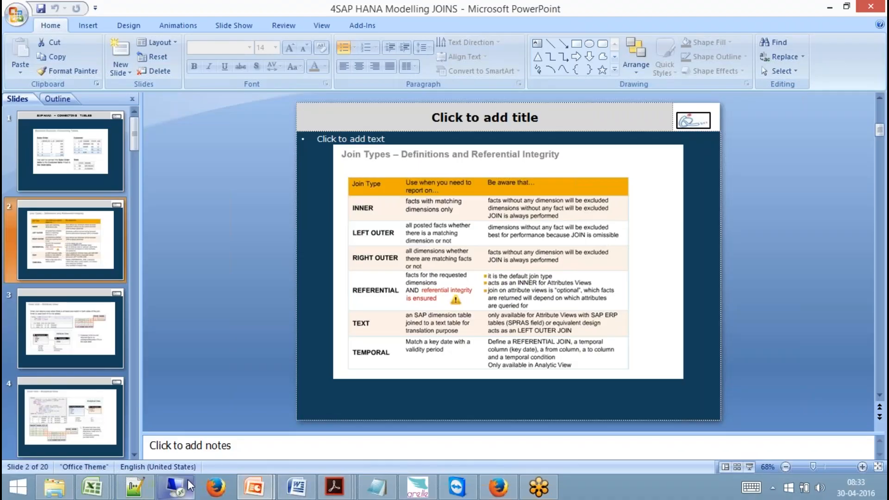
Return to SAP HANA Studio, examine the raw data preview of ZAT_INNER, and close the preview and the view editor.
{"action": "left_click", "coordinate": [176, 486]}
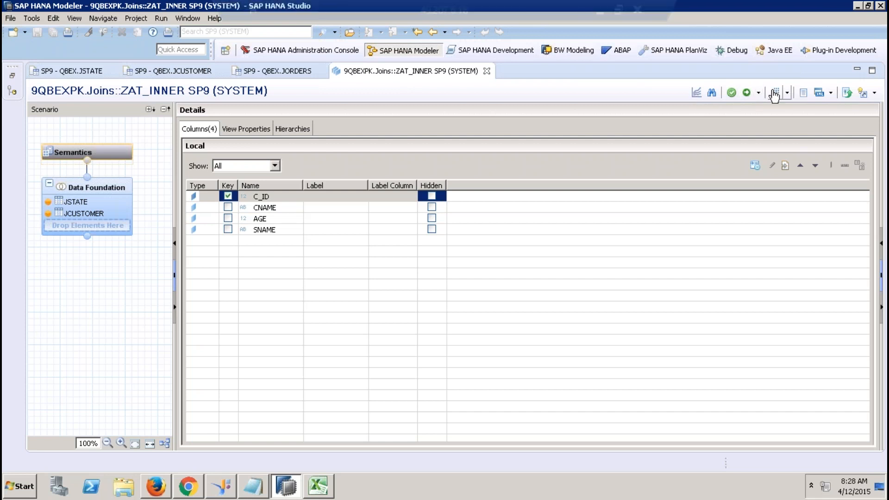
{"action": "left_click", "coordinate": [774, 94]}
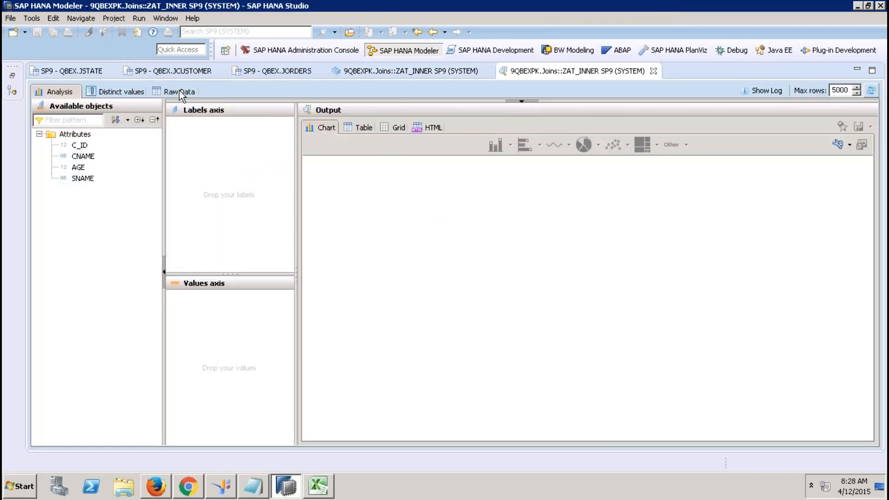
{"action": "left_click", "coordinate": [179, 93]}
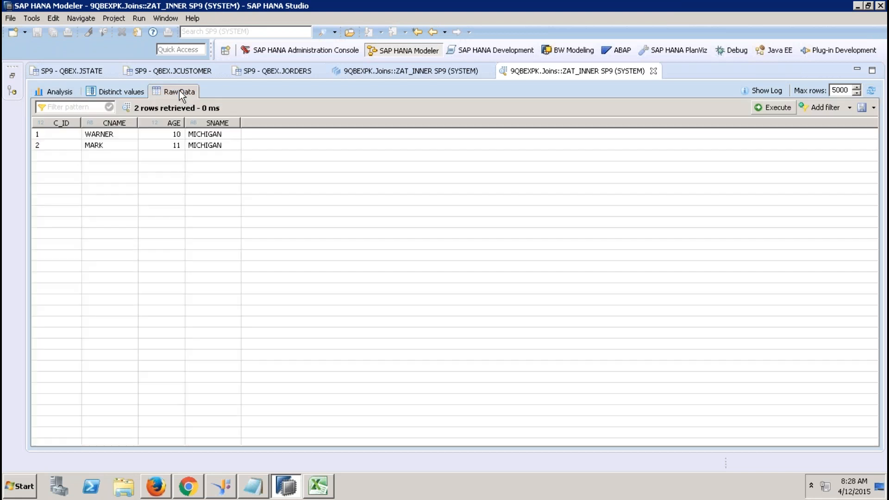
{"action": "left_click", "coordinate": [52, 138]}
{"action": "key", "text": "Down"}
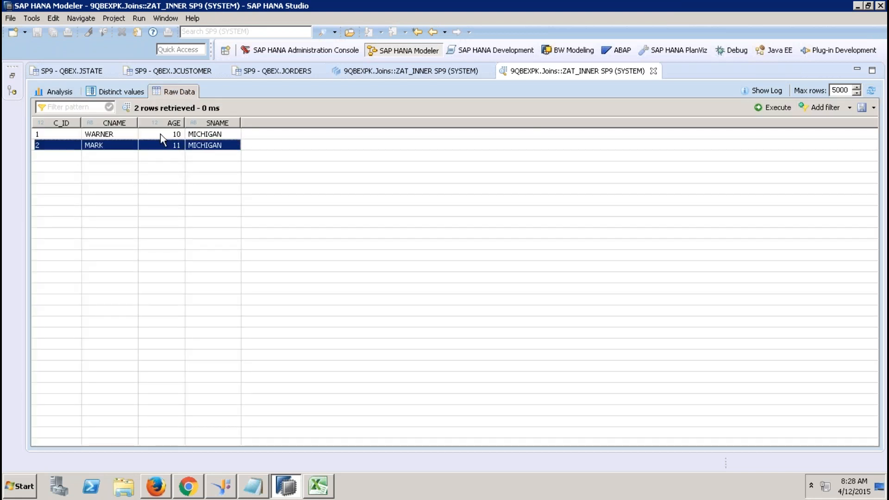
{"action": "left_click", "coordinate": [215, 135]}
{"action": "left_click", "coordinate": [216, 147]}
{"action": "left_click", "coordinate": [653, 71]}
{"action": "left_click", "coordinate": [486, 71]}
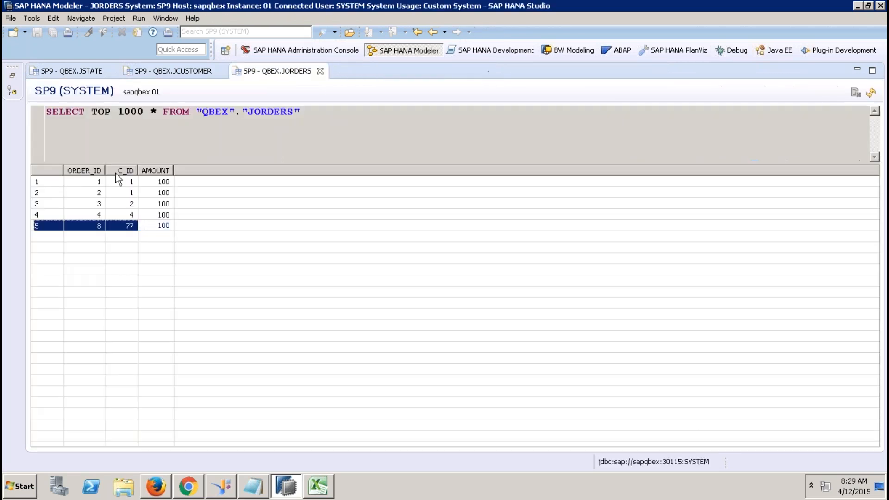
Create a new analytic view named ZAV_INNER in the Joins package and minimize the Systems view.
{"action": "left_click", "coordinate": [12, 78]}
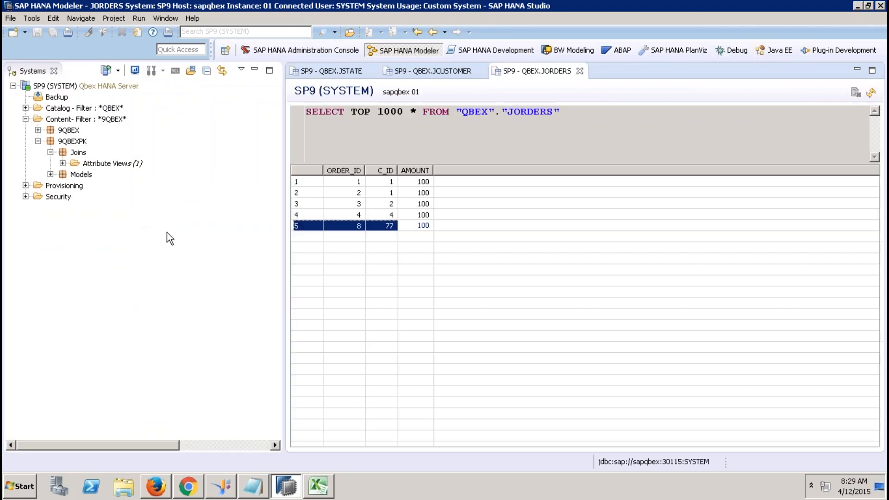
{"action": "right_click", "coordinate": [79, 153]}
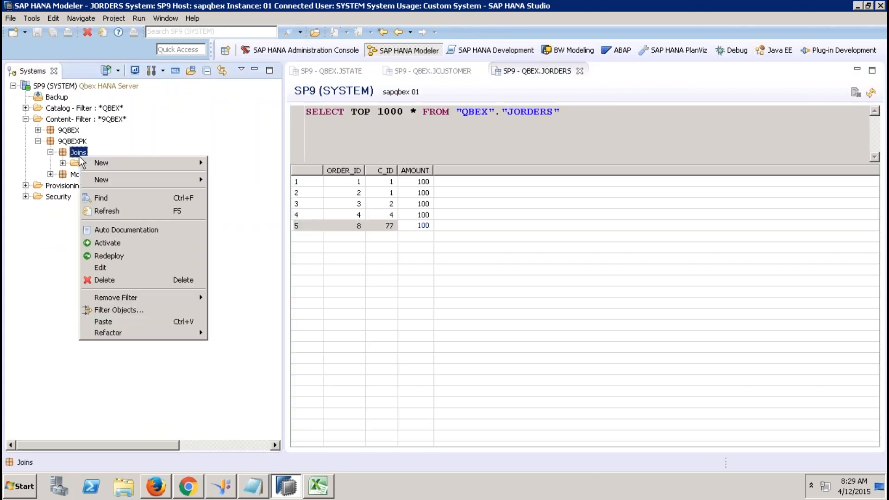
{"action": "mouse_move", "coordinate": [123, 185]}
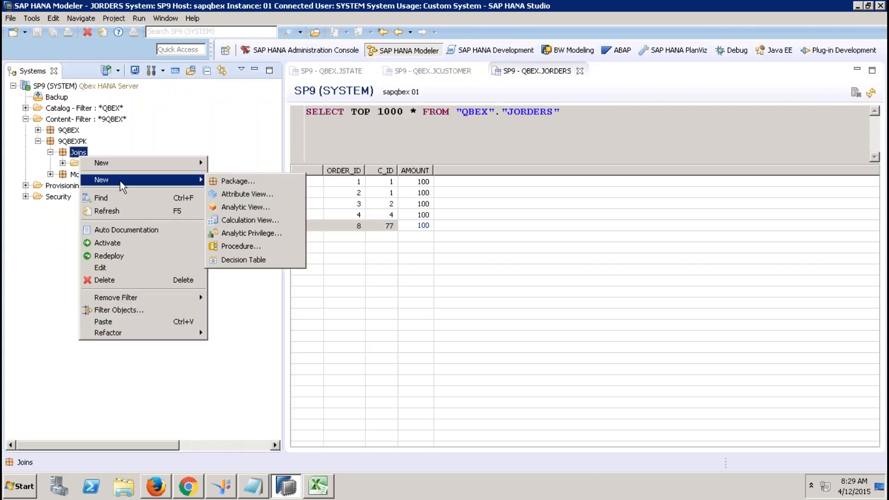
{"action": "left_click", "coordinate": [255, 206]}
{"action": "type", "text": "Z"}
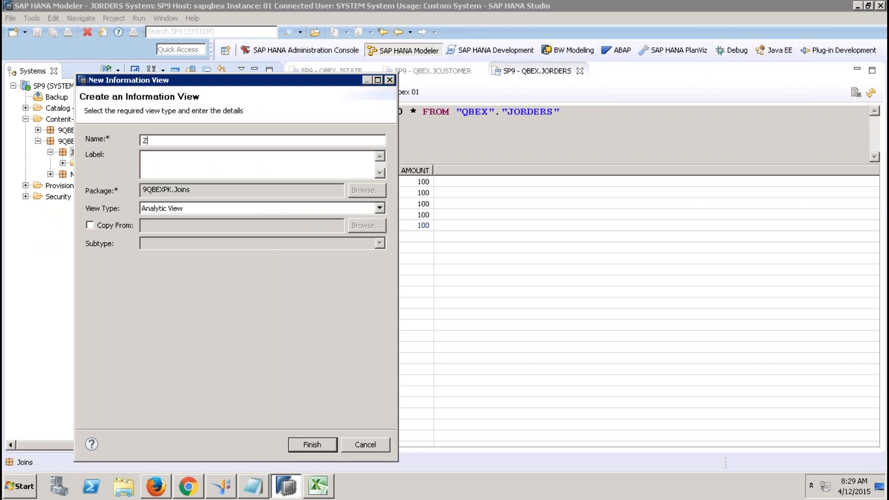
{"action": "type", "text": "AV_INNER"}
{"action": "key", "text": "Tab"}
{"action": "left_click", "coordinate": [312, 444]}
{"action": "left_click", "coordinate": [255, 71]}
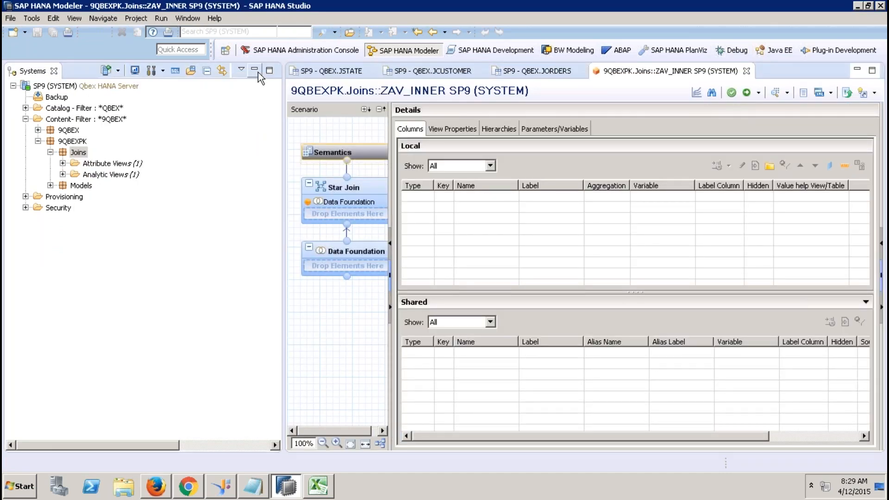
Add the JORDERS table from schema QBEX to the Data Foundation of ZAV_INNER.
{"action": "left_click", "coordinate": [118, 251]}
{"action": "right_click", "coordinate": [354, 204]}
{"action": "left_click", "coordinate": [421, 210]}
{"action": "type", "text": "JORDER"}
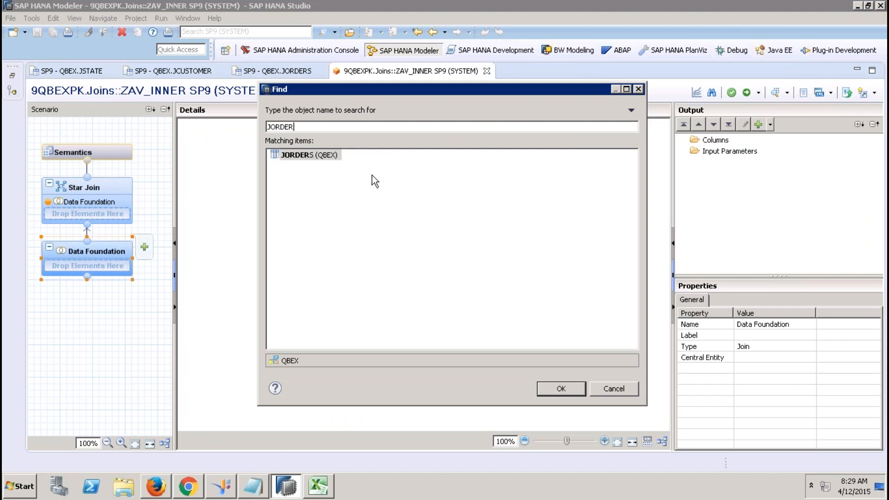
{"action": "double_click", "coordinate": [331, 157]}
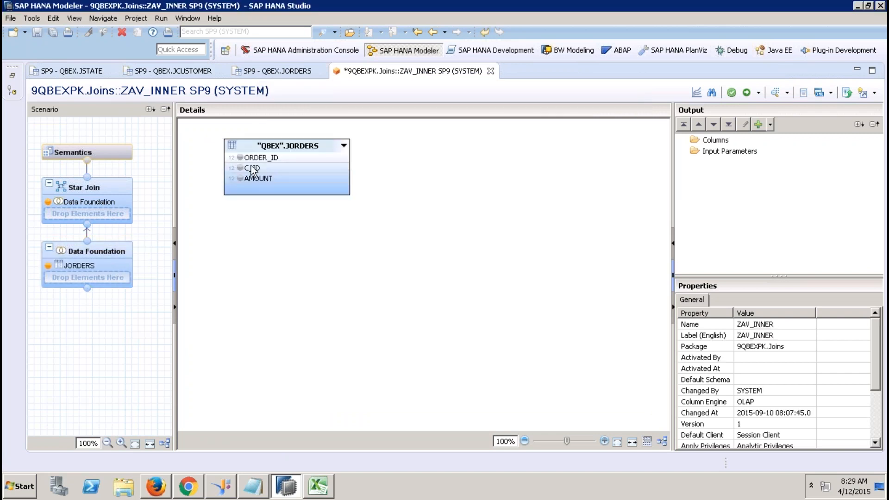
Add ORDER_ID, C_ID and AMOUNT from JORDERS to the output columns.
{"action": "left_click", "coordinate": [240, 157]}
{"action": "left_click", "coordinate": [240, 168]}
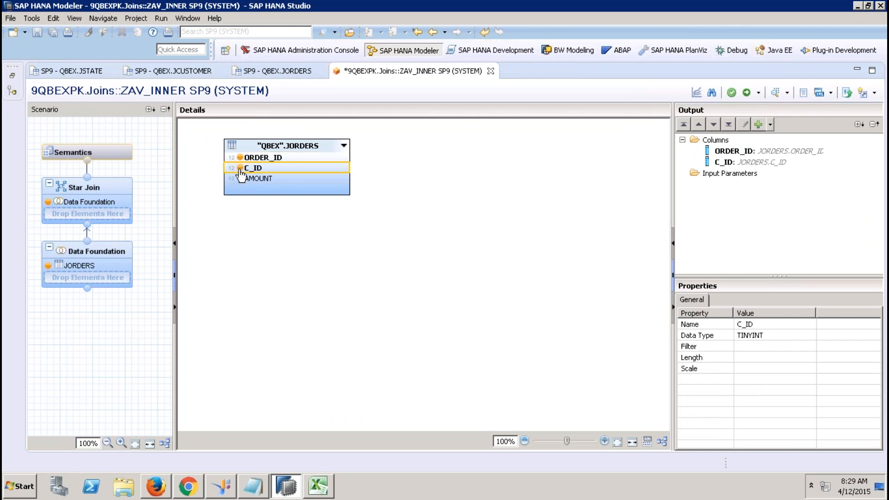
{"action": "left_click", "coordinate": [240, 178]}
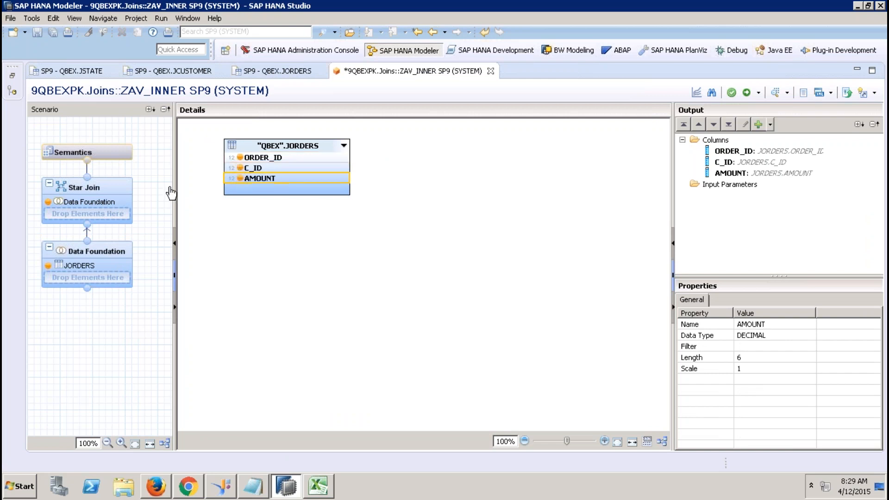
Add the attribute view ZAT_INNER to the Star Join and link the Data Foundation's C_ID to its C_ID.
{"action": "left_click", "coordinate": [122, 200]}
{"action": "left_click", "coordinate": [13, 75]}
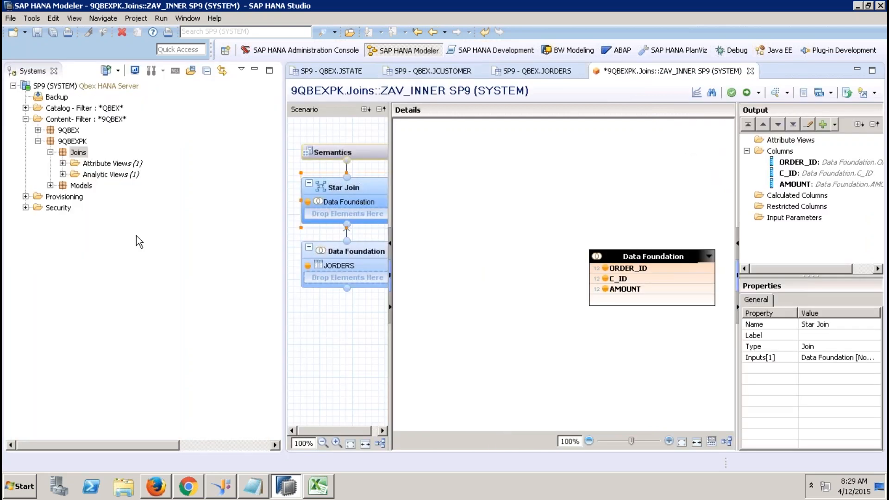
{"action": "left_click", "coordinate": [63, 163]}
{"action": "left_click_drag", "start_coordinate": [128, 177], "coordinate": [341, 204]}
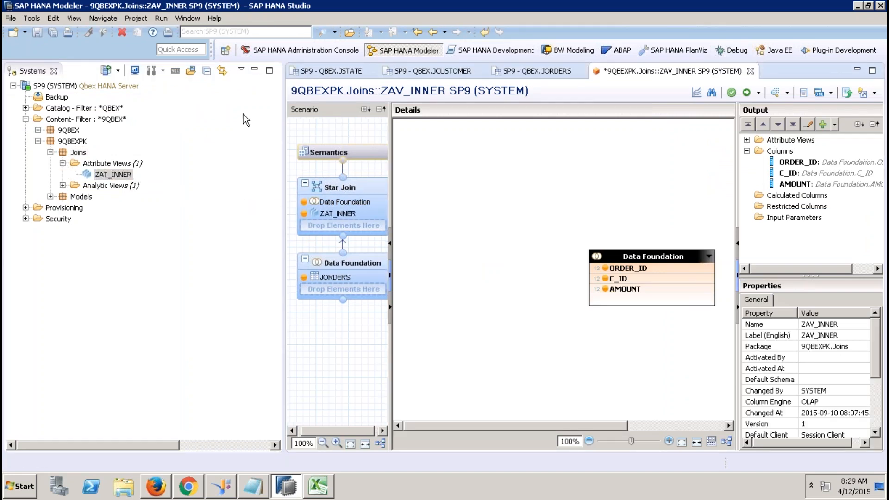
{"action": "left_click", "coordinate": [254, 70]}
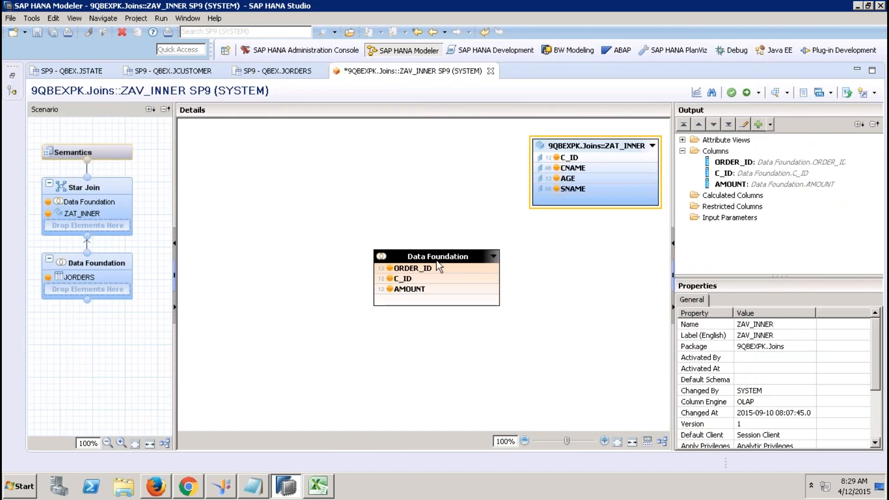
{"action": "left_click_drag", "start_coordinate": [426, 279], "coordinate": [538, 160]}
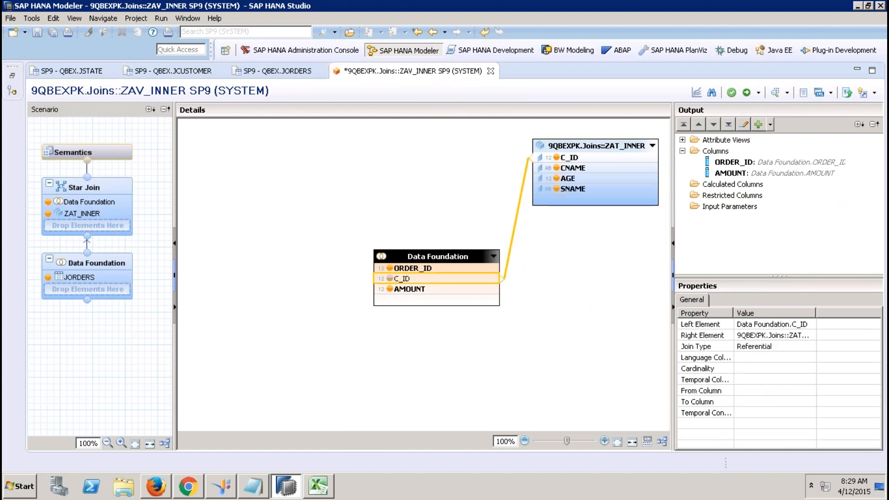
In the semantics of ZAV_INNER, classify AMOUNT as a measure and ORDER_ID as an attribute, and activate the view.
{"action": "left_click", "coordinate": [113, 153]}
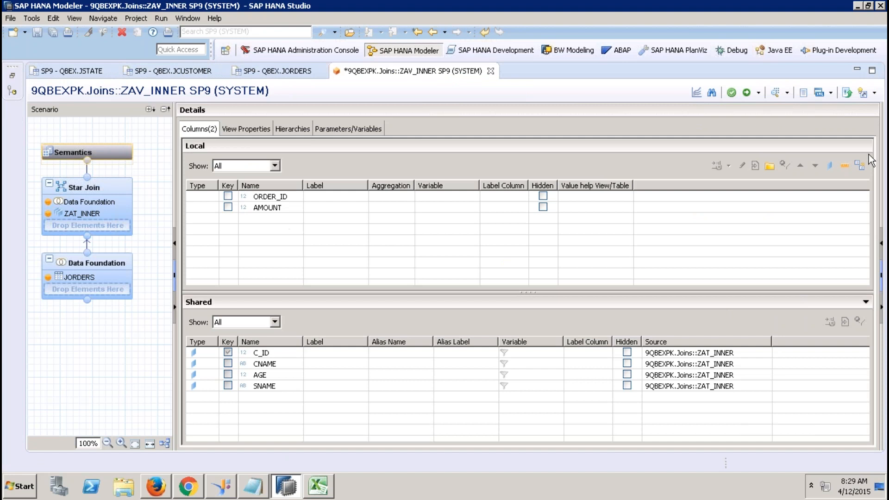
{"action": "left_click", "coordinate": [844, 166]}
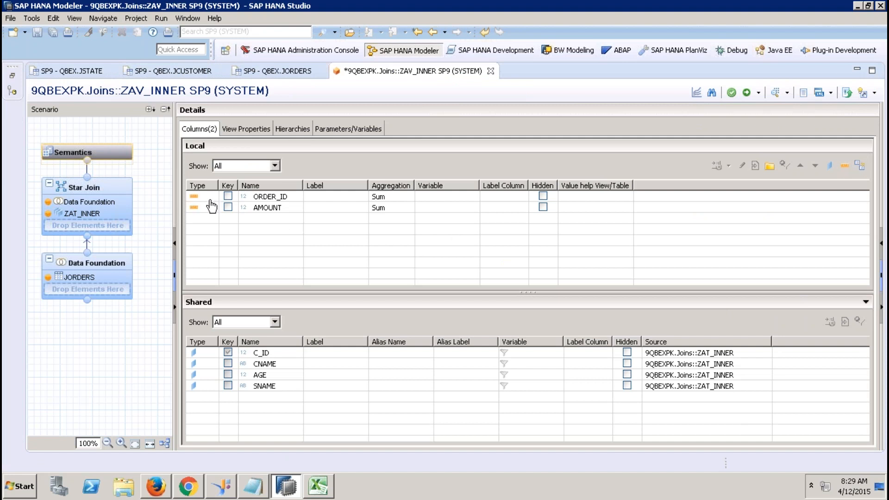
{"action": "left_click", "coordinate": [210, 197]}
{"action": "left_click", "coordinate": [213, 196]}
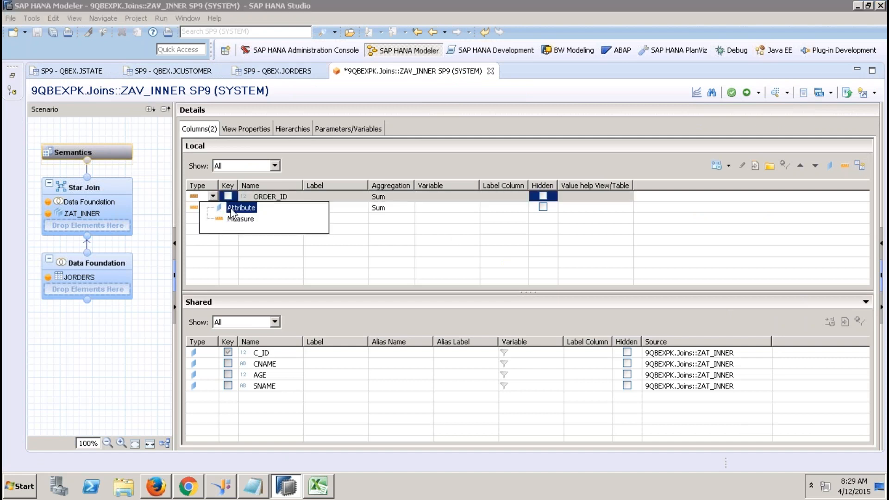
{"action": "left_click", "coordinate": [231, 208]}
{"action": "left_click", "coordinate": [746, 92]}
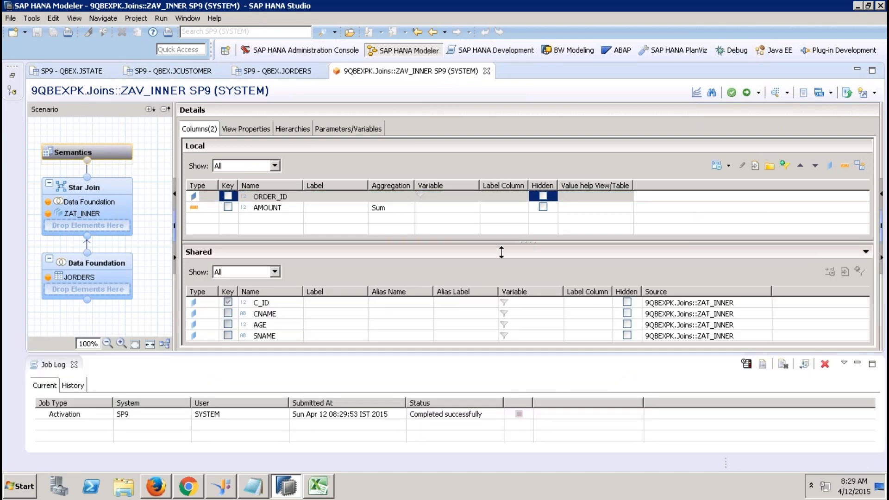
{"action": "left_click", "coordinate": [74, 365]}
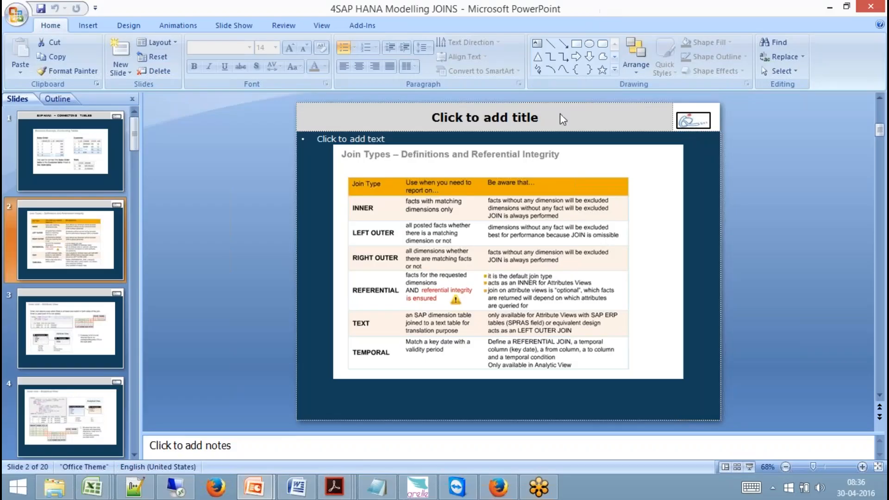
Switch to PowerPoint and present the Connecting Tables slide to examine the sales order, customer and state tables.
{"action": "key", "text": "Page_Up"}
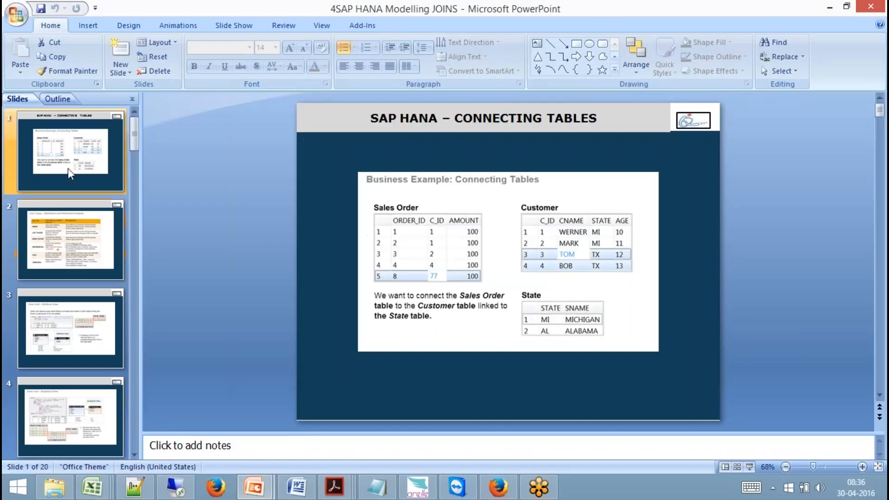
{"action": "left_click", "coordinate": [750, 466]}
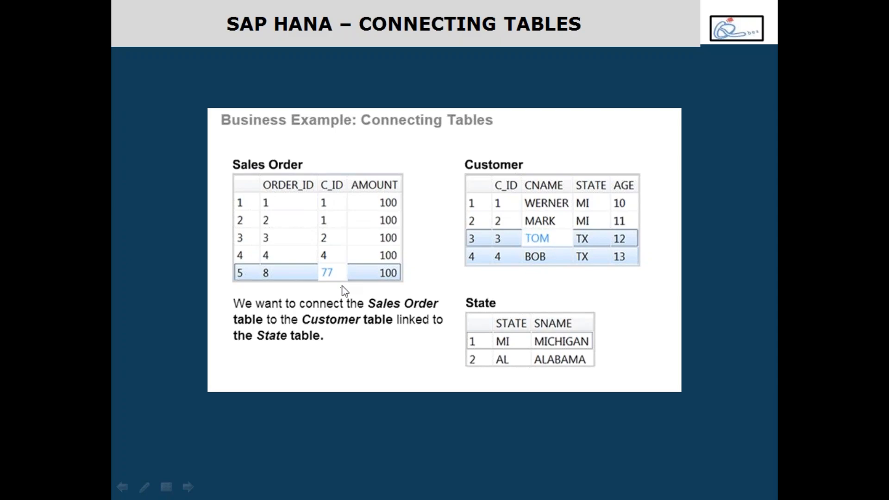
{"action": "key", "text": "Escape"}
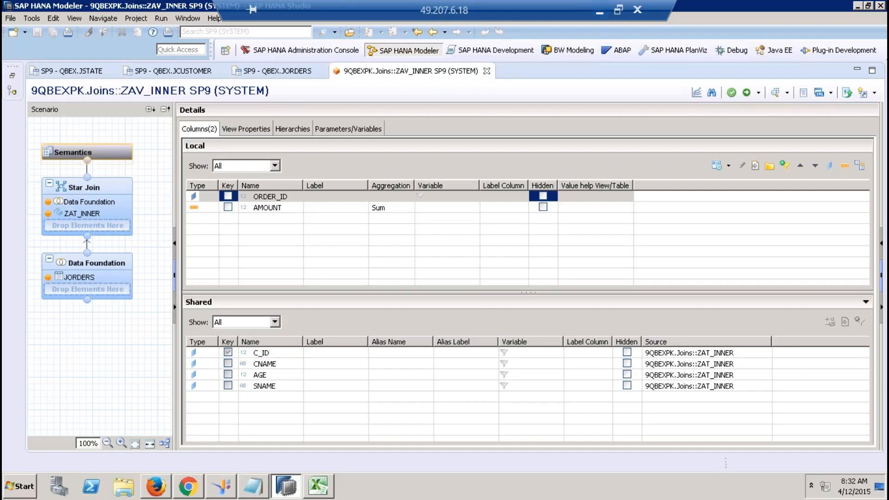
Change the Star Join between the Data Foundation and ZAT_INNER to join type Inner and reactivate ZAV_INNER.
{"action": "left_click", "coordinate": [93, 202]}
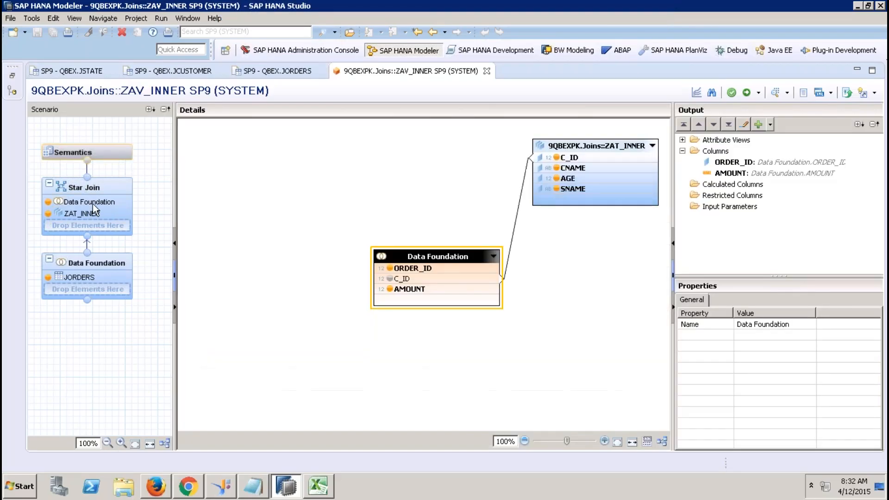
{"action": "double_click", "coordinate": [514, 236]}
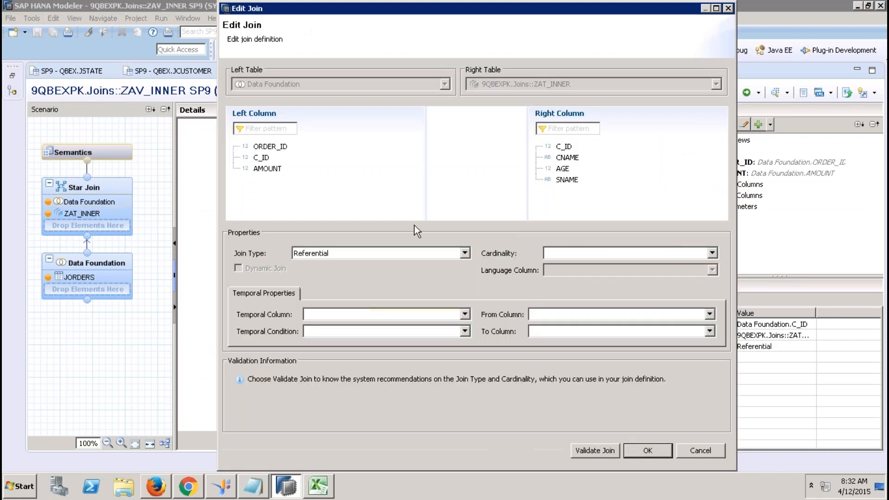
{"action": "left_click", "coordinate": [388, 254]}
{"action": "left_click", "coordinate": [323, 275]}
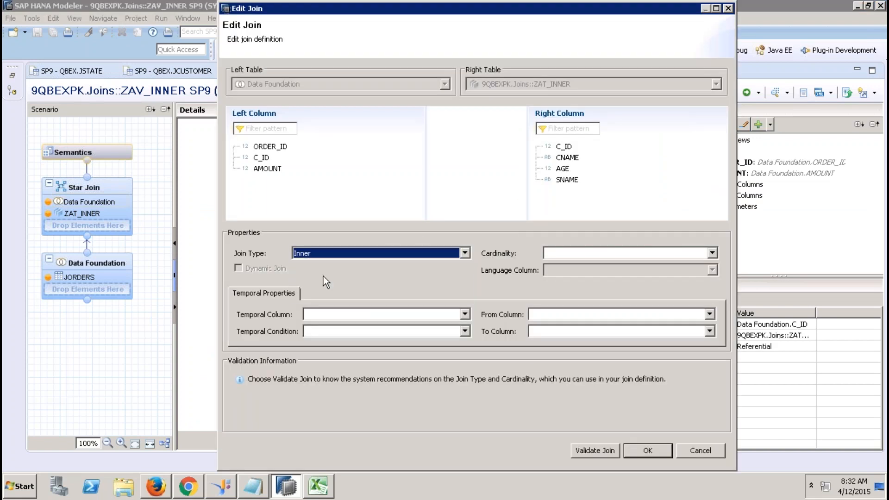
{"action": "left_click", "coordinate": [644, 452]}
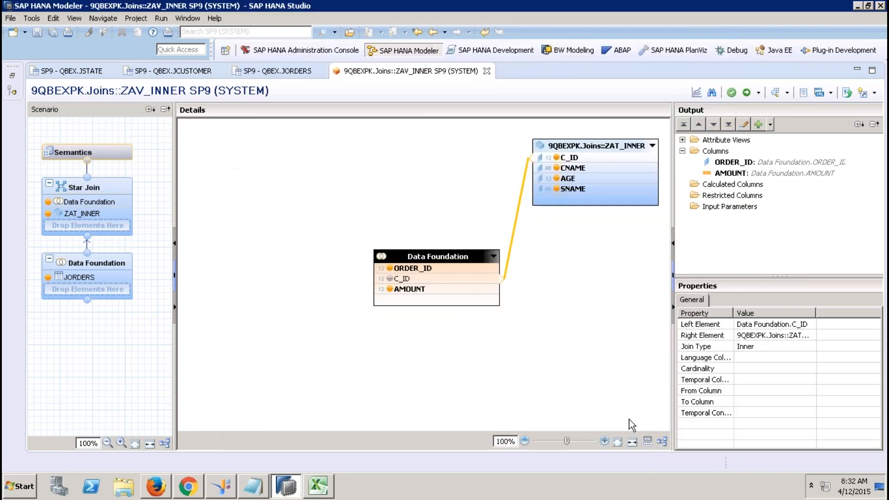
{"action": "left_click", "coordinate": [115, 155]}
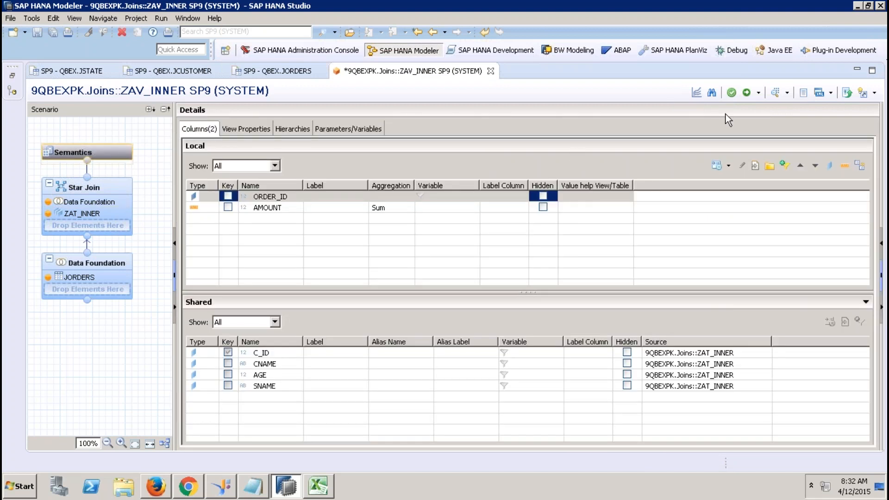
{"action": "left_click", "coordinate": [745, 93]}
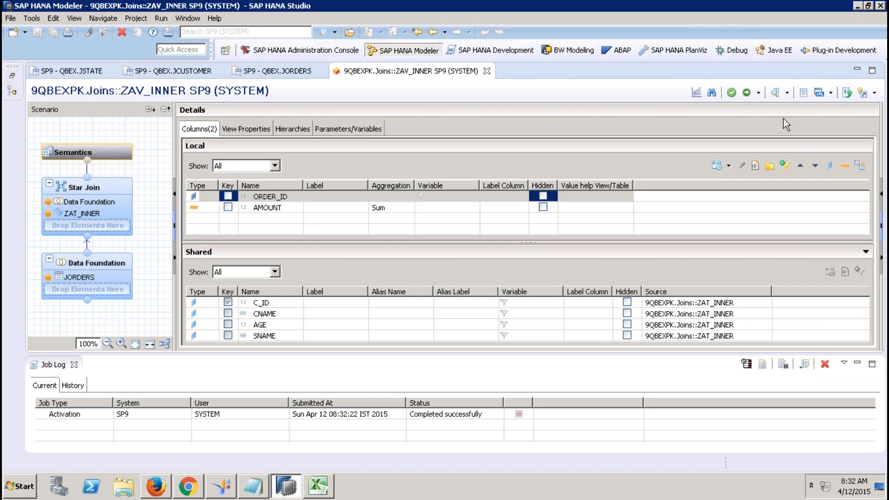
Preview the raw data of ZAV_INNER, examine the order and customer IDs in the joined rows, and close the preview and the view.
{"action": "left_click", "coordinate": [775, 92]}
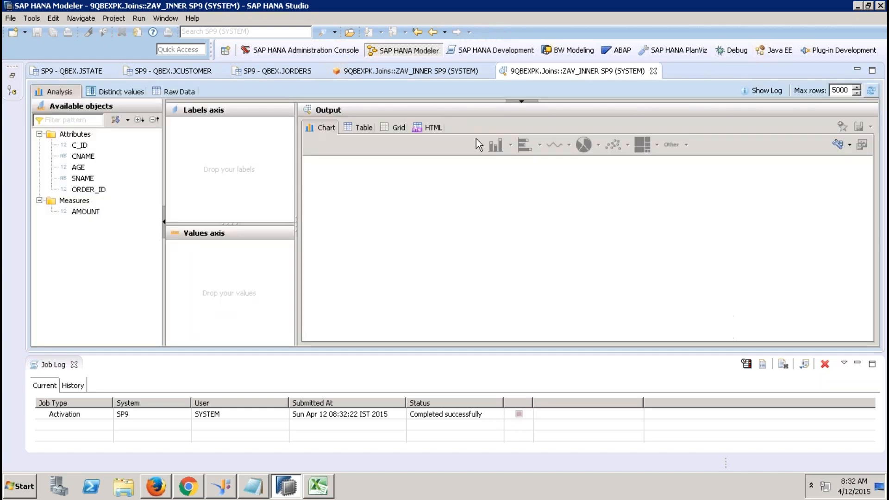
{"action": "left_click", "coordinate": [188, 91]}
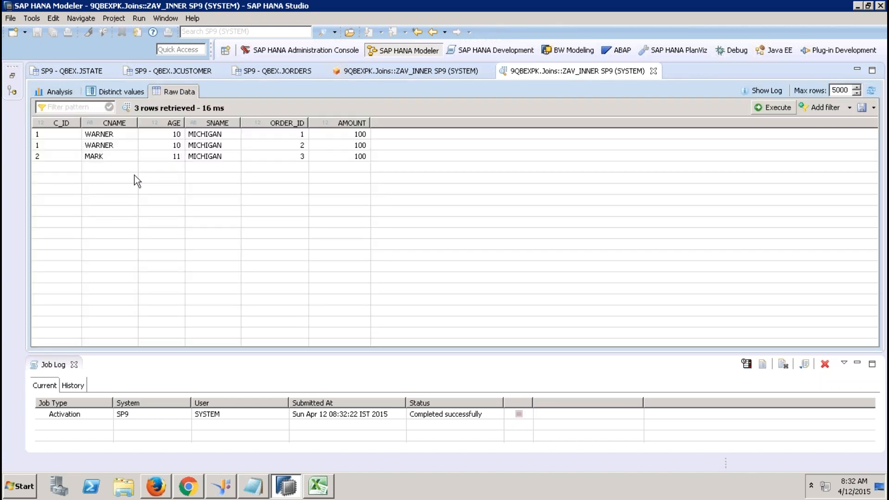
{"action": "left_click", "coordinate": [290, 132]}
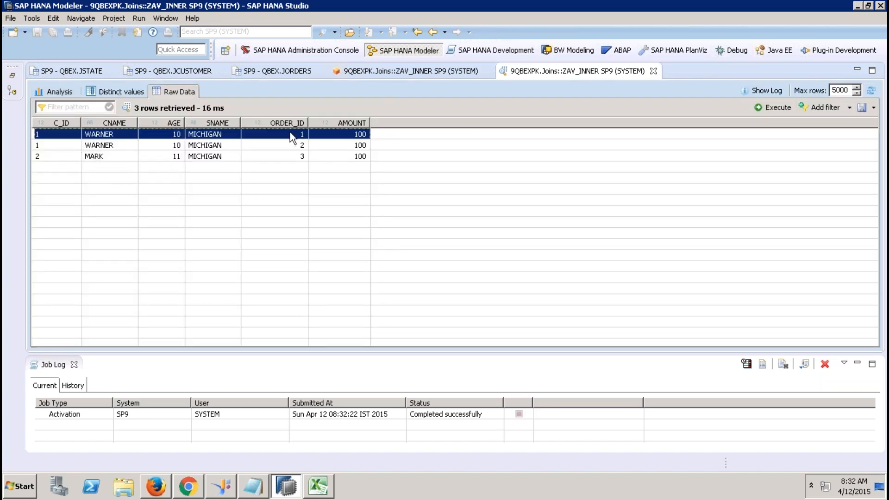
{"action": "left_click", "coordinate": [291, 143]}
{"action": "left_click", "coordinate": [290, 158]}
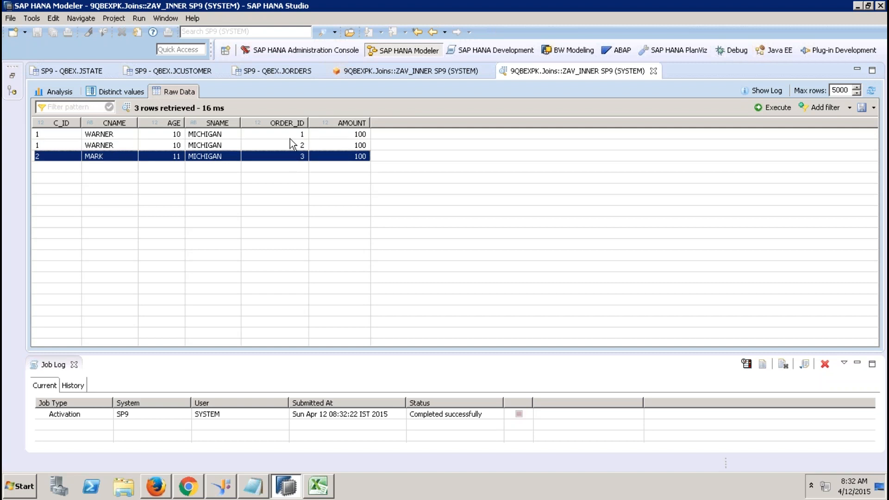
{"action": "left_click", "coordinate": [66, 133]}
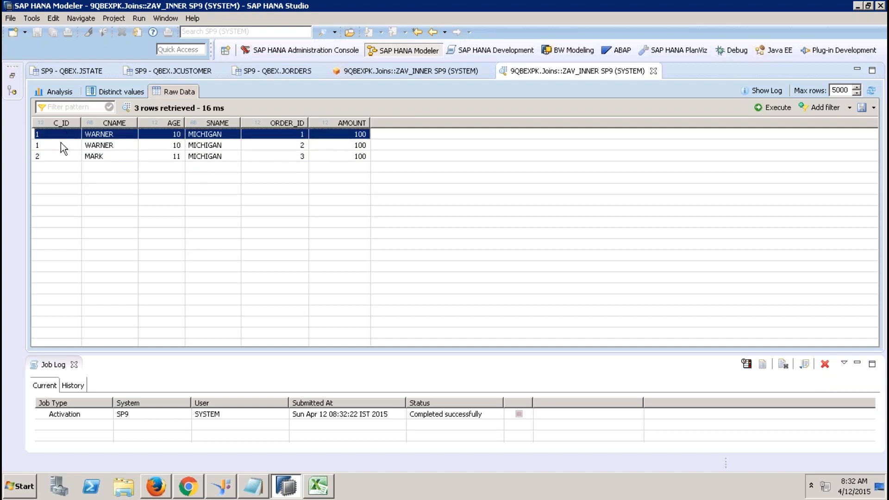
{"action": "left_click", "coordinate": [60, 144]}
{"action": "left_click", "coordinate": [292, 156]}
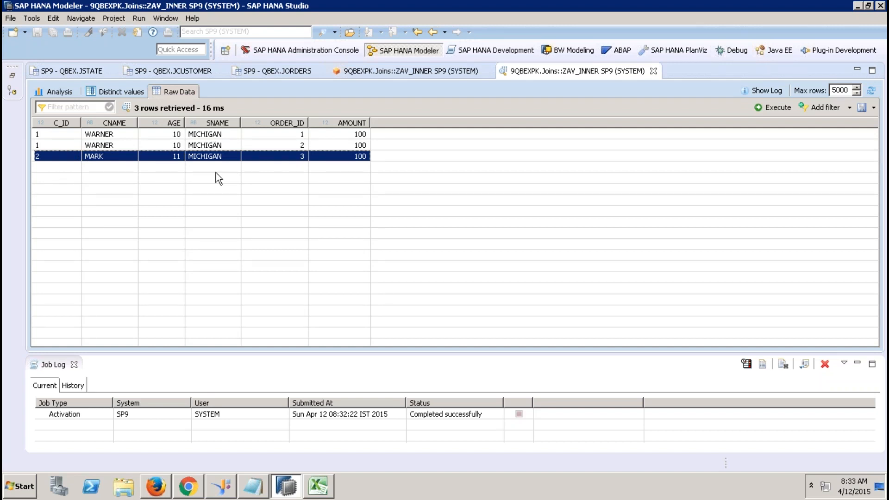
{"action": "left_click", "coordinate": [653, 71]}
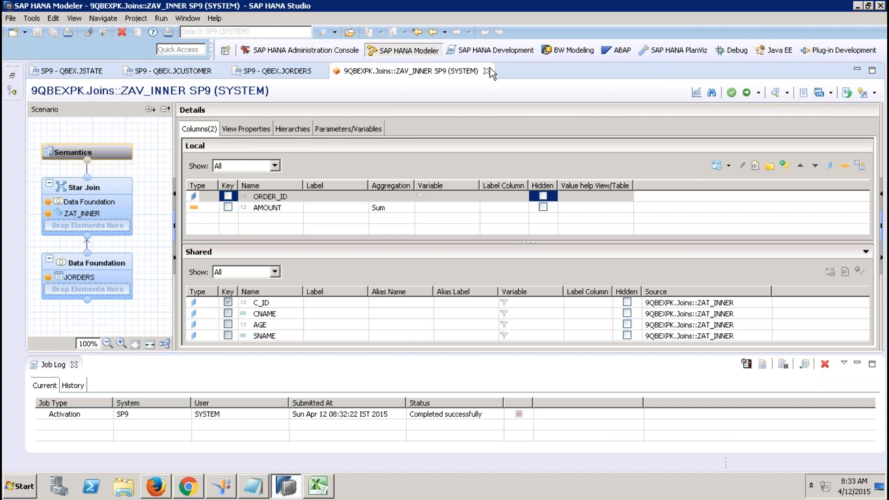
{"action": "left_click", "coordinate": [489, 69]}
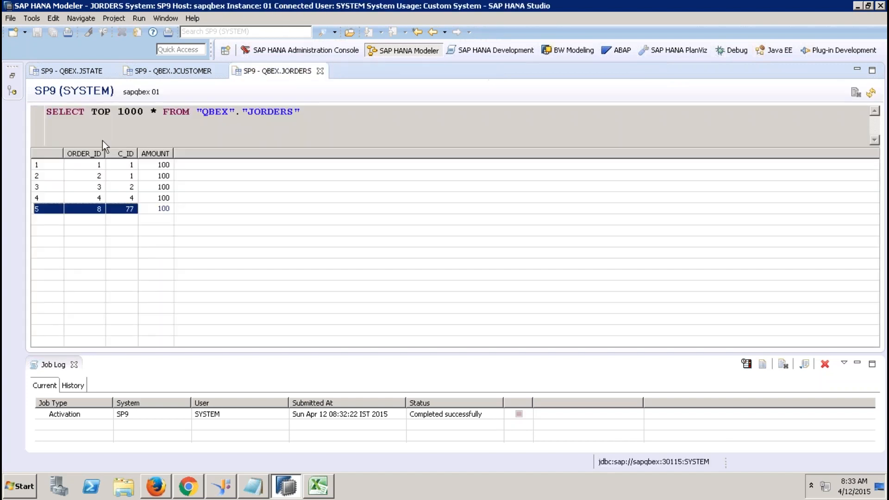
Create a standard attribute view named ZAT_LEFT in the Joins package and minimize the Systems view.
{"action": "left_click", "coordinate": [9, 79]}
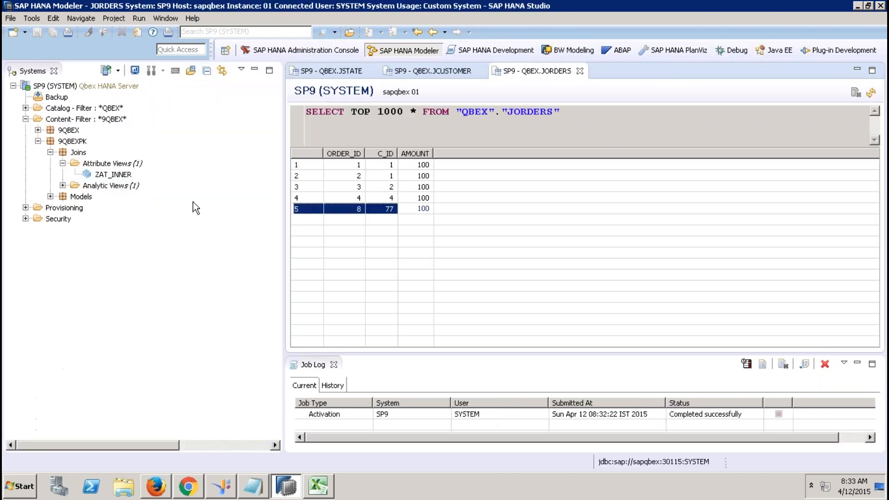
{"action": "right_click", "coordinate": [117, 164]}
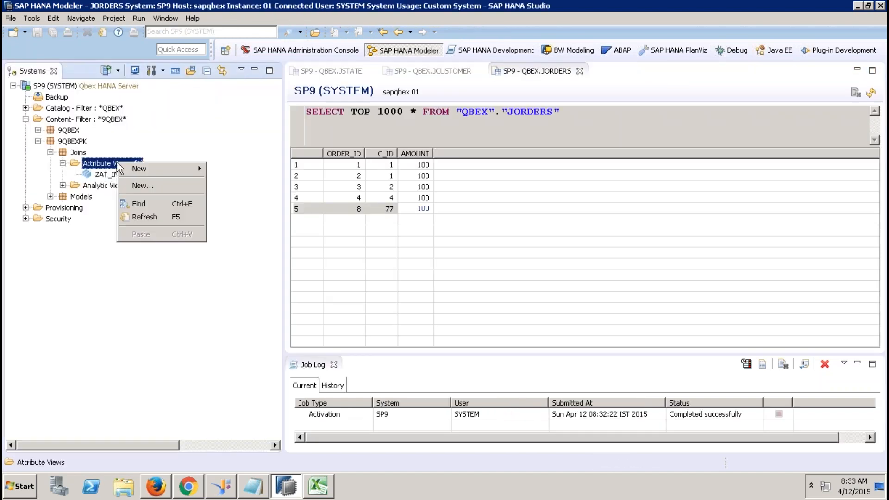
{"action": "left_click", "coordinate": [181, 187]}
{"action": "type", "text": "ZAT_LEFET"}
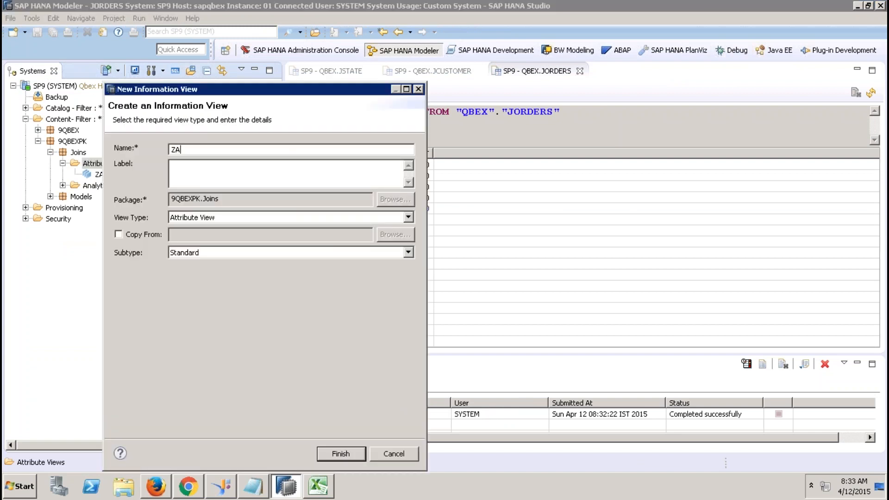
{"action": "key", "text": "Tab"}
{"action": "left_click", "coordinate": [207, 150]}
{"action": "key", "text": "BackSpace"}
{"action": "key", "text": "BackSpace"}
{"action": "type", "text": "T"}
{"action": "key", "text": "Tab"}
{"action": "key", "text": "End"}
{"action": "key", "text": "BackSpace"}
{"action": "type", "text": "T"}
{"action": "left_click", "coordinate": [340, 448]}
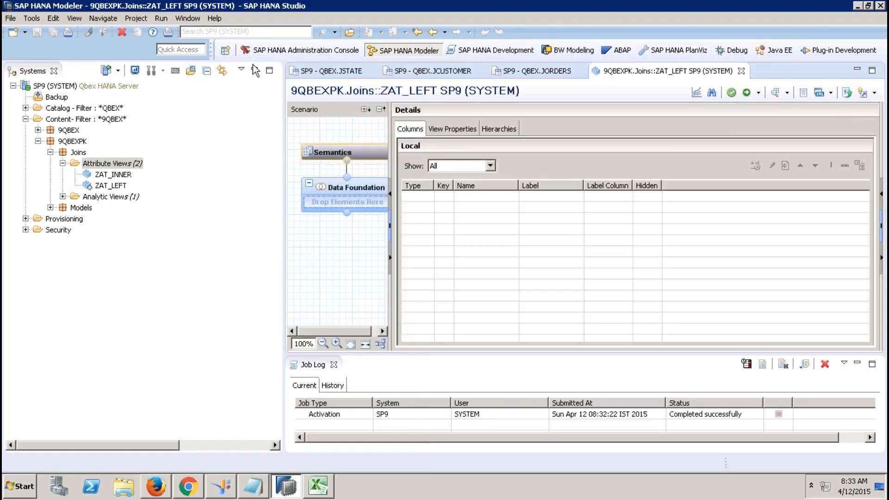
{"action": "left_click", "coordinate": [269, 71]}
Add the JSTATE table from schema QBEX to the Data Foundation of ZAT_LEFT.
{"action": "left_click", "coordinate": [115, 196]}
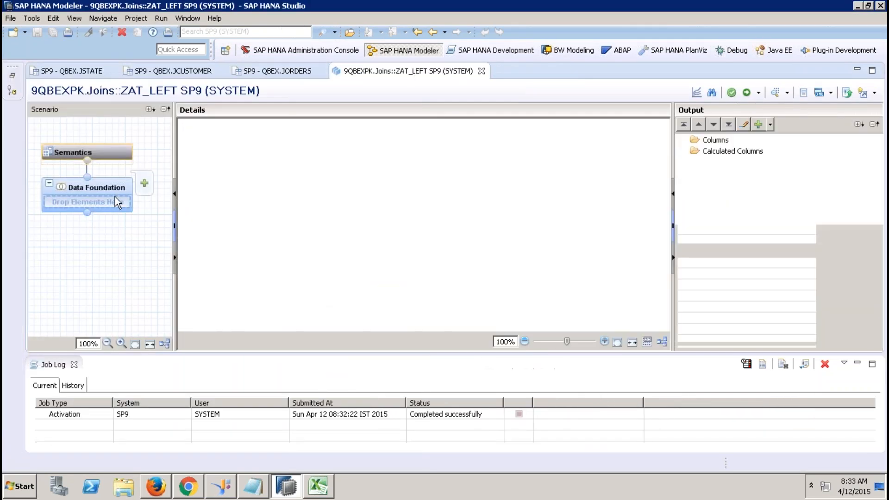
{"action": "right_click", "coordinate": [218, 213]}
{"action": "left_click", "coordinate": [250, 216]}
{"action": "type", "text": "JSSTATE"}
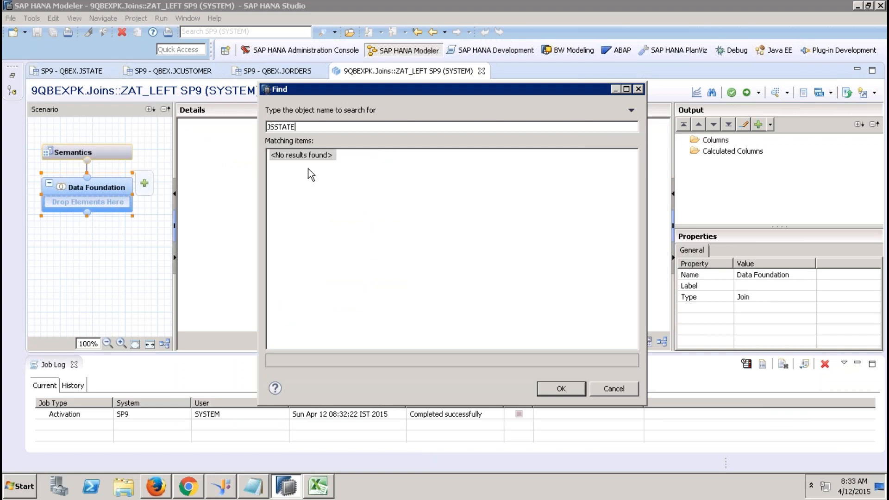
{"action": "key", "text": "BackSpace"}
{"action": "key", "text": "BackSpace"}
{"action": "key", "text": "BackSpace"}
{"action": "key", "text": "BackSpace"}
{"action": "key", "text": "BackSpace"}
{"action": "key", "text": "BackSpace"}
{"action": "type", "text": "STATE"}
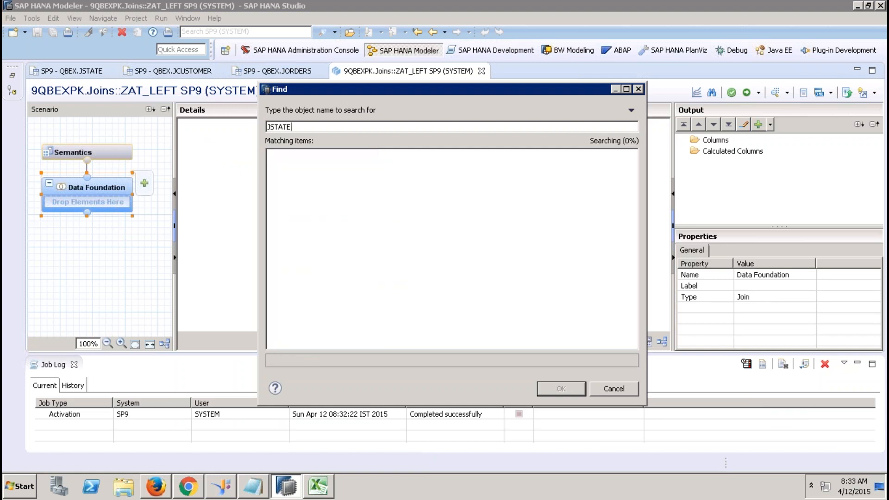
{"action": "double_click", "coordinate": [308, 153]}
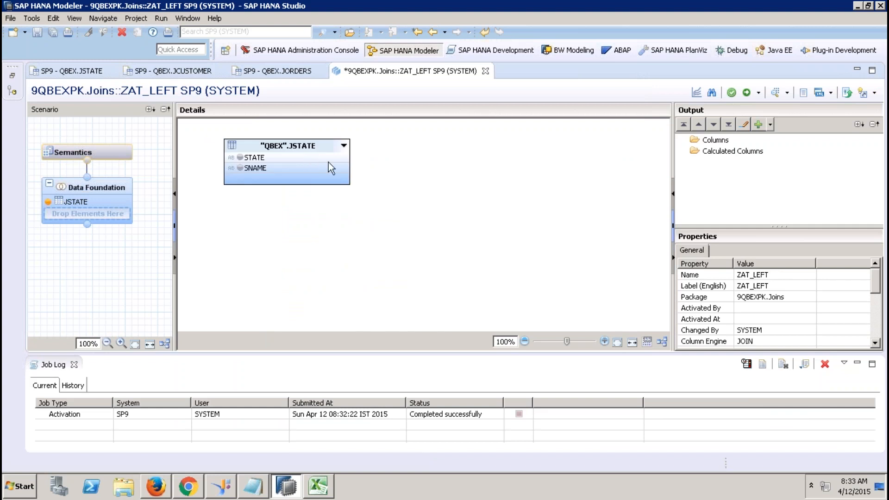
Add the JCUSTOMER table from schema QBEX to the Data Foundation alongside JSTATE.
{"action": "right_click", "coordinate": [446, 158]}
{"action": "left_click", "coordinate": [470, 166]}
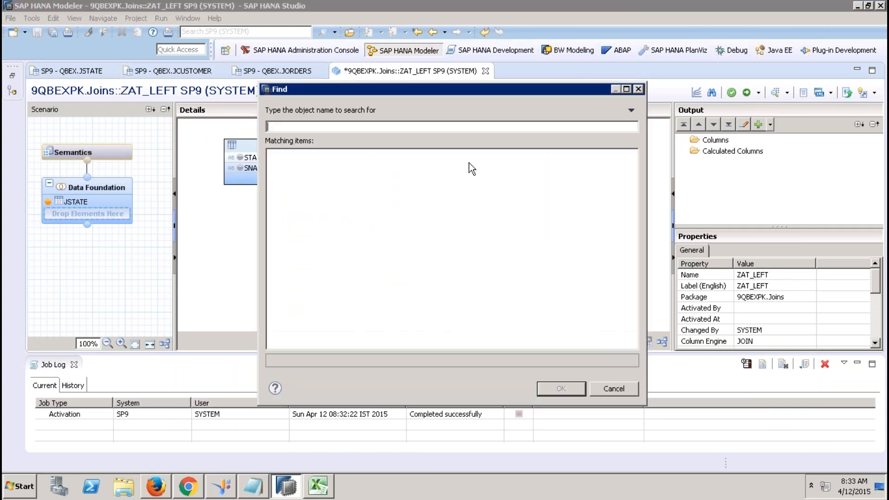
{"action": "type", "text": "JCUST"}
{"action": "double_click", "coordinate": [333, 166]}
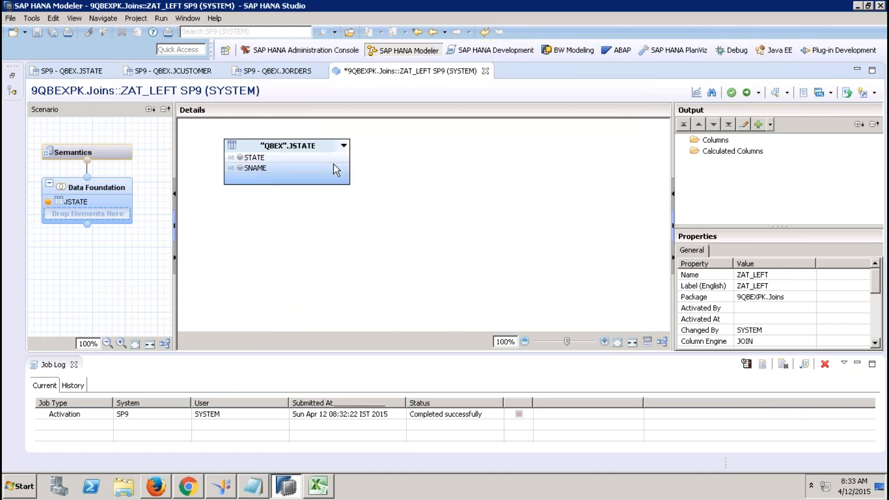
Join JCUSTOMER and JSTATE on their STATE columns and set the join type to Left Outer.
{"action": "left_click_drag", "start_coordinate": [435, 178], "coordinate": [348, 158]}
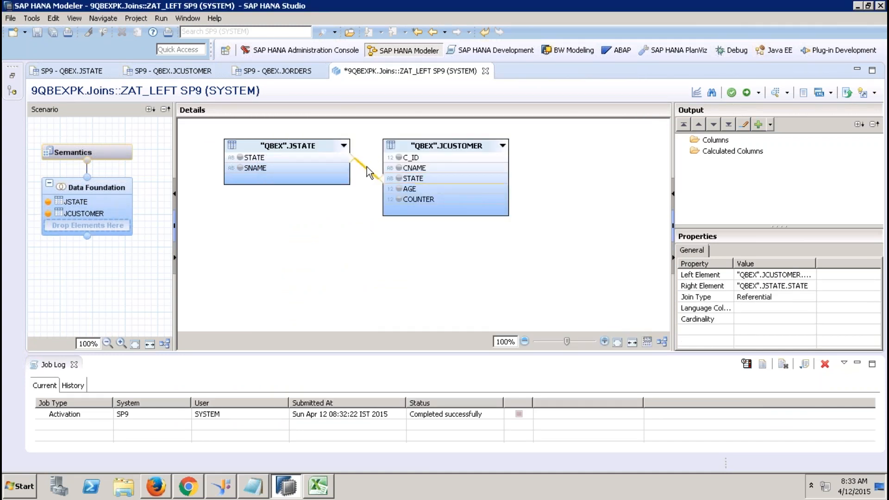
{"action": "double_click", "coordinate": [366, 168]}
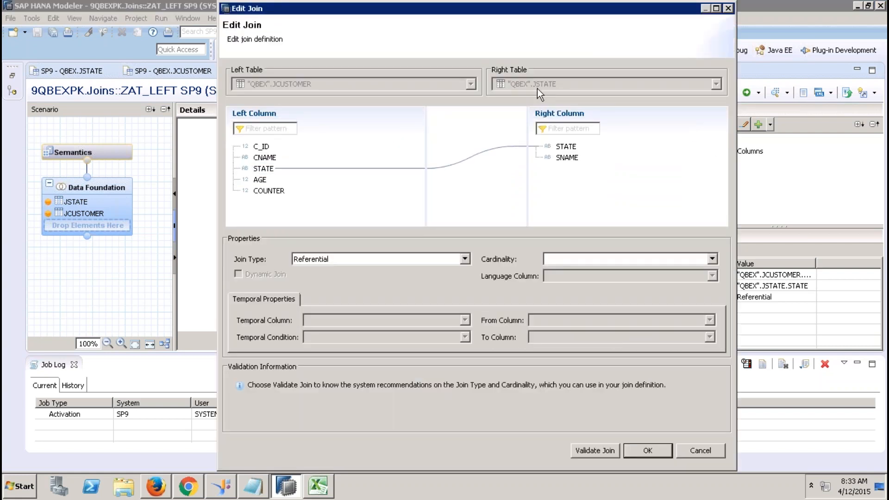
{"action": "left_click", "coordinate": [371, 263]}
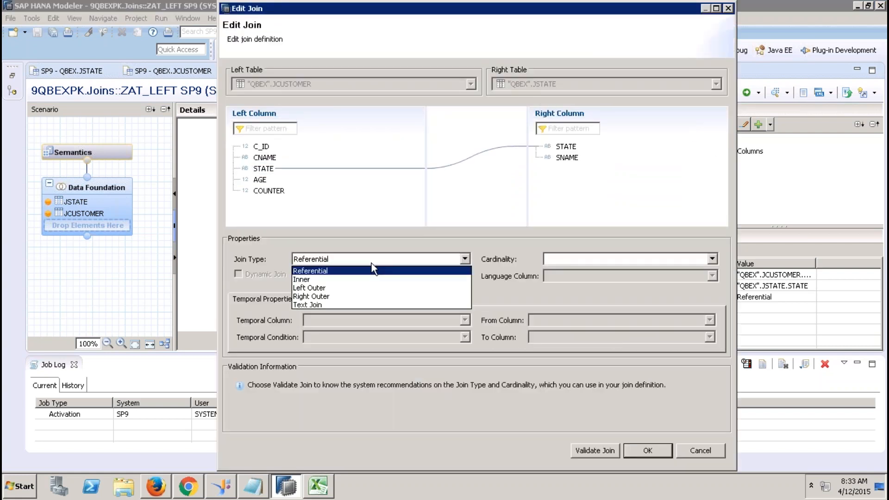
{"action": "left_click", "coordinate": [319, 288]}
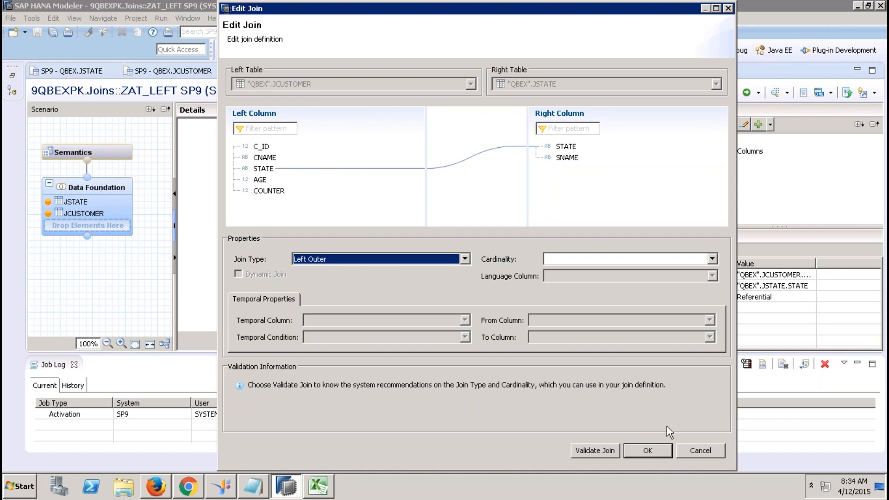
{"action": "left_click", "coordinate": [651, 448]}
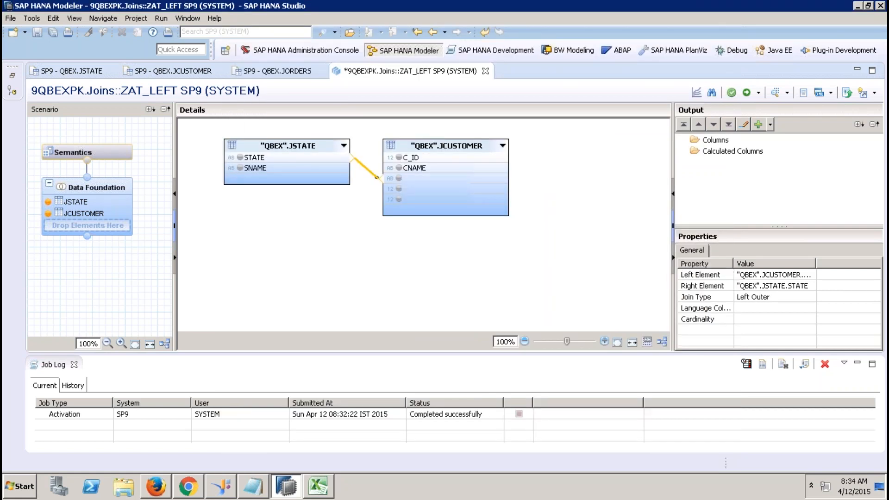
Add C_ID, CNAME and AGE from JCUSTOMER and SNAME from JSTATE to the output, and mark C_ID as key.
{"action": "left_click", "coordinate": [398, 157]}
{"action": "left_click", "coordinate": [398, 168]}
{"action": "left_click", "coordinate": [399, 189]}
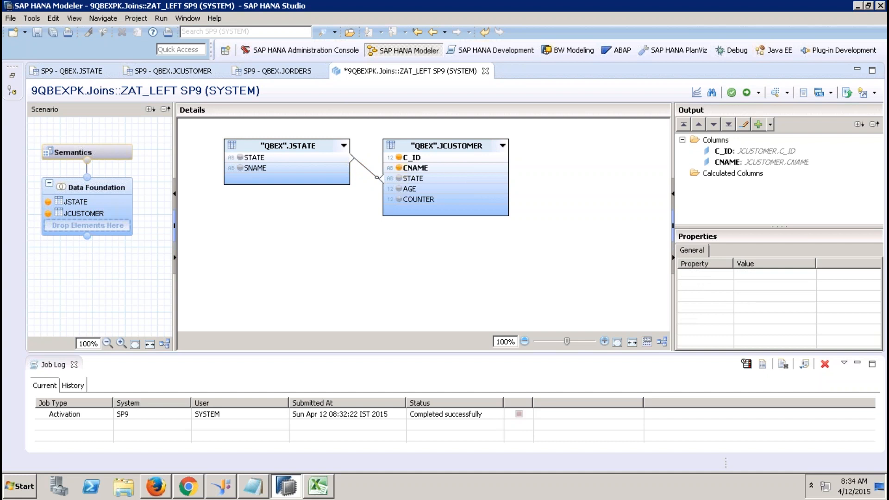
{"action": "left_click", "coordinate": [239, 168]}
{"action": "left_click", "coordinate": [123, 156]}
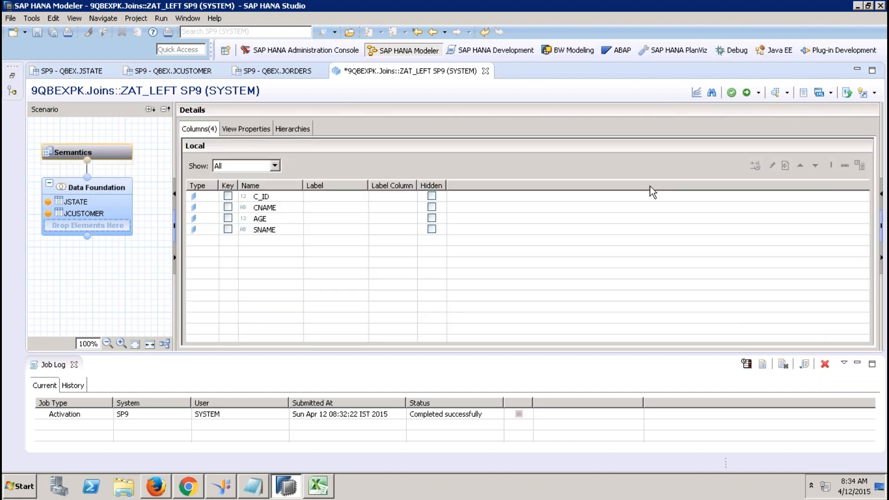
{"action": "left_click", "coordinate": [228, 196]}
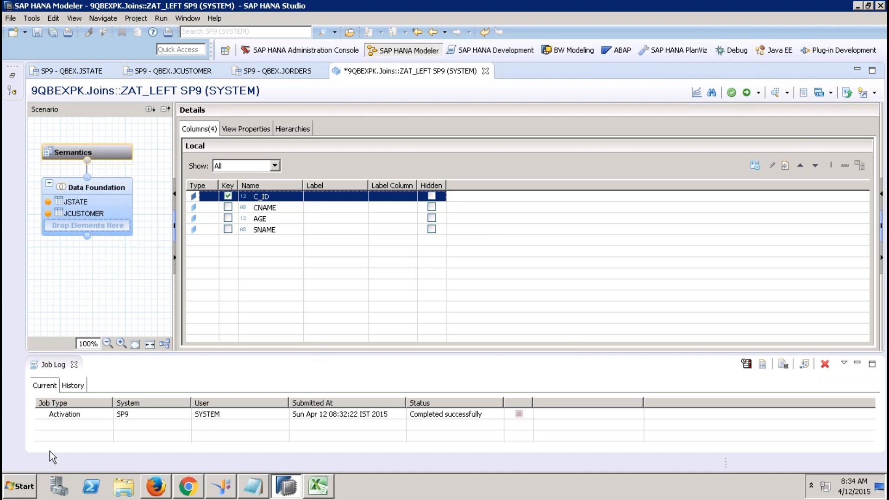
Switch to the PowerPoint presentation, examine the Connecting Tables slide full screen, and return to the SAP HANA Studio session.
{"action": "left_click", "coordinate": [28, 485]}
{"action": "left_click", "coordinate": [31, 486]}
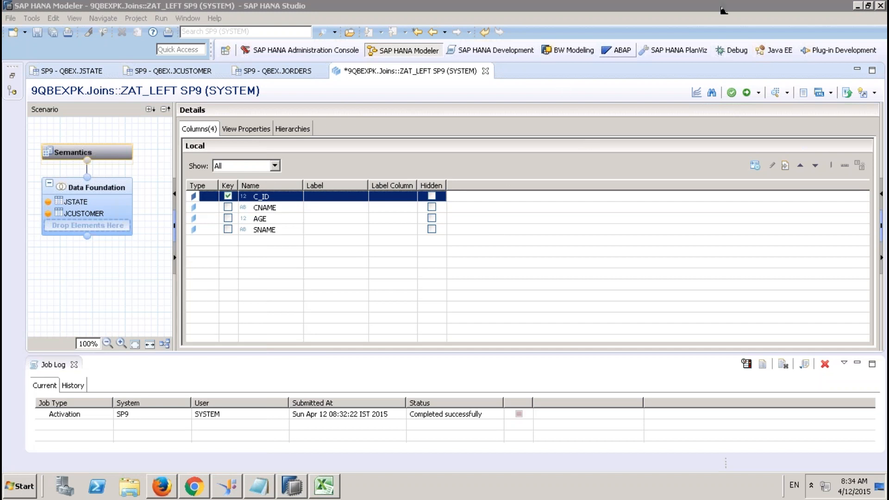
{"action": "left_click", "coordinate": [598, 7]}
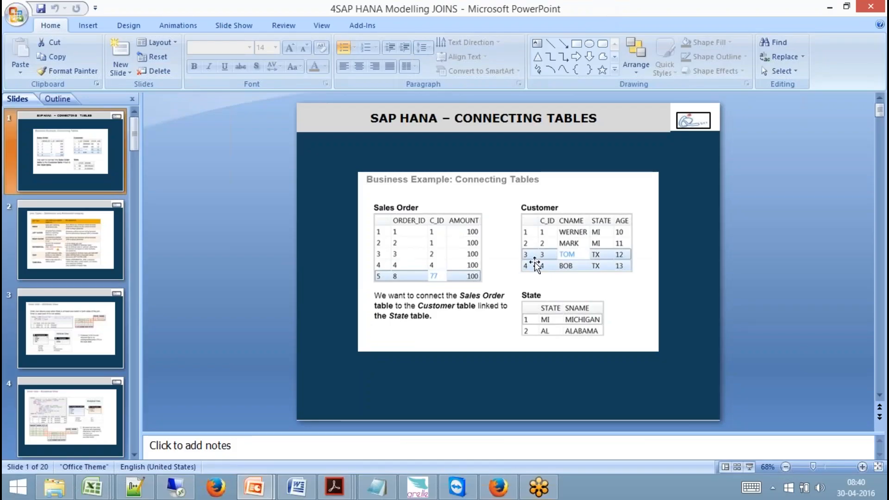
{"action": "left_click", "coordinate": [749, 467]}
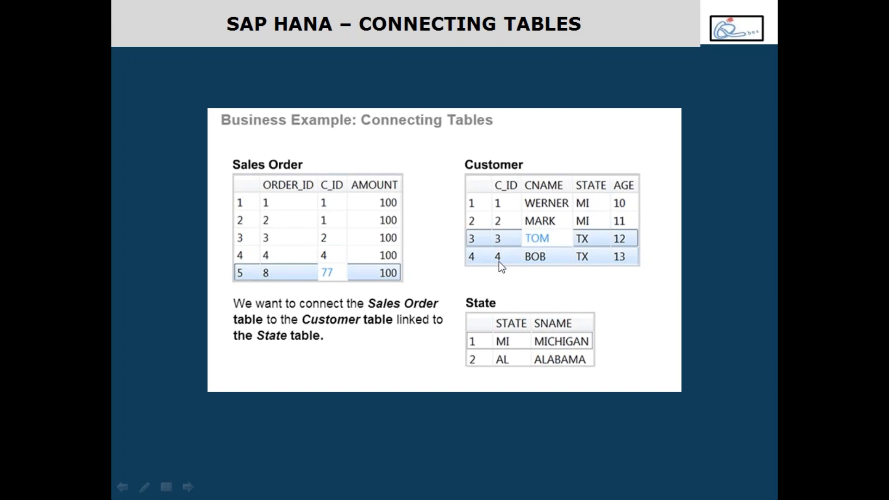
{"action": "key", "text": "Escape"}
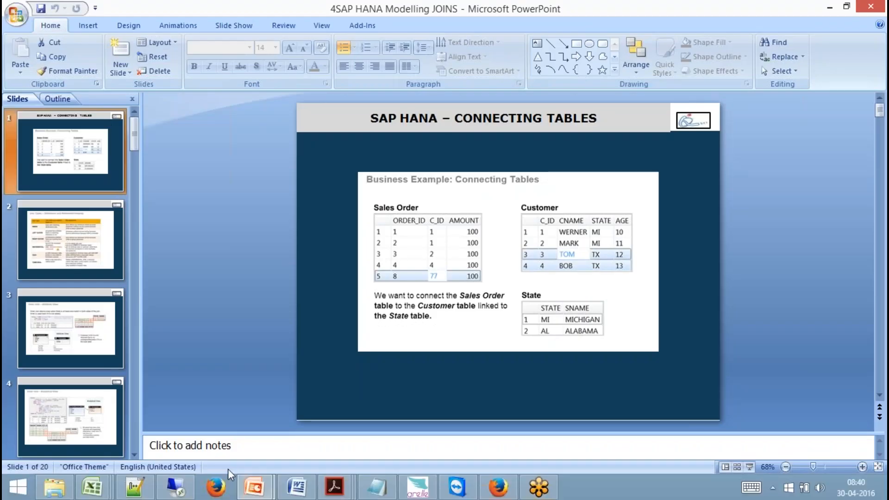
{"action": "left_click", "coordinate": [177, 486]}
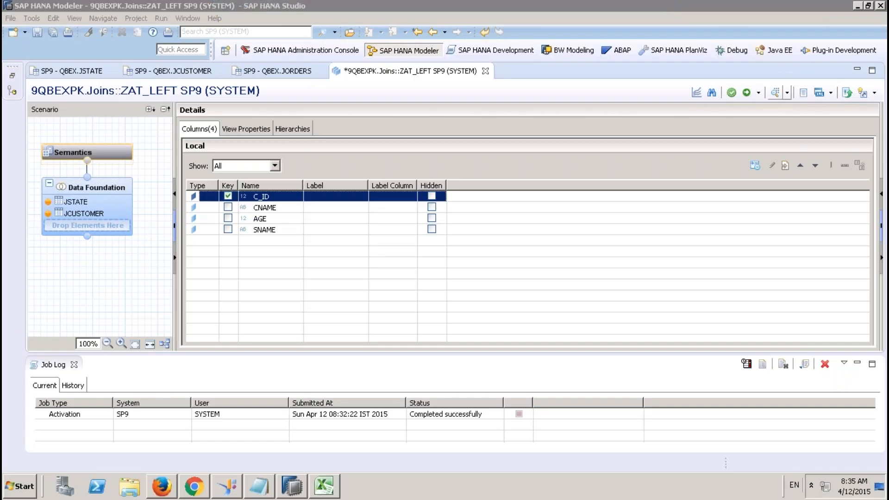
Save and activate attribute view ZAT_LEFT and open the raw data of its data preview.
{"action": "left_click", "coordinate": [775, 94]}
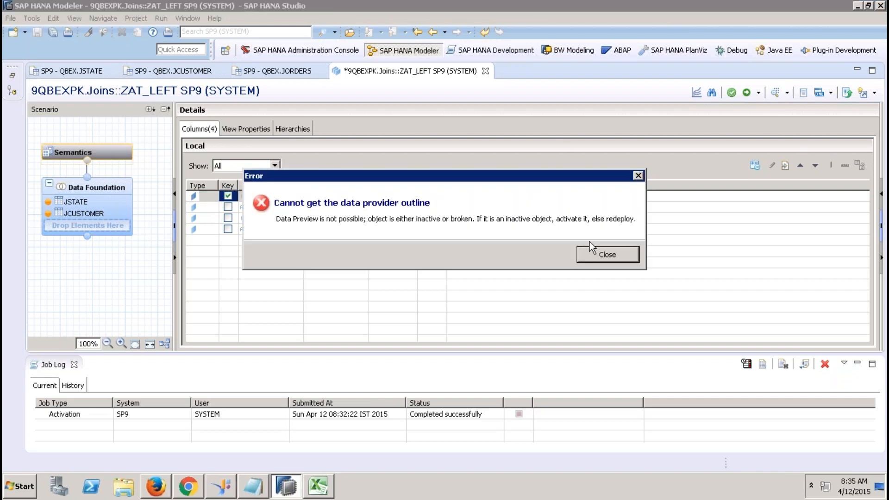
{"action": "left_click", "coordinate": [601, 254]}
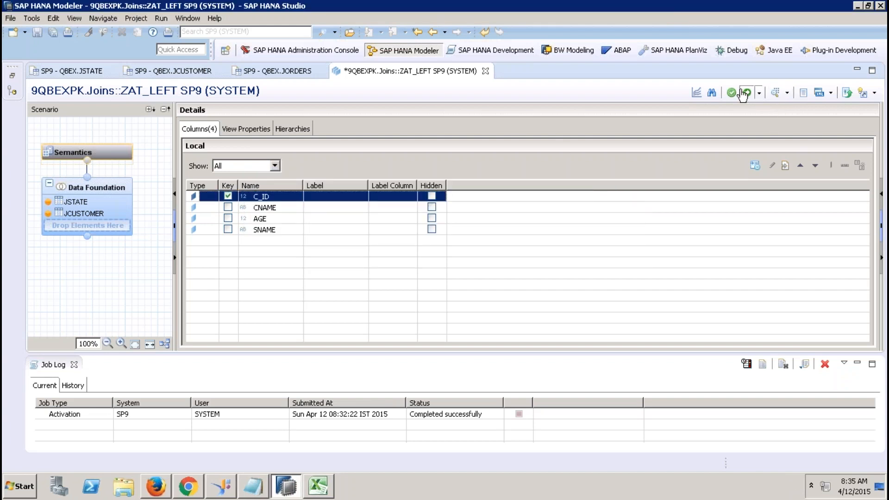
{"action": "left_click", "coordinate": [744, 93]}
{"action": "left_click", "coordinate": [775, 94]}
{"action": "left_click", "coordinate": [180, 91]}
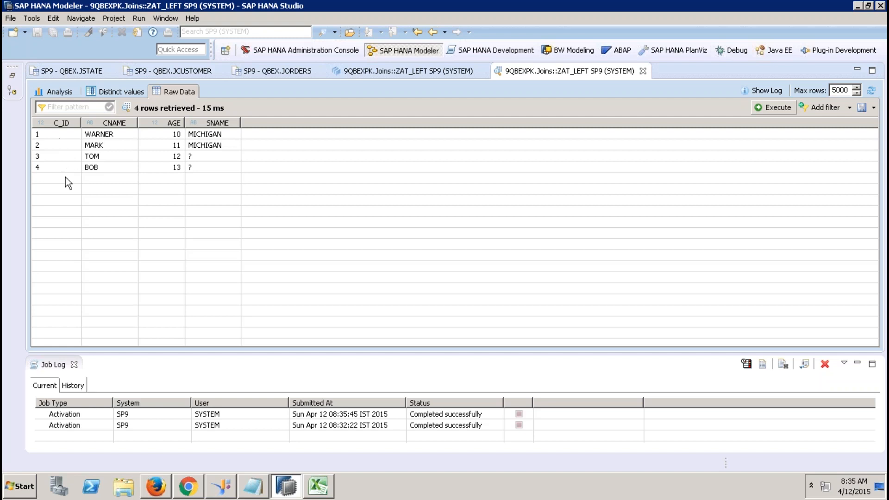
Examine the SNAME values of customers 3 and 4 in the preview, and close the preview and ZAT_LEFT.
{"action": "left_click", "coordinate": [62, 155]}
{"action": "left_click", "coordinate": [62, 168]}
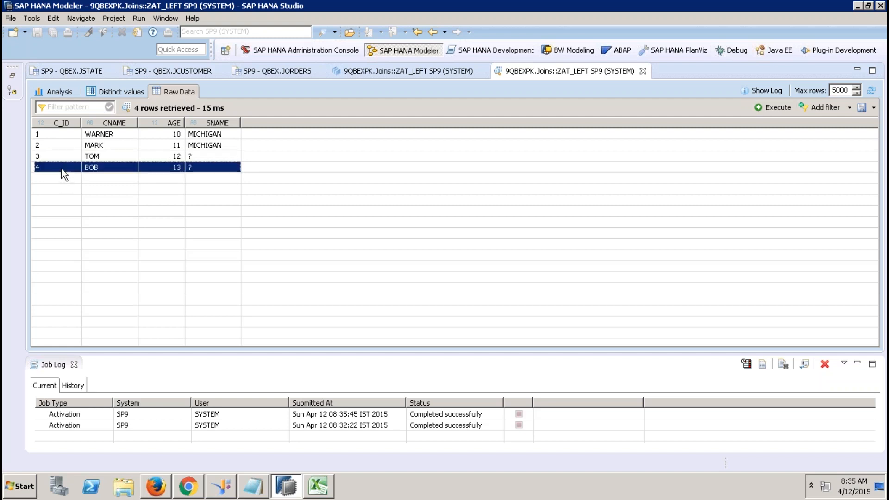
{"action": "left_click", "coordinate": [211, 149]}
{"action": "left_click", "coordinate": [210, 157]}
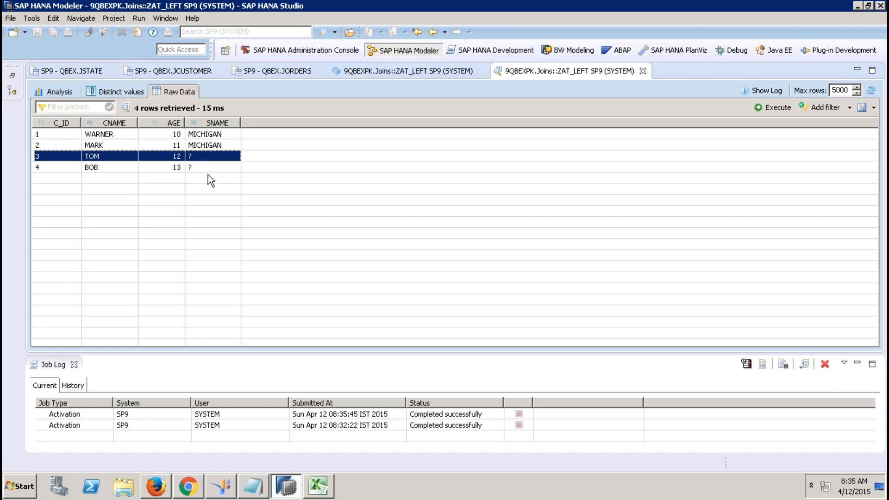
{"action": "left_click", "coordinate": [216, 168]}
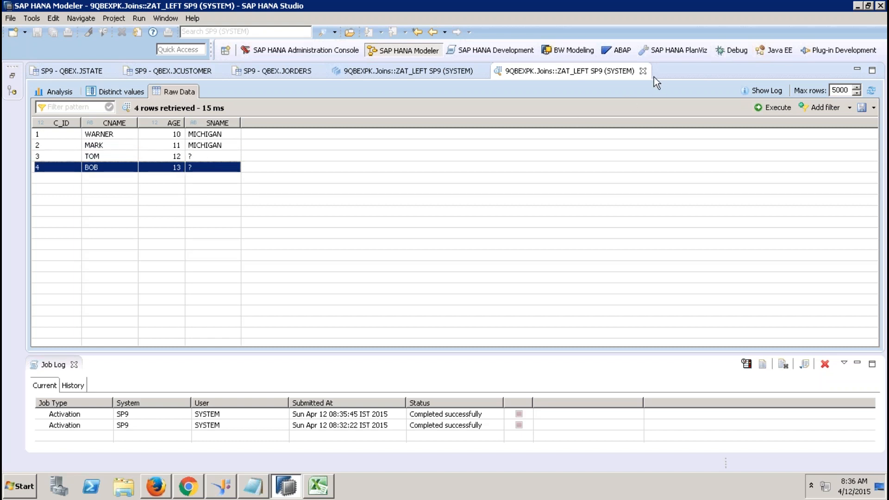
{"action": "left_click", "coordinate": [643, 71]}
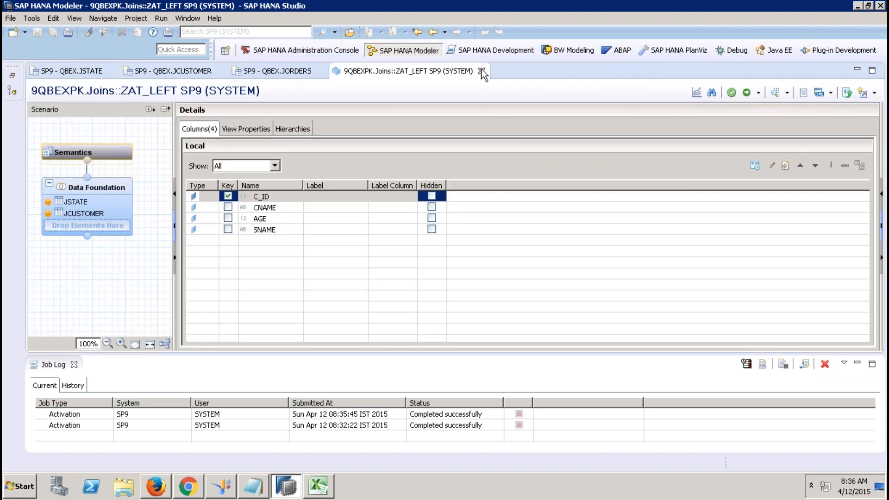
{"action": "left_click", "coordinate": [481, 71]}
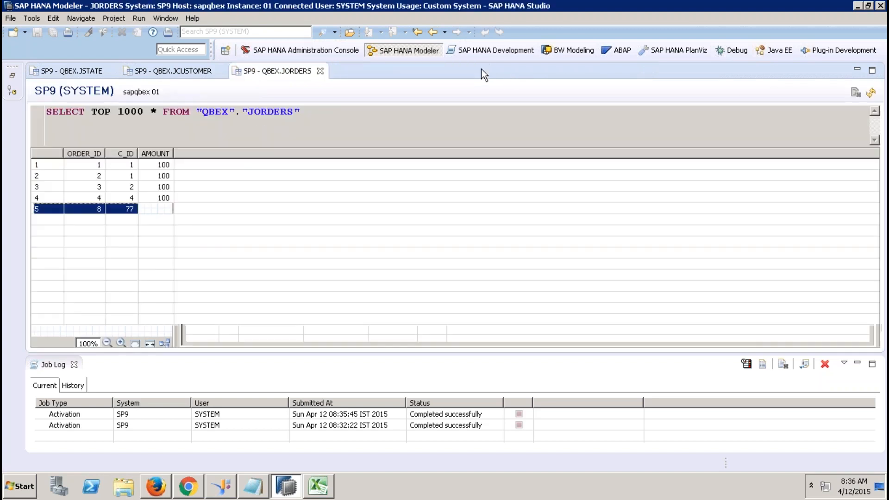
Restore the Systems view and create an analytic view named ZAV_LEFT in the Joins package.
{"action": "left_click", "coordinate": [11, 77]}
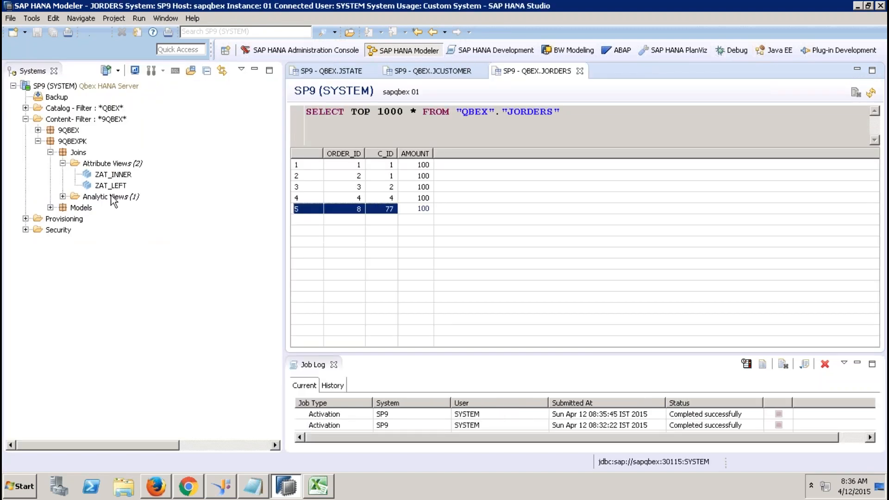
{"action": "right_click", "coordinate": [111, 197]}
{"action": "left_click", "coordinate": [153, 218]}
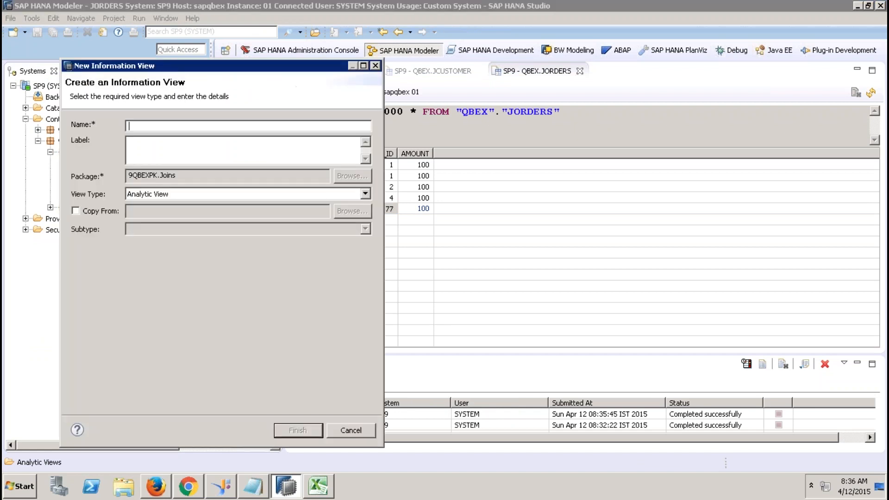
{"action": "type", "text": "Z"}
{"action": "key", "text": "BackSpace"}
{"action": "type", "text": "ZAV_LEFT"}
{"action": "left_click", "coordinate": [296, 430]}
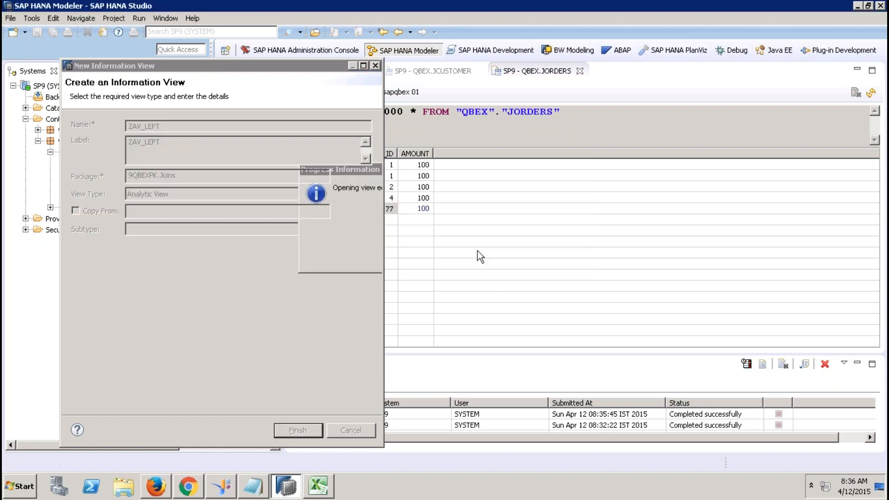
Add the JORDERS table from schema QBEX to the Data Foundation and output ORDER_ID, C_ID and AMOUNT.
{"action": "right_click", "coordinate": [465, 201]}
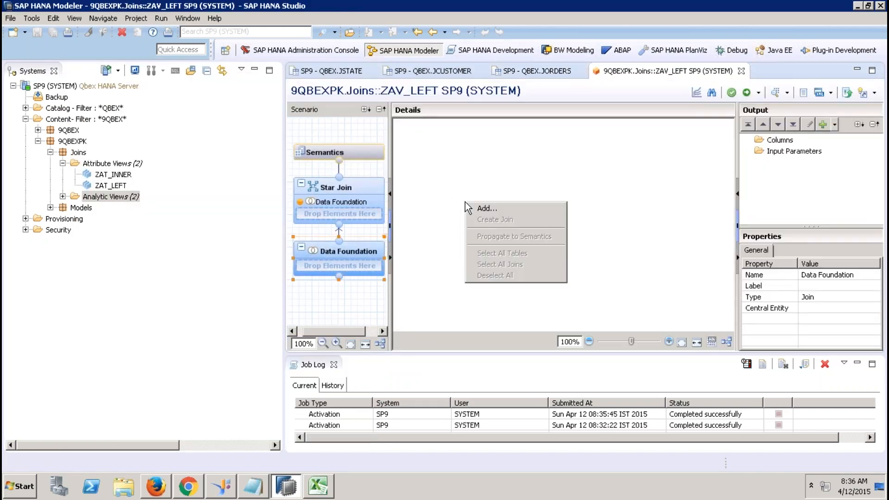
{"action": "left_click", "coordinate": [486, 206]}
{"action": "type", "text": "JORDER"}
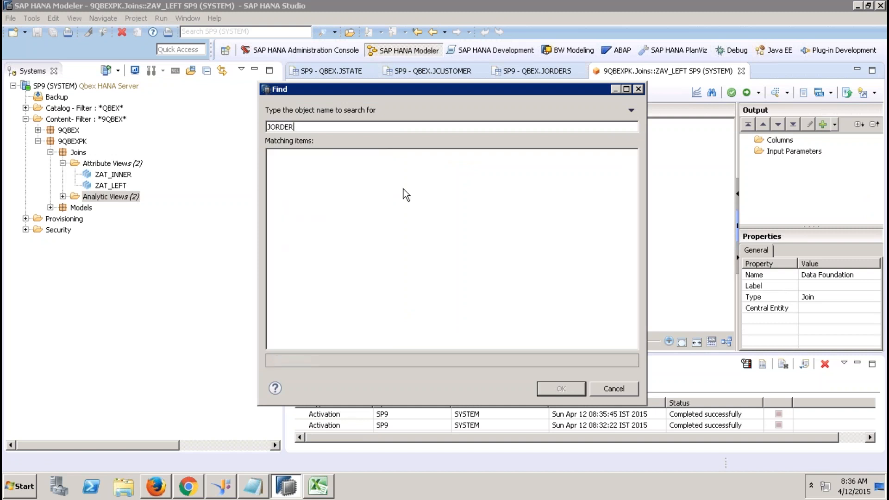
{"action": "double_click", "coordinate": [322, 154]}
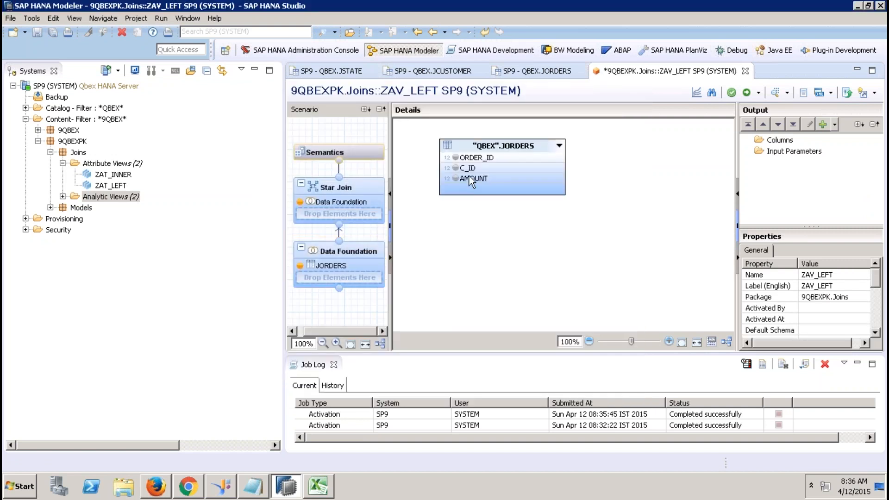
{"action": "left_click", "coordinate": [456, 158]}
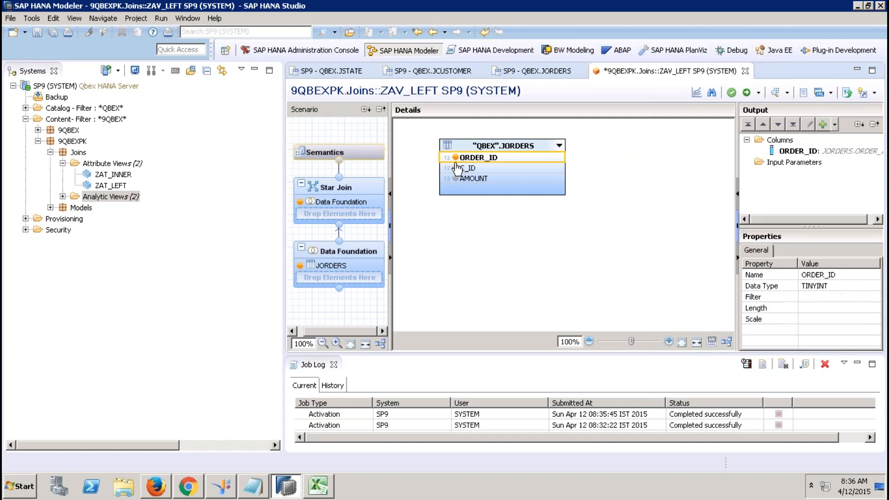
{"action": "left_click", "coordinate": [455, 167]}
{"action": "left_click", "coordinate": [456, 179]}
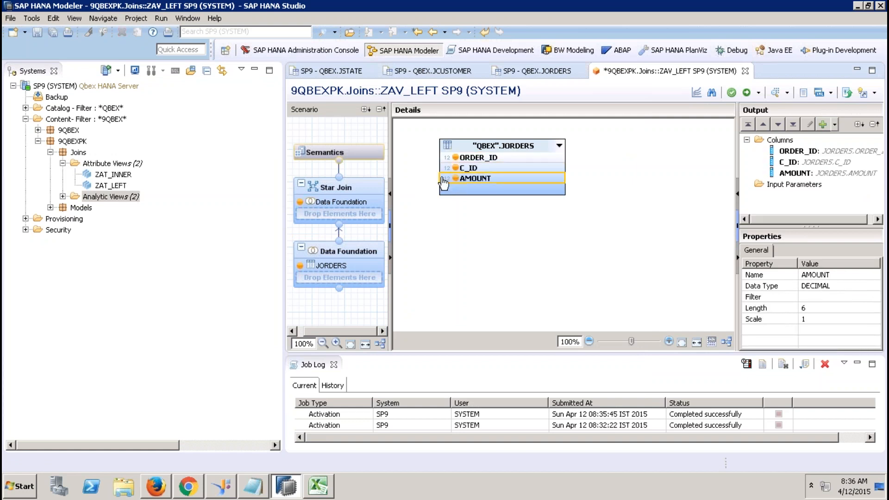
Add attribute view ZAT_LEFT to the Star Join beside the repositioned Data Foundation, and minimize the Systems view.
{"action": "left_click", "coordinate": [365, 180]}
{"action": "left_click_drag", "start_coordinate": [641, 258], "coordinate": [559, 236]}
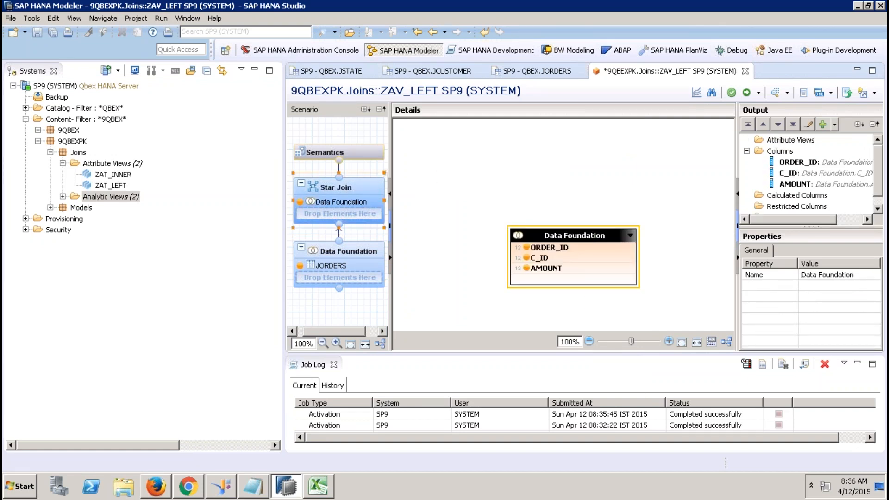
{"action": "left_click_drag", "start_coordinate": [111, 185], "coordinate": [320, 206]}
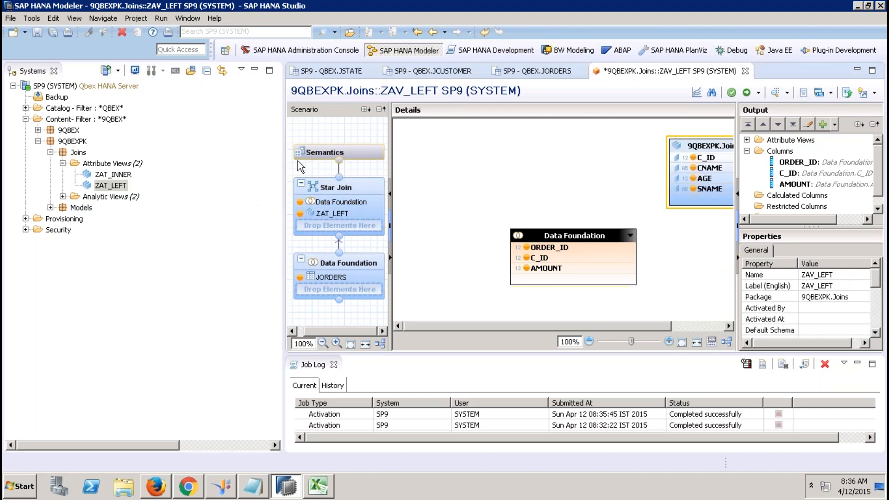
{"action": "left_click", "coordinate": [254, 70]}
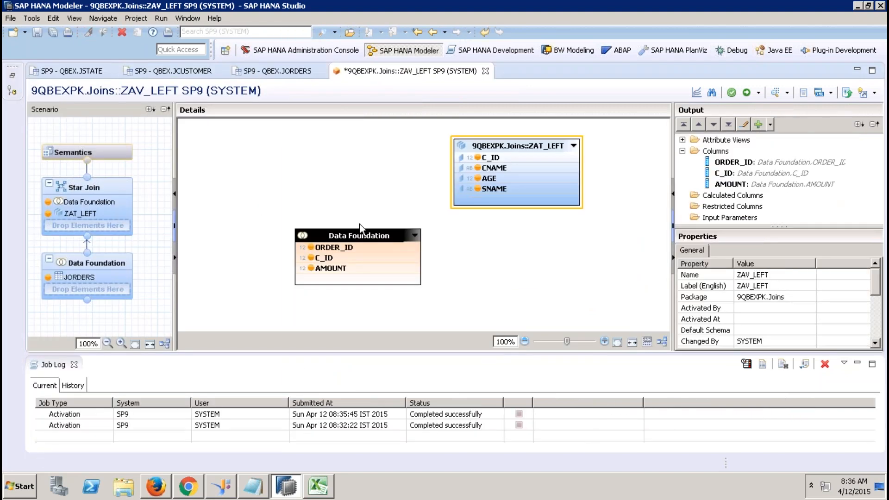
Create a Left Outer join from C_ID of the Data Foundation to C_ID of ZAT_LEFT in the Star Join.
{"action": "left_click", "coordinate": [357, 260]}
{"action": "right_click", "coordinate": [455, 255]}
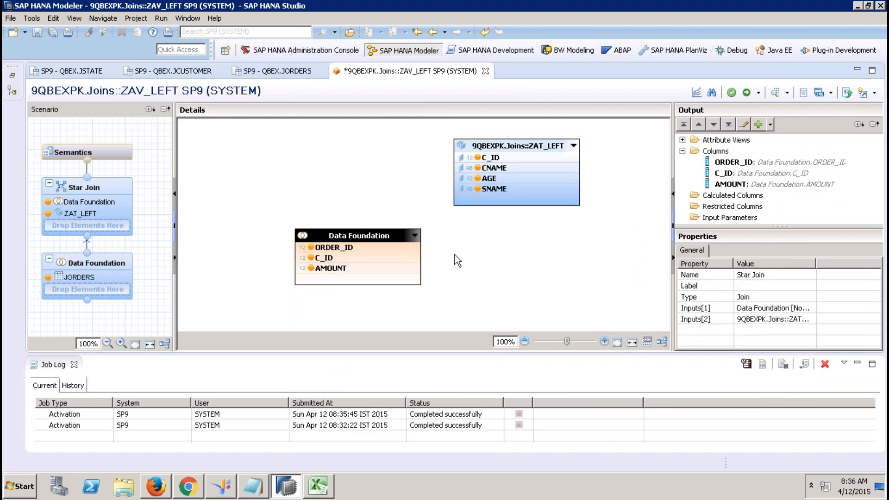
{"action": "left_click", "coordinate": [500, 272]}
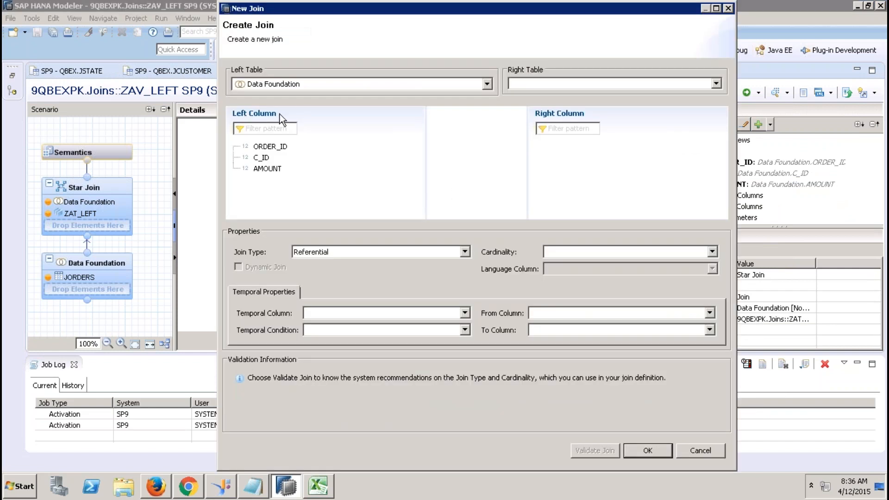
{"action": "left_click", "coordinate": [567, 87]}
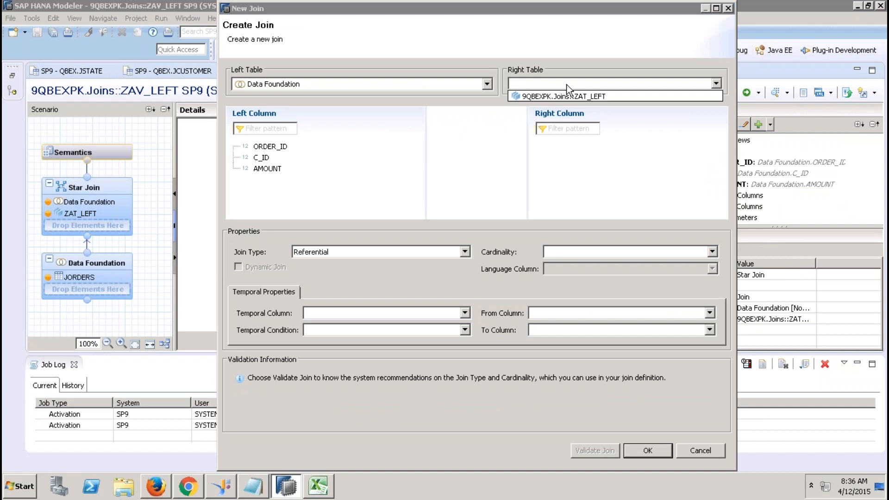
{"action": "left_click", "coordinate": [571, 97]}
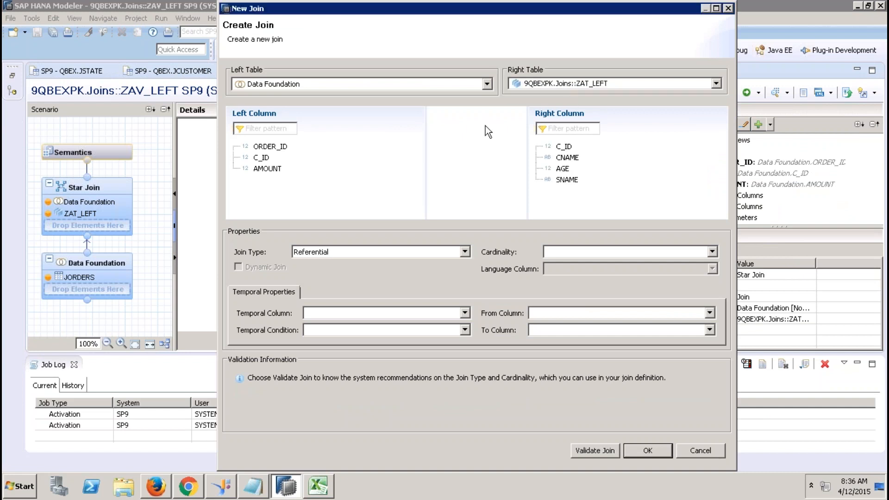
{"action": "left_click", "coordinate": [263, 158]}
{"action": "left_click_drag", "start_coordinate": [322, 164], "coordinate": [566, 147]}
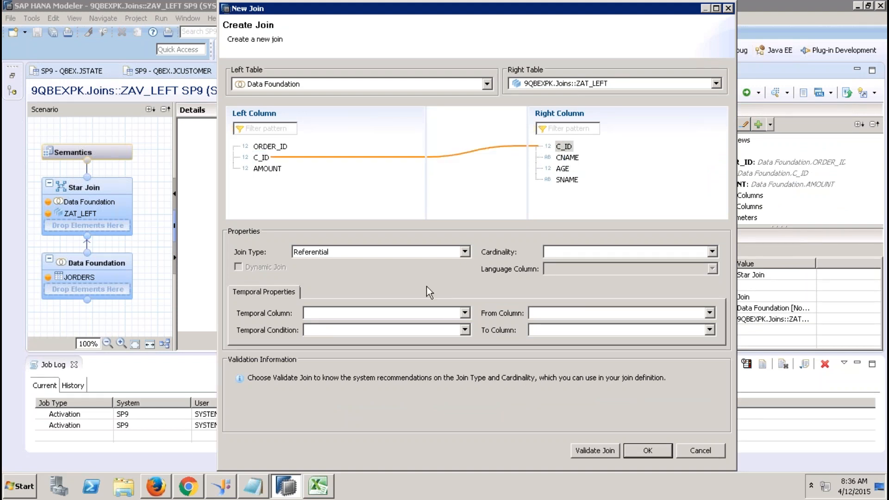
{"action": "left_click", "coordinate": [427, 250]}
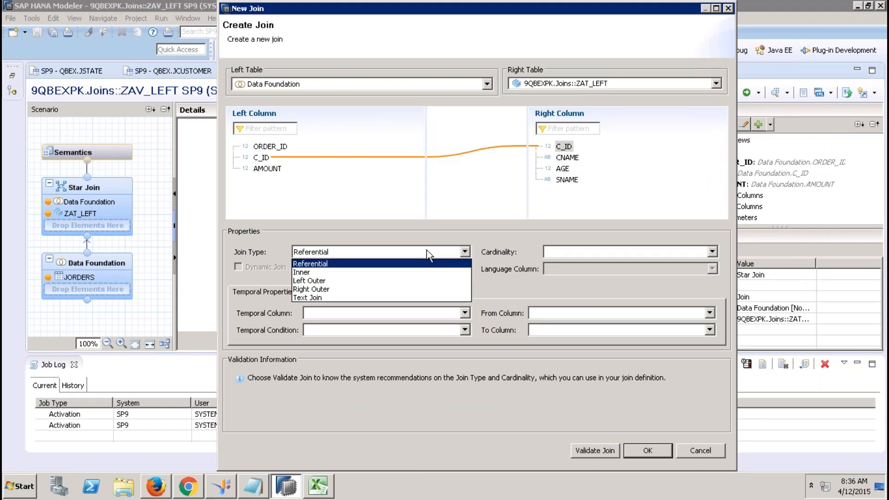
{"action": "left_click", "coordinate": [341, 280]}
{"action": "left_click", "coordinate": [648, 450]}
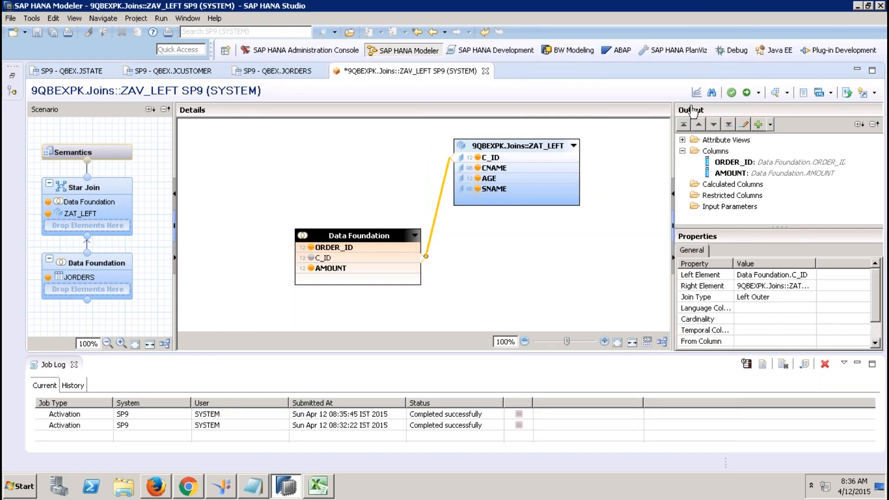
Define ORDER_ID as an attribute and AMOUNT as a measure in Semantics, and save and activate ZAV_LEFT, closing the job log.
{"action": "left_click", "coordinate": [125, 153]}
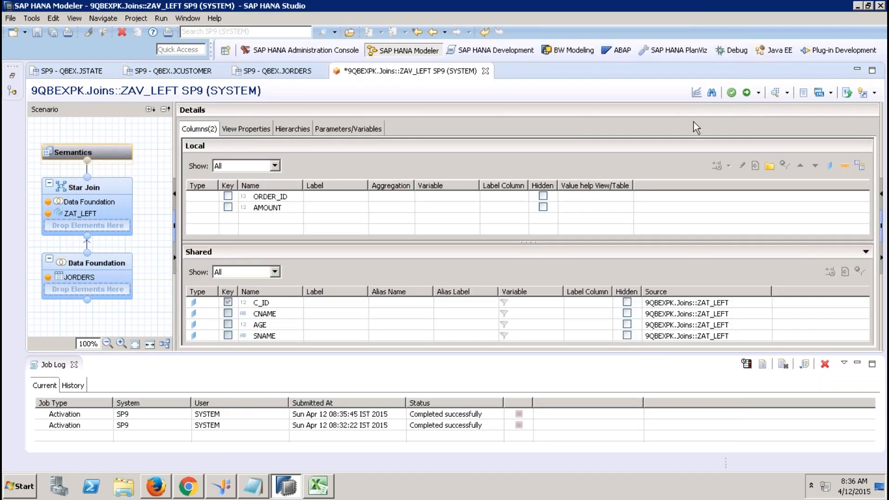
{"action": "left_click", "coordinate": [861, 167]}
{"action": "left_click", "coordinate": [207, 199]}
{"action": "left_click", "coordinate": [213, 196]}
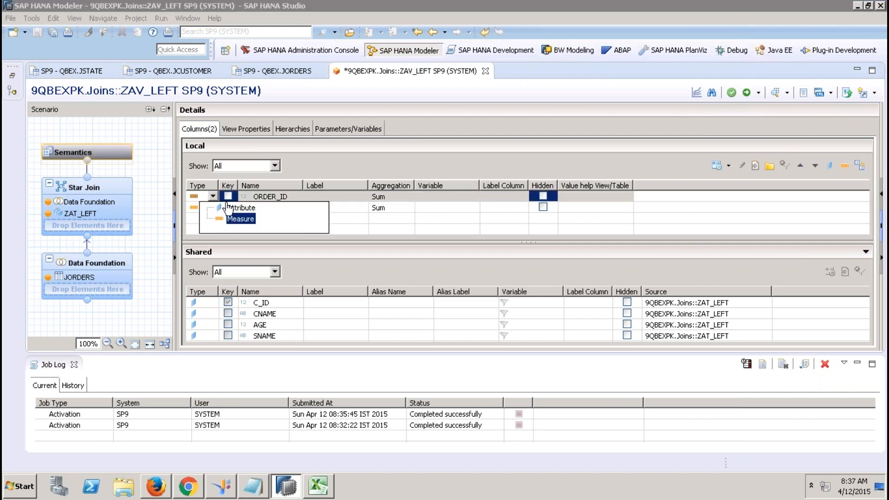
{"action": "left_click", "coordinate": [239, 208]}
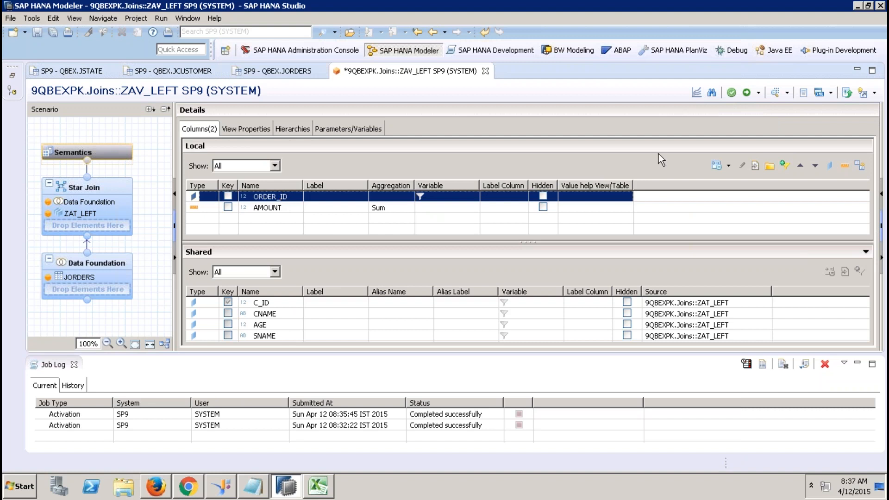
{"action": "left_click", "coordinate": [746, 92]}
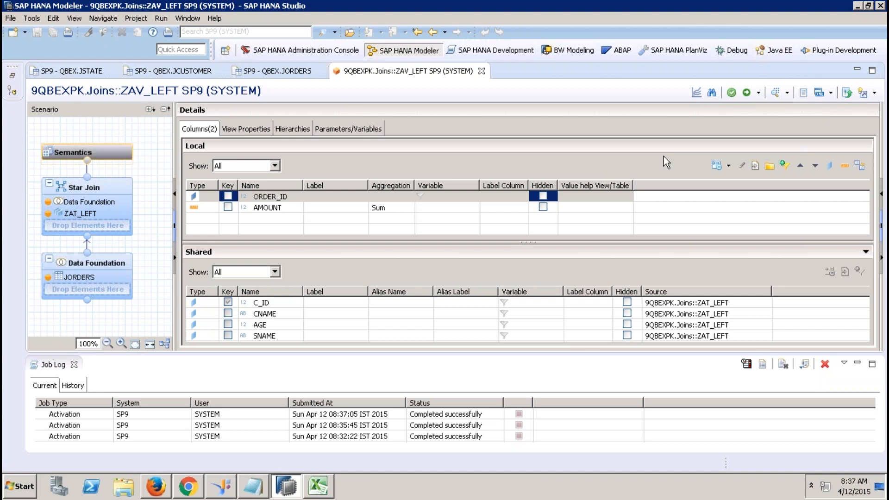
{"action": "left_click", "coordinate": [74, 364]}
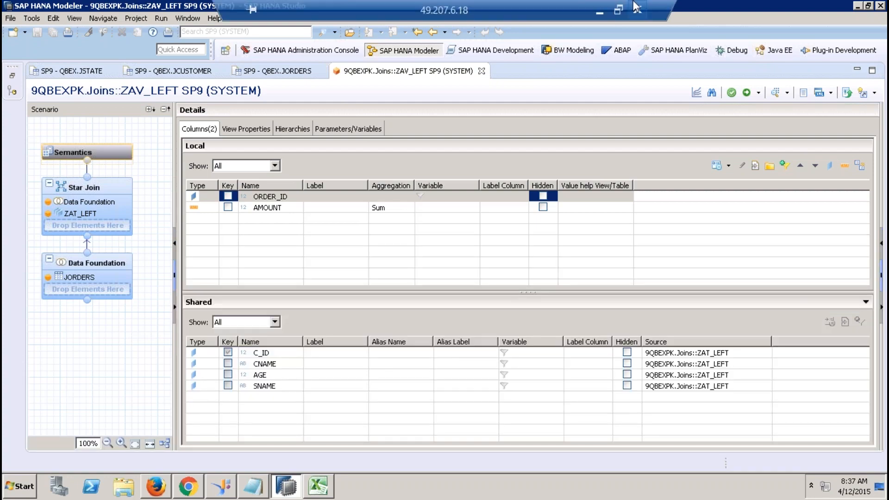
Switch to PowerPoint, review the Sales Order, Customer and State tables on the Connecting Tables slide full screen, and return to SAP HANA Studio.
{"action": "left_click", "coordinate": [597, 12]}
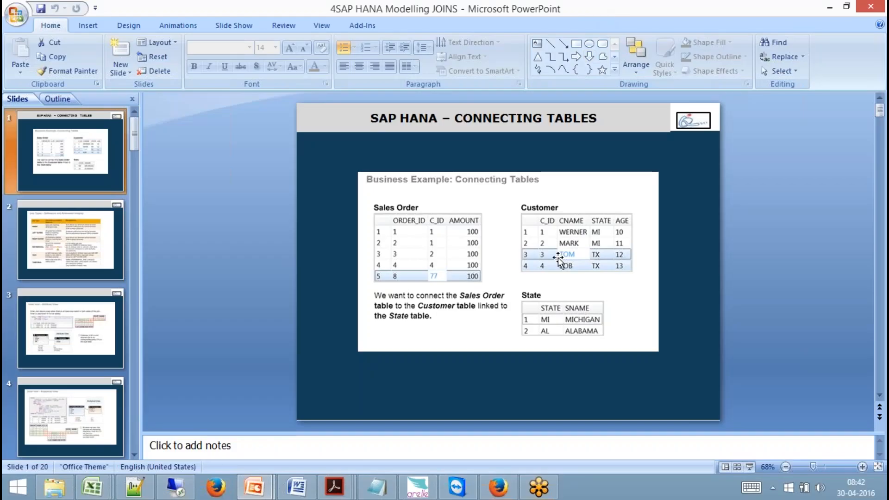
{"action": "left_click", "coordinate": [750, 466]}
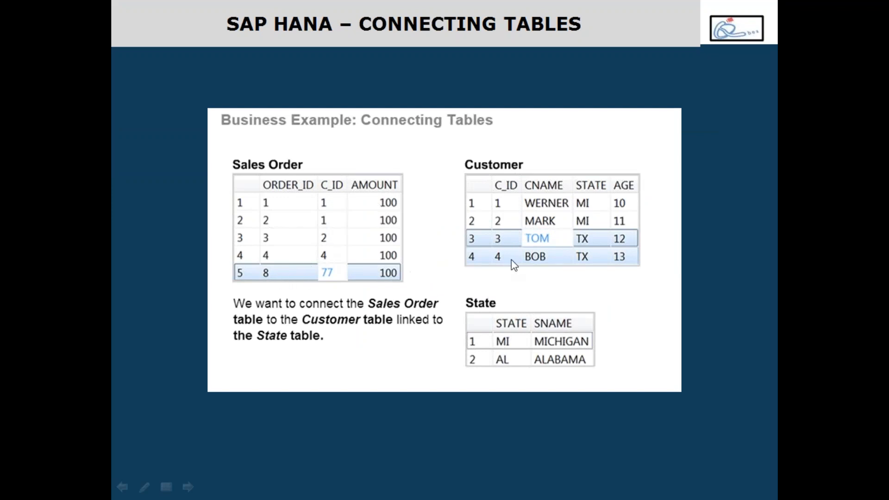
{"action": "key", "text": "Escape"}
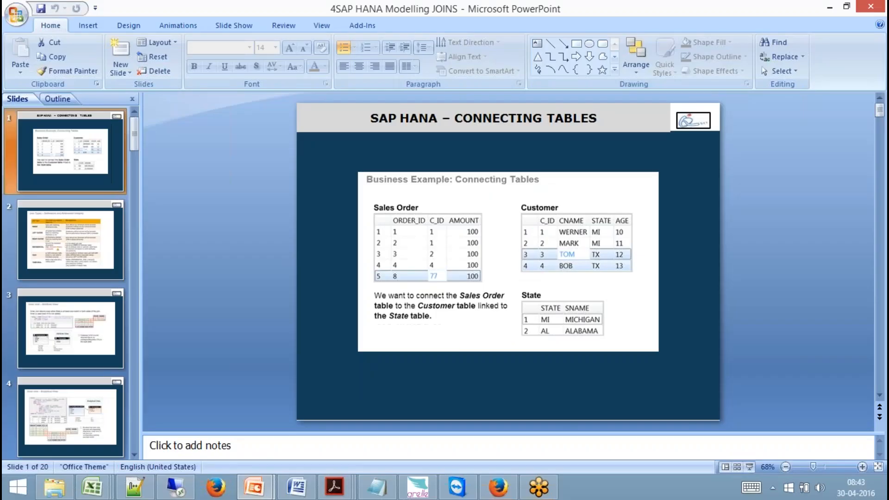
{"action": "left_click", "coordinate": [178, 487]}
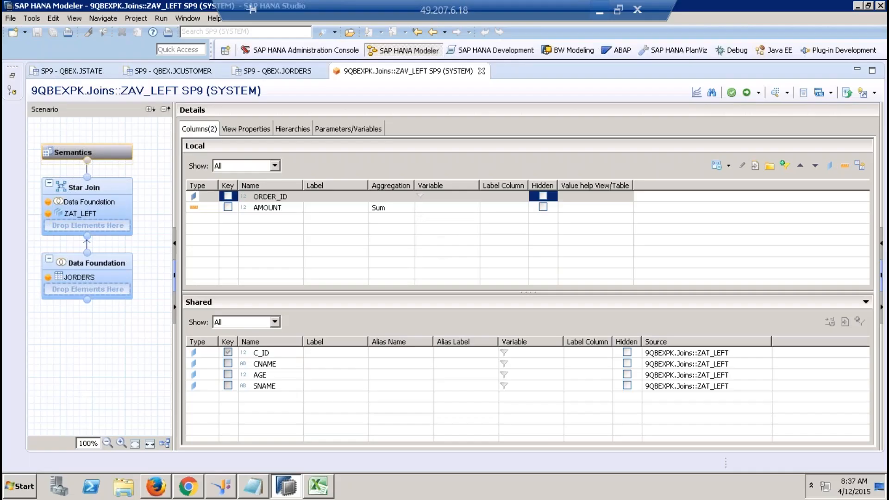
Preview the raw data of ZAV_LEFT, examine the rows of orders 1, 8 and 4, and close the preview and ZAV_LEFT.
{"action": "left_click", "coordinate": [773, 93]}
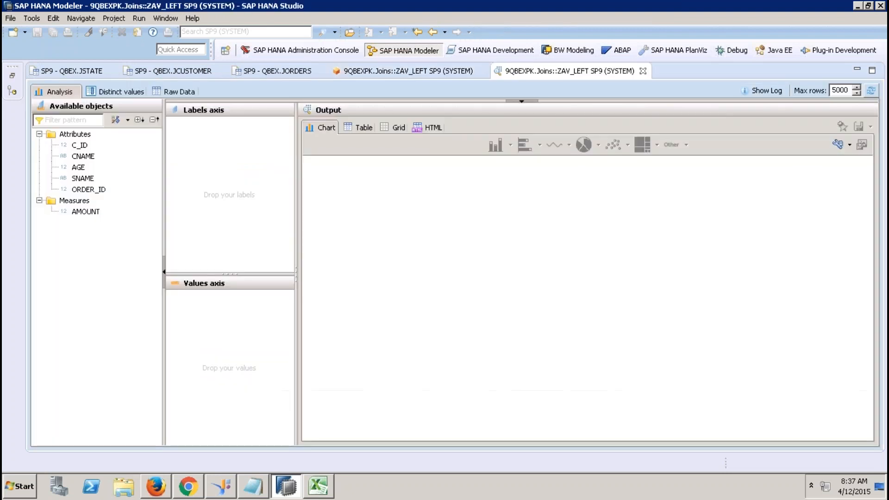
{"action": "left_click", "coordinate": [188, 91]}
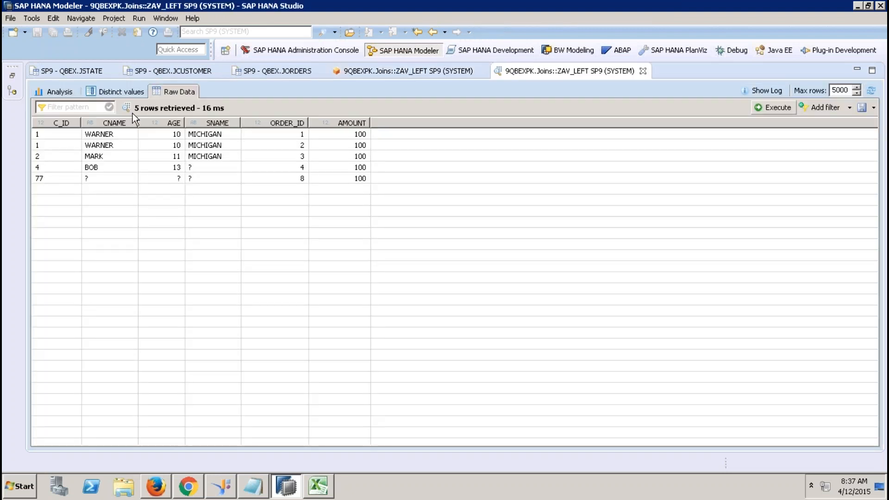
{"action": "left_click", "coordinate": [57, 137]}
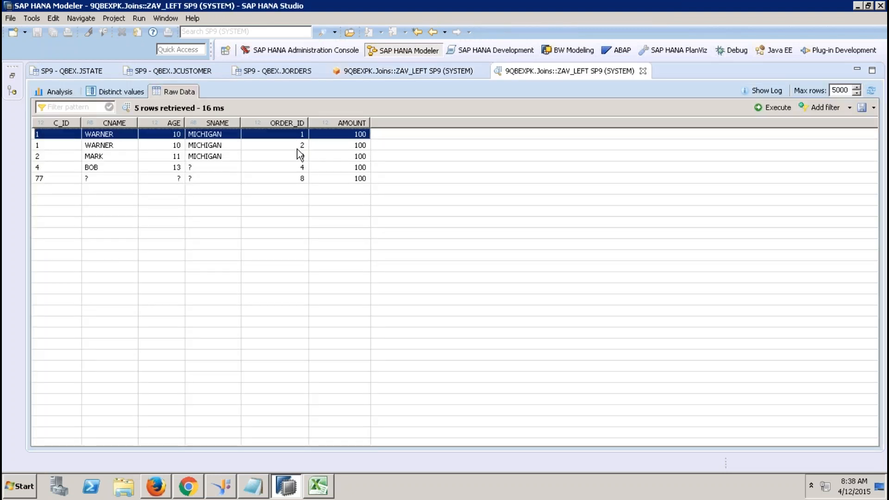
{"action": "left_click", "coordinate": [298, 179]}
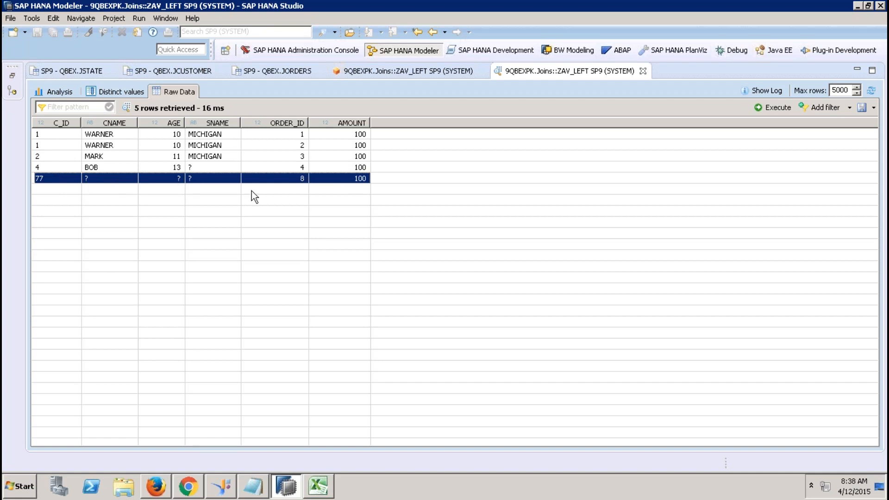
{"action": "left_click", "coordinate": [295, 167]}
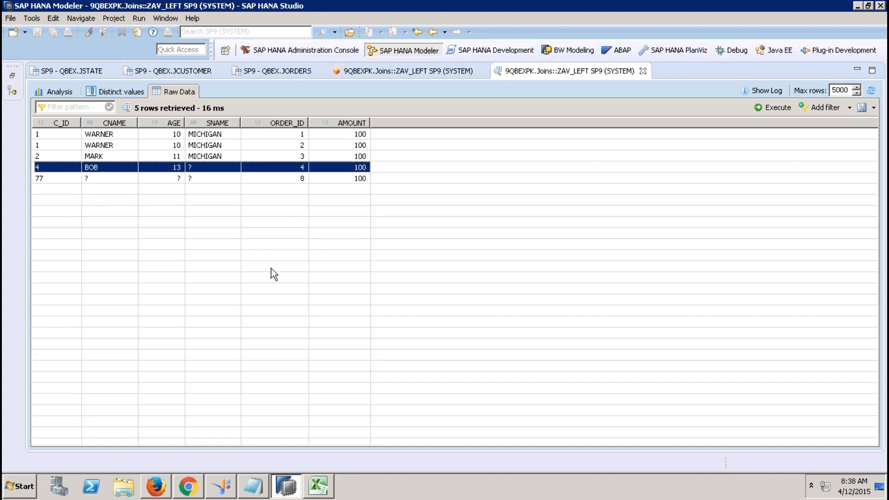
{"action": "left_click", "coordinate": [644, 71]}
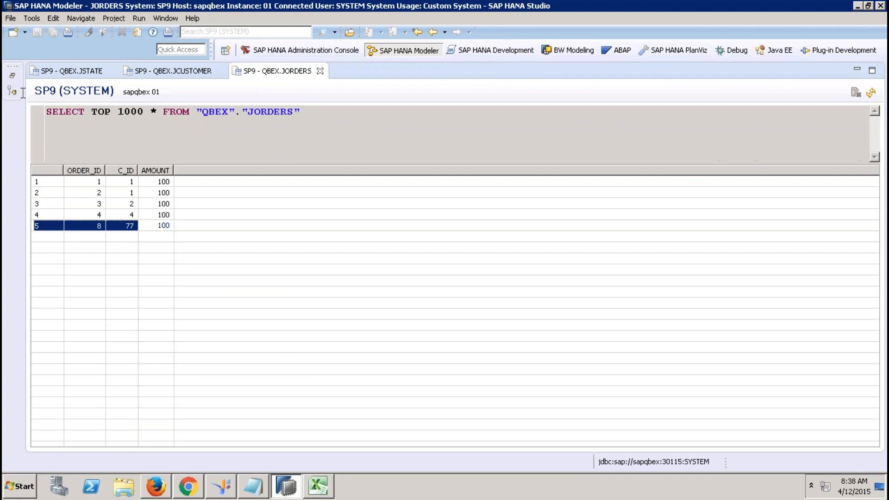
Restore the Systems view and create a standard attribute view named ZAT_RIGHT in the Joins package.
{"action": "left_click", "coordinate": [13, 77]}
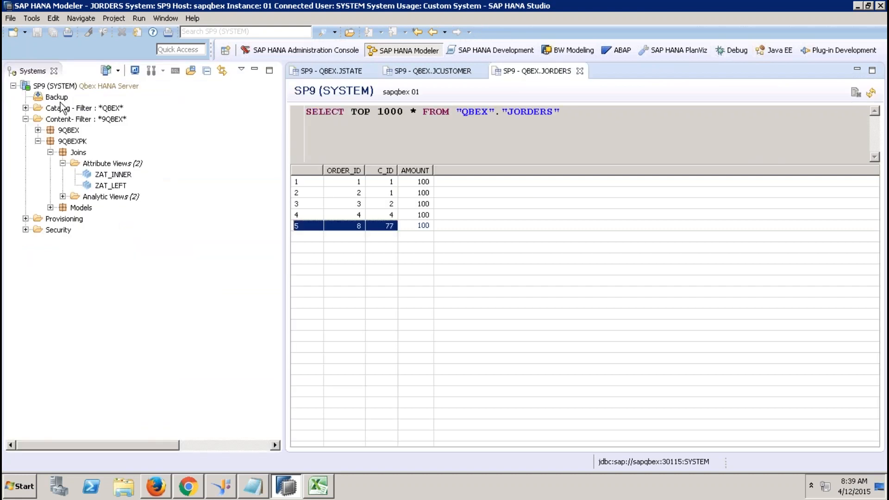
{"action": "left_click", "coordinate": [63, 197]}
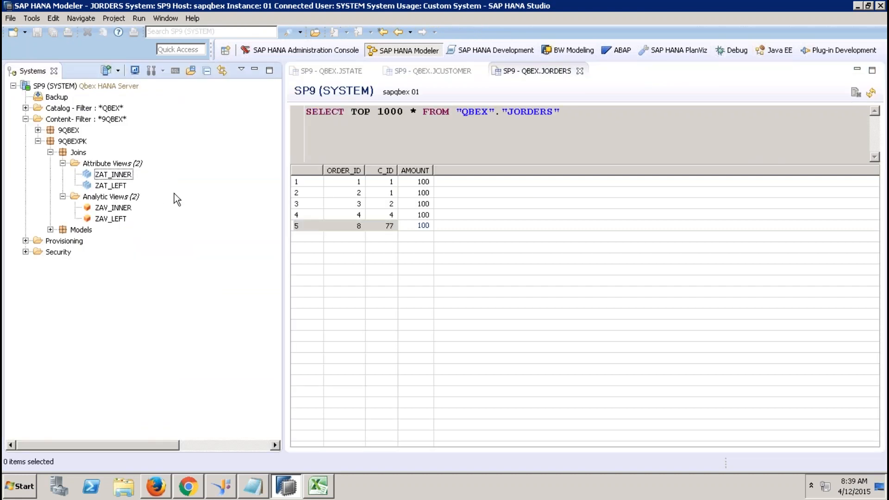
{"action": "left_click", "coordinate": [125, 165]}
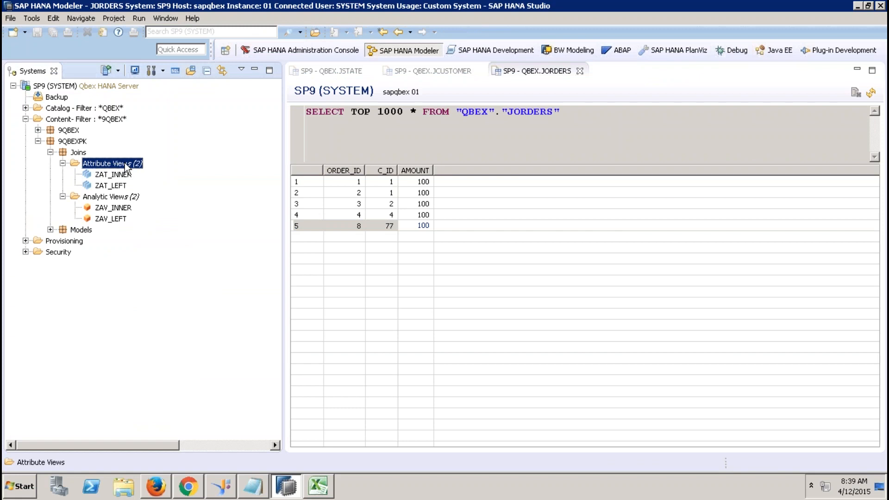
{"action": "right_click", "coordinate": [126, 165]}
{"action": "left_click", "coordinate": [164, 187]}
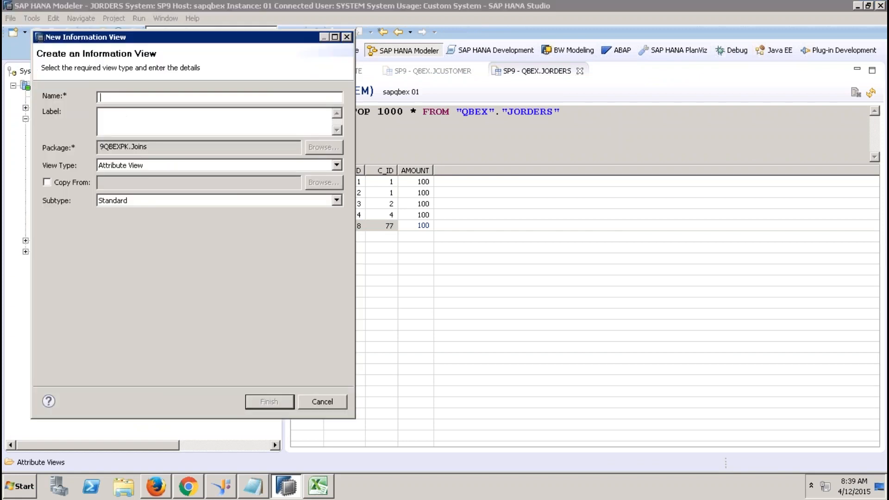
{"action": "type", "text": "ZAT_RIGHT"}
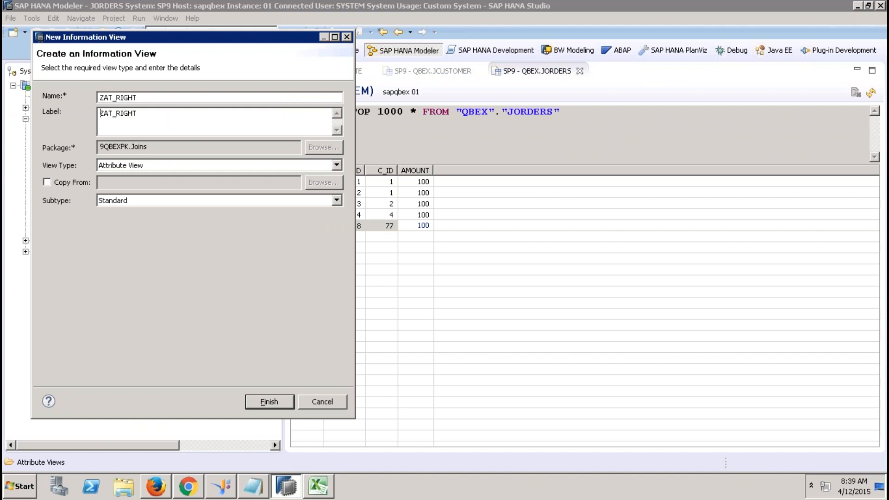
{"action": "left_click", "coordinate": [273, 403]}
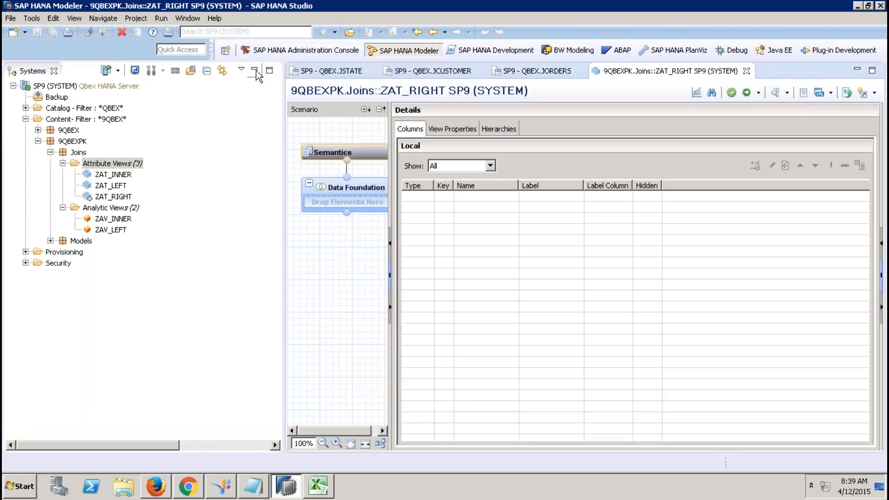
Minimize the Systems view and add the JSTATE table from schema QBEX to the Data Foundation of ZAT_RIGHT.
{"action": "left_click", "coordinate": [255, 70]}
{"action": "left_click", "coordinate": [110, 192]}
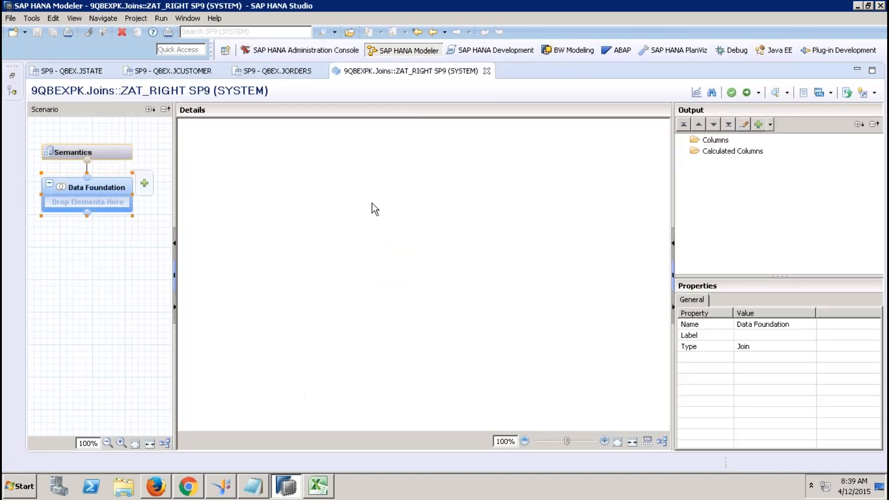
{"action": "right_click", "coordinate": [372, 203]}
{"action": "left_click", "coordinate": [408, 213]}
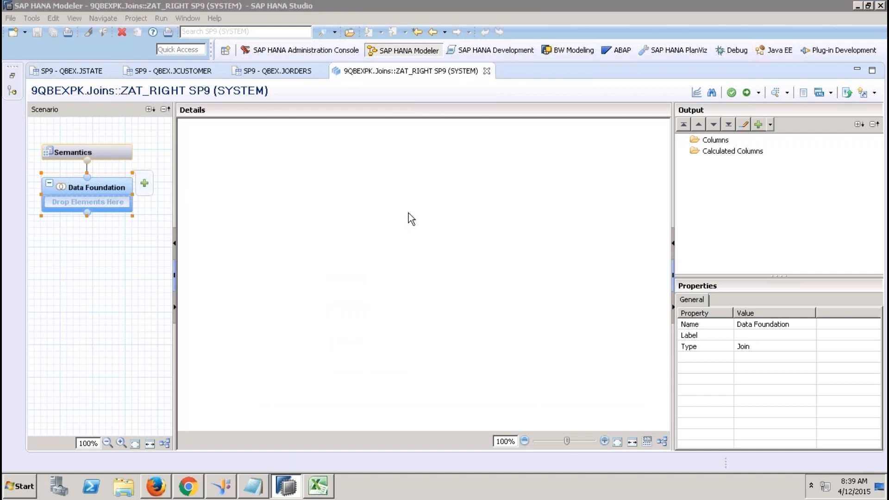
{"action": "type", "text": "JSTATE"}
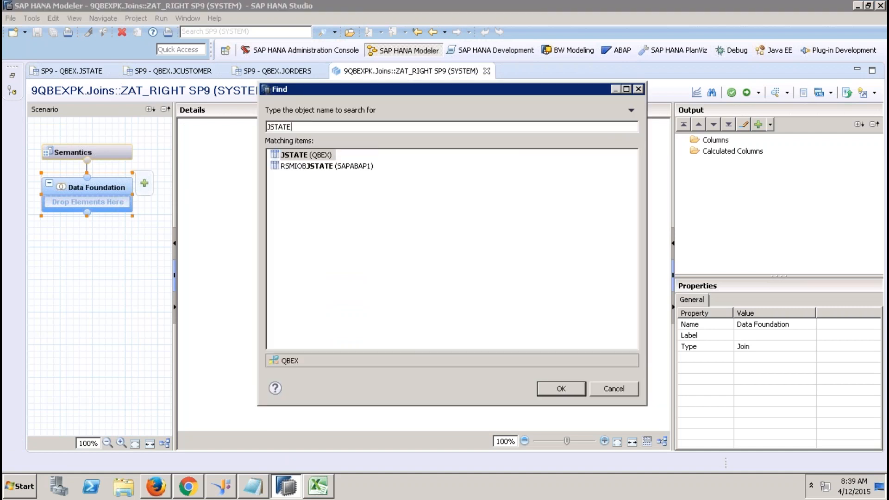
{"action": "double_click", "coordinate": [318, 156]}
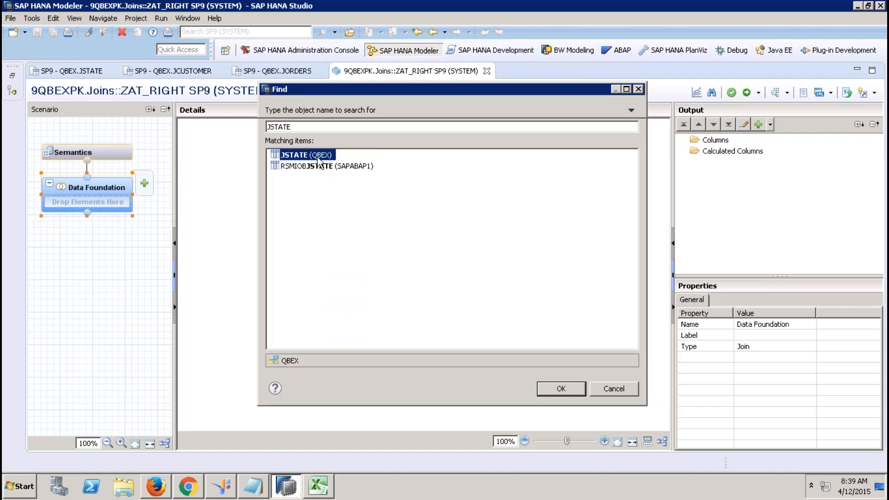
Add the JCUSTOMER table from schema QBEX to the Data Foundation of ZAT_RIGHT.
{"action": "right_click", "coordinate": [476, 215]}
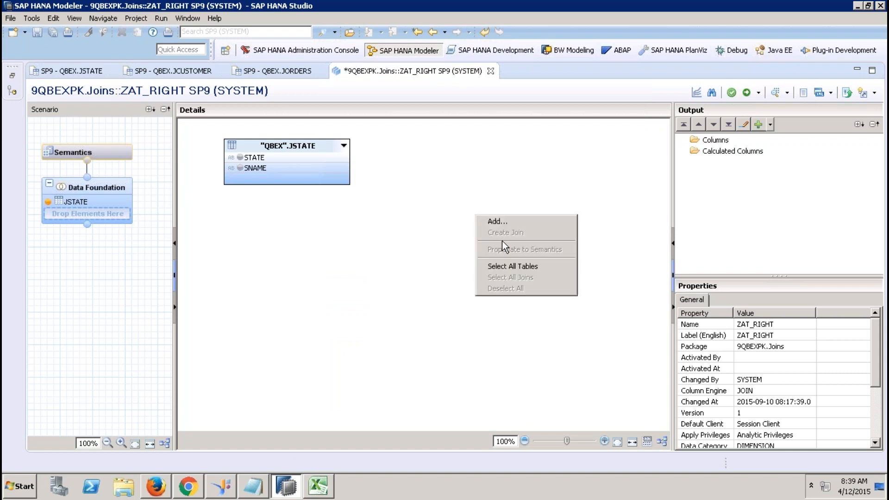
{"action": "left_click", "coordinate": [499, 222]}
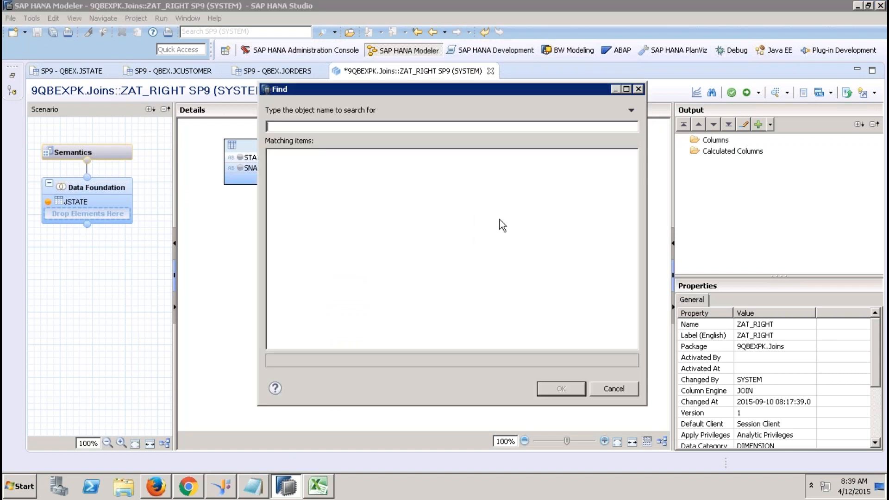
{"action": "type", "text": "JCUST"}
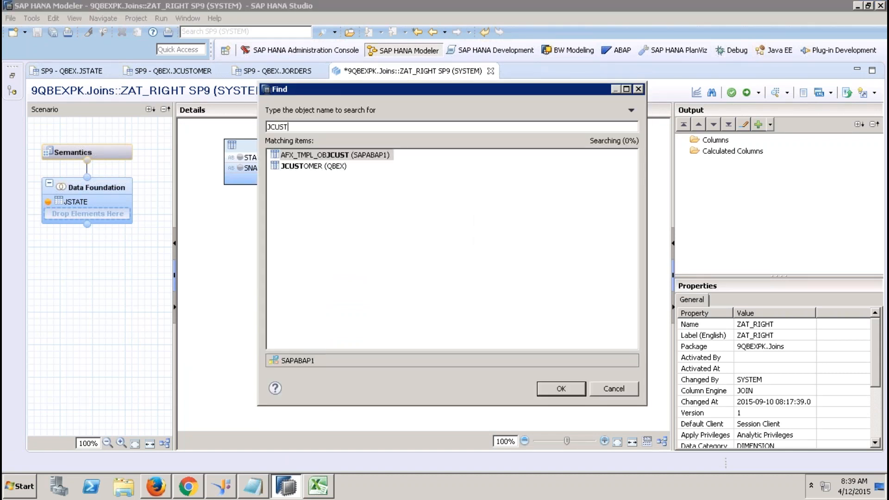
{"action": "double_click", "coordinate": [333, 167]}
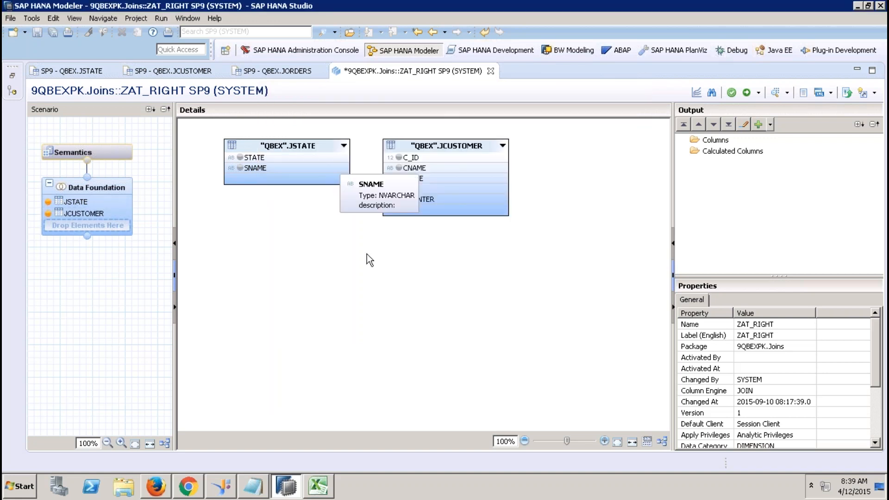
Create a Right Outer join with JCUSTOMER as left table and JSTATE as right table, linking their STATE columns.
{"action": "right_click", "coordinate": [366, 253]}
{"action": "left_click", "coordinate": [396, 270]}
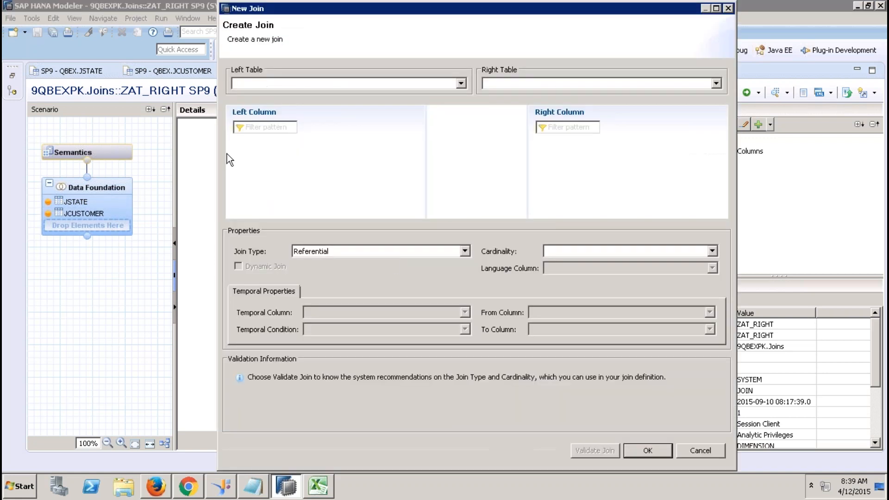
{"action": "left_click", "coordinate": [282, 84]}
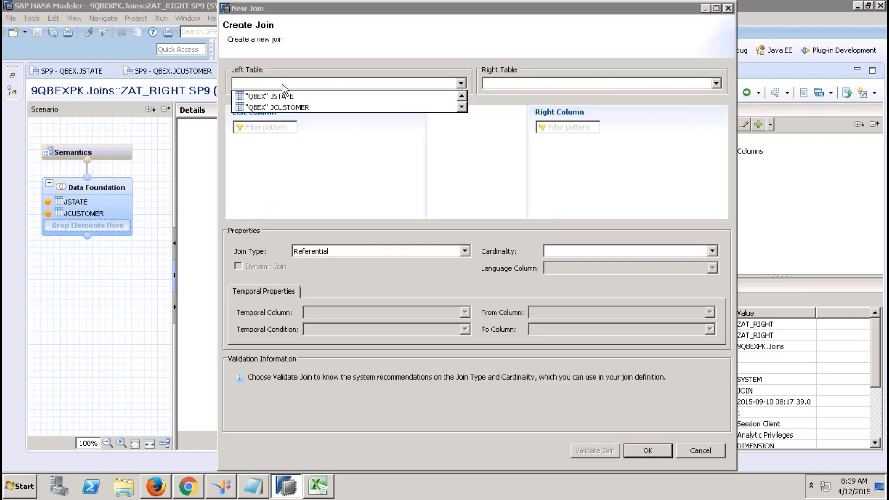
{"action": "left_click", "coordinate": [297, 107]}
{"action": "left_click", "coordinate": [505, 84]}
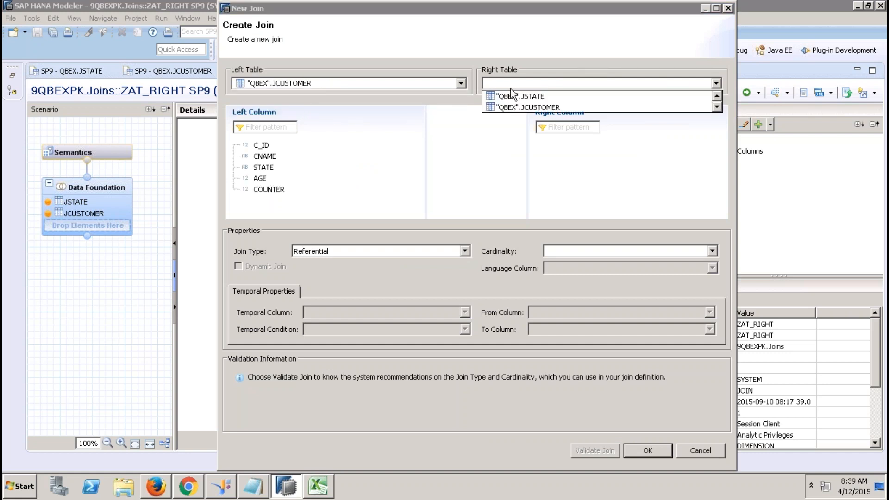
{"action": "left_click", "coordinate": [529, 98]}
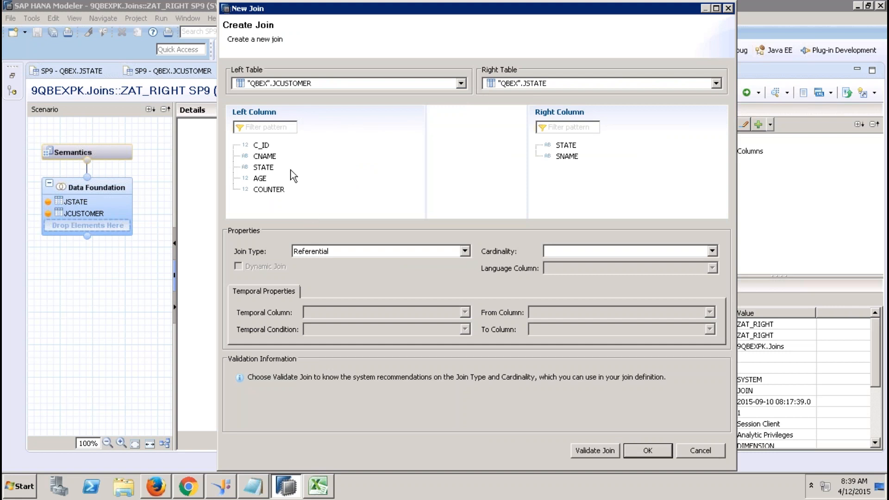
{"action": "left_click_drag", "start_coordinate": [263, 167], "coordinate": [572, 153]}
{"action": "left_click", "coordinate": [368, 254]}
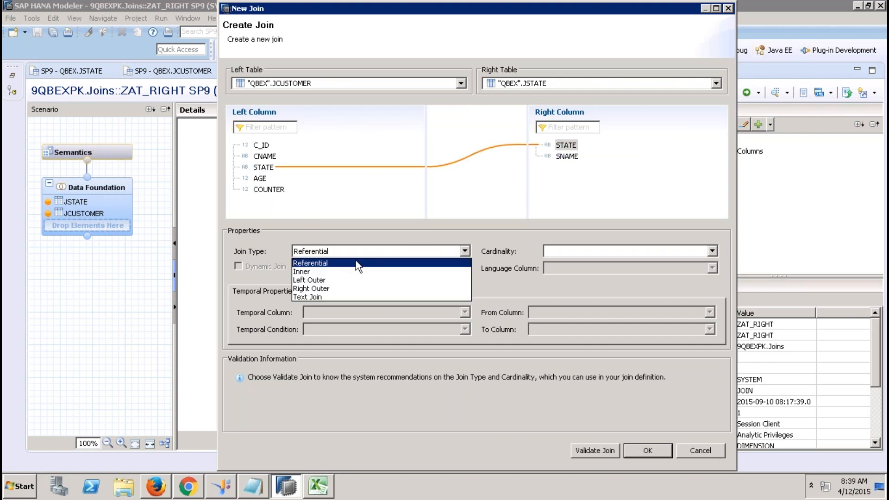
{"action": "left_click", "coordinate": [308, 287]}
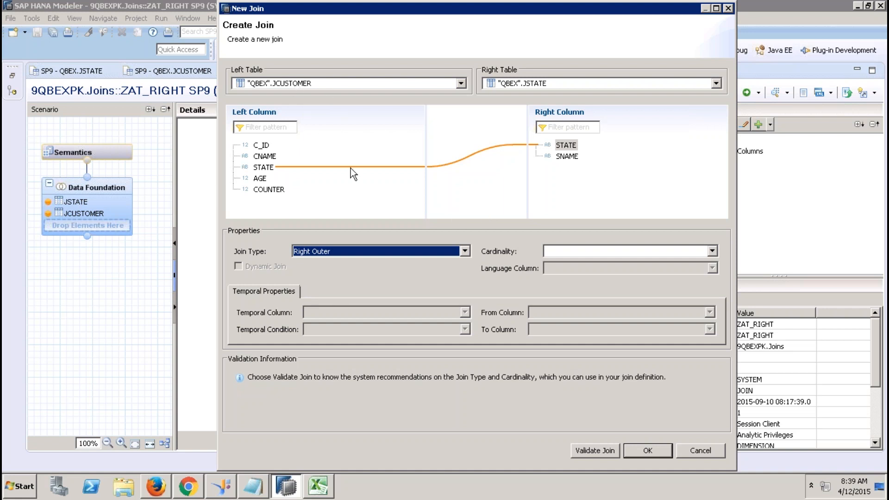
{"action": "left_click", "coordinate": [648, 450]}
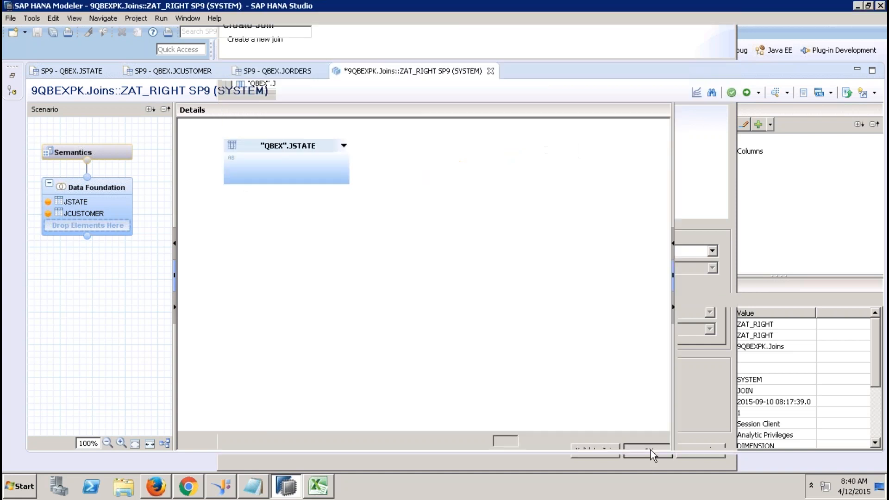
Add C_ID, CNAME and AGE from JCUSTOMER and SNAME from JSTATE to the output of ZAT_RIGHT.
{"action": "left_click", "coordinate": [399, 158]}
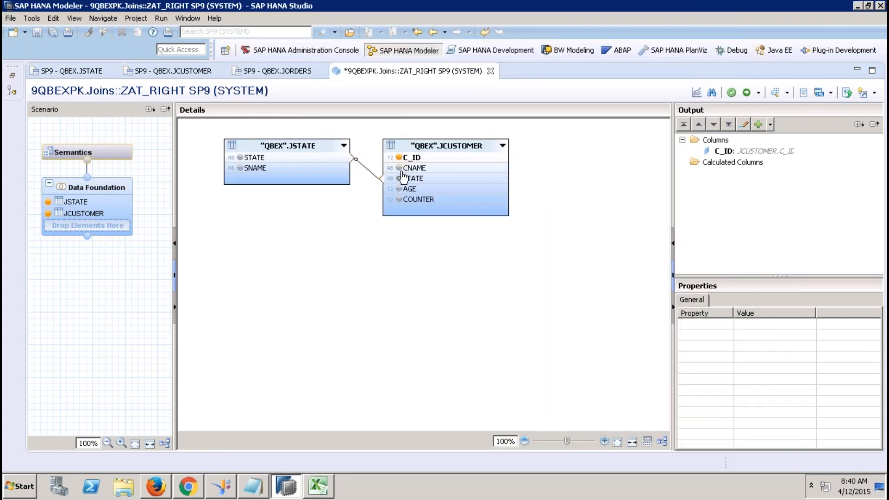
{"action": "left_click", "coordinate": [398, 168]}
{"action": "left_click", "coordinate": [398, 188]}
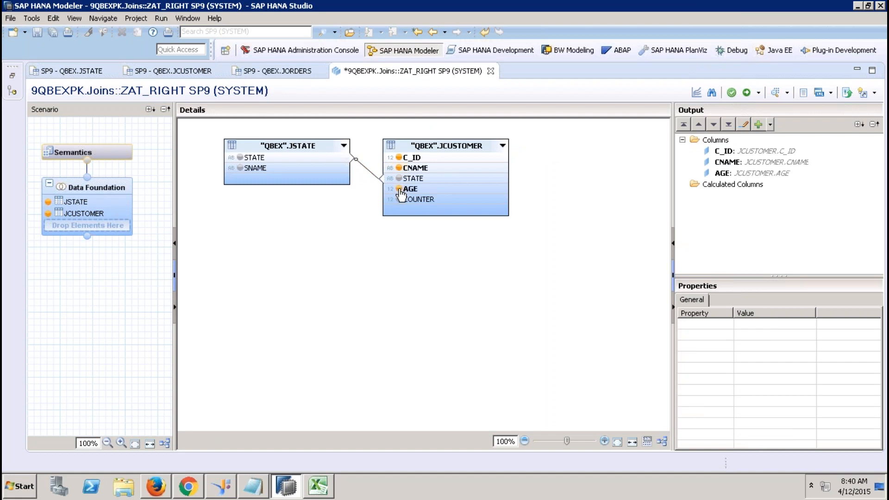
{"action": "left_click", "coordinate": [240, 168]}
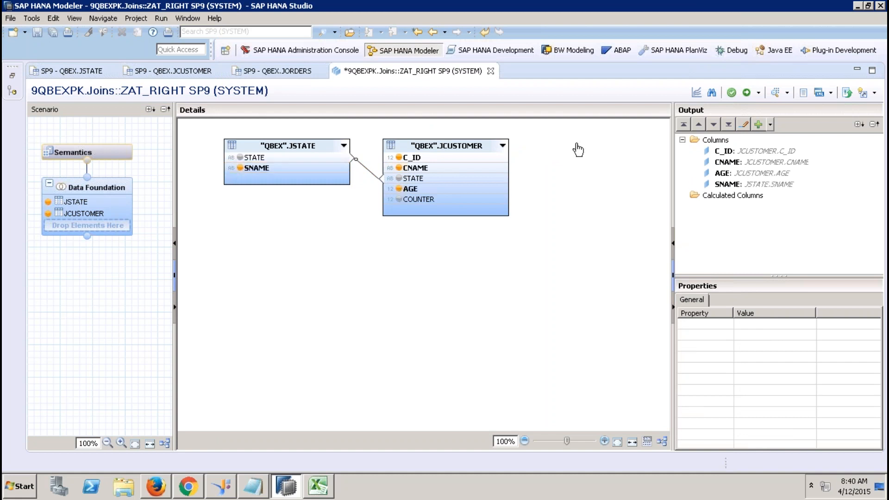
Mark C_ID as the key column in the Semantics of ZAT_RIGHT and activate the view.
{"action": "left_click", "coordinate": [111, 157]}
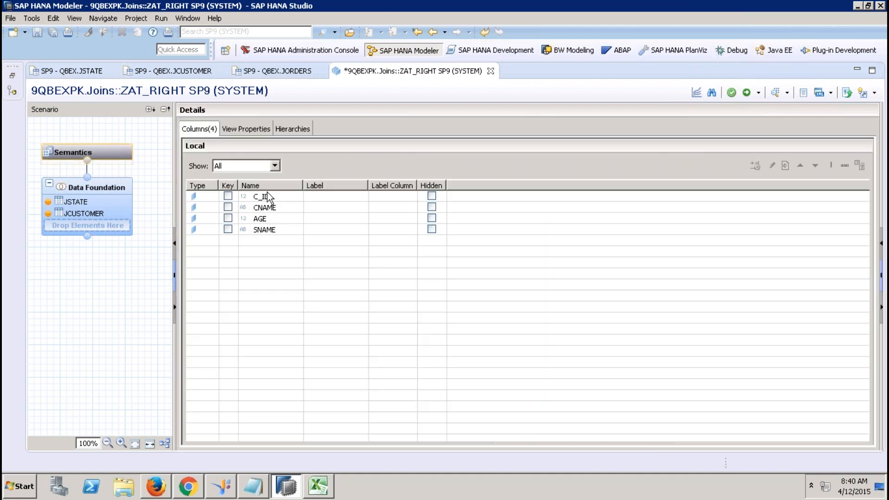
{"action": "left_click", "coordinate": [228, 196]}
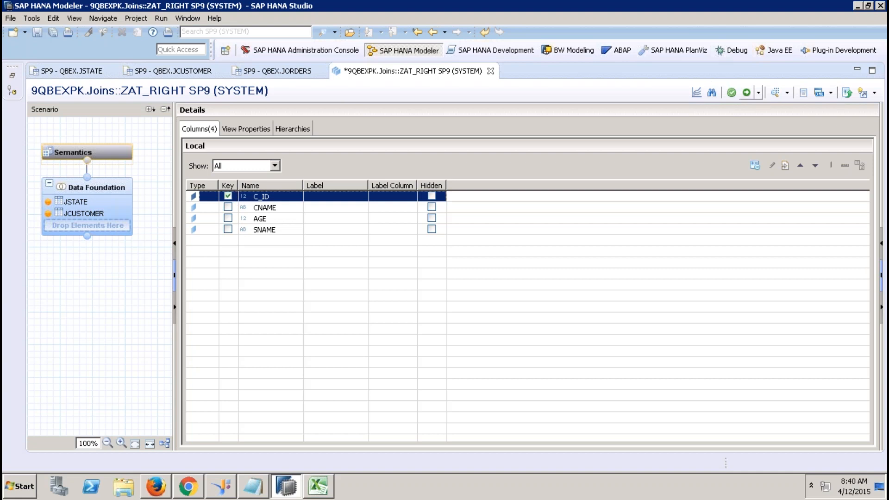
{"action": "left_click", "coordinate": [746, 93]}
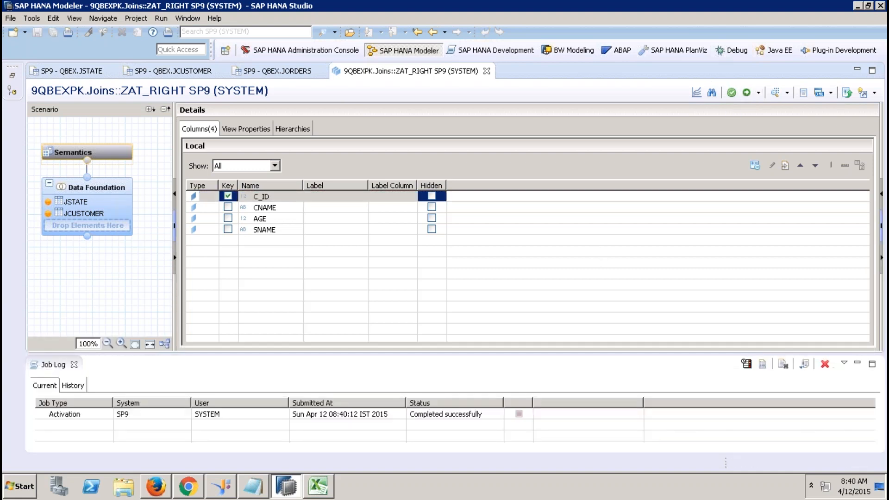
Preview the raw data of ZAT_RIGHT, examine the MICHIGAN and ALABAMA rows, and close the preview and ZAT_RIGHT.
{"action": "left_click", "coordinate": [772, 94]}
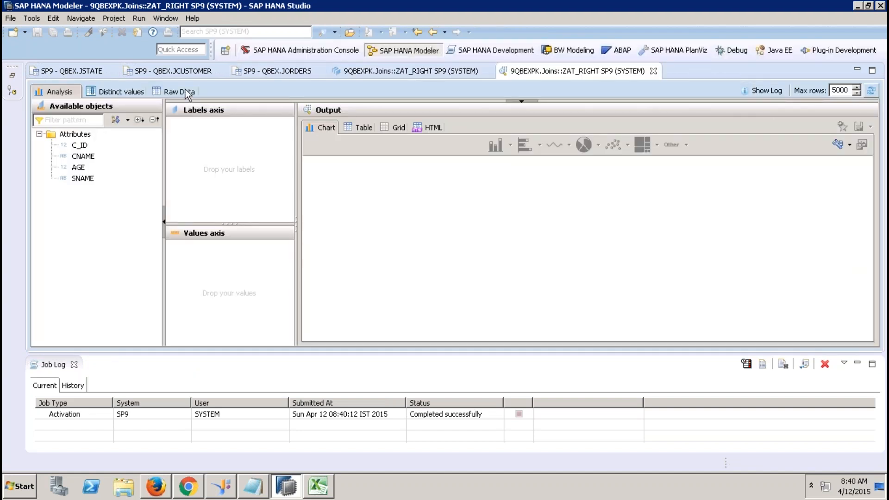
{"action": "left_click", "coordinate": [185, 92]}
{"action": "left_click", "coordinate": [69, 137]}
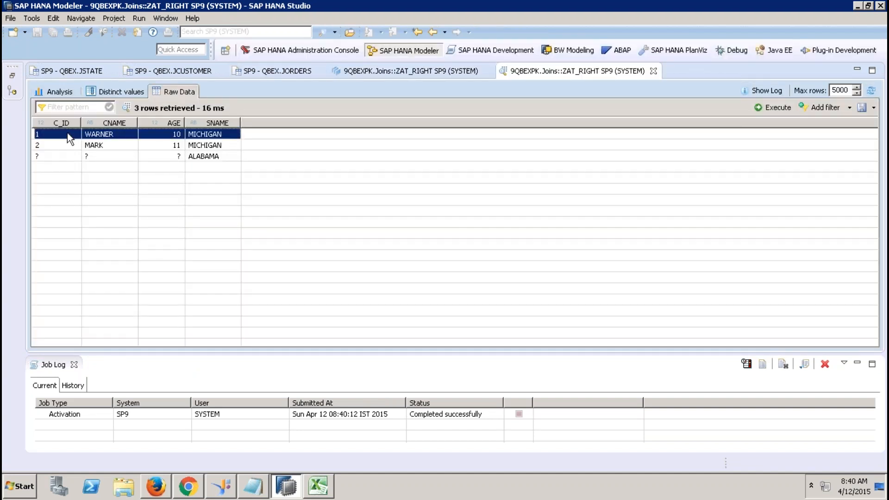
{"action": "left_click", "coordinate": [68, 144]}
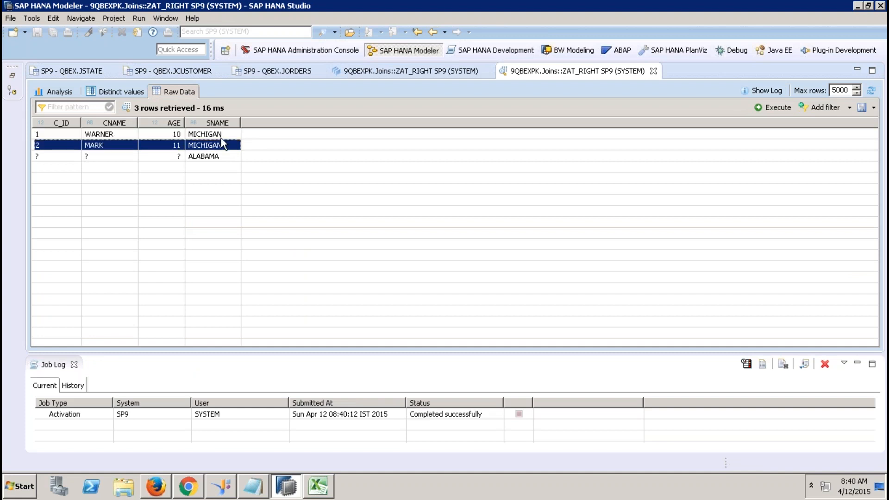
{"action": "left_click", "coordinate": [207, 153]}
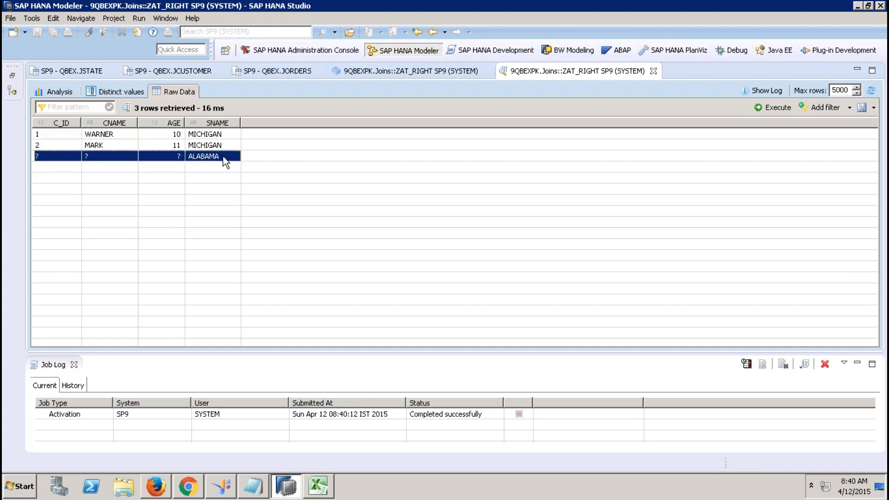
{"action": "left_click", "coordinate": [653, 71]}
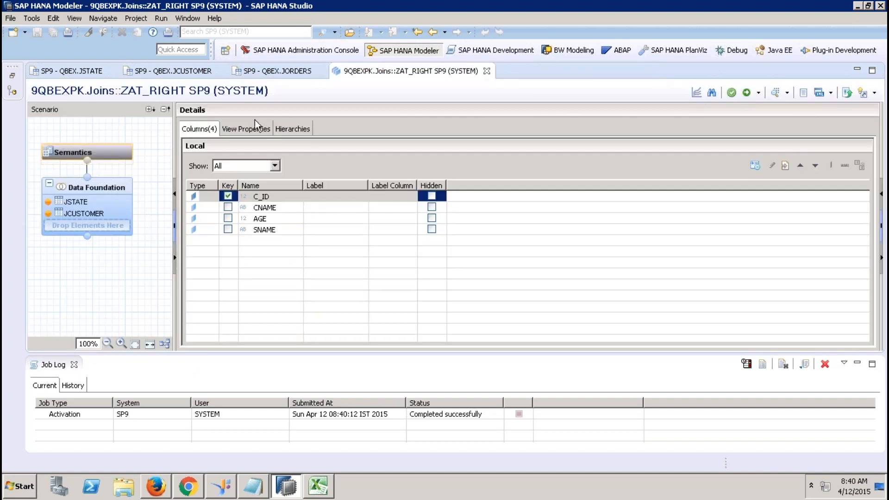
{"action": "left_click", "coordinate": [486, 72]}
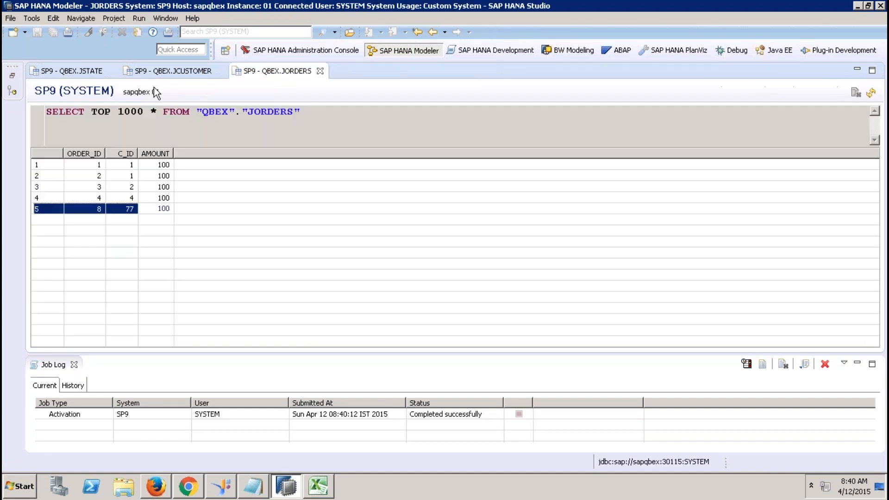
Restore the Systems view and create an analytic view named ZAV_RIGHT in the Joins package.
{"action": "left_click", "coordinate": [12, 83]}
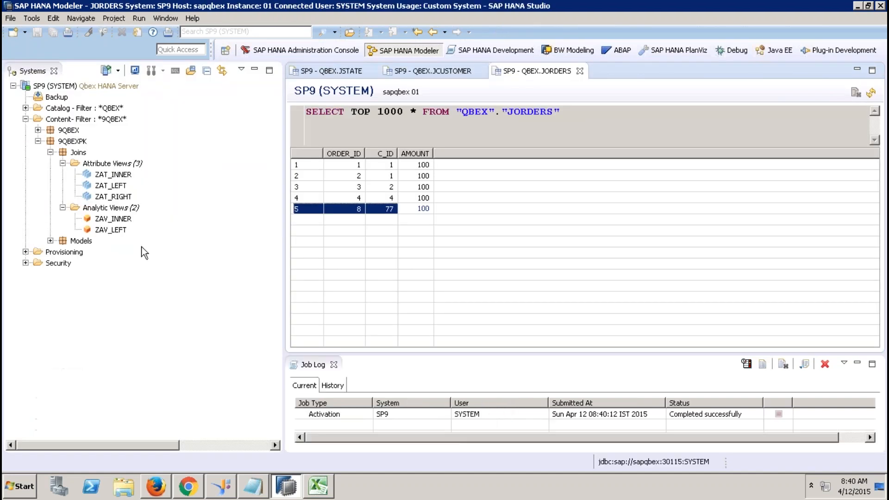
{"action": "right_click", "coordinate": [118, 210]}
{"action": "left_click", "coordinate": [167, 230]}
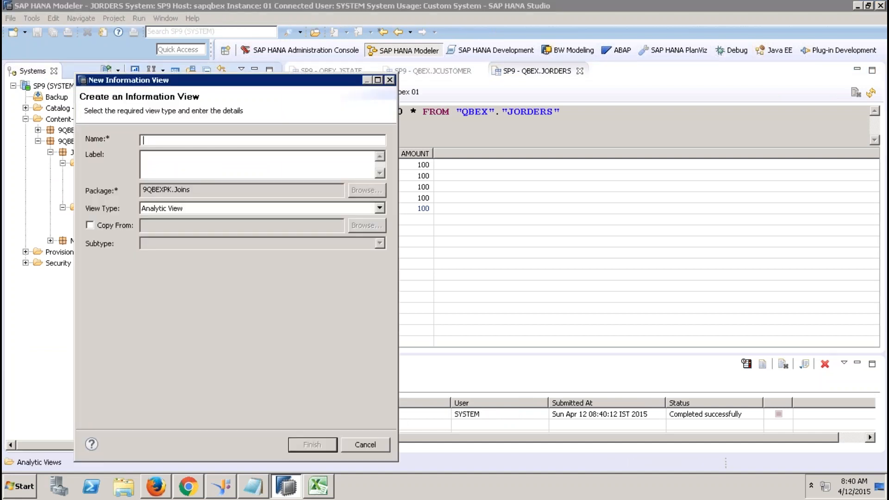
{"action": "type", "text": "ZAV_RIGHT"}
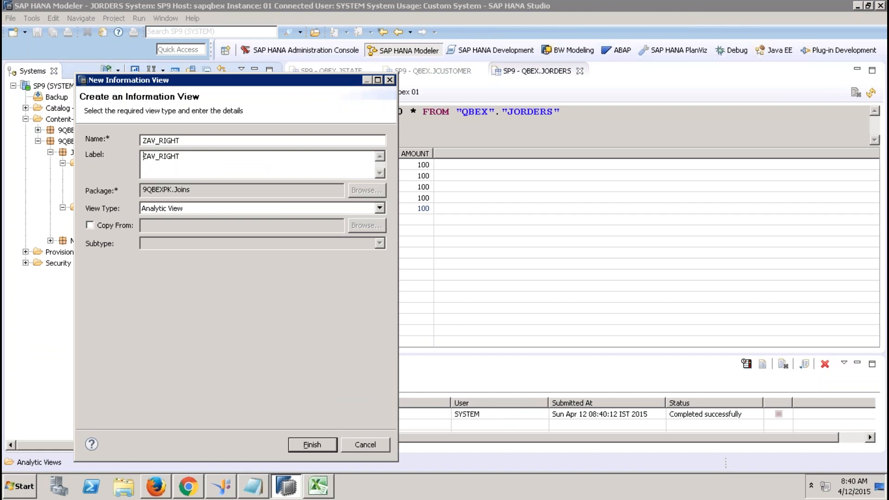
{"action": "left_click", "coordinate": [318, 447]}
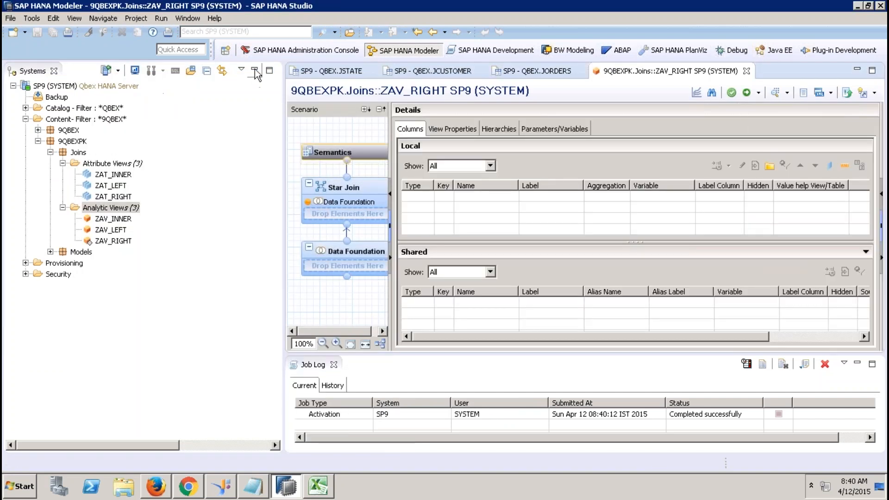
Minimize the Systems view and add the JORDERS table from schema QBEX to the Data Foundation of ZAV_RIGHT.
{"action": "left_click", "coordinate": [255, 71]}
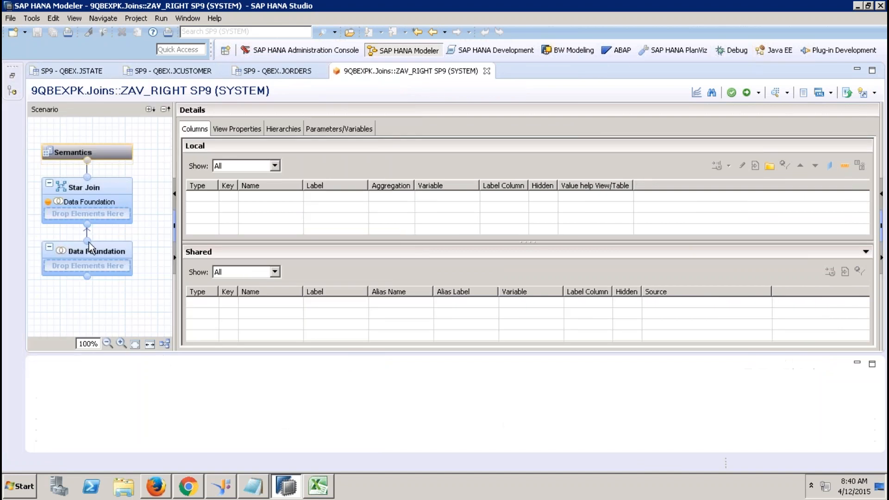
{"action": "left_click", "coordinate": [90, 242]}
{"action": "right_click", "coordinate": [387, 212]}
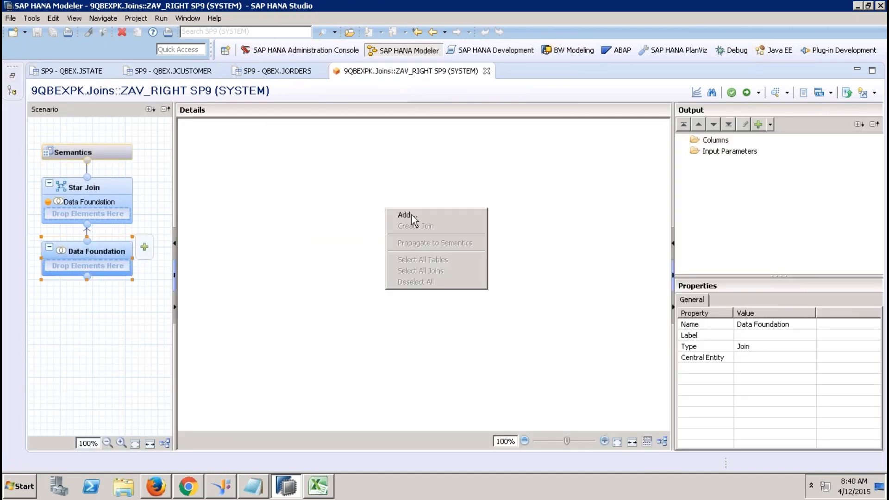
{"action": "left_click", "coordinate": [411, 215]}
{"action": "type", "text": "JORD"}
{"action": "left_click", "coordinate": [319, 158]}
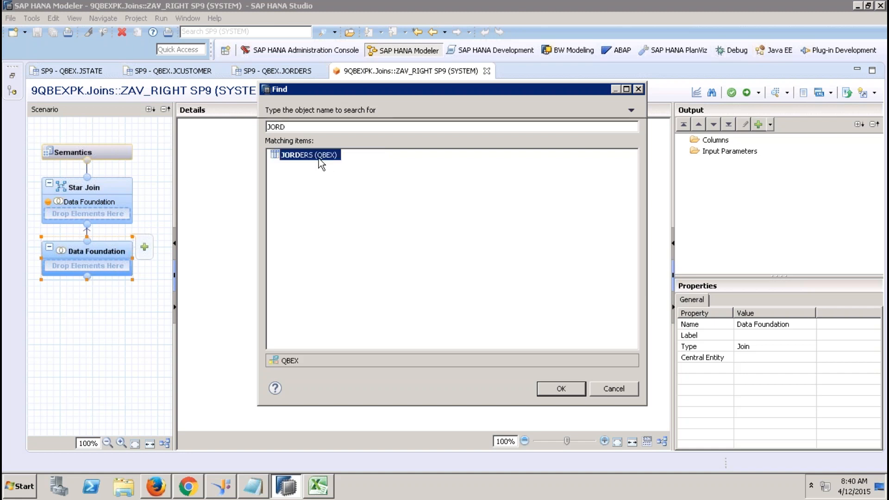
{"action": "double_click", "coordinate": [318, 157]}
Add the ORDER_ID, C_ID and AMOUNT columns of JORDERS to the output of ZAV_RIGHT.
{"action": "left_click", "coordinate": [240, 158]}
{"action": "left_click", "coordinate": [240, 167]}
{"action": "left_click", "coordinate": [239, 178]}
Add attribute view ZAT_RIGHT from the restored Systems view to the Star Join of ZAV_RIGHT, and minimize the Systems view again.
{"action": "left_click", "coordinate": [117, 190]}
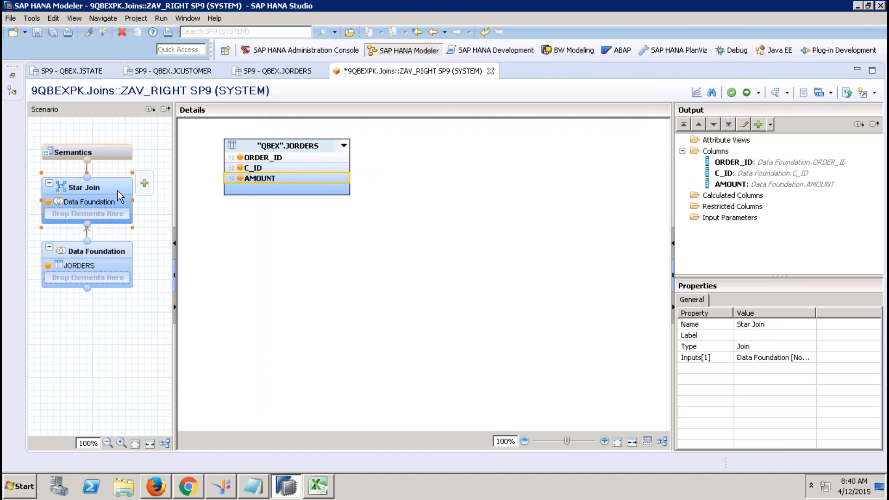
{"action": "left_click", "coordinate": [12, 75]}
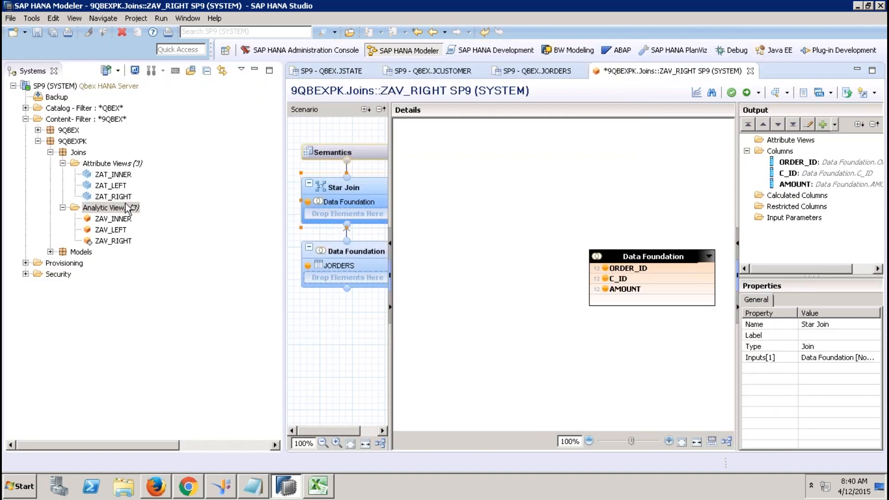
{"action": "left_click_drag", "start_coordinate": [113, 196], "coordinate": [354, 221]}
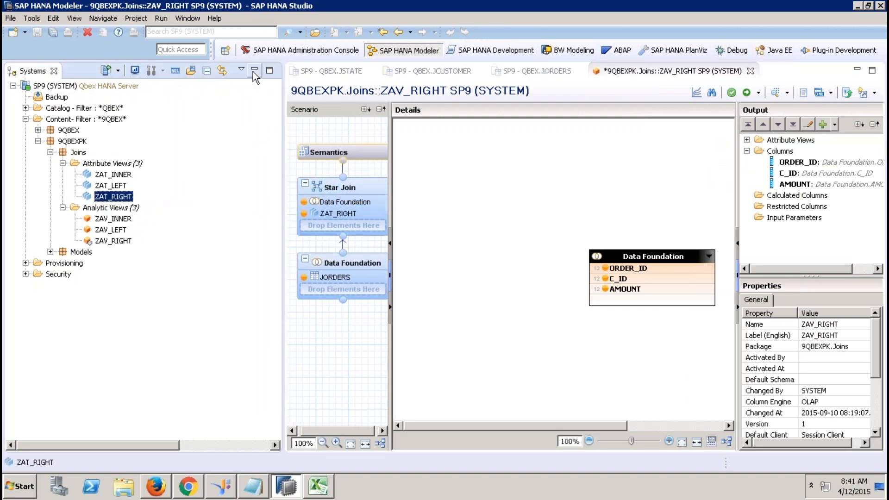
{"action": "left_click", "coordinate": [254, 72]}
Create a right outer join on C_ID from the Data Foundation to ZAT_RIGHT in the Star Join of ZAV_RIGHT.
{"action": "right_click", "coordinate": [394, 194]}
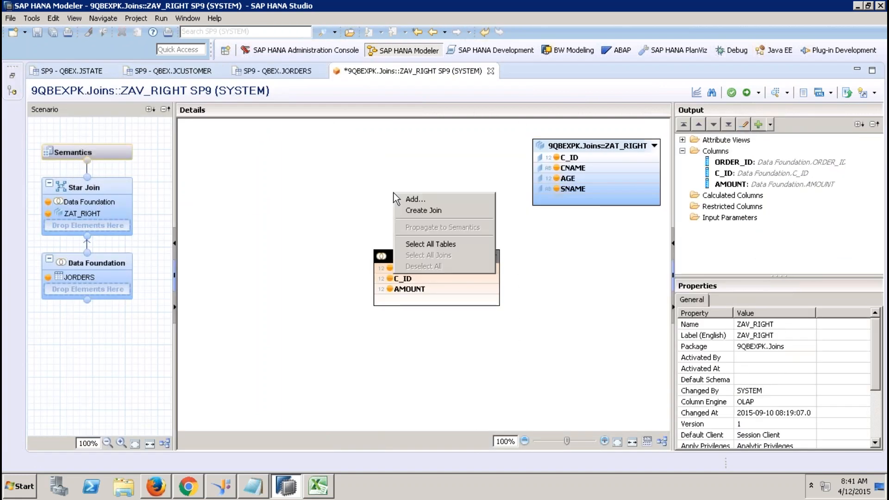
{"action": "left_click", "coordinate": [421, 210]}
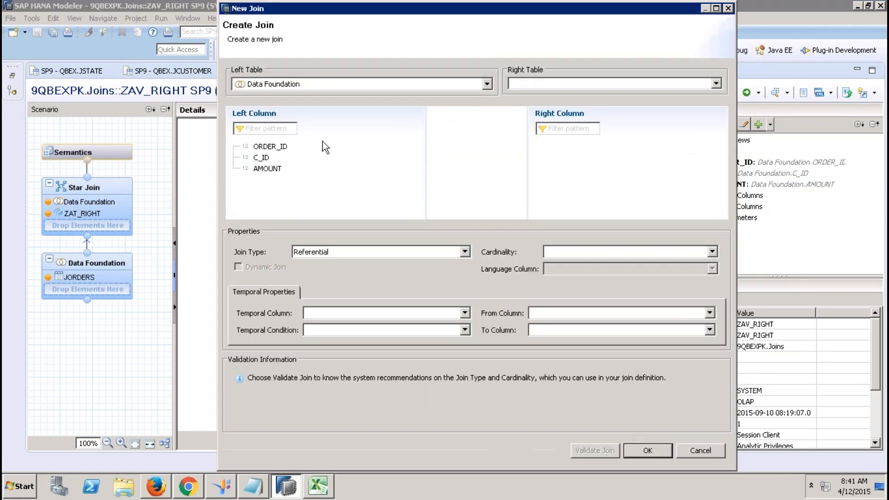
{"action": "left_click", "coordinate": [524, 85]}
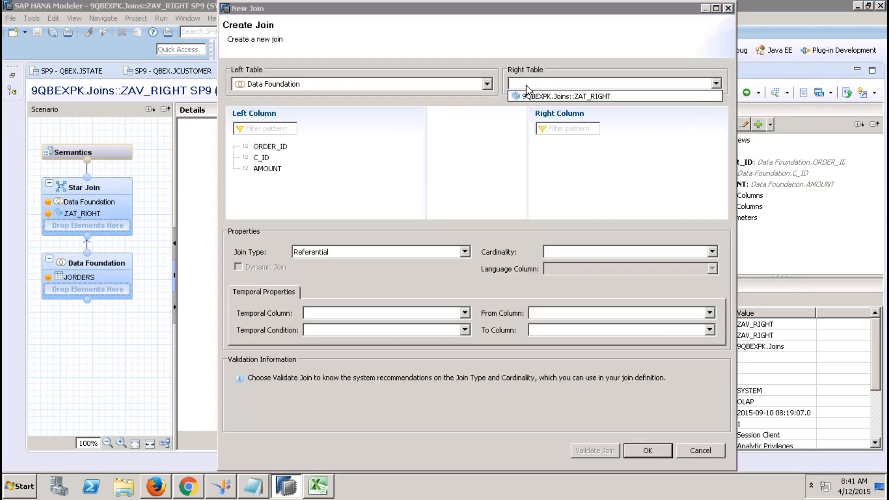
{"action": "left_click", "coordinate": [563, 96]}
{"action": "mouse_move", "coordinate": [260, 157]}
{"action": "left_mouse_down"}
{"action": "mouse_move", "coordinate": [602, 166]}
{"action": "mouse_move", "coordinate": [570, 148]}
{"action": "left_mouse_up"}
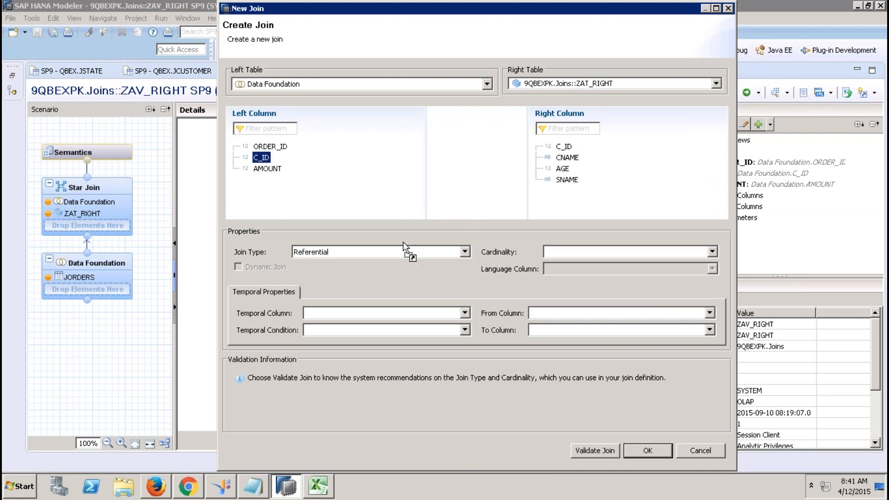
{"action": "left_click", "coordinate": [391, 253]}
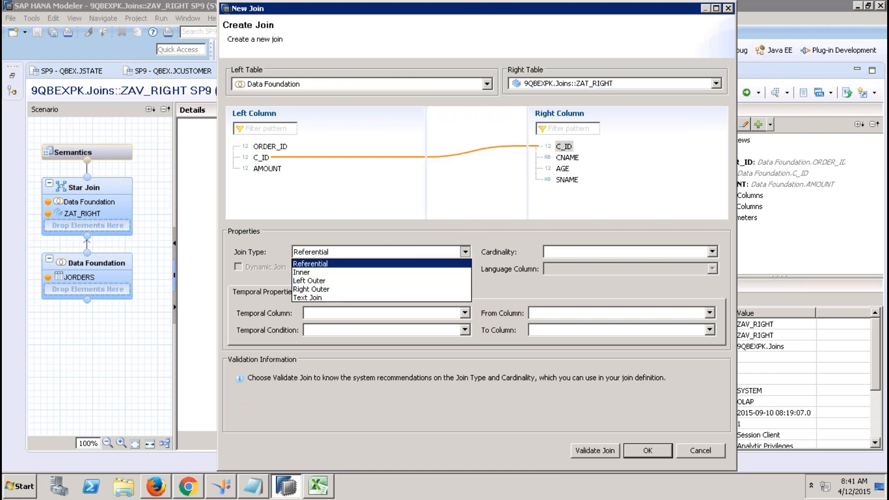
{"action": "left_click", "coordinate": [317, 289]}
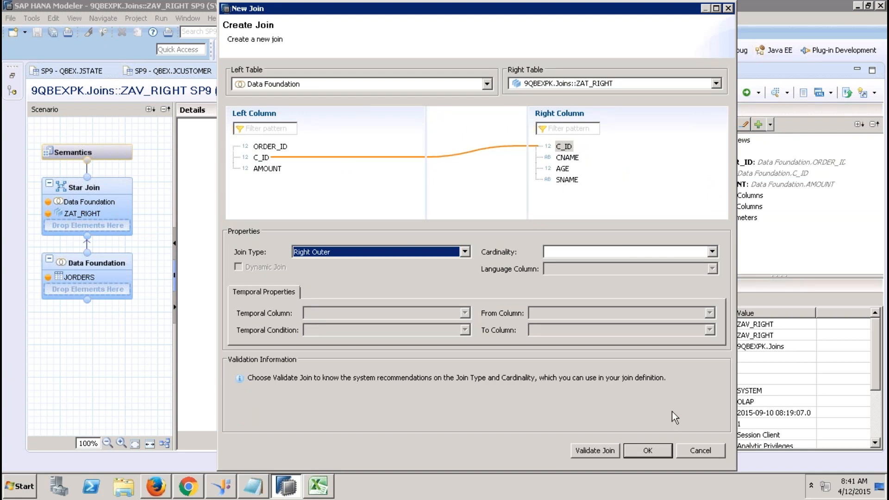
{"action": "left_click", "coordinate": [654, 451]}
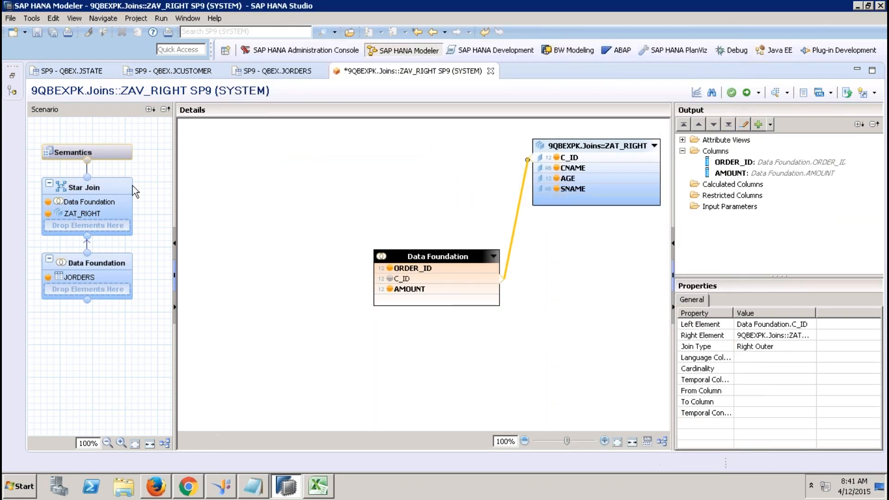
Auto-assign the local column types in the Semantics of ZAV_RIGHT with ORDER_ID changed to Attribute, and activate the view.
{"action": "left_click", "coordinate": [110, 189]}
{"action": "left_click", "coordinate": [115, 154]}
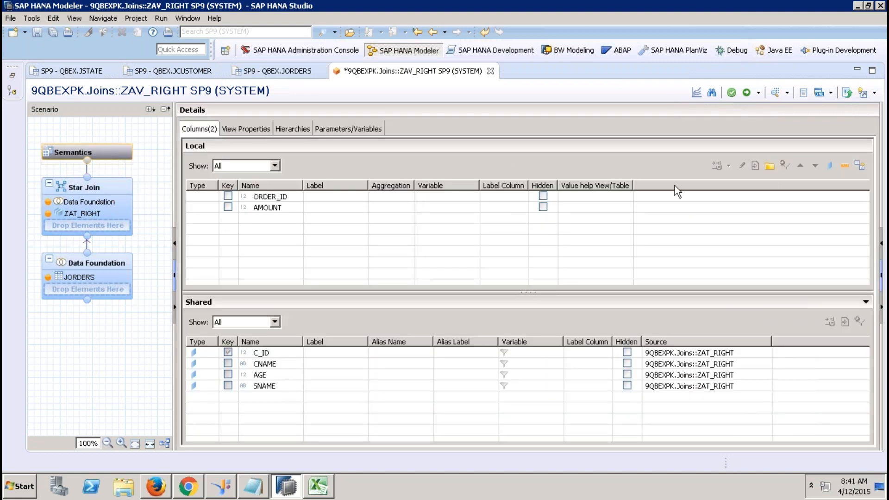
{"action": "left_click", "coordinate": [861, 165]}
{"action": "left_click", "coordinate": [208, 197]}
{"action": "left_click", "coordinate": [211, 196]}
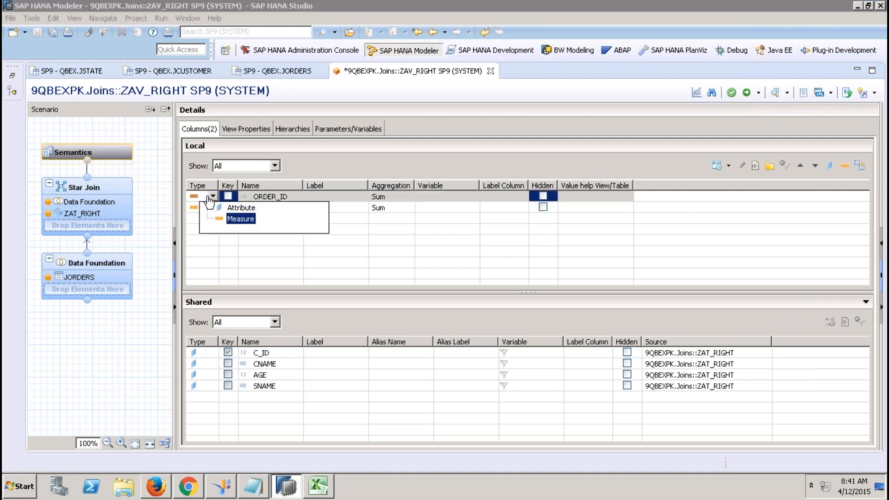
{"action": "left_click", "coordinate": [243, 208]}
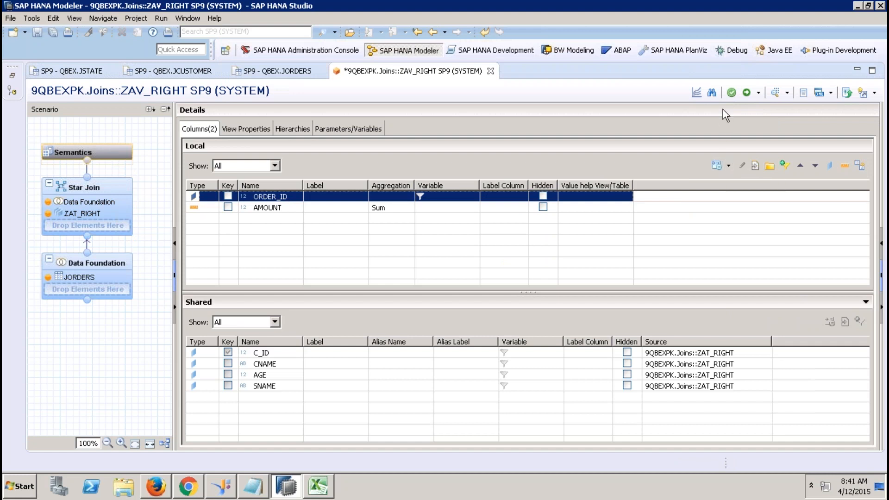
{"action": "left_click", "coordinate": [746, 93]}
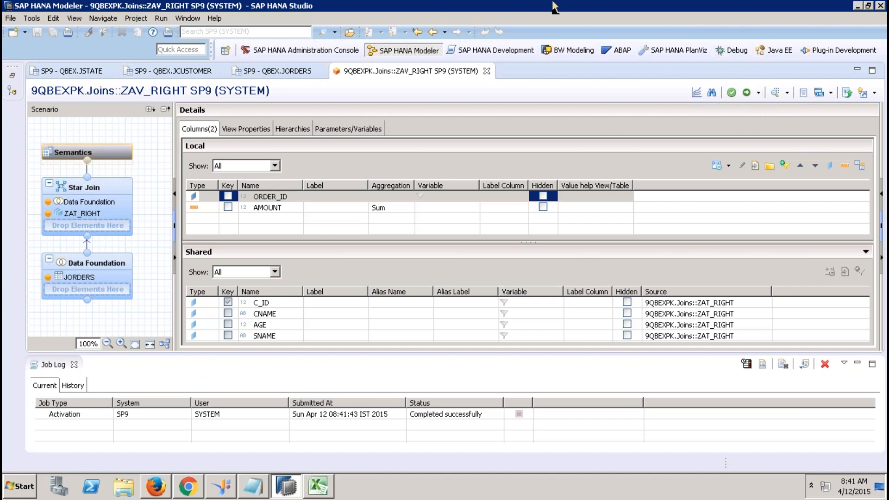
Switch to PowerPoint, review the Connecting Tables slide in full-screen slide show, and return to SAP HANA Studio.
{"action": "mouse_move", "coordinate": [552, 1]}
{"action": "left_click", "coordinate": [599, 7]}
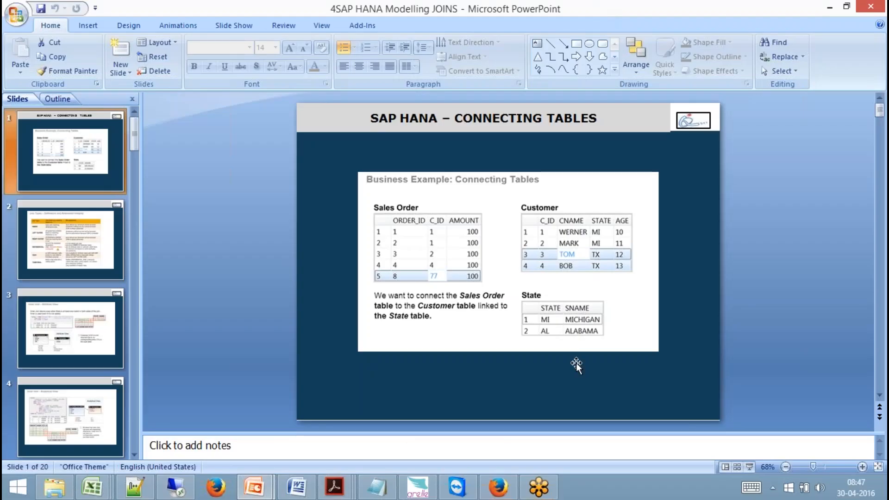
{"action": "left_click", "coordinate": [749, 467]}
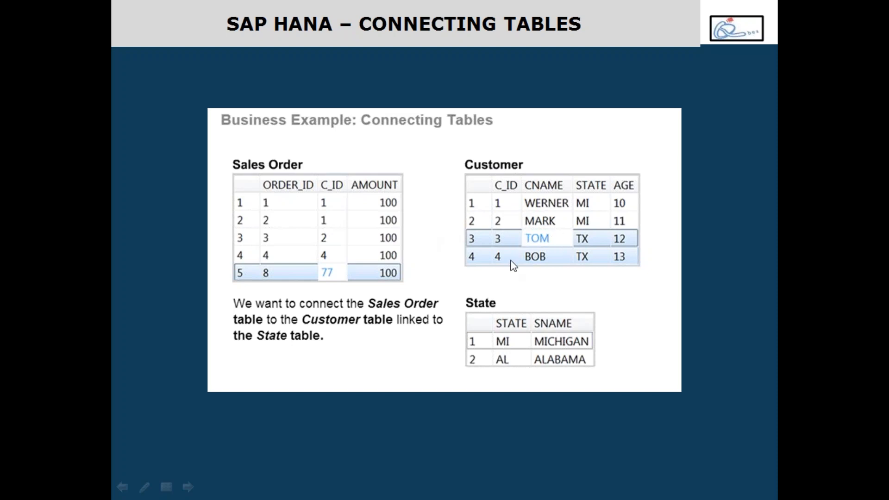
{"action": "key", "text": "Escape"}
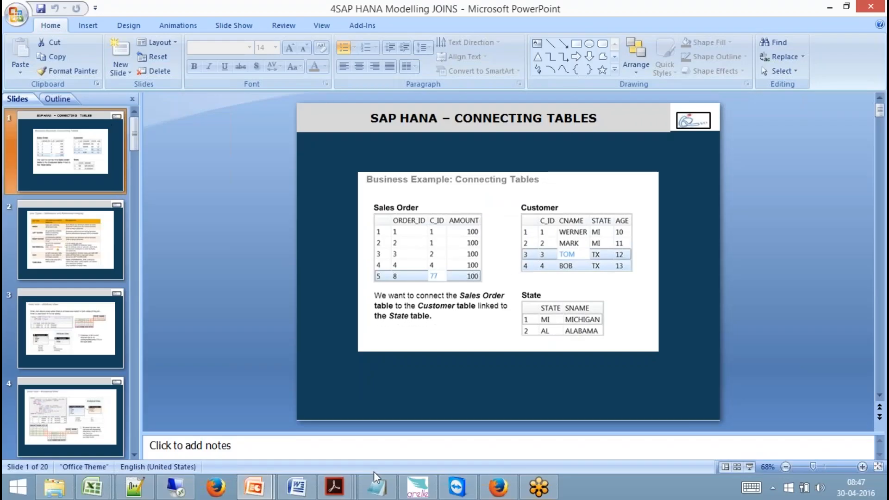
{"action": "left_click", "coordinate": [189, 487]}
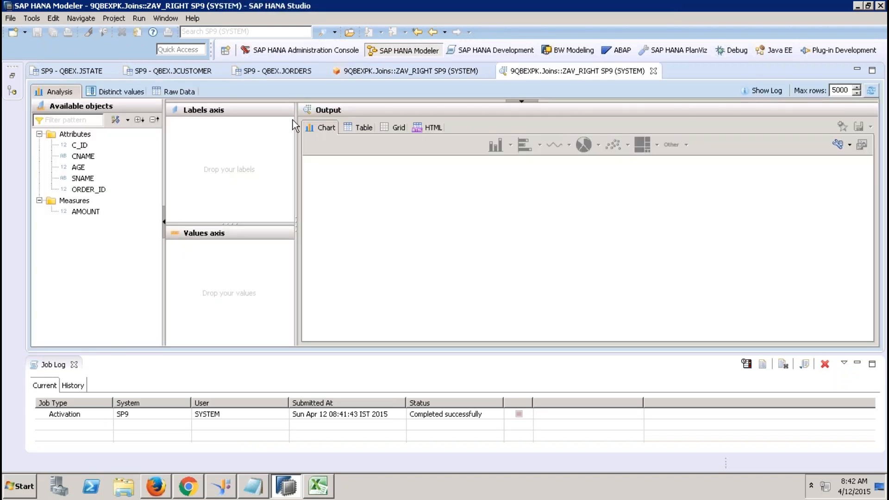
Display the raw data of the ZAV_RIGHT preview and examine the customer rows and the ALABAMA row.
{"action": "left_click", "coordinate": [179, 91]}
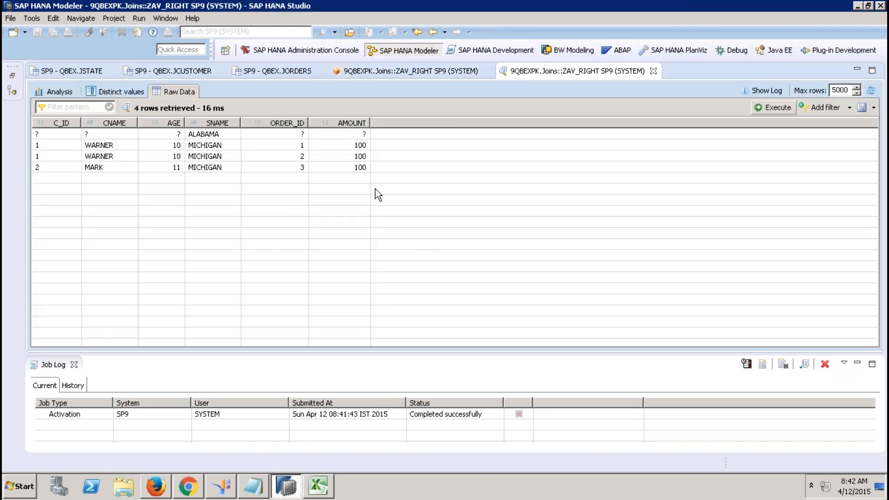
{"action": "left_click", "coordinate": [63, 145]}
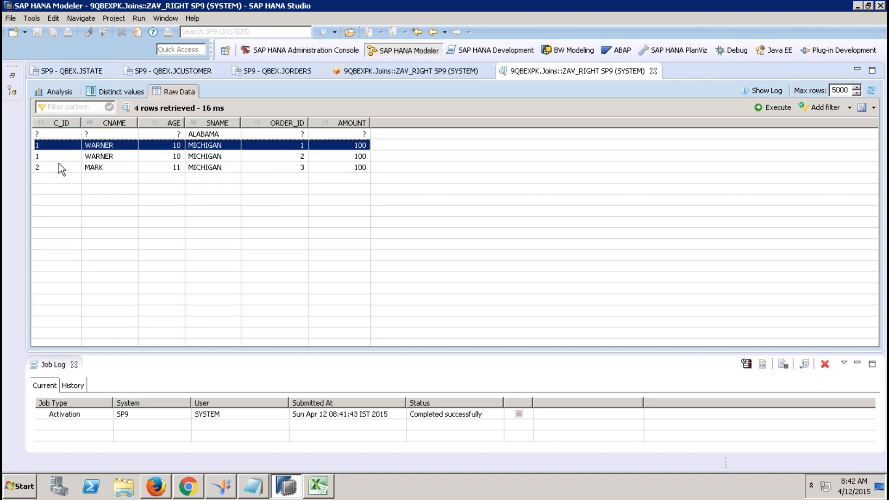
{"action": "left_click", "coordinate": [60, 165]}
{"action": "left_click", "coordinate": [126, 135]}
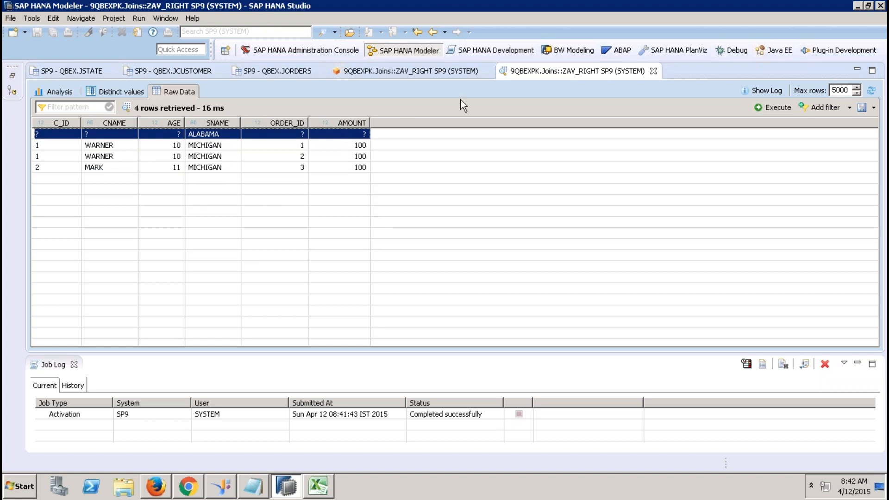
Close the data preview and editor of ZAV_RIGHT and restore the Systems view.
{"action": "left_click", "coordinate": [653, 71]}
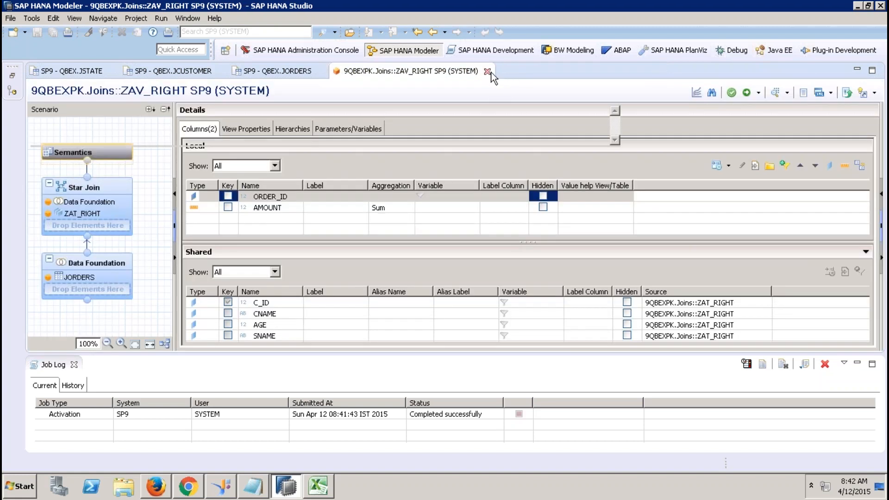
{"action": "left_click", "coordinate": [487, 71]}
{"action": "left_click", "coordinate": [11, 81]}
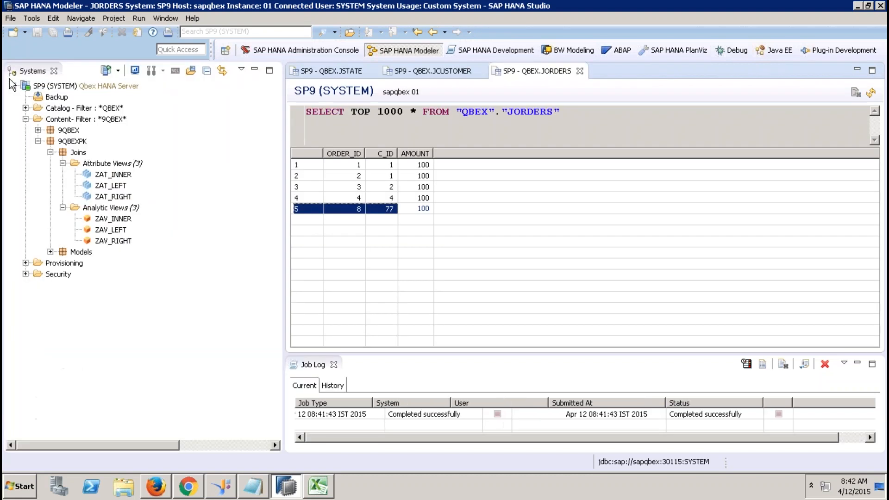
Create a standard attribute view named ZAT_REFERENTIAL in the Joins package and minimize the Systems view.
{"action": "left_click", "coordinate": [118, 165]}
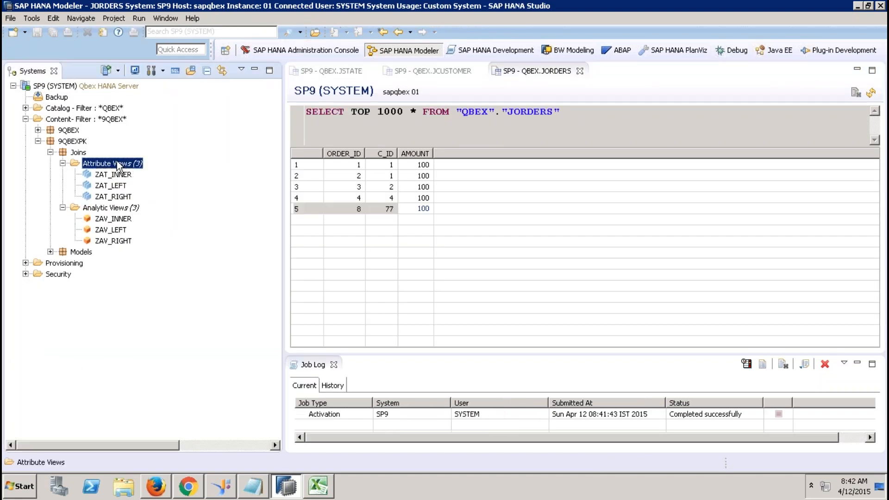
{"action": "right_click", "coordinate": [118, 164]}
{"action": "left_click", "coordinate": [153, 183]}
{"action": "type", "text": "ZA"}
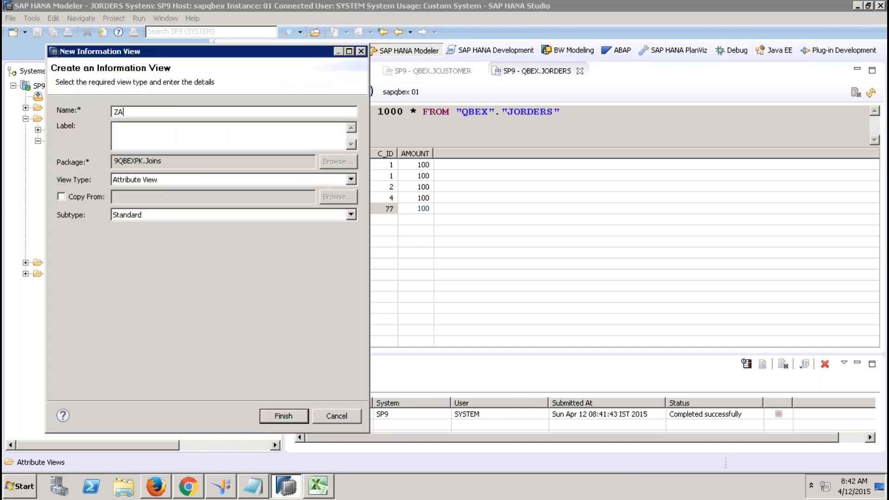
{"action": "type", "text": "T_REFERENTIAL"}
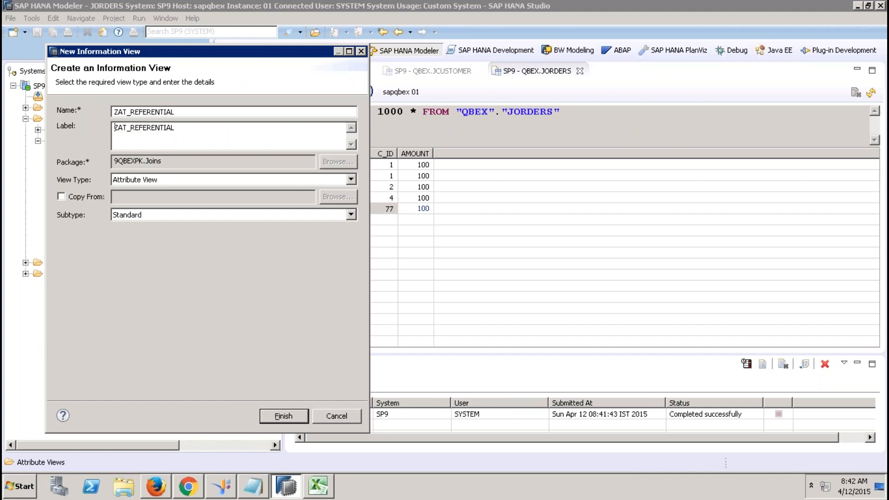
{"action": "left_click", "coordinate": [291, 414]}
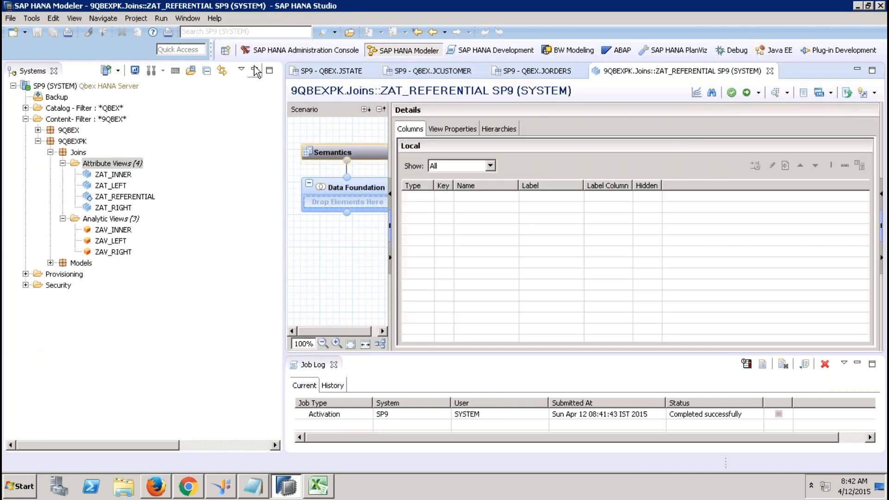
{"action": "left_click", "coordinate": [255, 69]}
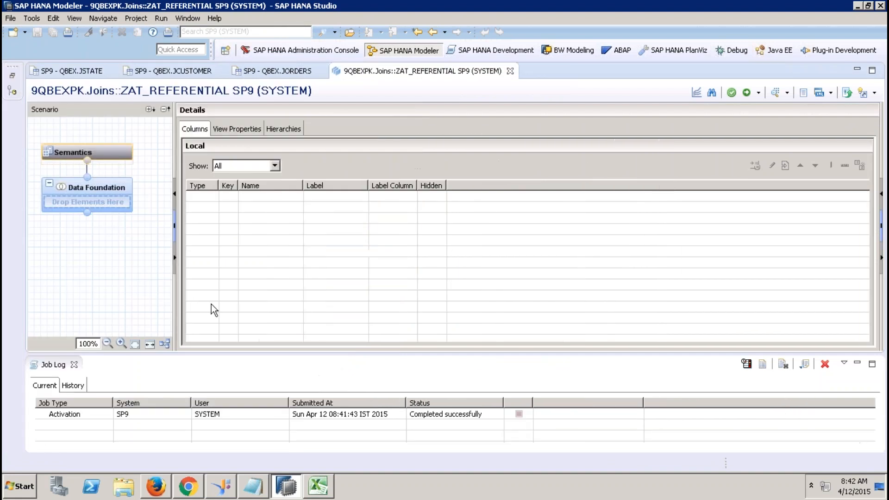
Close the Job Log and add the JSTATE table to the Data Foundation of ZAT_REFERENTIAL.
{"action": "left_click", "coordinate": [73, 365]}
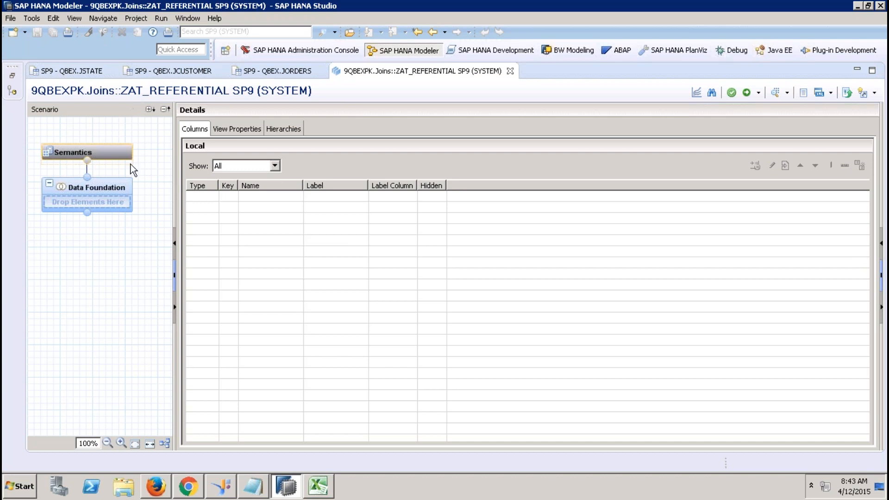
{"action": "left_click", "coordinate": [121, 188]}
{"action": "right_click", "coordinate": [298, 210]}
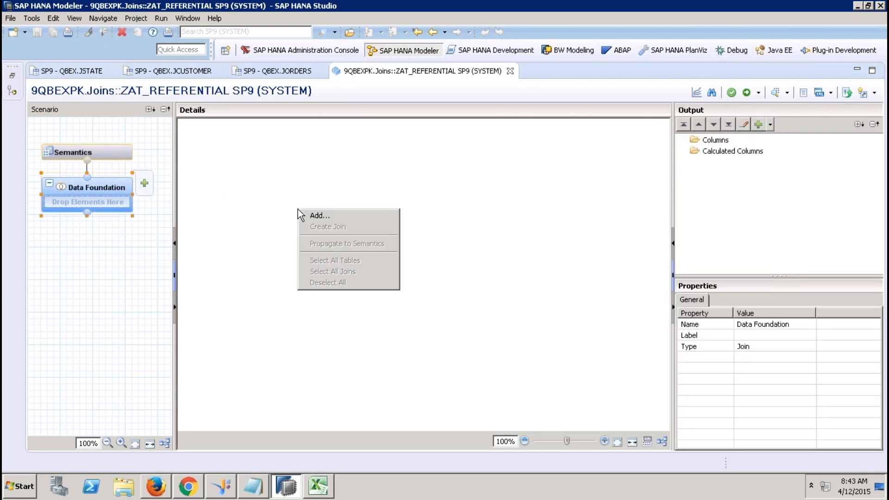
{"action": "left_click", "coordinate": [324, 218]}
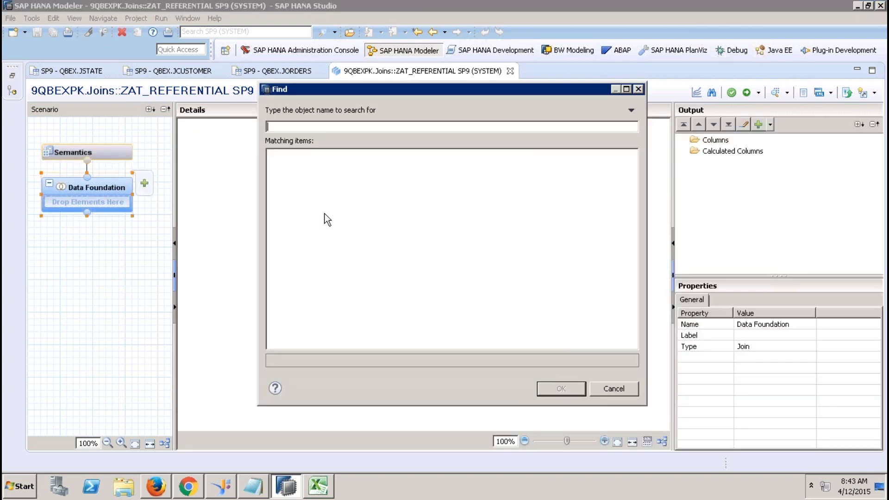
{"action": "type", "text": "JSTATE"}
{"action": "key", "text": "Return"}
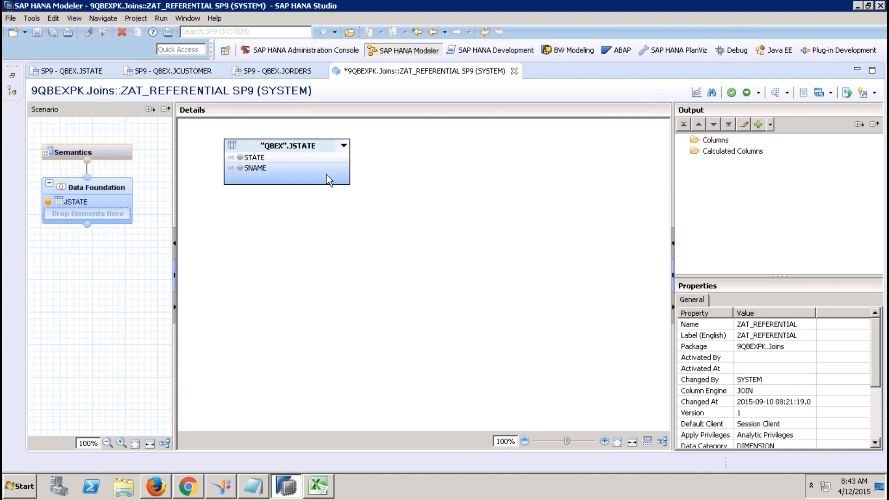
Add the JCUSTOMER table from schema QBEX to the Data Foundation of ZAT_REFERENTIAL.
{"action": "right_click", "coordinate": [372, 231]}
{"action": "left_click", "coordinate": [375, 235]}
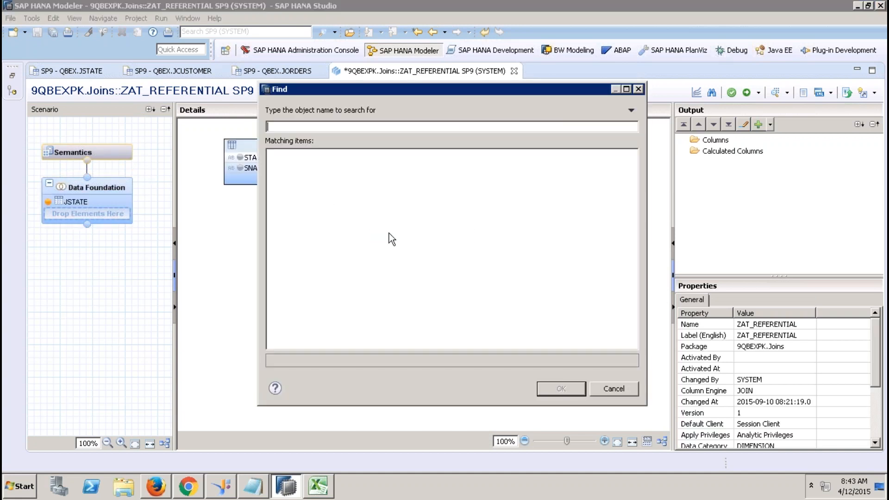
{"action": "type", "text": "JCUST"}
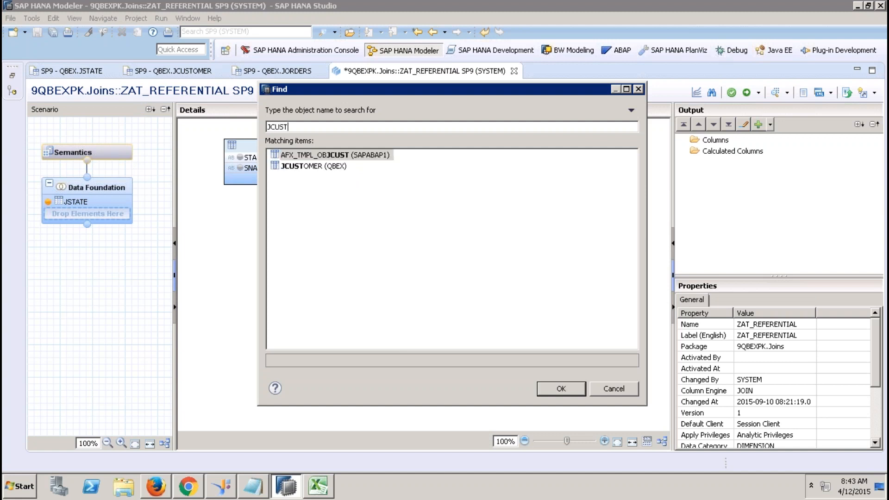
{"action": "left_click", "coordinate": [315, 166]}
{"action": "key", "text": "Return"}
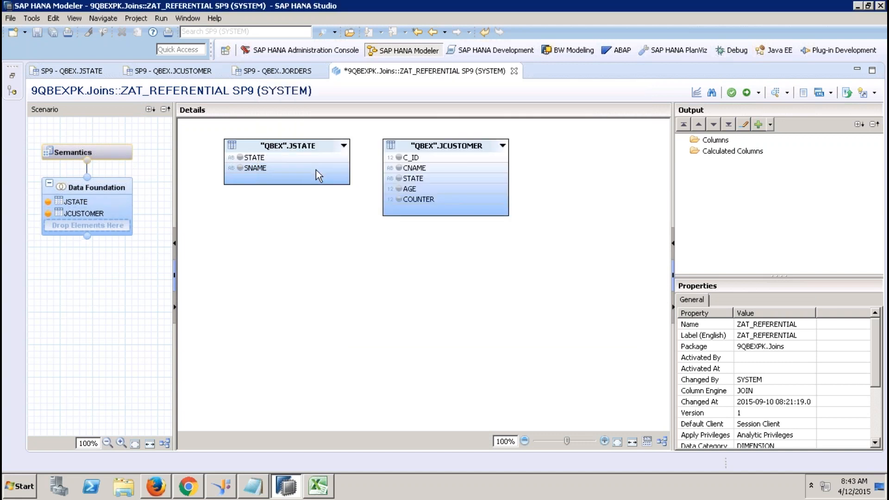
Create a Referential join with JCUSTOMER as left table and JSTATE as right table, linking their STATE columns.
{"action": "right_click", "coordinate": [312, 285]}
{"action": "left_click", "coordinate": [354, 302]}
{"action": "left_click", "coordinate": [269, 82]}
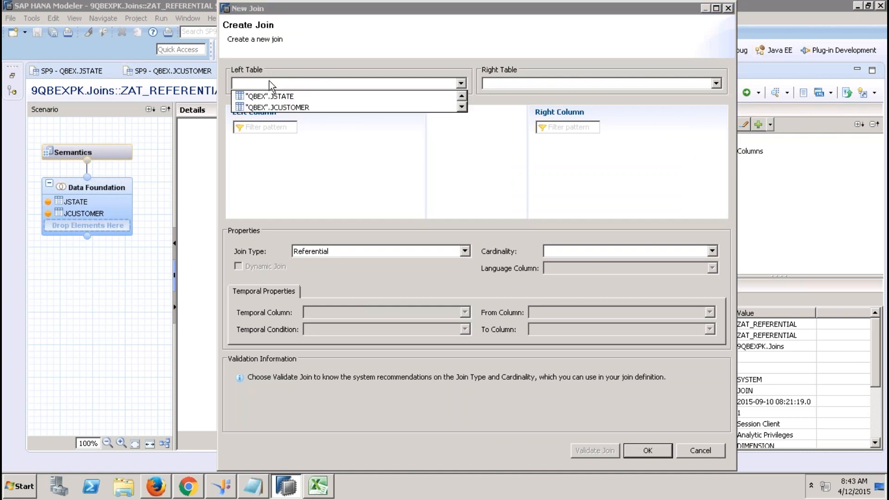
{"action": "left_click", "coordinate": [290, 108]}
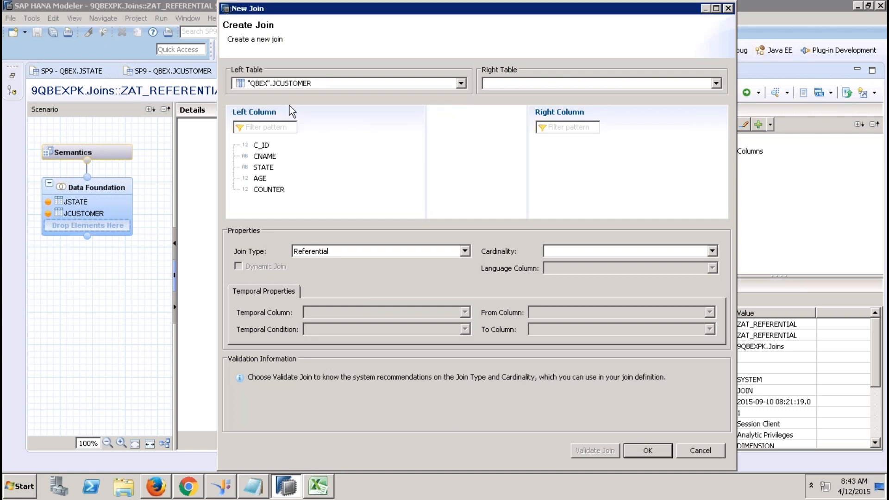
{"action": "left_click", "coordinate": [522, 85]}
{"action": "left_click", "coordinate": [533, 98]}
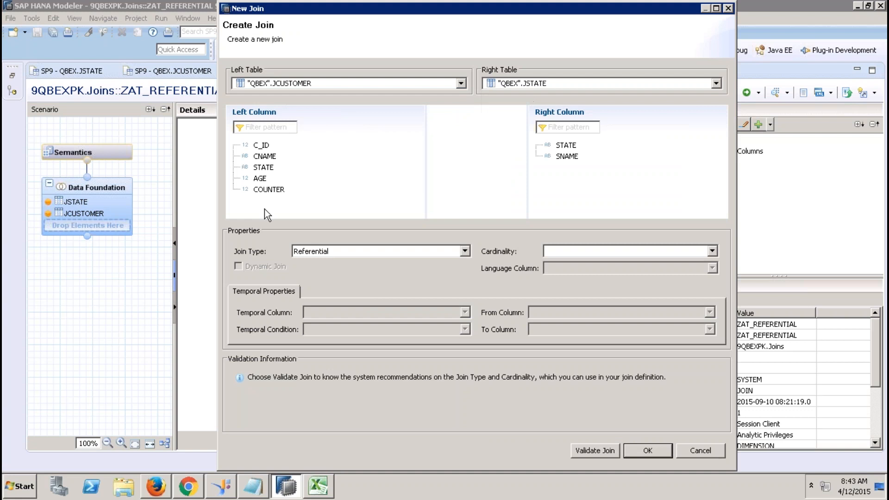
{"action": "left_click", "coordinate": [271, 170]}
{"action": "left_click_drag", "start_coordinate": [271, 173], "coordinate": [565, 147]}
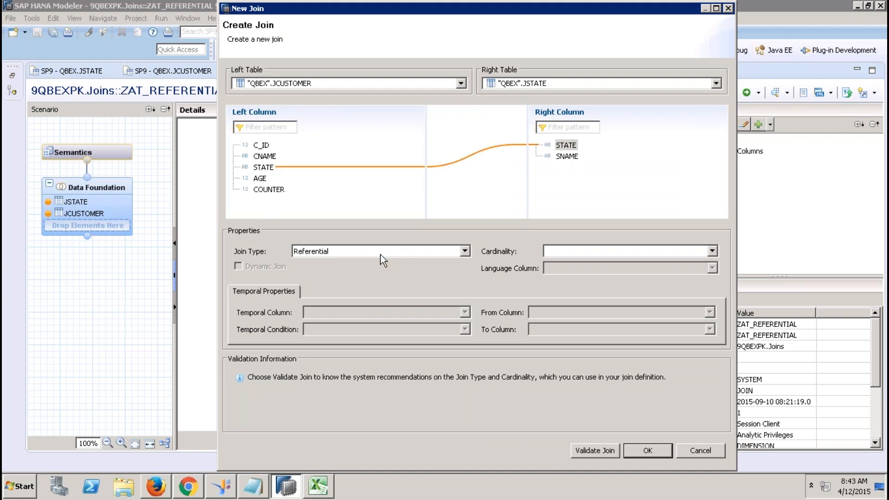
{"action": "left_click", "coordinate": [380, 254]}
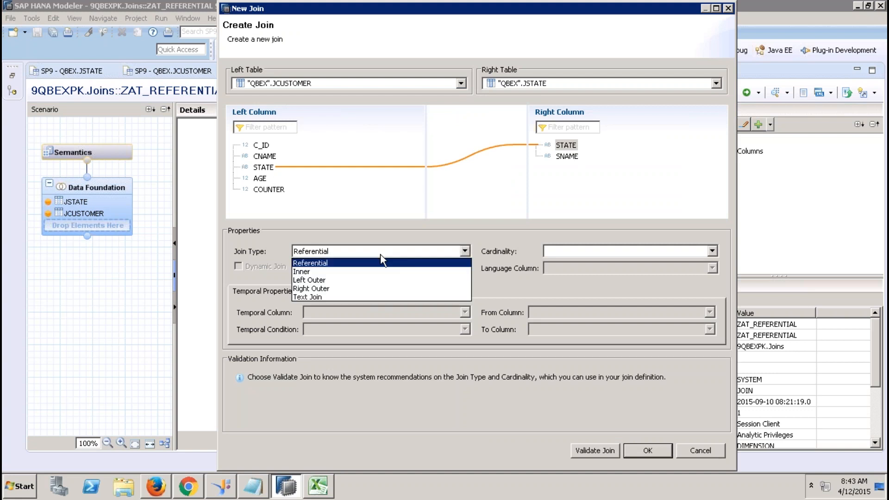
{"action": "left_click", "coordinate": [359, 264]}
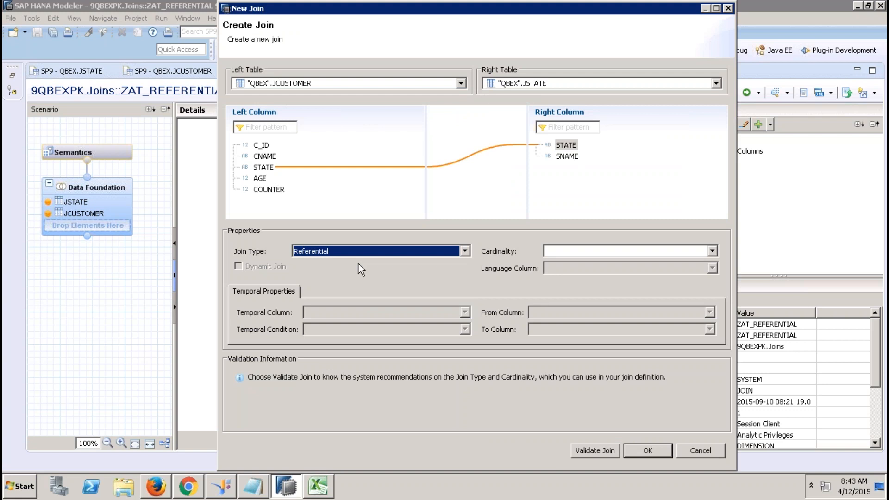
{"action": "left_click", "coordinate": [639, 449]}
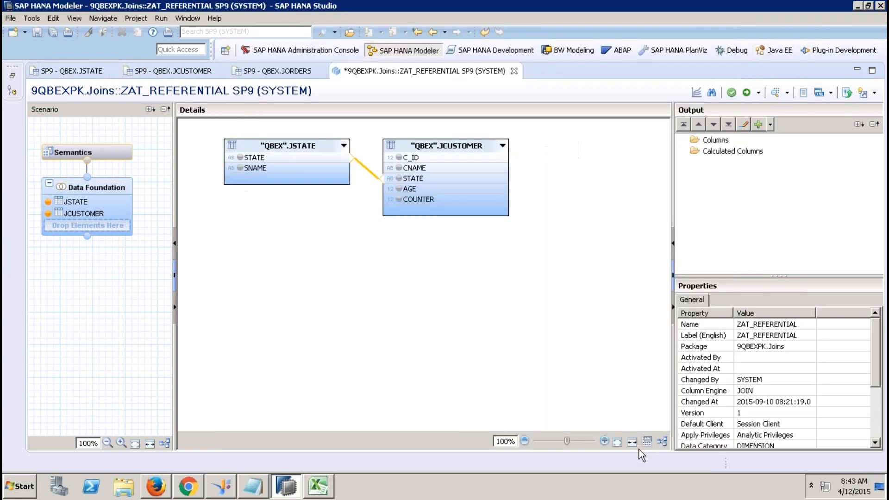
Add C_ID, CNAME and AGE from JCUSTOMER and SNAME from JSTATE to the output columns.
{"action": "left_click", "coordinate": [398, 157]}
{"action": "left_click", "coordinate": [398, 167]}
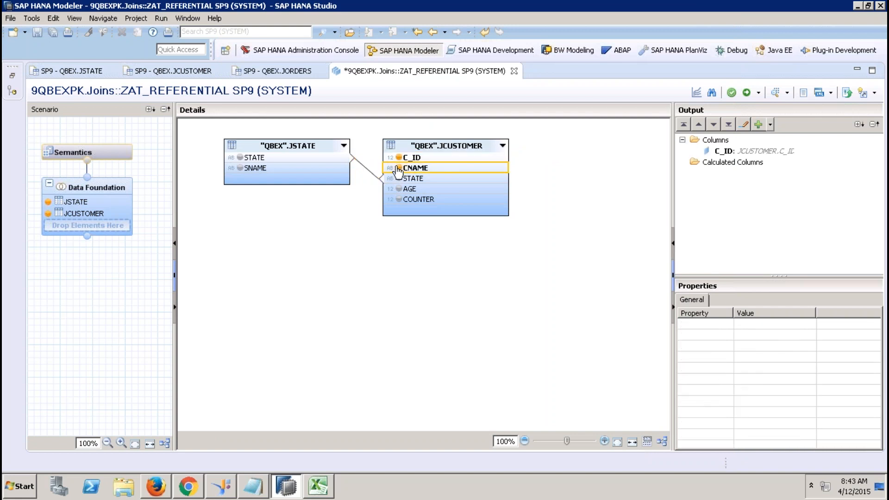
{"action": "left_click", "coordinate": [398, 188]}
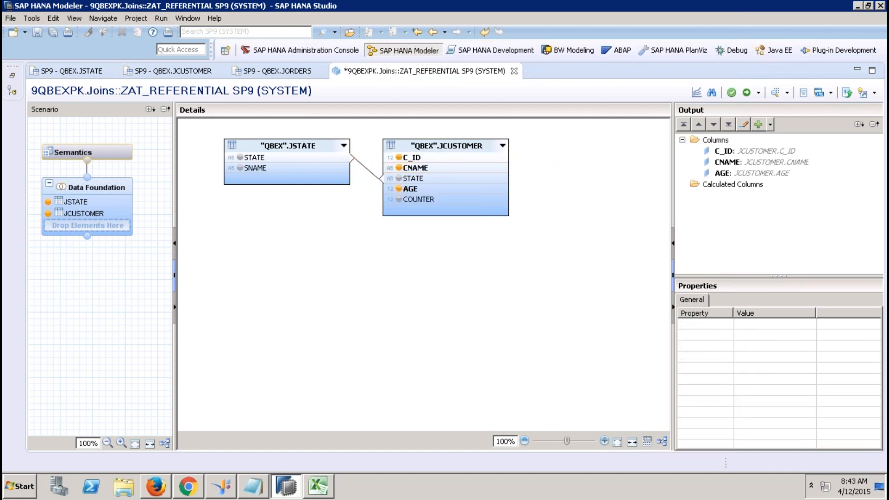
{"action": "left_click", "coordinate": [240, 168]}
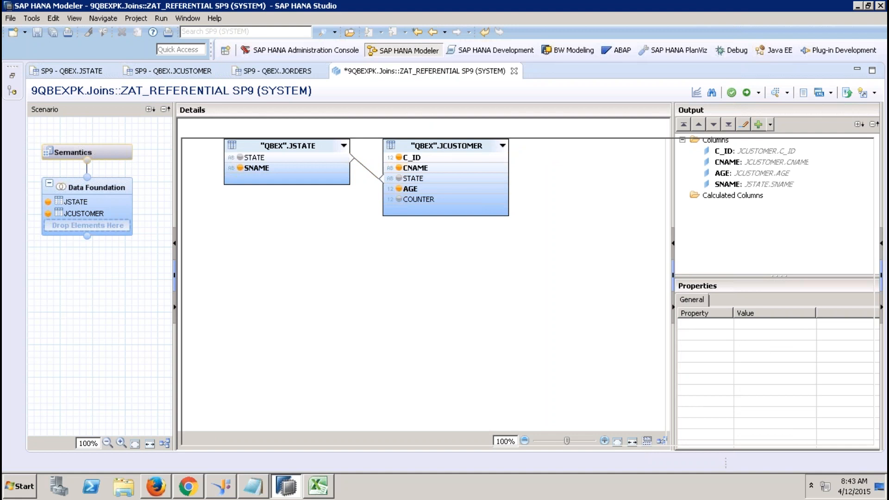
Mark C_ID as the key column in Semantics, save and activate ZAT_REFERENTIAL, and close the Job Log.
{"action": "left_click", "coordinate": [124, 157]}
{"action": "left_click", "coordinate": [228, 196]}
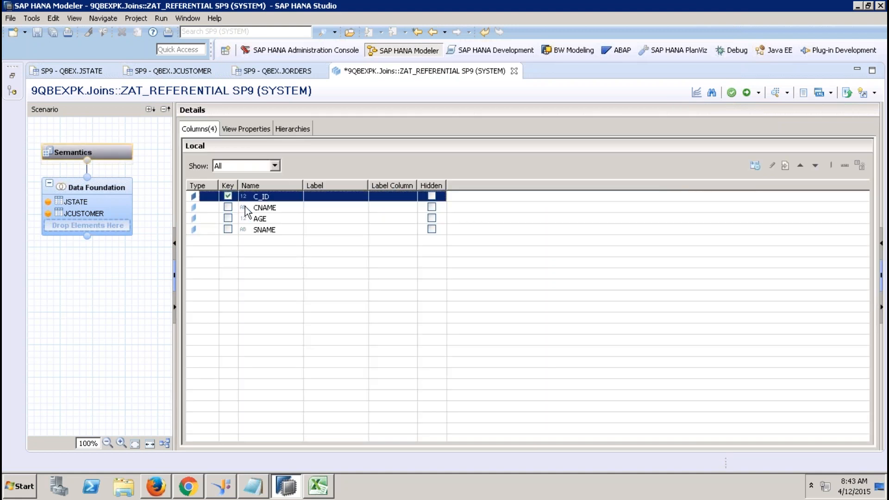
{"action": "left_click", "coordinate": [747, 92]}
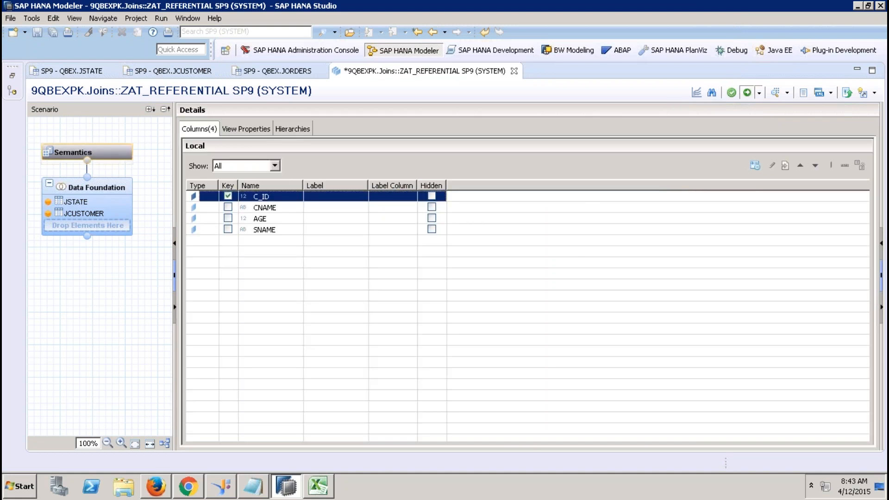
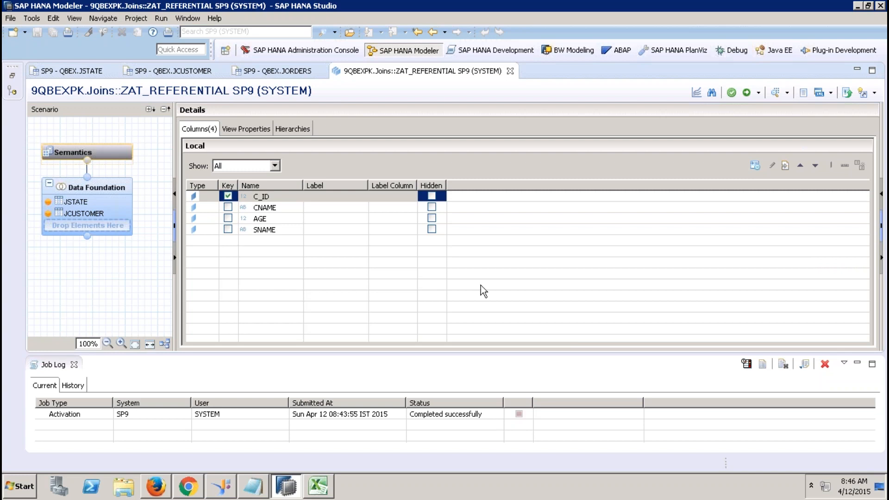
{"action": "left_click", "coordinate": [74, 365]}
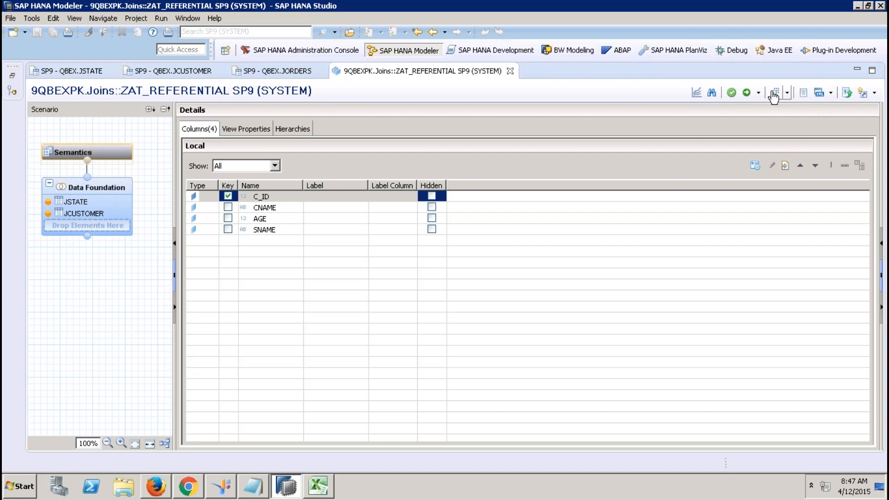
Preview the raw data of ZAT_REFERENTIAL and examine the customer and state values in the returned rows.
{"action": "left_click", "coordinate": [773, 95]}
{"action": "left_click", "coordinate": [181, 91]}
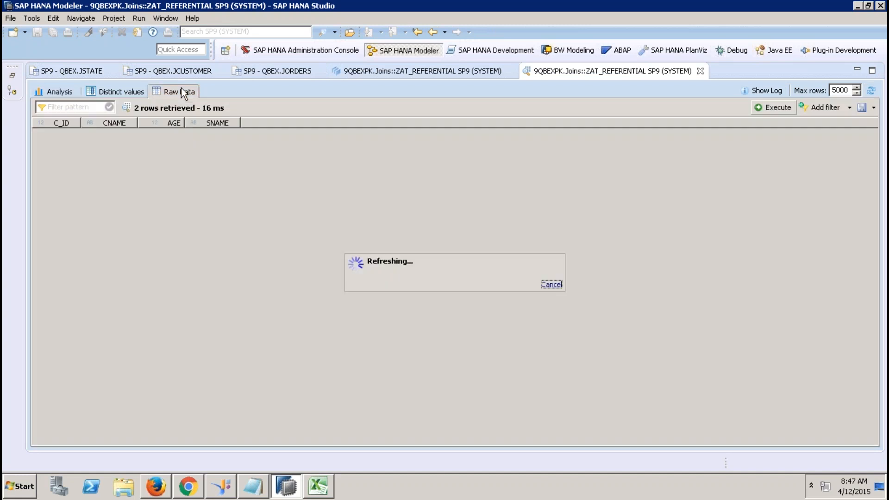
{"action": "left_click", "coordinate": [62, 135]}
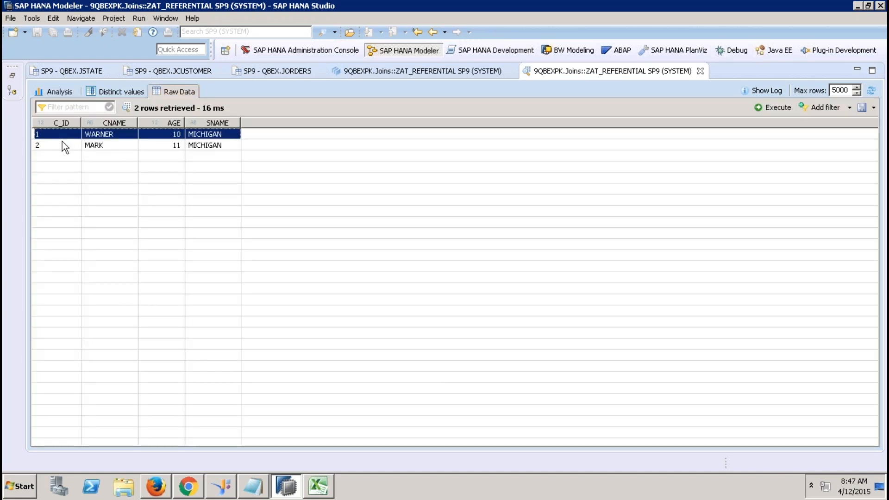
{"action": "left_click", "coordinate": [62, 143]}
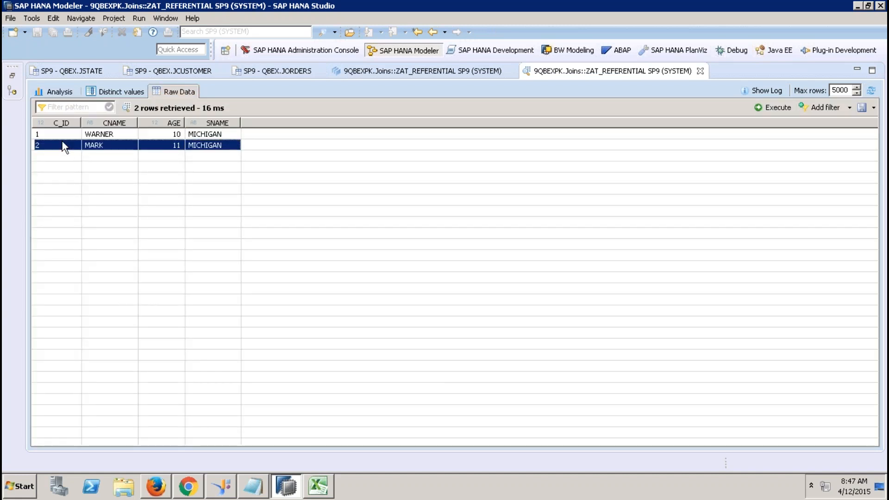
{"action": "left_click", "coordinate": [64, 134]}
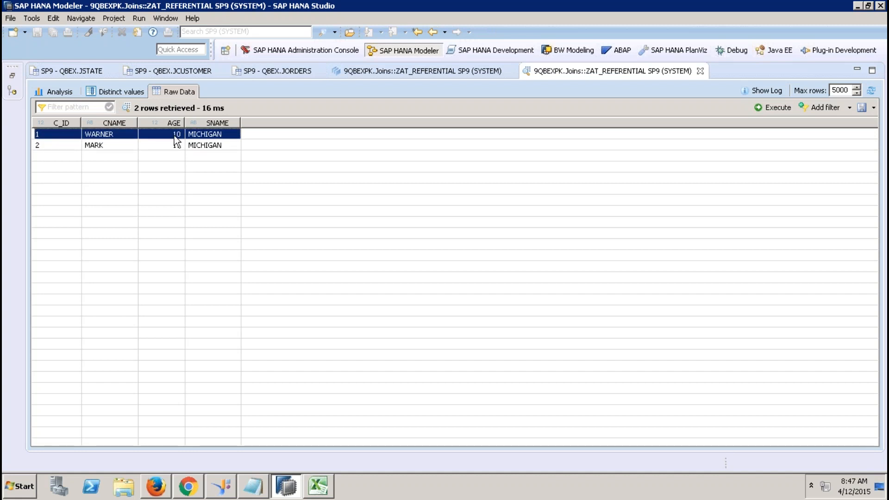
{"action": "left_click", "coordinate": [203, 146]}
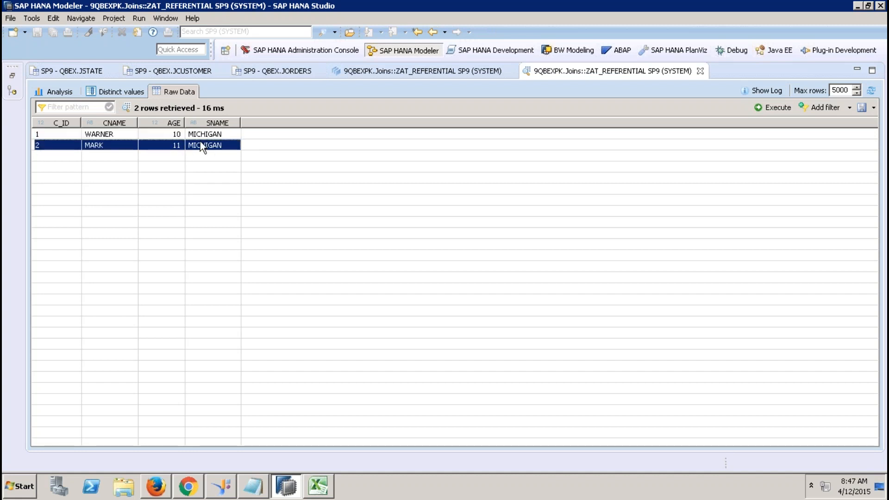
Restore the Systems view and open the schema filter of the Catalog folder.
{"action": "left_click", "coordinate": [12, 76]}
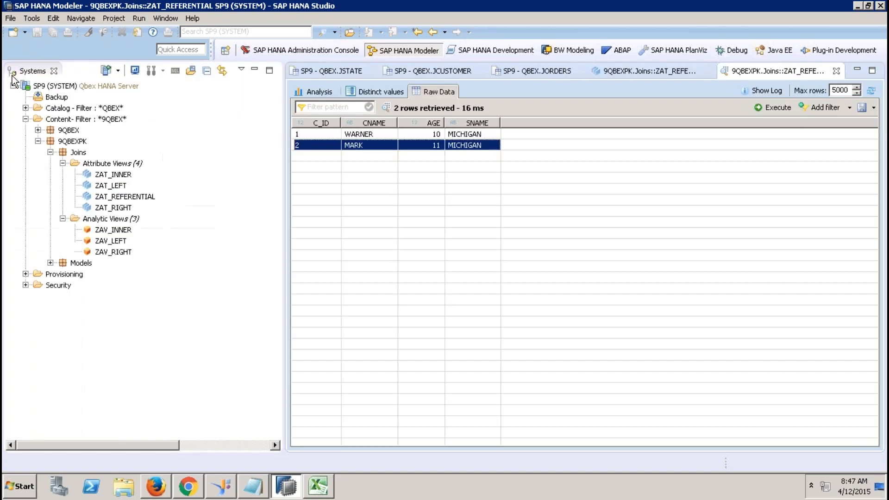
{"action": "left_click", "coordinate": [93, 87]}
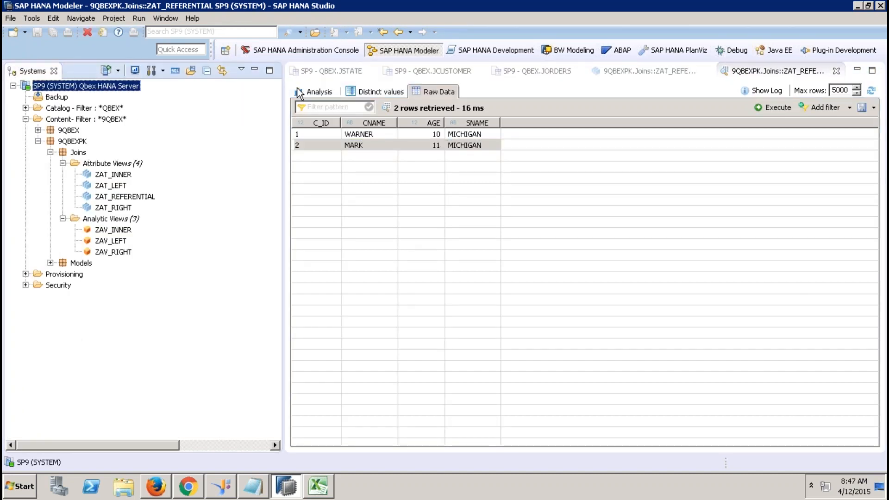
{"action": "left_click", "coordinate": [83, 109]}
{"action": "right_click", "coordinate": [83, 110]}
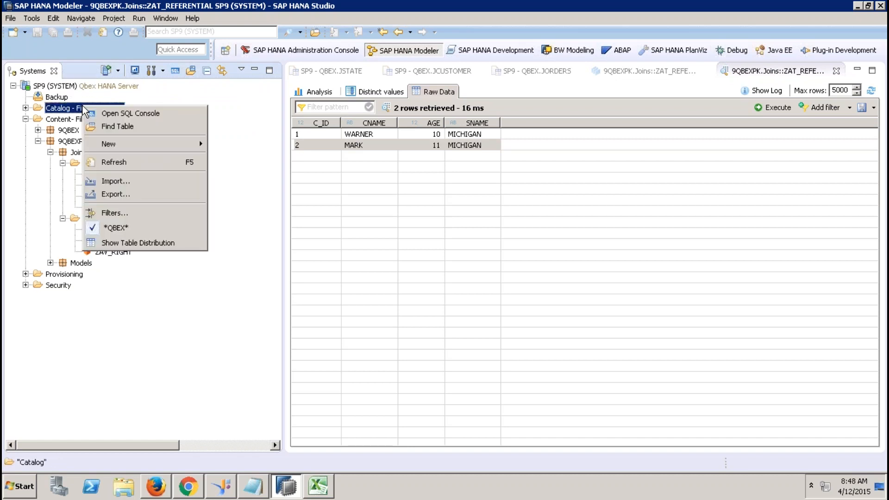
{"action": "left_click", "coordinate": [120, 212]}
{"action": "type", "text": "ZAT_RE"}
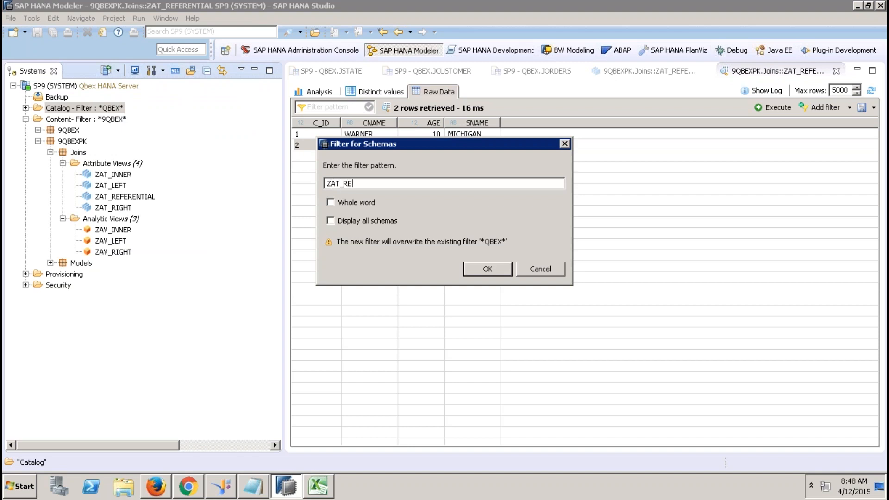
{"action": "key", "text": "BackSpace"}
{"action": "key", "text": "BackSpace"}
{"action": "key", "text": "BackSpace"}
{"action": "key", "text": "BackSpace"}
{"action": "key", "text": "BackSpace"}
{"action": "key", "text": "BackSpace"}
Set the Catalog schema filter to _SYS_BIC and expand the _SYS_BIC schema.
{"action": "type", "text": "_SYS_BIC"}
{"action": "key", "text": "Return"}
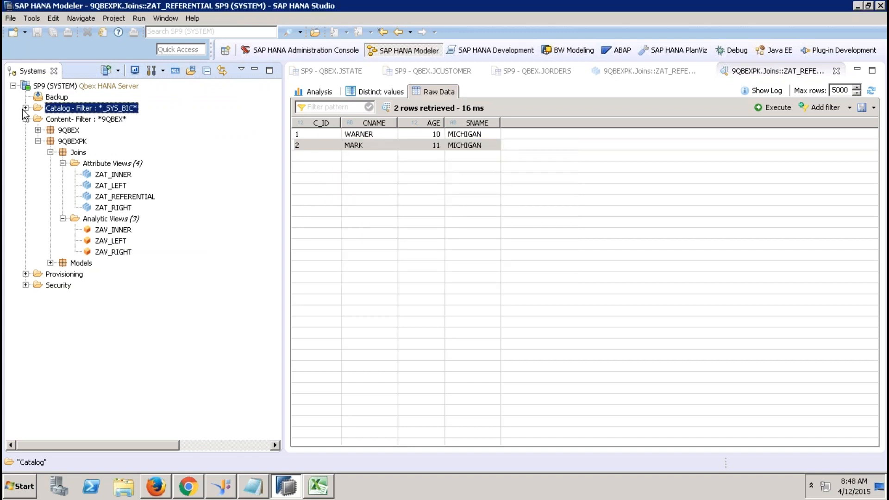
{"action": "left_click", "coordinate": [25, 108]}
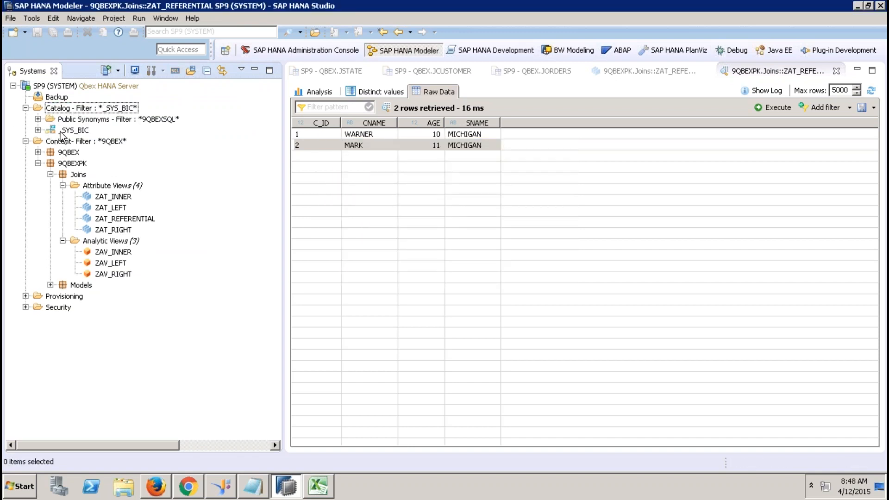
{"action": "left_click", "coordinate": [38, 130]}
Filter the Column Views of _SYS_BIC by ZAT_REFERENTIAL and expand the filtered folder.
{"action": "left_click", "coordinate": [105, 142]}
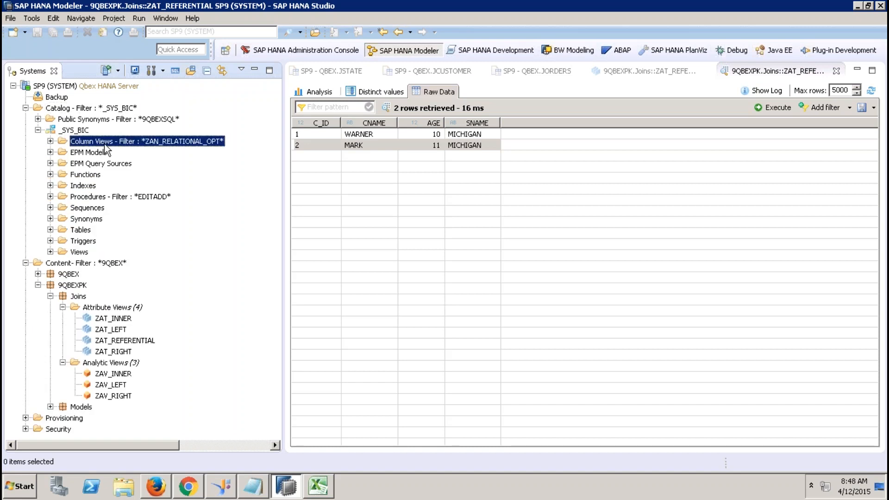
{"action": "key", "text": "shift+F10"}
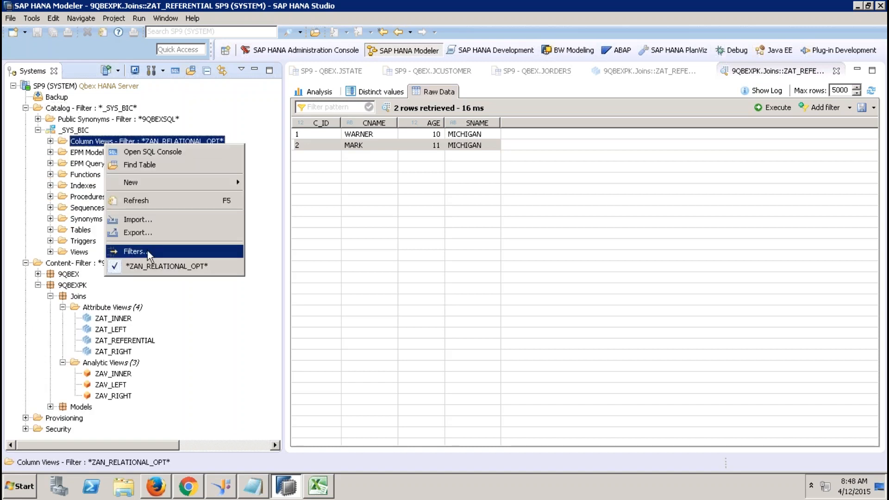
{"action": "left_click", "coordinate": [147, 251]}
{"action": "type", "text": "ZAT"}
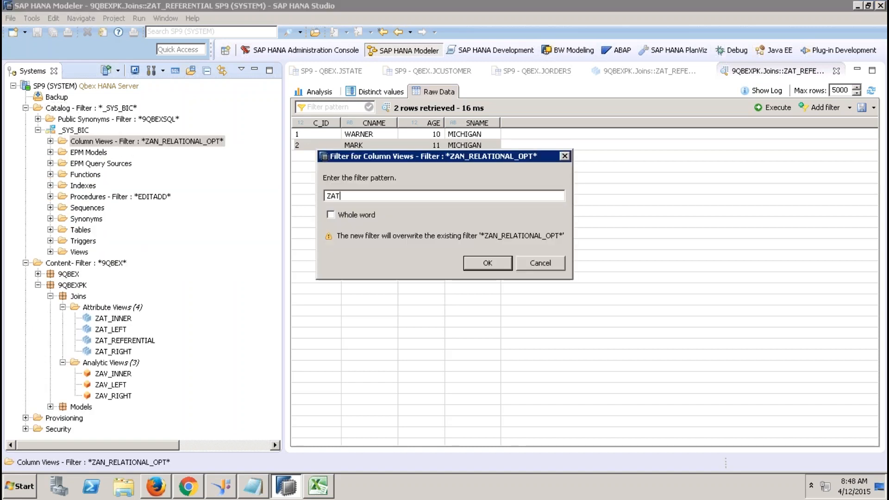
{"action": "type", "text": "_REFERENTIAL"}
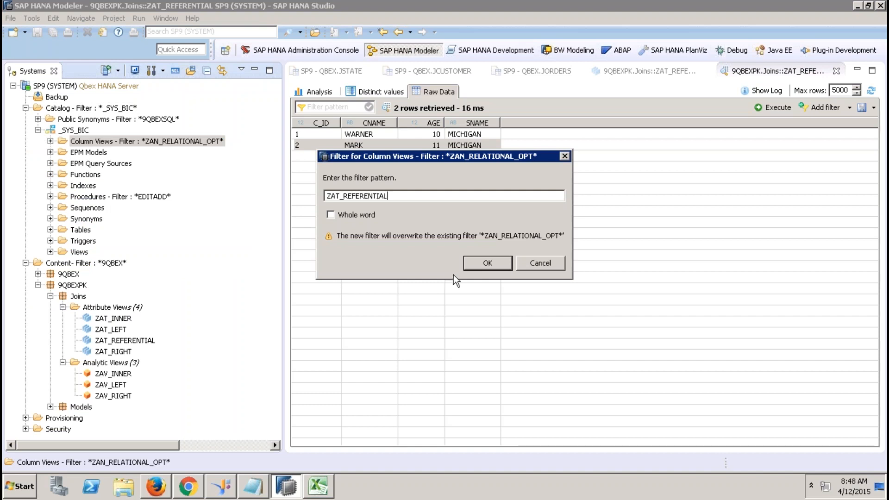
{"action": "left_click", "coordinate": [487, 263]}
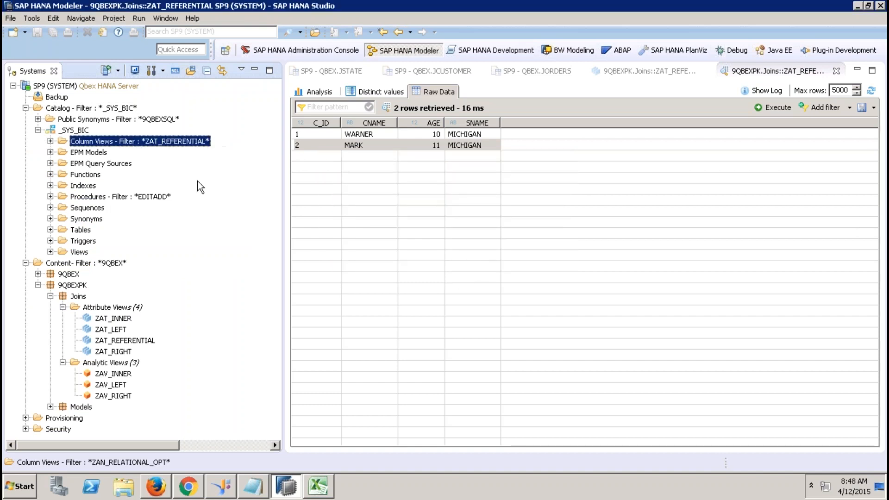
{"action": "left_click", "coordinate": [50, 141]}
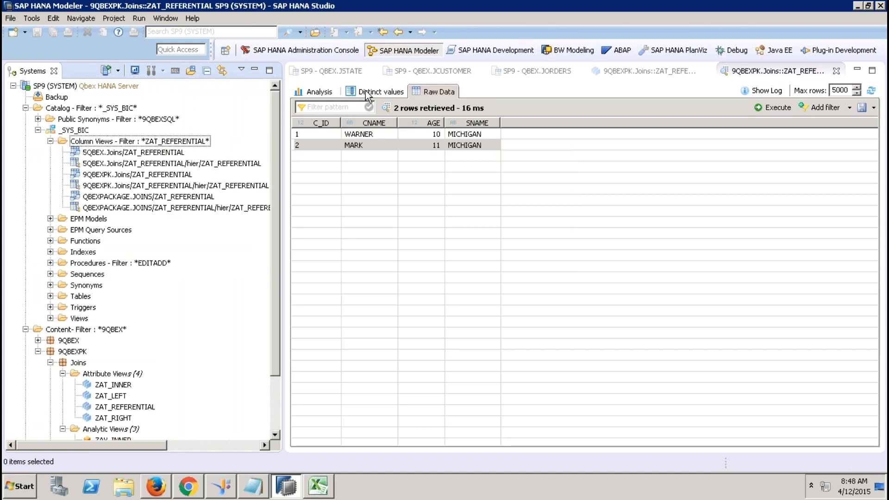
Open a SQL console for the _SYS_BIC schema and start a query that selects the "CNAME" column.
{"action": "left_click", "coordinate": [169, 186]}
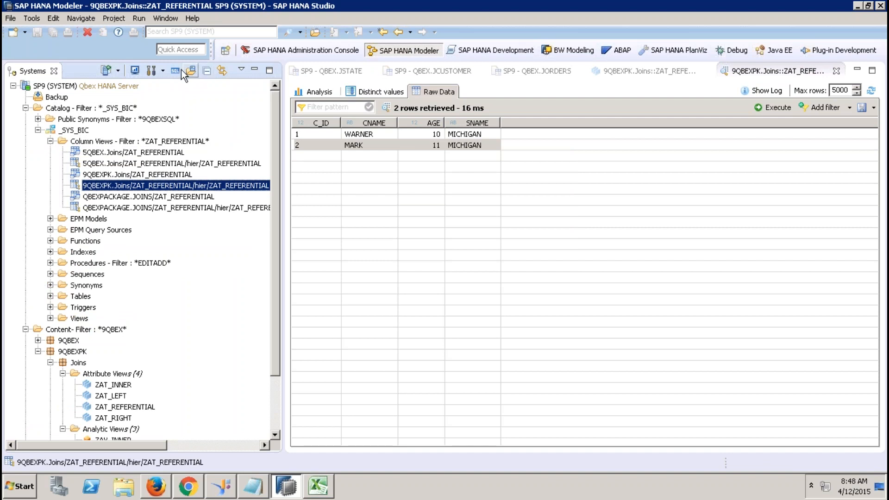
{"action": "left_click", "coordinate": [175, 71]}
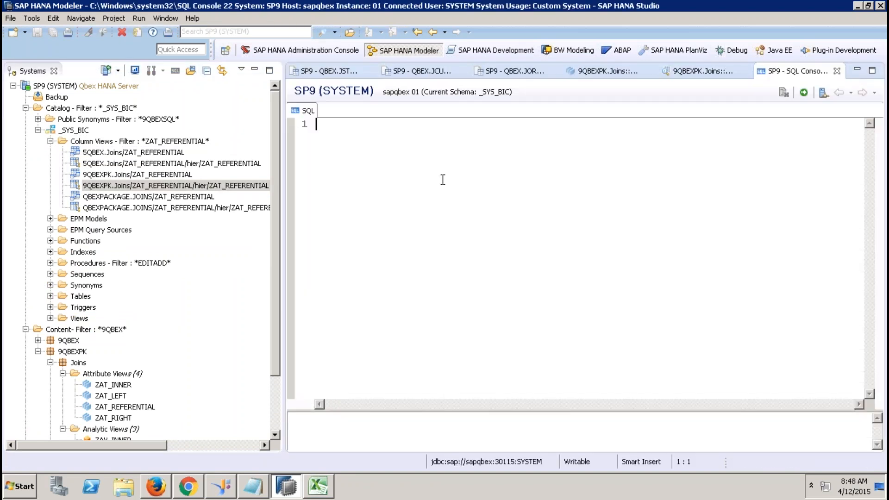
{"action": "type", "text": "SEL"}
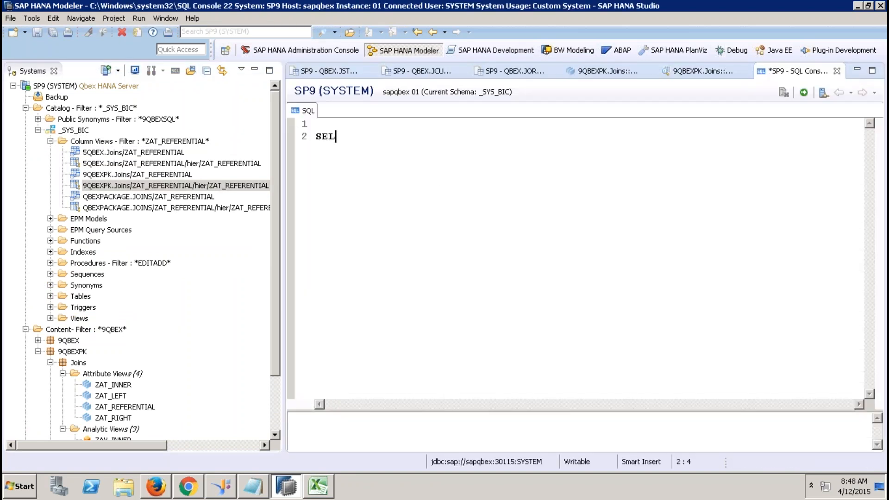
{"action": "type", "text": "ECT \"CNAME\""}
{"action": "left_click", "coordinate": [698, 73]}
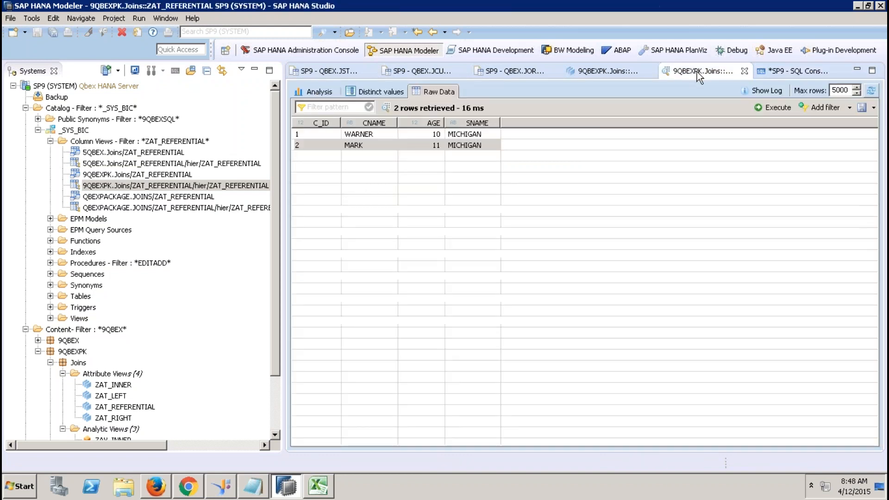
{"action": "left_click", "coordinate": [772, 74]}
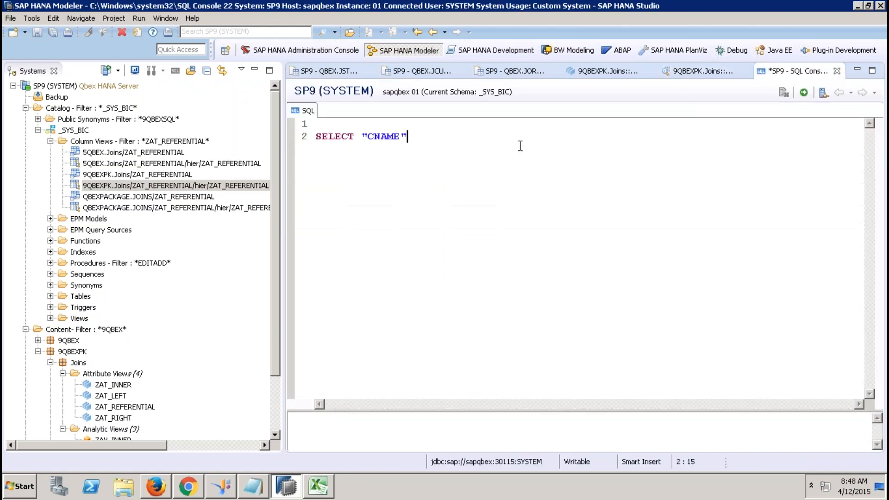
Complete the query with FROM "_SYS_BIC"."9QBEXPK.Joins/ZAT_REFERENTIAL" and execute the whole statement.
{"action": "key", "text": "Return"}
{"action": "type", "text": "FROM"}
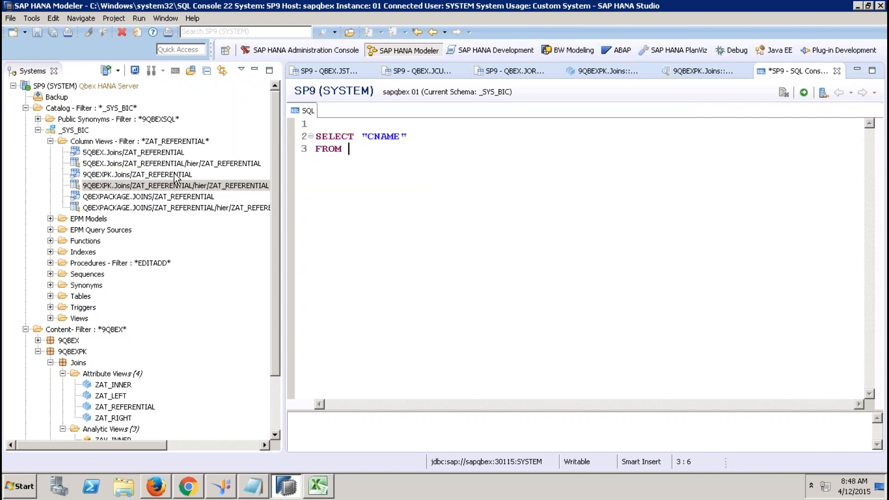
{"action": "left_click", "coordinate": [198, 175]}
{"action": "left_click_drag", "start_coordinate": [199, 175], "coordinate": [369, 162]}
{"action": "left_click_drag", "start_coordinate": [645, 151], "coordinate": [317, 122]}
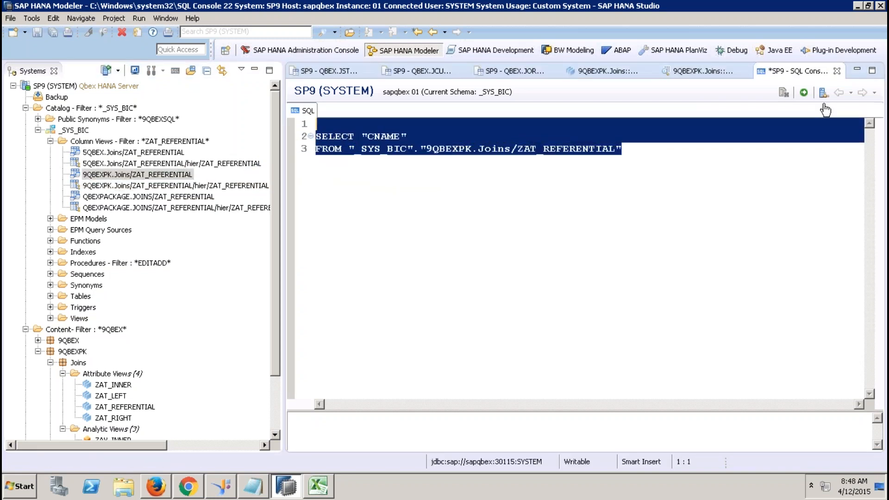
{"action": "left_click", "coordinate": [804, 94]}
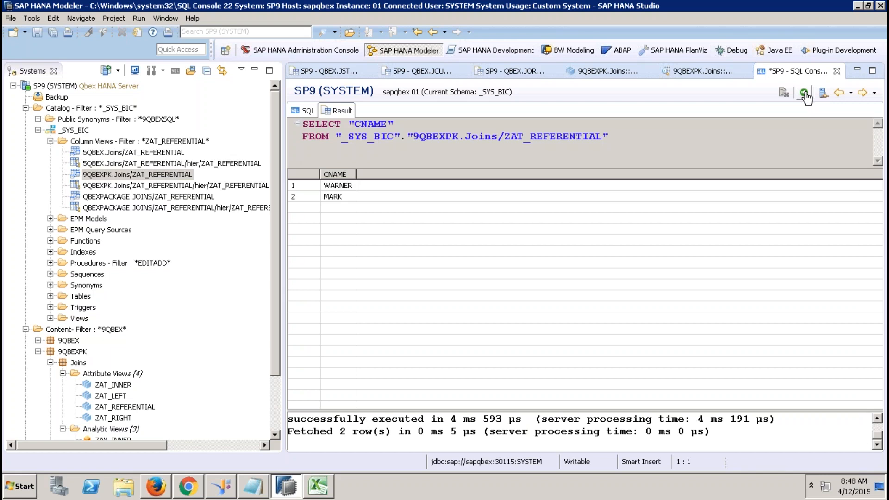
Examine the returned customer rows against the CNAME column requested in the query.
{"action": "left_click", "coordinate": [342, 185]}
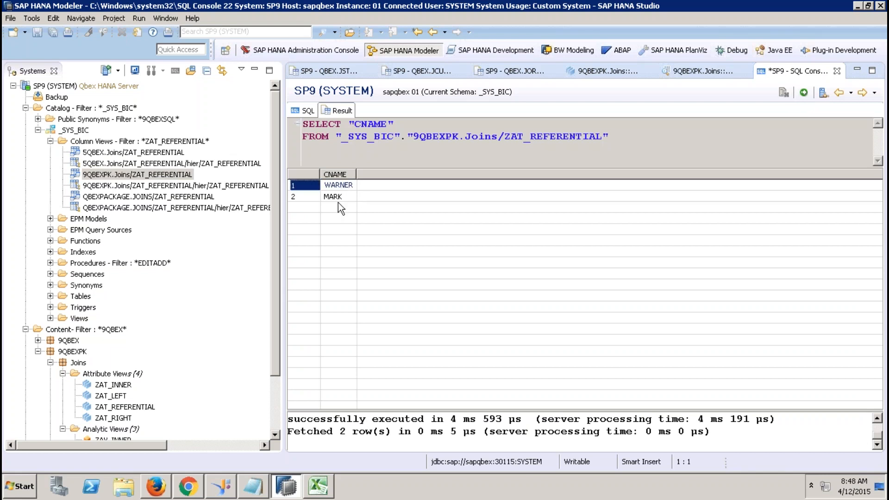
{"action": "left_click", "coordinate": [337, 198]}
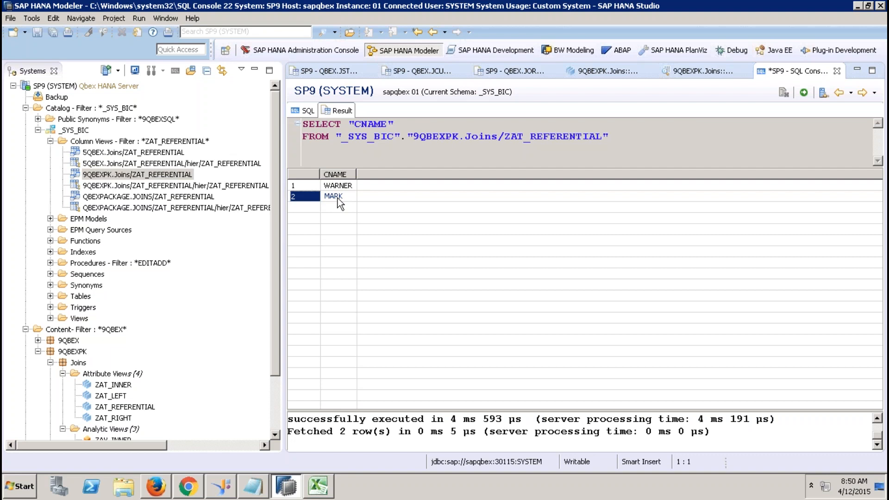
{"action": "left_click_drag", "start_coordinate": [355, 125], "coordinate": [399, 125]}
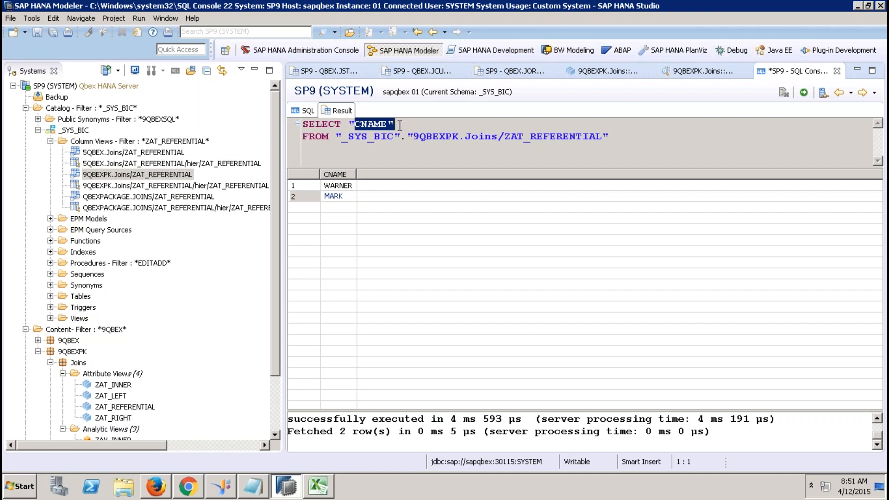
{"action": "left_click_drag", "start_coordinate": [399, 125], "coordinate": [387, 124]}
Close the SQL console without saving, along with the ZAT_REFERENTIAL data preview and view editor.
{"action": "left_click", "coordinate": [836, 71]}
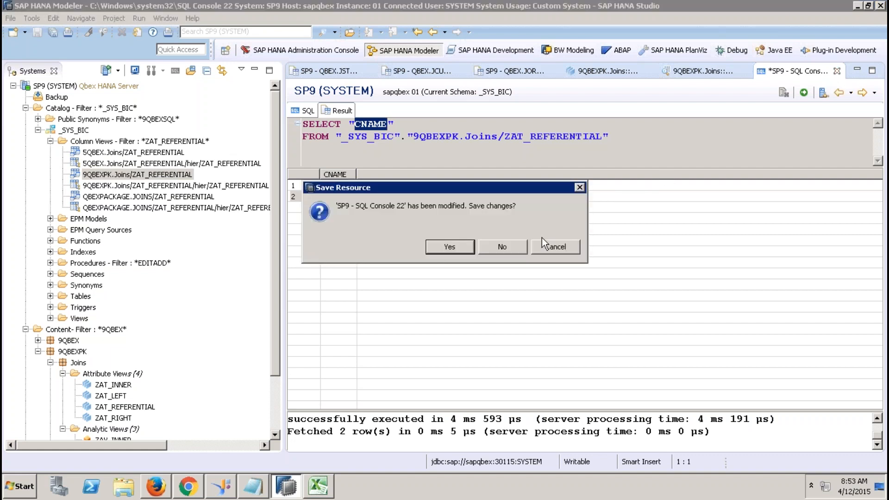
{"action": "left_click", "coordinate": [516, 243]}
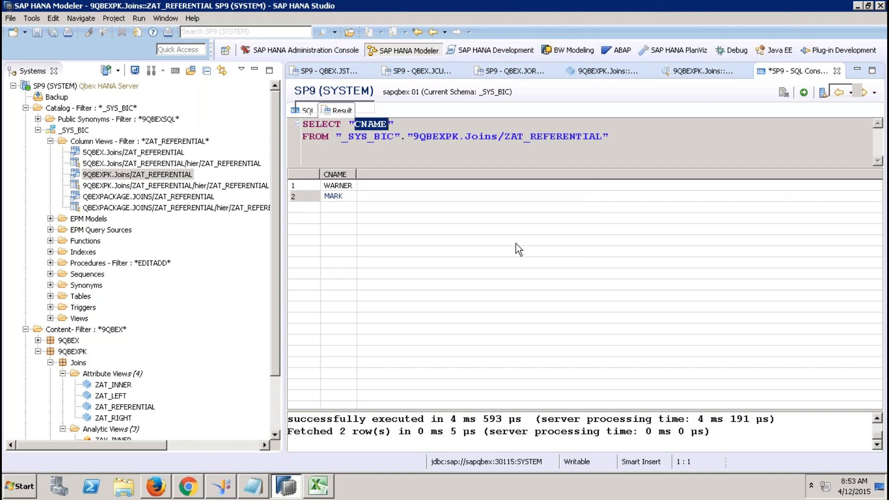
{"action": "left_click", "coordinate": [837, 70]}
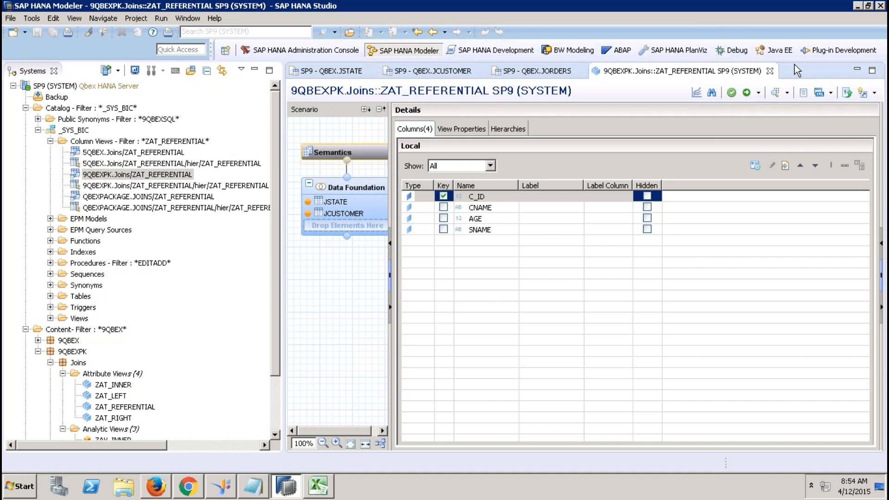
{"action": "left_click", "coordinate": [770, 71]}
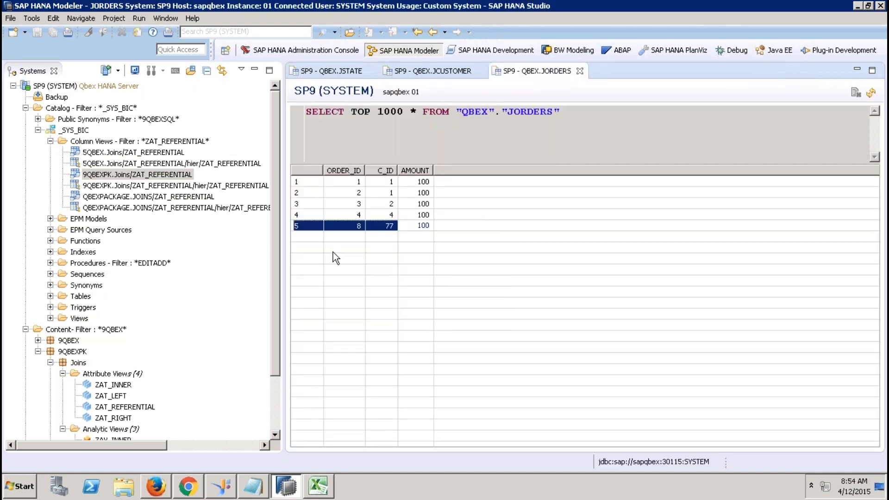
Create an analytic view named ZAV_REFERENTIAL in the 9QBEXPK.Joins package.
{"action": "left_click_drag", "start_coordinate": [276, 257], "coordinate": [272, 341]}
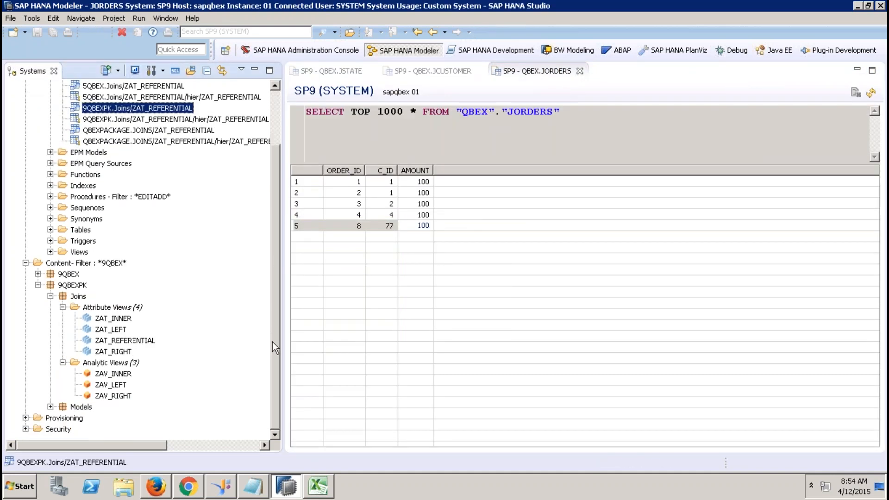
{"action": "right_click", "coordinate": [112, 365]}
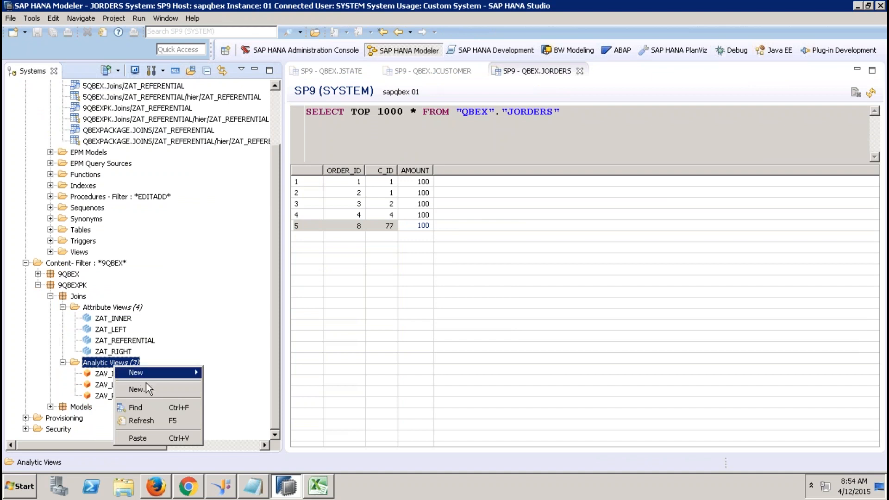
{"action": "left_click", "coordinate": [147, 390]}
{"action": "type", "text": "Z"}
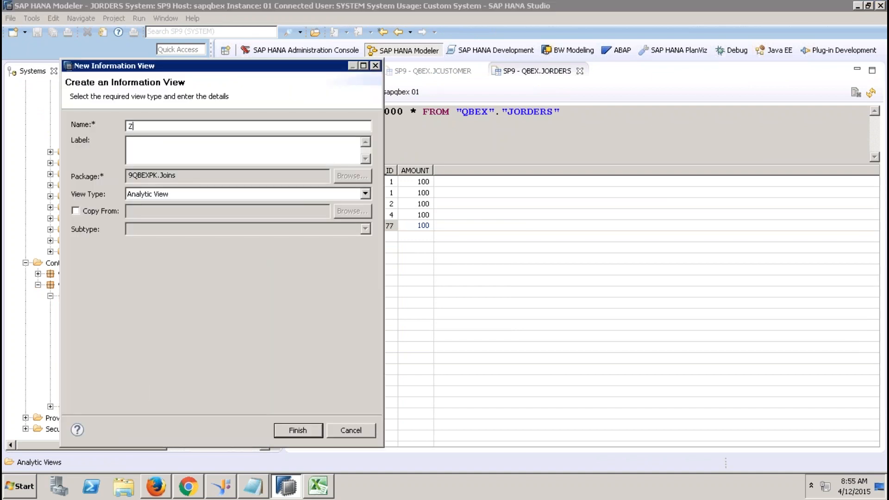
{"action": "type", "text": "AV_REFERENTIAL"}
{"action": "left_click", "coordinate": [313, 435]}
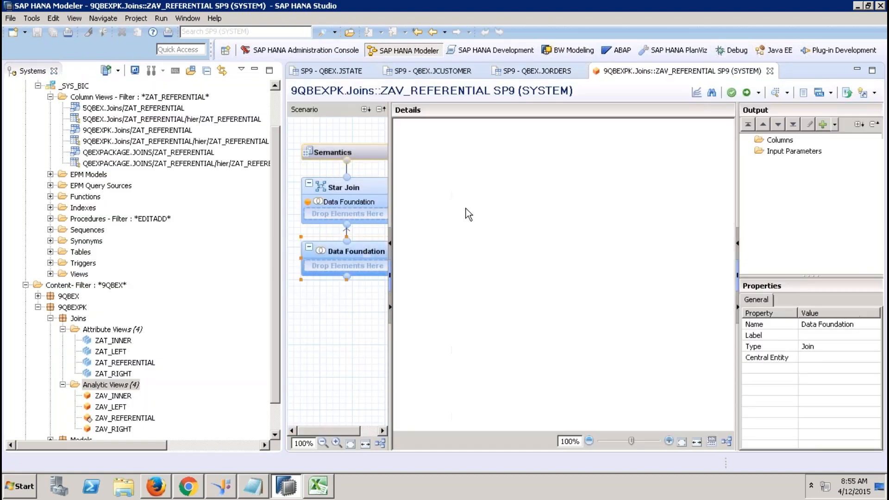
Add the QBEX table JORDERS to the data foundation with ORDER_ID, C_ID and AMOUNT as output, and select the Star Join node.
{"action": "right_click", "coordinate": [483, 211]}
{"action": "left_click", "coordinate": [504, 215]}
{"action": "type", "text": "JORDER"}
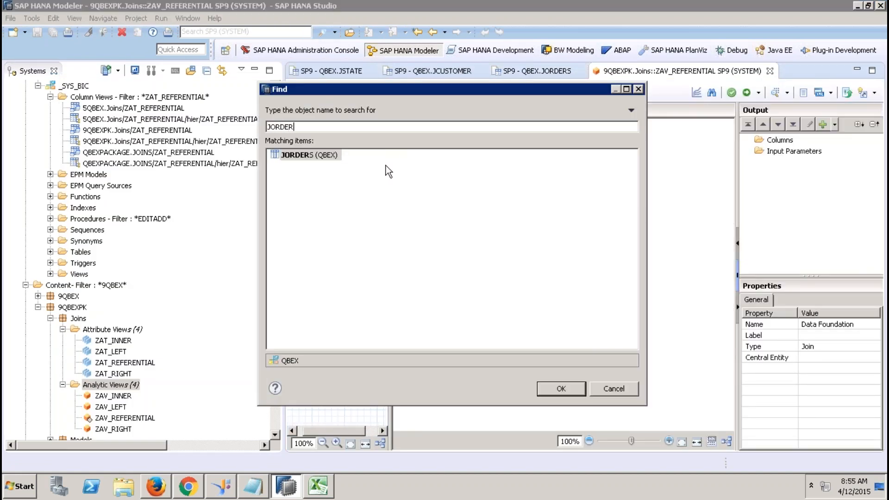
{"action": "double_click", "coordinate": [329, 158]}
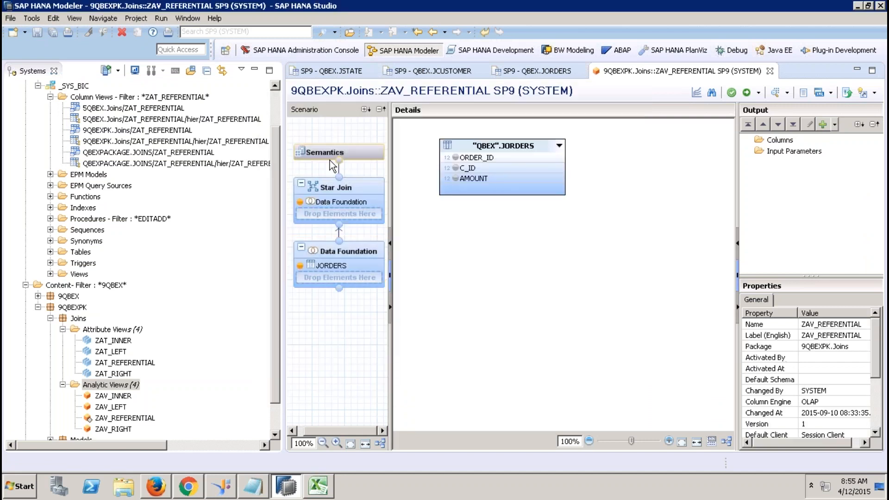
{"action": "left_click", "coordinate": [455, 157]}
{"action": "left_click", "coordinate": [456, 167]}
{"action": "left_click", "coordinate": [456, 178]}
{"action": "left_click", "coordinate": [368, 185]}
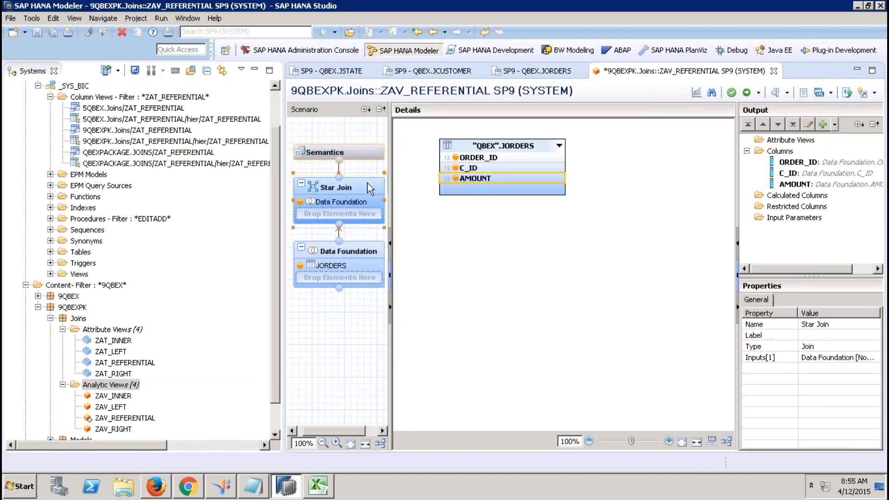
{"action": "right_click", "coordinate": [518, 193]}
{"action": "left_click", "coordinate": [539, 199]}
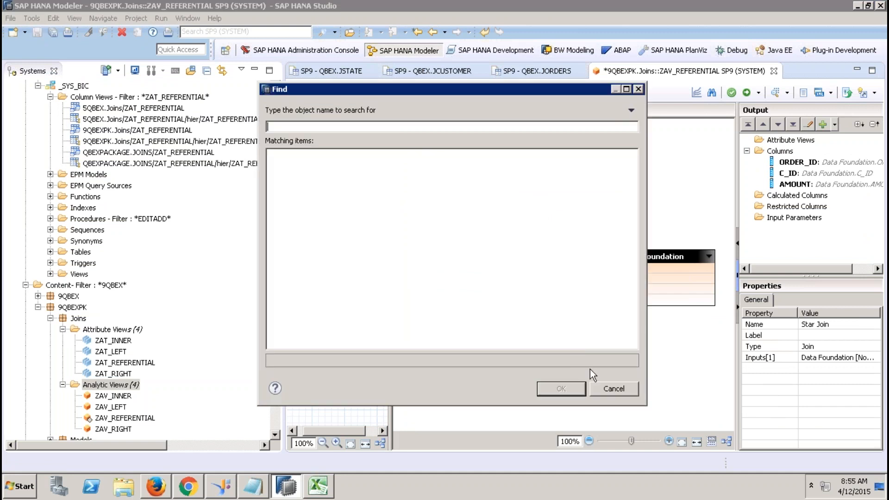
{"action": "left_click", "coordinate": [607, 387]}
Add attribute view ZAT_REFERENTIAL to the star join and link it to the data foundation on C_ID with a Referential join.
{"action": "left_click_drag", "start_coordinate": [147, 368], "coordinate": [346, 215]}
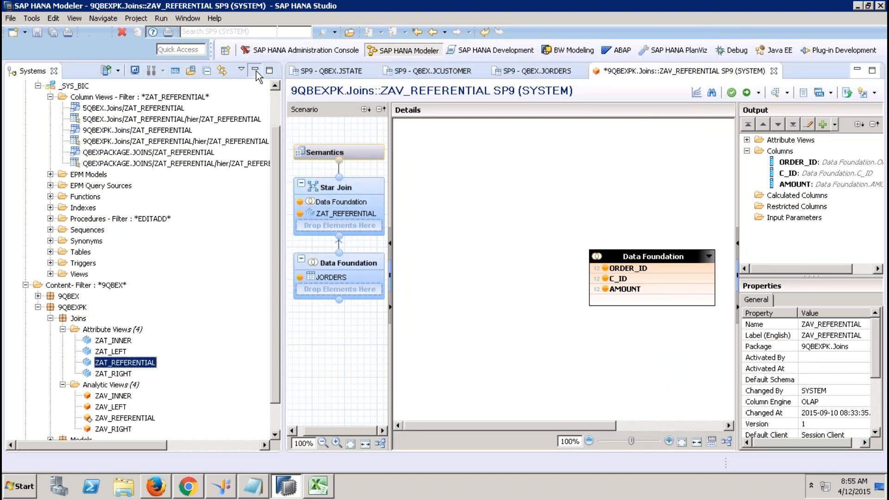
{"action": "left_click", "coordinate": [255, 69]}
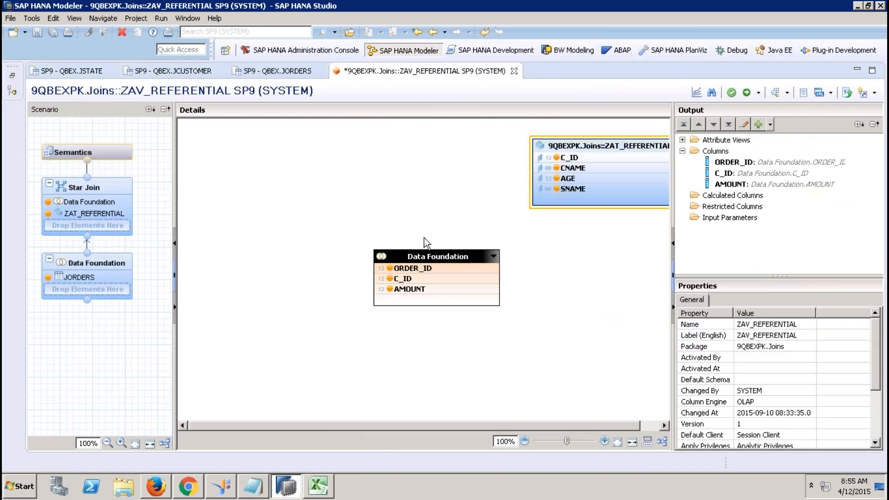
{"action": "left_click_drag", "start_coordinate": [444, 262], "coordinate": [392, 244]}
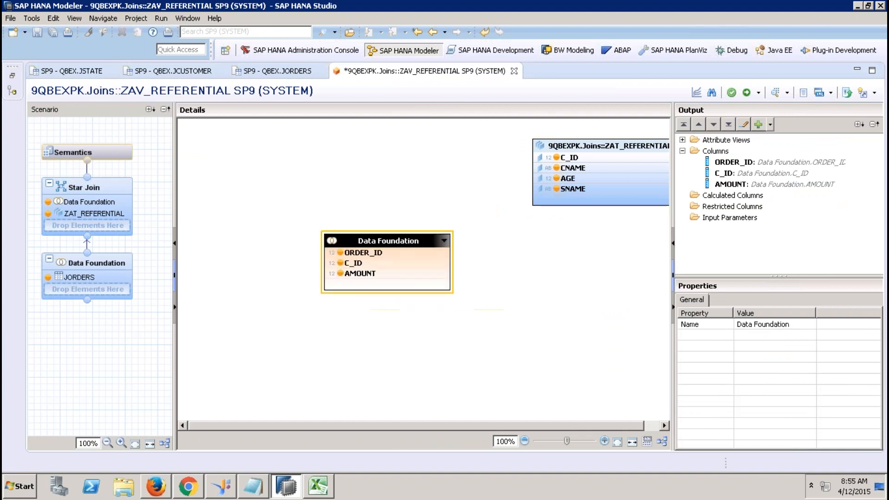
{"action": "left_click_drag", "start_coordinate": [442, 264], "coordinate": [540, 159]}
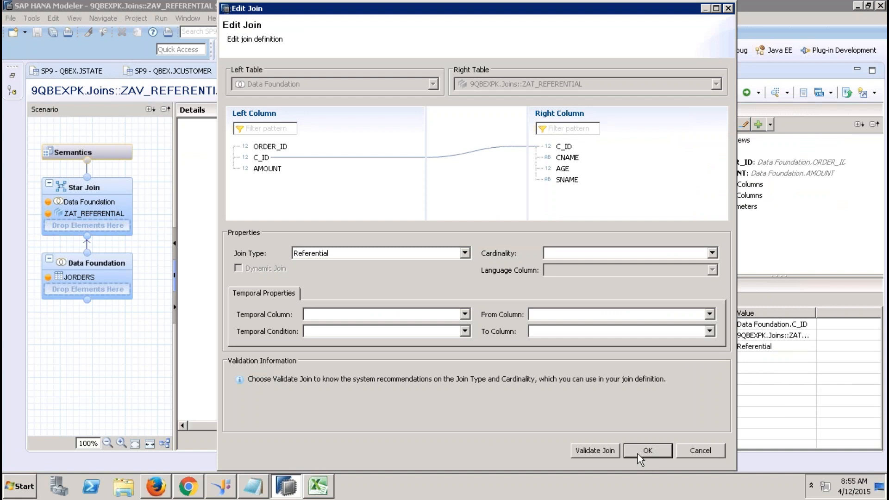
{"action": "left_click", "coordinate": [657, 453]}
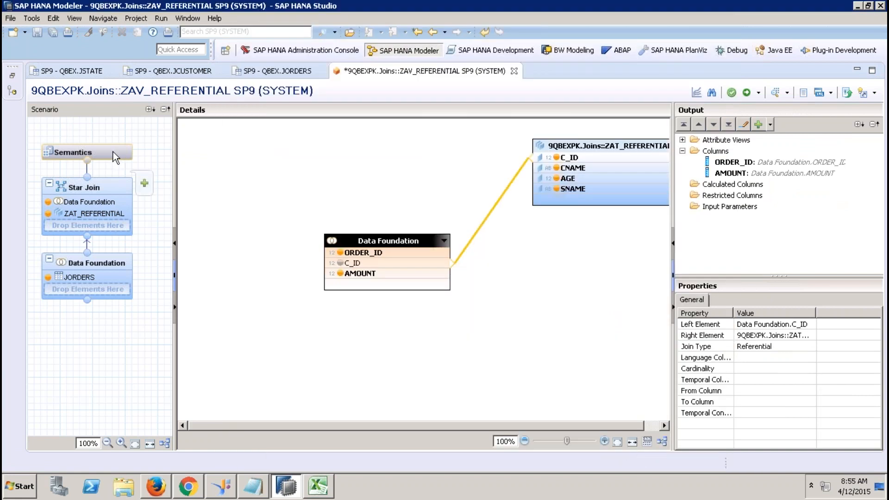
Assign the semantic types of ZAV_REFERENTIAL's local columns, with ORDER_ID as an attribute and AMOUNT as a measure.
{"action": "left_click", "coordinate": [113, 152]}
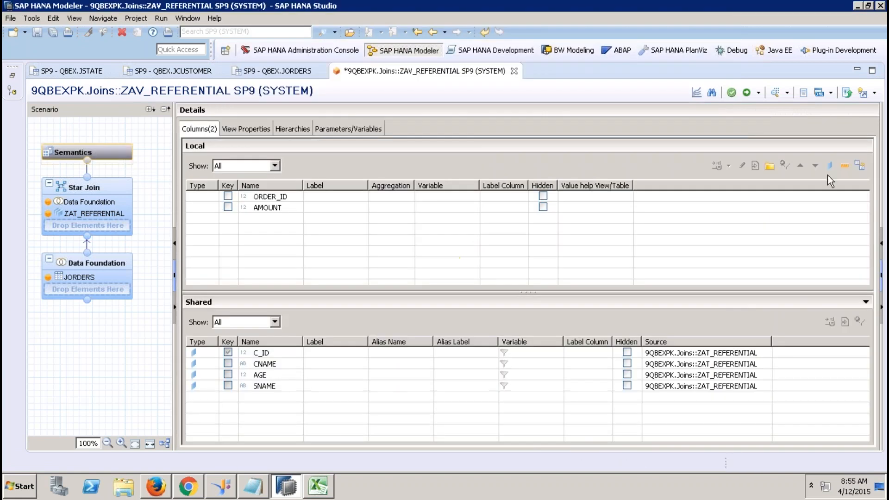
{"action": "left_click", "coordinate": [860, 166]}
{"action": "left_click", "coordinate": [209, 197]}
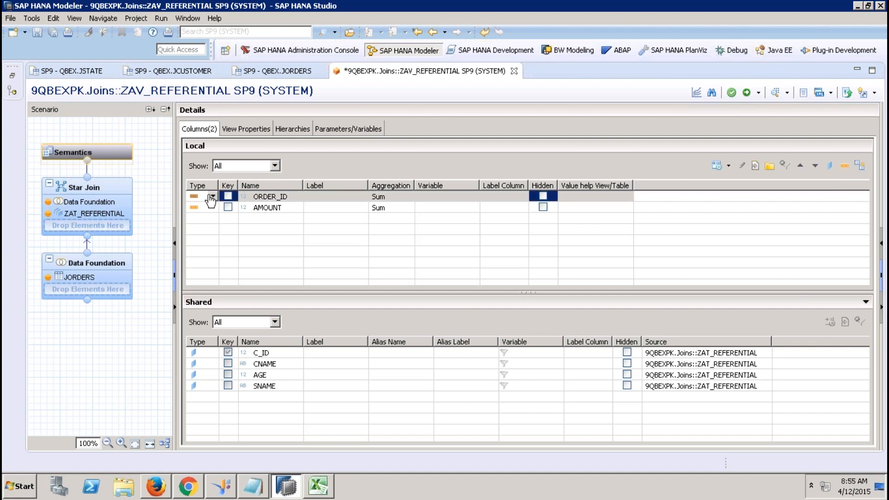
{"action": "left_click", "coordinate": [213, 196]}
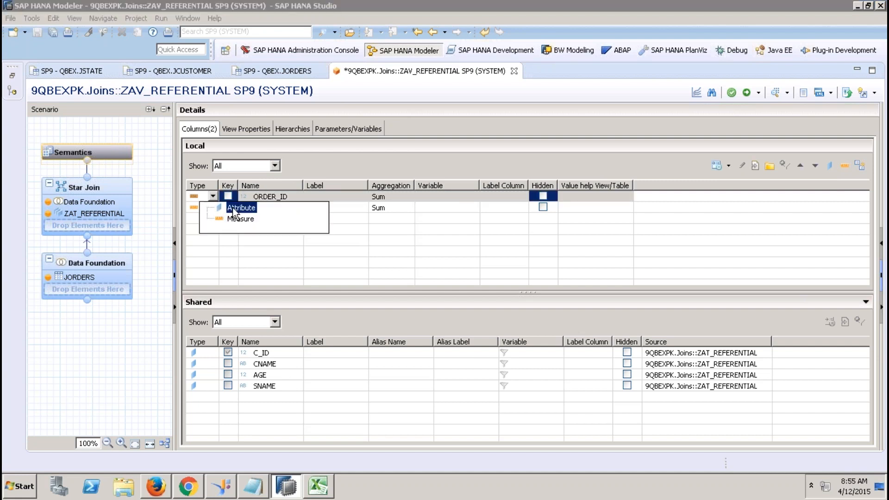
{"action": "left_click", "coordinate": [235, 212]}
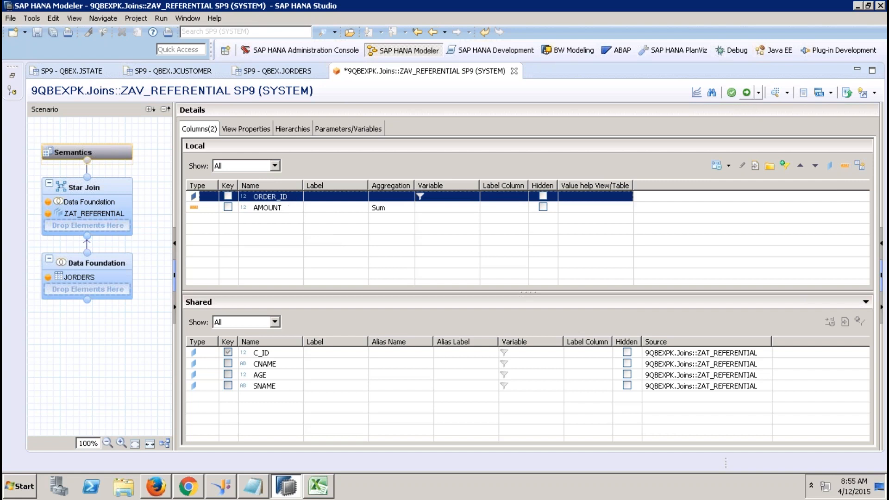
Activate ZAV_REFERENTIAL and preview its data in the SQL editor.
{"action": "left_click", "coordinate": [746, 92]}
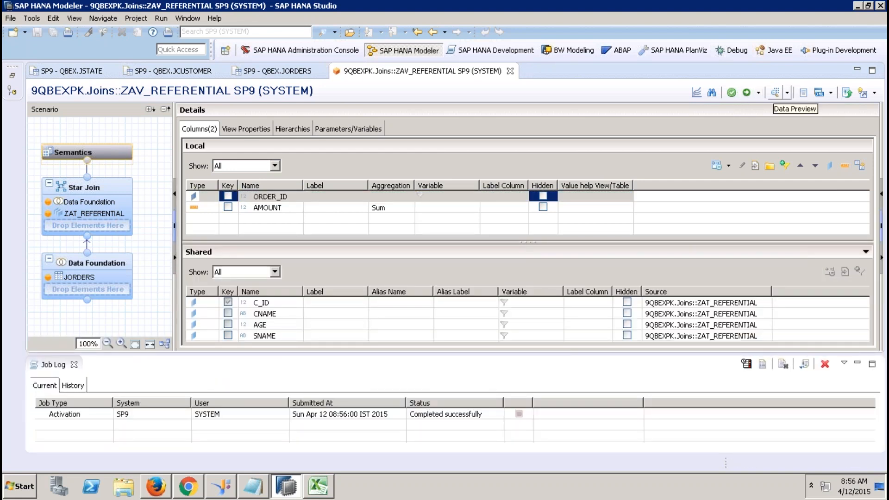
{"action": "left_click", "coordinate": [787, 92]}
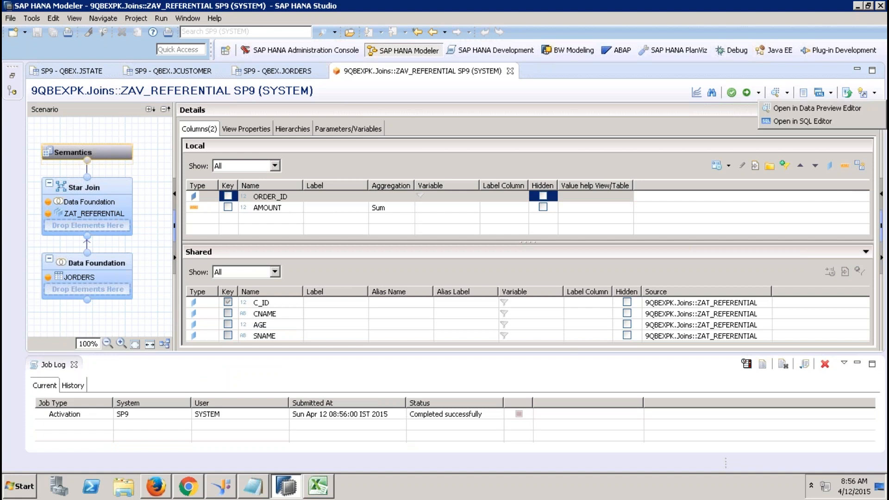
{"action": "left_click", "coordinate": [787, 122]}
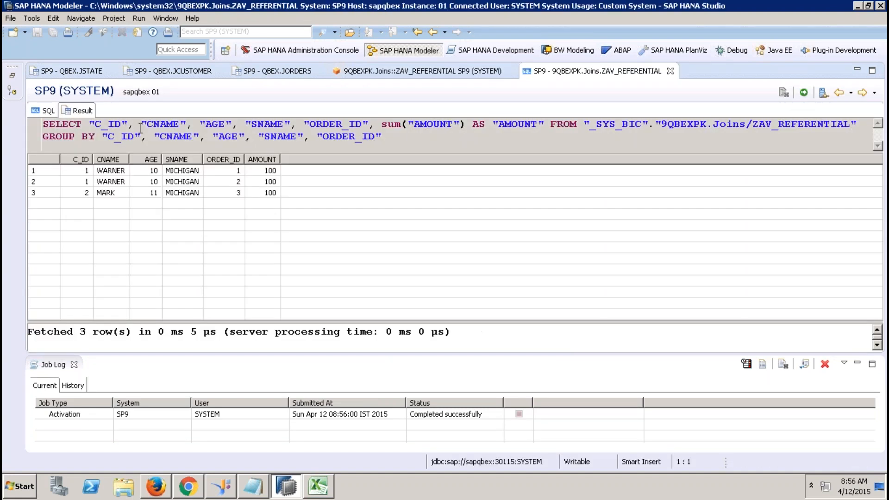
In the preview query of ZAV_REFERENTIAL, put the FROM and GROUP BY clauses on separate lines.
{"action": "left_click", "coordinate": [51, 112]}
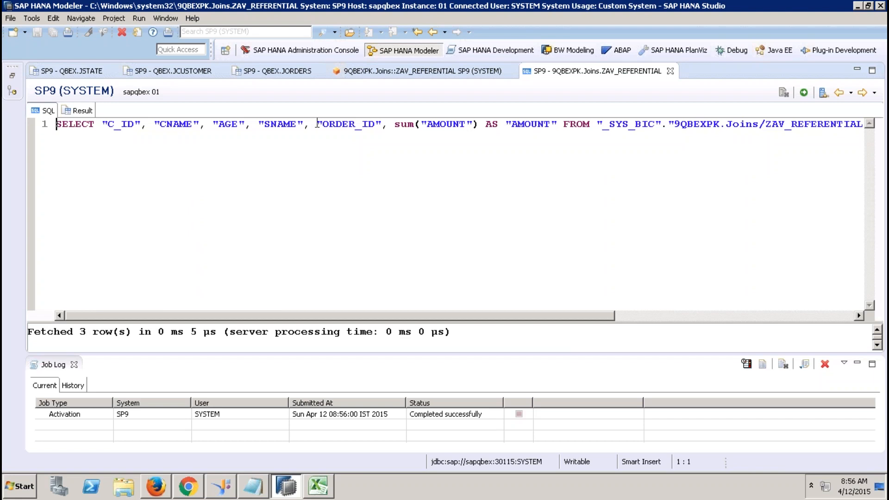
{"action": "left_click", "coordinate": [380, 72]}
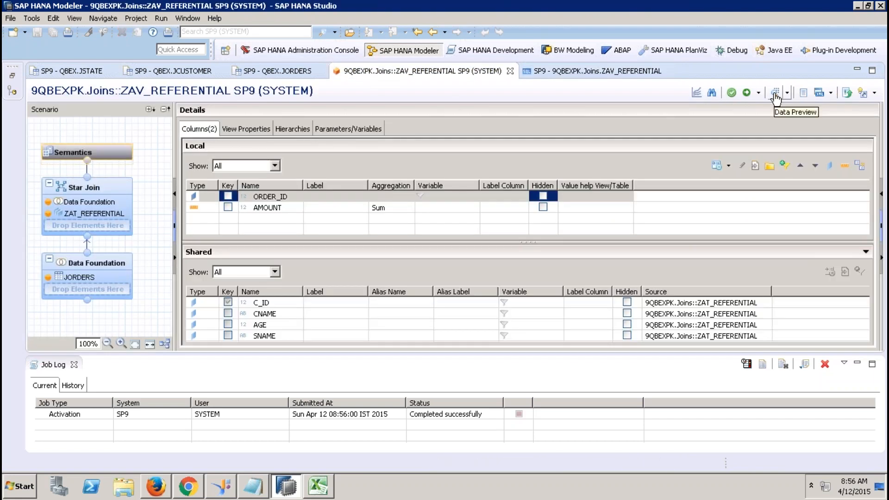
{"action": "left_click", "coordinate": [621, 71]}
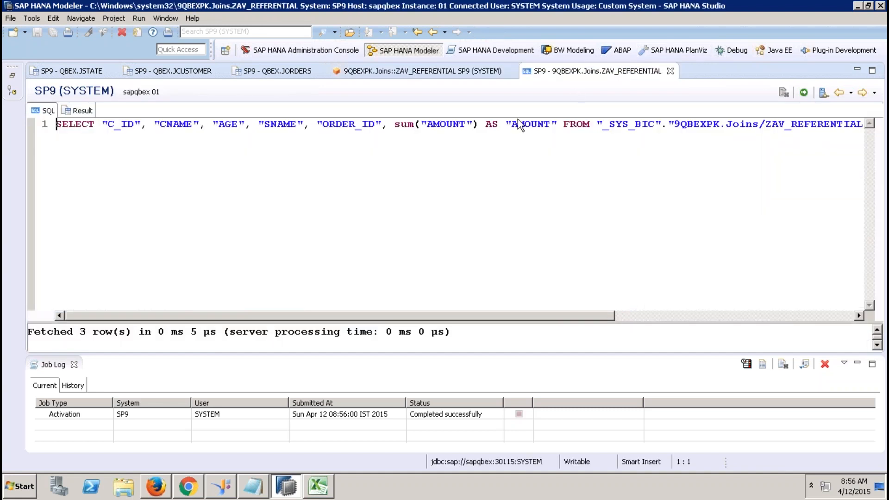
{"action": "left_click", "coordinate": [563, 124]}
{"action": "key", "text": "Return"}
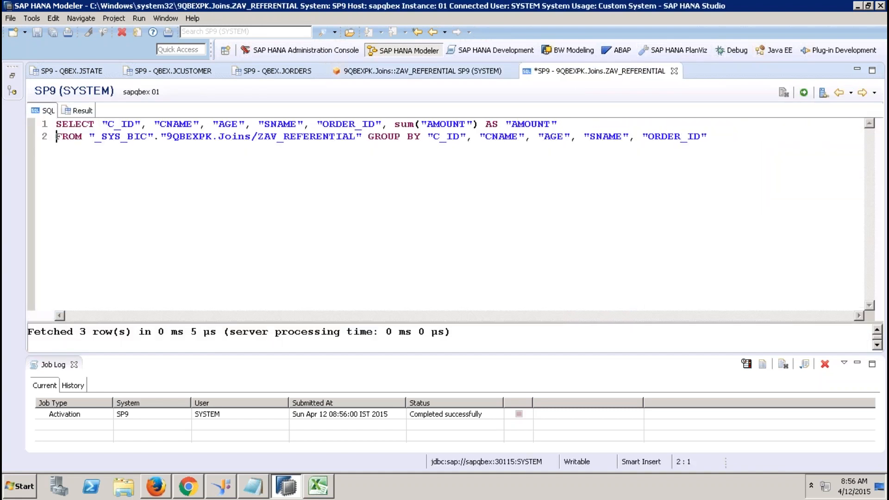
{"action": "left_click", "coordinate": [369, 137]}
{"action": "key", "text": "Return"}
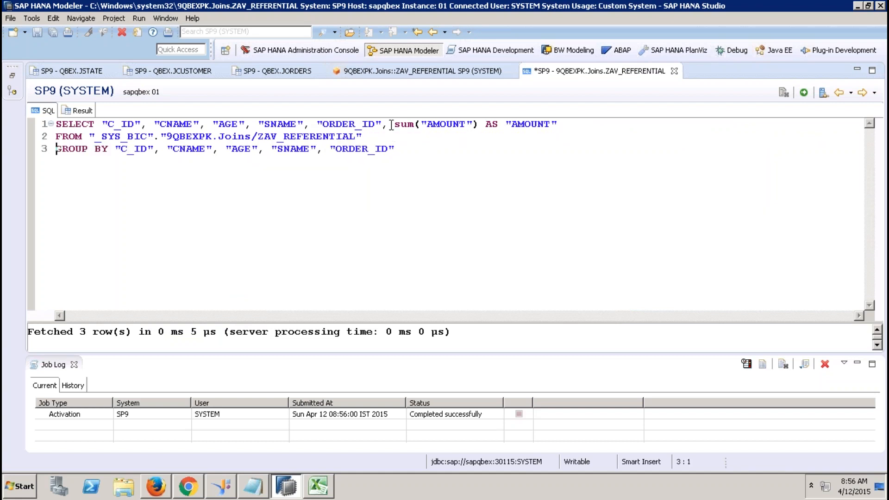
Reduce the SELECT list to sum("AMOUNT") AS "AMOUNT" and comment out the GROUP BY line.
{"action": "left_click_drag", "start_coordinate": [391, 124], "coordinate": [102, 125]}
{"action": "key", "text": "Delete"}
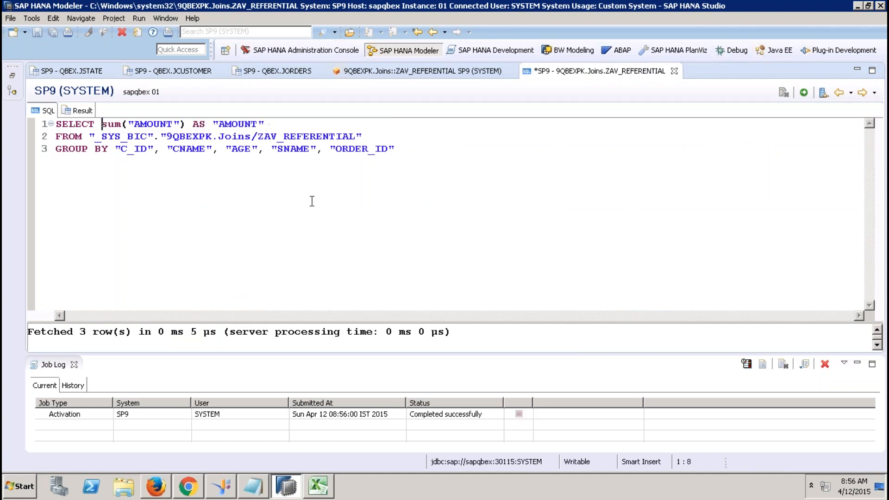
{"action": "left_click_drag", "start_coordinate": [115, 148], "coordinate": [408, 157]}
{"action": "key", "text": "Delete"}
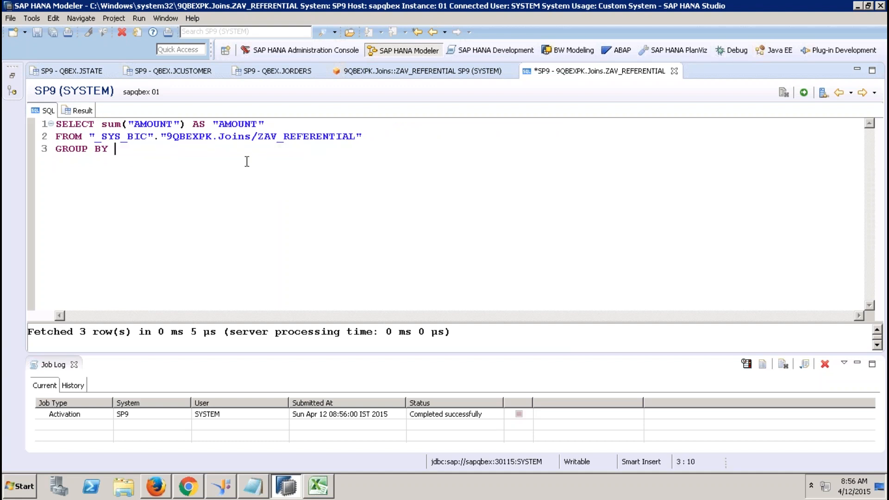
{"action": "key", "text": "ctrl+z"}
{"action": "key", "text": "Home"}
{"action": "type", "text": "--"}
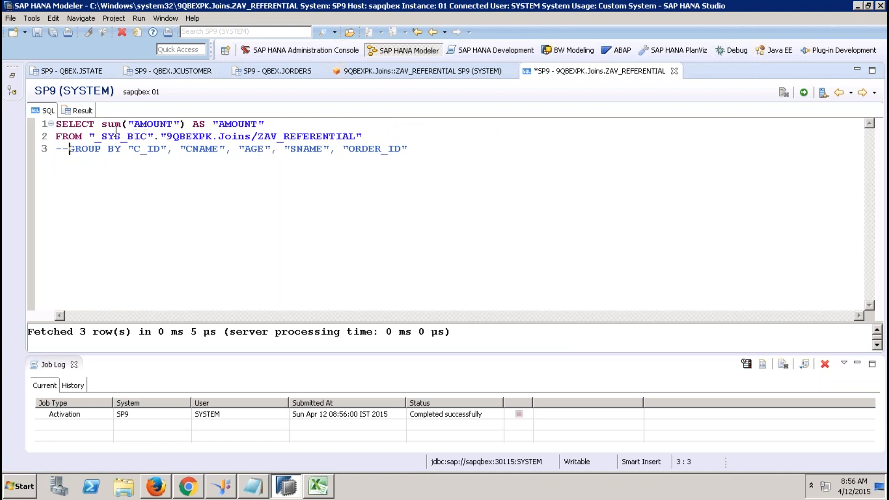
Run only the SELECT and FROM lines to total AMOUNT from ZAV_REFERENTIAL.
{"action": "left_click", "coordinate": [174, 124]}
{"action": "left_click", "coordinate": [173, 137]}
{"action": "left_click_drag", "start_coordinate": [365, 136], "coordinate": [48, 113]}
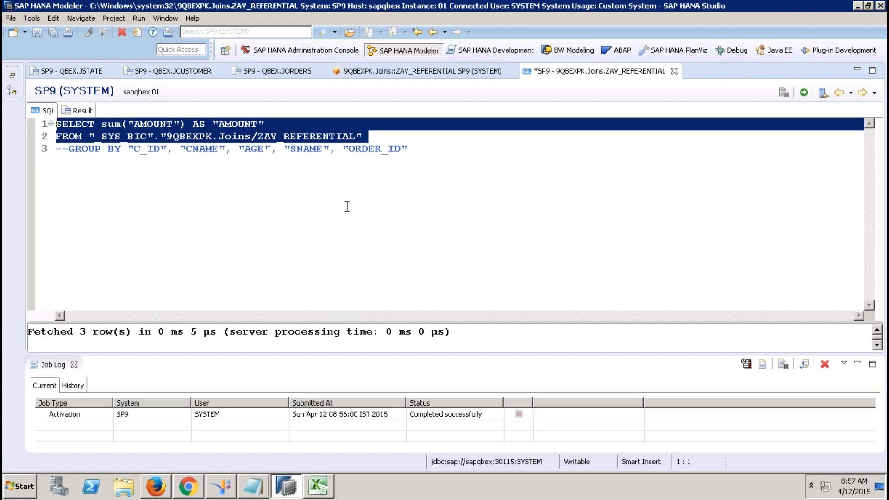
{"action": "left_click", "coordinate": [806, 95]}
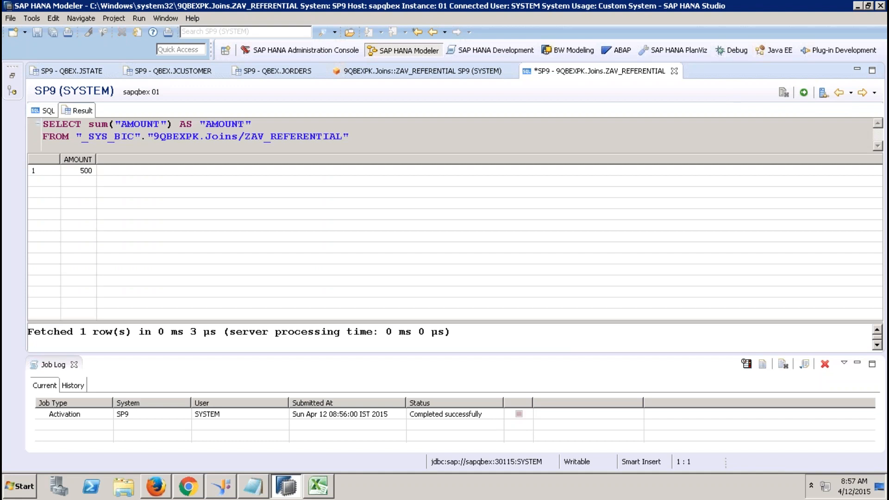
Return to the SQL statement and add "CNAME" before sum("AMOUNT") in the SELECT list.
{"action": "left_click", "coordinate": [48, 110]}
{"action": "left_click", "coordinate": [103, 124]}
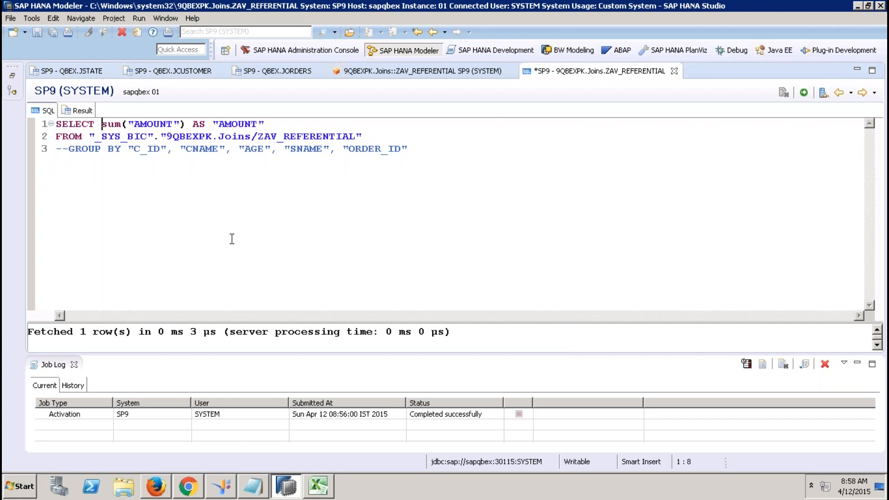
{"action": "type", "text": "\"CNMA"}
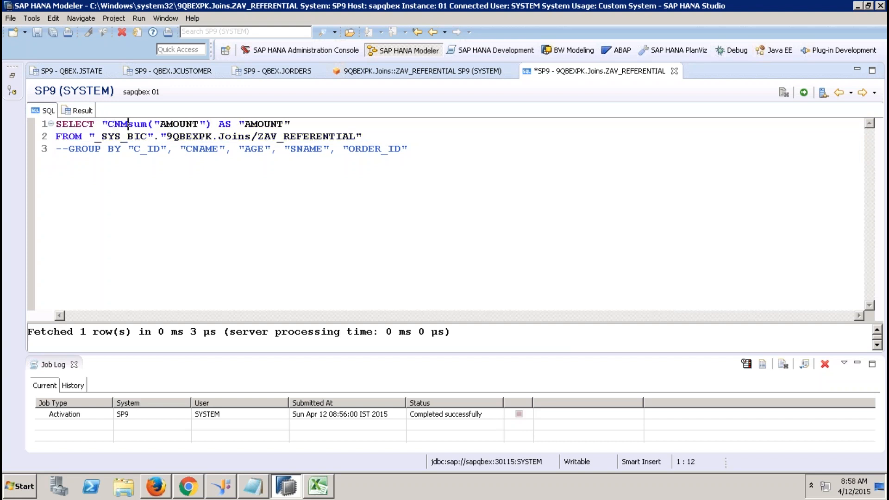
{"action": "key", "text": "BackSpace"}
{"action": "key", "text": "BackSpace"}
{"action": "type", "text": "AME\","}
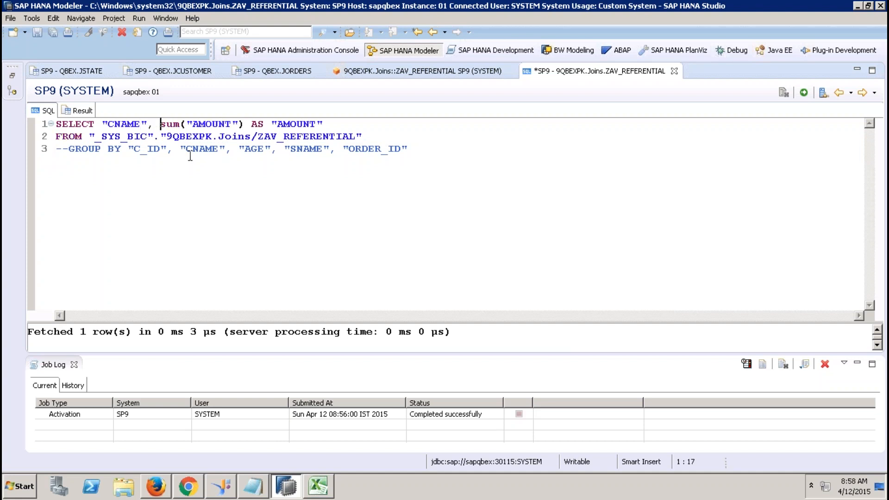
Uncomment GROUP BY, move its column list to a new line, and comment out that list.
{"action": "left_click", "coordinate": [178, 149]}
{"action": "left_click", "coordinate": [69, 148]}
{"action": "key", "text": "BackSpace"}
{"action": "key", "text": "BackSpace"}
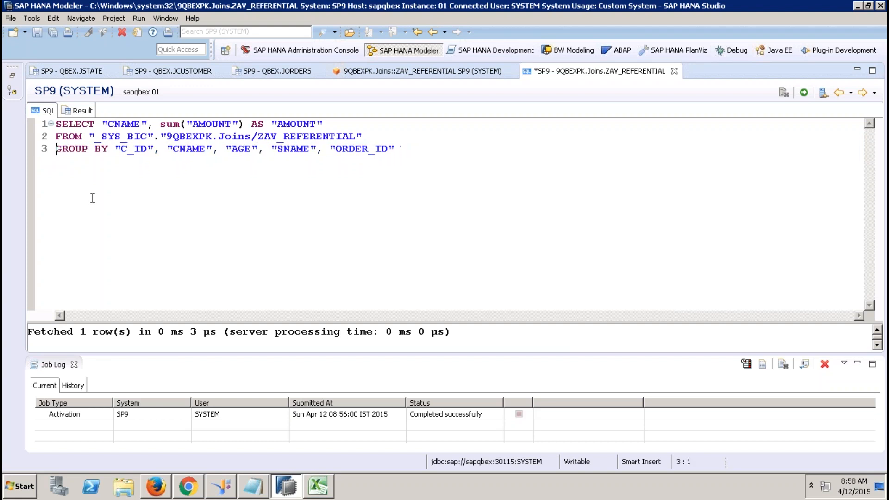
{"action": "left_click", "coordinate": [115, 148]}
{"action": "key", "text": "Return"}
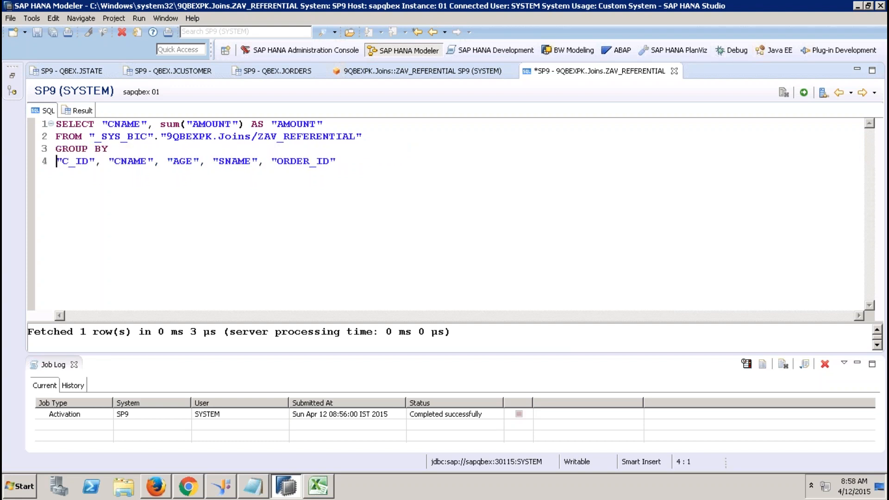
{"action": "type", "text": "--"}
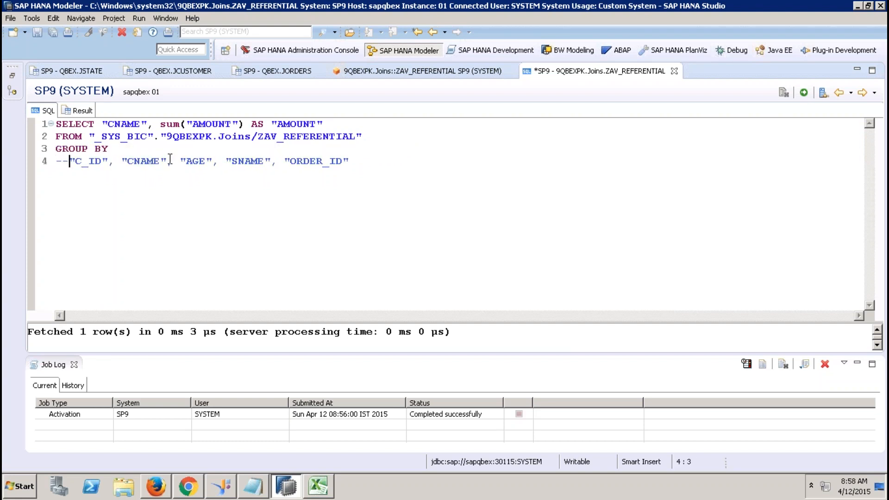
Set the GROUP BY clause to the single column "CNAME".
{"action": "left_click", "coordinate": [159, 151]}
{"action": "type", "text": "\"CNMAE"}
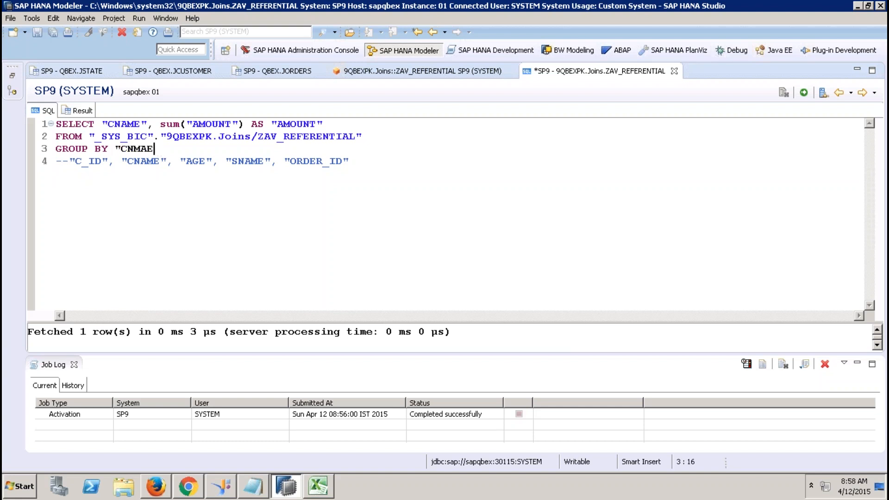
{"action": "key", "text": "BackSpace"}
{"action": "key", "text": "BackSpace"}
{"action": "key", "text": "BackSpace"}
{"action": "type", "text": "AME\""}
Present the Connecting Tables slide full screen in PowerPoint to review the Sales Order, Customer and State tables.
{"action": "left_click_drag", "start_coordinate": [174, 148], "coordinate": [50, 123]}
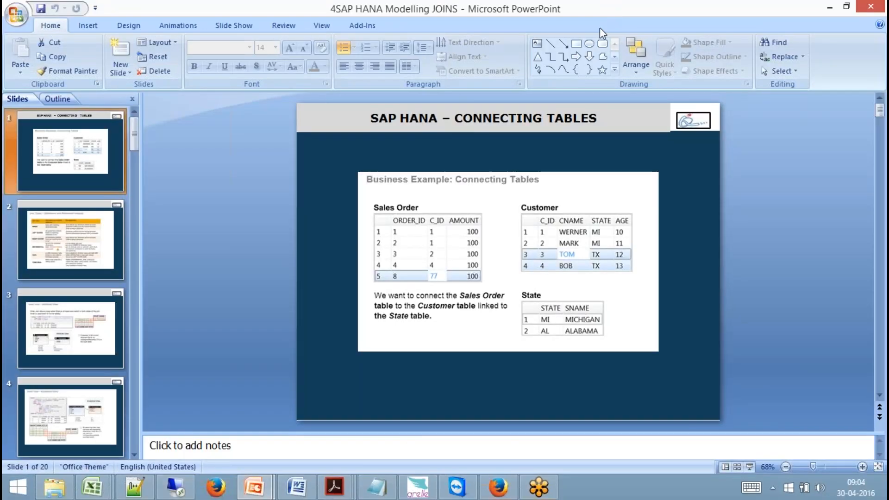
{"action": "left_click", "coordinate": [749, 467]}
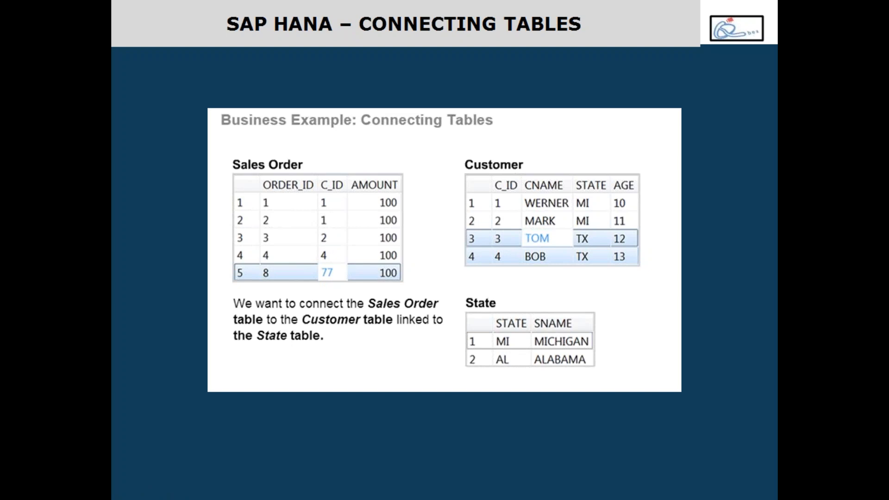
{"action": "key", "text": "Escape"}
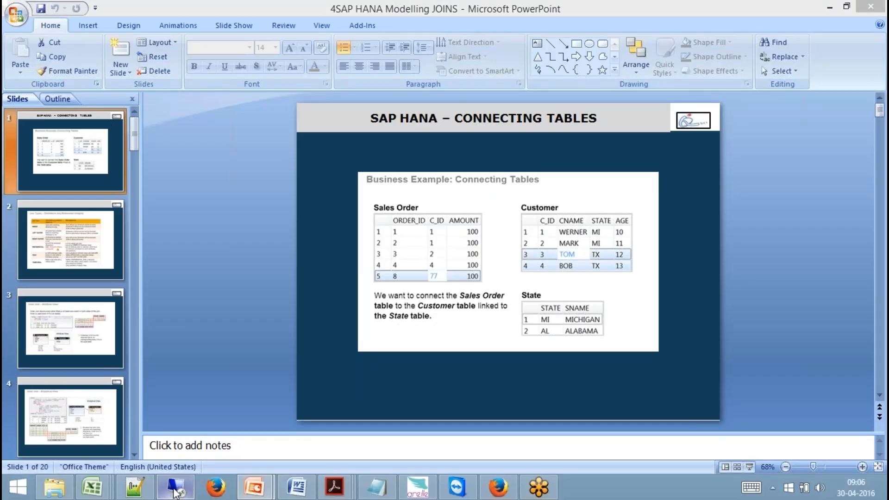
Switch back to SAP HANA Studio and run the three-line query that sums AMOUNT by CNAME.
{"action": "left_click", "coordinate": [176, 486]}
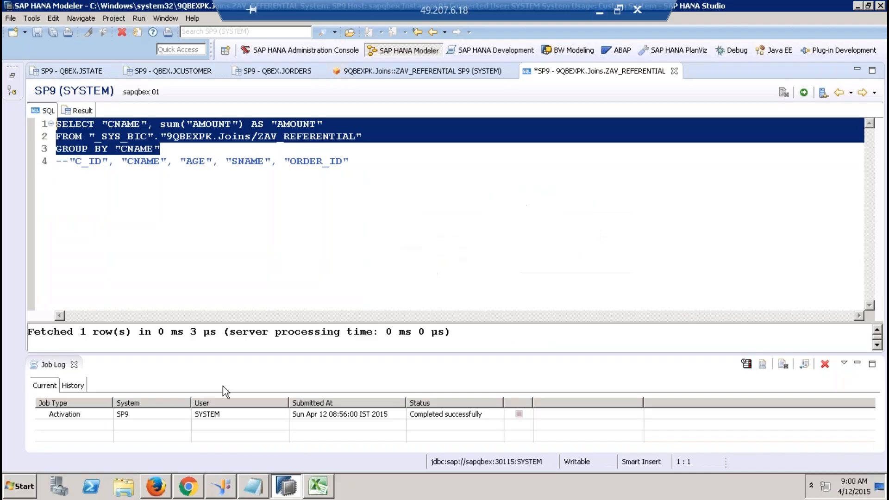
{"action": "left_click", "coordinate": [174, 147]}
{"action": "left_click_drag", "start_coordinate": [174, 146], "coordinate": [51, 126]}
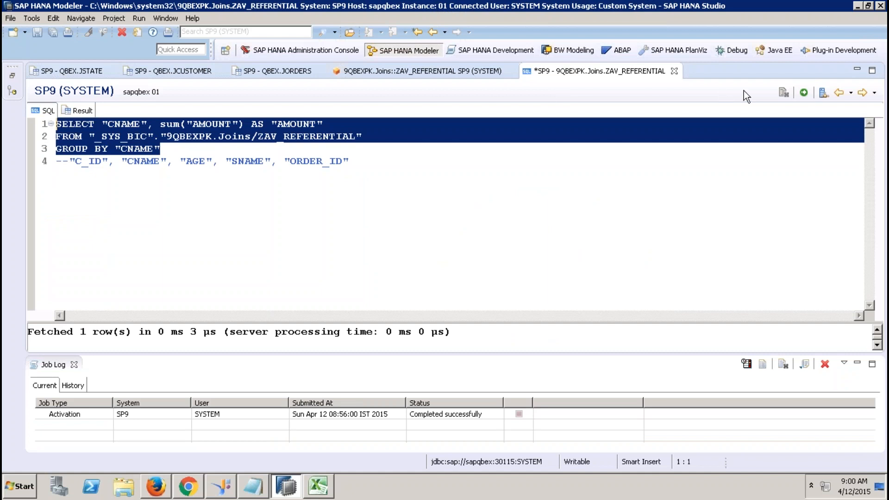
{"action": "left_click", "coordinate": [805, 93]}
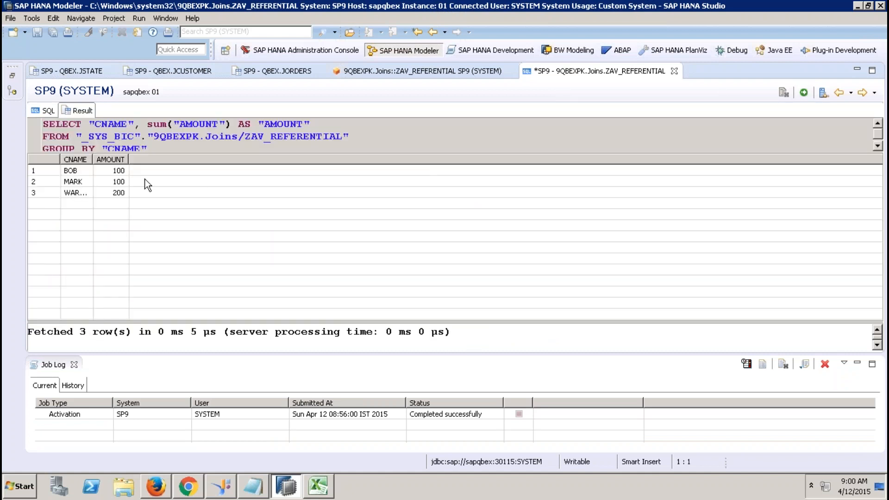
Widen the CNAME result column and examine the amount of each customer row.
{"action": "left_click_drag", "start_coordinate": [91, 159], "coordinate": [145, 159]}
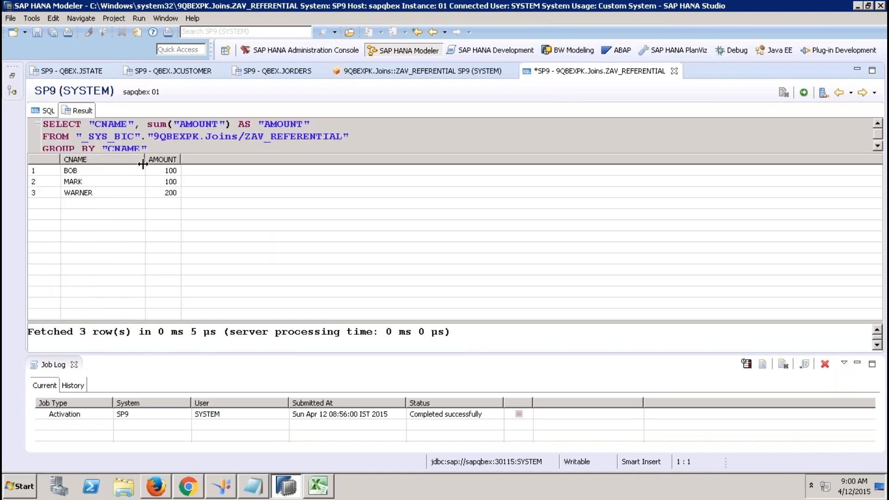
{"action": "left_click", "coordinate": [168, 194]}
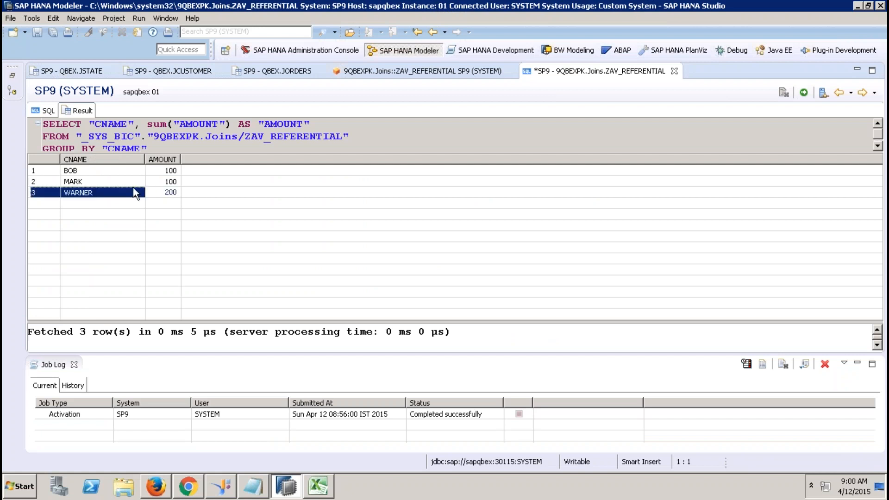
{"action": "left_click", "coordinate": [121, 181]}
{"action": "left_click", "coordinate": [143, 181]}
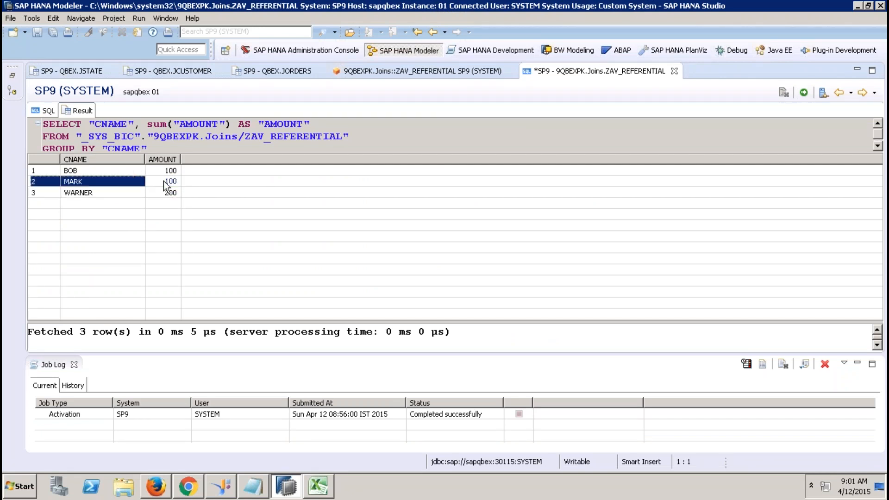
{"action": "left_click", "coordinate": [139, 174]}
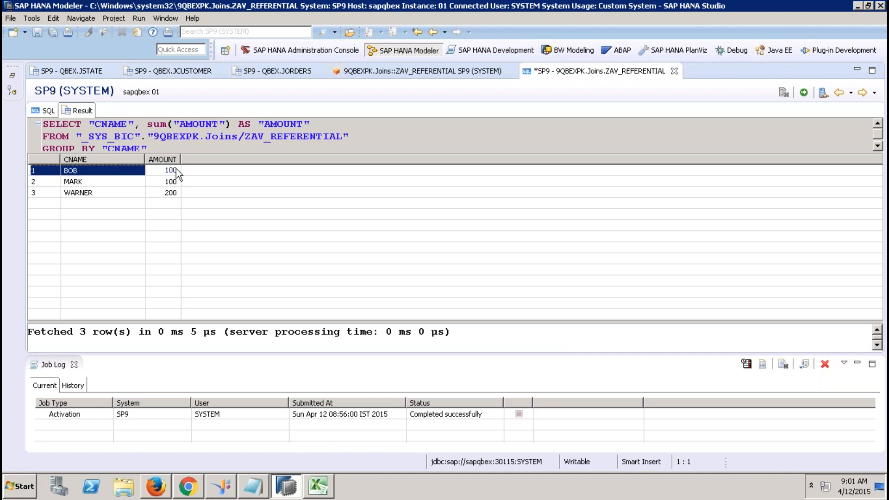
Replace "CNAME" with "SNAME" in both the SELECT list and the active GROUP BY clause.
{"action": "left_click", "coordinate": [46, 111]}
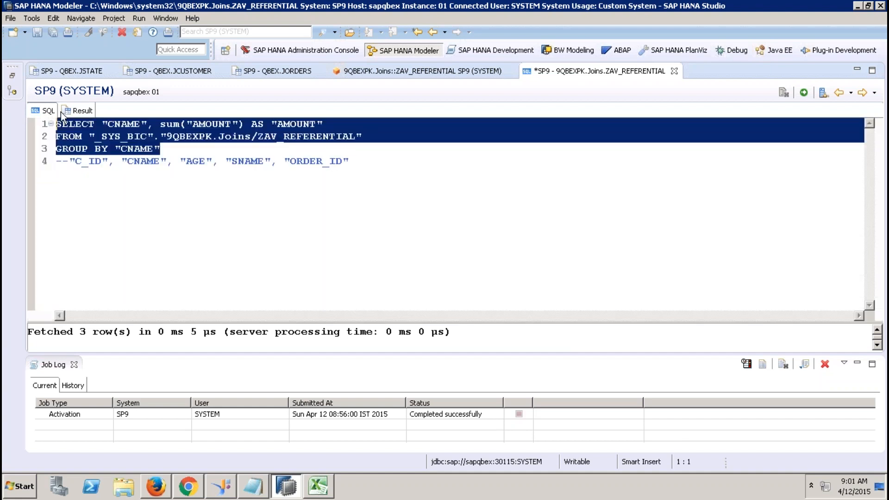
{"action": "left_click", "coordinate": [117, 124]}
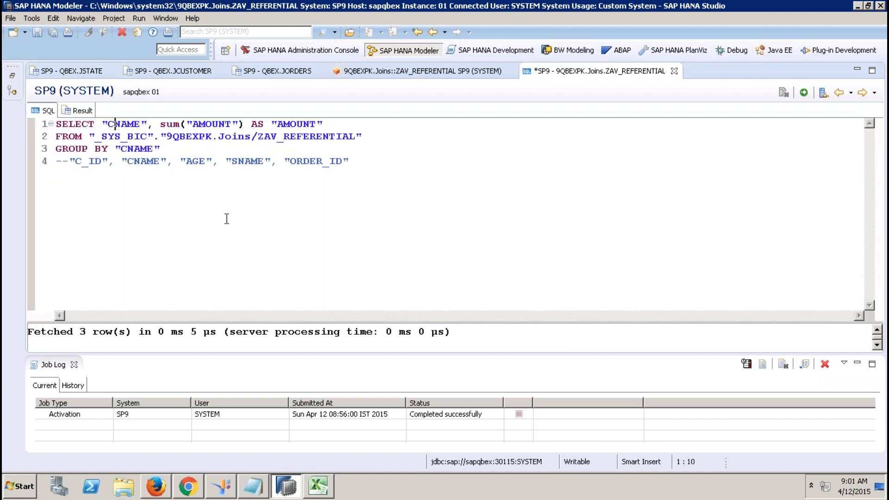
{"action": "key", "text": "BackSpace"}
{"action": "type", "text": "S"}
{"action": "left_click", "coordinate": [128, 149]}
{"action": "key", "text": "BackSpace"}
{"action": "type", "text": "S"}
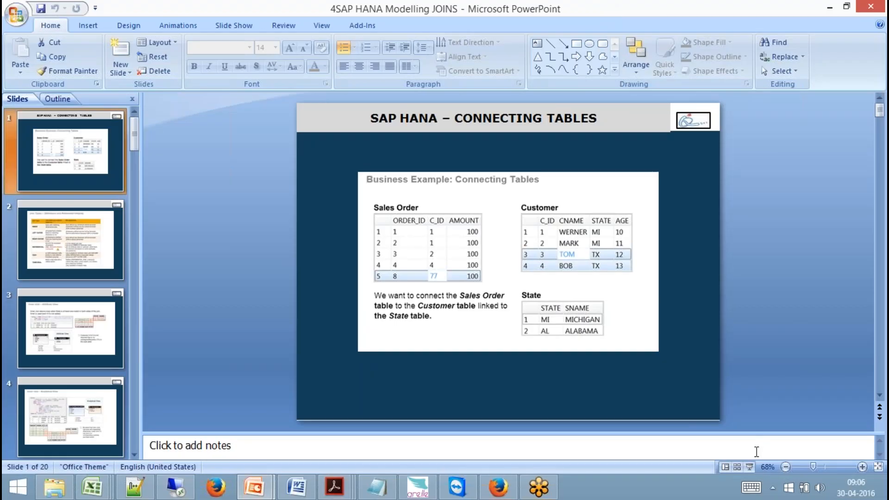
Show the Connecting Tables slide full screen again in PowerPoint to compare customer states with the State table.
{"action": "left_click", "coordinate": [750, 467]}
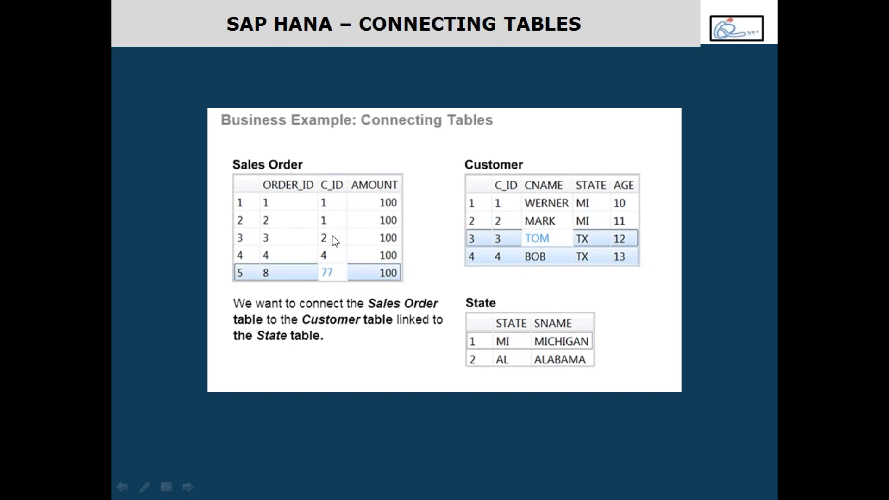
{"action": "key", "text": "Escape"}
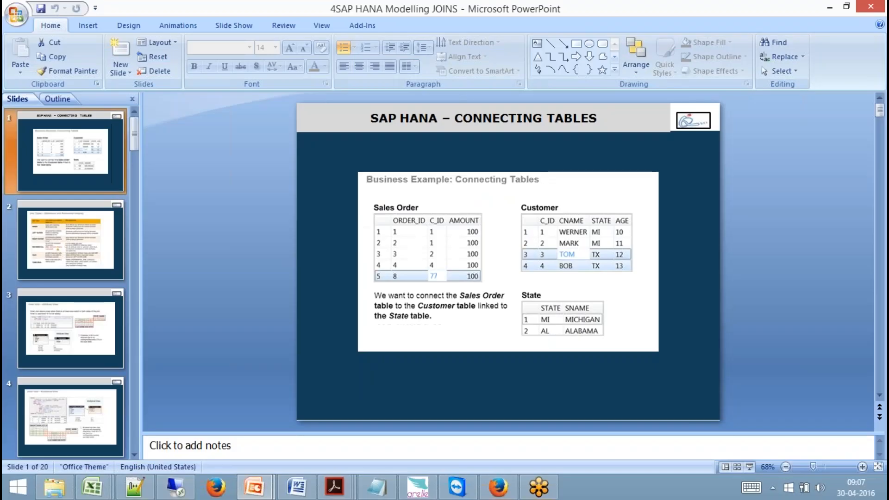
Switch back to SAP HANA Studio and run the query that sums AMOUNT by SNAME.
{"action": "left_click", "coordinate": [184, 482]}
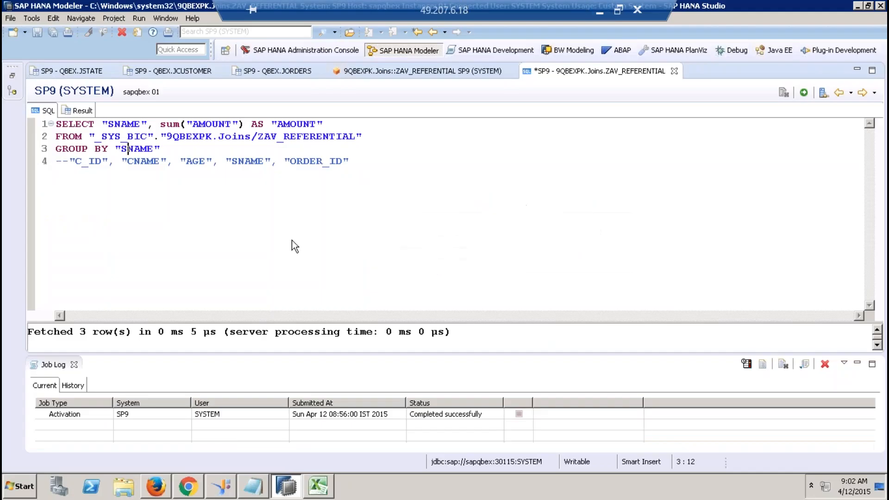
{"action": "left_click", "coordinate": [55, 123], "text": "shift"}
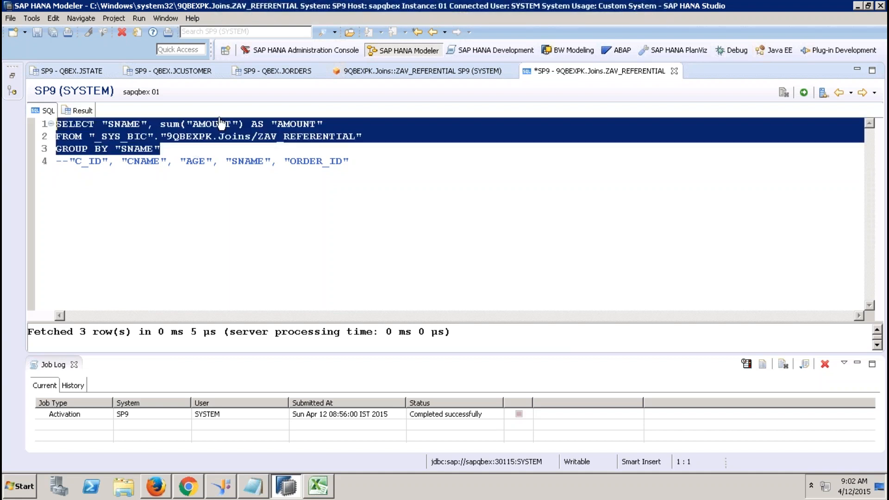
{"action": "left_click", "coordinate": [804, 92]}
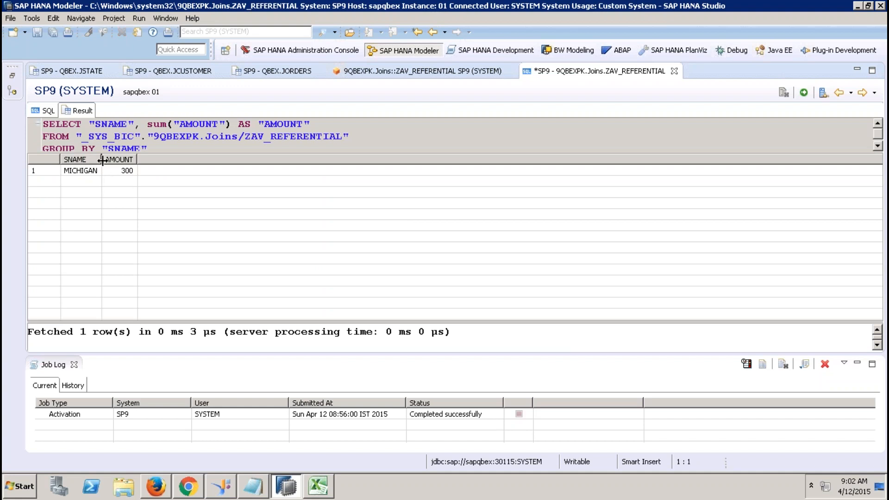
Widen the SNAME result column and switch to PowerPoint to show the Connecting Tables slide full screen.
{"action": "left_click_drag", "start_coordinate": [102, 159], "coordinate": [138, 163]}
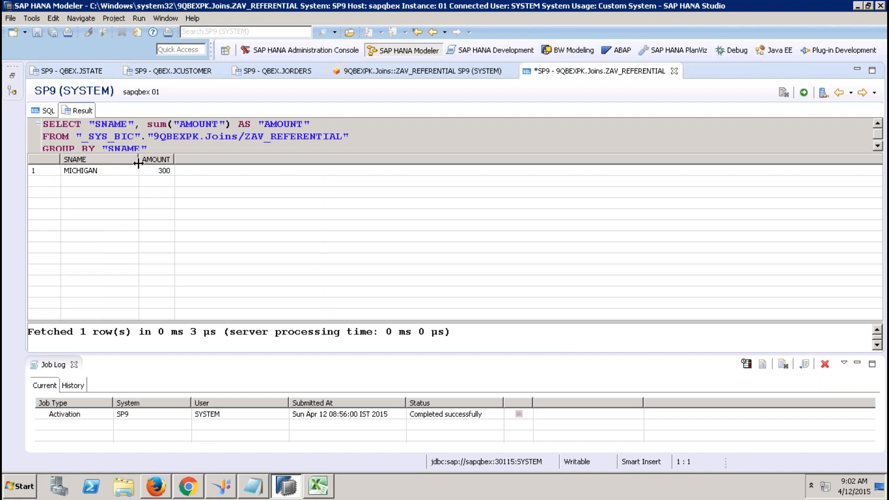
{"action": "left_click", "coordinate": [603, 7]}
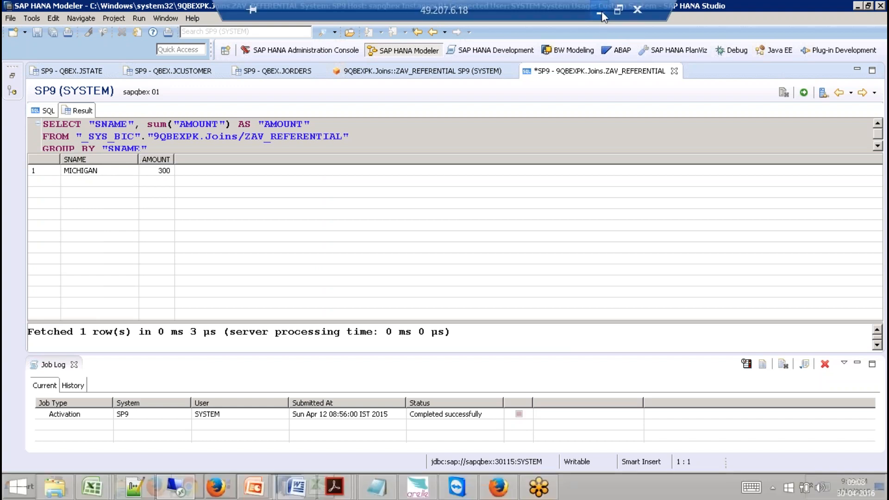
{"action": "left_click", "coordinate": [749, 468]}
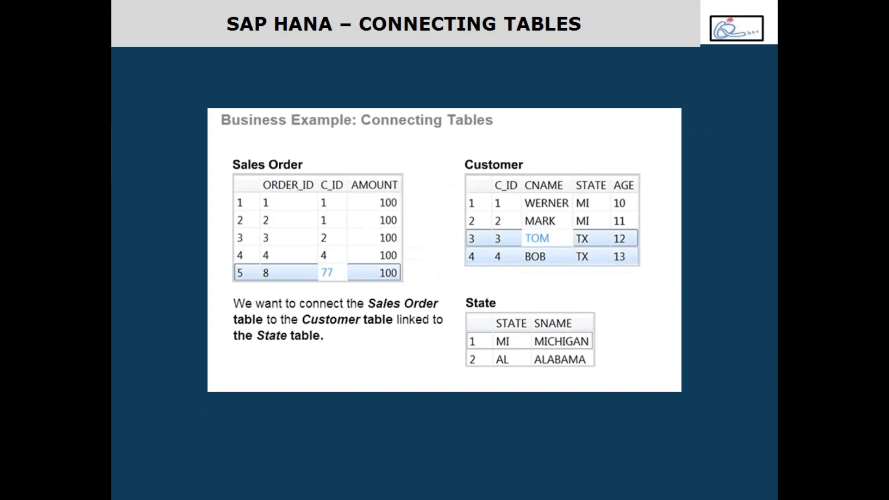
Advance the slide show to the Referential Join slide and review its rules on integrity, performance and engine.
{"action": "left_click", "coordinate": [748, 468]}
{"action": "key", "text": "Right"}
{"action": "key", "text": "Right"}
{"action": "key", "text": "Right"}
{"action": "key", "text": "Right"}
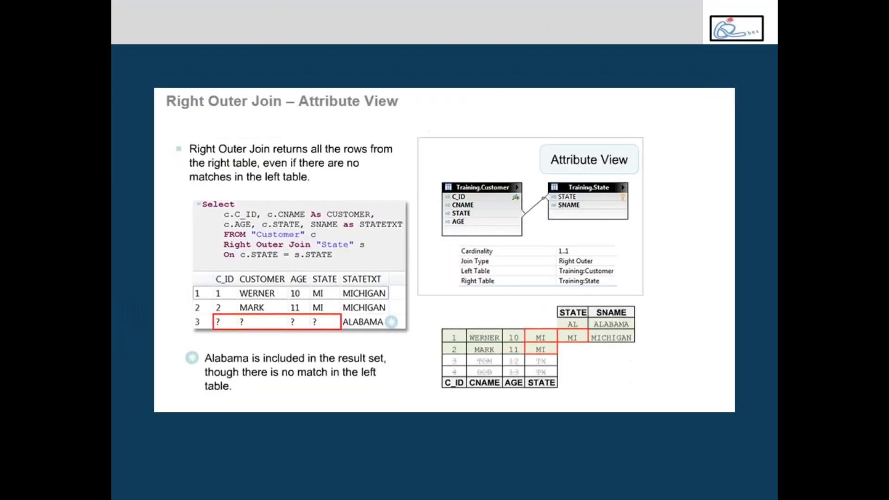
{"action": "key", "text": "Right"}
{"action": "key", "text": "Right"}
{"action": "key", "text": "Right"}
{"action": "key", "text": "Left"}
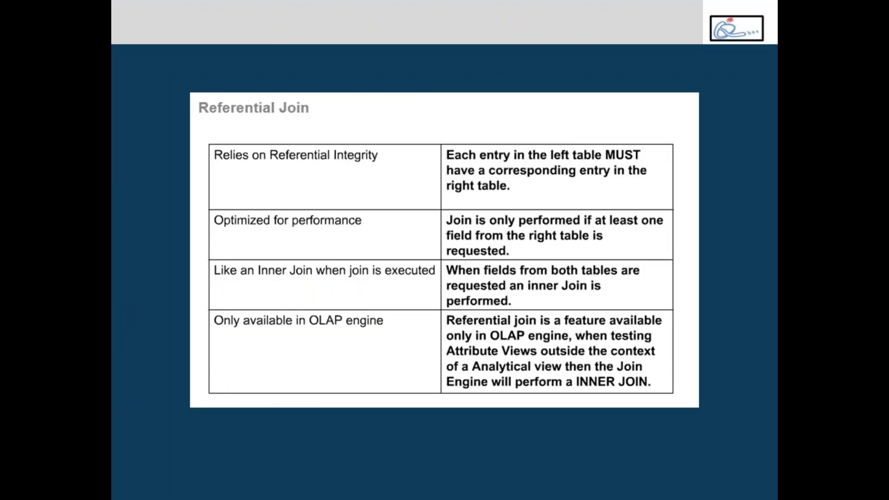
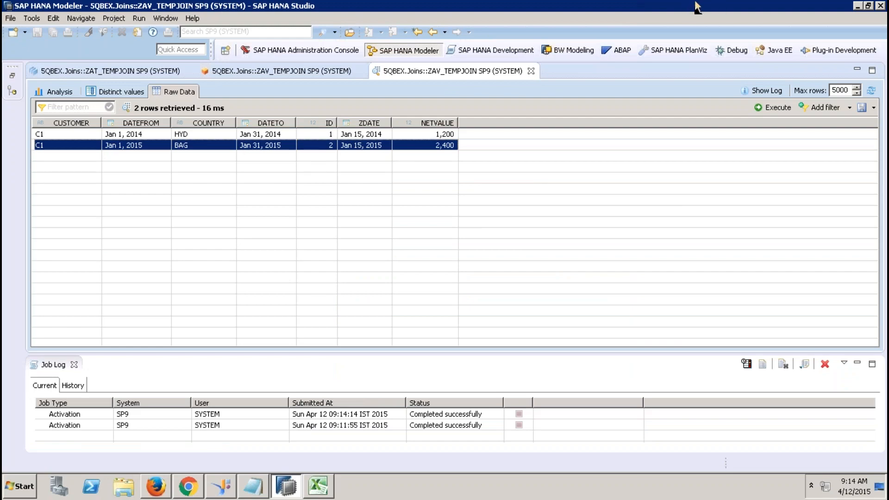
Return the remote desktop to full screen and examine the ID 1 row in ZAV_TEMPJOIN's raw data.
{"action": "double_click", "coordinate": [577, 5]}
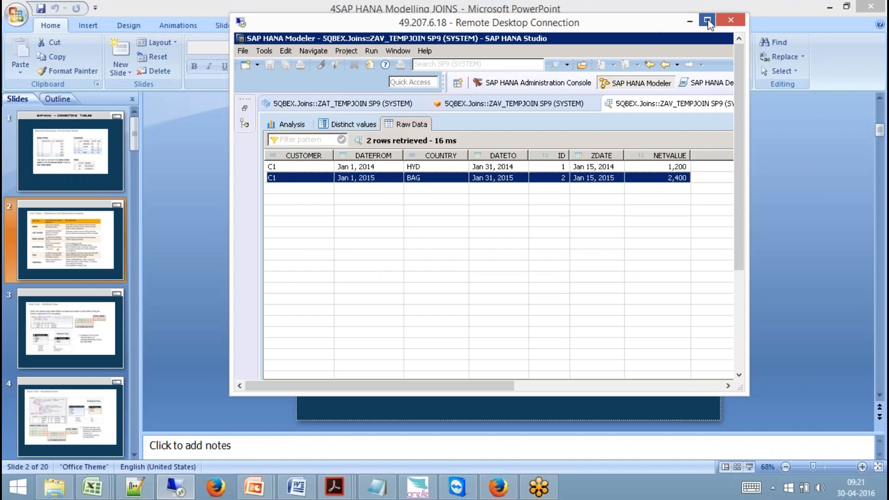
{"action": "left_click", "coordinate": [708, 22]}
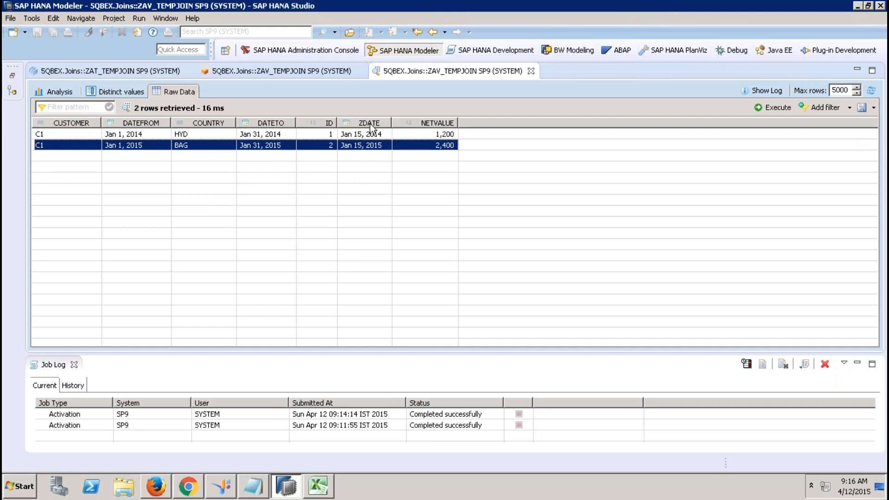
{"action": "left_click", "coordinate": [371, 135]}
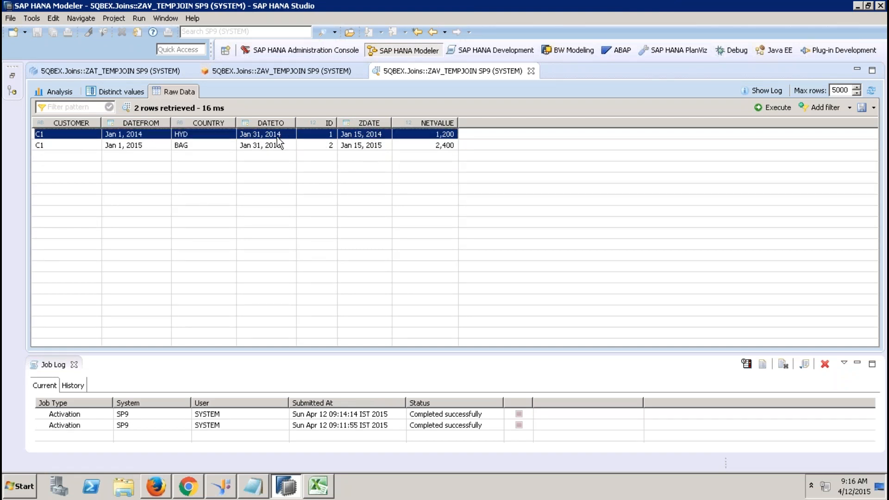
Close the ZAV_TEMPJOIN data preview and open the star join's definition for editing, keeping ZDATE as its temporal column.
{"action": "left_click", "coordinate": [530, 70]}
{"action": "double_click", "coordinate": [373, 159]}
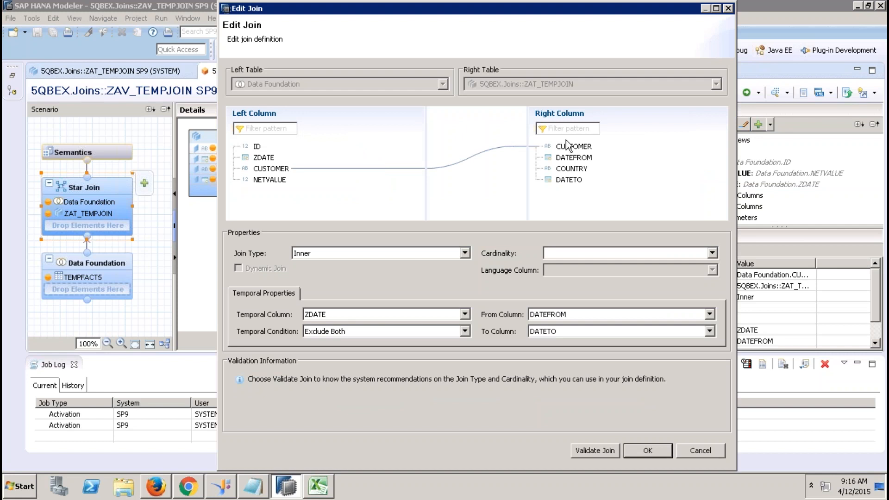
{"action": "left_click", "coordinate": [405, 317]}
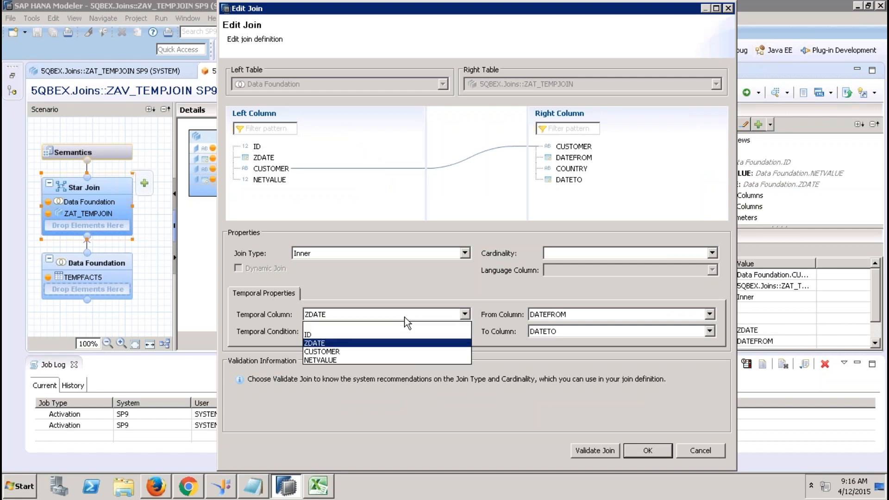
{"action": "left_click", "coordinate": [360, 344]}
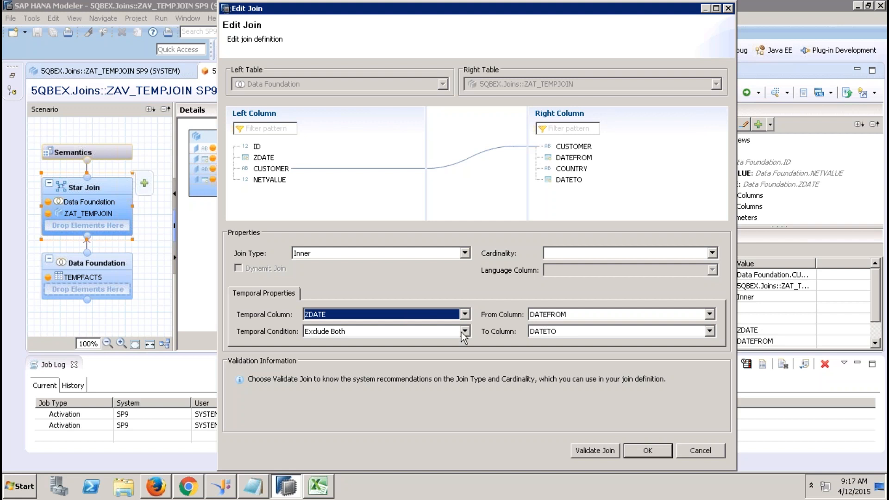
Try Include Both as the temporal condition, return it to Exclude Both and review the available conditions.
{"action": "left_click", "coordinate": [433, 332]}
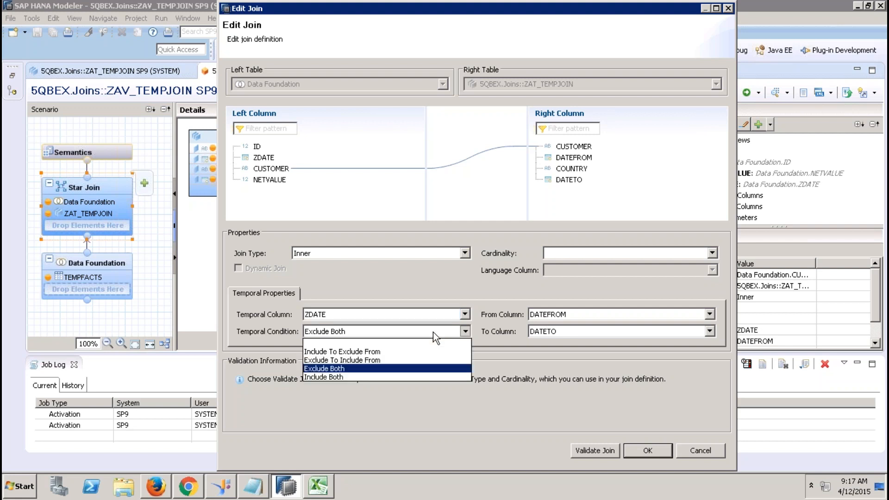
{"action": "left_click", "coordinate": [363, 376]}
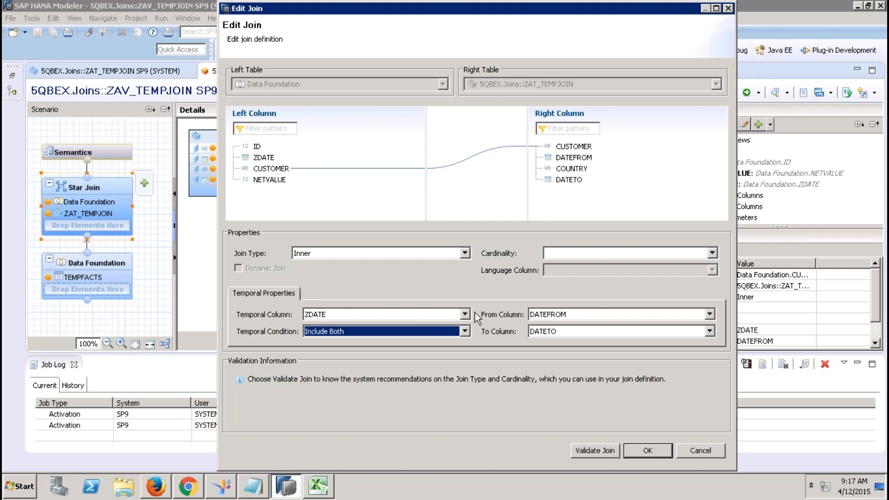
{"action": "left_click", "coordinate": [419, 331]}
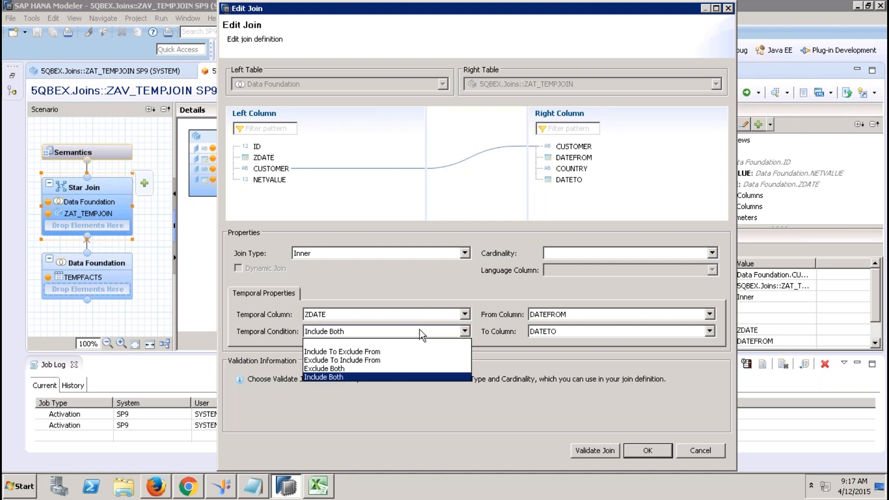
{"action": "left_click", "coordinate": [370, 369]}
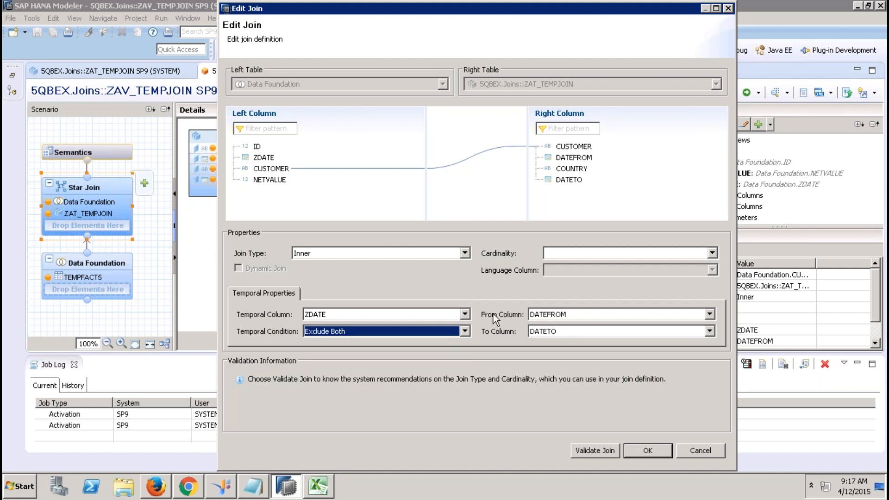
{"action": "left_click", "coordinate": [442, 331]}
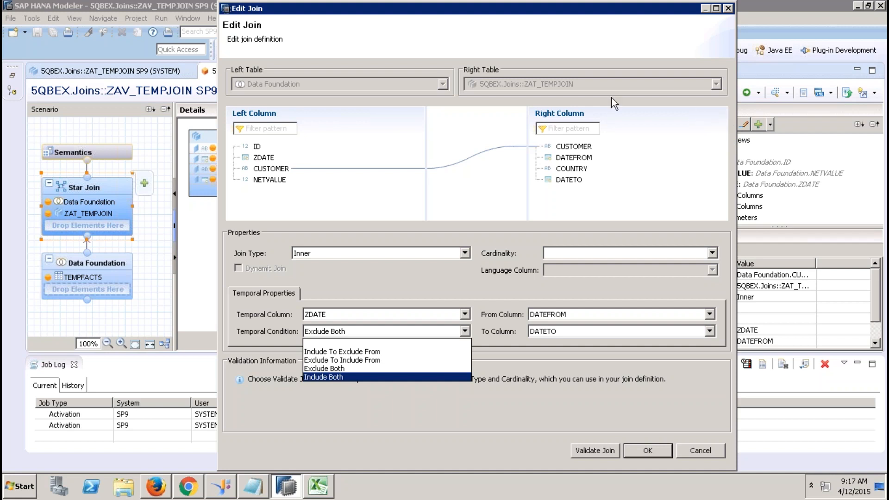
{"action": "mouse_move", "coordinate": [473, 17]}
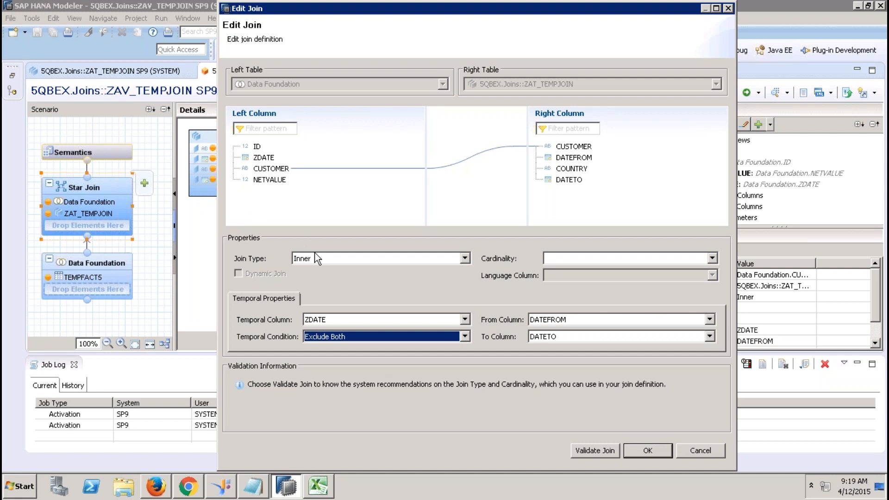
Change the join type to Left Outer and back to Inner to compare the availability of the temporal properties.
{"action": "left_click", "coordinate": [328, 258]}
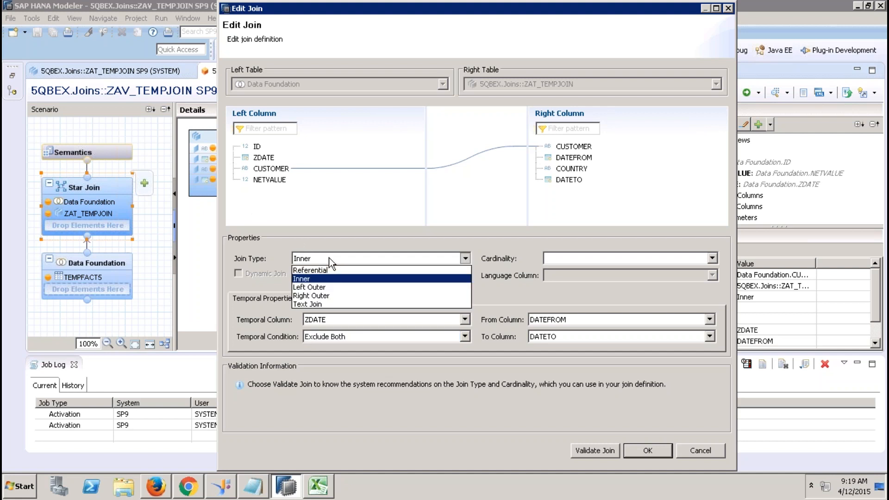
{"action": "left_click", "coordinate": [309, 282]}
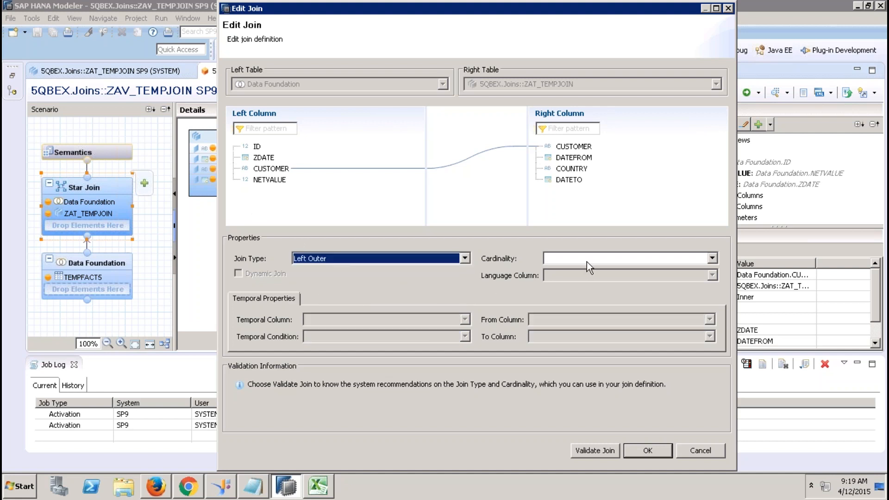
{"action": "left_click", "coordinate": [448, 256]}
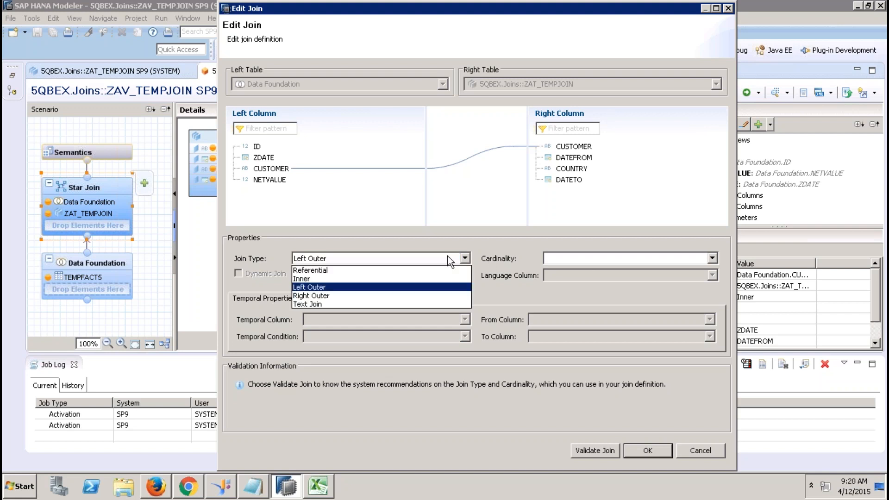
{"action": "left_click", "coordinate": [368, 278]}
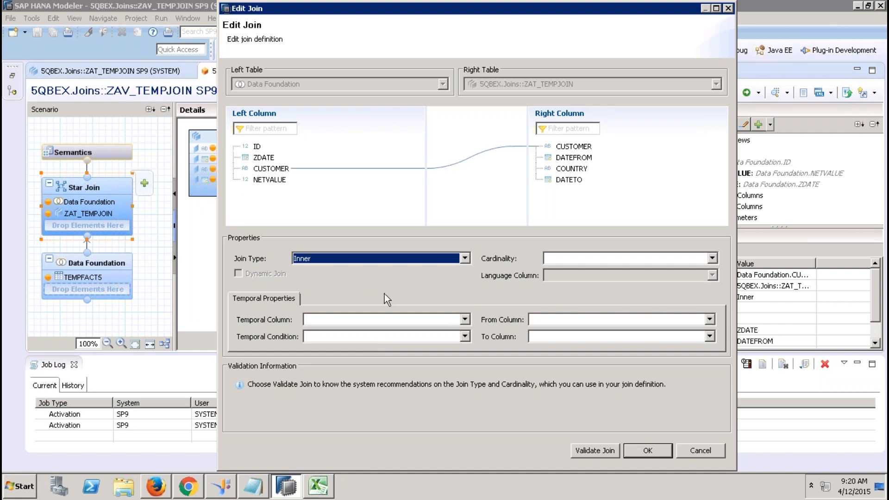
Try Referential and Left Outer as join types to check their temporal properties, and set the type back to Inner.
{"action": "left_click", "coordinate": [391, 263]}
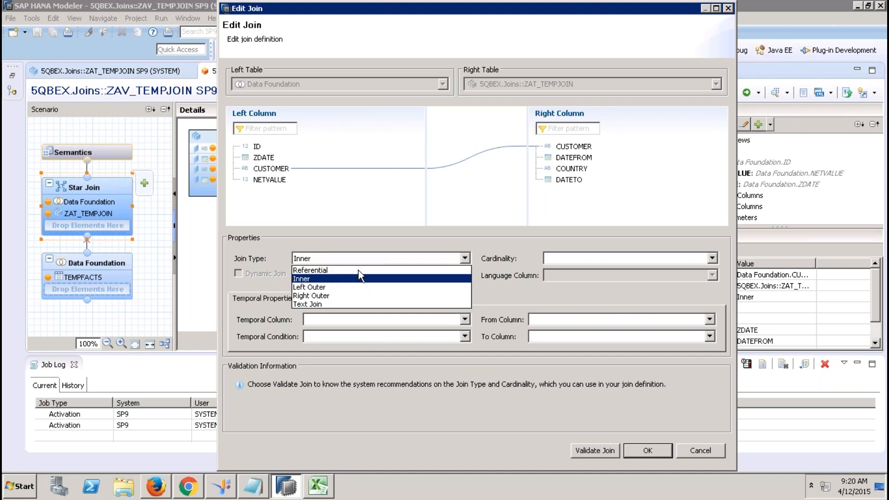
{"action": "left_click", "coordinate": [359, 270]}
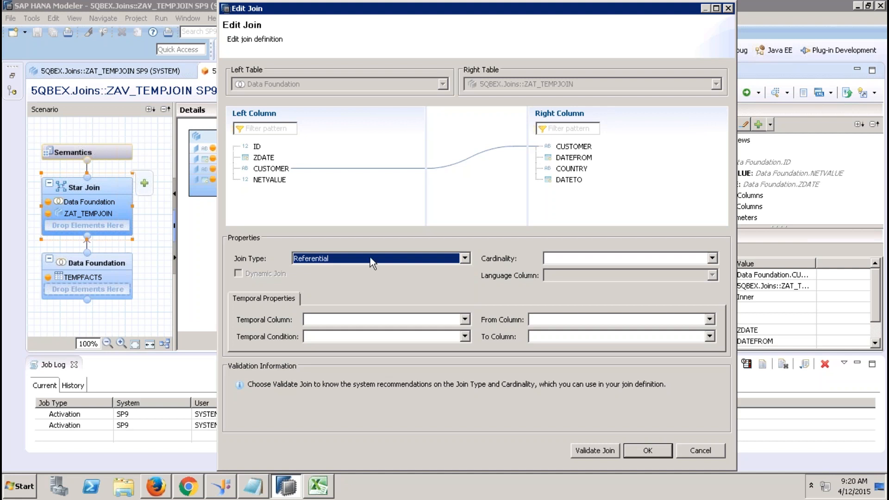
{"action": "left_click", "coordinate": [370, 257]}
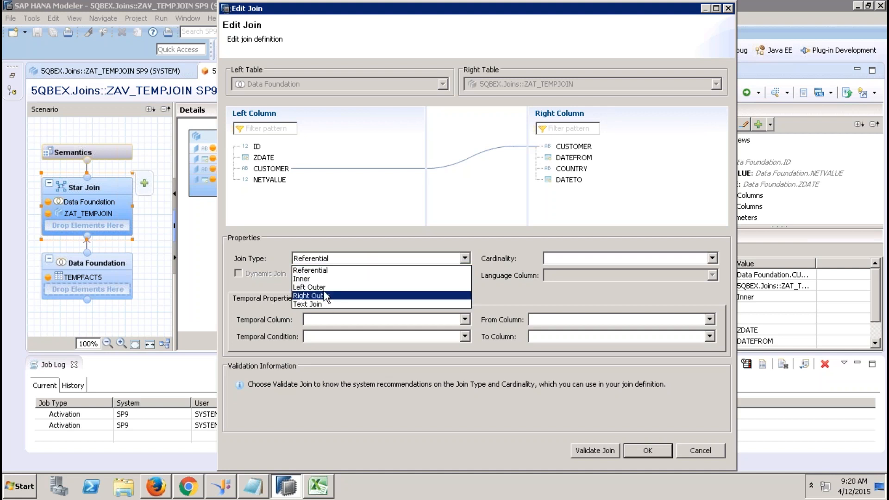
{"action": "left_click", "coordinate": [323, 289]}
{"action": "left_click", "coordinate": [353, 258]}
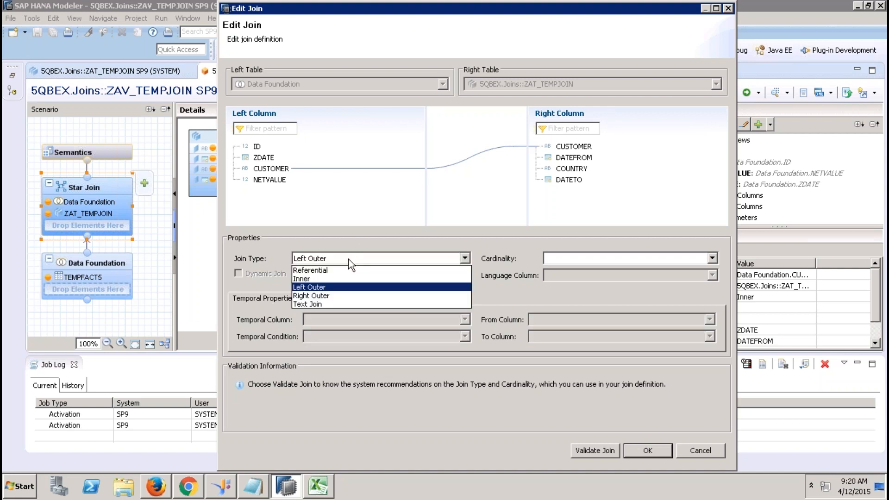
{"action": "left_click", "coordinate": [309, 280]}
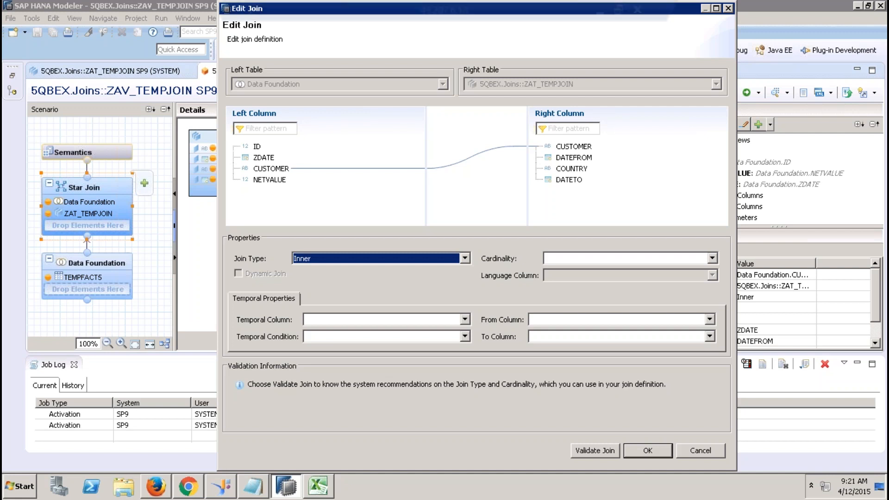
{"action": "mouse_move", "coordinate": [516, 11]}
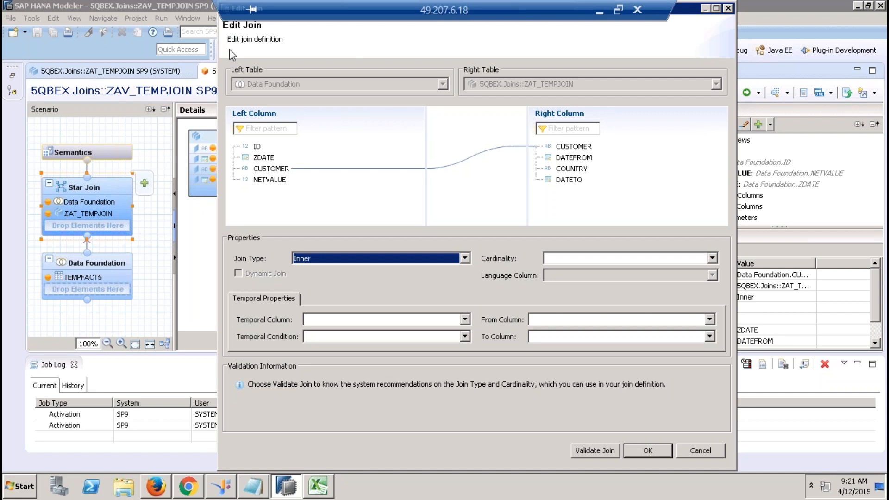